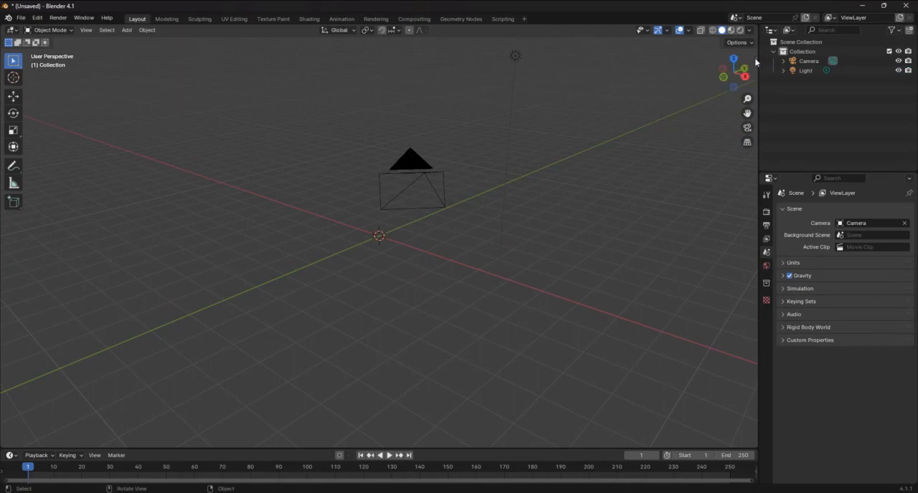
# Turn on the Screencast Keys display for the 3D viewport and hide its settings again
pyautogui.click(755, 59)
pyautogui.click(752, 113)
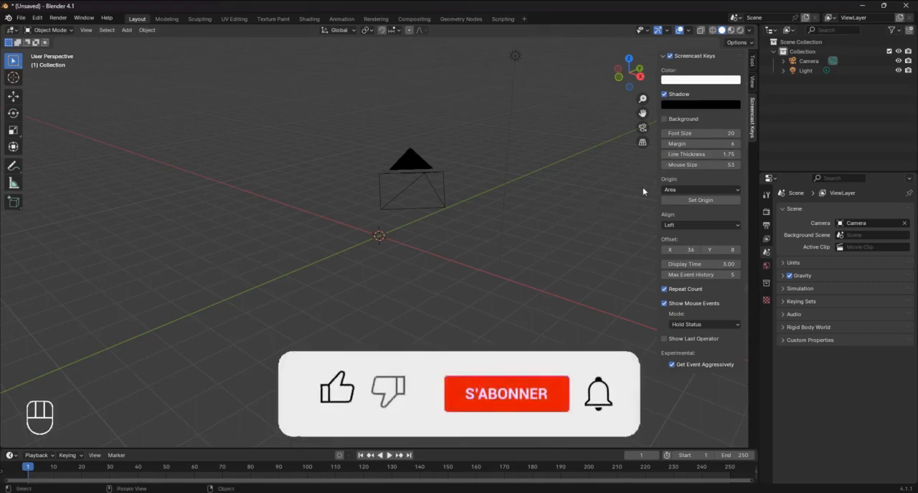
pyautogui.press('n')
pyautogui.moveTo(590, 203)
pyautogui.mouseDown(button='middle')
pyautogui.moveTo(578, 203)
pyautogui.moveTo(600, 205)
pyautogui.mouseUp(button='middle')
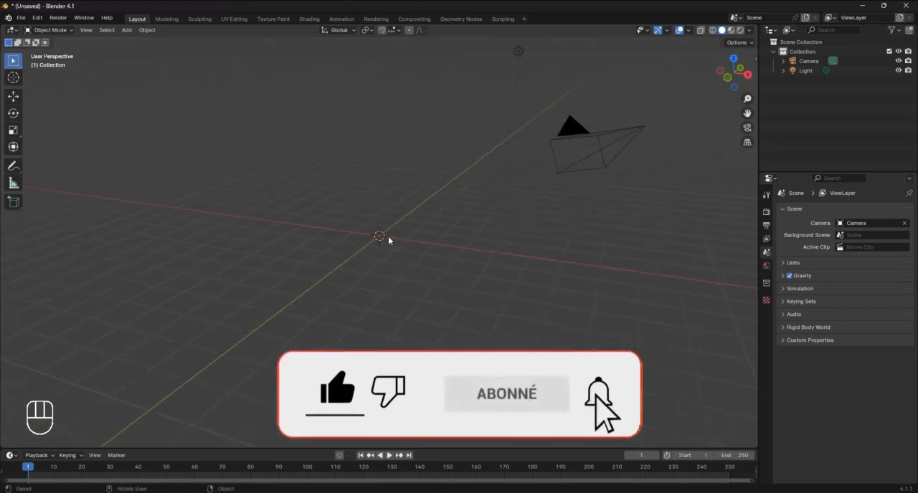
# Bring crayon.png from the Tuto crayon folder into the scene as a reference image
pyautogui.moveTo(364, 492)
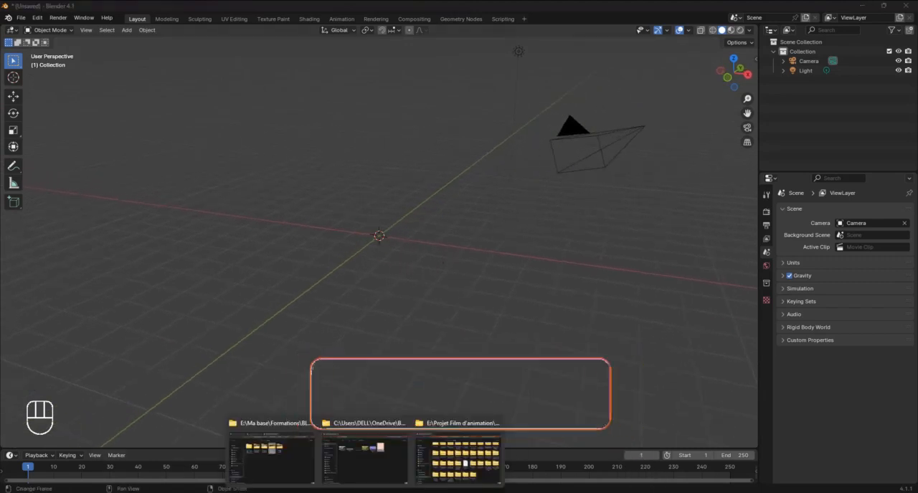
pyautogui.click(377, 464)
pyautogui.moveTo(342, 144); pyautogui.dragTo(662, 326)
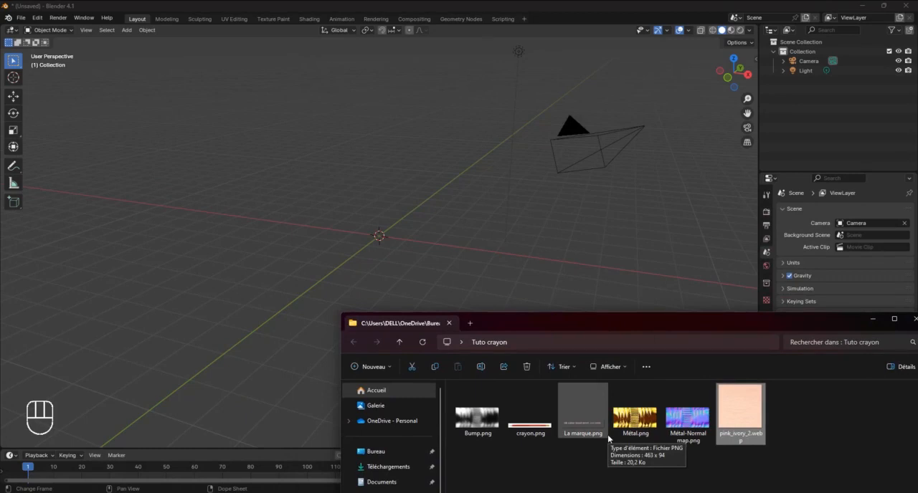
pyautogui.click(531, 412)
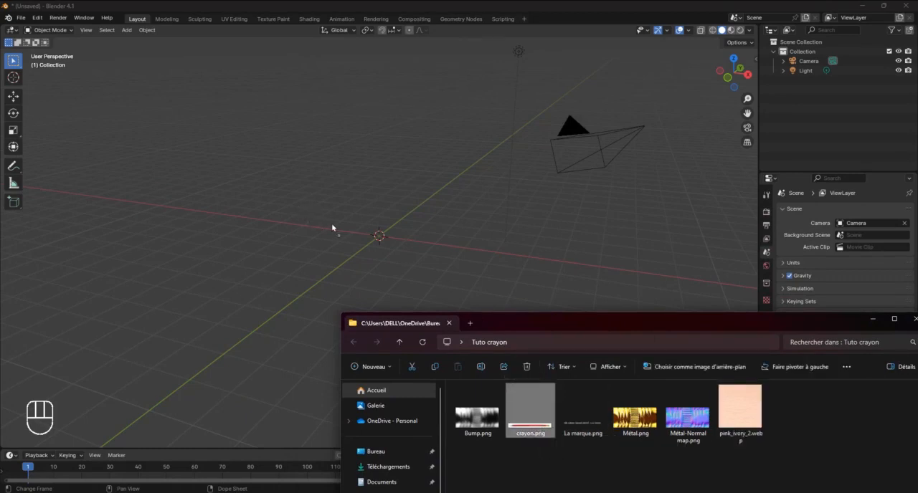
pyautogui.moveTo(332, 227); pyautogui.dragTo(332, 225)
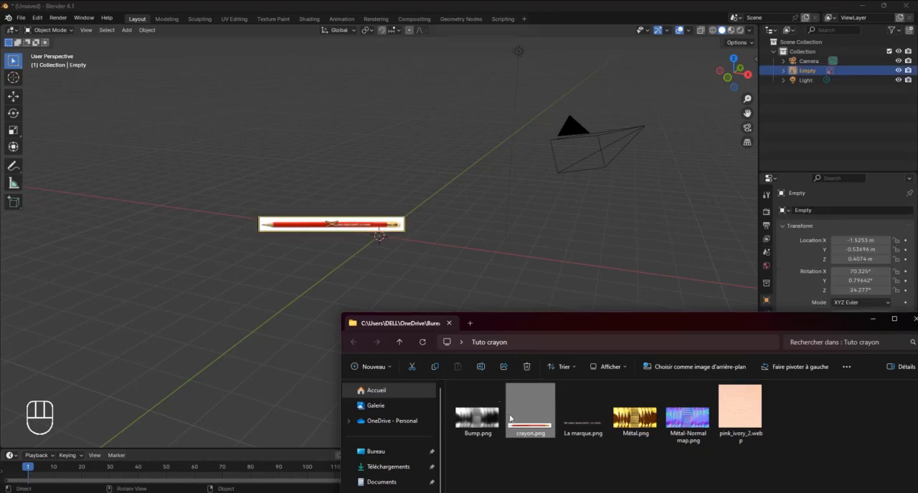
pyautogui.click(872, 319)
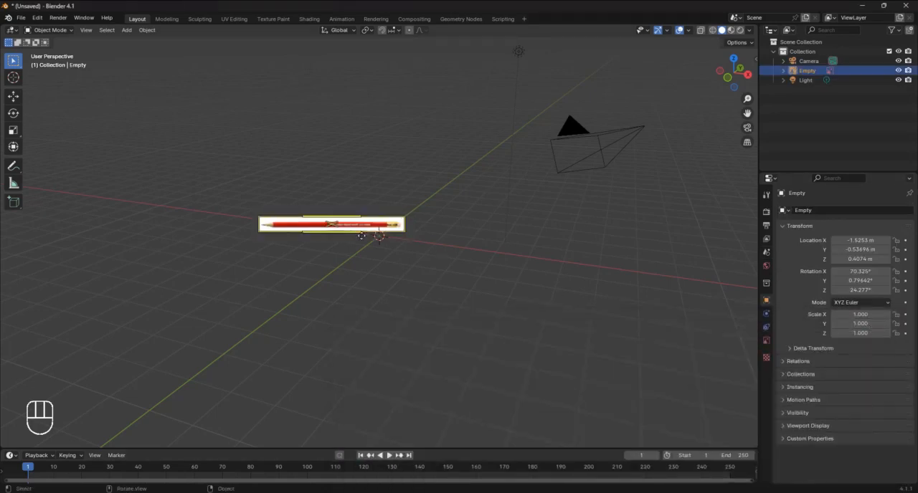
# Clear the pencil reference image's location and rotation so it lies flat at the world origin
pyautogui.moveTo(361, 236); pyautogui.dragTo(394, 240, button='middle')
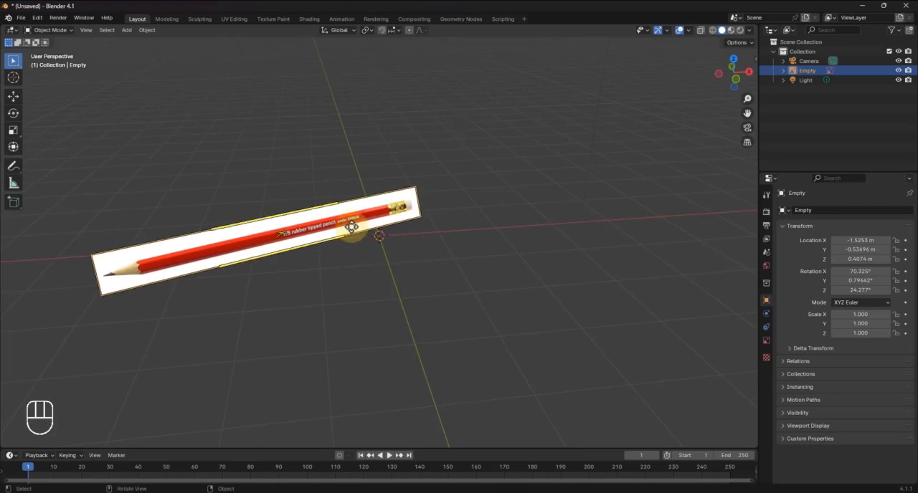
pyautogui.hotkey('alt', 'g')
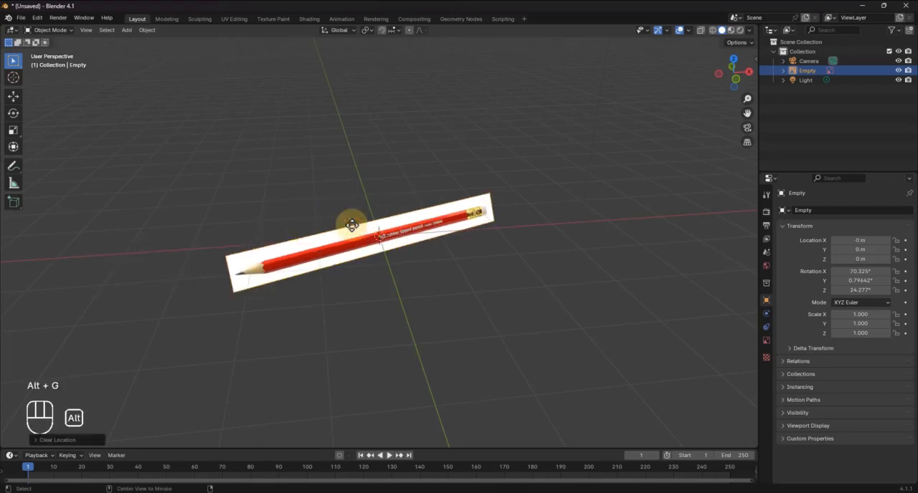
pyautogui.hotkey('alt', 'r')
pyautogui.moveTo(367, 232)
pyautogui.mouseDown(button='middle')
pyautogui.moveTo(456, 250)
pyautogui.moveTo(484, 234)
pyautogui.moveTo(483, 203)
pyautogui.moveTo(474, 237)
pyautogui.moveTo(435, 263)
pyautogui.mouseUp(button='middle')
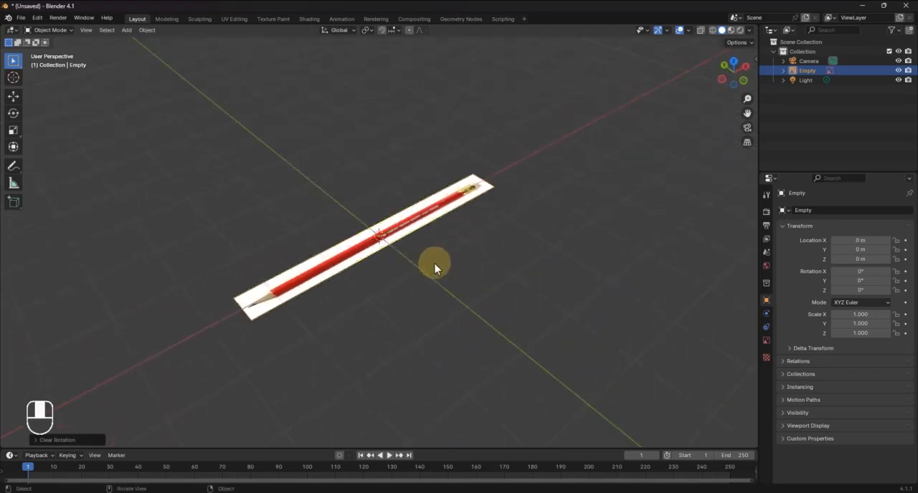
# Lower the reference image along the Z axis to about -0.24 m
pyautogui.scroll(4, 379, 240)
pyautogui.moveTo(379, 240)
pyautogui.keyDown('shift'); pyautogui.mouseDown(button='middle')
pyautogui.moveTo(430, 238)
pyautogui.moveTo(448, 213)
pyautogui.mouseUp(button='middle'); pyautogui.keyUp('shift')
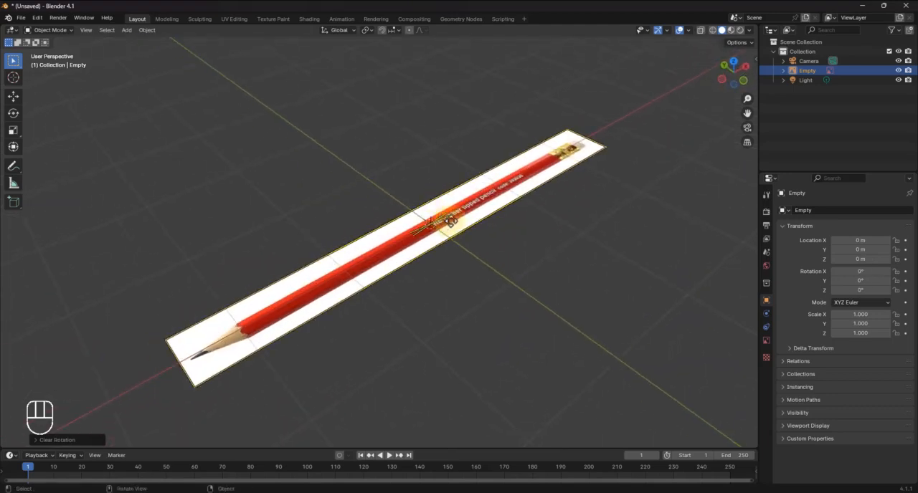
pyautogui.press('g')
pyautogui.press('z')
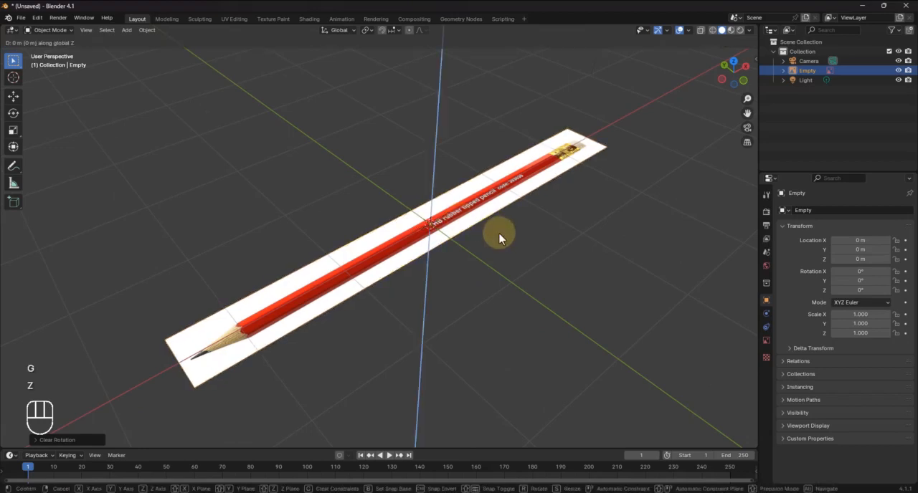
pyautogui.click(500, 251)
pyautogui.moveTo(500, 250)
pyautogui.mouseDown(button='middle')
pyautogui.moveTo(523, 203)
pyautogui.moveTo(467, 264)
pyautogui.mouseUp(button='middle')
pyautogui.press('g')
pyautogui.press('z')
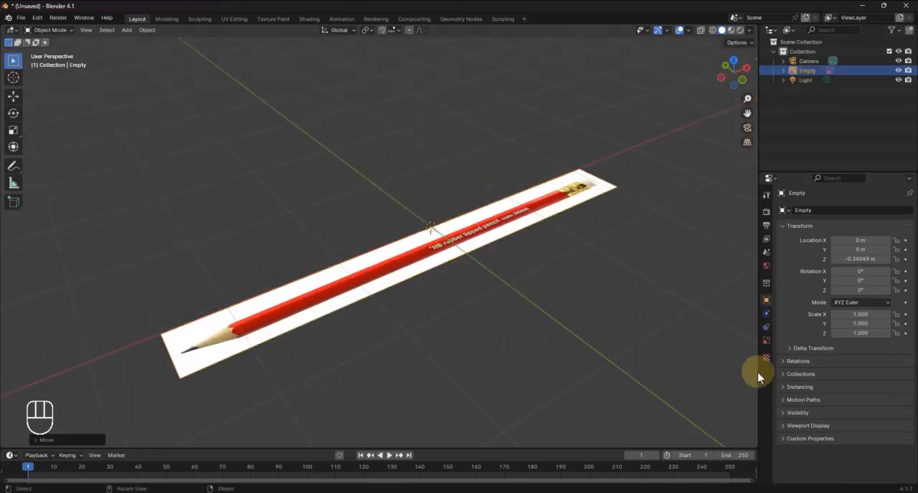
# Display the selectability toggles in the outliner and try the one for the reference image
pyautogui.click(825, 71)
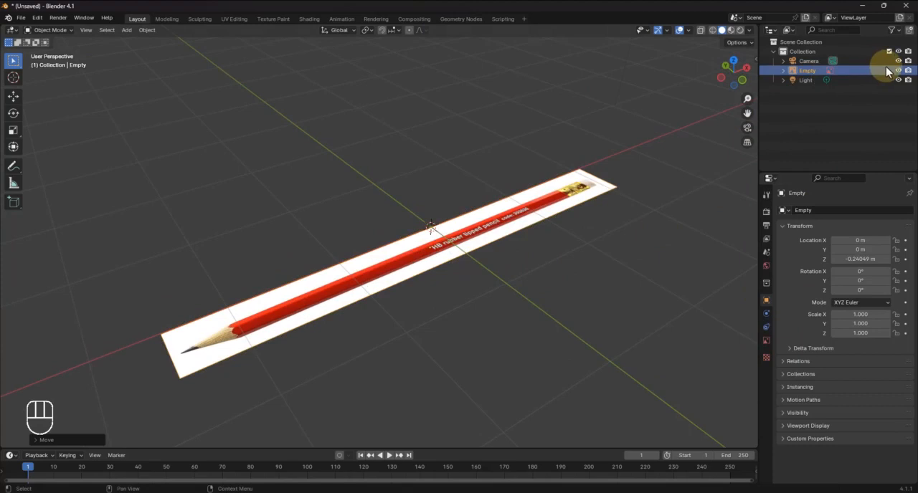
pyautogui.click(892, 30)
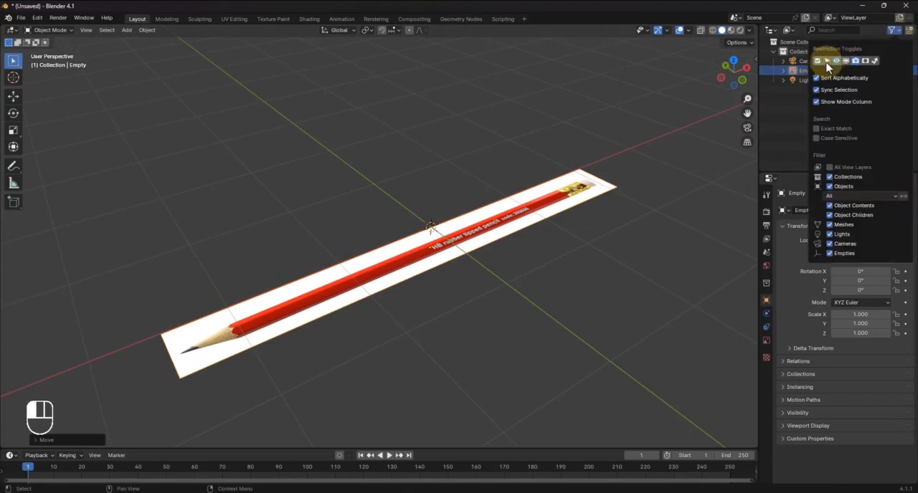
pyautogui.click(827, 63)
pyautogui.click(808, 132)
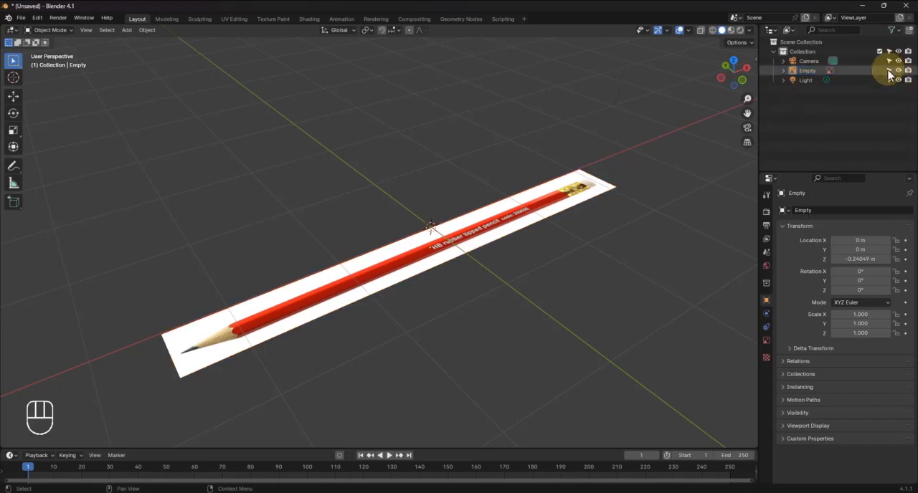
pyautogui.click(889, 73)
# Enable opacity for the pencil reference image and reduce it to about 0.18
pyautogui.click(581, 201)
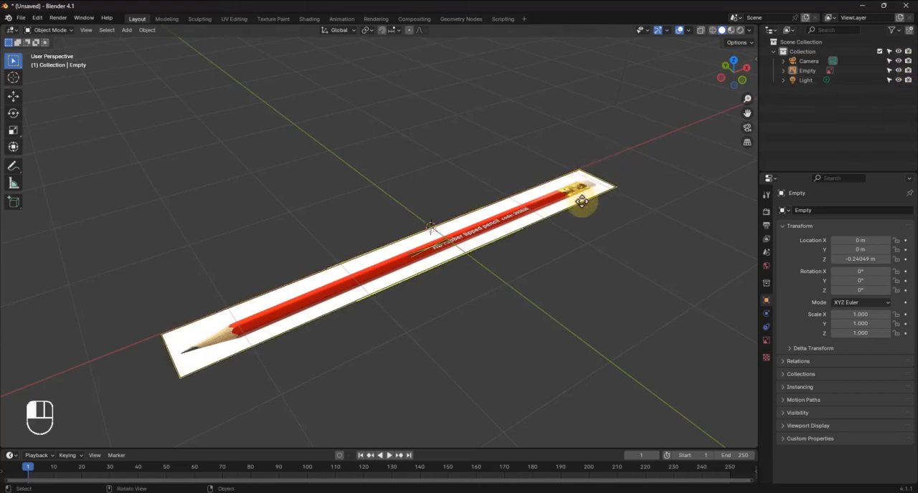
pyautogui.click(766, 341)
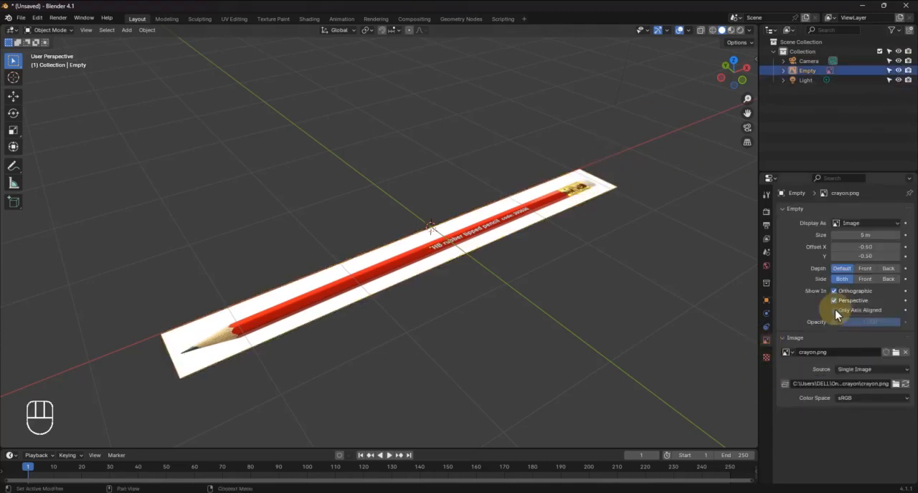
pyautogui.click(834, 323)
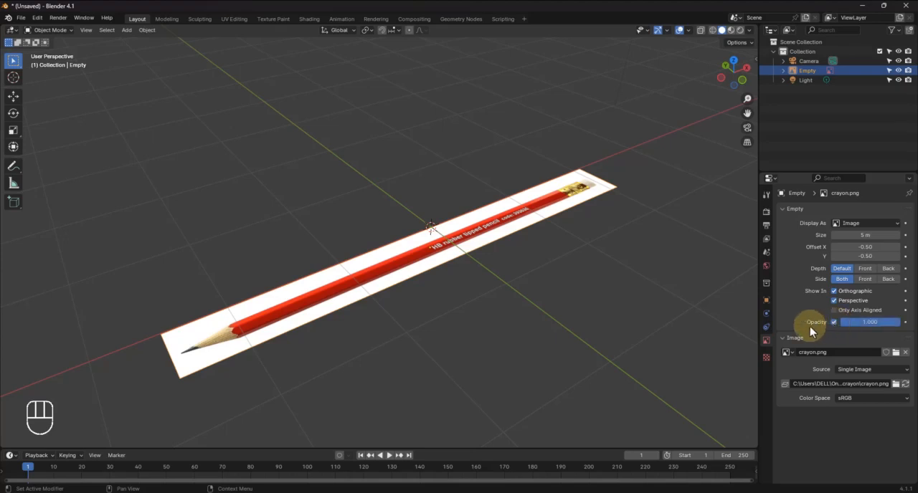
pyautogui.moveTo(895, 326)
pyautogui.mouseDown()
pyautogui.moveTo(93, 328)
pyautogui.moveTo(811, 327)
pyautogui.moveTo(108, 324)
pyautogui.mouseUp()
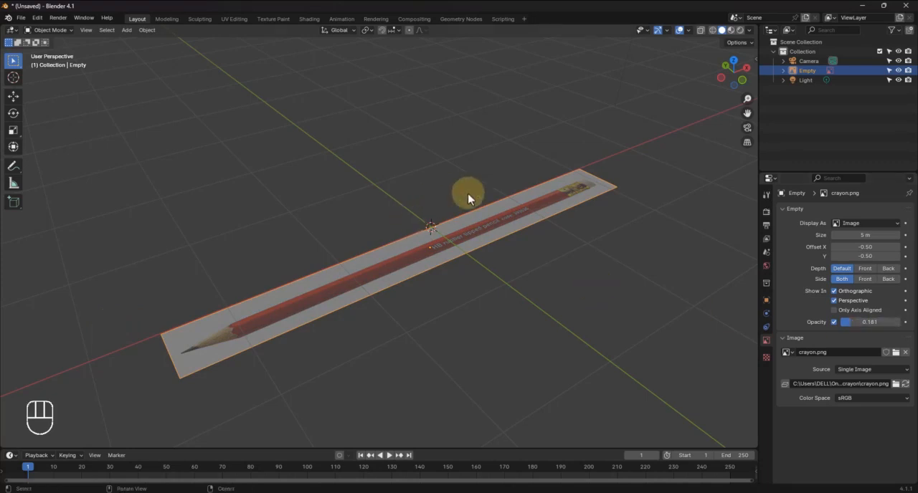
# In top view, set the reference image's Y offset to -0.45 to centre the pencil on the X axis
pyautogui.moveTo(468, 193)
pyautogui.mouseDown(button='middle')
pyautogui.moveTo(512, 241)
pyautogui.moveTo(455, 213)
pyautogui.mouseUp(button='middle')
pyautogui.scroll(4, 491, 227)
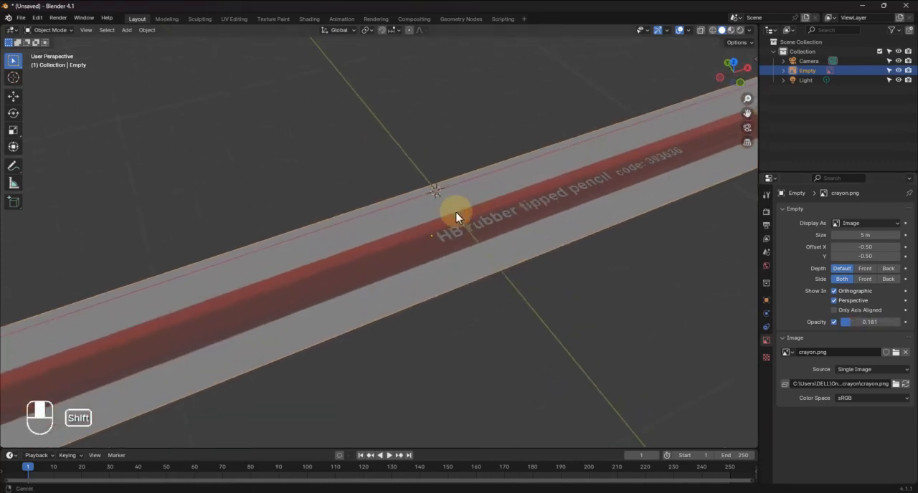
pyautogui.scroll(-4, 512, 210)
pyautogui.keyDown('shift'); pyautogui.moveTo(512, 211); pyautogui.dragTo(447, 252, button='middle'); pyautogui.keyUp('shift')
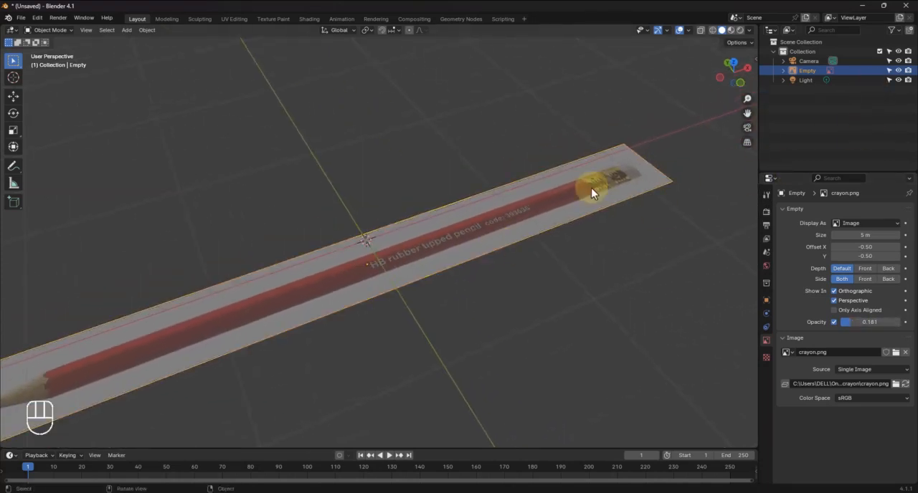
pyautogui.press('KP_7')
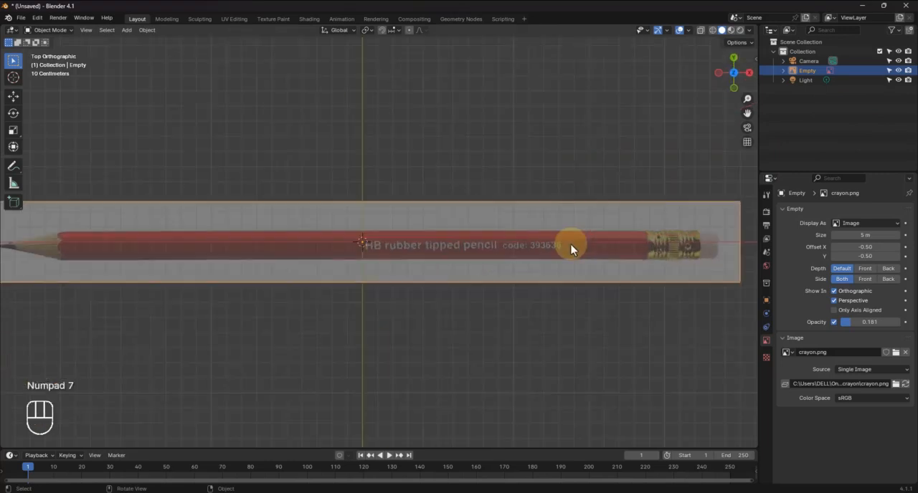
pyautogui.keyDown('shift'); pyautogui.moveTo(497, 256); pyautogui.dragTo(578, 254, button='middle'); pyautogui.keyUp('shift')
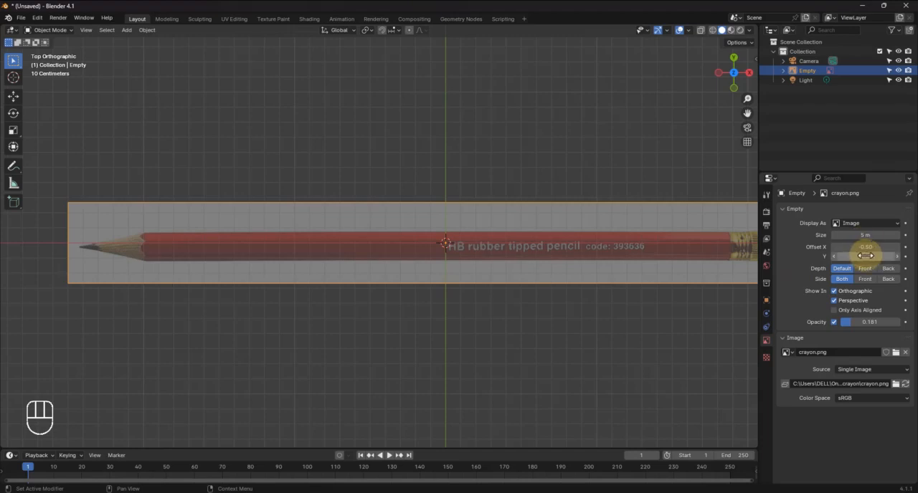
pyautogui.moveTo(865, 256)
pyautogui.mouseDown()
pyautogui.moveTo(115, 257)
pyautogui.moveTo(153, 256)
pyautogui.mouseUp()
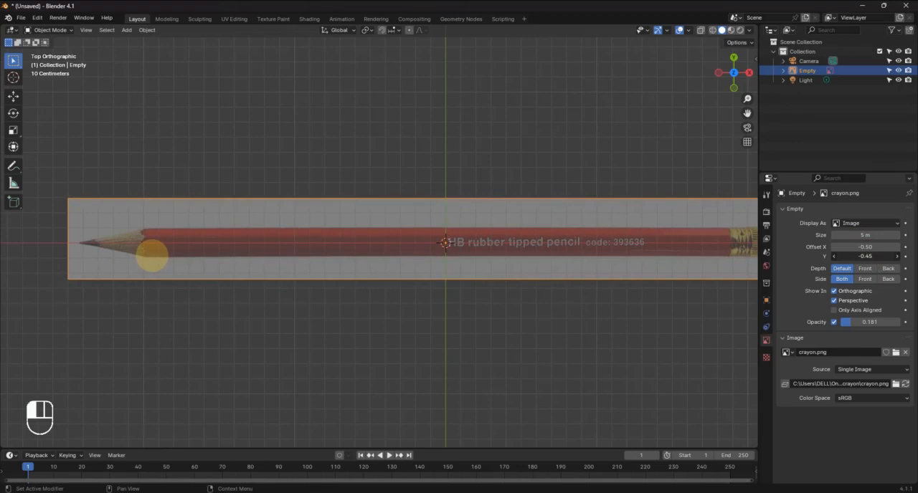
pyautogui.moveTo(152, 256); pyautogui.dragTo(151, 256)
pyautogui.moveTo(152, 256); pyautogui.dragTo(152, 256)
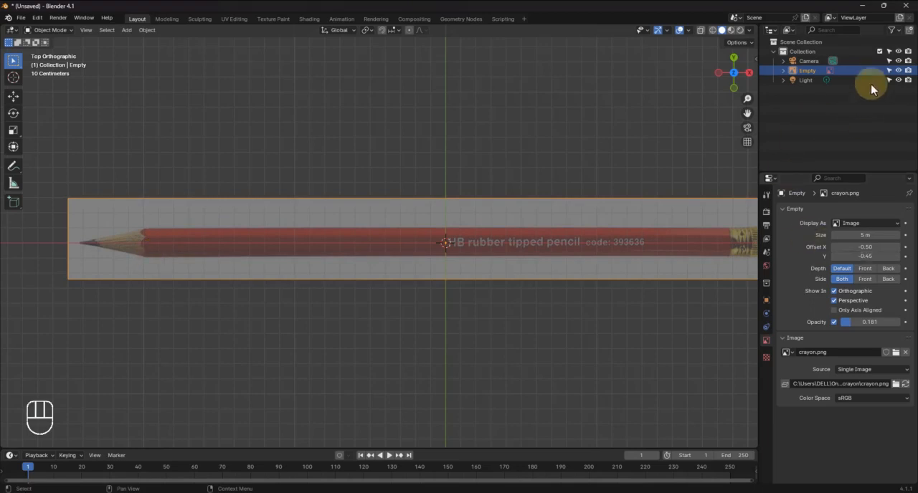
# Make the reference image unselectable and test that it no longer responds to selection in the viewport
pyautogui.click(889, 74)
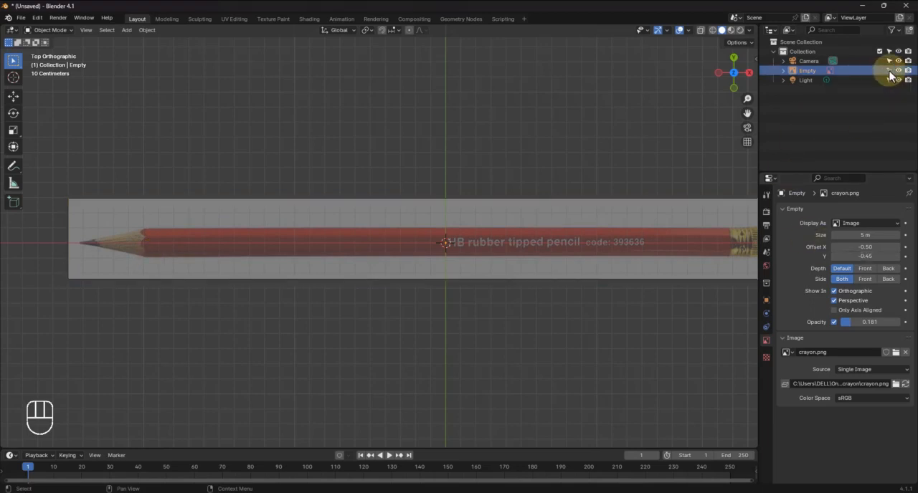
pyautogui.click(271, 234)
pyautogui.moveTo(157, 188); pyautogui.dragTo(254, 339)
pyautogui.keyDown('shift'); pyautogui.moveTo(228, 293); pyautogui.dragTo(51, 354, button='middle'); pyautogui.keyUp('shift')
pyautogui.scroll(-4, 485, 208)
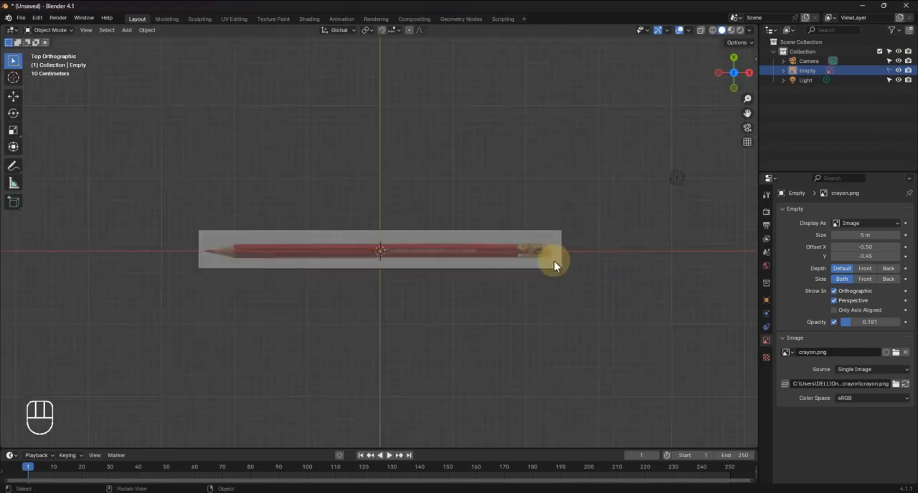
pyautogui.scroll(5, 502, 282)
pyautogui.scroll(-3, 434, 291)
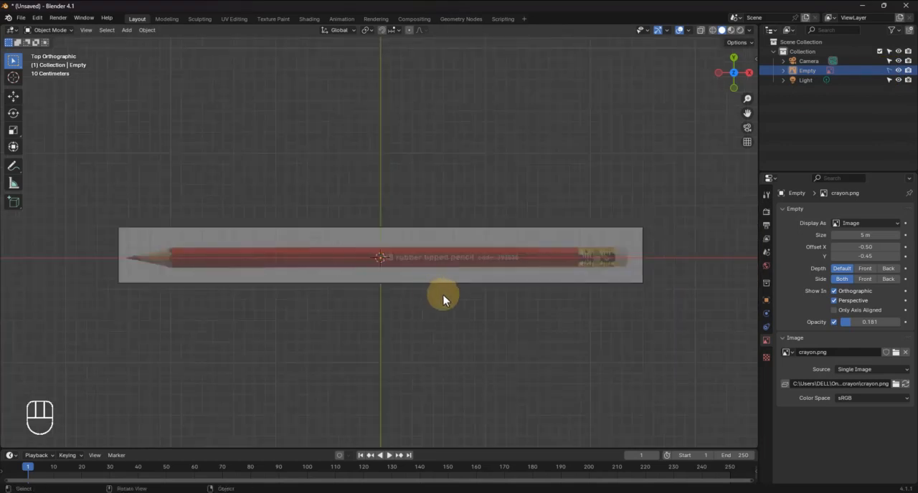
# Add a cylinder mesh at the world origin and enter Edit Mode on it
pyautogui.moveTo(443, 296)
pyautogui.mouseDown(button='middle')
pyautogui.moveTo(491, 271)
pyautogui.moveTo(492, 221)
pyautogui.moveTo(476, 238)
pyautogui.moveTo(482, 246)
pyautogui.mouseUp(button='middle')
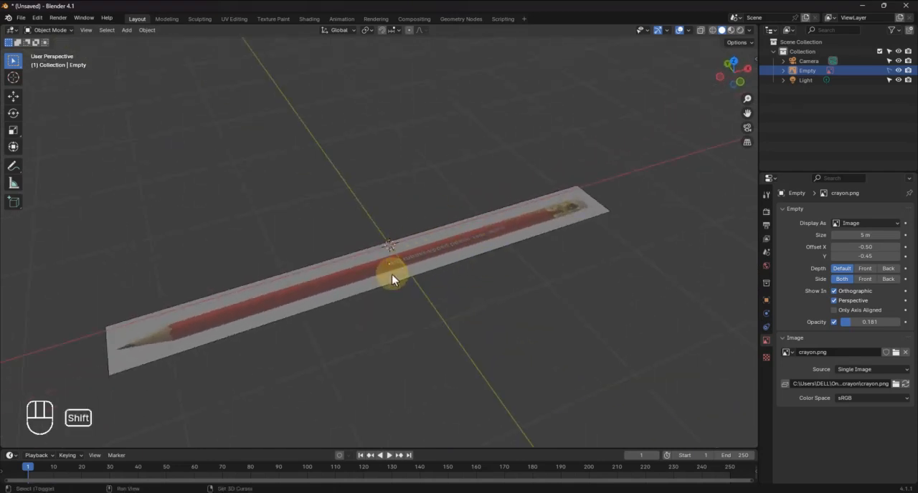
pyautogui.hotkey('shift', 'a')
pyautogui.moveTo(390, 286)
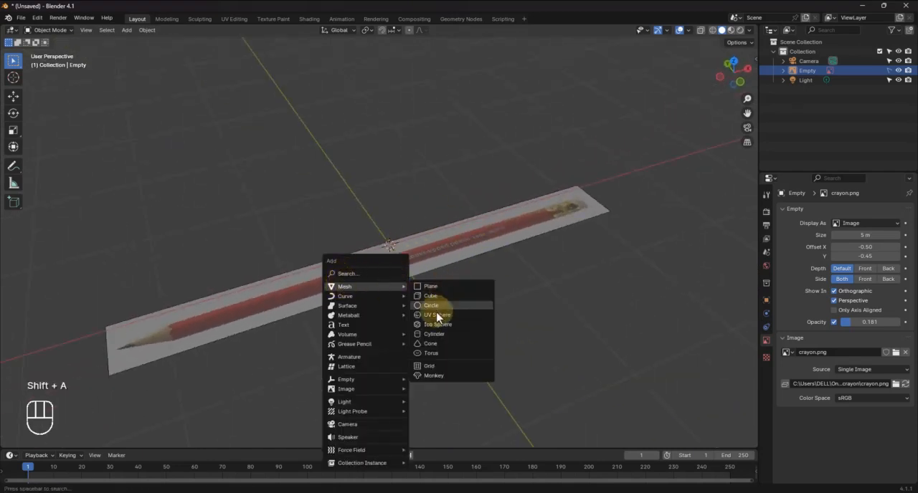
pyautogui.click(439, 336)
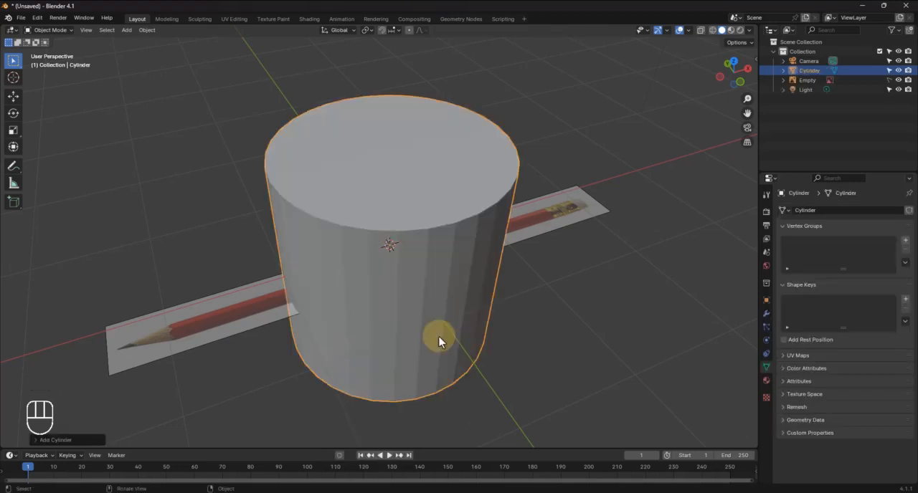
pyautogui.moveTo(442, 335); pyautogui.dragTo(444, 217, button='middle')
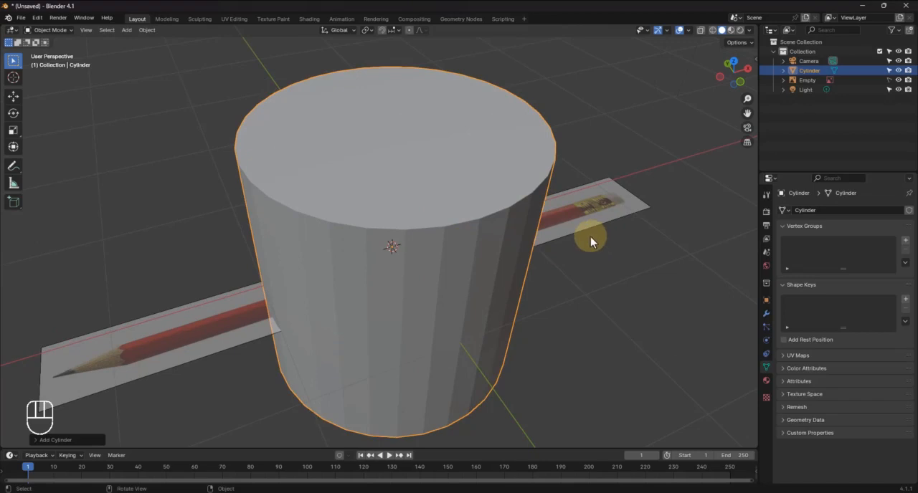
pyautogui.press('Tab')
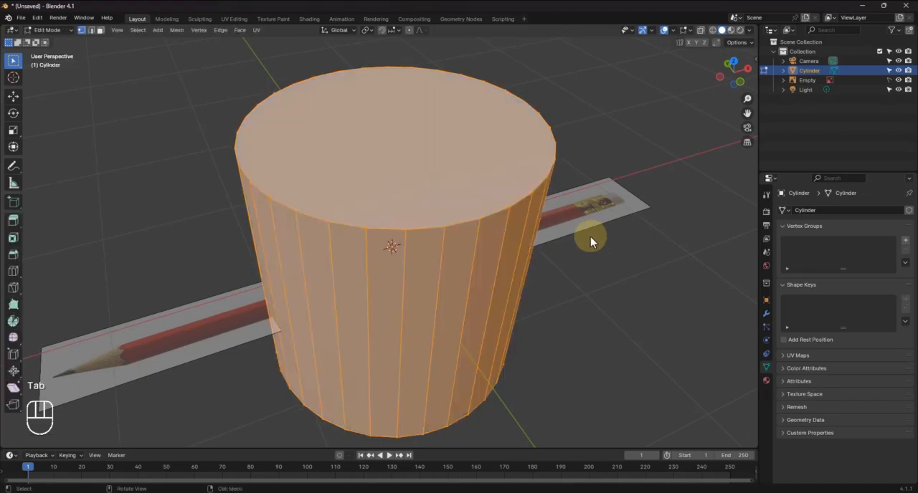
# Scale the cylinder down to about 0.26 and rotate it 90° about the Y axis to lie along the pencil
pyautogui.press('s')
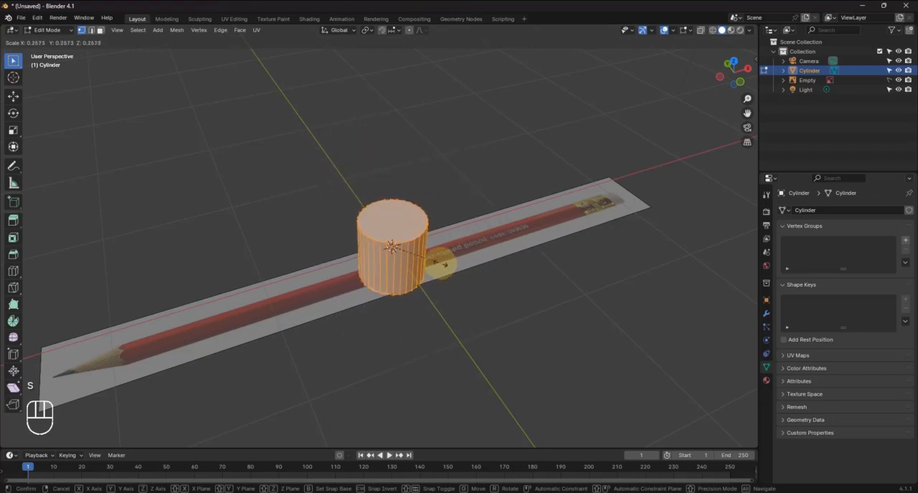
pyautogui.click(440, 264)
pyautogui.scroll(4, 423, 275)
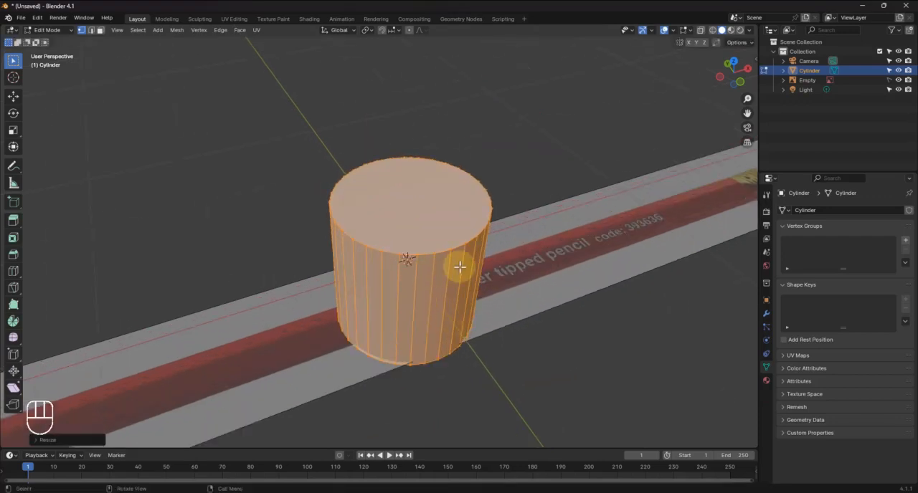
pyautogui.press('r')
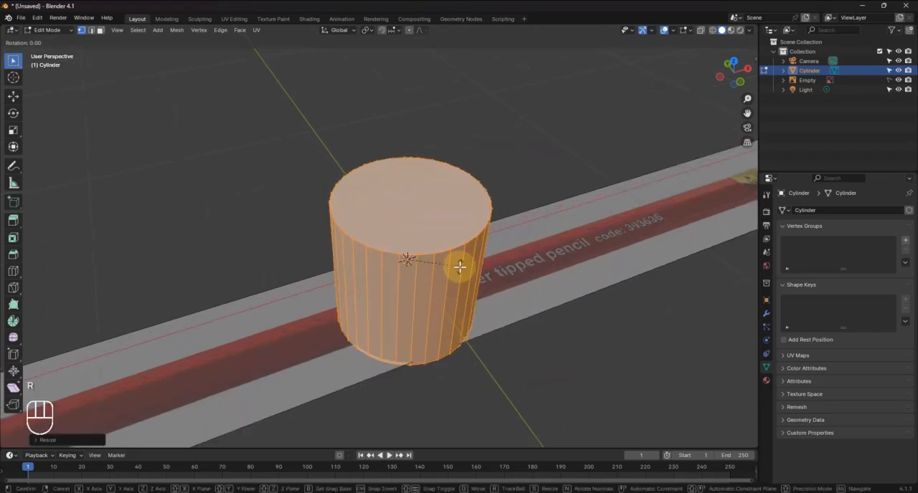
pyautogui.press('y')
pyautogui.press('KP_9')
pyautogui.press('KP_0')
pyautogui.press('KP_Enter')
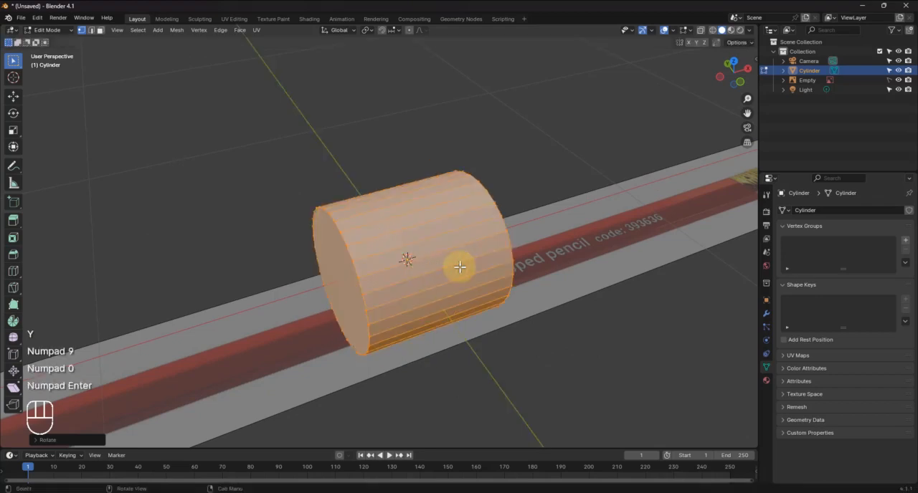
# Select the vertex loop around the cylinder's end cap on the pencil-tip side
pyautogui.scroll(-3, 459, 267)
pyautogui.moveTo(435, 279); pyautogui.dragTo(462, 229, button='middle')
pyautogui.scroll(3, 512, 268)
pyautogui.keyDown('shift'); pyautogui.moveTo(512, 269); pyautogui.dragTo(414, 175, button='middle'); pyautogui.keyUp('shift')
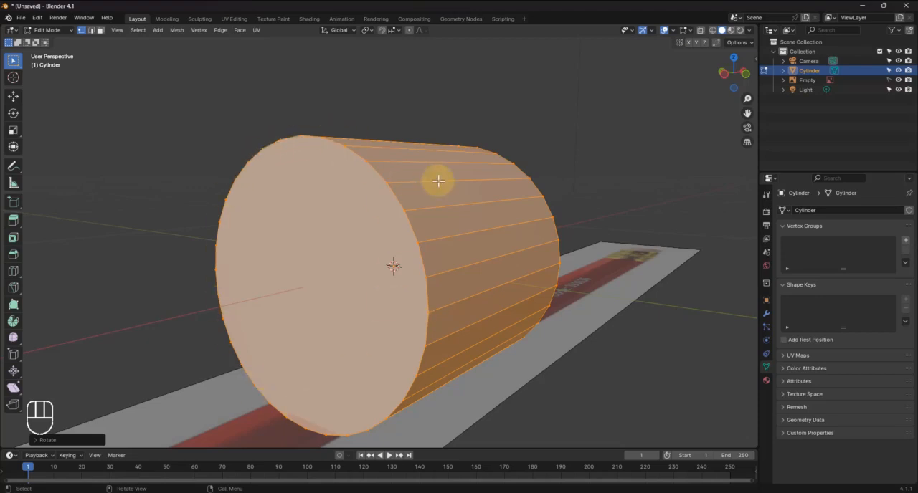
pyautogui.keyDown('alt'); pyautogui.click(397, 194); pyautogui.keyUp('alt')
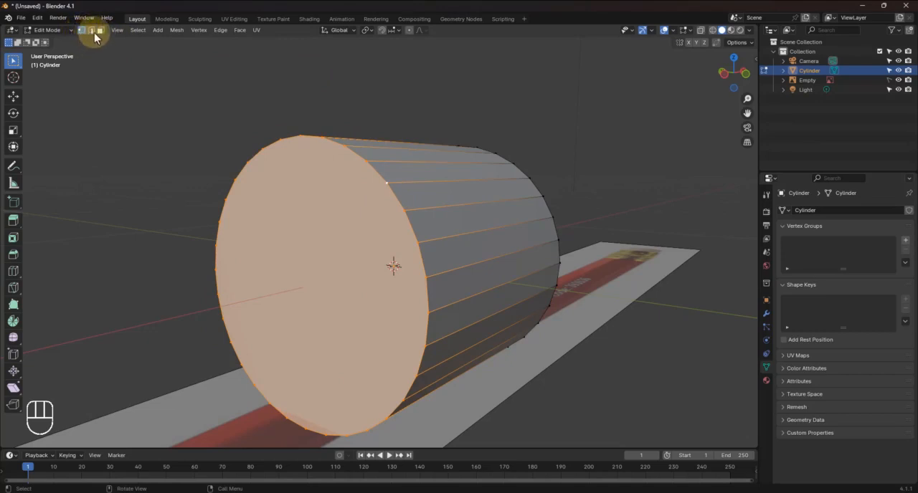
# Try the edge and face selection modes on the selected end cap and return to vertex selection
pyautogui.press('2')
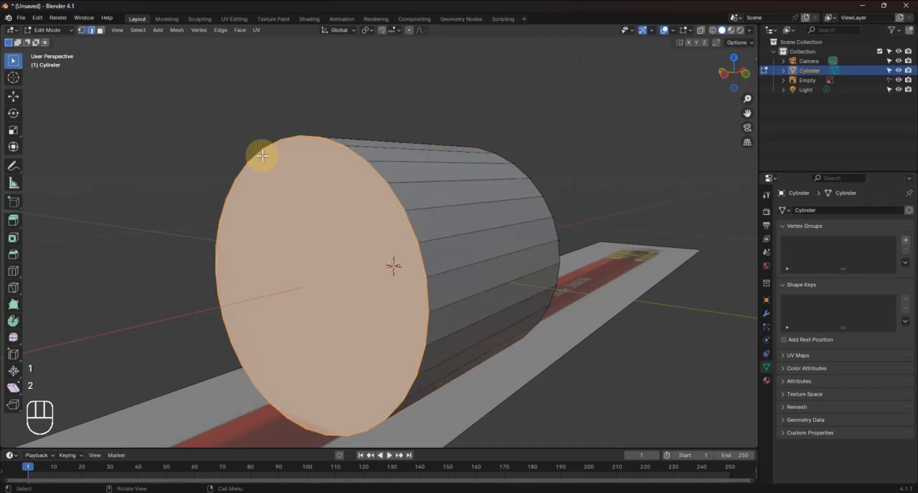
pyautogui.press('1')
pyautogui.press('2')
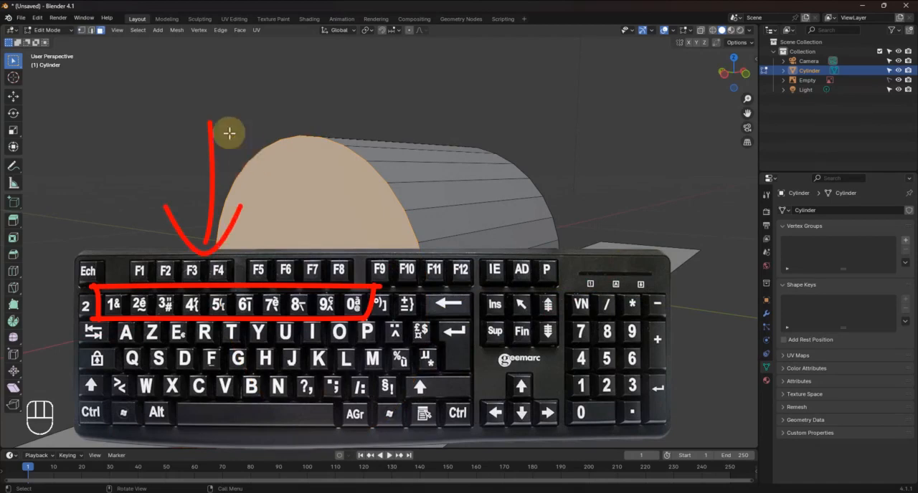
pyautogui.click(82, 30)
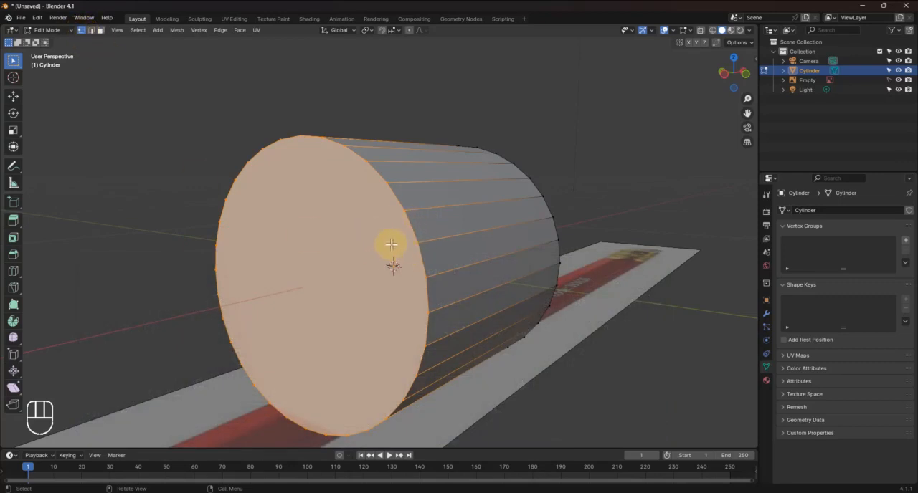
# Scale the selected end cap to about 0.03 to taper the cylinder into a pointed cone
pyautogui.press('s')
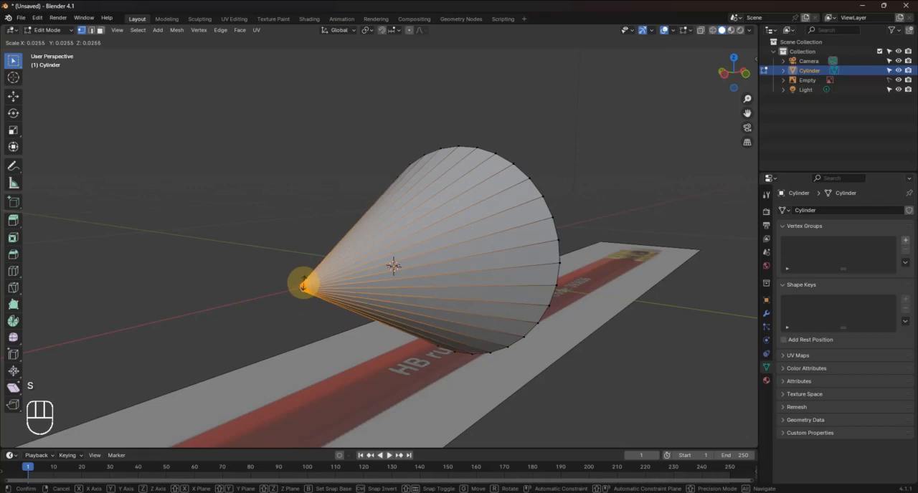
pyautogui.click(304, 284)
# Add a circle to the mesh at the origin and set its vertices to 8
pyautogui.moveTo(316, 276); pyautogui.dragTo(507, 235, button='middle')
pyautogui.scroll(-3, 506, 241)
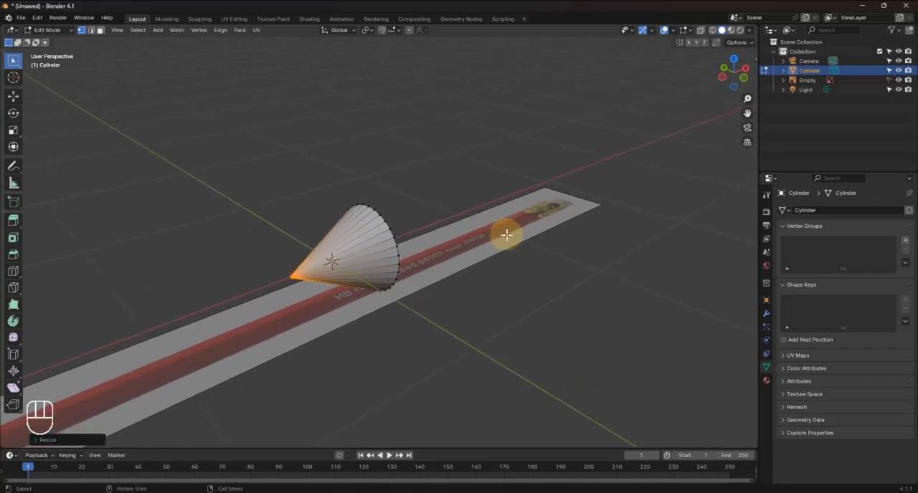
pyautogui.hotkey('shift', 'a')
pyautogui.hotkey('shift', 'a')
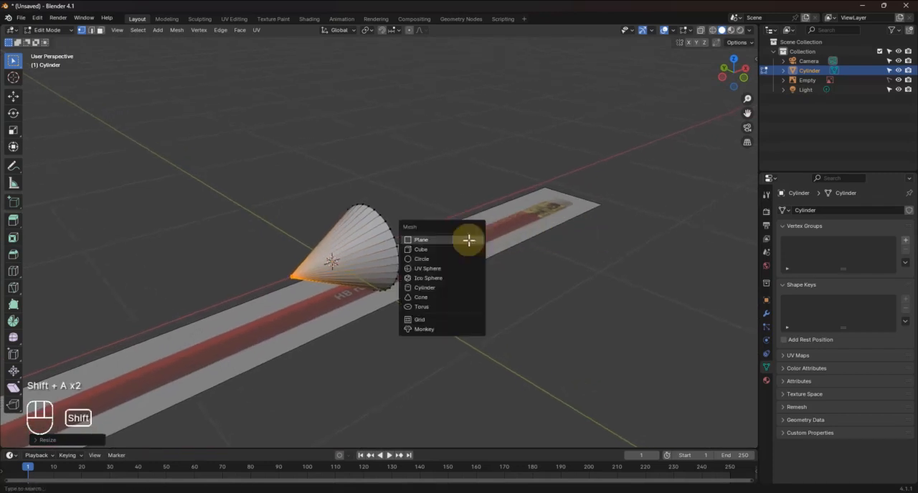
pyautogui.click(433, 261)
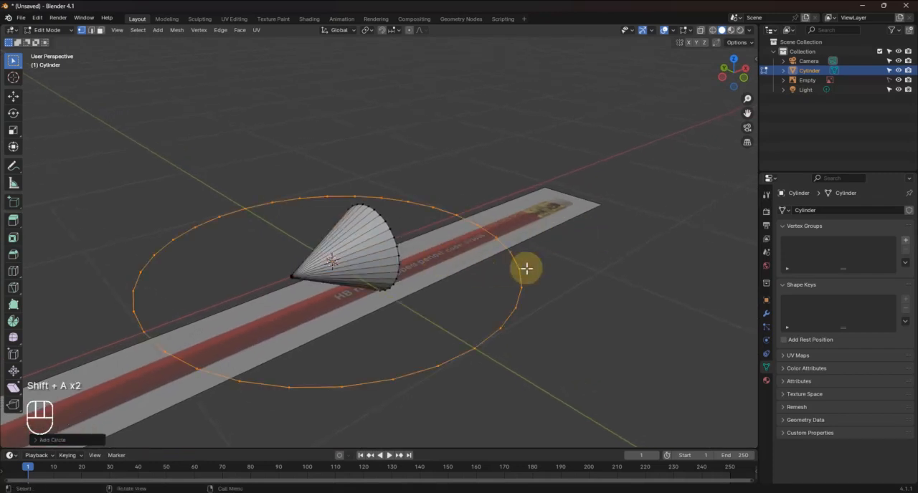
pyautogui.click(68, 440)
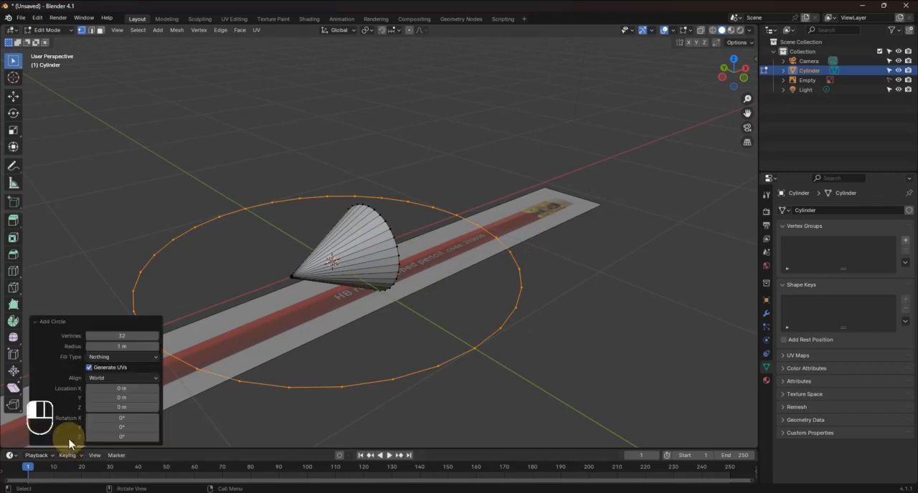
pyautogui.click(119, 335)
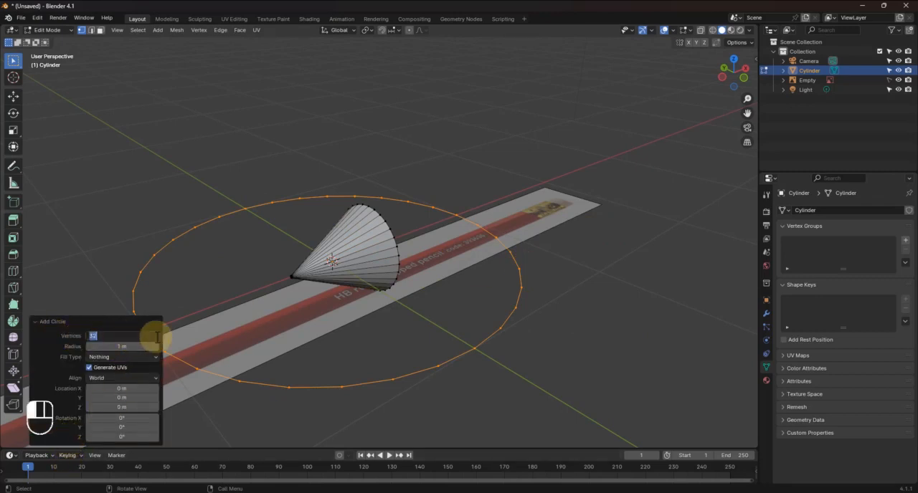
pyautogui.write('8')
pyautogui.press('Return')
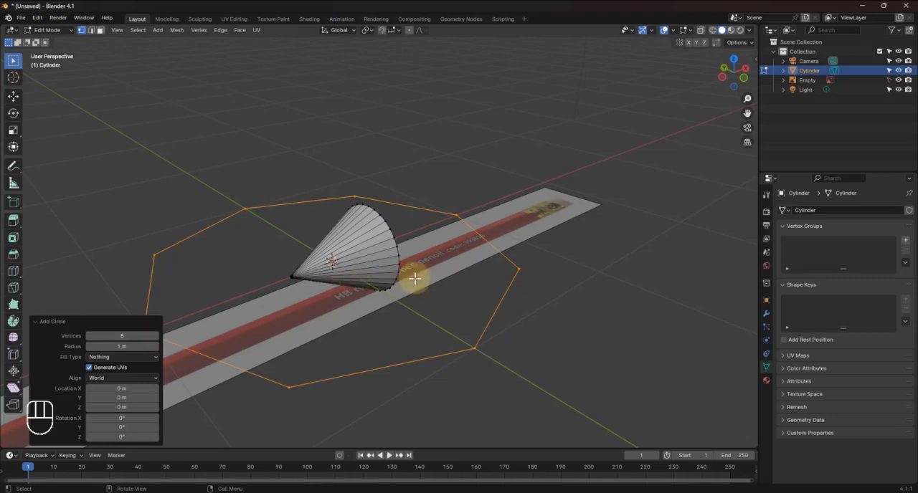
# Scale the octagon down to roughly half its size and fill it with a face
pyautogui.press('s')
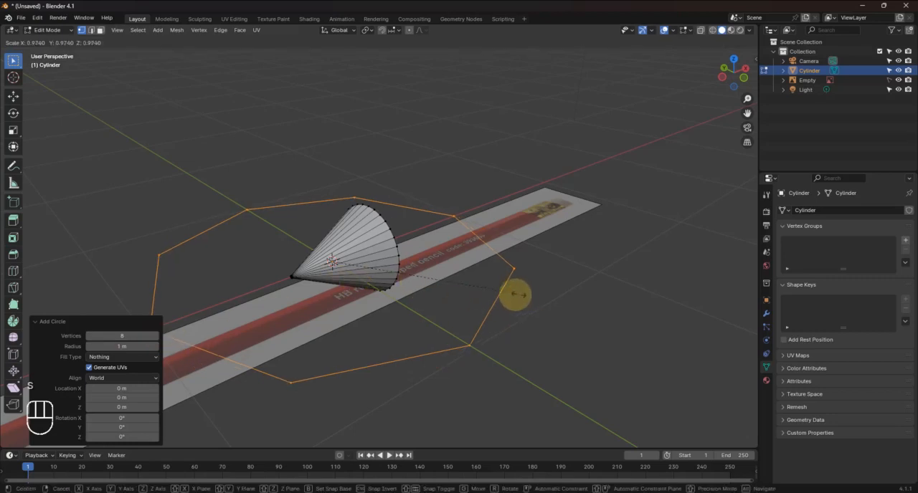
pyautogui.click(426, 304)
pyautogui.press('f')
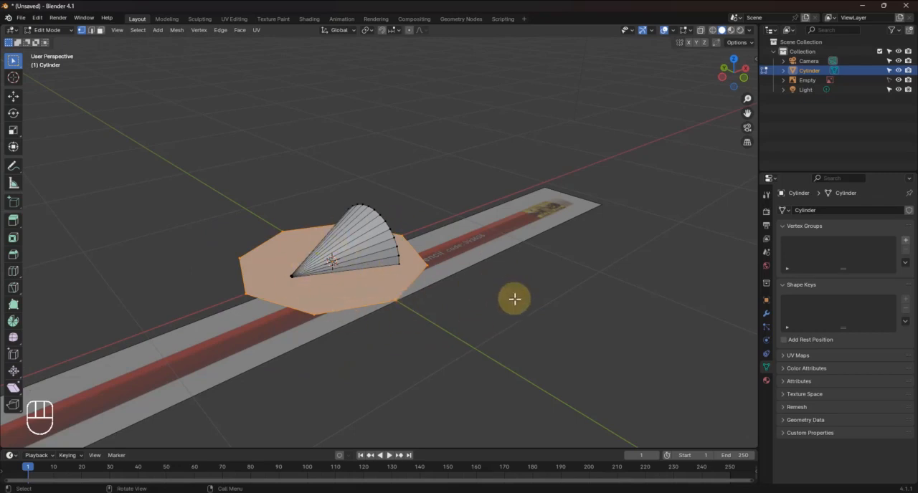
# Rotate the octagon face 90° about the Y axis to stand perpendicular to the pencil
pyautogui.press('r')
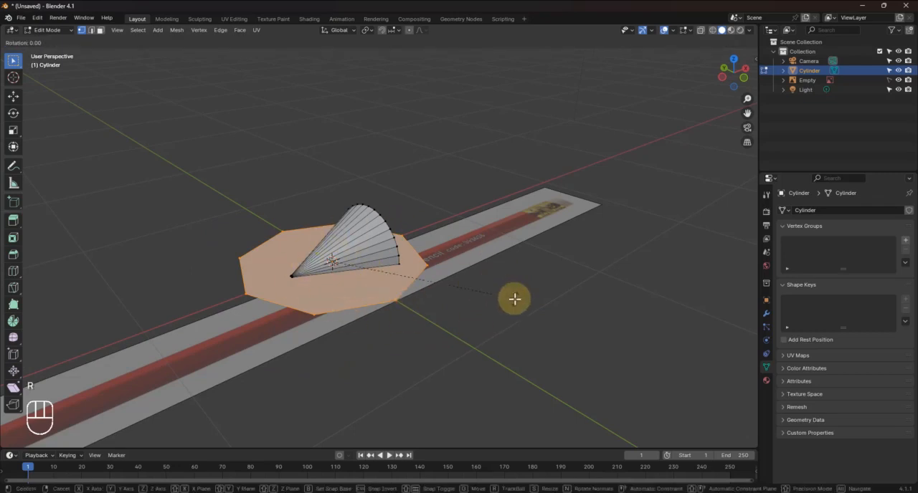
pyautogui.press('y')
pyautogui.press('KP_9')
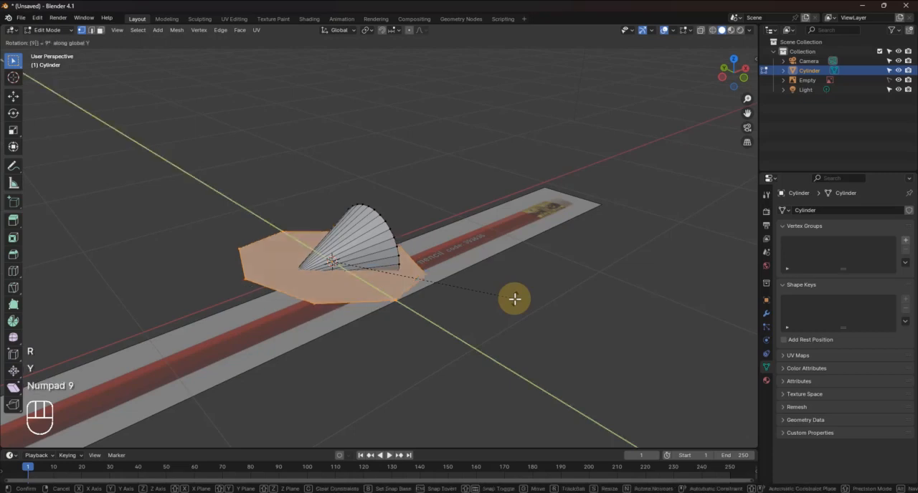
pyautogui.press('KP_0')
pyautogui.press('KP_Enter')
# In left view, scale the octagon to about 0.493 to fit the cone's rim and rotate it about -22.4° to level its flat sides
pyautogui.moveTo(466, 271); pyautogui.dragTo(426, 260, button='middle')
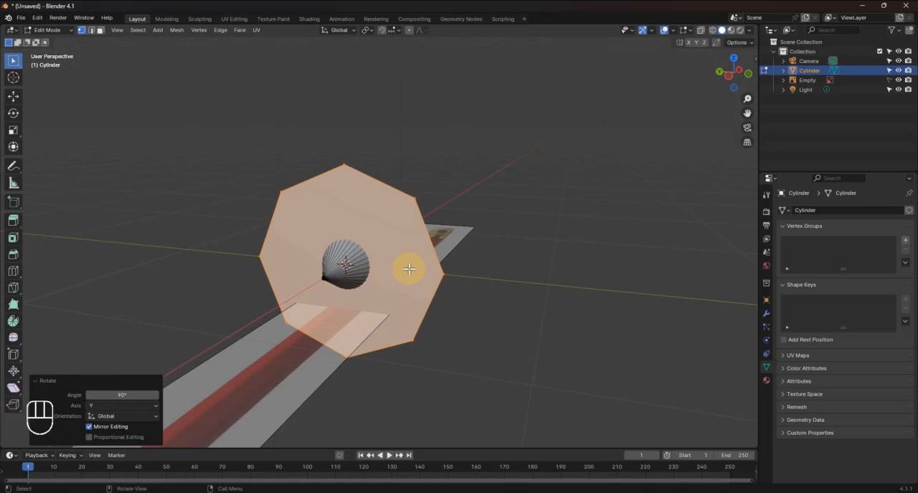
pyautogui.press('KP_3')
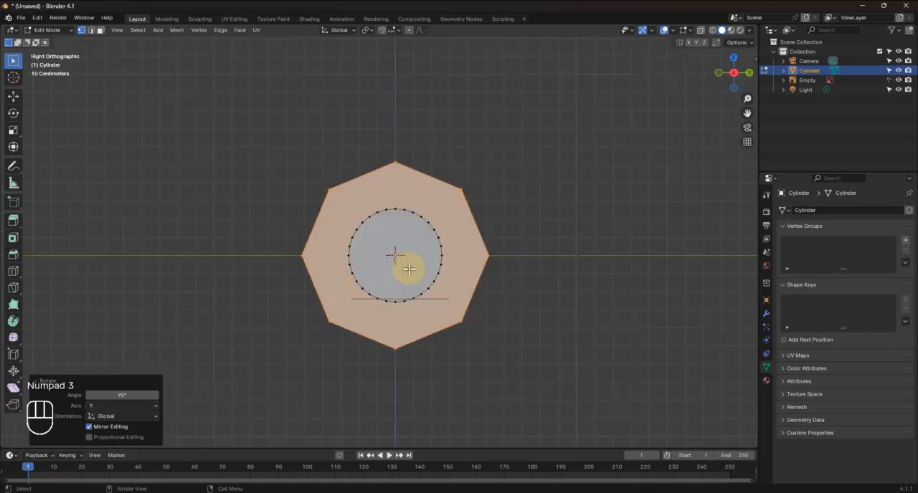
pyautogui.press('ctrl+KP_3')
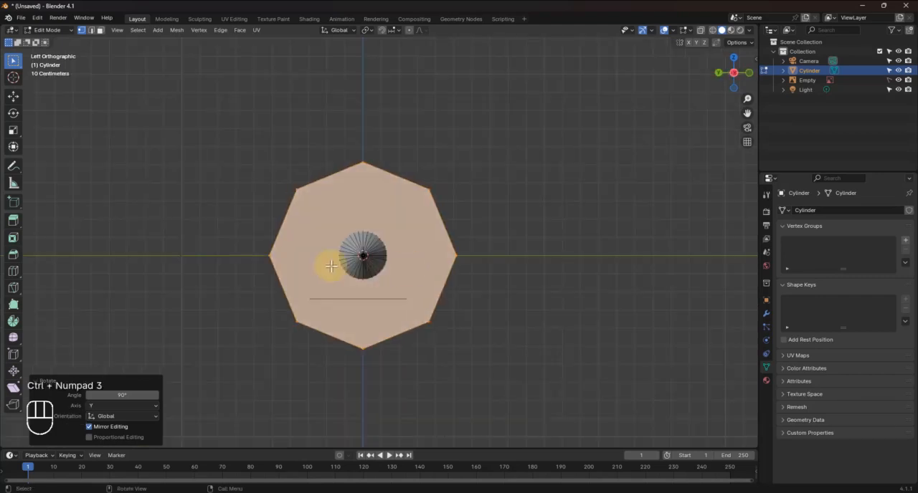
pyautogui.scroll(4, 345, 261)
pyautogui.keyDown('shift'); pyautogui.moveTo(352, 256); pyautogui.dragTo(382, 231, button='middle'); pyautogui.keyUp('shift')
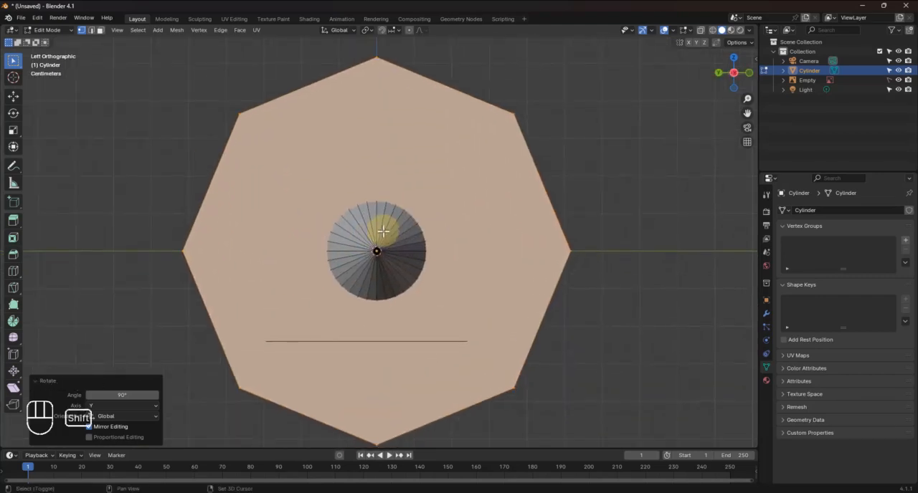
pyautogui.press('s')
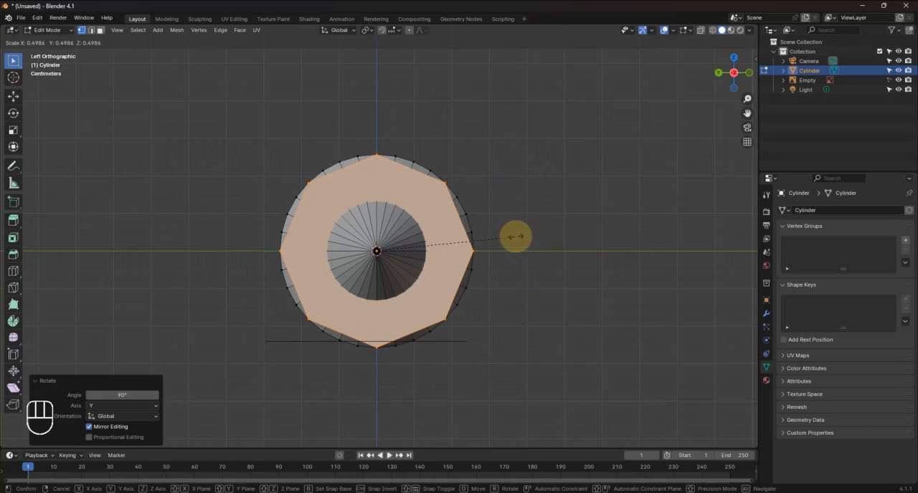
pyautogui.click(515, 237)
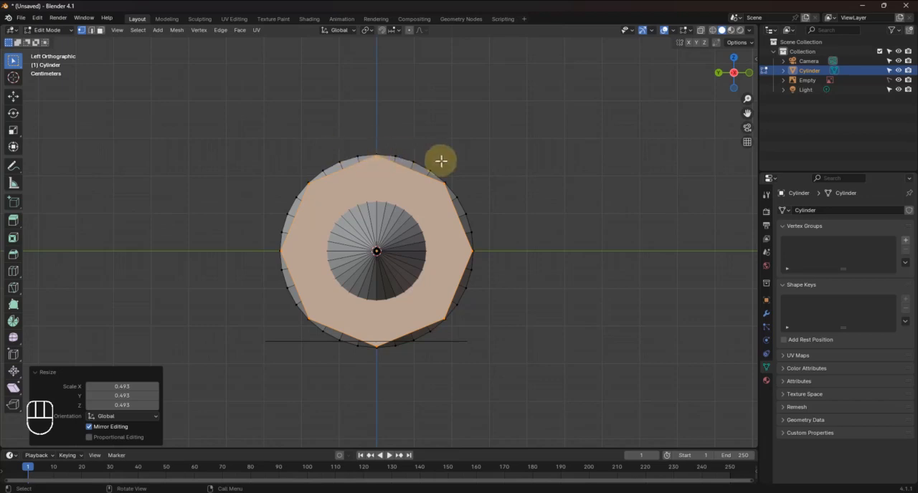
pyautogui.press('r')
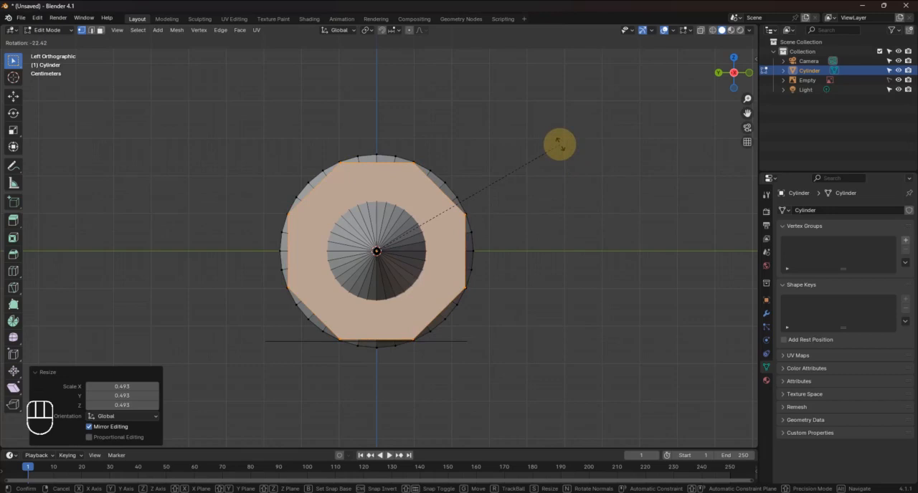
pyautogui.click(559, 144)
# With the Knife tool, cut the cone's base along the octagon's top, upper-right and right sides, starting at its upper-left corner
pyautogui.scroll(3, 327, 161)
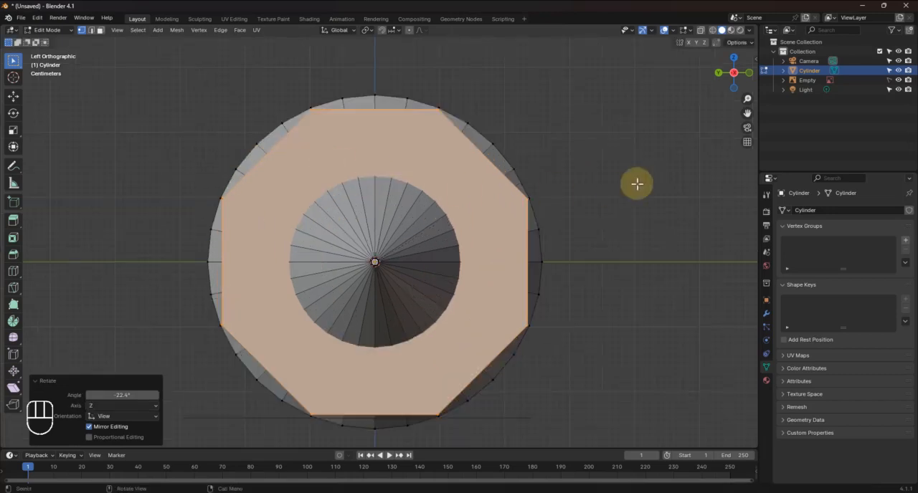
pyautogui.click(612, 141)
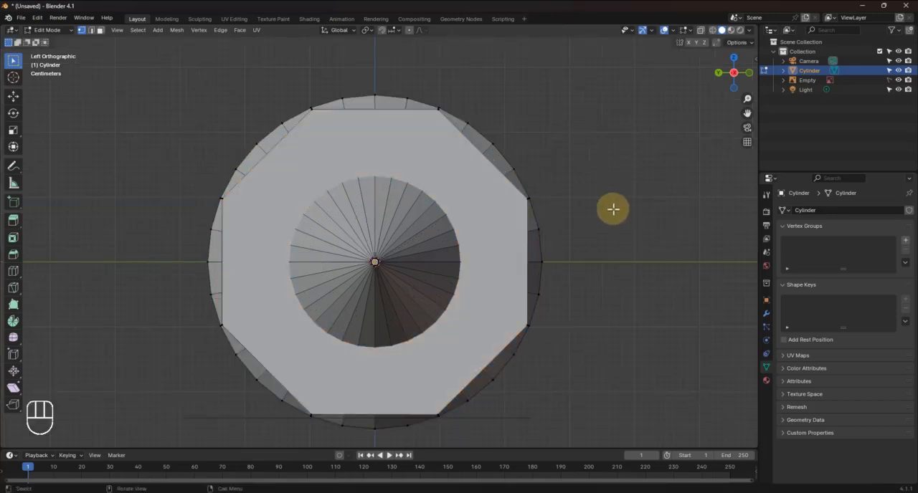
pyautogui.keyDown('shift'); pyautogui.moveTo(600, 193); pyautogui.dragTo(582, 173, button='middle'); pyautogui.keyUp('shift')
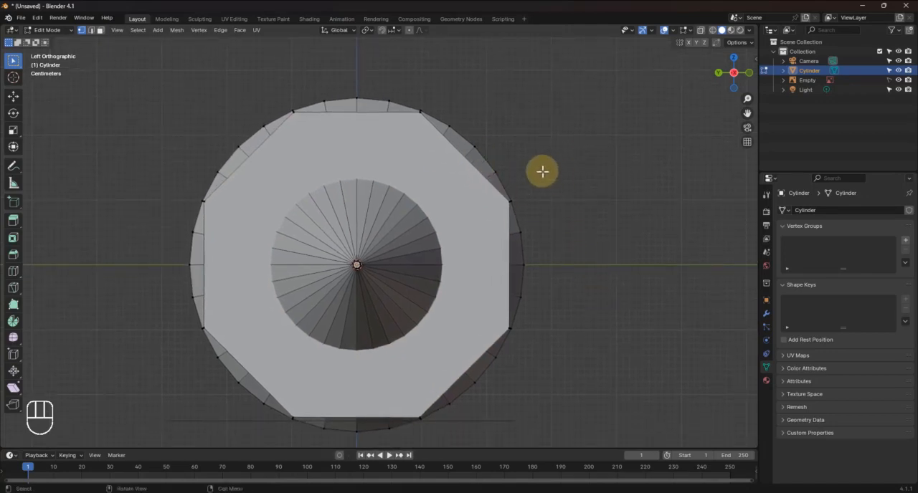
pyautogui.press('k')
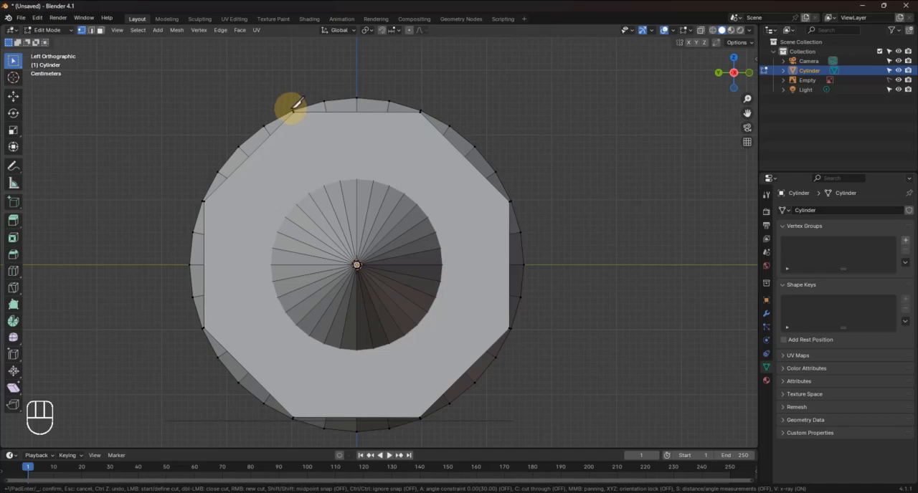
pyautogui.scroll(4, 297, 105)
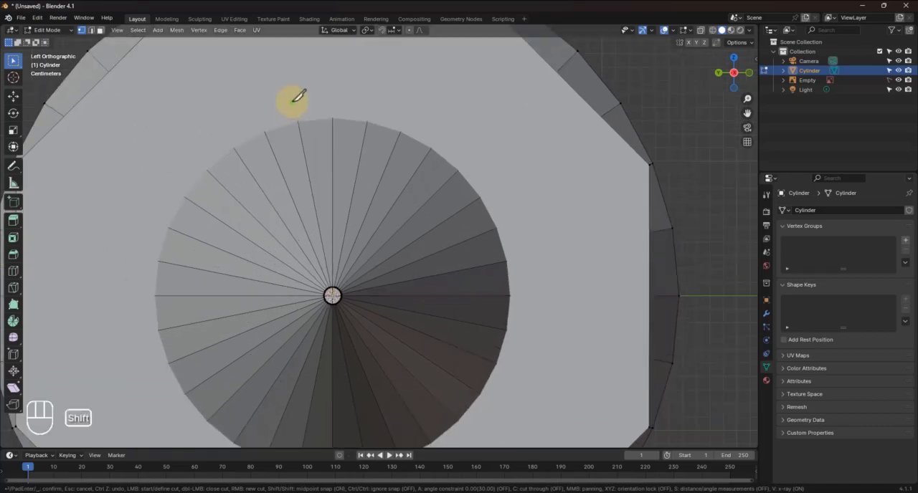
pyautogui.keyDown('shift'); pyautogui.moveTo(297, 94); pyautogui.dragTo(329, 227, button='middle'); pyautogui.keyUp('shift')
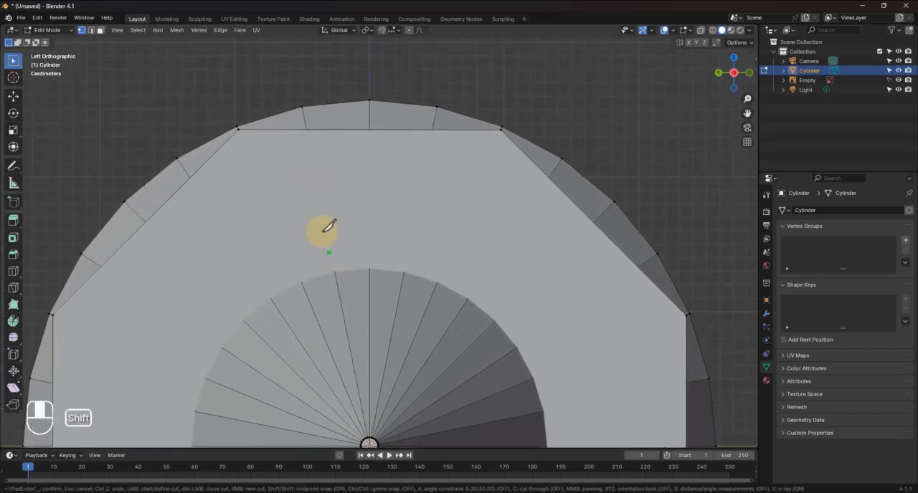
pyautogui.click(237, 126)
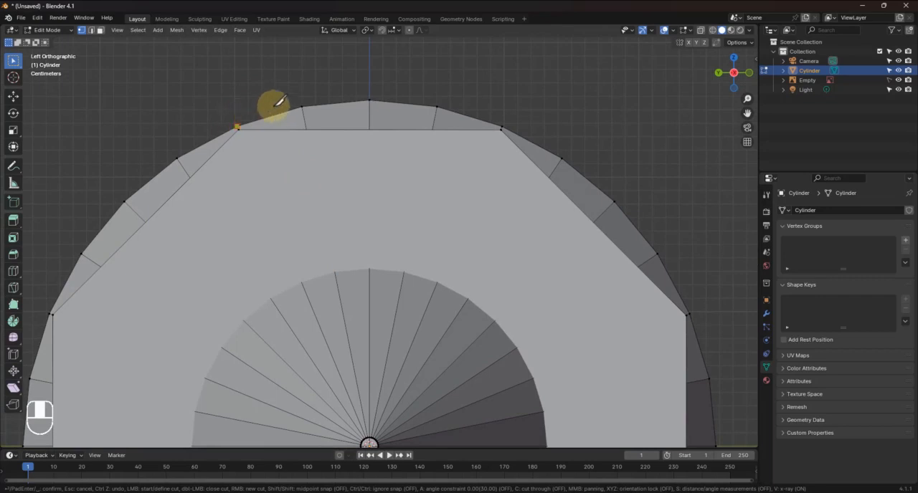
pyautogui.click(502, 126)
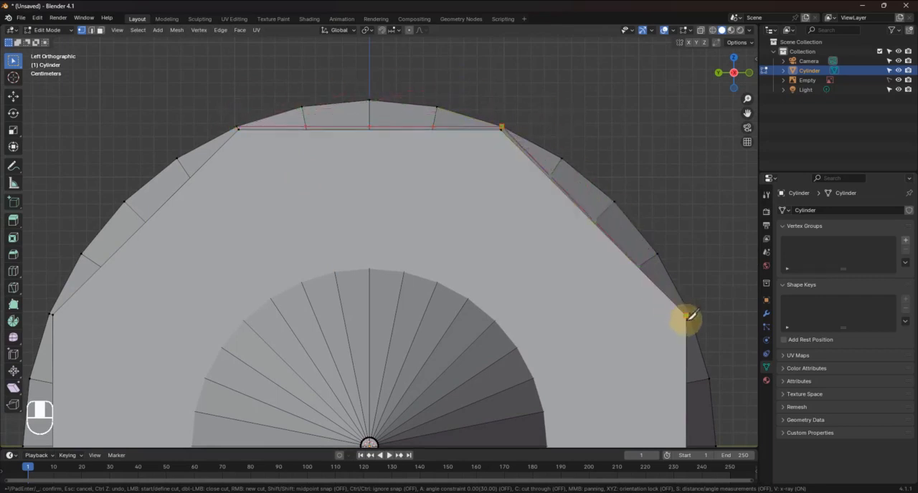
pyautogui.press('shift')
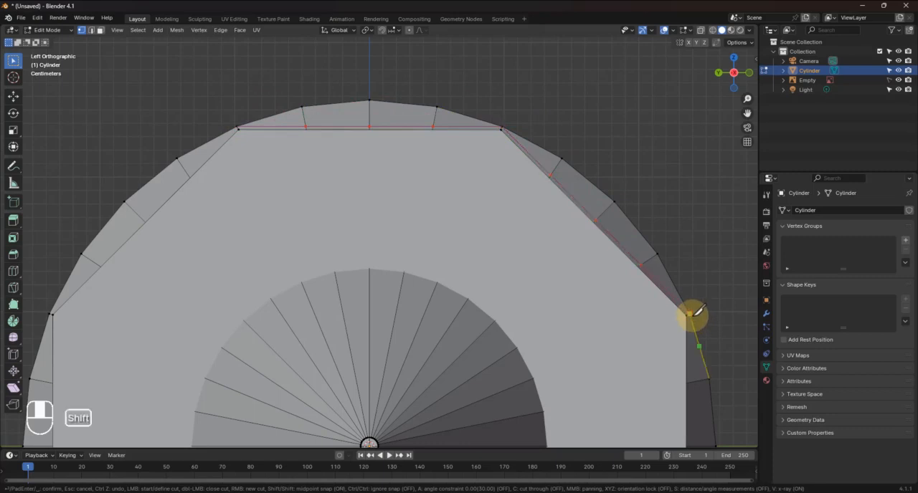
pyautogui.keyDown('shift'); pyautogui.moveTo(690, 314); pyautogui.dragTo(535, 81, button='middle'); pyautogui.keyUp('shift')
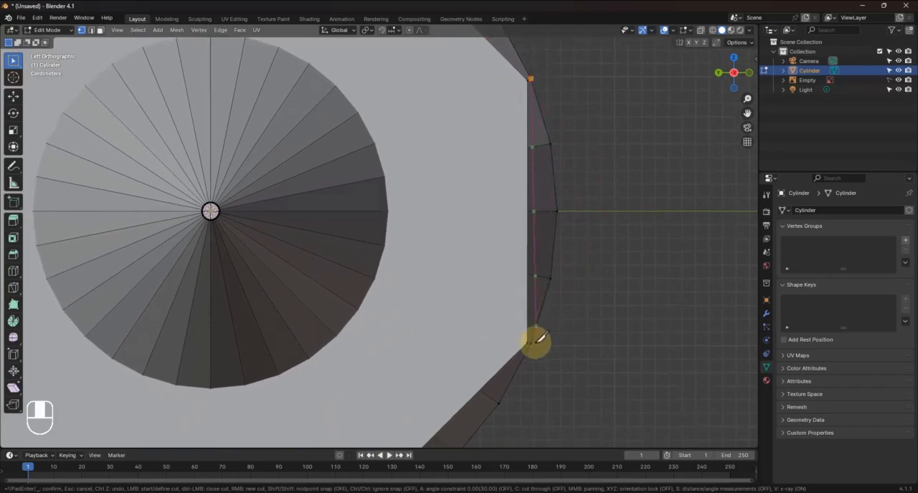
pyautogui.keyDown('shift'); pyautogui.moveTo(543, 385); pyautogui.dragTo(644, 181, button='middle'); pyautogui.keyUp('shift')
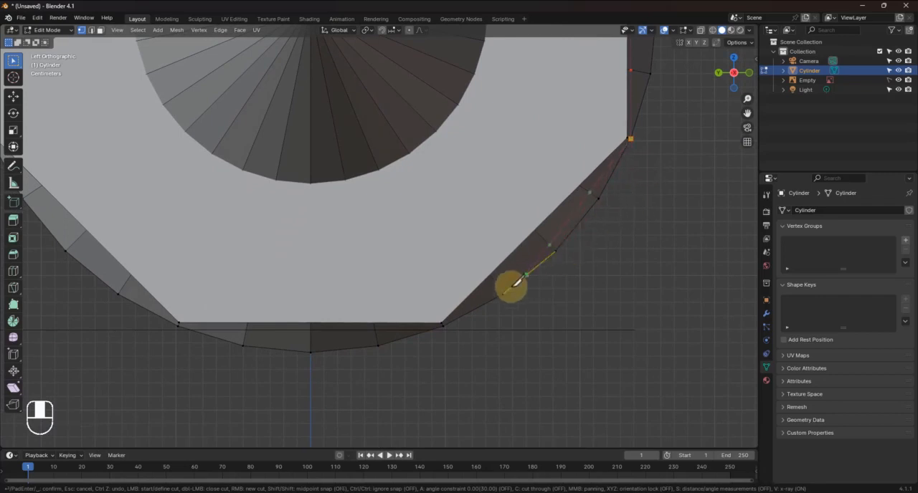
# Continue the knife cut through the octagon's remaining corners, close it at the starting corner and apply it
pyautogui.click(444, 325)
pyautogui.keyDown('shift'); pyautogui.moveTo(444, 322); pyautogui.dragTo(668, 322, button='middle'); pyautogui.keyUp('shift')
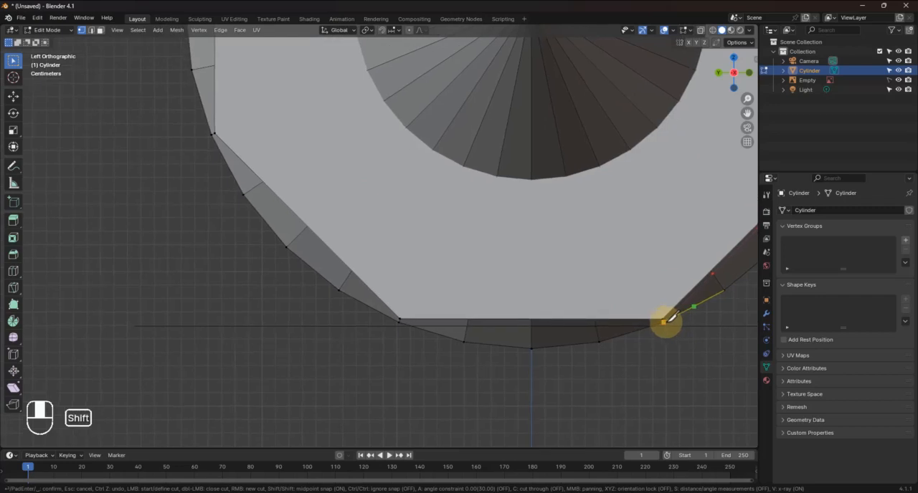
pyautogui.click(399, 321)
pyautogui.keyDown('shift'); pyautogui.moveTo(287, 250); pyautogui.dragTo(392, 406, button='middle'); pyautogui.keyUp('shift')
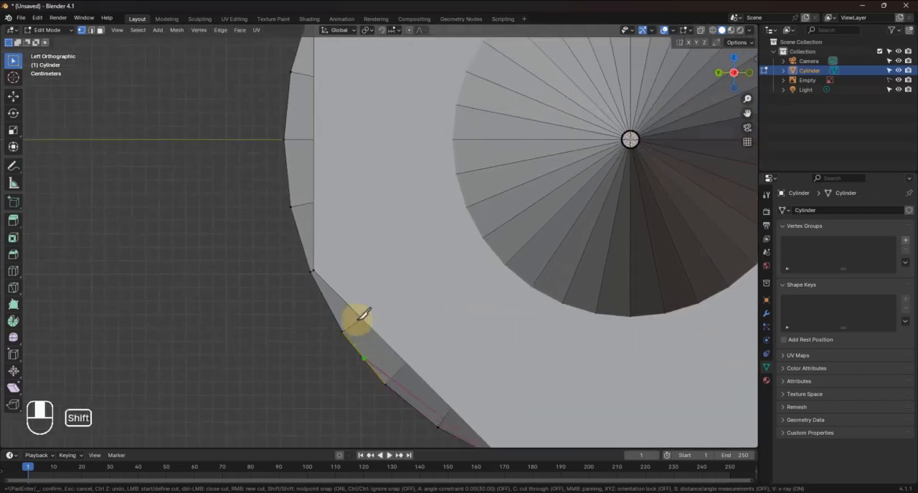
pyautogui.click(315, 270)
pyautogui.keyDown('shift'); pyautogui.moveTo(324, 213); pyautogui.dragTo(330, 449, button='middle'); pyautogui.keyUp('shift')
pyautogui.click(316, 208)
pyautogui.keyDown('shift'); pyautogui.moveTo(322, 208); pyautogui.dragTo(228, 362, button='middle'); pyautogui.keyUp('shift')
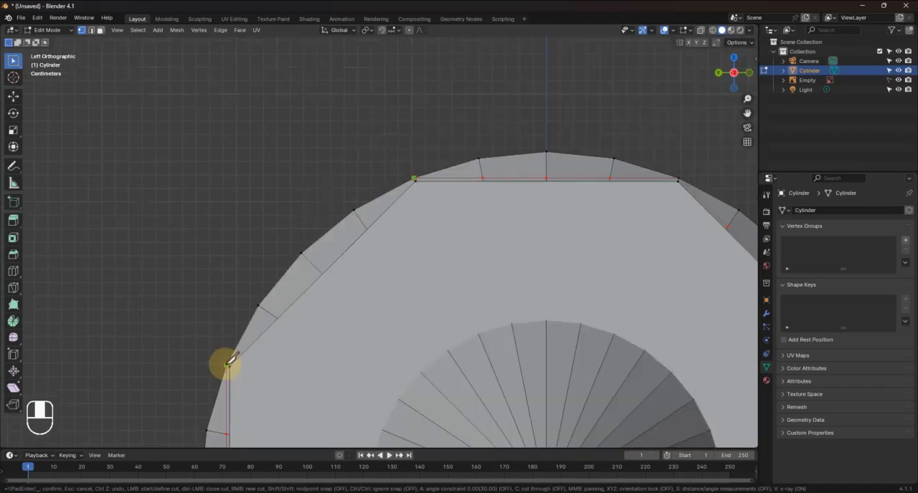
pyautogui.click(227, 363)
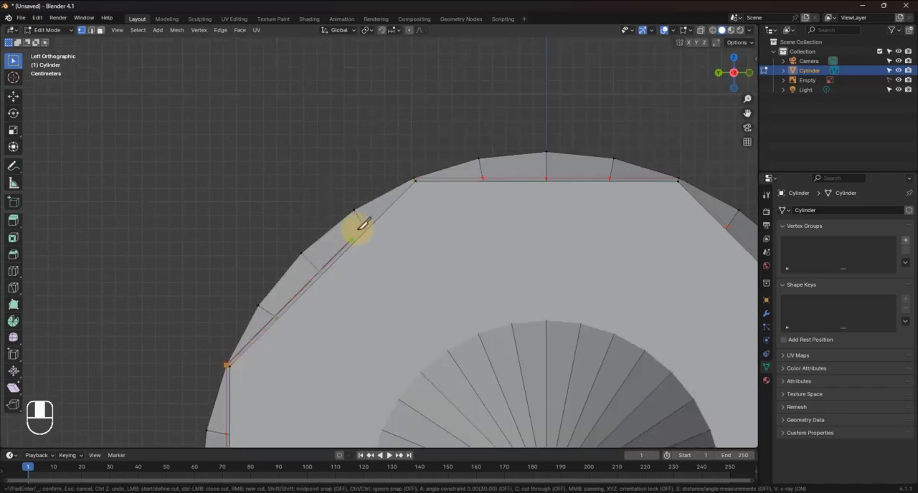
pyautogui.click(414, 178)
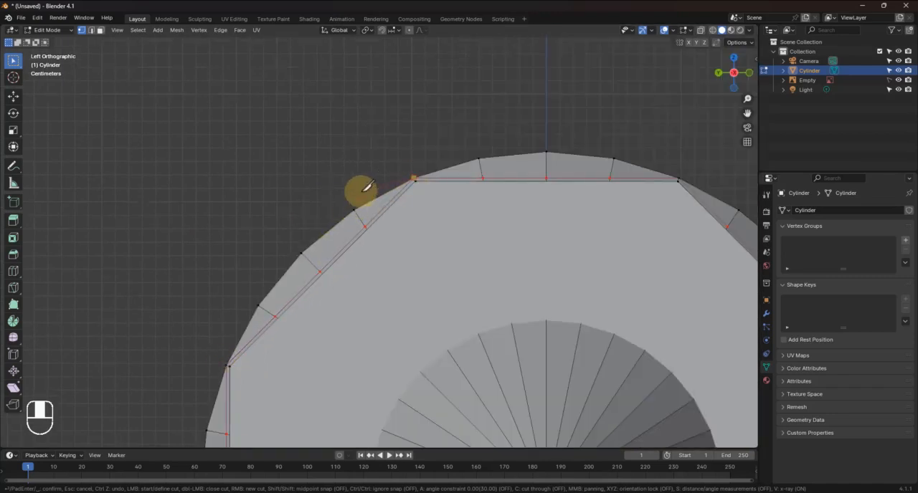
pyautogui.press('Return')
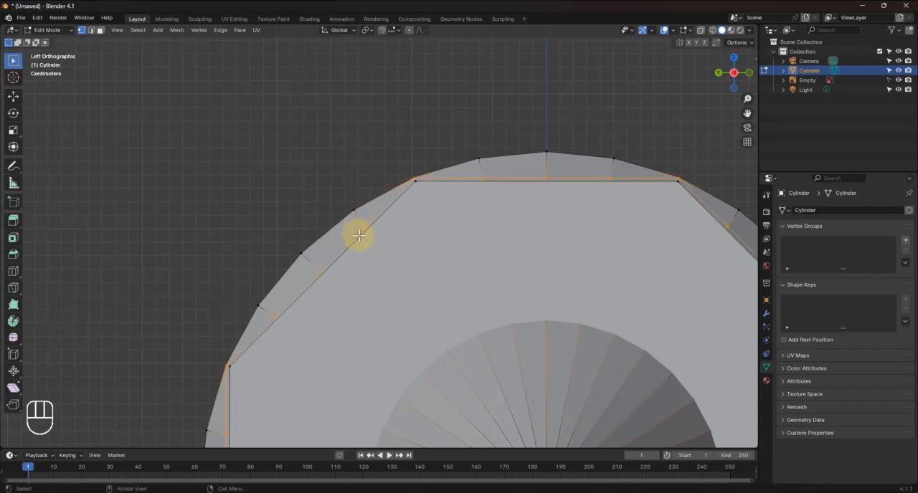
pyautogui.scroll(-4, 360, 237)
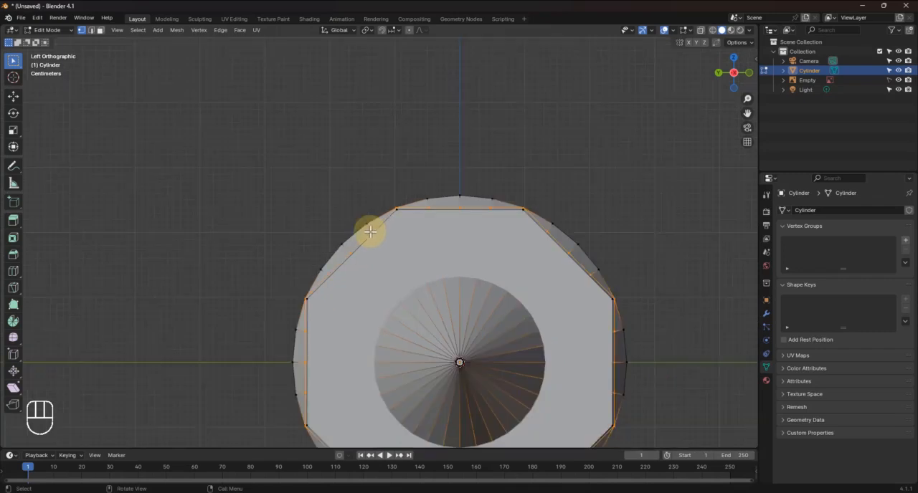
pyautogui.click(585, 137)
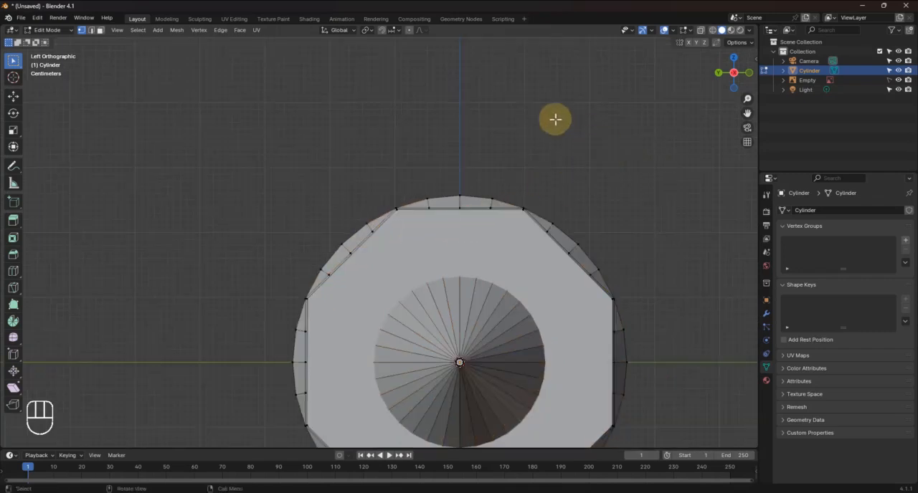
# Select the whole octagon guide face around the cone and delete its vertices
pyautogui.moveTo(623, 160); pyautogui.dragTo(550, 173, button='middle')
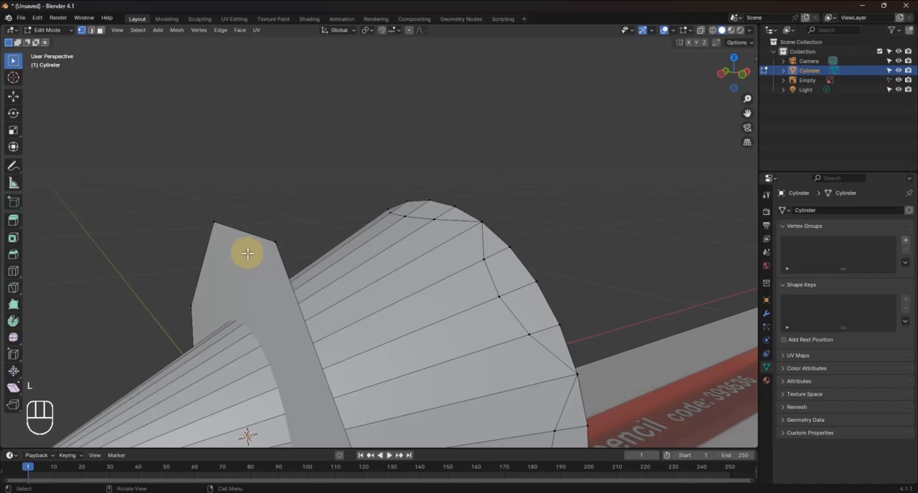
pyautogui.press('l')
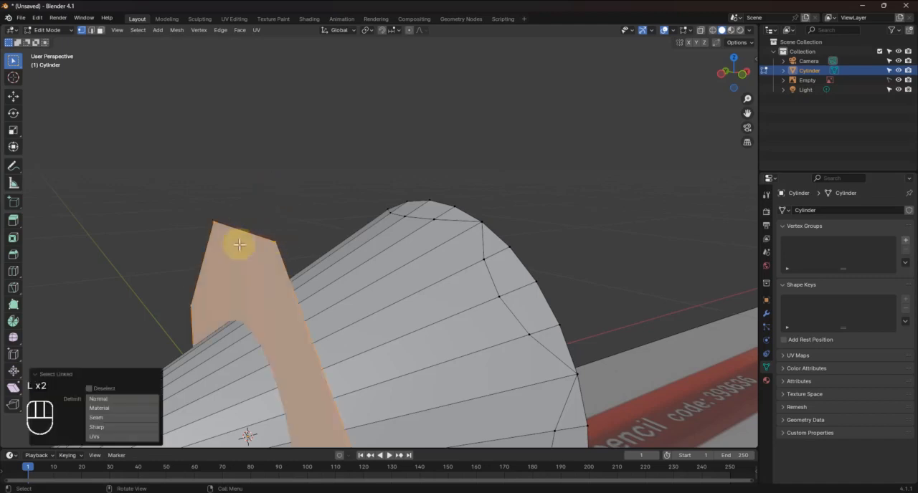
pyautogui.scroll(-5, 268, 293)
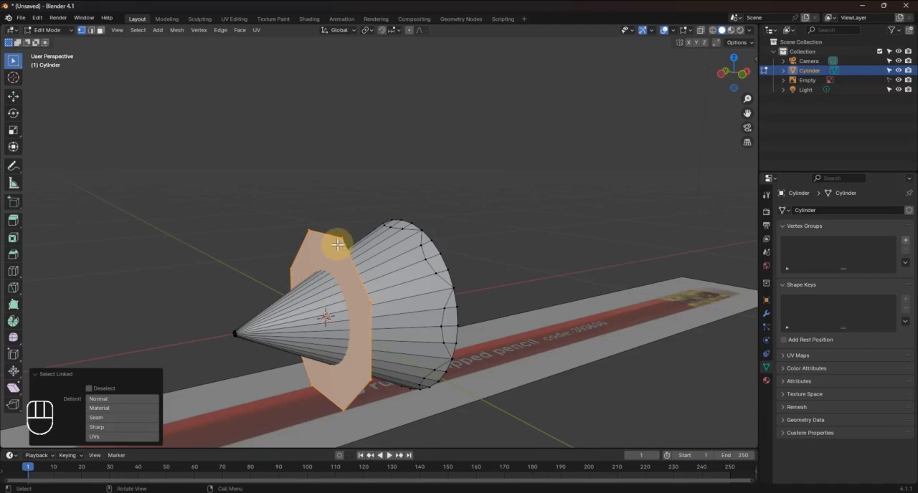
pyautogui.press('x')
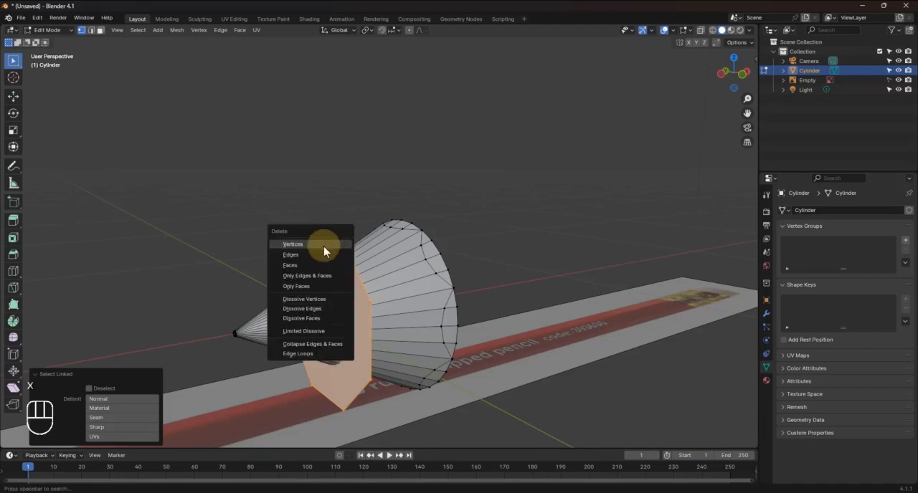
pyautogui.click(294, 244)
# In face select mode, delete the octagonal cap face at the cone's wide end
pyautogui.moveTo(416, 318); pyautogui.dragTo(335, 306, button='middle')
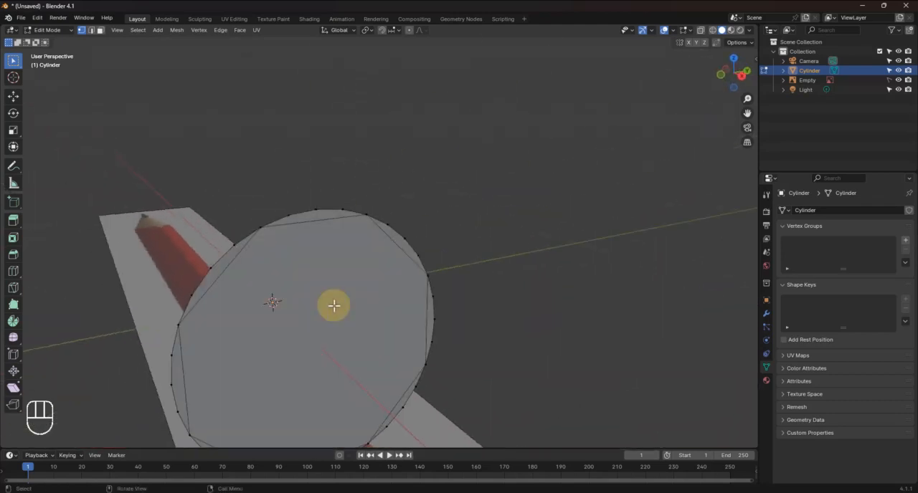
pyautogui.press('3')
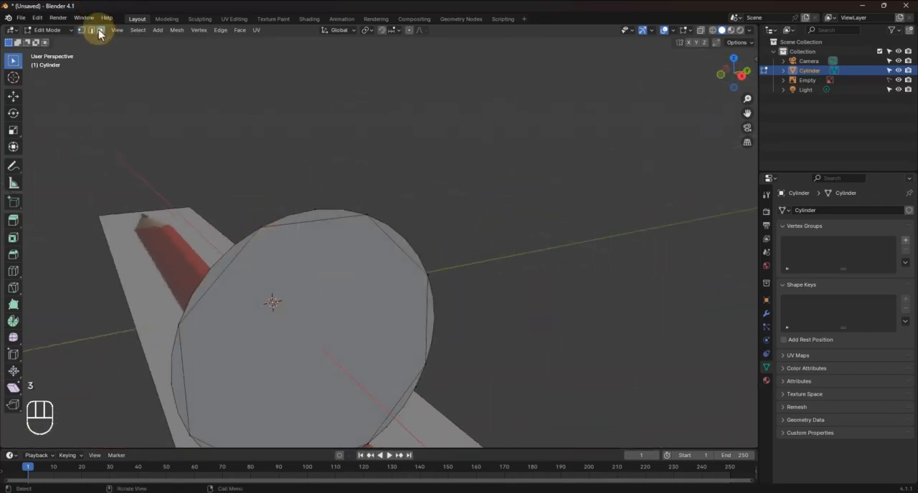
pyautogui.click(313, 318)
pyautogui.press('x')
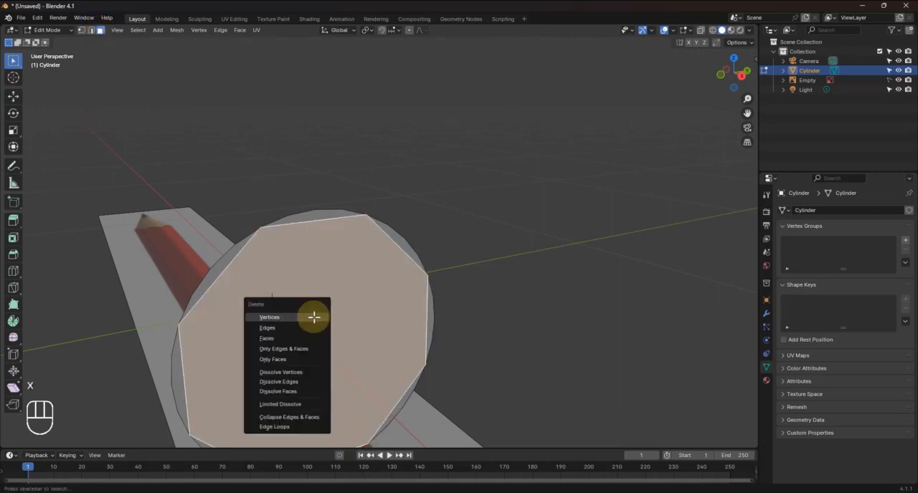
pyautogui.click(274, 338)
# In vertex select mode, circle-select the outer rim vertices between the octagon corners on two adjacent segments
pyautogui.moveTo(352, 352); pyautogui.dragTo(457, 340, button='middle')
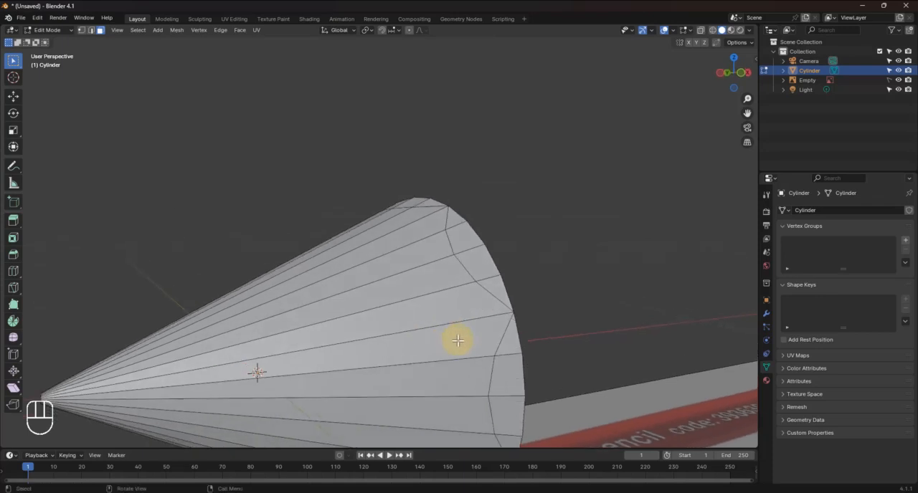
pyautogui.keyDown('shift'); pyautogui.moveTo(515, 280); pyautogui.dragTo(454, 230, button='middle'); pyautogui.keyUp('shift')
pyautogui.moveTo(454, 230); pyautogui.dragTo(431, 271, button='middle')
pyautogui.press('c')
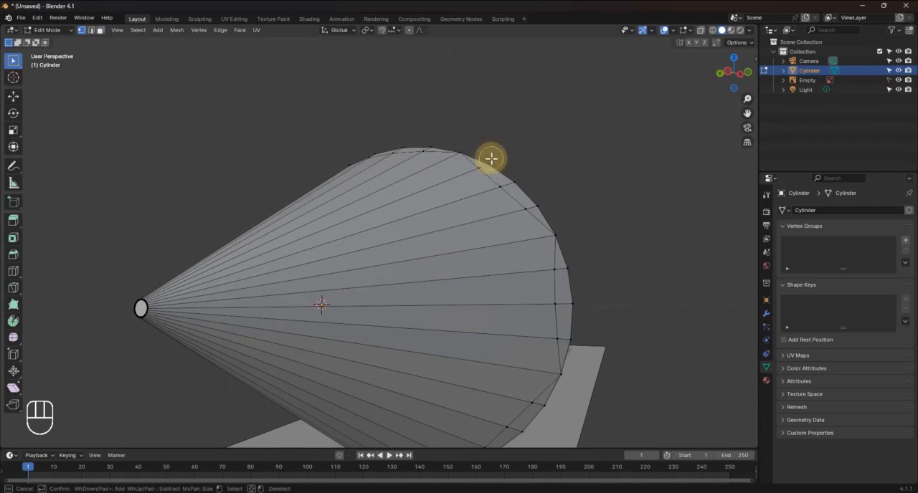
pyautogui.moveTo(492, 159); pyautogui.dragTo(547, 200)
pyautogui.middleClick(492, 230)
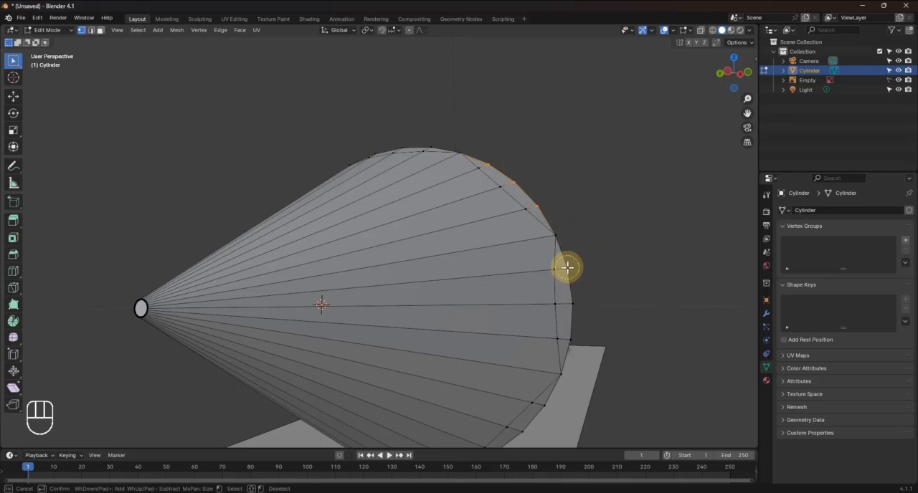
pyautogui.moveTo(567, 268); pyautogui.dragTo(577, 332)
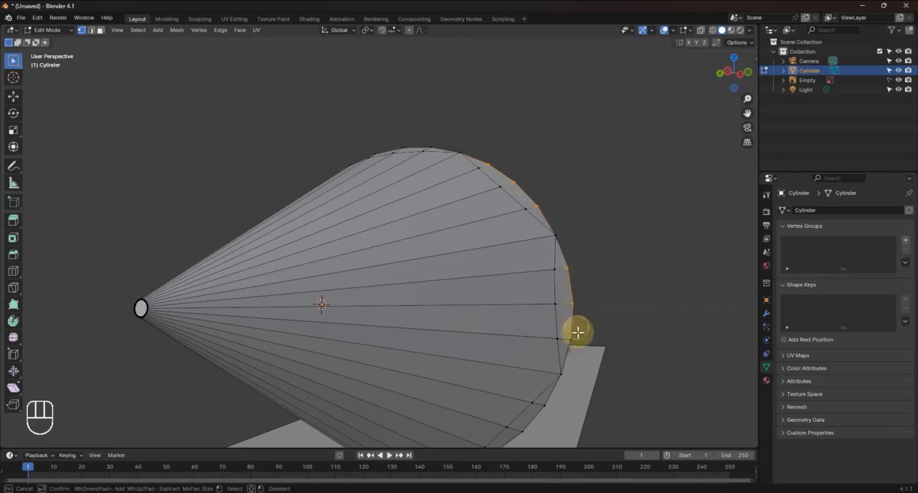
pyautogui.press('Escape')
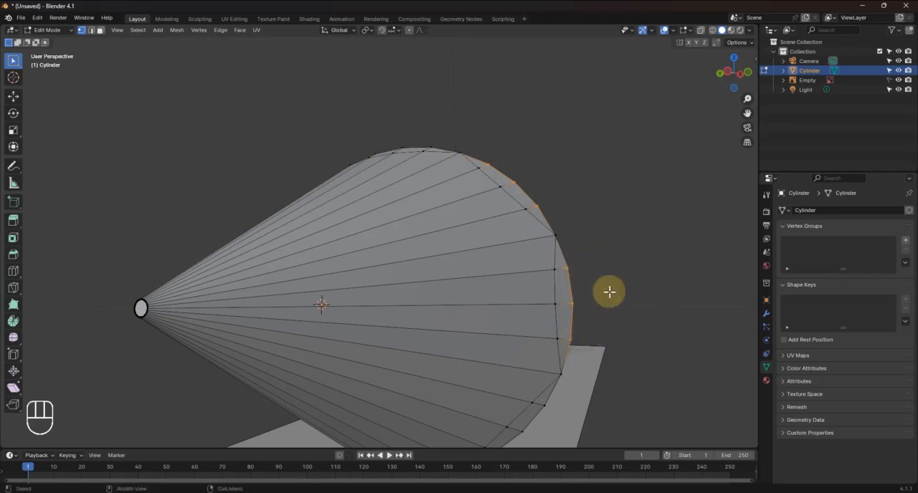
# Add the outer rim vertices between the octagon corners on the next two segments to the selection with circle select
pyautogui.moveTo(609, 291); pyautogui.dragTo(558, 266, button='middle')
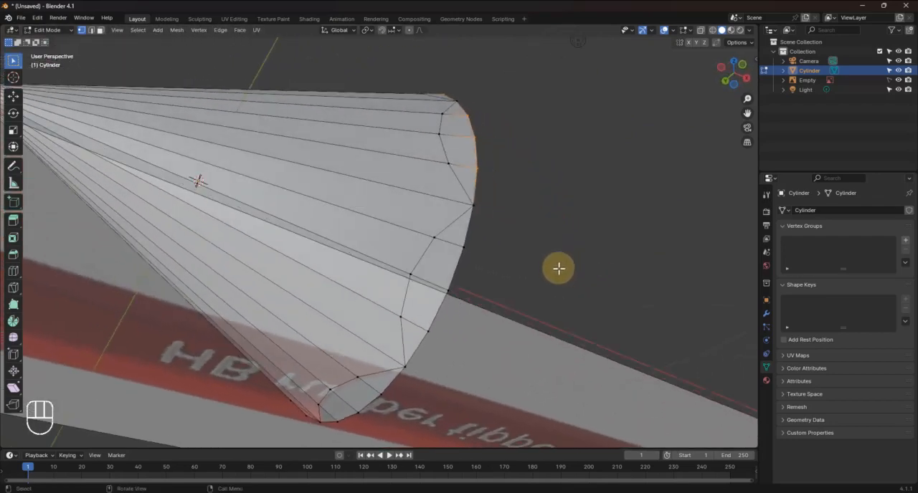
pyautogui.press('c')
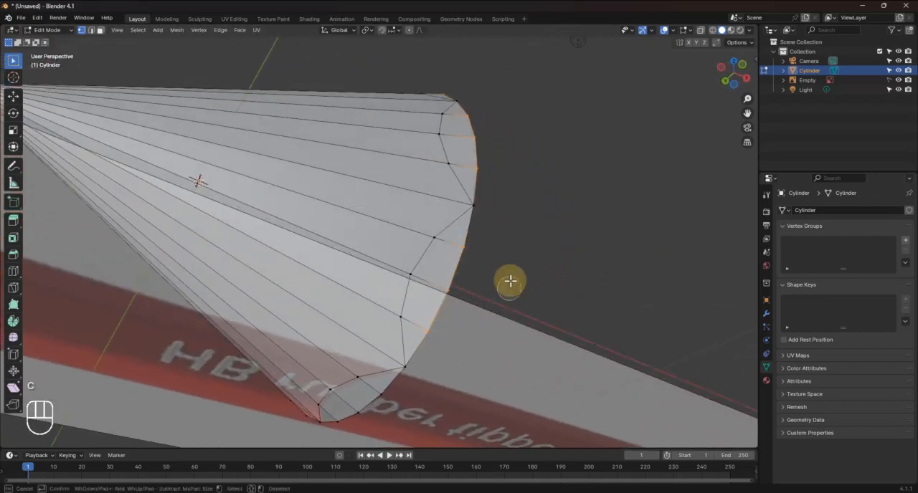
pyautogui.press('Escape')
pyautogui.moveTo(504, 254); pyautogui.dragTo(558, 245, button='middle')
pyautogui.press('c')
pyautogui.moveTo(558, 245)
pyautogui.mouseDown()
pyautogui.moveTo(475, 375)
pyautogui.moveTo(405, 388)
pyautogui.mouseUp()
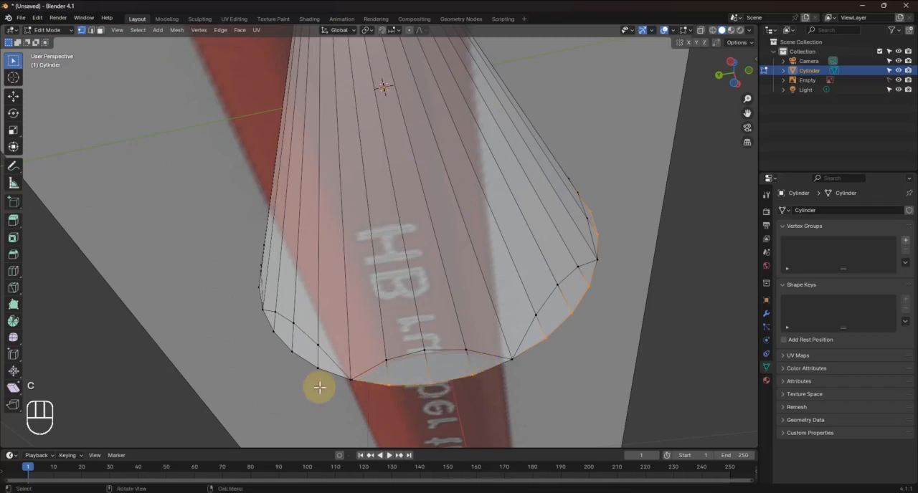
pyautogui.press('Escape')
# Extend the circle selection to the outer rim vertices on two further segments along the cone's far side
pyautogui.moveTo(318, 385)
pyautogui.mouseDown(button='middle')
pyautogui.moveTo(400, 399)
pyautogui.moveTo(415, 390)
pyautogui.mouseUp(button='middle')
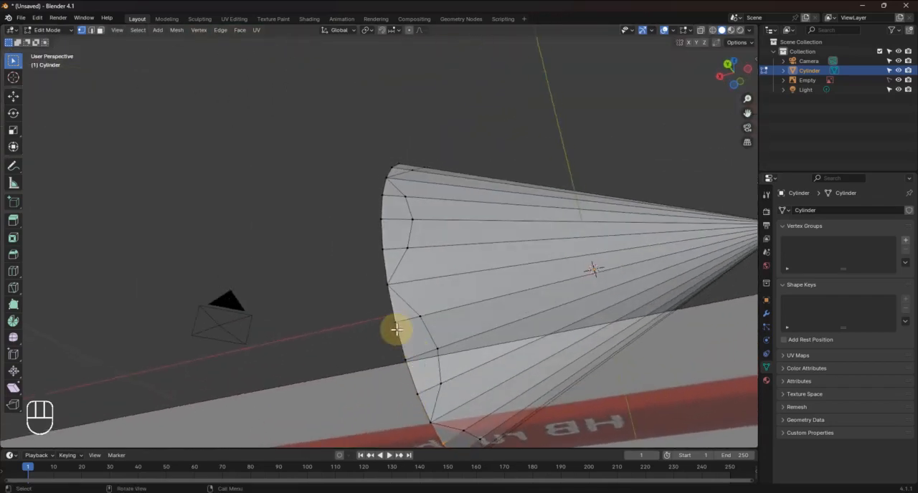
pyautogui.press('c')
pyautogui.moveTo(394, 322)
pyautogui.mouseDown()
pyautogui.moveTo(416, 383)
pyautogui.moveTo(363, 356)
pyautogui.mouseUp()
pyautogui.rightClick(355, 350)
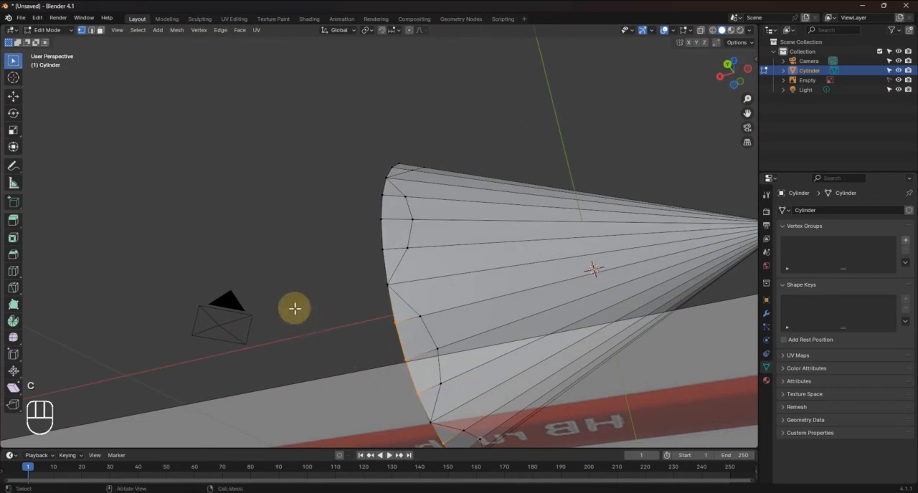
pyautogui.moveTo(295, 308); pyautogui.dragTo(385, 357, button='middle')
pyautogui.press('c')
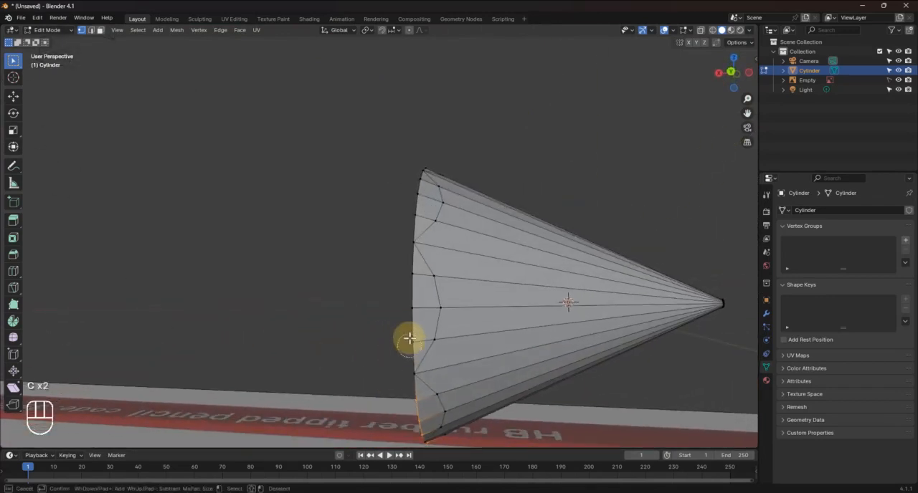
pyautogui.moveTo(409, 339)
pyautogui.mouseDown()
pyautogui.moveTo(397, 277)
pyautogui.moveTo(377, 273)
pyautogui.moveTo(406, 277)
pyautogui.moveTo(342, 272)
pyautogui.mouseUp()
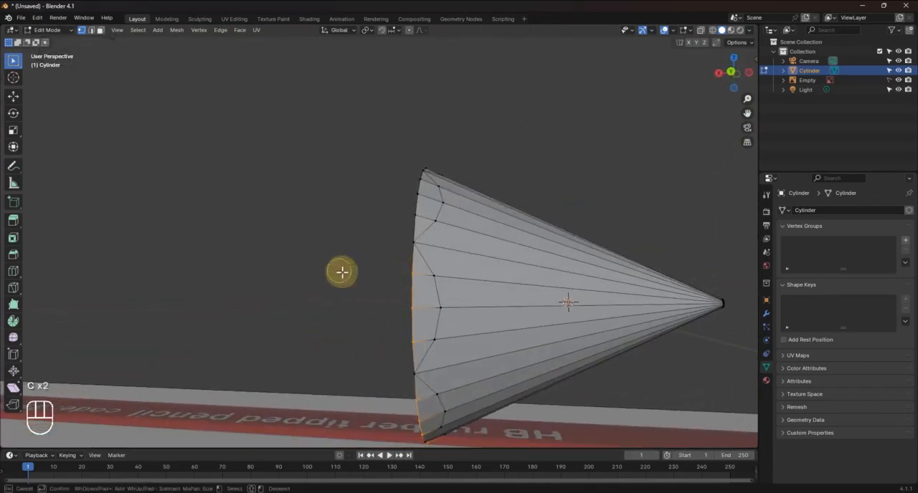
pyautogui.rightClick(354, 290)
# Circle-select the rim vertices on the last remaining segments and delete all selected vertices
pyautogui.moveTo(334, 282)
pyautogui.mouseDown(button='middle')
pyautogui.moveTo(358, 317)
pyautogui.moveTo(376, 324)
pyautogui.moveTo(467, 251)
pyautogui.mouseUp(button='middle')
pyautogui.press('c')
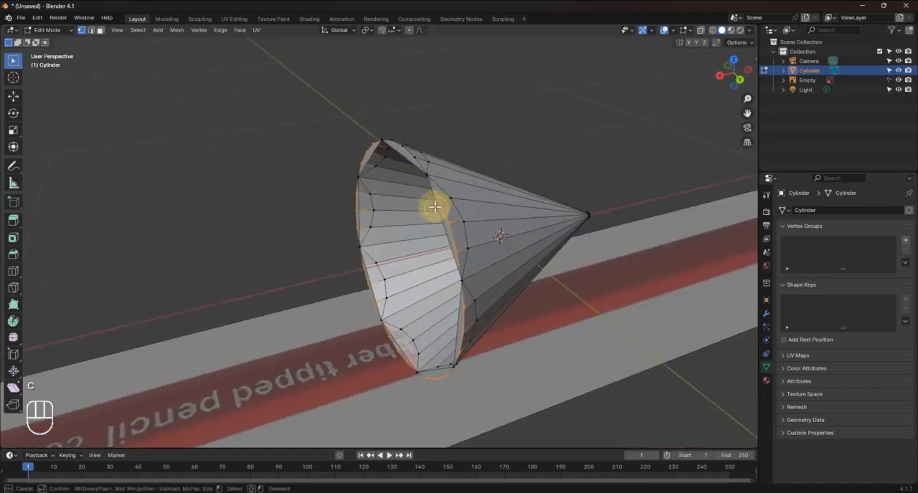
pyautogui.rightClick(378, 236)
pyautogui.moveTo(314, 236); pyautogui.dragTo(189, 250, button='middle')
pyautogui.press('c')
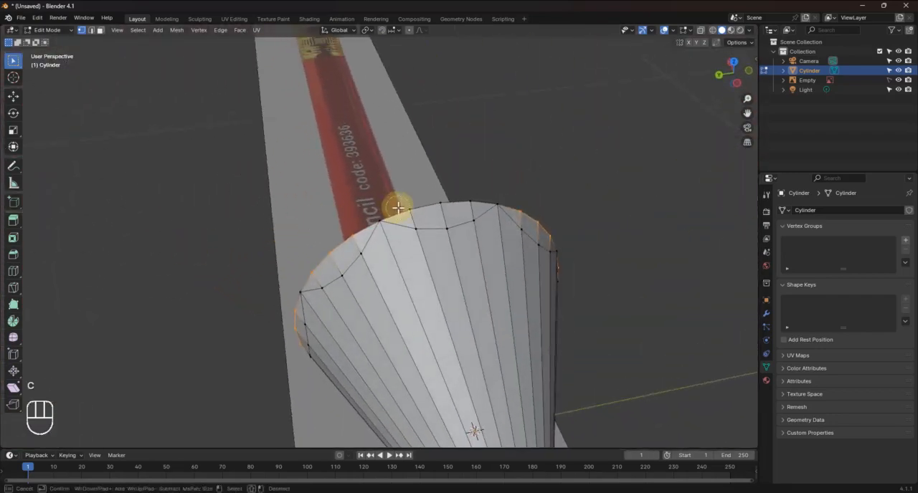
pyautogui.moveTo(398, 208)
pyautogui.mouseDown()
pyautogui.moveTo(459, 208)
pyautogui.moveTo(475, 201)
pyautogui.moveTo(467, 182)
pyautogui.moveTo(561, 201)
pyautogui.mouseUp()
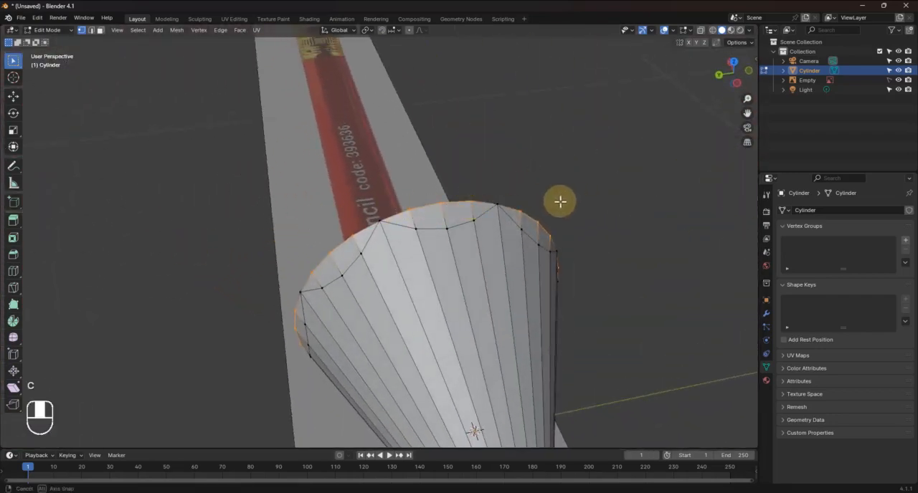
pyautogui.rightClick(561, 201)
pyautogui.moveTo(560, 201); pyautogui.dragTo(539, 203, button='middle')
pyautogui.press('x')
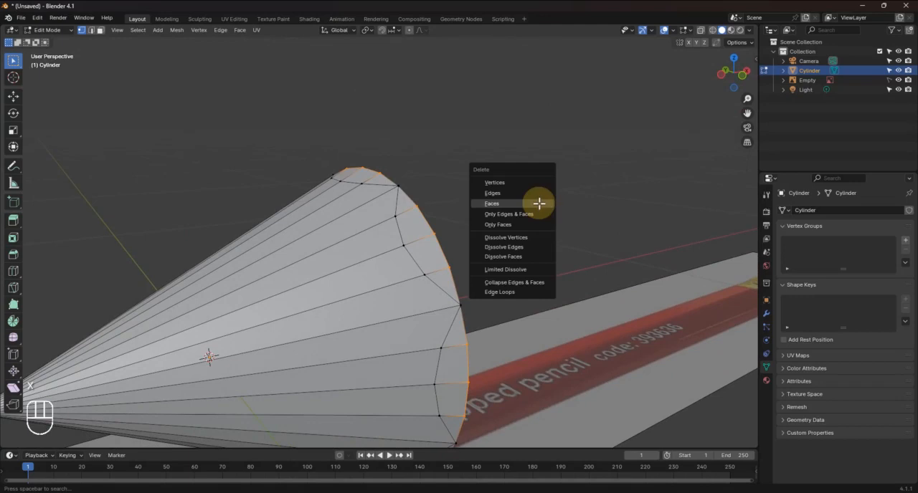
pyautogui.click(497, 183)
# In edge select mode, select the loop of leftover straight edges joining the octagon corners at the cone's wide end and delete it
pyautogui.moveTo(508, 248)
pyautogui.mouseDown(button='middle')
pyautogui.moveTo(475, 248)
pyautogui.moveTo(495, 248)
pyautogui.mouseUp(button='middle')
pyautogui.click(91, 30)
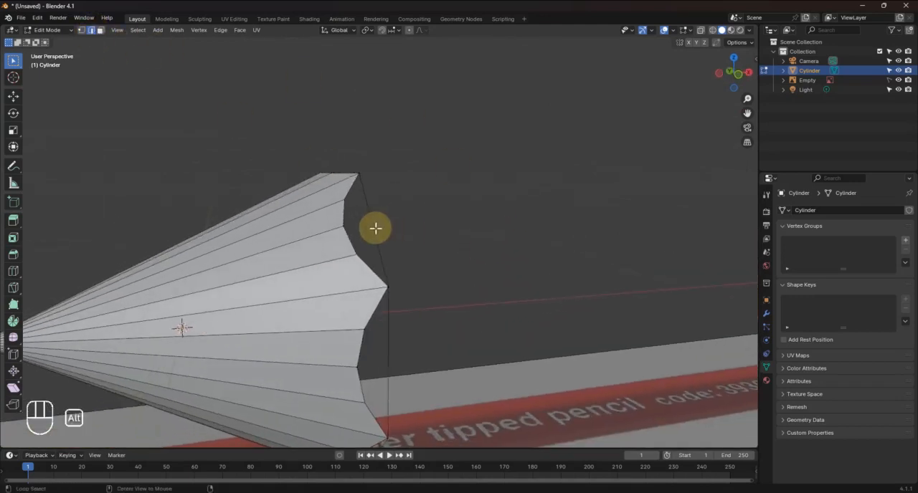
pyautogui.moveTo(467, 242)
pyautogui.mouseDown(button='middle')
pyautogui.moveTo(447, 251)
pyautogui.moveTo(401, 244)
pyautogui.moveTo(387, 311)
pyautogui.moveTo(461, 294)
pyautogui.moveTo(494, 268)
pyautogui.moveTo(487, 250)
pyautogui.moveTo(465, 247)
pyautogui.moveTo(429, 289)
pyautogui.moveTo(463, 310)
pyautogui.mouseUp(button='middle')
pyautogui.press('x')
pyautogui.click(448, 252)
# In top view with wireframe shading, select the whole cone and move it about -1.844 m along global X
pyautogui.press('KP_7')
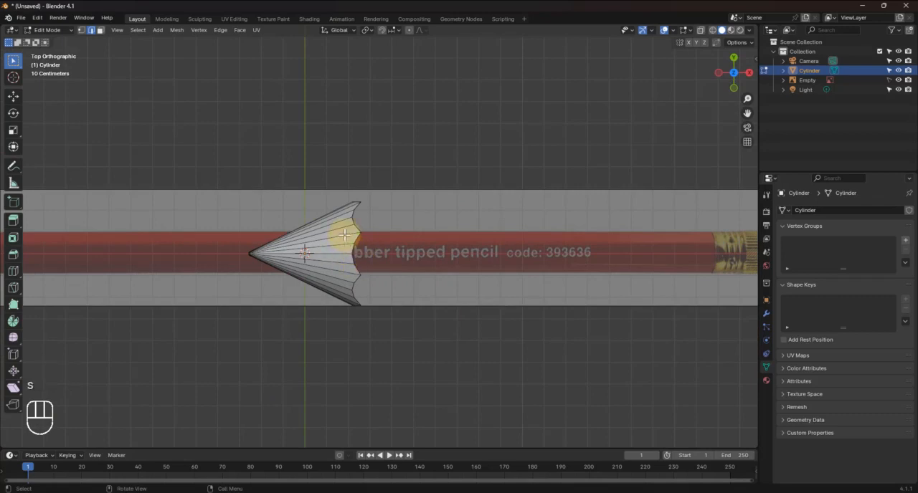
pyautogui.press('z')
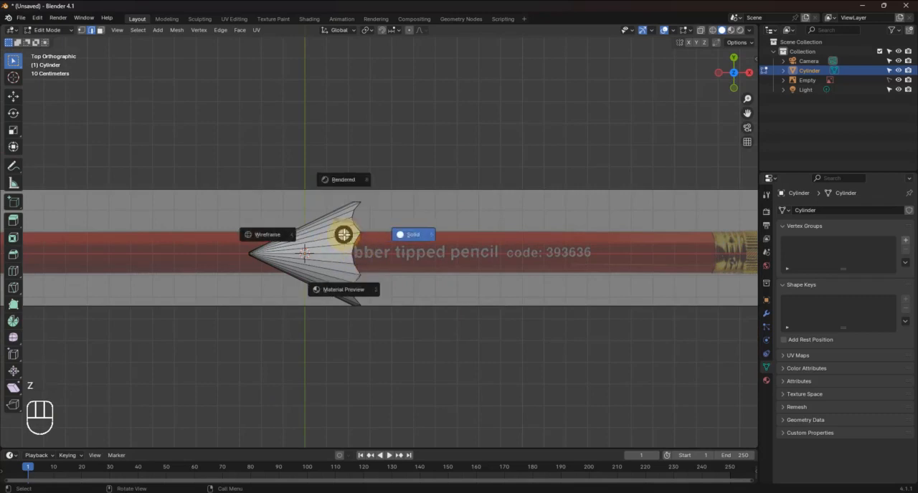
pyautogui.click(276, 232)
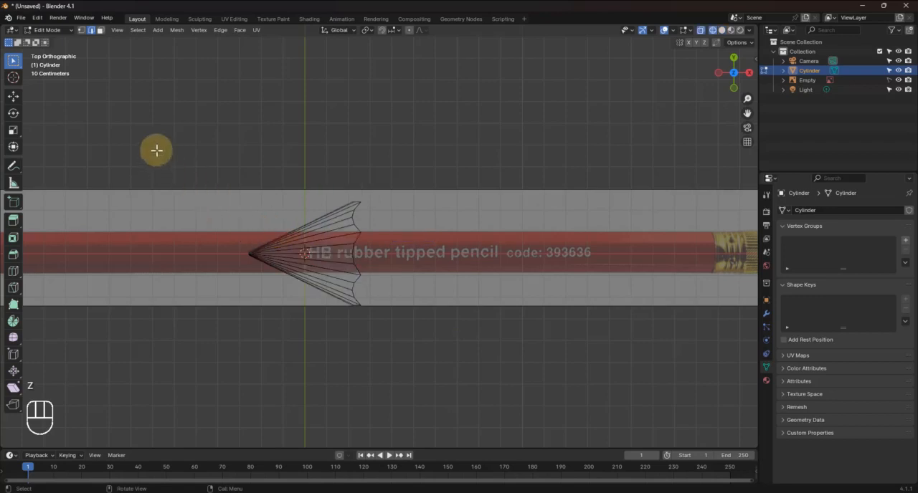
pyautogui.moveTo(157, 150); pyautogui.dragTo(475, 354)
pyautogui.keyDown('shift'); pyautogui.moveTo(411, 368); pyautogui.dragTo(571, 360, button='middle'); pyautogui.keyUp('shift')
pyautogui.press('g')
pyautogui.press('x')
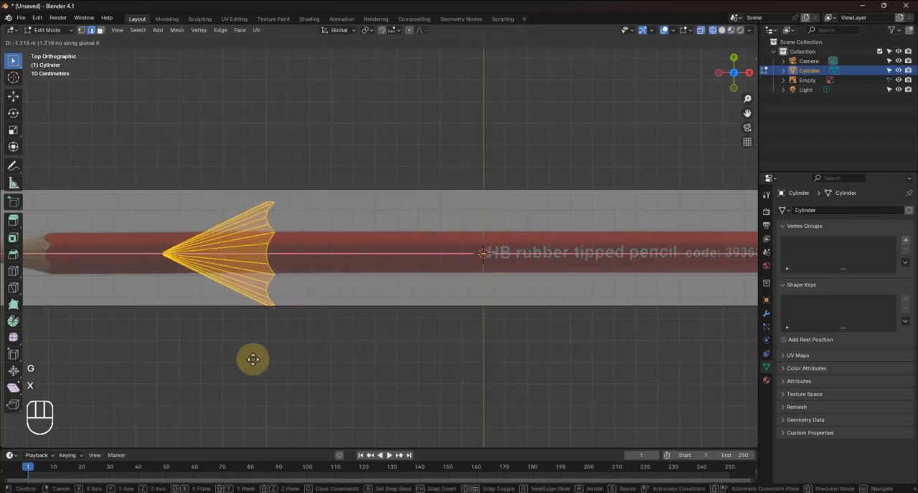
pyautogui.click(166, 360)
# Move the cone a further -0.303 m or so along global X so its point meets the reference pencil's tip
pyautogui.keyDown('shift'); pyautogui.moveTo(196, 357); pyautogui.dragTo(490, 353, button='middle'); pyautogui.keyUp('shift')
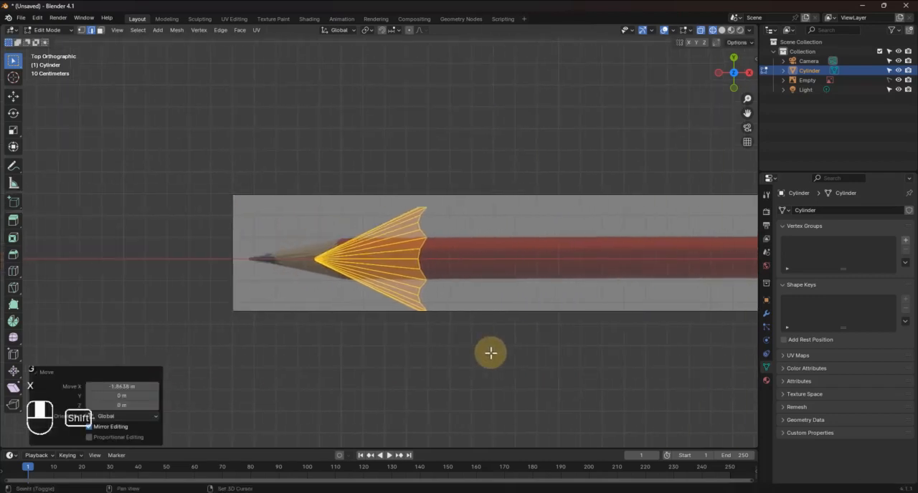
pyautogui.press('g')
pyautogui.press('x')
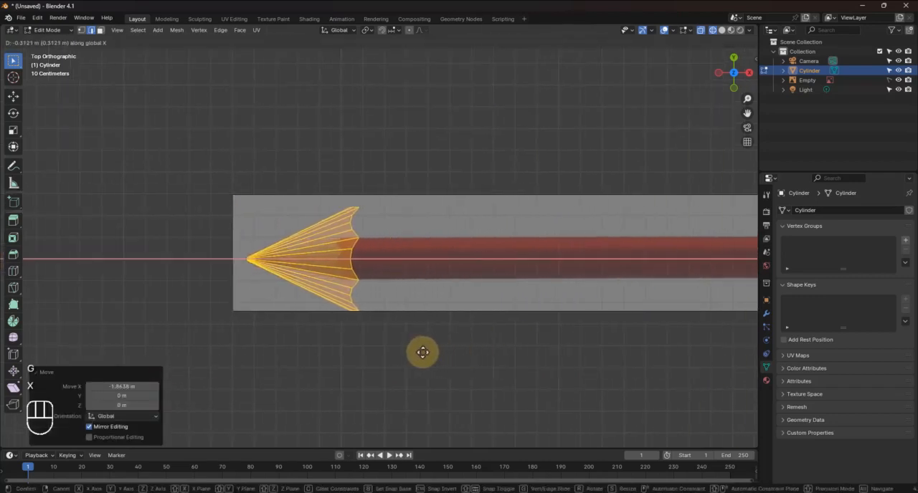
pyautogui.click(423, 352)
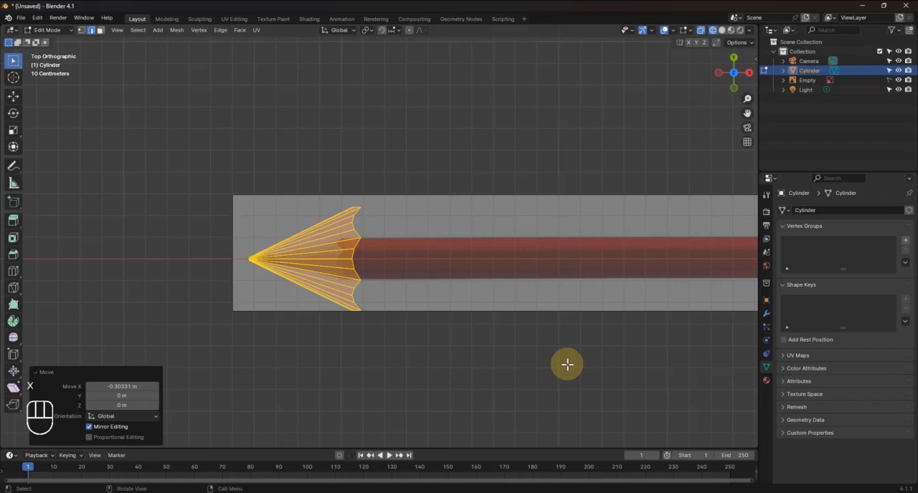
# Scale the cone by 0.368 and shift it about 0.09 m along X to the start of the pencil's red body
pyautogui.press('s')
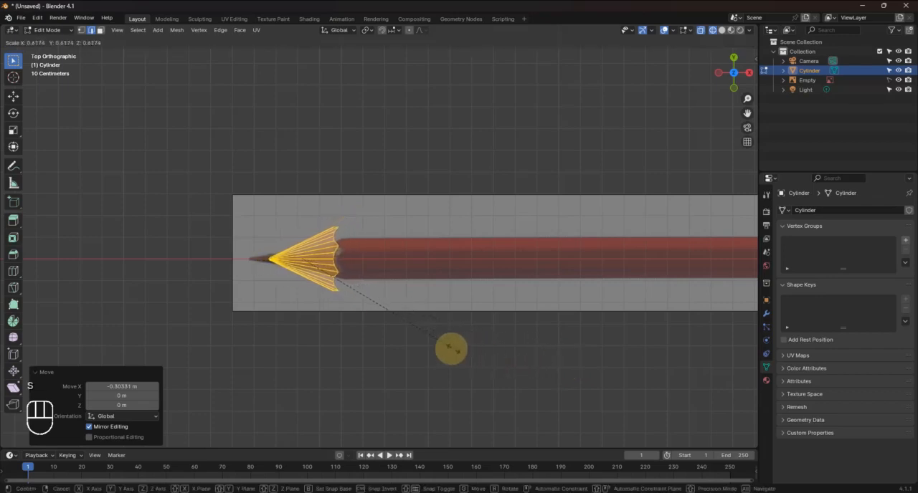
pyautogui.click(385, 323)
pyautogui.press('g')
pyautogui.press('x')
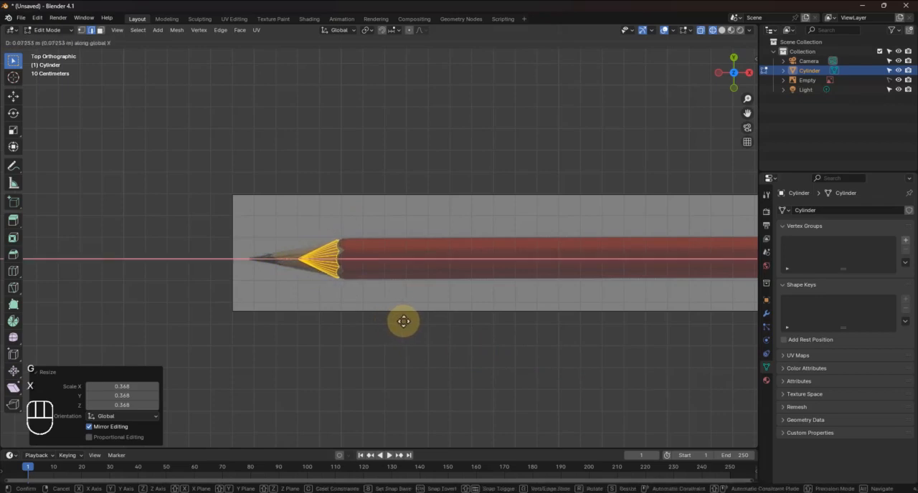
pyautogui.click(405, 321)
# Scale the cone by 1.099 to match the pencil body's width and move it about -0.018 m along X
pyautogui.scroll(4, 361, 272)
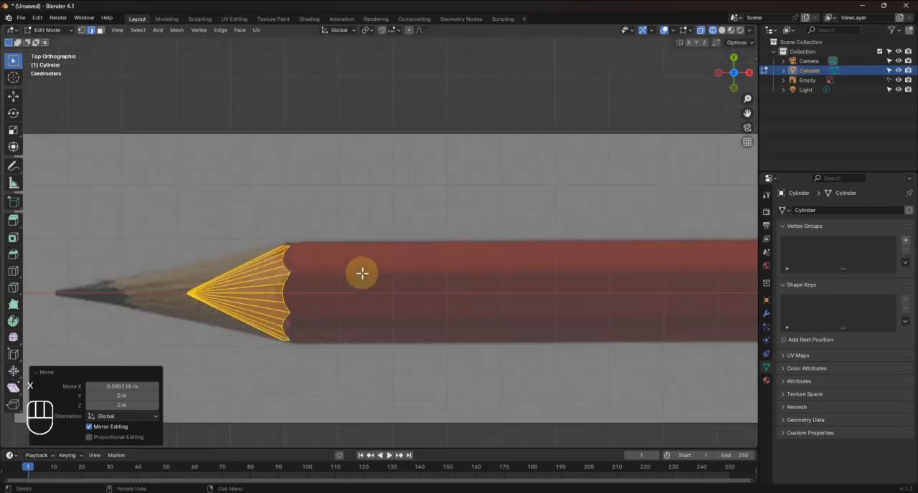
pyautogui.scroll(2, 322, 294)
pyautogui.press('s')
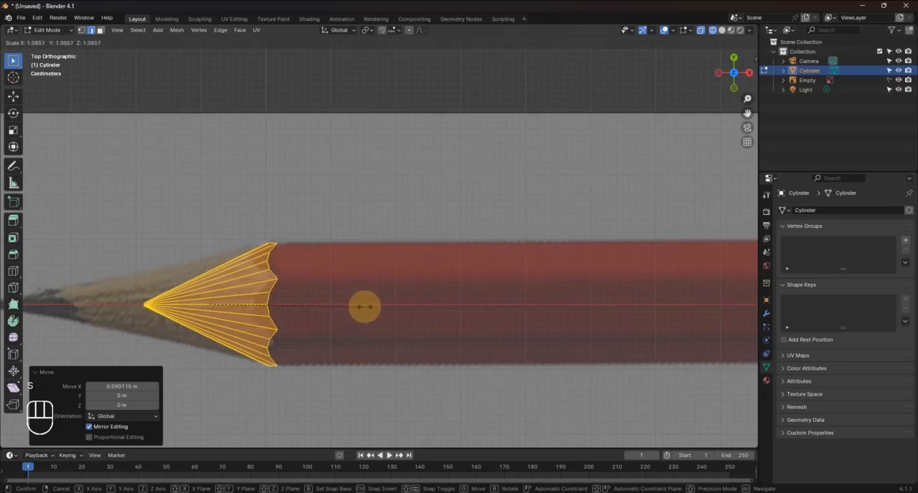
pyautogui.click(368, 307)
pyautogui.press('g')
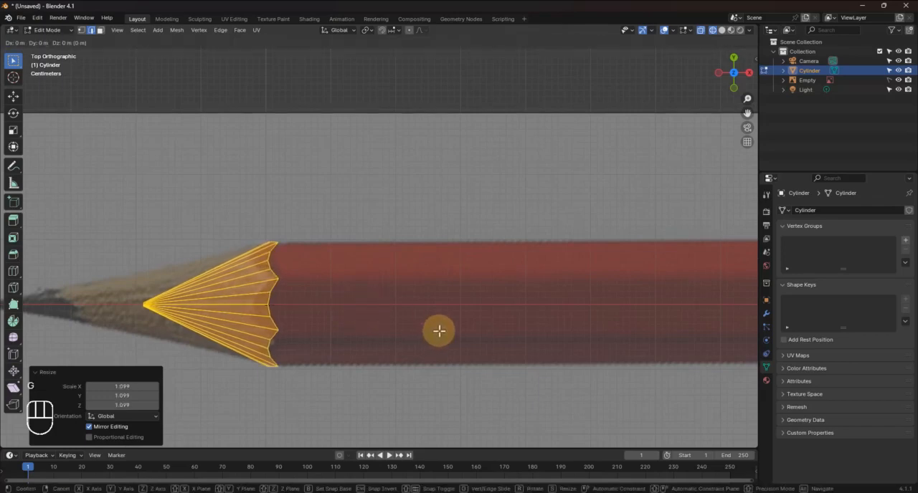
pyautogui.press('x')
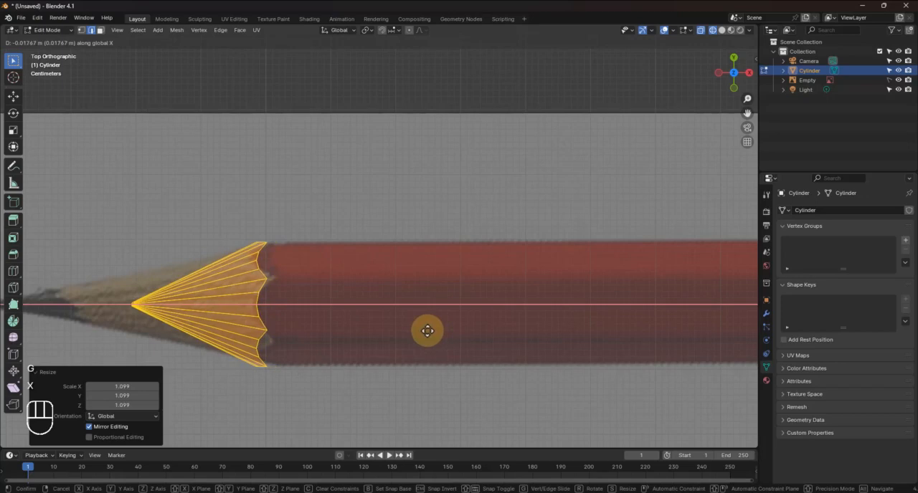
pyautogui.click(428, 331)
# Select the cone's tip and move it about -0.227 m along X to the reference pencil's lead point
pyautogui.keyDown('shift'); pyautogui.moveTo(352, 322); pyautogui.dragTo(482, 311, button='middle'); pyautogui.keyUp('shift')
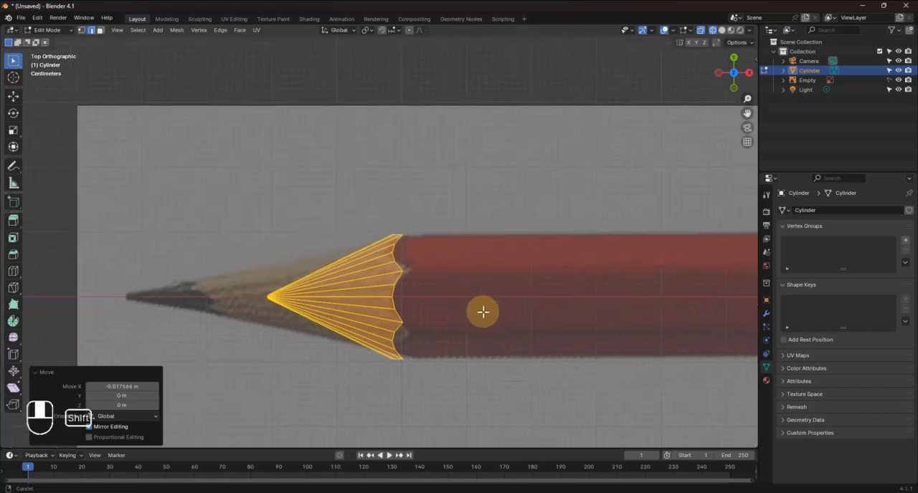
pyautogui.click(266, 295)
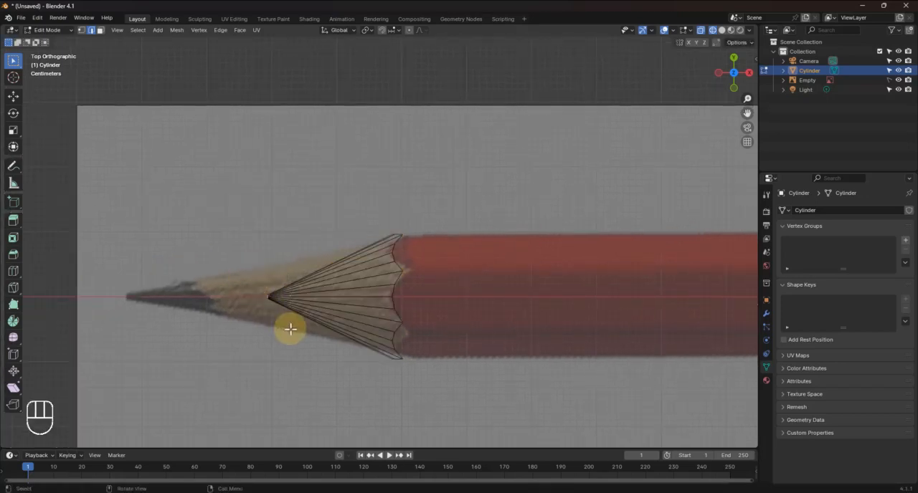
pyautogui.press('g')
pyautogui.press('x')
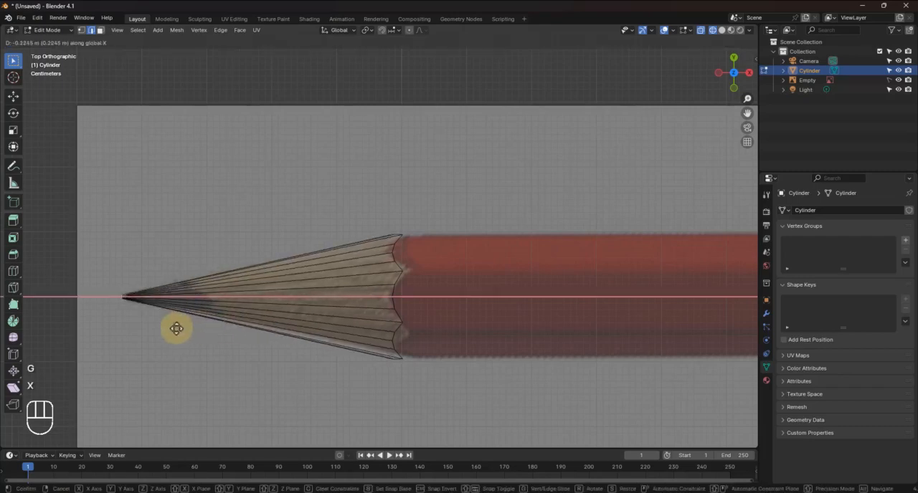
pyautogui.click(187, 327)
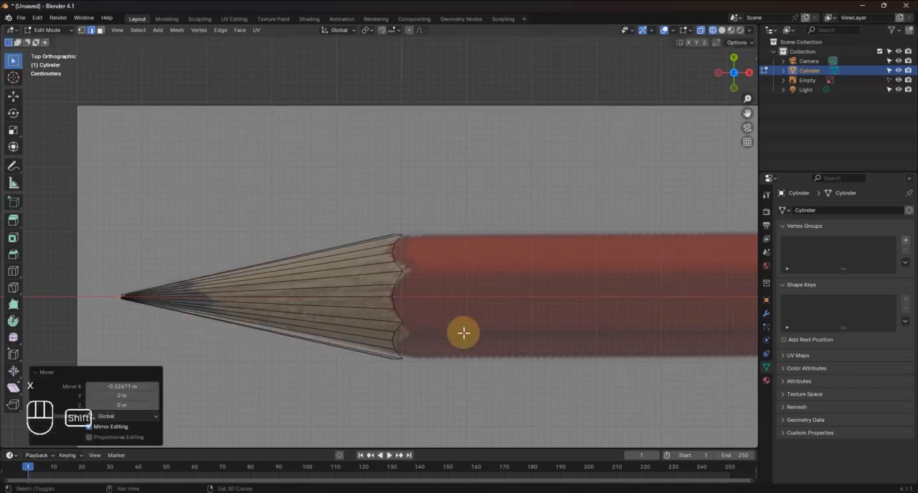
# Select the scalloped edge loop at the cone's wide end and extrude it about 2.521 m along X over the pencil body
pyautogui.keyDown('shift'); pyautogui.moveTo(463, 331); pyautogui.dragTo(420, 331, button='middle'); pyautogui.keyUp('shift')
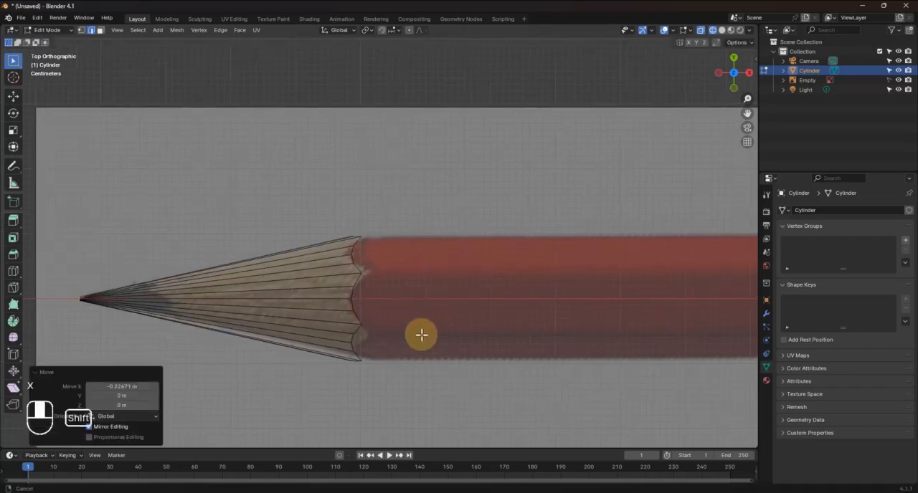
pyautogui.keyDown('alt'); pyautogui.click(352, 251); pyautogui.keyUp('alt')
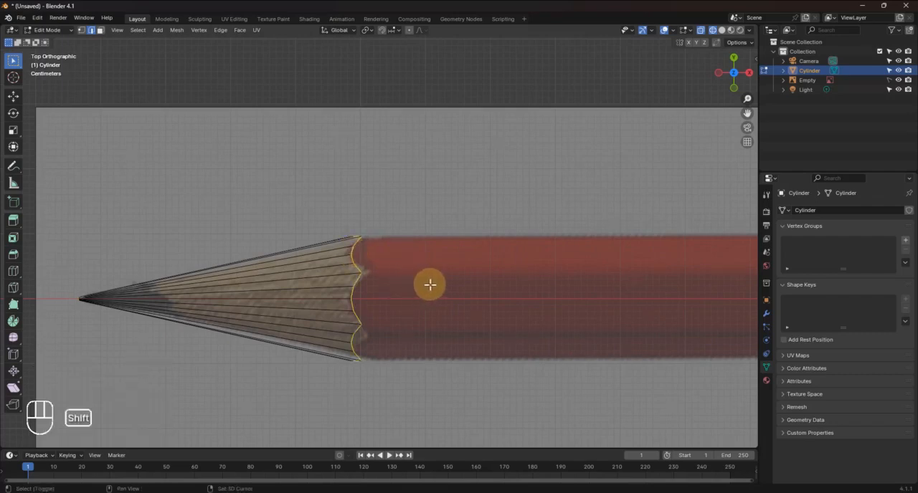
pyautogui.keyDown('shift'); pyautogui.moveTo(429, 285); pyautogui.dragTo(246, 268, button='middle'); pyautogui.keyUp('shift')
pyautogui.scroll(-3, 361, 272)
pyautogui.moveTo(361, 273)
pyautogui.keyDown('shift'); pyautogui.mouseDown(button='middle')
pyautogui.moveTo(234, 313)
pyautogui.moveTo(205, 299)
pyautogui.moveTo(112, 297)
pyautogui.mouseUp(button='middle'); pyautogui.keyUp('shift')
pyautogui.press('e')
pyautogui.press('x')
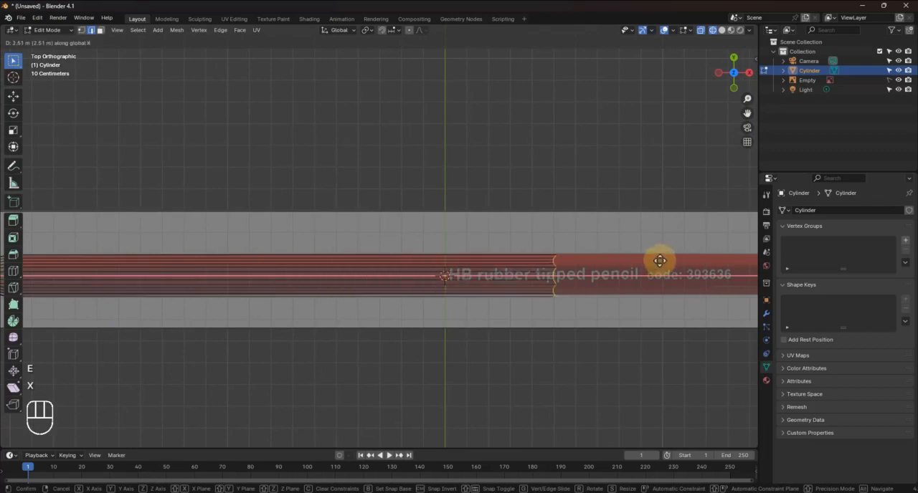
pyautogui.click(594, 290)
# Move the extruded end loop about 1.328 m further along X to just before the gold ferrule
pyautogui.keyDown('shift'); pyautogui.moveTo(594, 291); pyautogui.dragTo(248, 289, button='middle'); pyautogui.keyUp('shift')
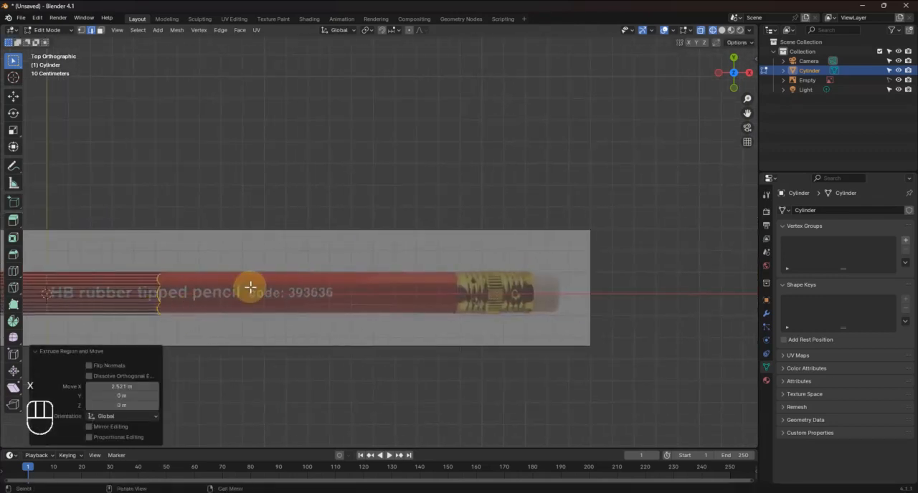
pyautogui.press('g')
pyautogui.press('x')
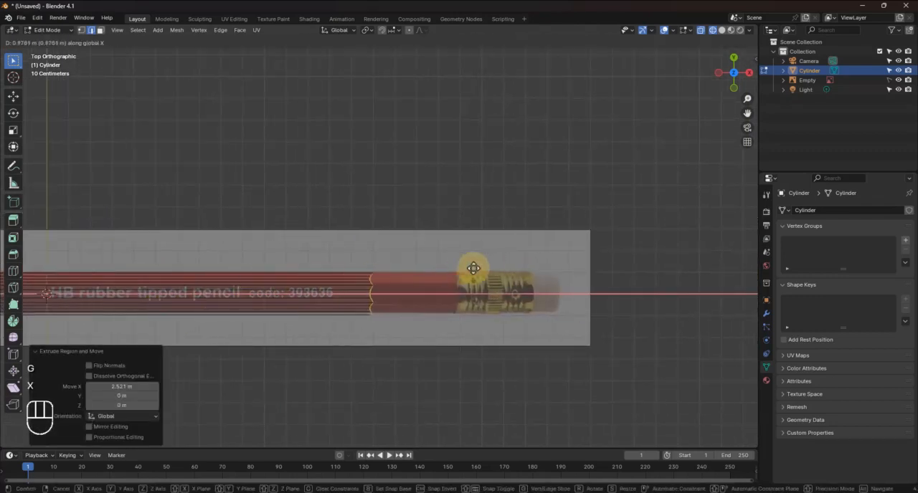
pyautogui.click(538, 260)
pyautogui.scroll(3, 447, 301)
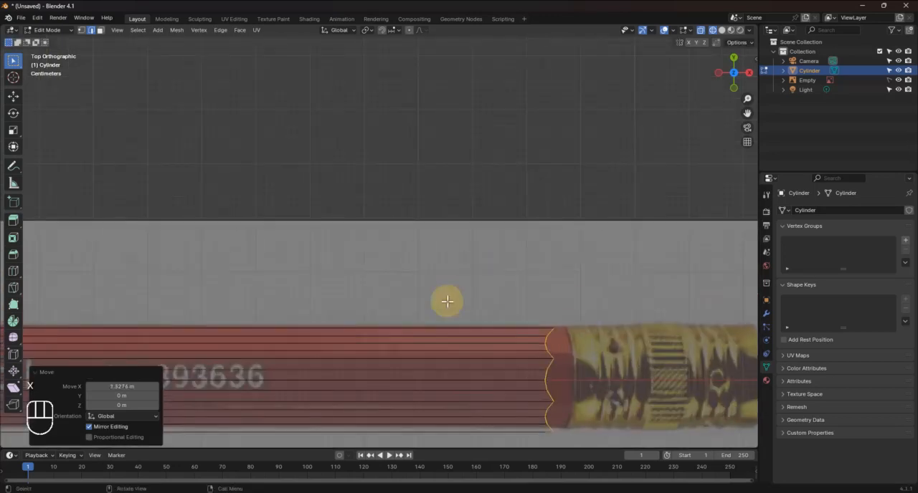
# Look up the LoopTools add-on in the preferences to check that it is enabled, and save the preferences
pyautogui.keyDown('shift'); pyautogui.moveTo(446, 301); pyautogui.dragTo(361, 243, button='middle'); pyautogui.keyUp('shift')
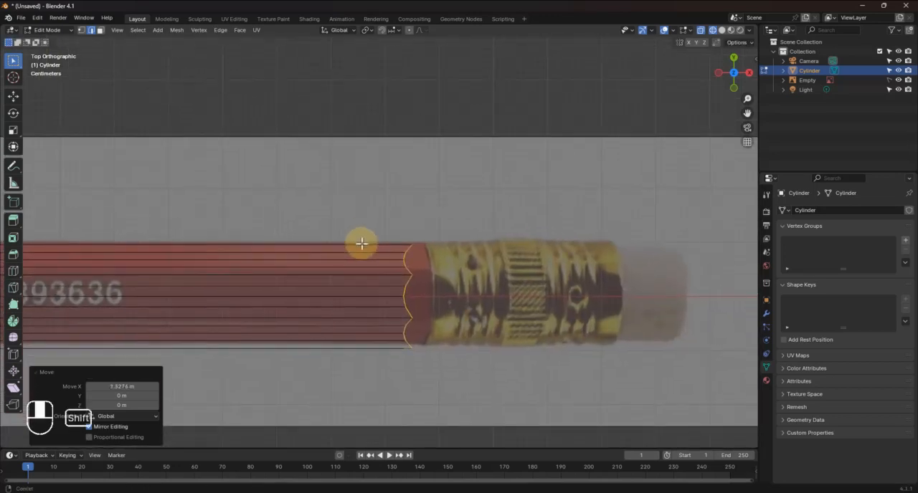
pyautogui.rightClick(410, 280)
pyautogui.moveTo(364, 186)
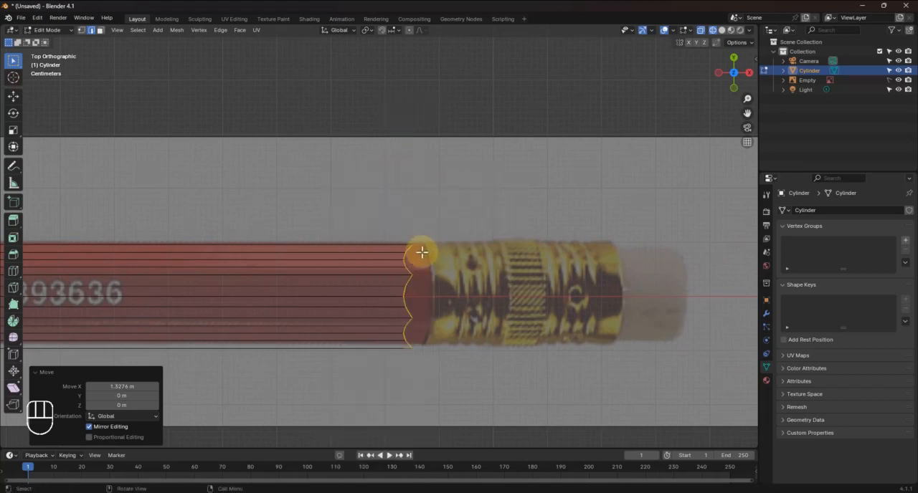
pyautogui.click(38, 17)
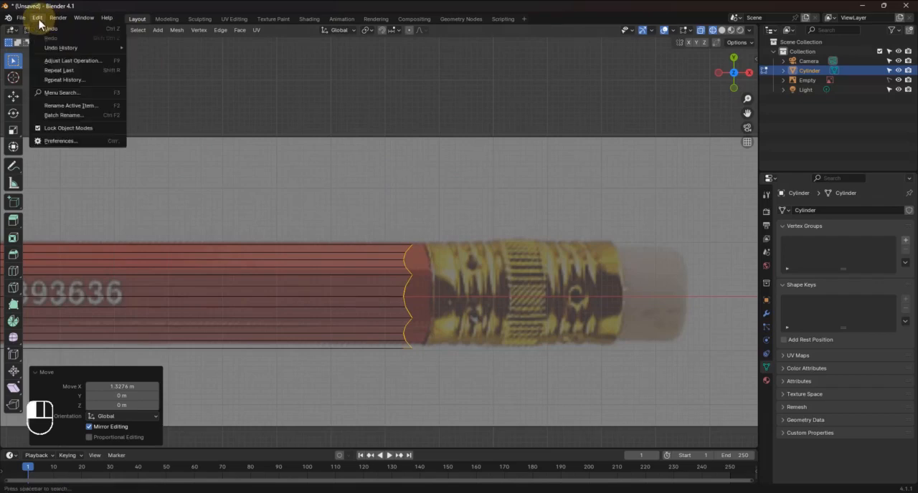
pyautogui.click(60, 142)
pyautogui.moveTo(199, 11); pyautogui.dragTo(266, 111)
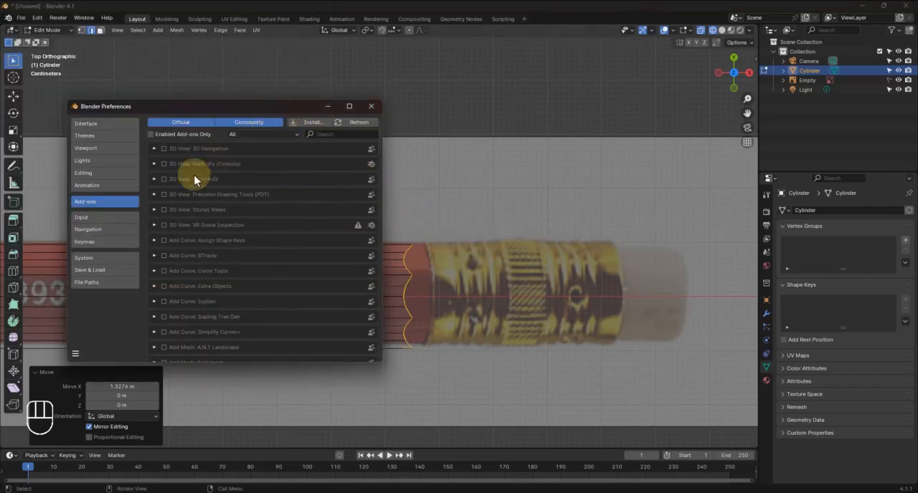
pyautogui.click(338, 136)
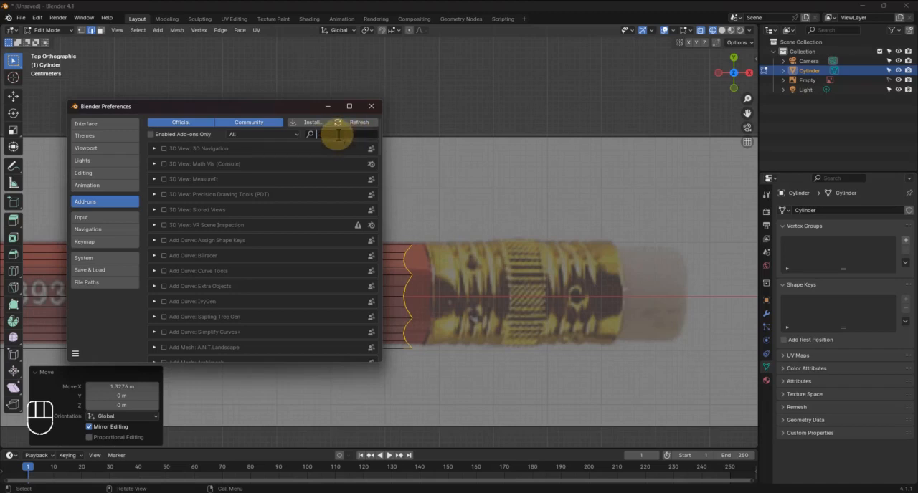
pyautogui.write('loo')
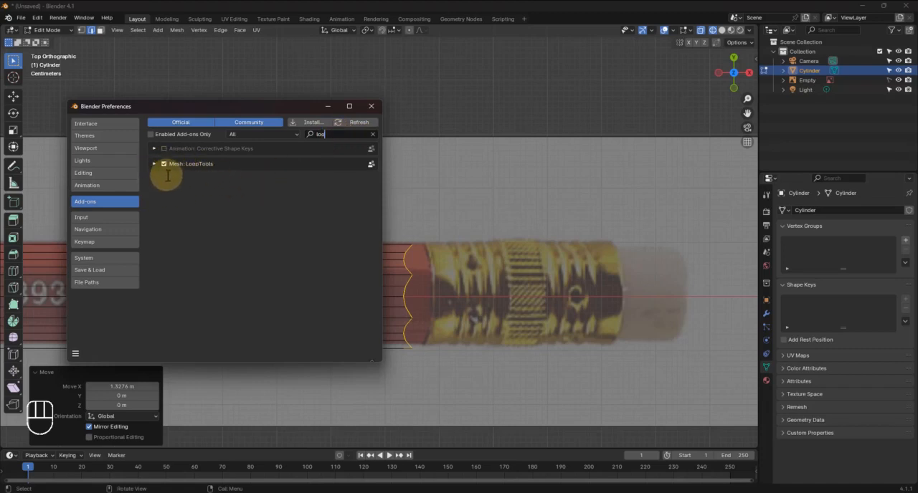
pyautogui.click(75, 355)
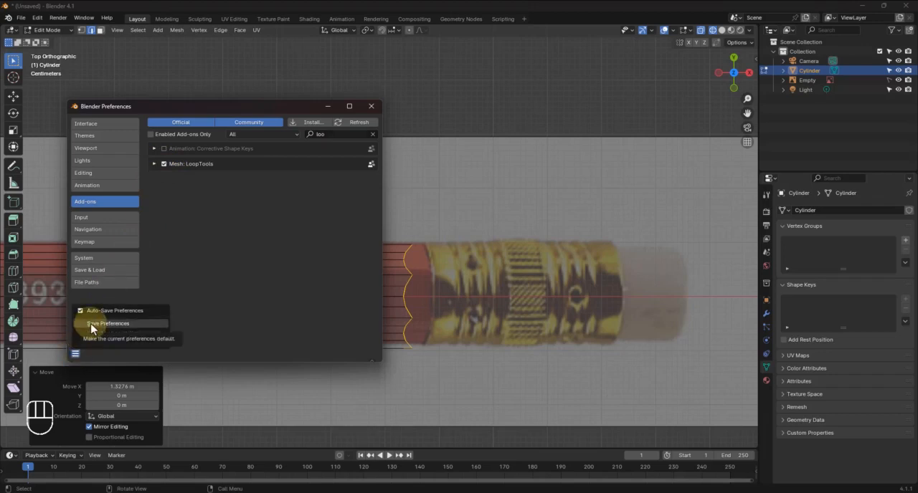
pyautogui.click(93, 326)
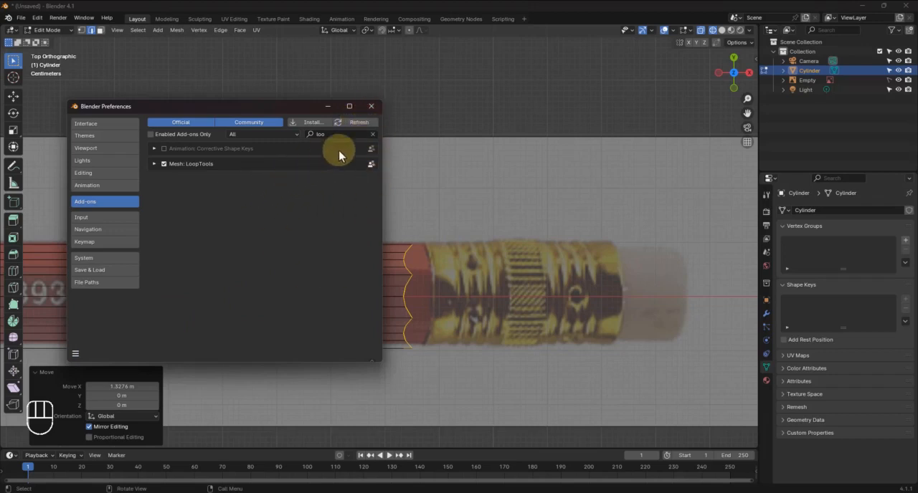
pyautogui.click(371, 108)
# Try to reshape the scalloped end loop near the ferrule with LoopTools Circle
pyautogui.rightClick(408, 275)
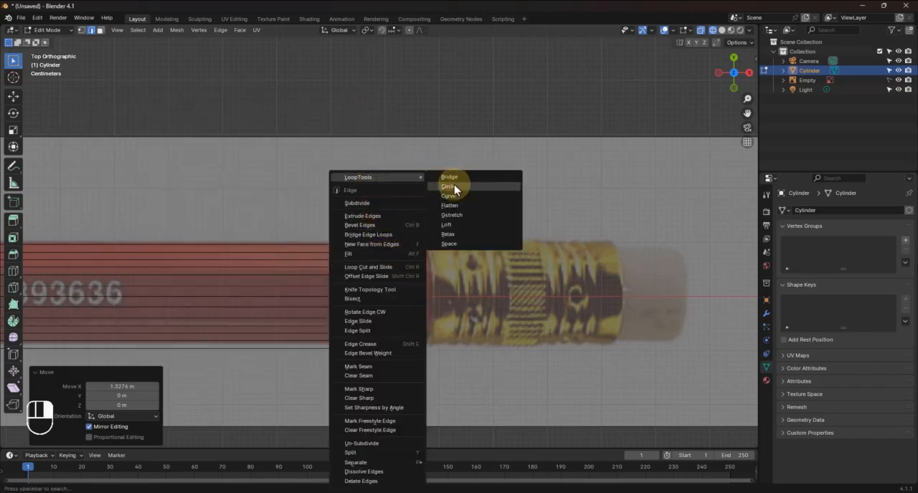
pyautogui.click(452, 187)
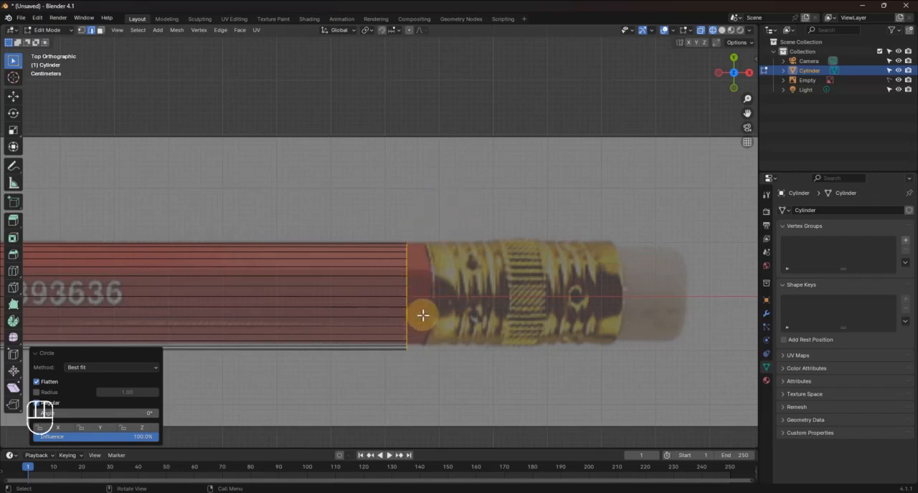
pyautogui.moveTo(457, 307)
pyautogui.mouseDown(button='middle')
pyautogui.moveTo(437, 294)
pyautogui.moveTo(422, 261)
pyautogui.moveTo(431, 247)
pyautogui.mouseUp(button='middle')
pyautogui.hotkey('ctrl', 'z')
# Flatten the scalloped end loop by scaling it to 0 along X, and set the viewport to solid shading
pyautogui.moveTo(419, 356); pyautogui.dragTo(454, 390, button='middle')
pyautogui.scroll(2, 468, 333)
pyautogui.moveTo(471, 322); pyautogui.dragTo(471, 315, button='middle')
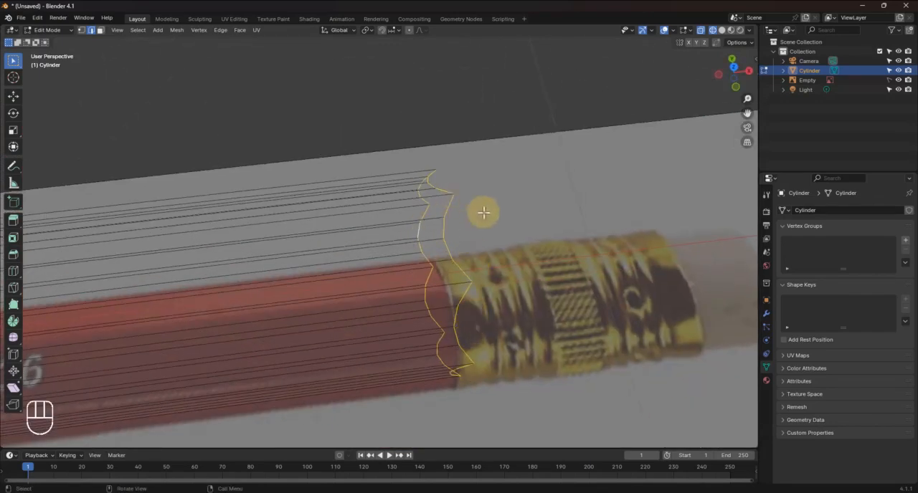
pyautogui.moveTo(475, 259)
pyautogui.mouseDown(button='middle')
pyautogui.moveTo(433, 225)
pyautogui.moveTo(413, 226)
pyautogui.moveTo(469, 248)
pyautogui.moveTo(469, 240)
pyautogui.moveTo(576, 298)
pyautogui.mouseUp(button='middle')
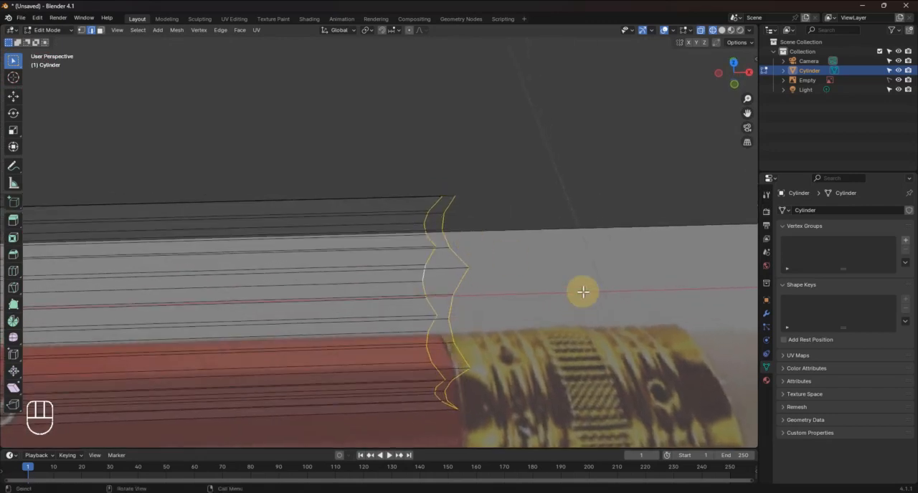
pyautogui.press('s')
pyautogui.press('x')
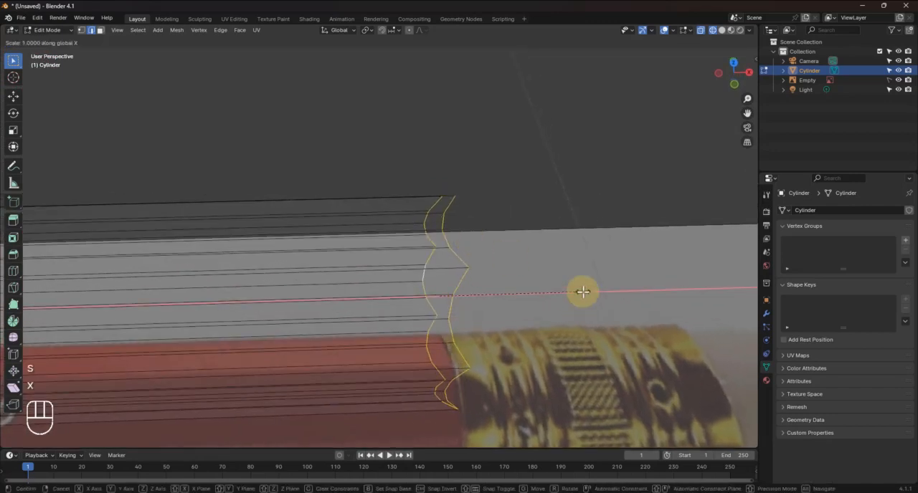
pyautogui.press('KP_0')
pyautogui.click(583, 291)
pyautogui.moveTo(582, 291); pyautogui.dragTo(512, 305, button='middle')
pyautogui.press('z')
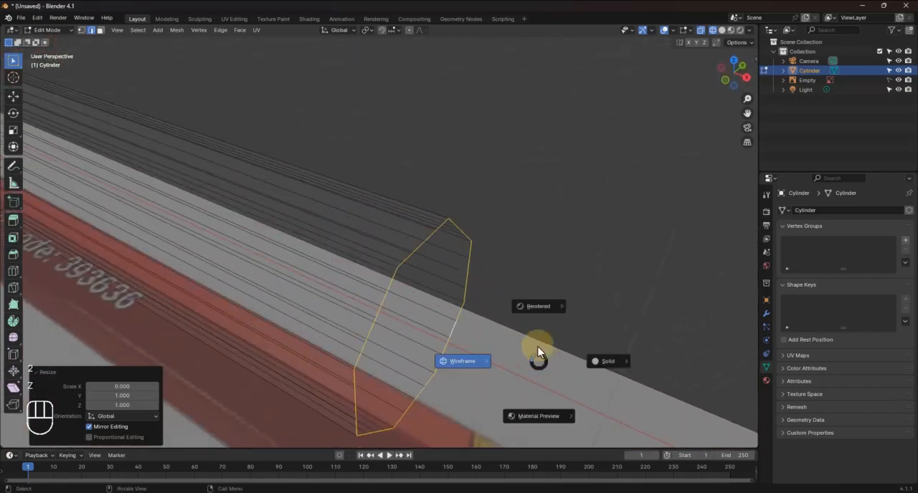
pyautogui.click(605, 361)
pyautogui.scroll(-5, 492, 293)
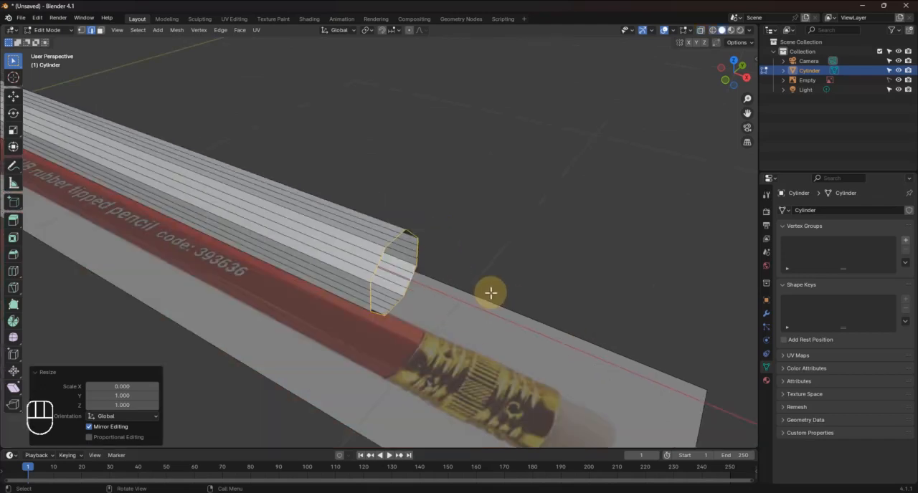
# In top view, move the flattened end loop about 0.034 m along X to the start of the reference ferrule
pyautogui.press('KP_7')
pyautogui.scroll(3, 423, 280)
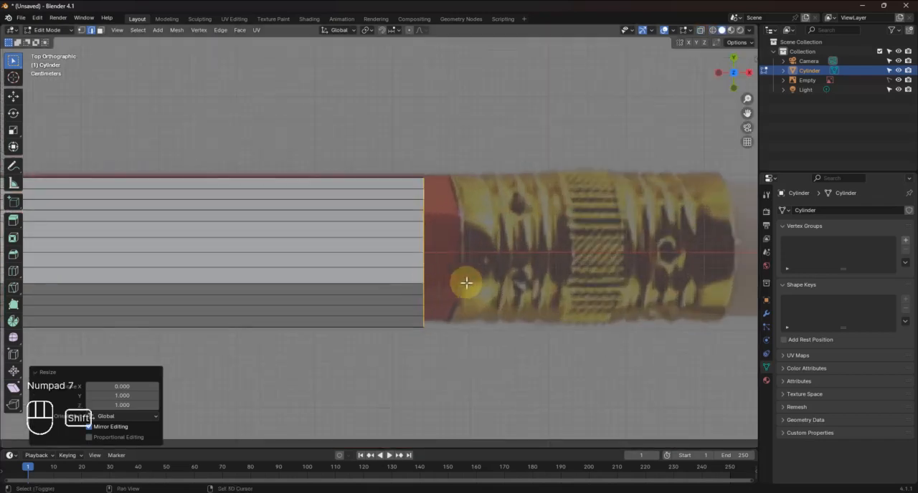
pyautogui.keyDown('shift'); pyautogui.moveTo(467, 282); pyautogui.dragTo(303, 289, button='middle'); pyautogui.keyUp('shift')
pyautogui.press('g')
pyautogui.press('x')
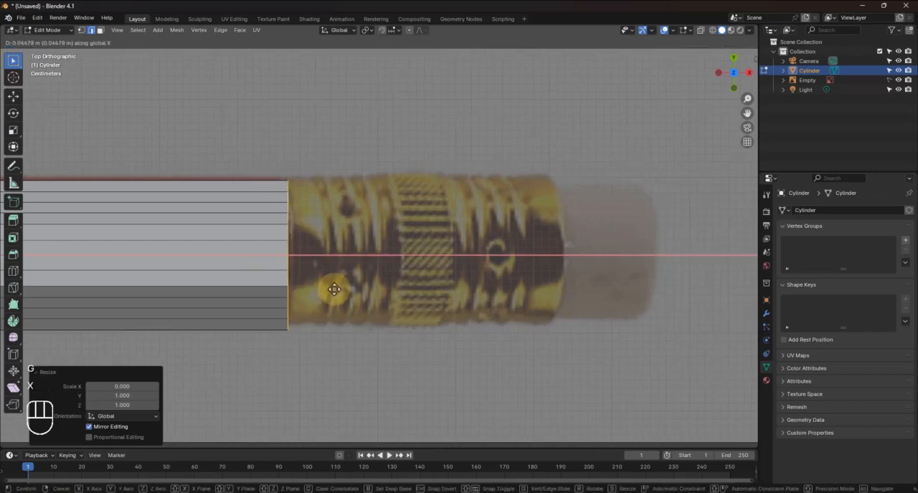
pyautogui.click(330, 287)
# Extrude the body's end loop about 0.003 m along X to add a thin transition ring
pyautogui.scroll(3, 313, 289)
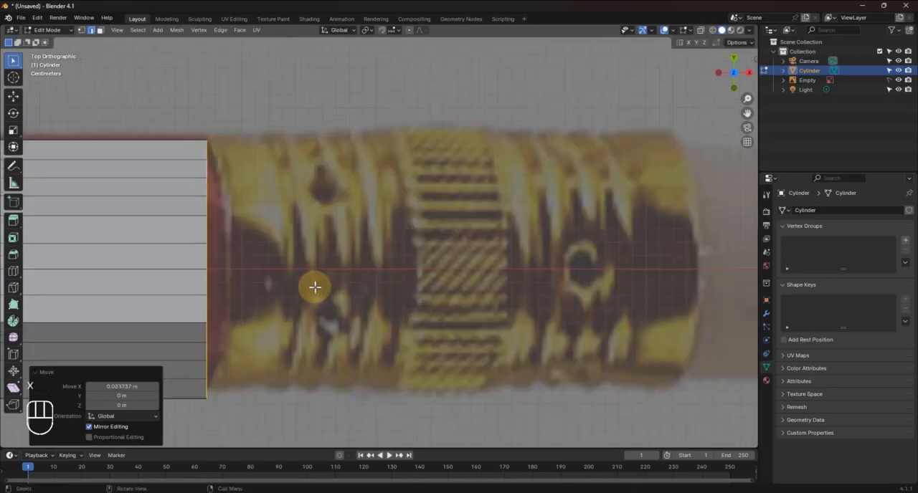
pyautogui.keyDown('shift'); pyautogui.moveTo(313, 289); pyautogui.dragTo(335, 244, button='middle'); pyautogui.keyUp('shift')
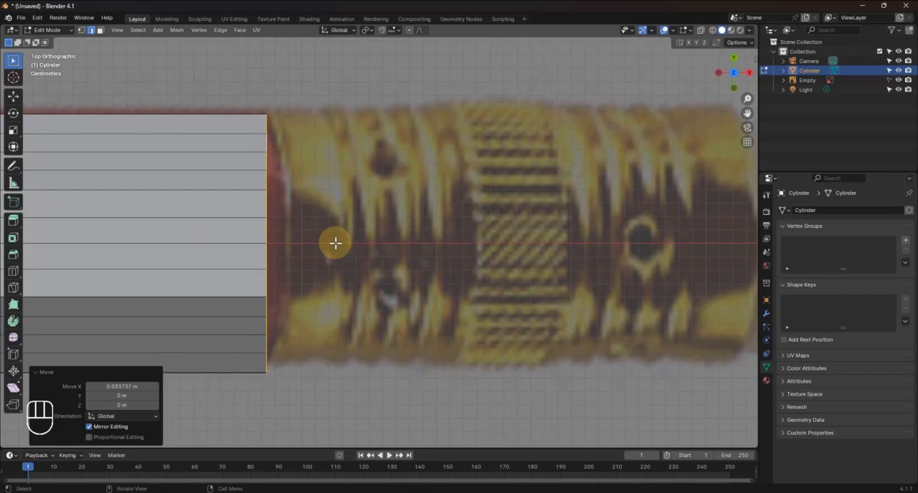
pyautogui.press('e')
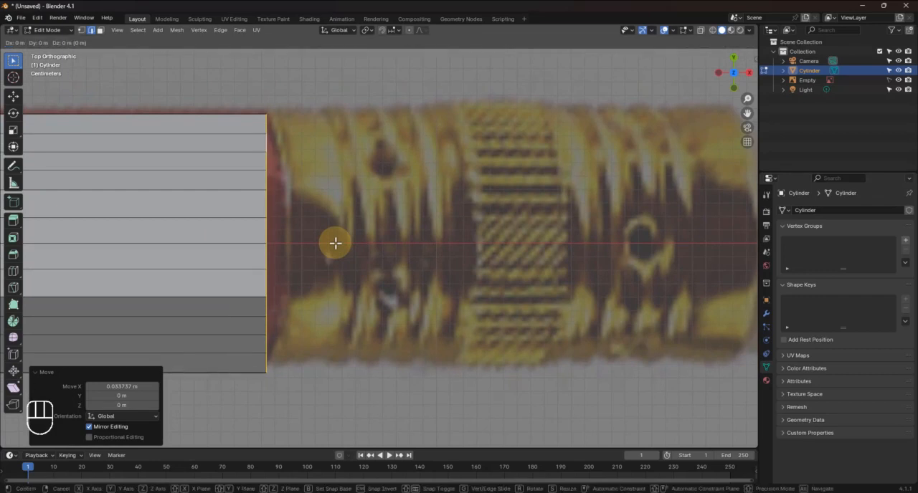
pyautogui.press('x')
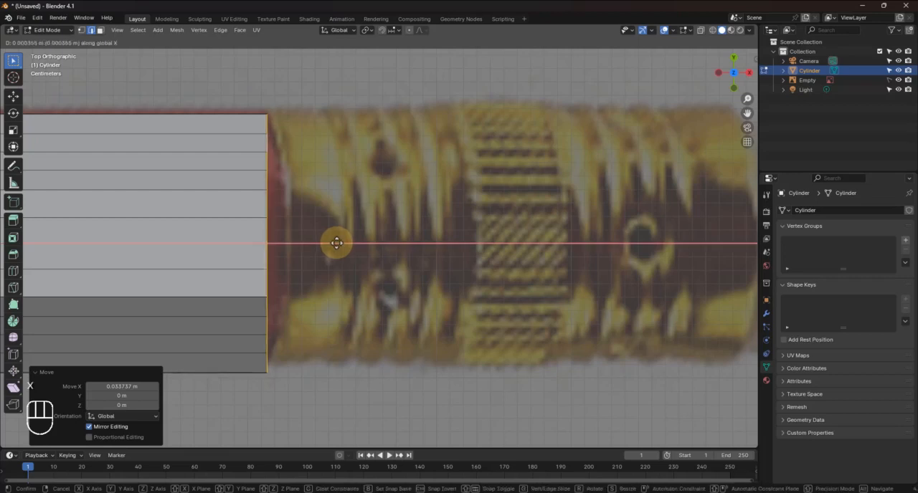
pyautogui.click(339, 243)
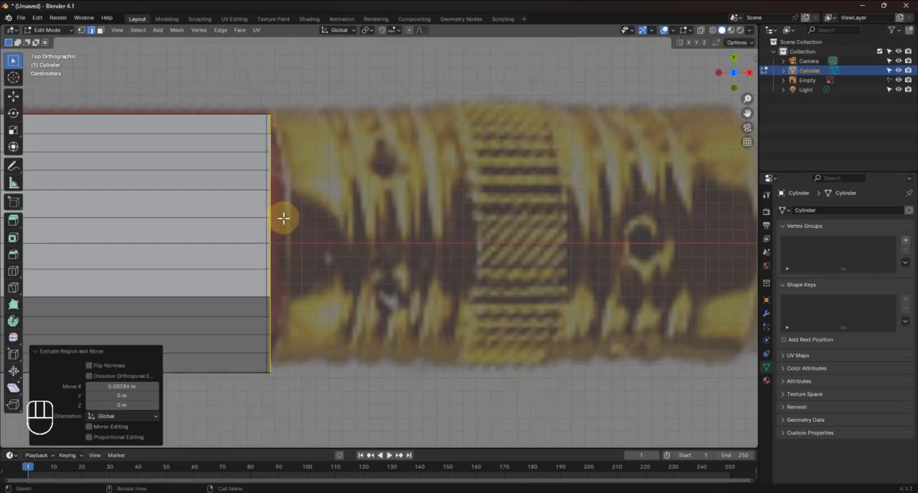
# Round the newly extruded end loop with LoopTools Circle in vertex select mode
pyautogui.moveTo(283, 218); pyautogui.dragTo(254, 191, button='middle')
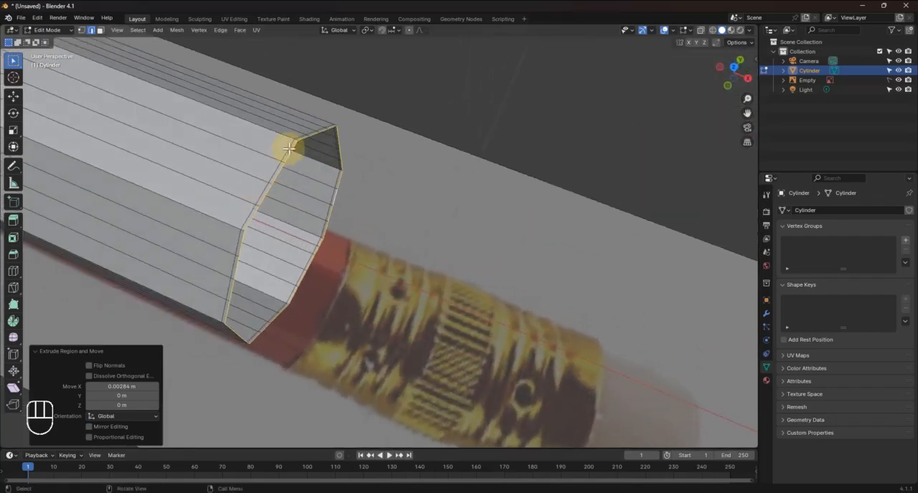
pyautogui.press('1')
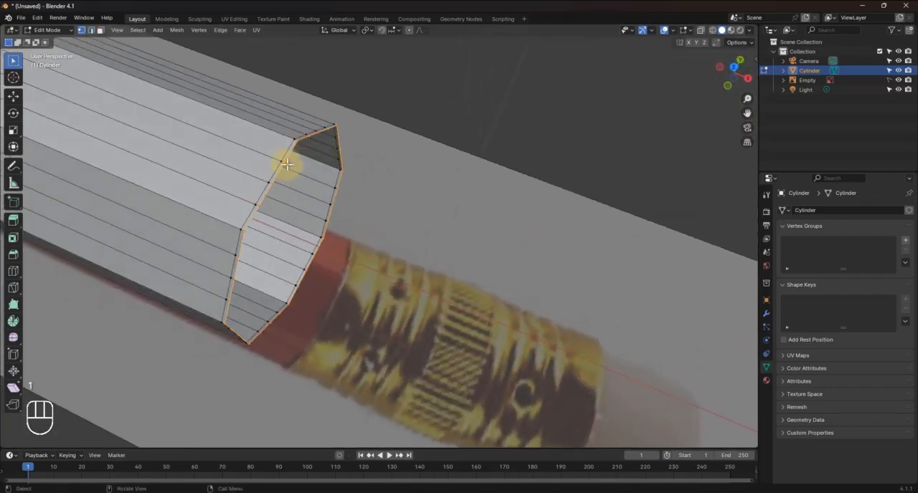
pyautogui.rightClick(287, 165)
pyautogui.moveTo(292, 168)
pyautogui.click(340, 174)
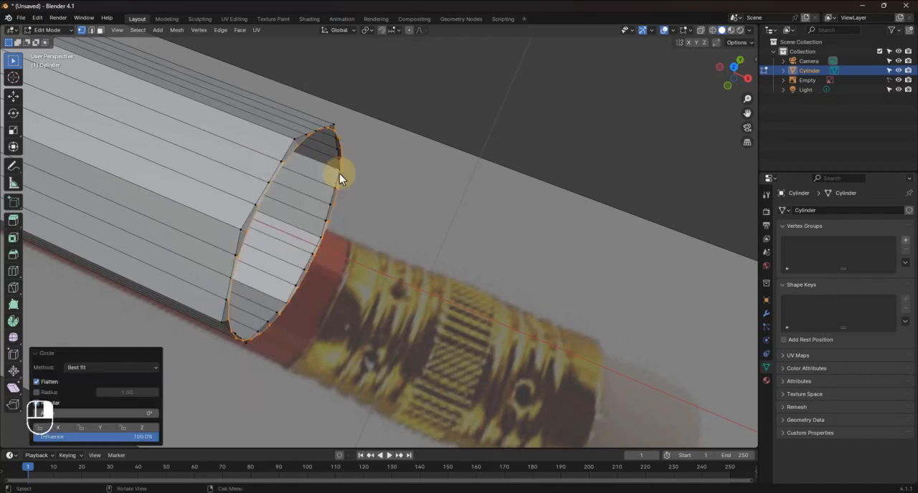
pyautogui.moveTo(318, 143); pyautogui.dragTo(232, 352, button='middle')
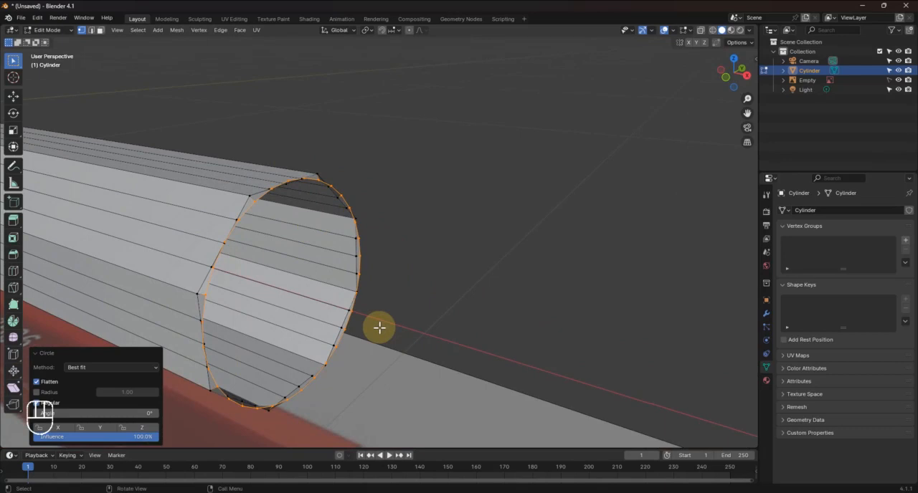
pyautogui.moveTo(416, 294); pyautogui.dragTo(388, 268, button='middle')
# In top view, extrude the circular end loop about 0.348 m along X over the reference ferrule
pyautogui.press('KP_7')
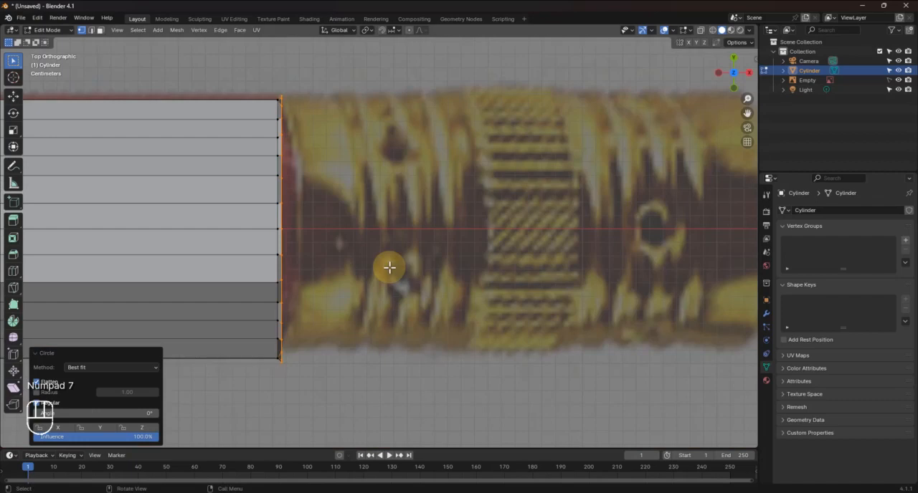
pyautogui.keyDown('shift'); pyautogui.moveTo(381, 297); pyautogui.dragTo(318, 299, button='middle'); pyautogui.keyUp('shift')
pyautogui.press('r')
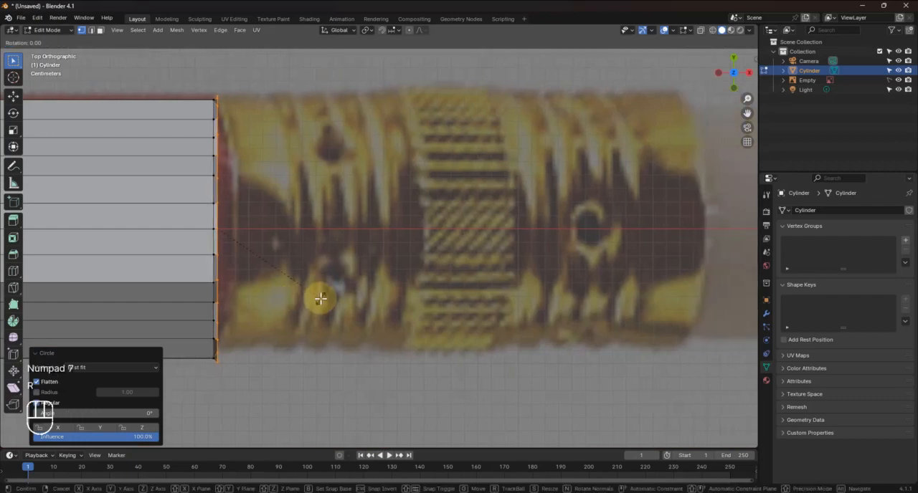
pyautogui.press('Escape')
pyautogui.press('g')
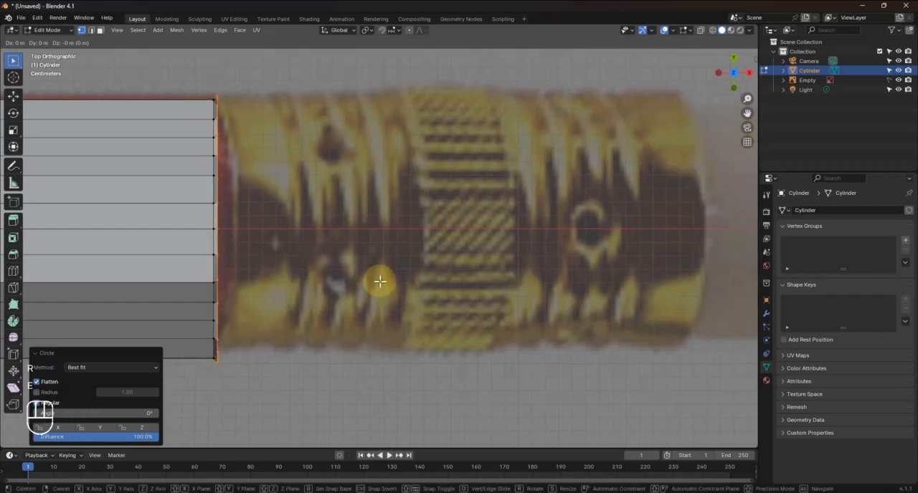
pyautogui.press('x')
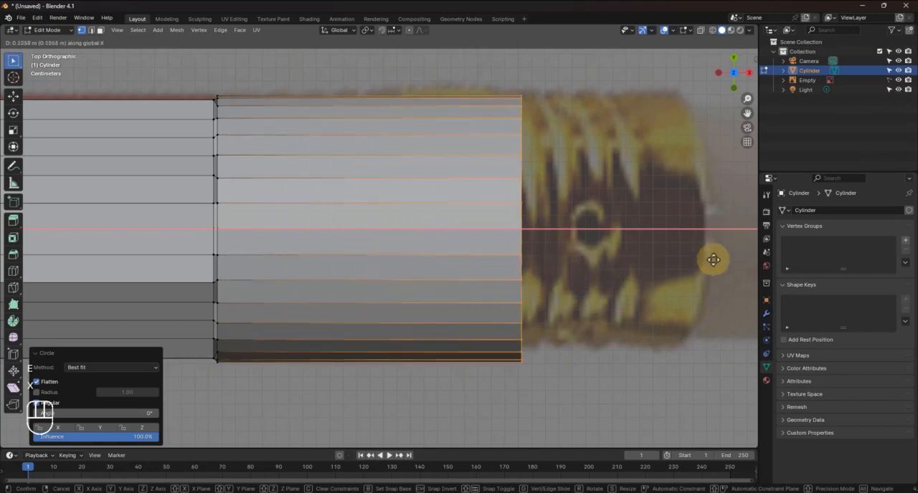
pyautogui.click(86, 235)
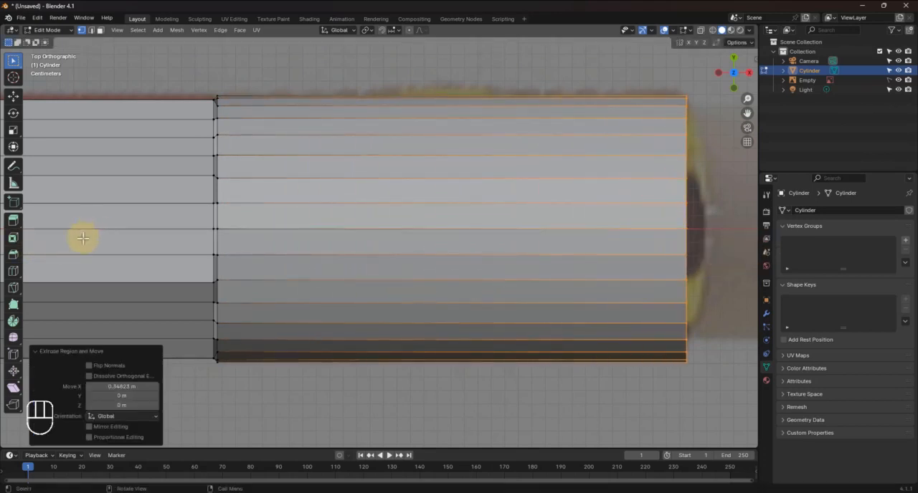
# Extrude the ferrule's end loop about 0.004 m along X and scale the new loop to about 0.93
pyautogui.keyDown('shift'); pyautogui.moveTo(420, 246); pyautogui.dragTo(58, 261, button='middle'); pyautogui.keyUp('shift')
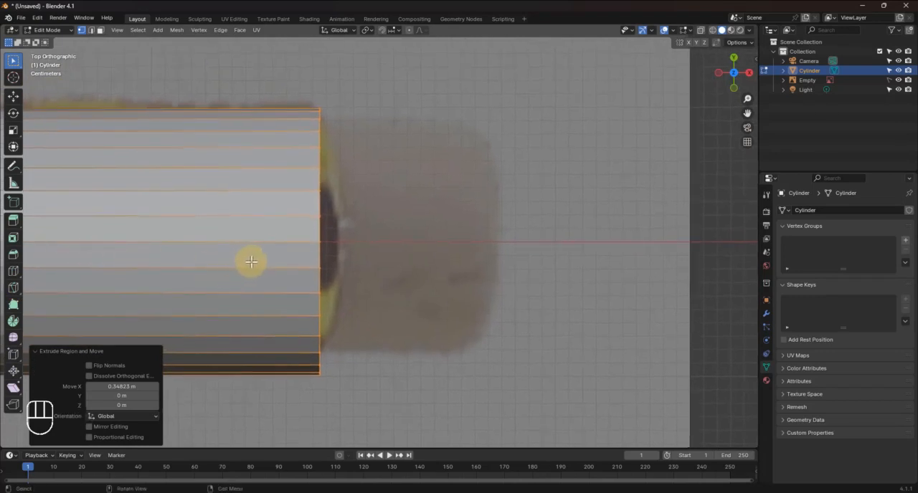
pyautogui.press('e')
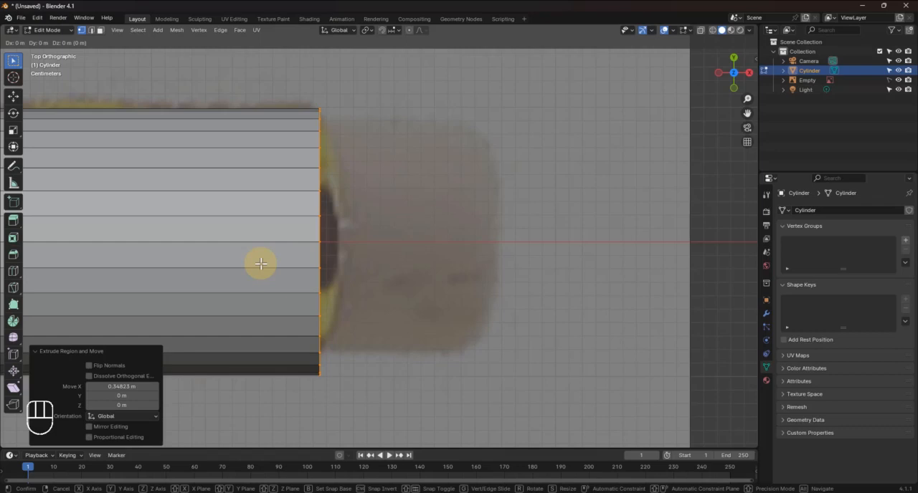
pyautogui.press('x')
pyautogui.click(265, 261)
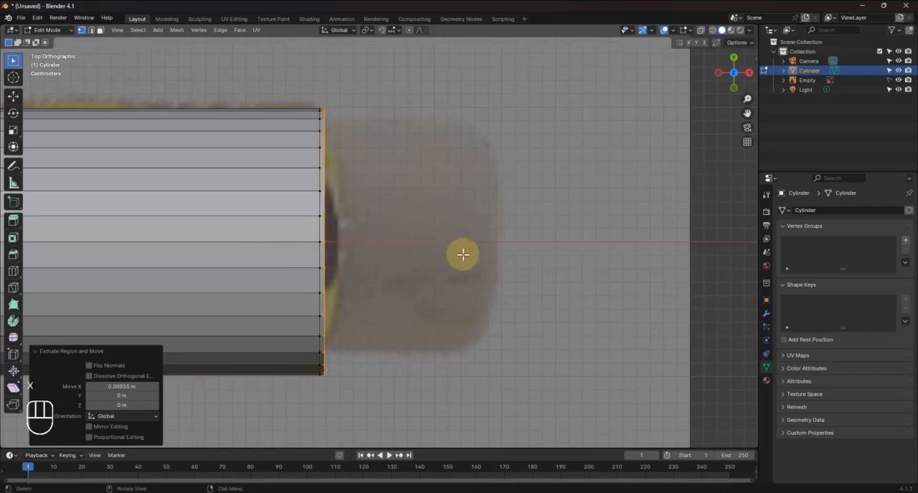
pyautogui.press('s')
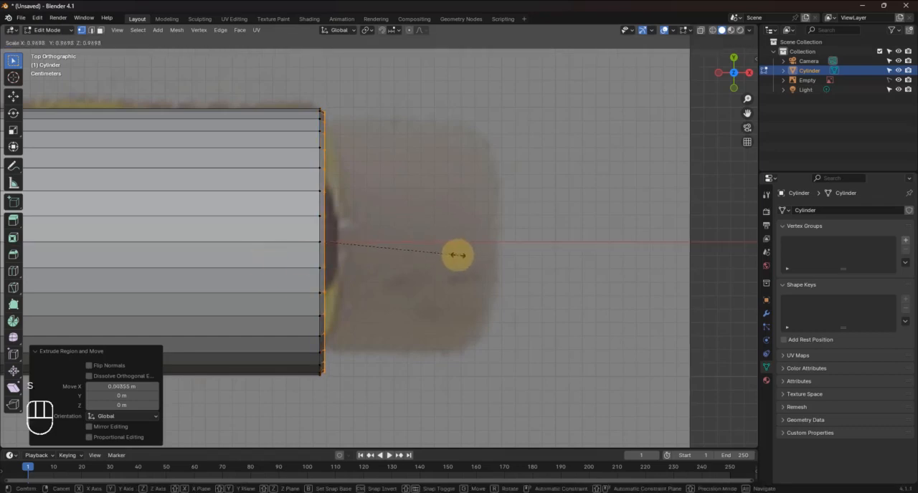
pyautogui.click(453, 256)
# Move the shrunken end loop back about 0.003 m along X and scale it up by about 1.062
pyautogui.press('g')
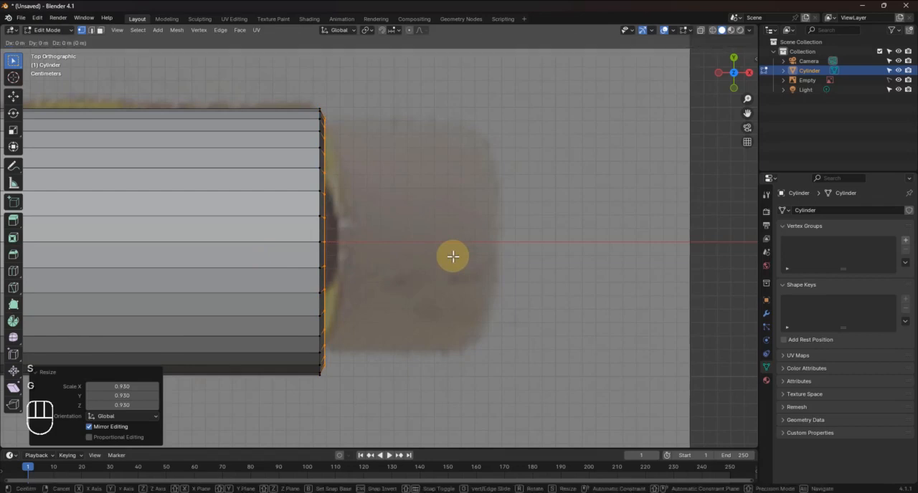
pyautogui.press('x')
pyautogui.click(448, 256)
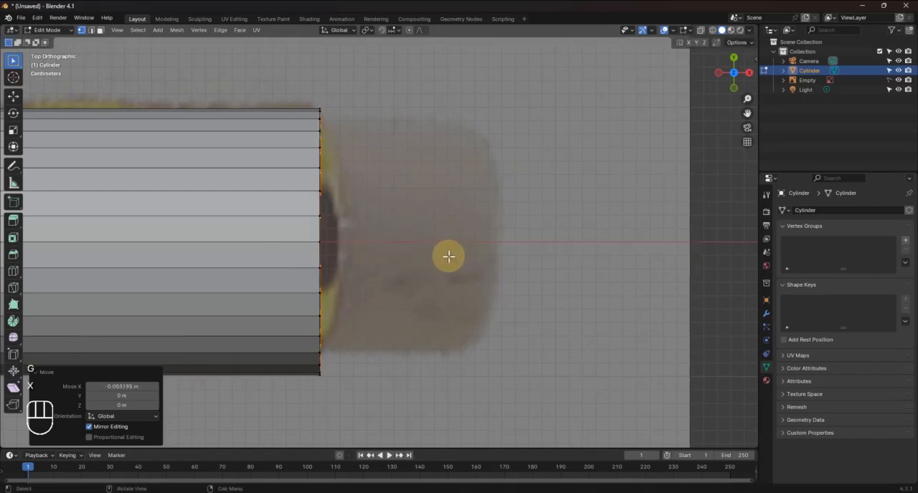
pyautogui.moveTo(392, 225); pyautogui.dragTo(349, 174, button='middle')
pyautogui.press('s')
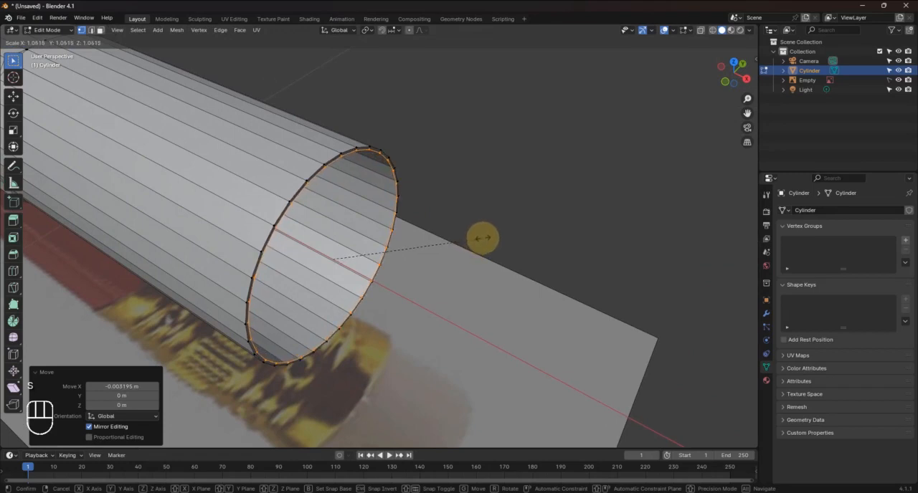
pyautogui.click(483, 238)
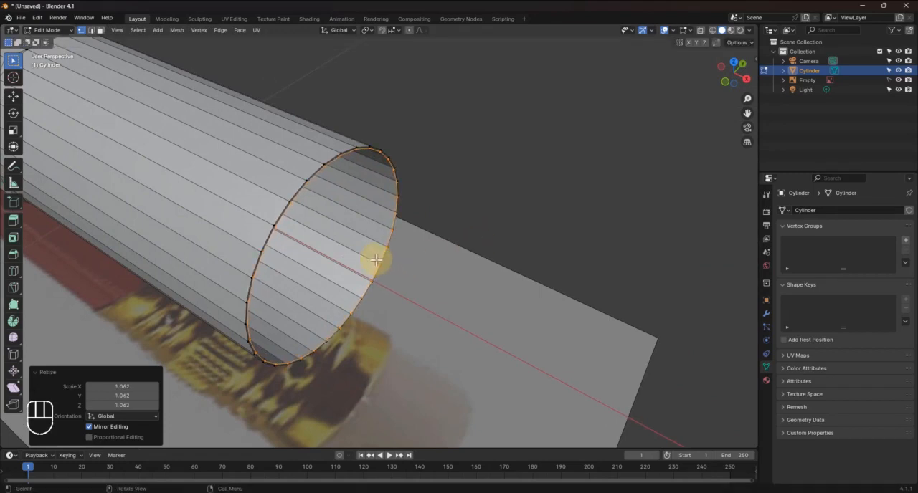
# In top view, extrude the inner end loop about 0.134 m along X over the reference eraser
pyautogui.moveTo(375, 258); pyautogui.dragTo(386, 259, button='middle')
pyautogui.press('KP_7')
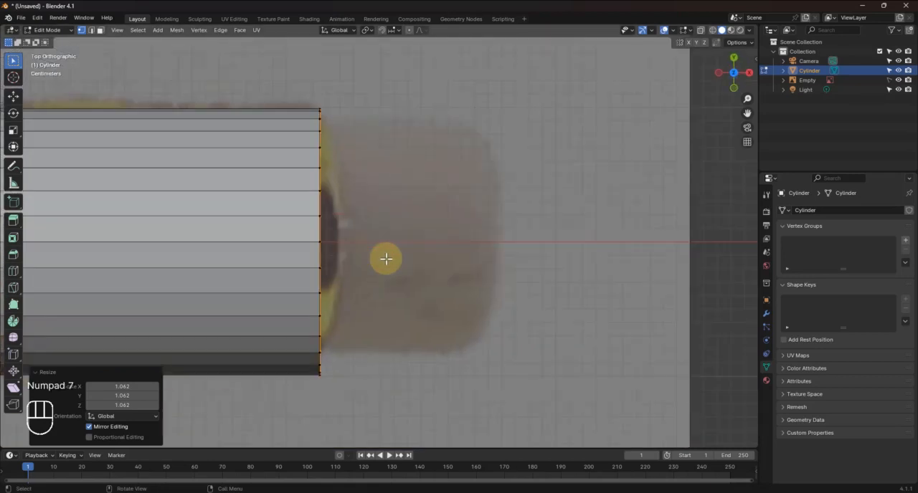
pyautogui.press('e')
pyautogui.press('x')
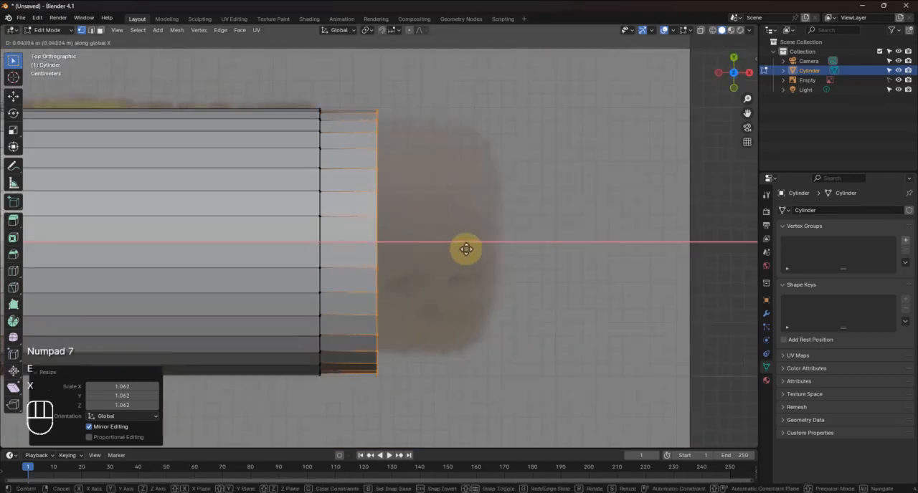
pyautogui.click(565, 241)
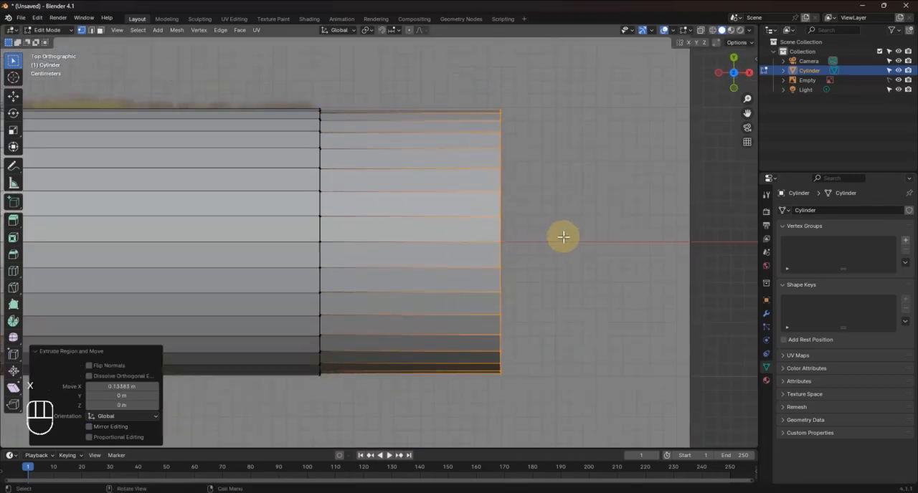
# Fill the open eraser end with a face, then extrude that face in place and scale it to about 0.407
pyautogui.moveTo(608, 204); pyautogui.dragTo(647, 284, button='middle')
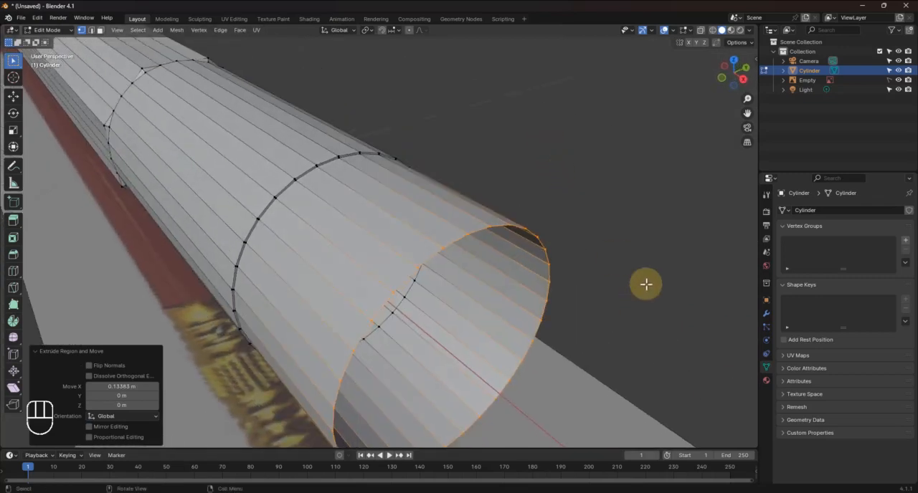
pyautogui.press('f')
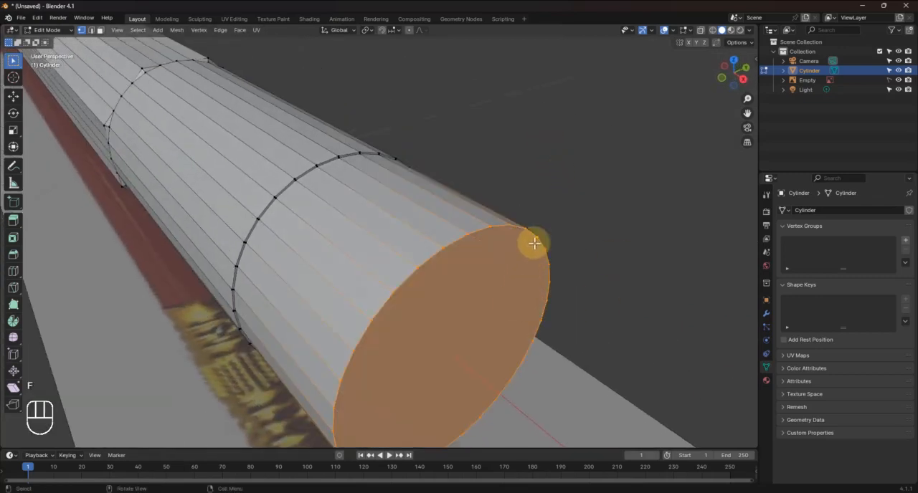
pyautogui.press('e')
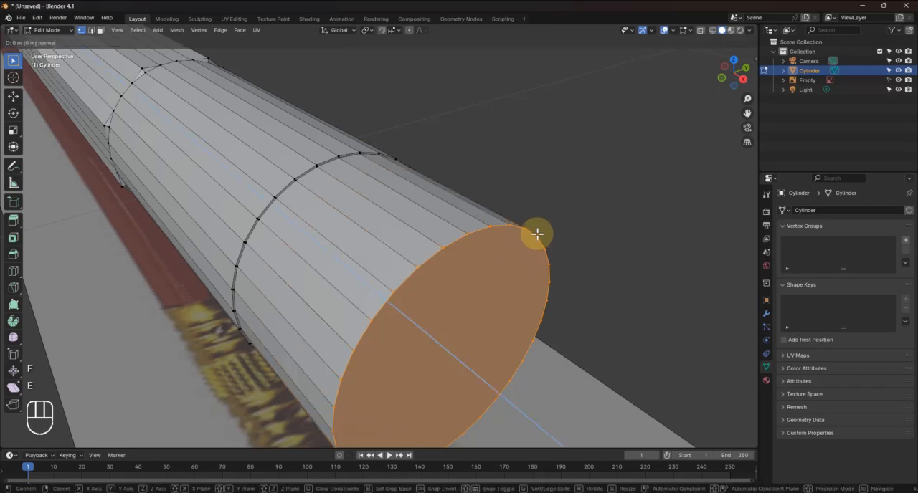
pyautogui.press('s')
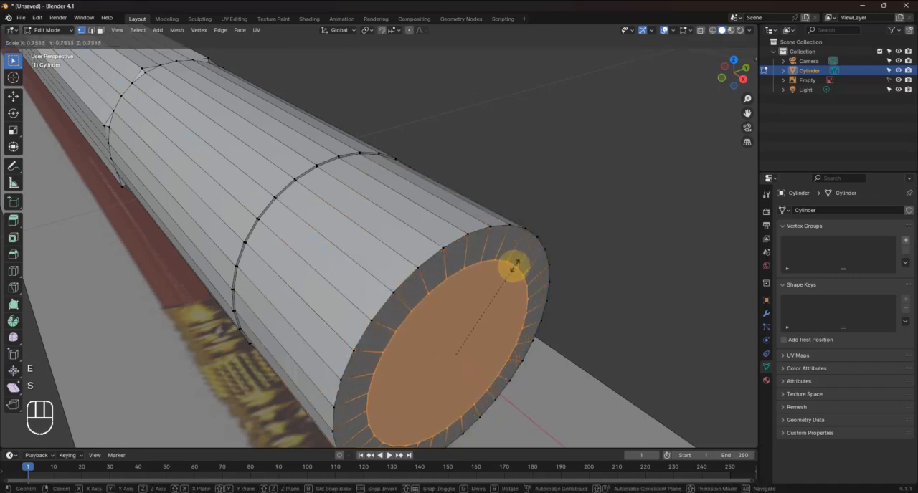
pyautogui.click(488, 308)
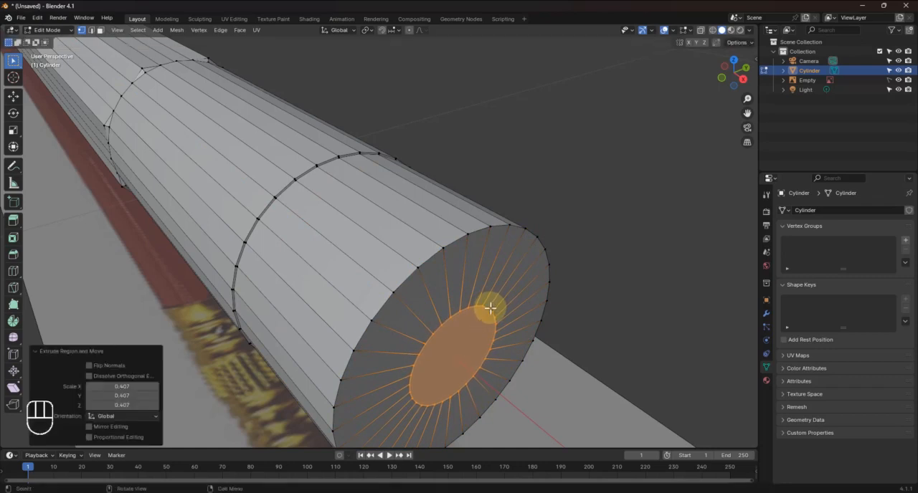
# Bevel the eraser's outer end loop about 0.032 m with 5 segments, using top view in wireframe shading, and deselect the mesh
pyautogui.keyDown('alt'); pyautogui.click(462, 236); pyautogui.keyUp('alt')
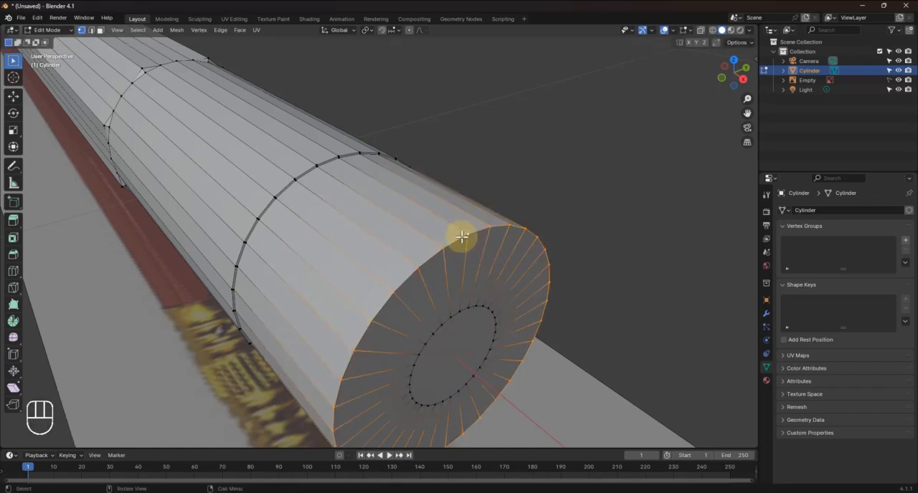
pyautogui.press('KP_7')
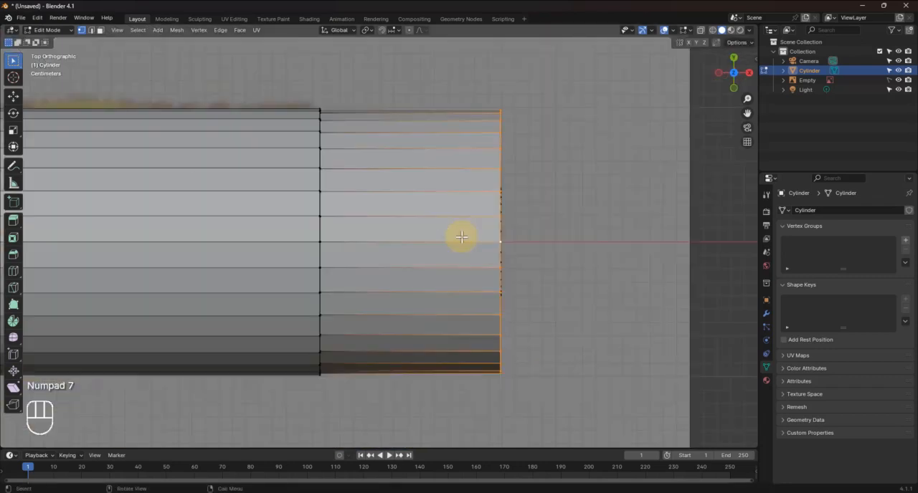
pyautogui.rightClick(462, 238)
pyautogui.press('z')
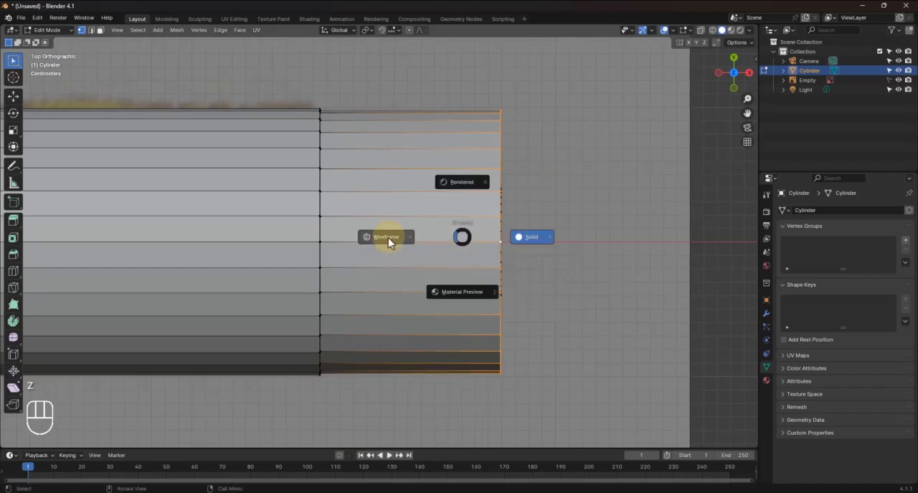
pyautogui.click(388, 237)
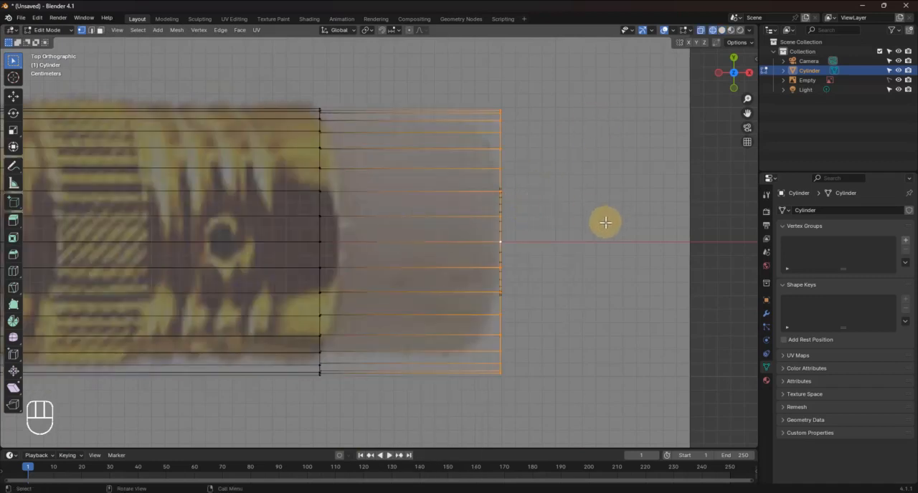
pyautogui.hotkey('ctrl', 'b')
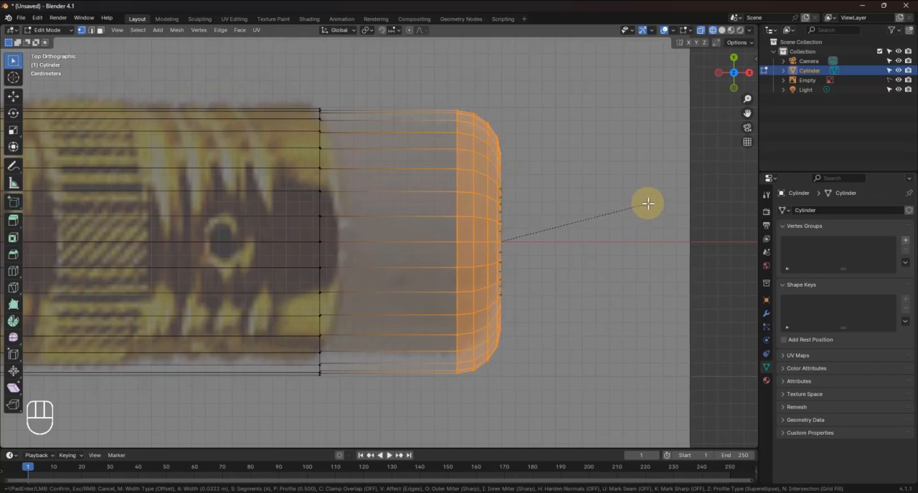
pyautogui.click(645, 204)
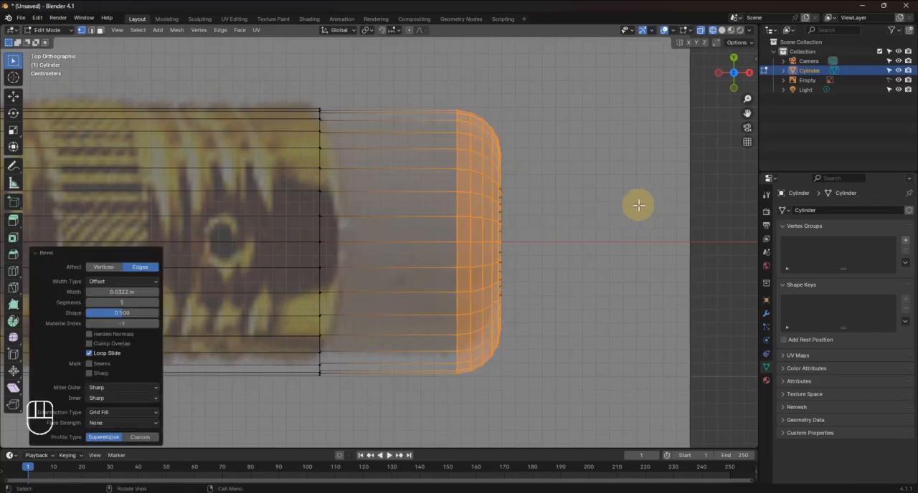
pyautogui.click(531, 215)
# Check the ferrule and eraser wireframe against the reference image and return the viewport to solid shading
pyautogui.scroll(-4, 287, 262)
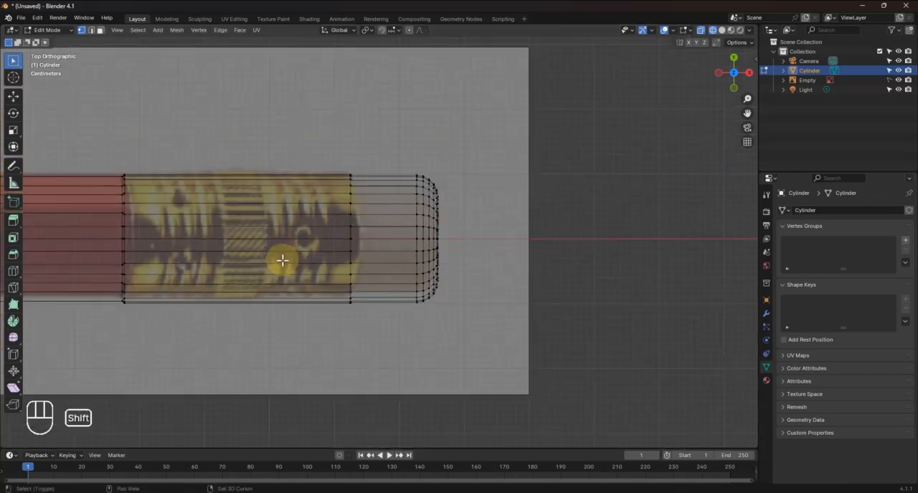
pyautogui.keyDown('shift'); pyautogui.moveTo(283, 261); pyautogui.dragTo(368, 236, button='middle'); pyautogui.keyUp('shift')
pyautogui.scroll(3, 393, 228)
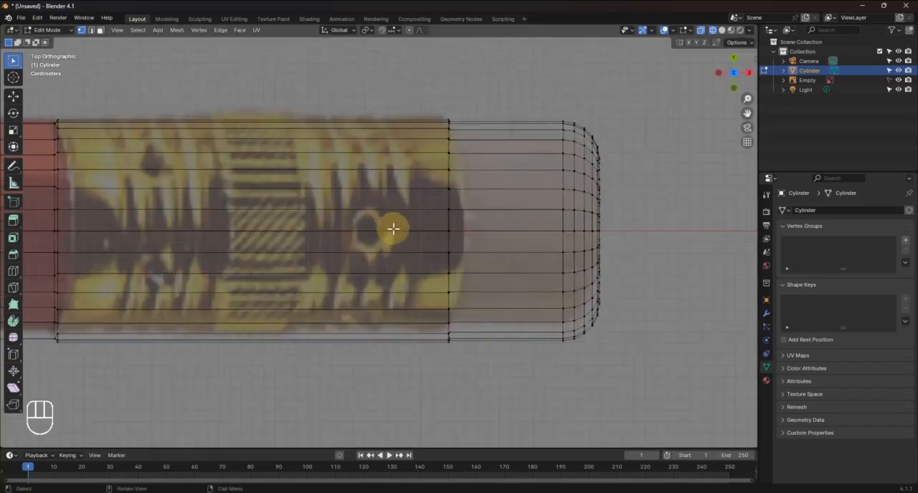
pyautogui.scroll(2, 402, 226)
pyautogui.moveTo(473, 223); pyautogui.dragTo(450, 179, button='middle')
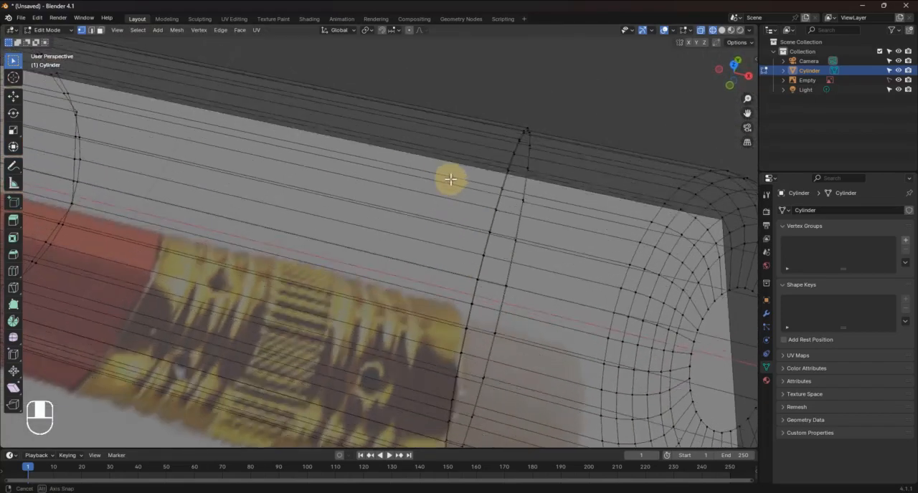
pyautogui.scroll(-6, 455, 185)
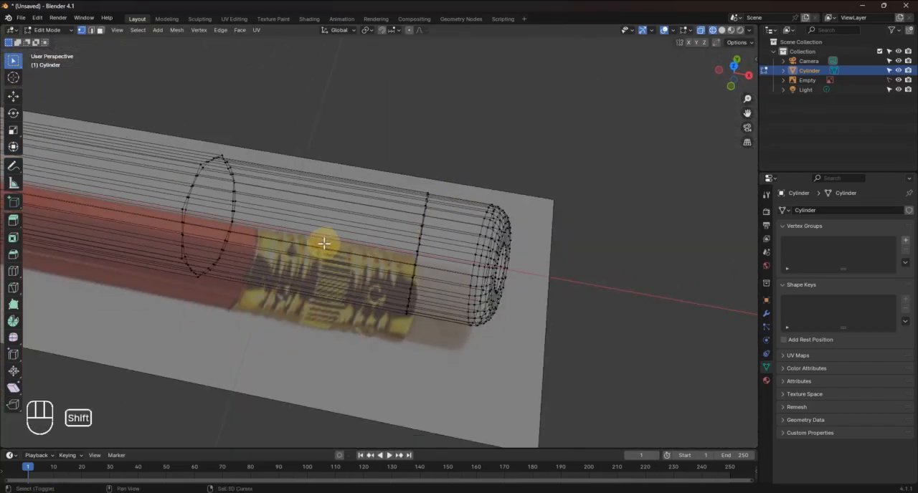
pyautogui.keyDown('shift'); pyautogui.moveTo(322, 244); pyautogui.dragTo(524, 240, button='middle'); pyautogui.keyUp('shift')
pyautogui.scroll(3, 407, 169)
pyautogui.press('z')
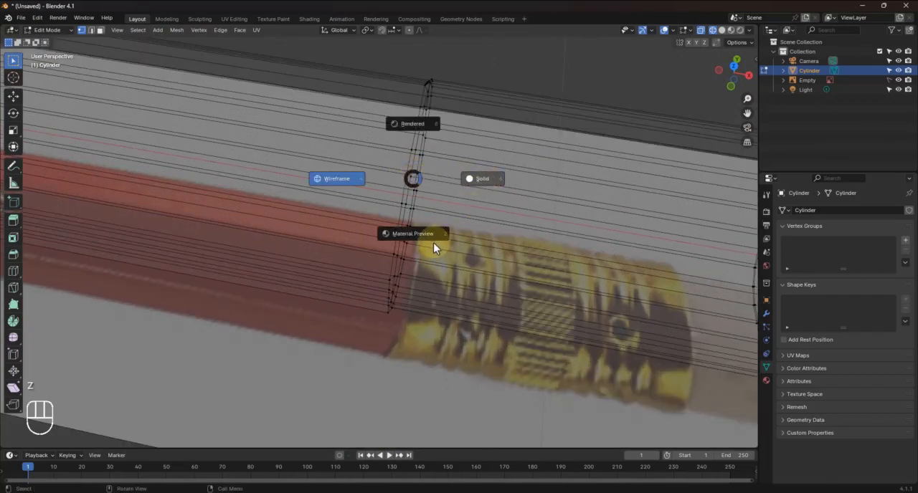
pyautogui.click(431, 303)
# Examine the pencil's sharpened tip and the scalloped edge between cone and body, in both Edit Mode and Object Mode
pyautogui.moveTo(432, 303)
pyautogui.mouseDown(button='middle')
pyautogui.moveTo(432, 263)
pyautogui.moveTo(404, 207)
pyautogui.moveTo(354, 187)
pyautogui.moveTo(344, 197)
pyautogui.moveTo(446, 230)
pyautogui.moveTo(395, 226)
pyautogui.moveTo(311, 191)
pyautogui.moveTo(518, 307)
pyautogui.mouseUp(button='middle')
pyautogui.moveTo(323, 201); pyautogui.dragTo(531, 173, button='middle')
pyautogui.moveTo(274, 242)
pyautogui.keyDown('shift'); pyautogui.mouseDown(button='middle')
pyautogui.moveTo(432, 230)
pyautogui.moveTo(598, 199)
pyautogui.mouseUp(button='middle'); pyautogui.keyUp('shift')
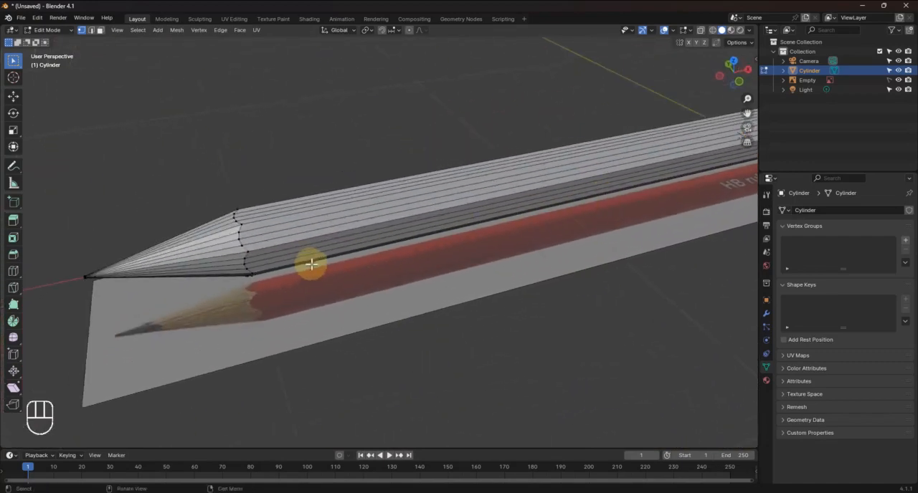
pyautogui.moveTo(309, 265); pyautogui.dragTo(355, 239, button='middle')
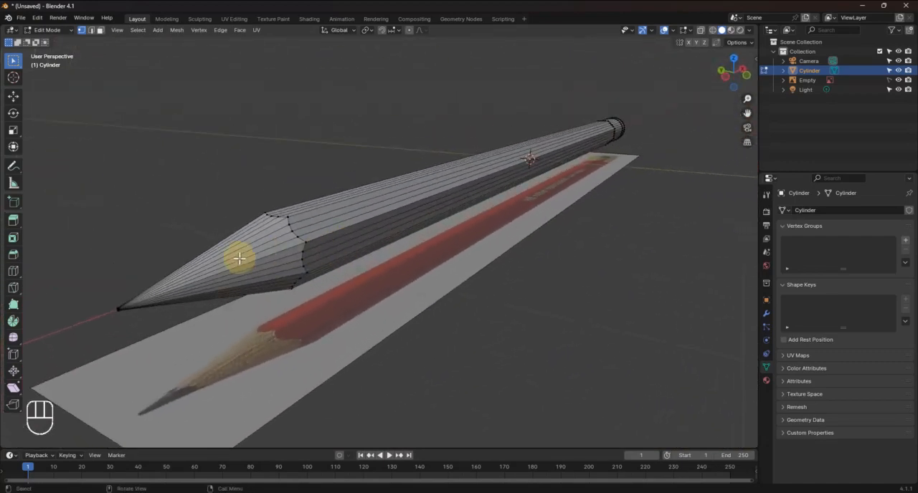
pyautogui.scroll(2, 239, 259)
pyautogui.keyDown('shift'); pyautogui.moveTo(234, 258); pyautogui.dragTo(388, 226, button='middle'); pyautogui.keyUp('shift')
pyautogui.moveTo(335, 255)
pyautogui.mouseDown(button='middle')
pyautogui.moveTo(305, 247)
pyautogui.moveTo(380, 221)
pyautogui.mouseUp(button='middle')
pyautogui.scroll(1, 436, 225)
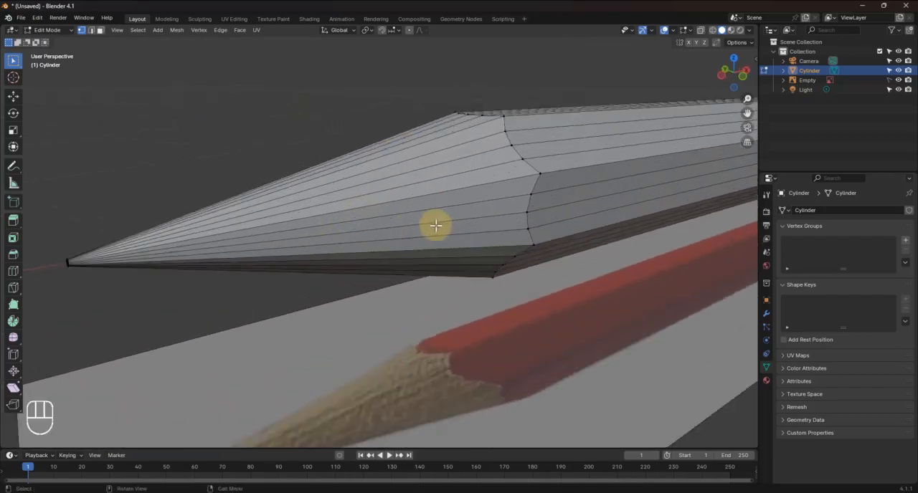
pyautogui.scroll(1, 436, 225)
pyautogui.moveTo(436, 225)
pyautogui.mouseDown(button='middle')
pyautogui.moveTo(451, 237)
pyautogui.moveTo(444, 254)
pyautogui.mouseUp(button='middle')
pyautogui.press('Tab')
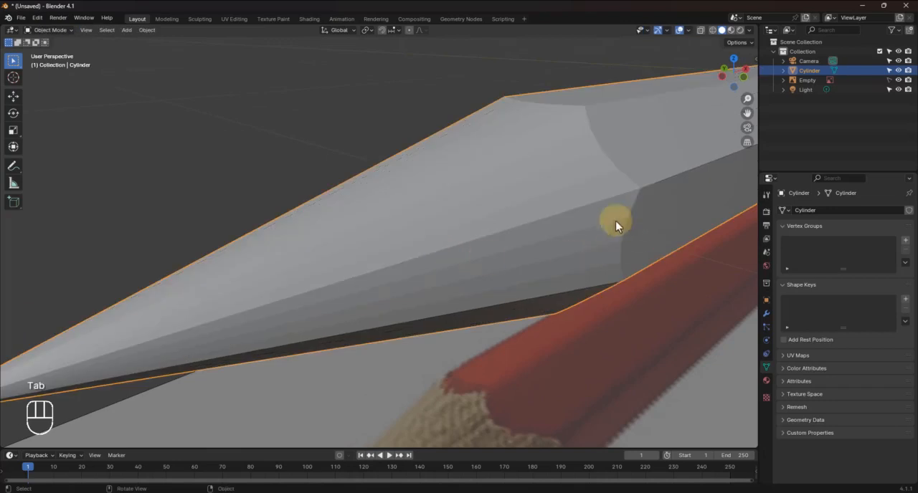
pyautogui.moveTo(615, 221)
pyautogui.mouseDown(button='middle')
pyautogui.moveTo(576, 262)
pyautogui.moveTo(546, 262)
pyautogui.mouseUp(button='middle')
pyautogui.scroll(-4, 546, 261)
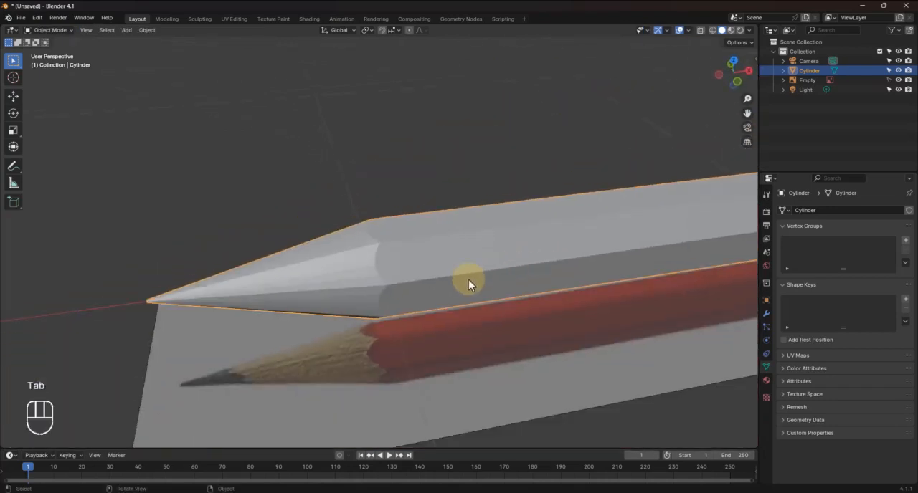
pyautogui.moveTo(469, 280)
pyautogui.mouseDown(button='middle')
pyautogui.moveTo(454, 246)
pyautogui.moveTo(483, 266)
pyautogui.moveTo(516, 269)
pyautogui.moveTo(489, 269)
pyautogui.moveTo(410, 224)
pyautogui.mouseUp(button='middle')
pyautogui.scroll(2, 411, 224)
# In Edit Mode, add one loop cut around the sharpened cone near the scalloped body edge, with a slide factor of about -0.863
pyautogui.press('Tab')
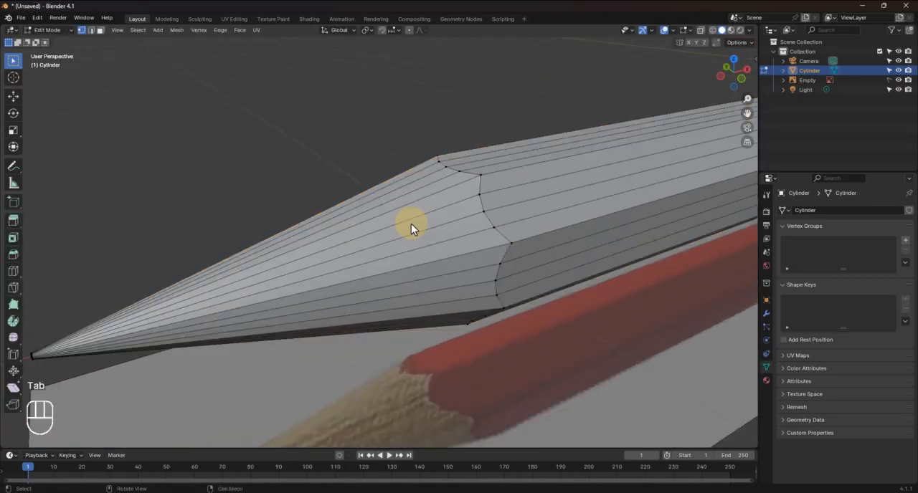
pyautogui.hotkey('ctrl', 'r')
pyautogui.click(405, 235)
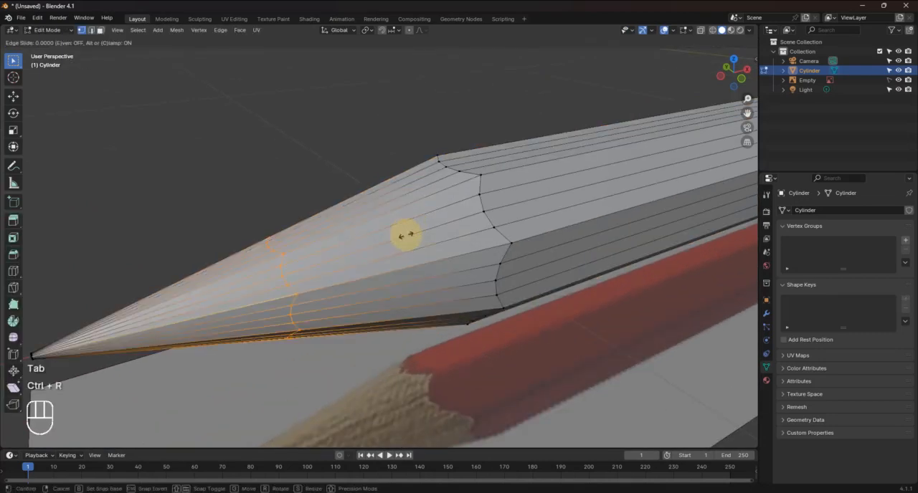
pyautogui.click(614, 210)
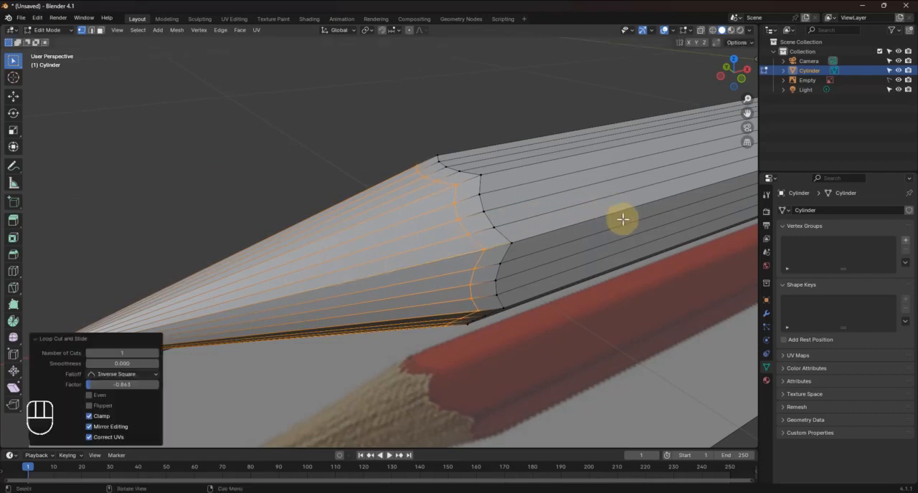
pyautogui.press('s')
pyautogui.press('x')
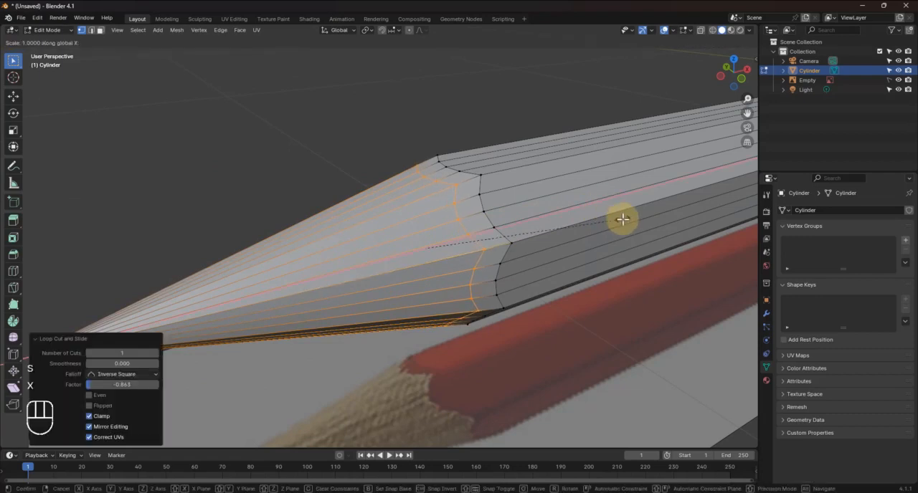
pyautogui.press('KP_0')
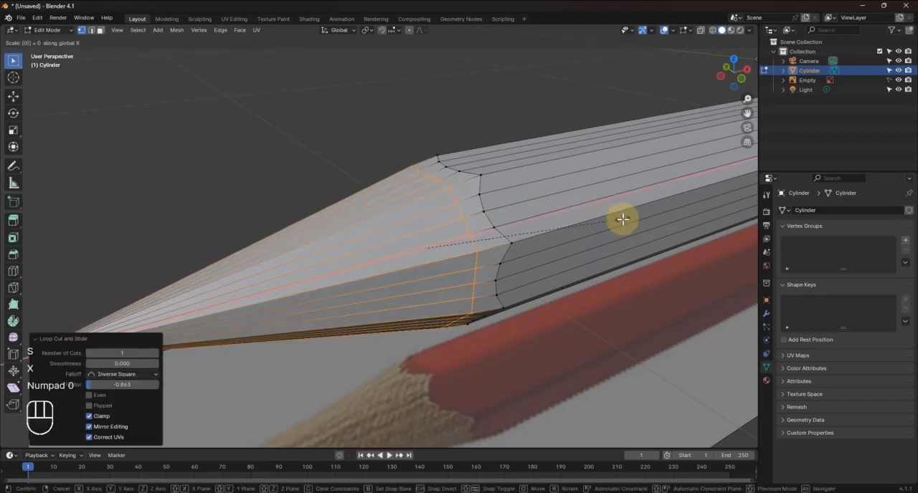
pyautogui.rightClick(463, 203)
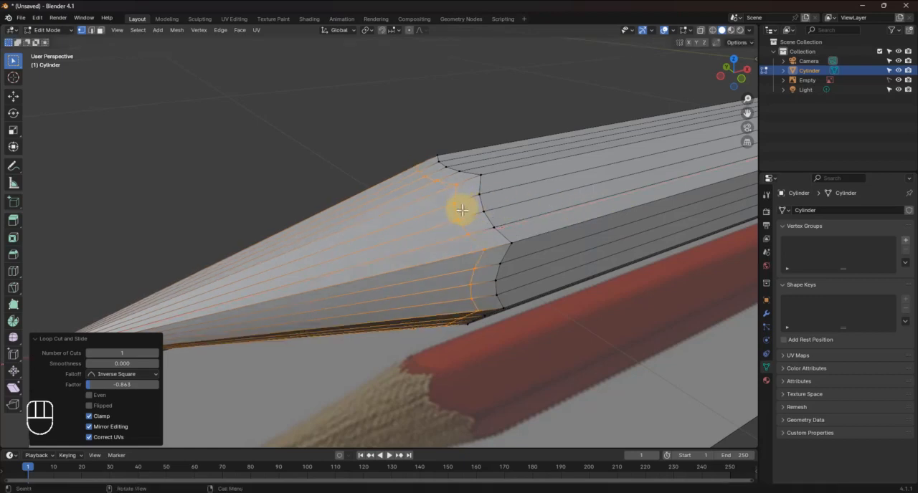
# Flatten the new cone loop by scaling it to 0 along X, and round it with LoopTools Circle
pyautogui.press('s')
pyautogui.press('x')
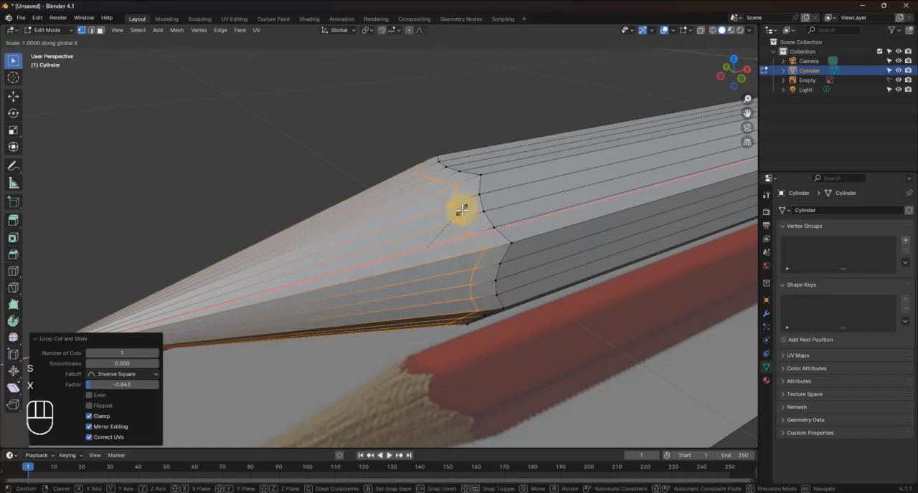
pyautogui.press('KP_0')
pyautogui.click(461, 209)
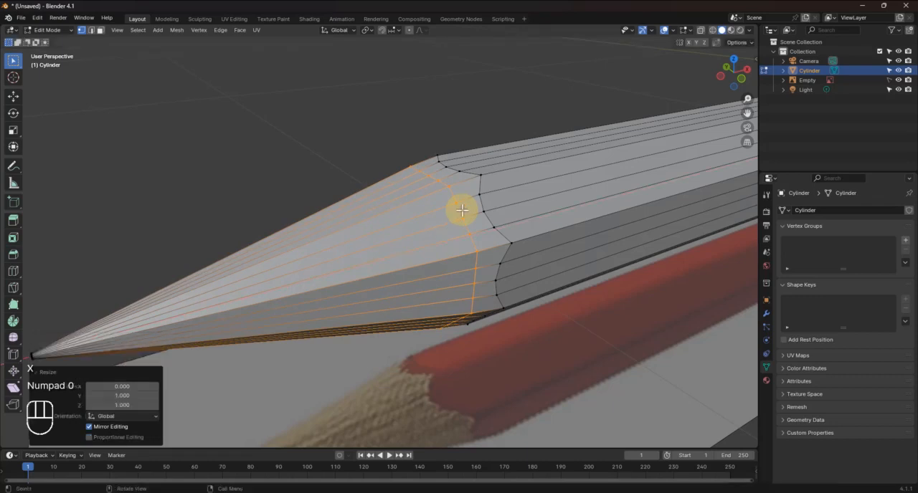
pyautogui.rightClick(465, 209)
pyautogui.moveTo(466, 210)
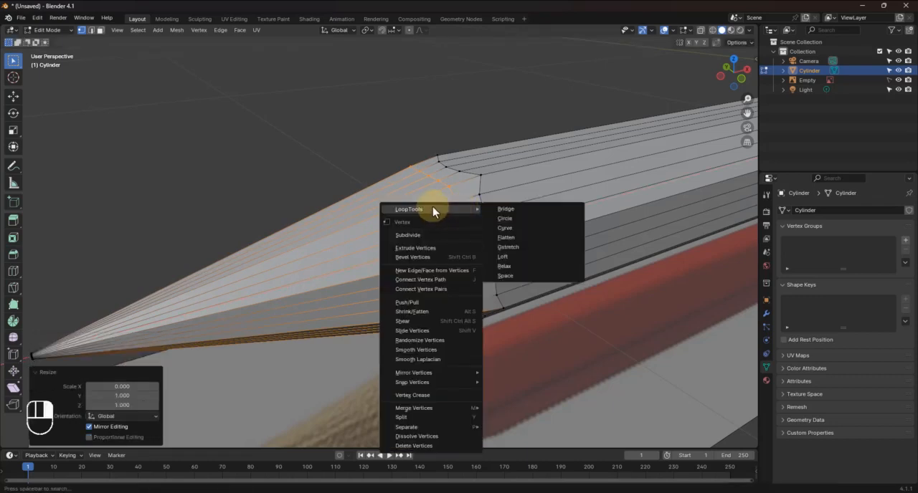
pyautogui.click(511, 218)
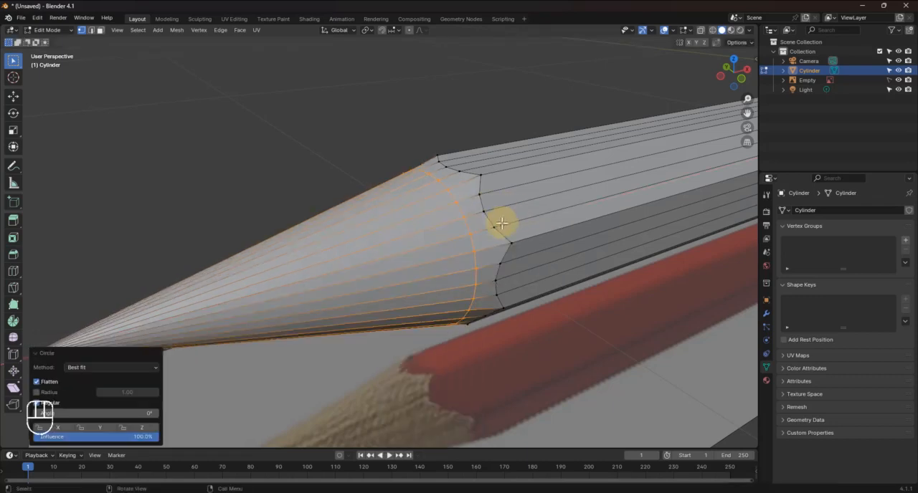
# Examine the rounded loop and the cone's transition into the hexagonal body, in both Edit Mode and Object Mode
pyautogui.moveTo(502, 219); pyautogui.dragTo(467, 211, button='middle')
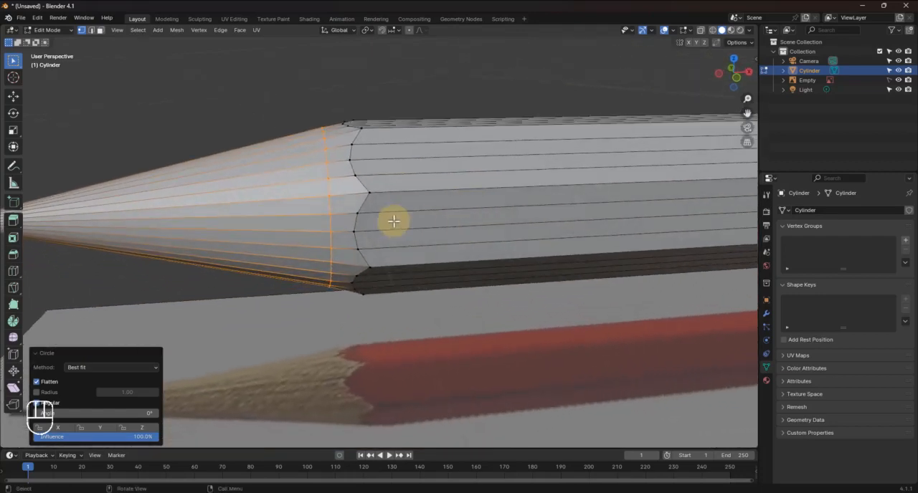
pyautogui.scroll(2, 322, 215)
pyautogui.keyDown('shift'); pyautogui.moveTo(320, 213); pyautogui.dragTo(479, 243, button='middle'); pyautogui.keyUp('shift')
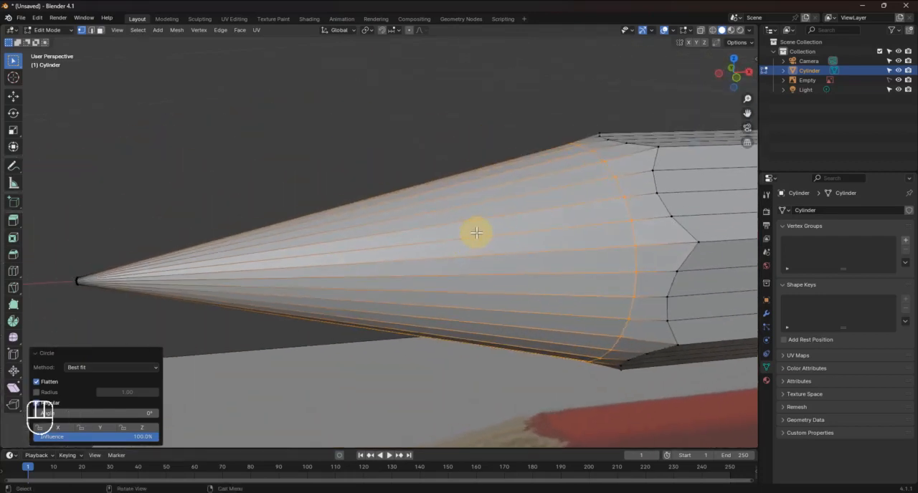
pyautogui.press('Tab')
pyautogui.scroll(-1, 521, 289)
pyautogui.scroll(-2, 521, 283)
pyautogui.moveTo(522, 280)
pyautogui.mouseDown(button='middle')
pyautogui.moveTo(369, 269)
pyautogui.moveTo(419, 356)
pyautogui.moveTo(433, 312)
pyautogui.mouseUp(button='middle')
pyautogui.scroll(1, 421, 356)
pyautogui.scroll(2, 432, 311)
pyautogui.moveTo(431, 360)
pyautogui.keyDown('shift'); pyautogui.mouseDown(button='middle')
pyautogui.moveTo(504, 276)
pyautogui.moveTo(491, 274)
pyautogui.moveTo(513, 275)
pyautogui.mouseUp(button='middle'); pyautogui.keyUp('shift')
pyautogui.press('Tab')
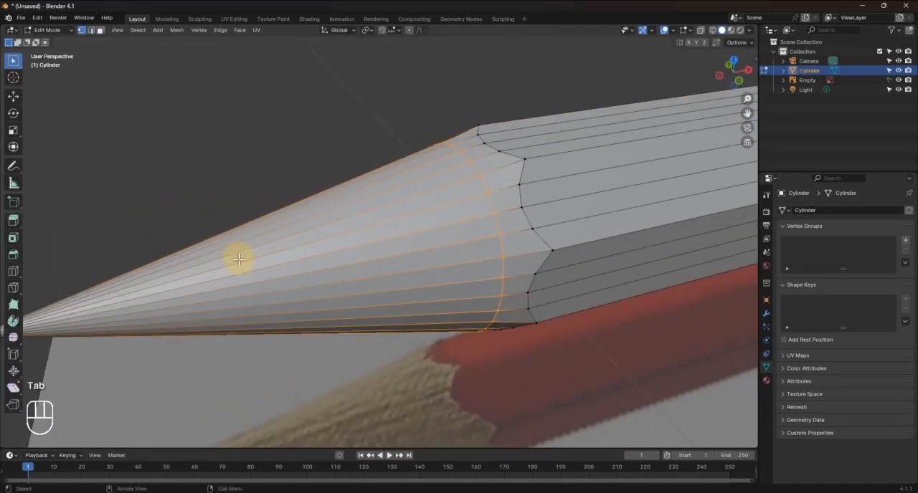
# In wireframe top view, add one loop cut at the reference's graphite boundary, with a slide factor of about 0.416
pyautogui.press('z')
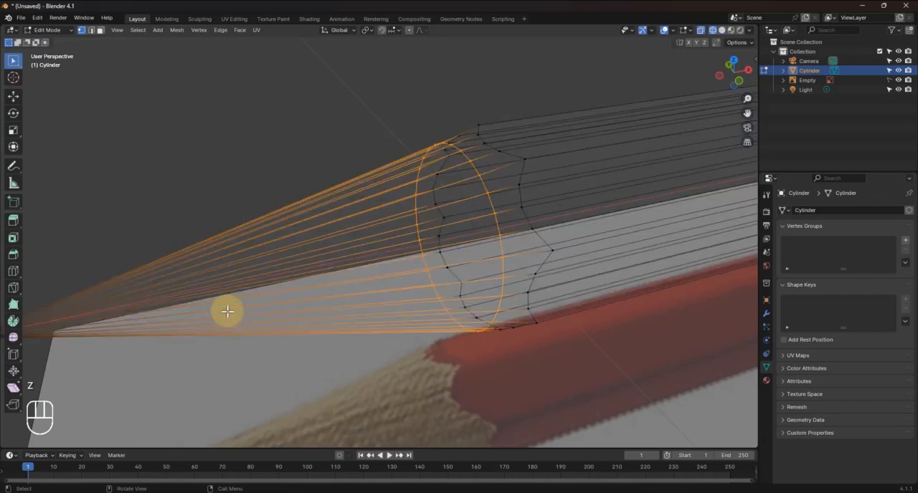
pyautogui.keyDown('shift'); pyautogui.moveTo(230, 328); pyautogui.dragTo(288, 297, button='middle'); pyautogui.keyUp('shift')
pyautogui.press('KP_7')
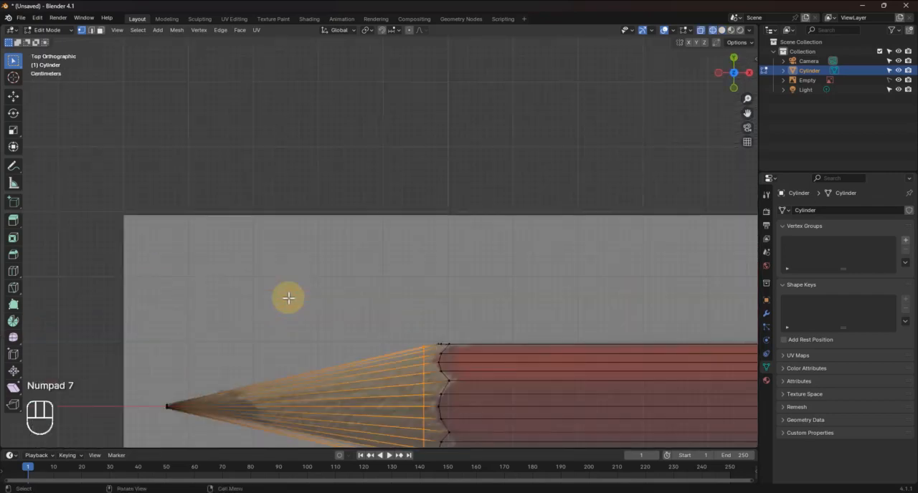
pyautogui.keyDown('shift'); pyautogui.moveTo(242, 365); pyautogui.dragTo(329, 265, button='middle'); pyautogui.keyUp('shift')
pyautogui.scroll(2, 343, 318)
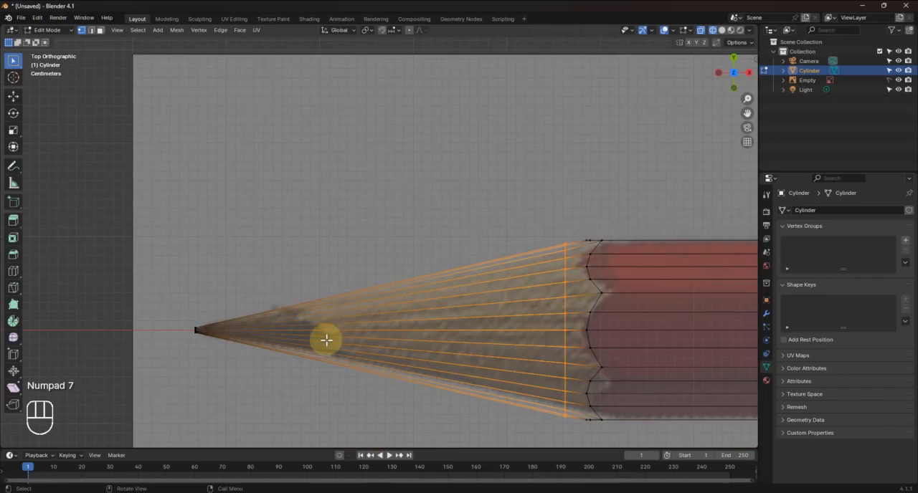
pyautogui.keyDown('shift'); pyautogui.moveTo(326, 340); pyautogui.dragTo(358, 283, button='middle'); pyautogui.keyUp('shift')
pyautogui.hotkey('ctrl', 'e')
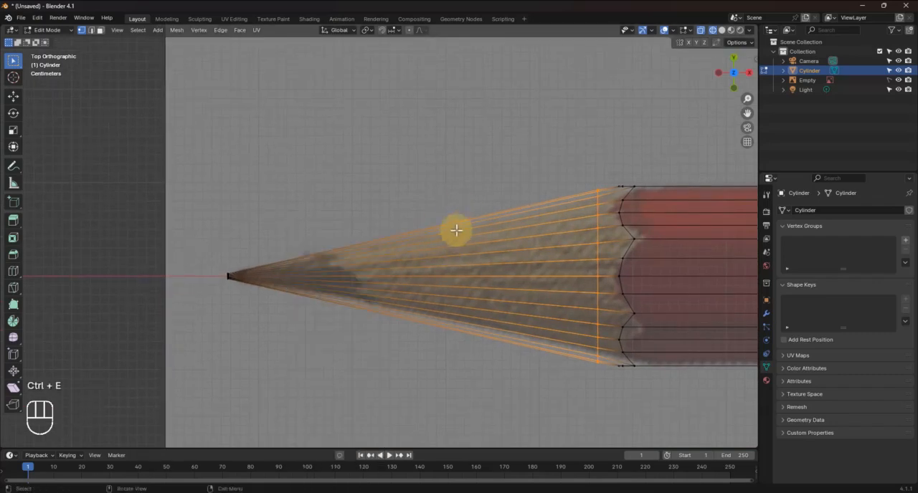
pyautogui.hotkey('ctrl', 'r')
pyautogui.click(453, 229)
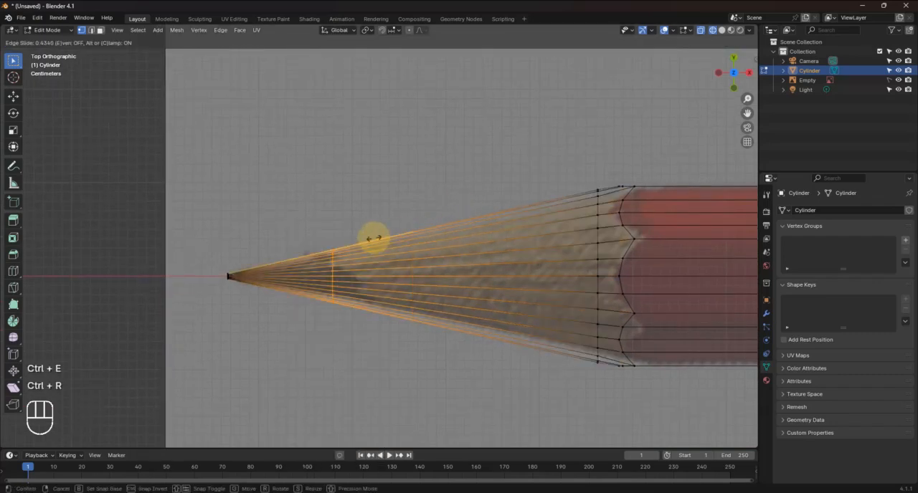
pyautogui.click(375, 240)
# Bevel the graphite-boundary loop about 0.00119 m with 2 segments
pyautogui.scroll(3, 328, 301)
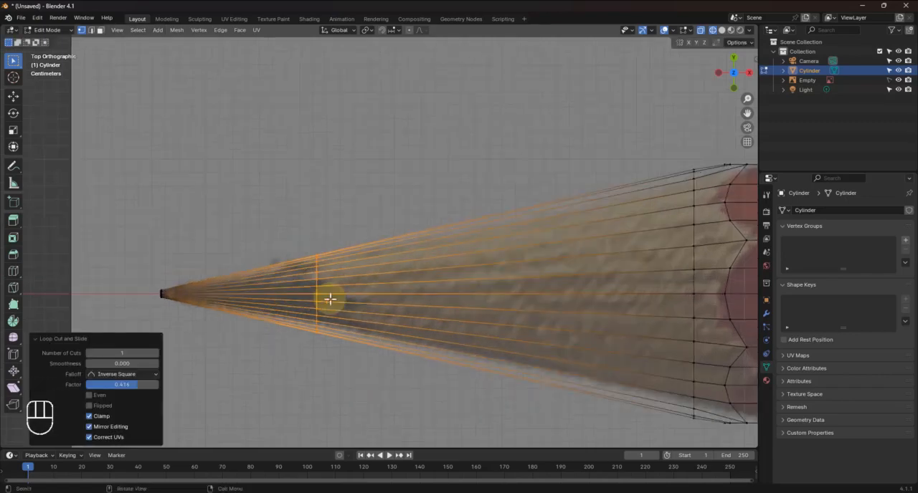
pyautogui.keyDown('shift'); pyautogui.moveTo(365, 283); pyautogui.dragTo(429, 242, button='middle'); pyautogui.keyUp('shift')
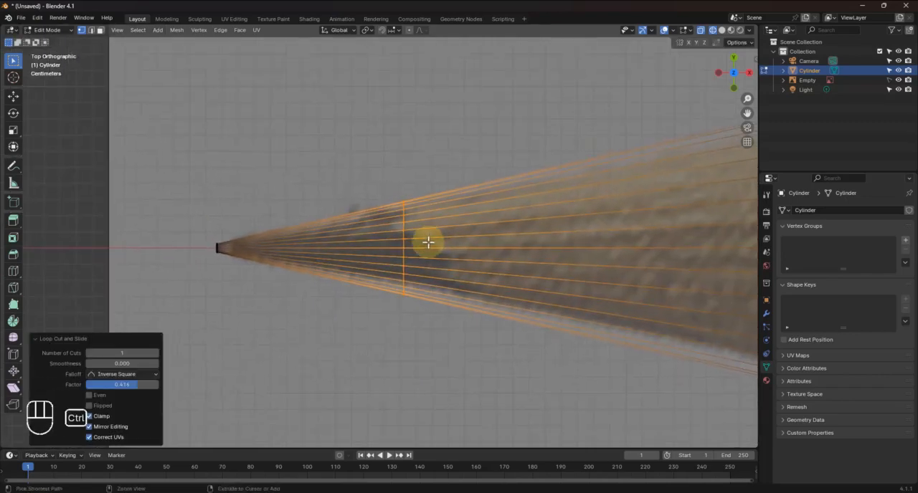
pyautogui.hotkey('ctrl', 'b')
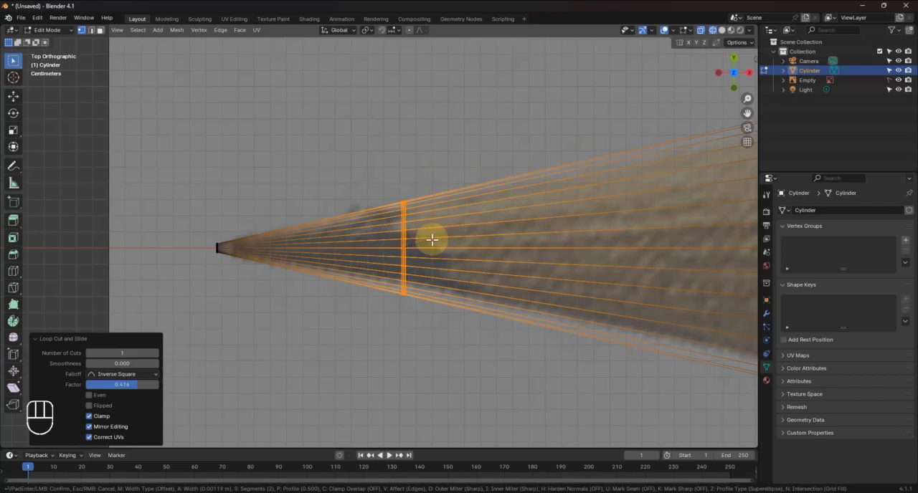
pyautogui.click(432, 239)
# Scale the bevel's tip-side loop to about 0.978 and move it about 0.00099 m along X towards the middle loop
pyautogui.scroll(5, 401, 263)
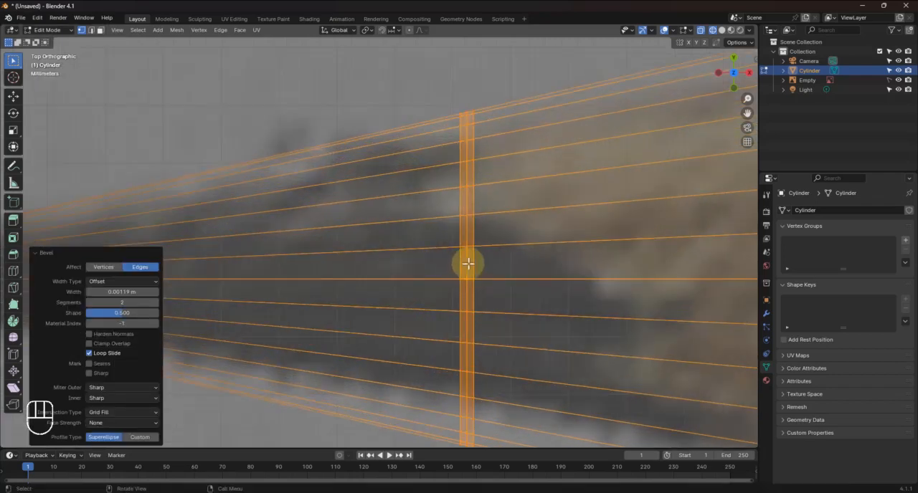
pyautogui.keyDown('alt'); pyautogui.click(460, 259); pyautogui.keyUp('alt')
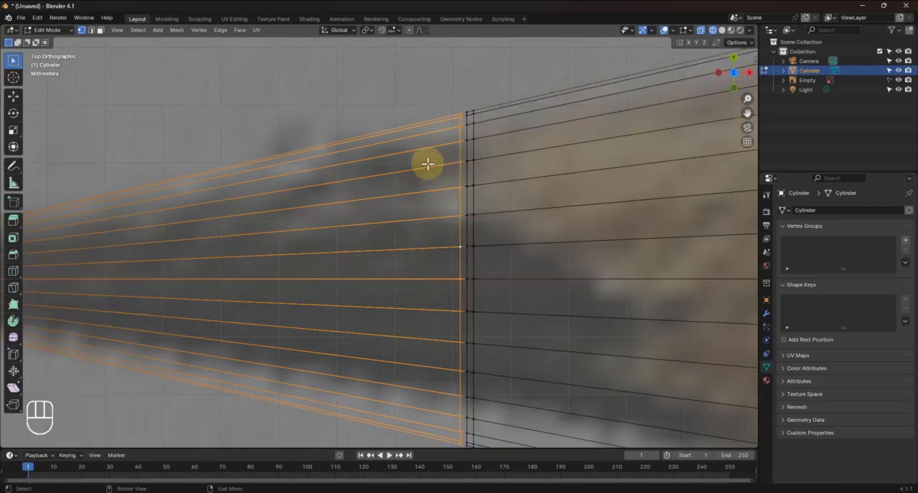
pyautogui.press('s')
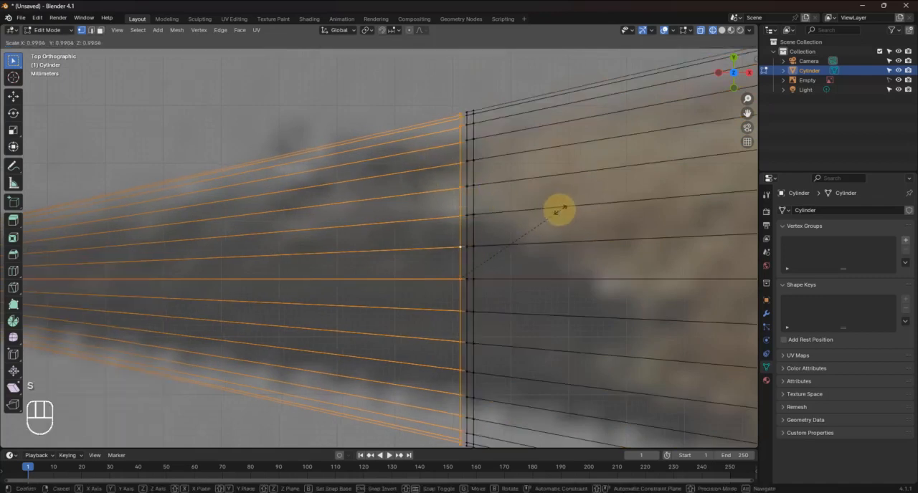
pyautogui.click(559, 210)
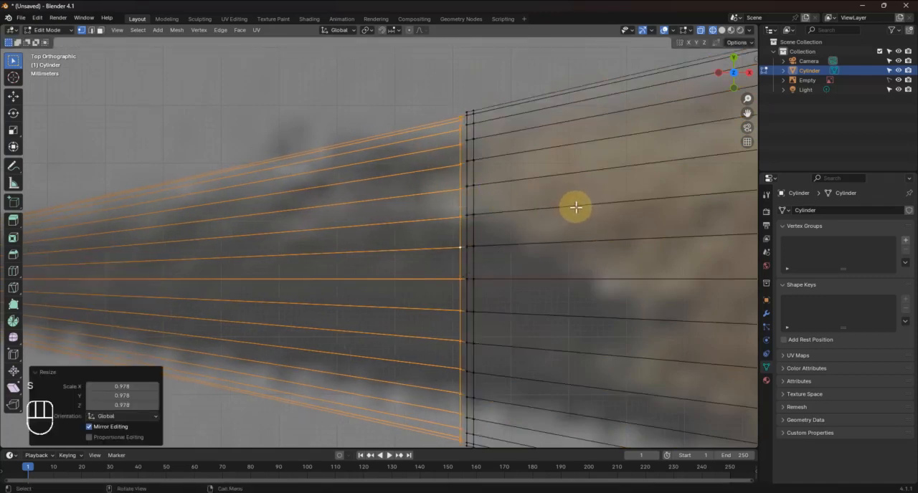
pyautogui.press('g')
pyautogui.press('x')
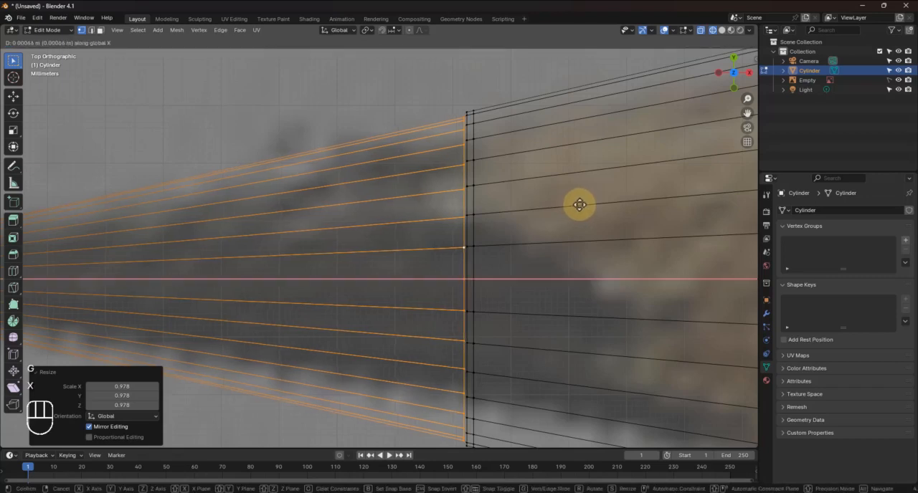
pyautogui.click(581, 204)
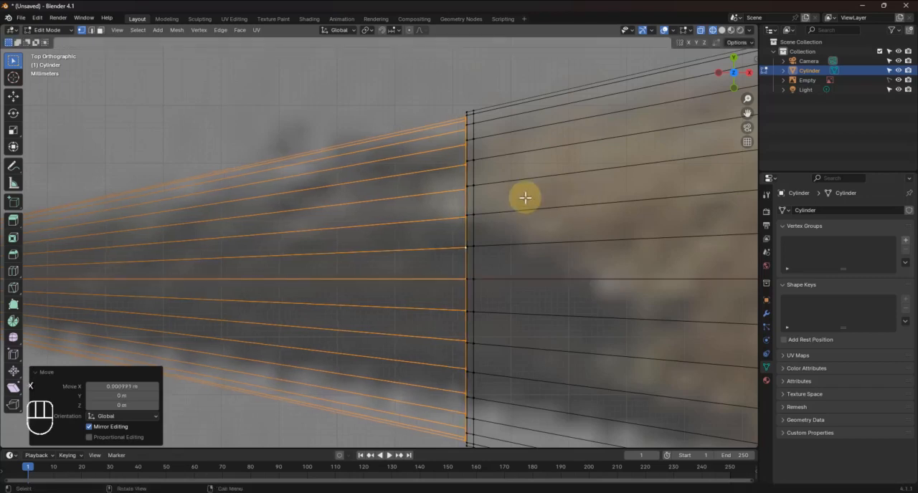
# Return to solid shading, scale the selected graphite-side loop up to about 1.02, and deselect the mesh
pyautogui.scroll(-3, 516, 196)
pyautogui.moveTo(502, 197); pyautogui.dragTo(535, 184, button='middle')
pyautogui.press('z')
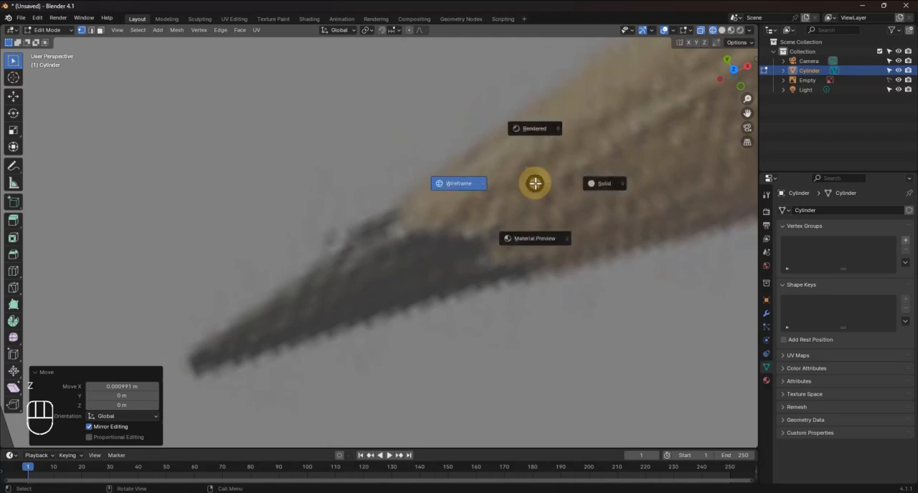
pyautogui.click(595, 184)
pyautogui.scroll(-4, 483, 211)
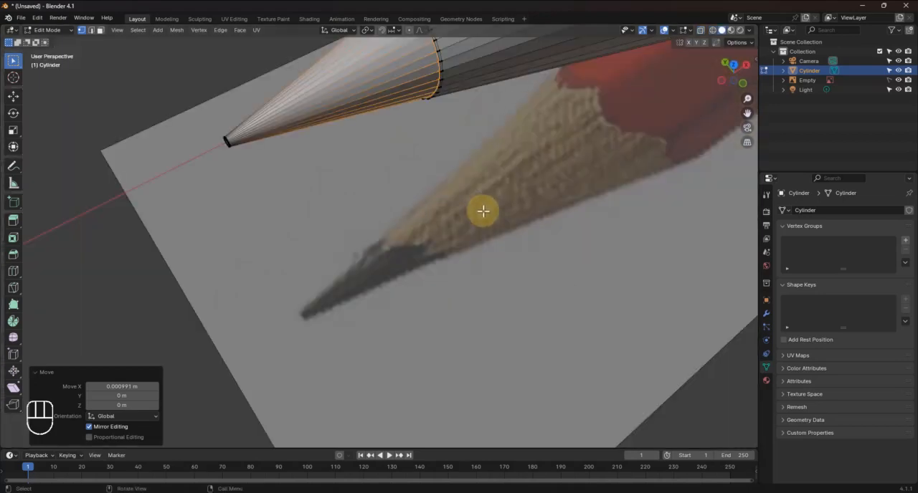
pyautogui.moveTo(445, 137)
pyautogui.mouseDown(button='middle')
pyautogui.moveTo(442, 129)
pyautogui.moveTo(433, 236)
pyautogui.moveTo(477, 136)
pyautogui.moveTo(478, 100)
pyautogui.moveTo(457, 299)
pyautogui.moveTo(421, 263)
pyautogui.moveTo(416, 184)
pyautogui.moveTo(426, 240)
pyautogui.mouseUp(button='middle')
pyautogui.scroll(3, 416, 184)
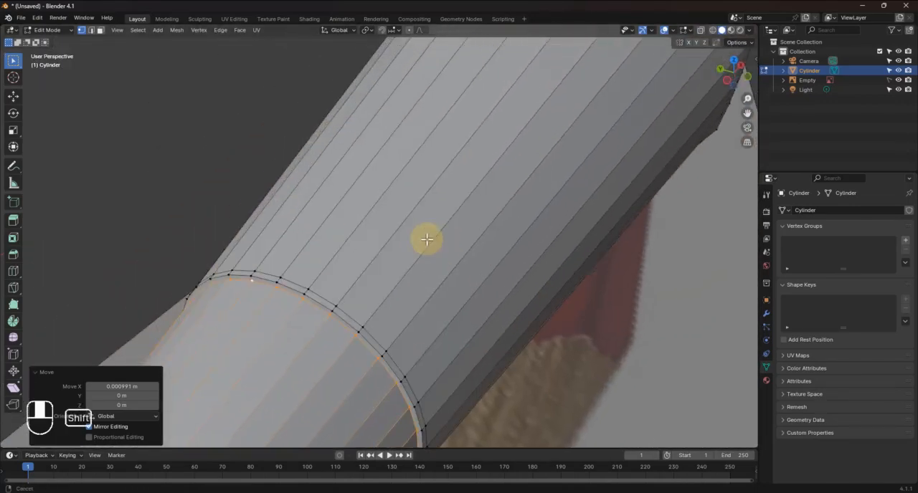
pyautogui.moveTo(421, 274)
pyautogui.mouseDown(button='middle')
pyautogui.moveTo(420, 266)
pyautogui.moveTo(461, 278)
pyautogui.mouseUp(button='middle')
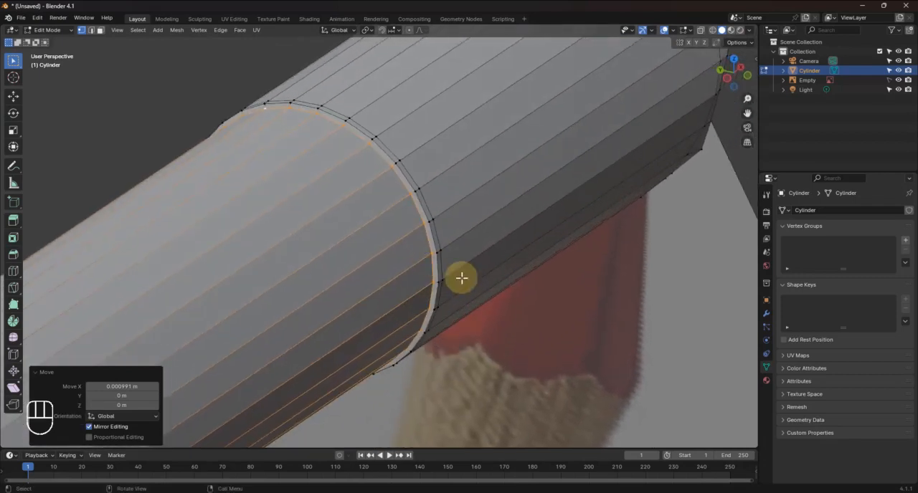
pyautogui.press('s')
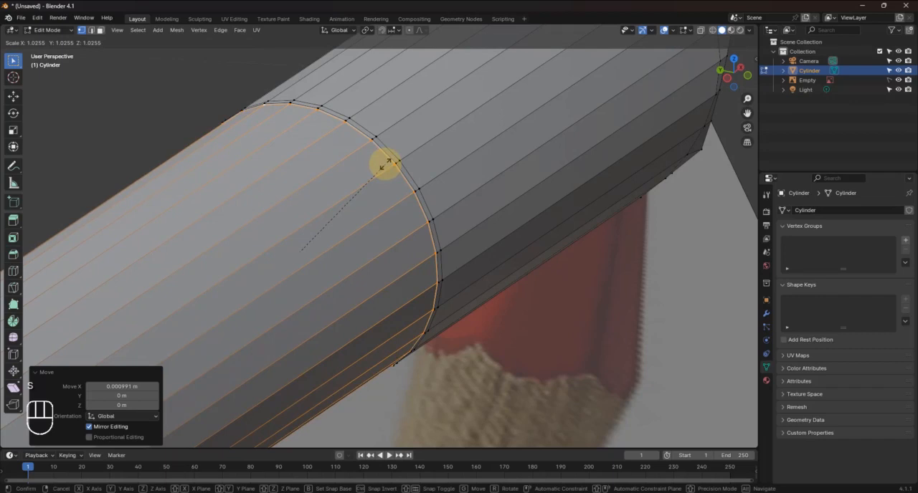
pyautogui.click(386, 165)
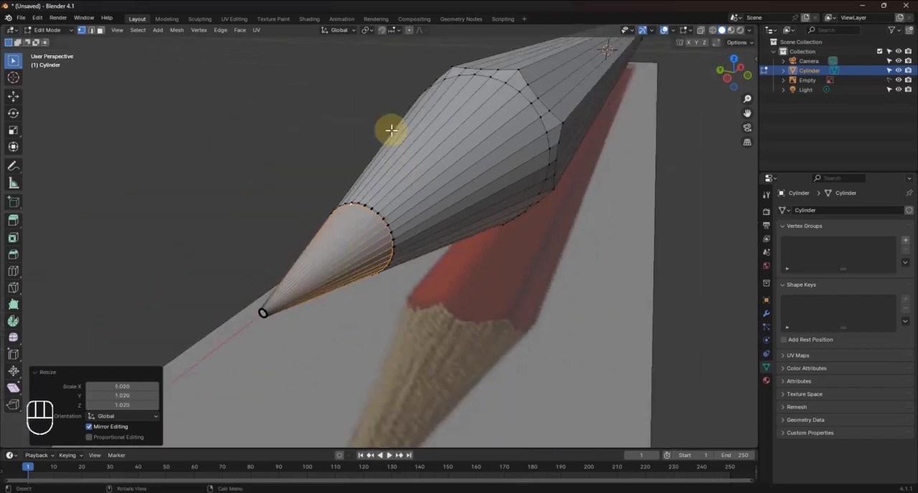
pyautogui.click(285, 145)
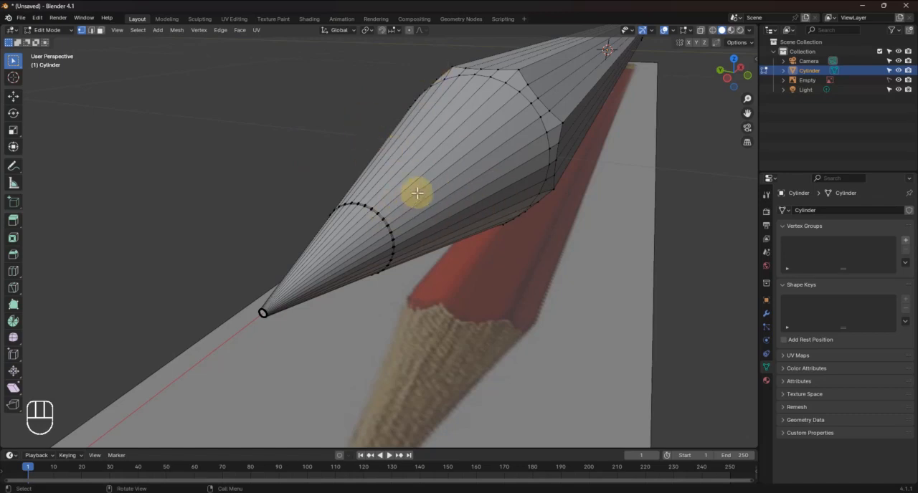
pyautogui.moveTo(365, 230)
pyautogui.mouseDown(button='middle')
pyautogui.moveTo(365, 240)
pyautogui.moveTo(437, 219)
pyautogui.moveTo(375, 251)
pyautogui.mouseUp(button='middle')
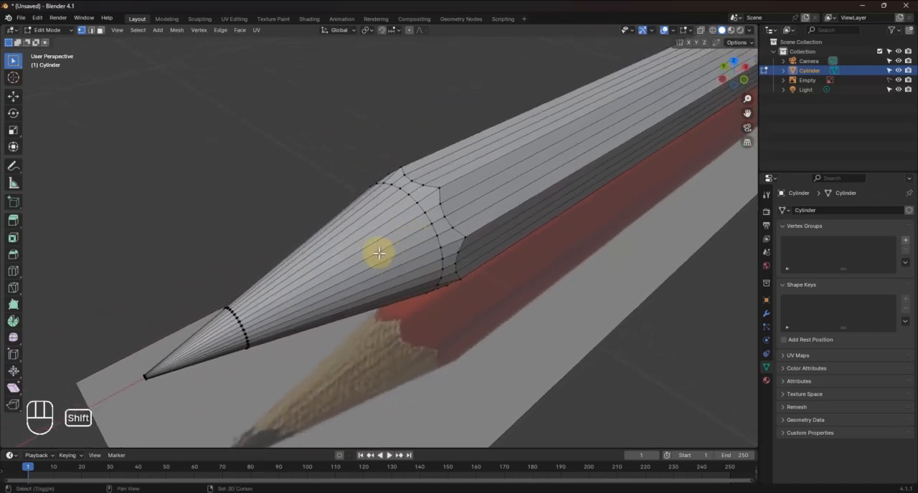
pyautogui.scroll(5, 251, 323)
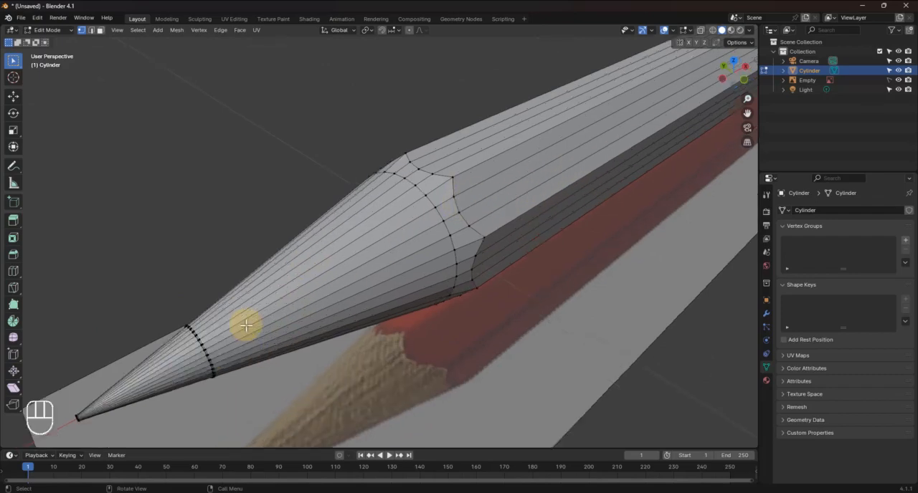
pyautogui.scroll(5, 269, 288)
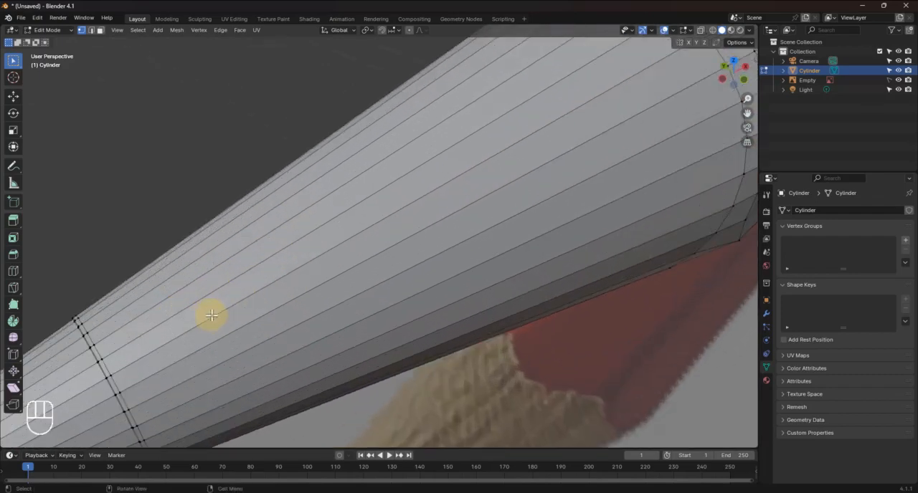
pyautogui.keyDown('shift'); pyautogui.moveTo(207, 318); pyautogui.dragTo(354, 252, button='middle'); pyautogui.keyUp('shift')
pyautogui.scroll(2, 318, 315)
pyautogui.scroll(4, 318, 315)
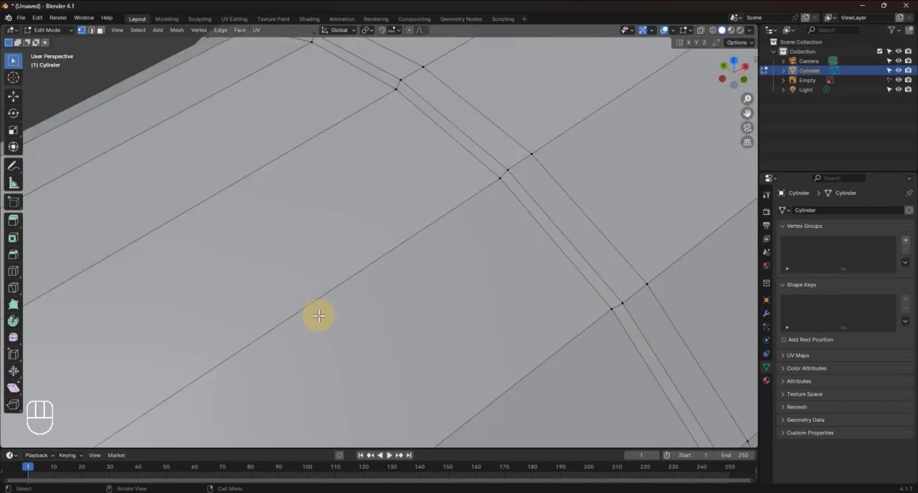
pyautogui.keyDown('alt'); pyautogui.click(531, 215); pyautogui.keyUp('alt')
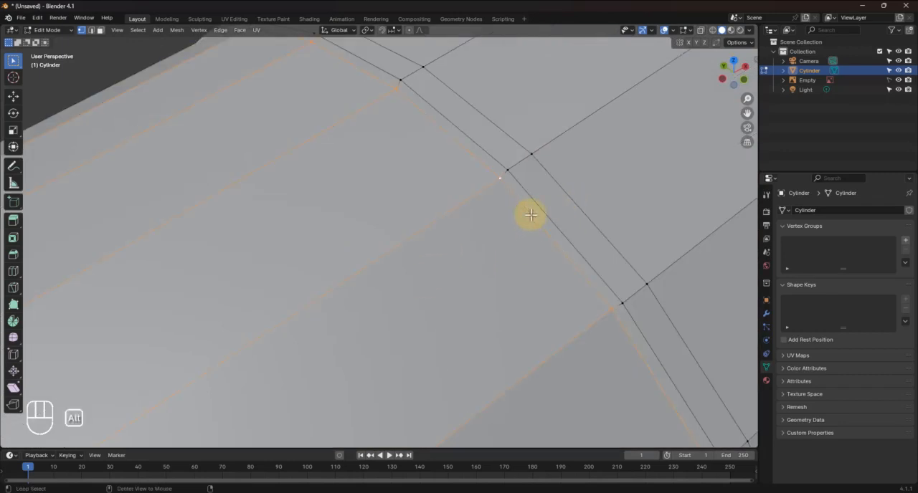
pyautogui.keyDown('alt'); pyautogui.keyDown('shift'); pyautogui.click(537, 205); pyautogui.keyUp('shift'); pyautogui.keyUp('alt')
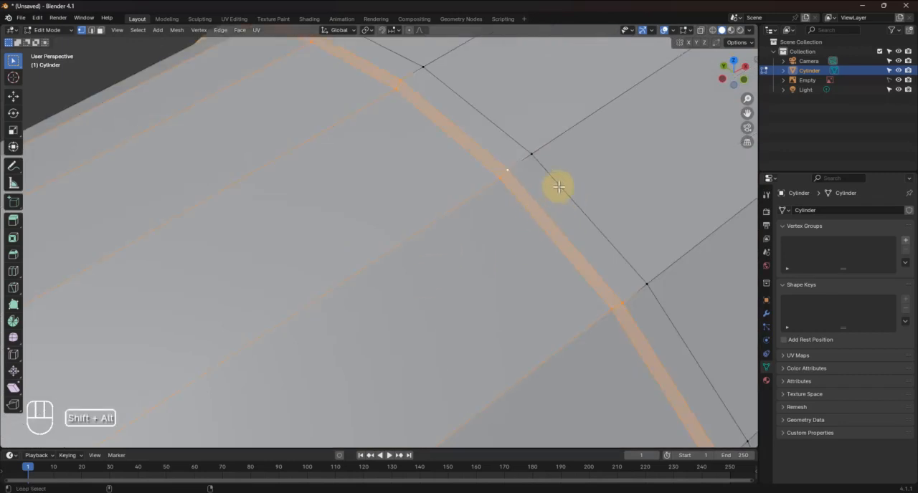
pyautogui.scroll(-8, 558, 186)
pyautogui.scroll(5, 565, 194)
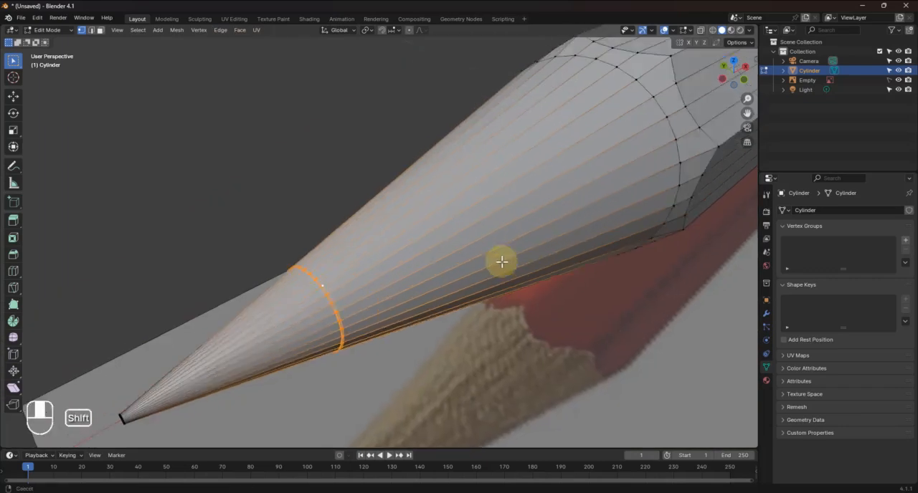
pyautogui.click(156, 145)
pyautogui.moveTo(159, 152); pyautogui.dragTo(330, 195)
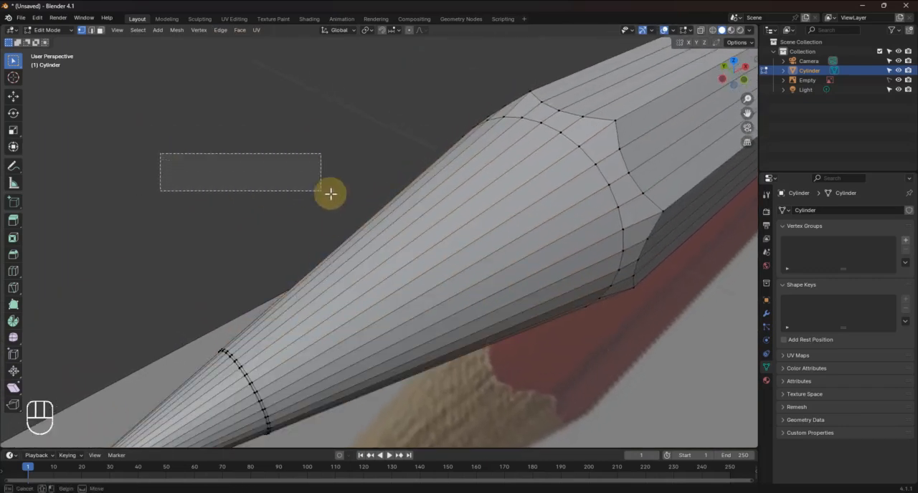
pyautogui.moveTo(141, 116); pyautogui.dragTo(259, 137)
# Select the three edge loops at the graphite boundary and assign them to a new vertex group
pyautogui.scroll(1, 302, 340)
pyautogui.scroll(3, 302, 340)
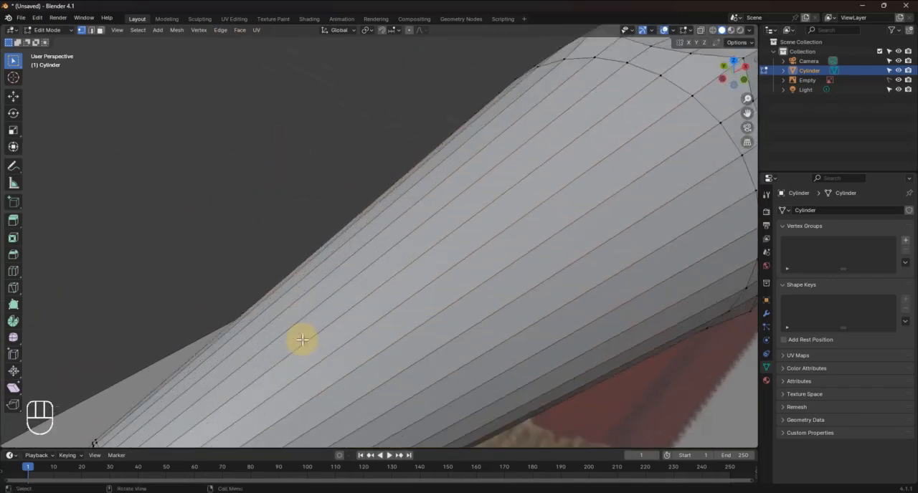
pyautogui.moveTo(306, 343)
pyautogui.keyDown('shift'); pyautogui.mouseDown(button='middle')
pyautogui.moveTo(424, 199)
pyautogui.moveTo(396, 269)
pyautogui.mouseUp(button='middle'); pyautogui.keyUp('shift')
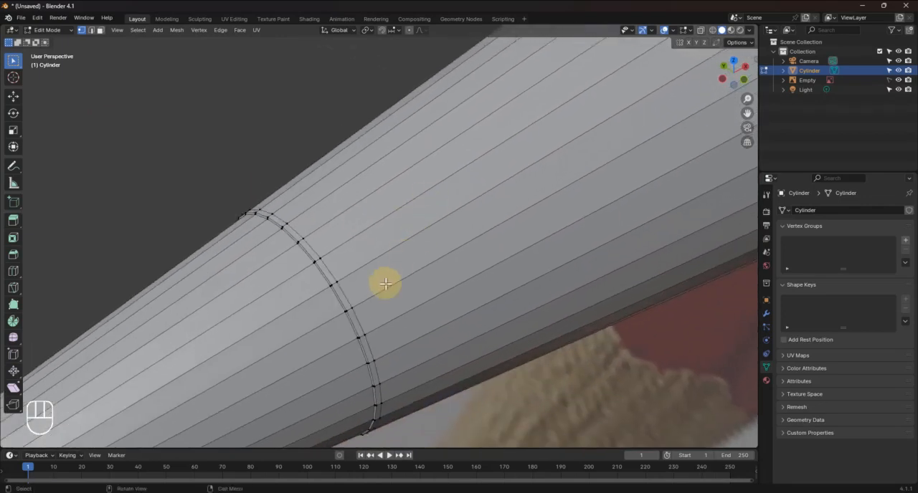
pyautogui.scroll(2, 383, 285)
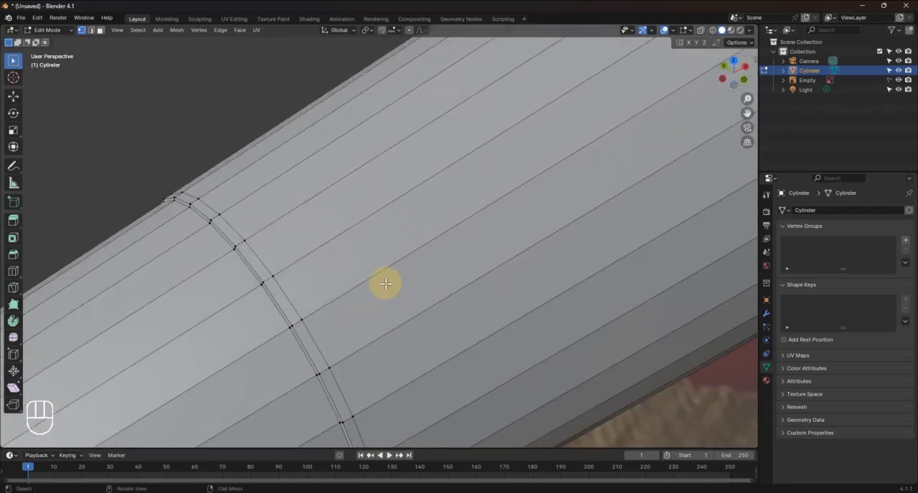
pyautogui.keyDown('alt'); pyautogui.click(292, 305); pyautogui.keyUp('alt')
pyautogui.keyDown('alt'); pyautogui.keyDown('shift'); pyautogui.click(284, 317); pyautogui.keyUp('shift'); pyautogui.keyUp('alt')
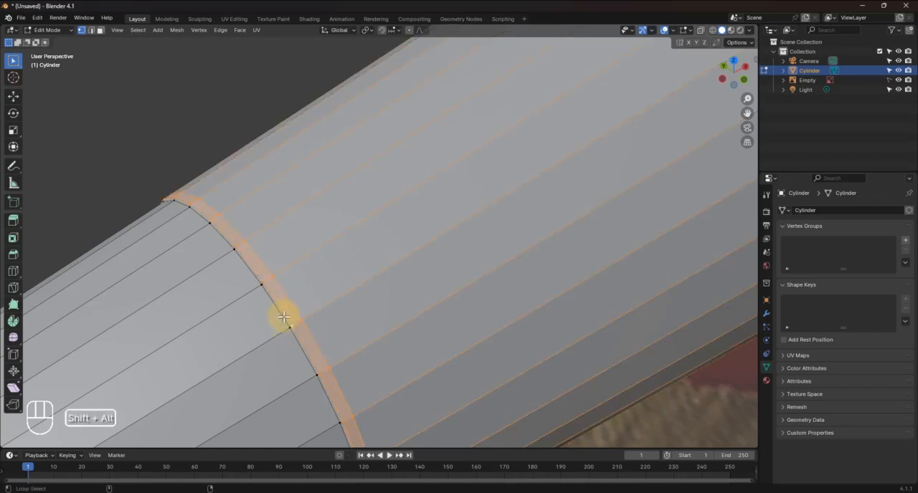
pyautogui.keyDown('alt'); pyautogui.keyDown('shift'); pyautogui.click(282, 318); pyautogui.keyUp('shift'); pyautogui.keyUp('alt')
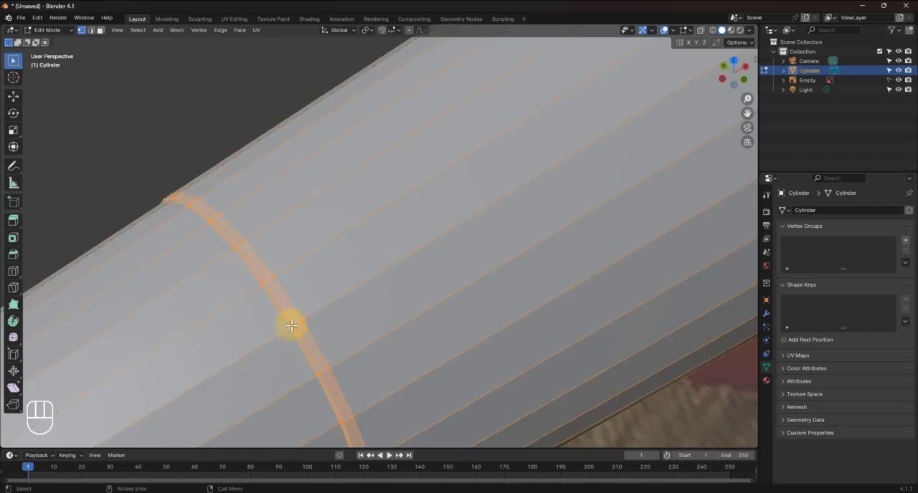
pyautogui.scroll(-5, 311, 322)
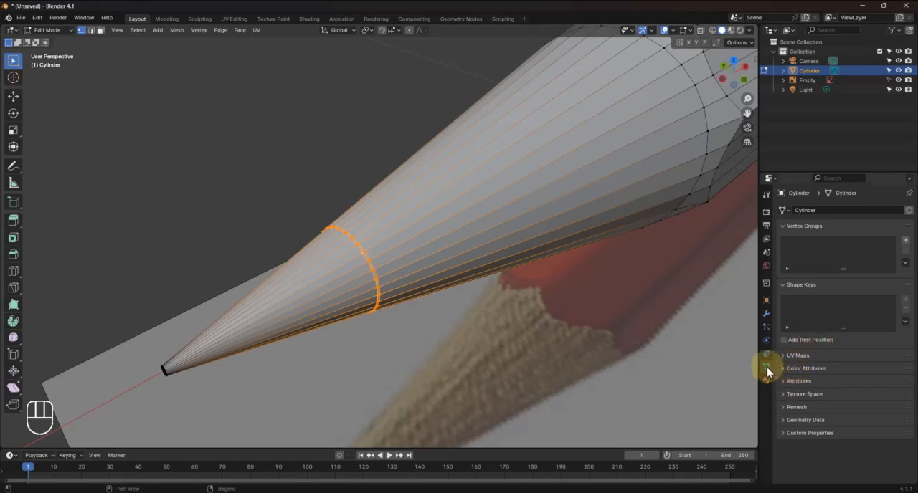
pyautogui.click(906, 241)
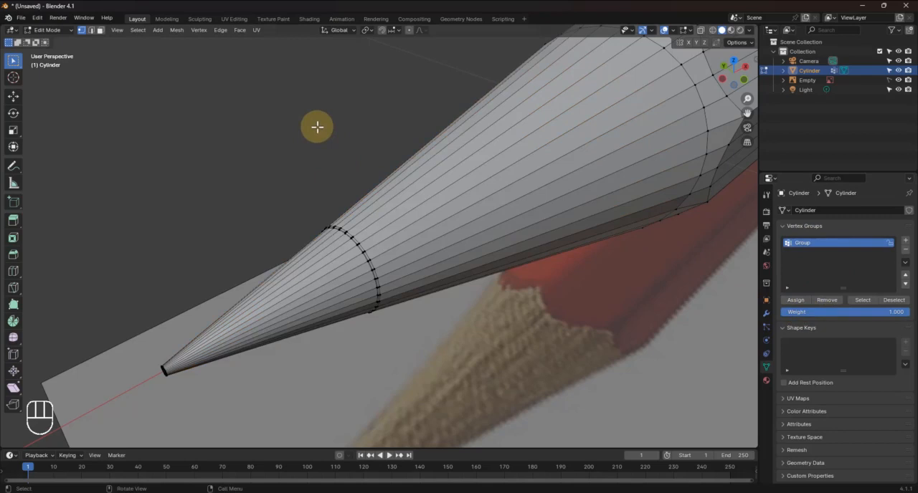
# Examine the sharpened cone and the graphite boundary against the pencil in the reference image
pyautogui.moveTo(317, 127)
pyautogui.mouseDown(button='middle')
pyautogui.moveTo(552, 260)
pyautogui.moveTo(396, 318)
pyautogui.mouseUp(button='middle')
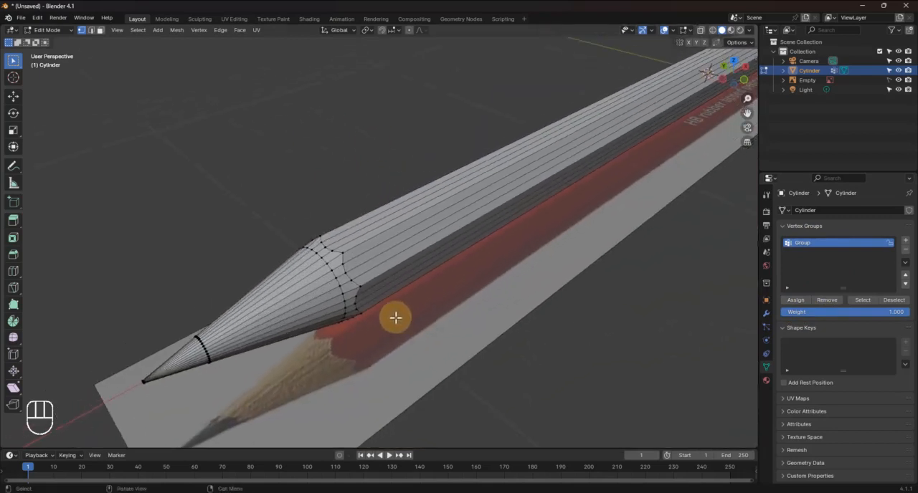
pyautogui.scroll(-1, 392, 318)
pyautogui.scroll(1, 258, 338)
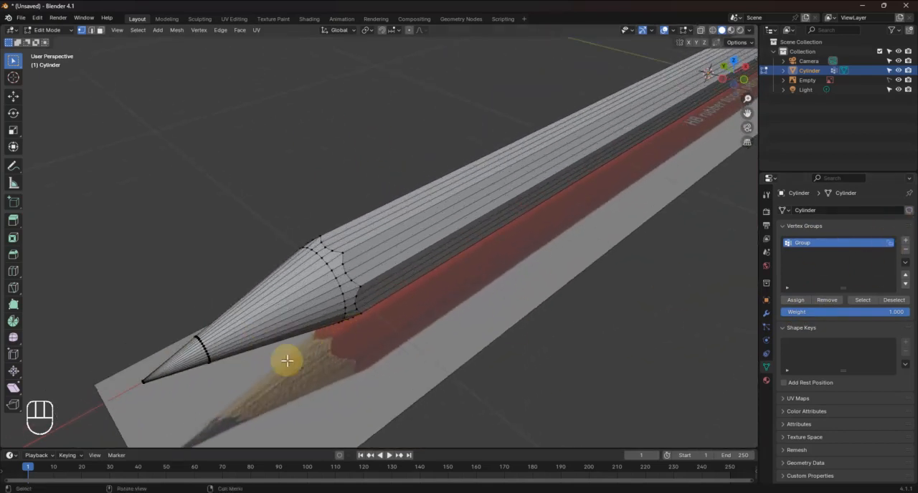
pyautogui.scroll(1, 259, 385)
pyautogui.keyDown('shift'); pyautogui.moveTo(259, 384); pyautogui.dragTo(363, 289, button='middle'); pyautogui.keyUp('shift')
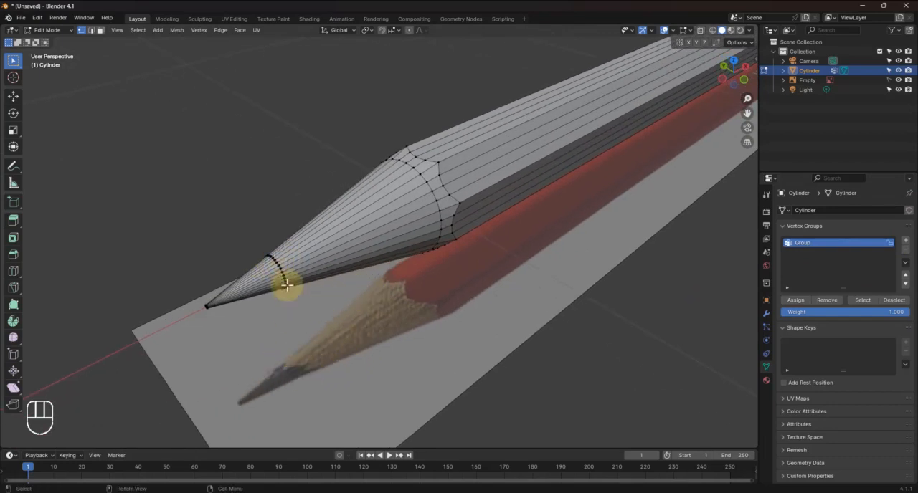
pyautogui.scroll(2, 282, 276)
pyautogui.keyDown('shift'); pyautogui.moveTo(317, 375); pyautogui.dragTo(383, 296, button='middle'); pyautogui.keyUp('shift')
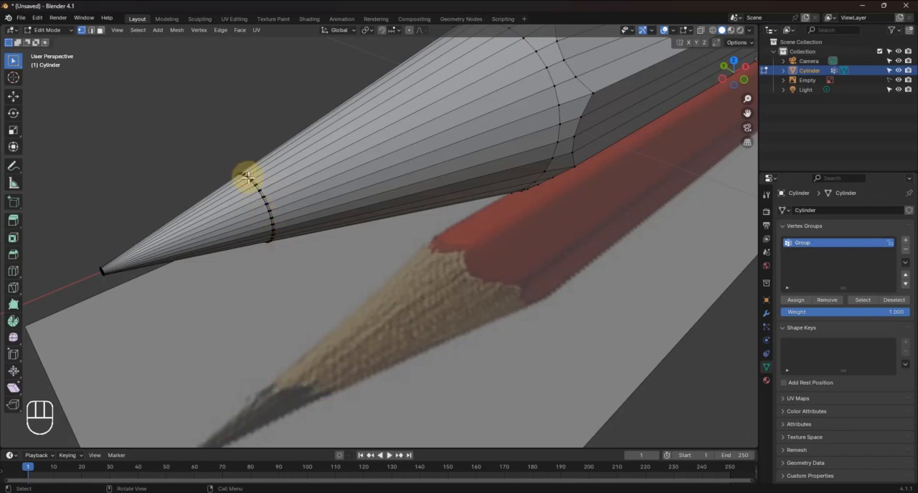
pyautogui.moveTo(340, 263)
pyautogui.mouseDown(button='middle')
pyautogui.moveTo(363, 268)
pyautogui.moveTo(394, 235)
pyautogui.moveTo(338, 285)
pyautogui.mouseUp(button='middle')
# Inspect the pencil's eraser end and the seam where the hexagonal body meets the round ferrule
pyautogui.scroll(-5, 340, 282)
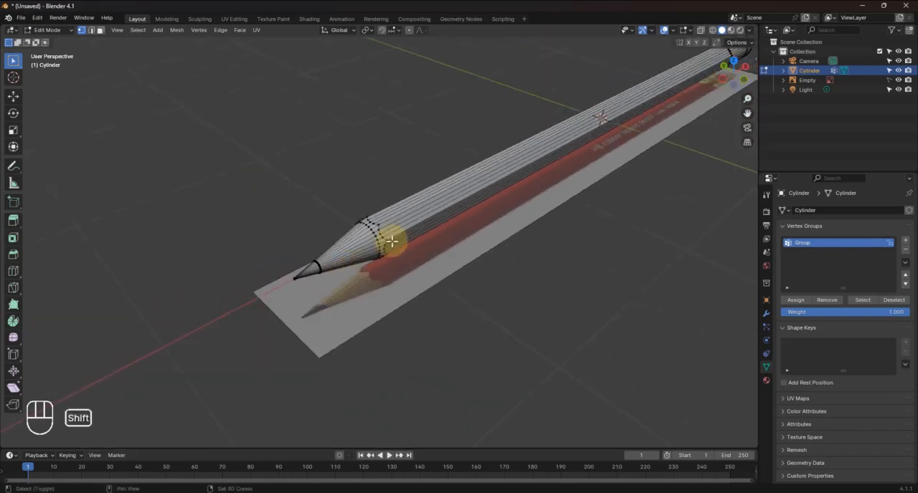
pyautogui.keyDown('shift'); pyautogui.moveTo(390, 242); pyautogui.dragTo(241, 352, button='middle'); pyautogui.keyUp('shift')
pyautogui.scroll(-3, 349, 273)
pyautogui.keyDown('shift'); pyautogui.moveTo(447, 207); pyautogui.dragTo(316, 290, button='middle'); pyautogui.keyUp('shift')
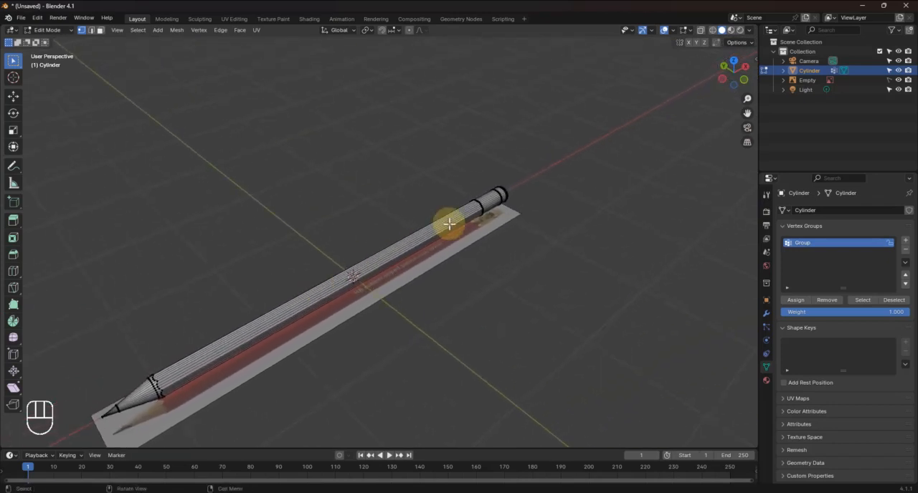
pyautogui.moveTo(451, 289)
pyautogui.mouseDown(button='middle')
pyautogui.moveTo(401, 293)
pyautogui.moveTo(426, 305)
pyautogui.mouseUp(button='middle')
pyautogui.keyDown('shift'); pyautogui.moveTo(574, 252); pyautogui.dragTo(325, 272, button='middle'); pyautogui.keyUp('shift')
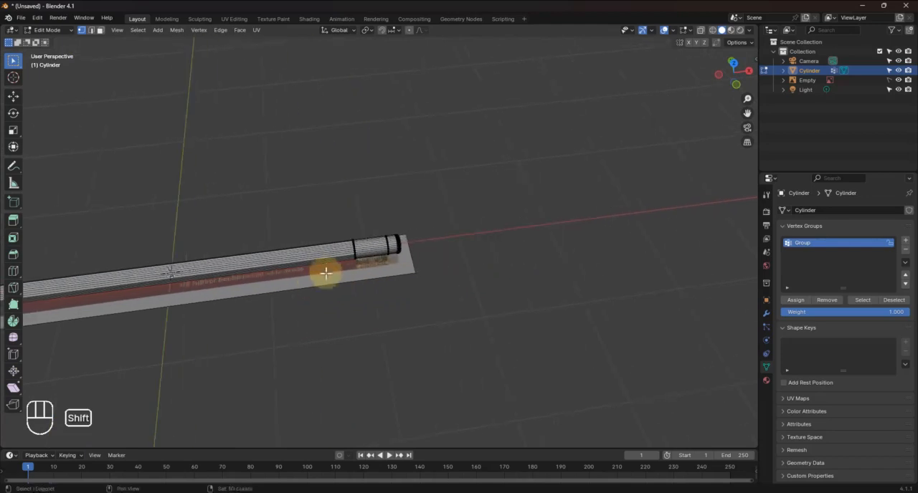
pyautogui.scroll(4, 358, 262)
pyautogui.scroll(2, 366, 260)
pyautogui.scroll(2, 287, 288)
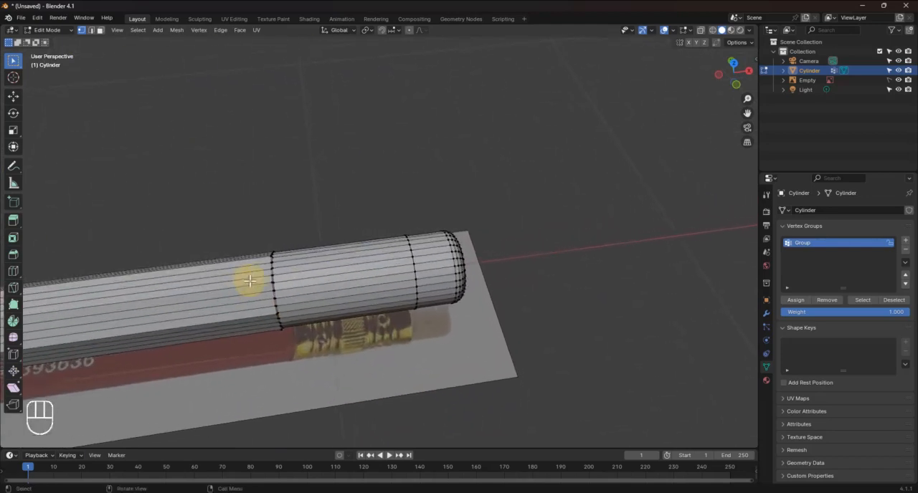
pyautogui.press('KP_Decimal')
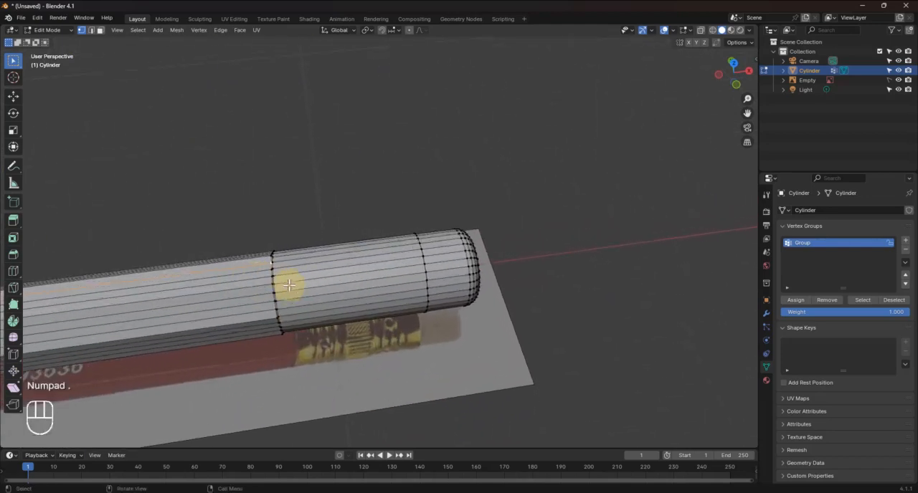
pyautogui.scroll(-5, 308, 278)
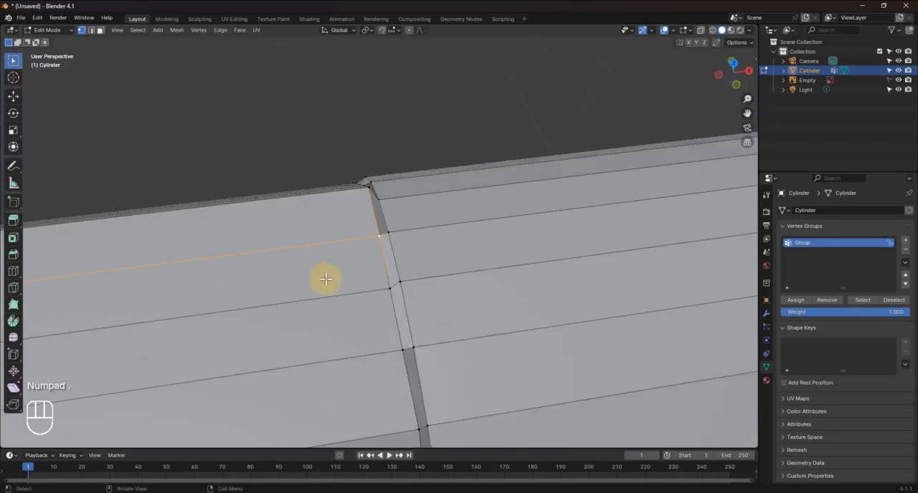
# Switch to Object Mode and apply Shade Smooth to the whole pencil
pyautogui.press('Tab')
pyautogui.scroll(-3, 330, 284)
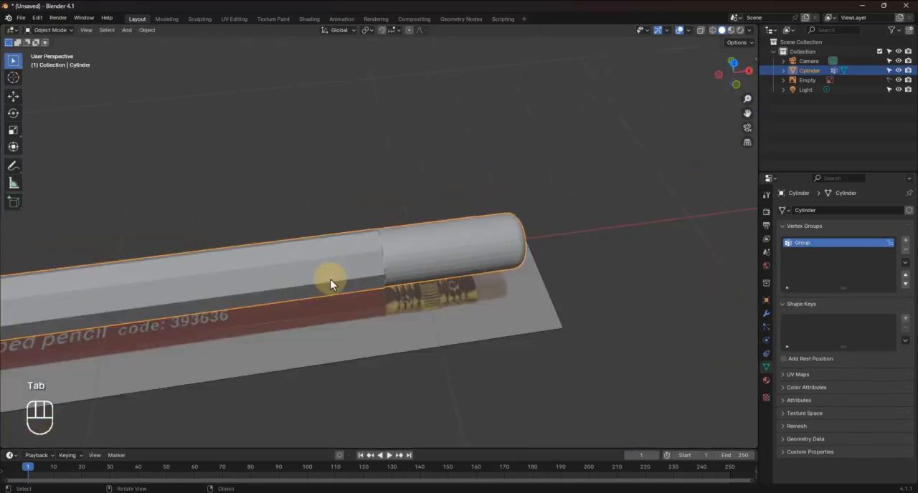
pyautogui.keyDown('shift'); pyautogui.moveTo(428, 262); pyautogui.dragTo(684, 200, button='middle'); pyautogui.keyUp('shift')
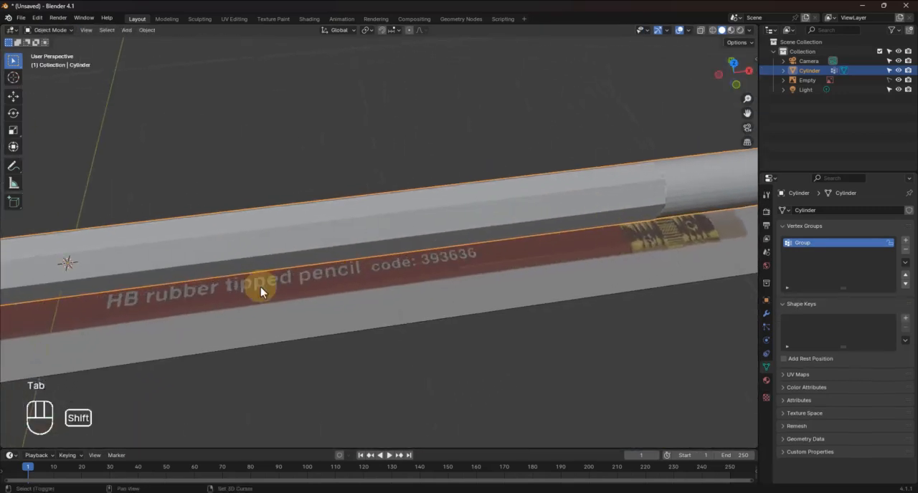
pyautogui.keyDown('shift'); pyautogui.moveTo(260, 286); pyautogui.dragTo(750, 233, button='middle'); pyautogui.keyUp('shift')
pyautogui.keyDown('shift'); pyautogui.moveTo(216, 312); pyautogui.dragTo(604, 265, button='middle'); pyautogui.keyUp('shift')
pyautogui.rightClick(344, 228)
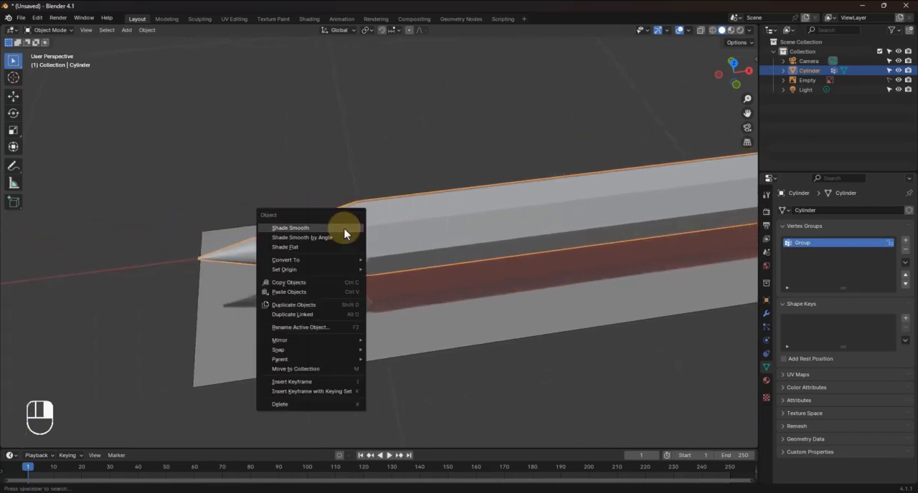
pyautogui.click(280, 228)
pyautogui.moveTo(304, 256)
pyautogui.mouseDown(button='middle')
pyautogui.moveTo(303, 267)
pyautogui.moveTo(317, 235)
pyautogui.moveTo(289, 258)
pyautogui.moveTo(315, 247)
pyautogui.mouseUp(button='middle')
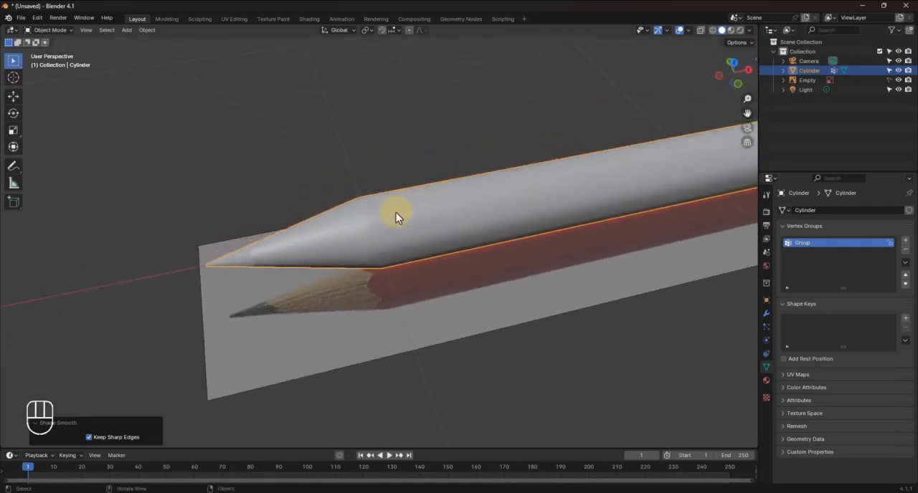
# Return to Edit Mode and select the scalloped edge loop between cone and hexagonal body, using edge selection
pyautogui.press('Tab')
pyautogui.scroll(5, 391, 219)
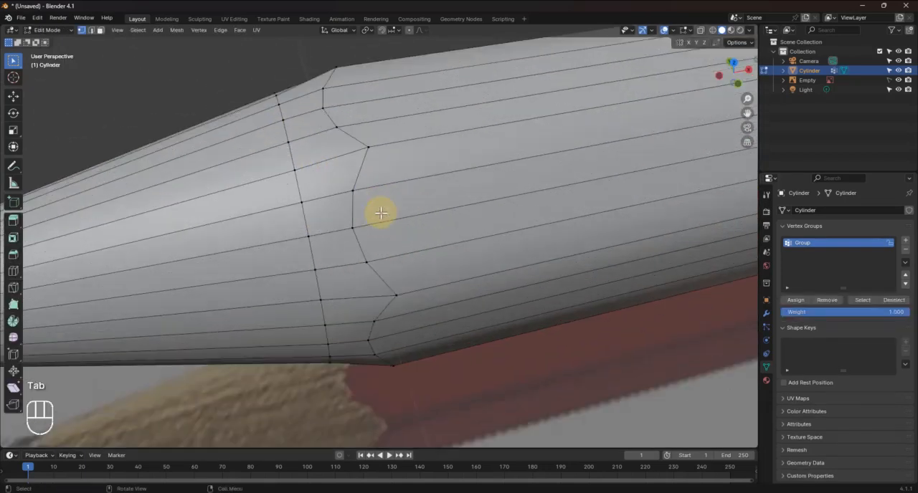
pyautogui.moveTo(434, 187)
pyautogui.mouseDown(button='middle')
pyautogui.moveTo(391, 244)
pyautogui.moveTo(389, 232)
pyautogui.moveTo(292, 242)
pyautogui.mouseUp(button='middle')
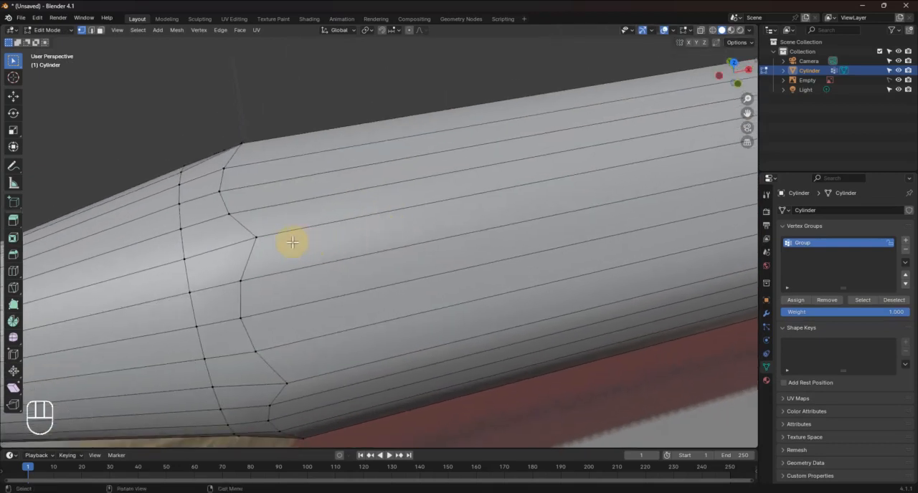
pyautogui.keyDown('alt'); pyautogui.click(254, 249); pyautogui.keyUp('alt')
pyautogui.click(254, 250)
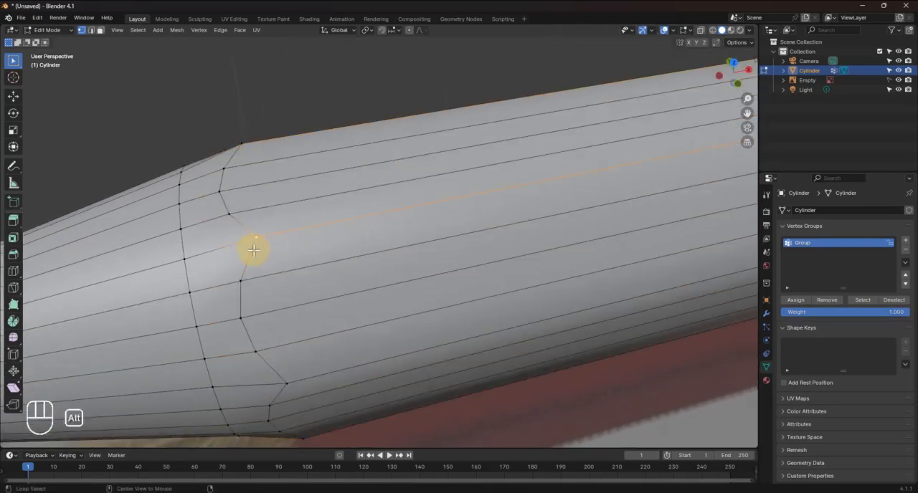
pyautogui.keyDown('alt'); pyautogui.click(252, 250); pyautogui.keyUp('alt')
pyautogui.click(90, 31)
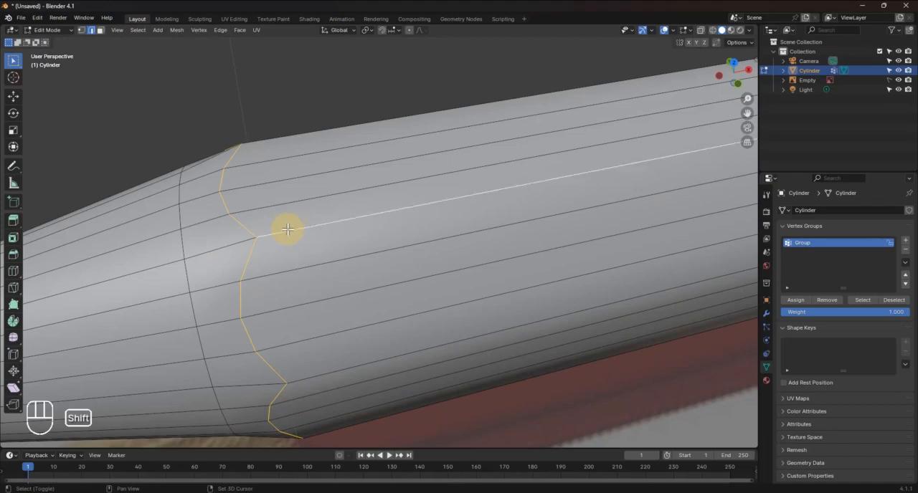
# Add the lengthwise corner edges around the hexagonal body to the scalloped loop selection
pyautogui.keyDown('shift'); pyautogui.click(297, 378); pyautogui.keyUp('shift')
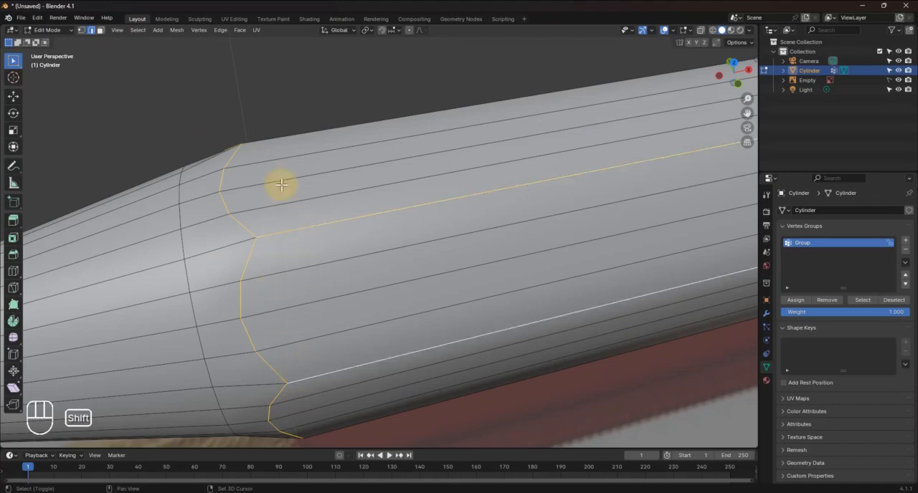
pyautogui.moveTo(268, 175); pyautogui.dragTo(418, 313, button='middle')
pyautogui.keyDown('shift'); pyautogui.click(302, 324); pyautogui.keyUp('shift')
pyautogui.keyDown('shift'); pyautogui.click(558, 174); pyautogui.keyUp('shift')
pyautogui.moveTo(558, 230)
pyautogui.mouseDown(button='middle')
pyautogui.moveTo(483, 294)
pyautogui.moveTo(494, 338)
pyautogui.moveTo(365, 337)
pyautogui.moveTo(326, 184)
pyautogui.moveTo(362, 291)
pyautogui.moveTo(422, 334)
pyautogui.moveTo(528, 258)
pyautogui.moveTo(483, 189)
pyautogui.moveTo(390, 207)
pyautogui.moveTo(373, 244)
pyautogui.moveTo(14, 297)
pyautogui.moveTo(899, 296)
pyautogui.mouseUp(button='middle')
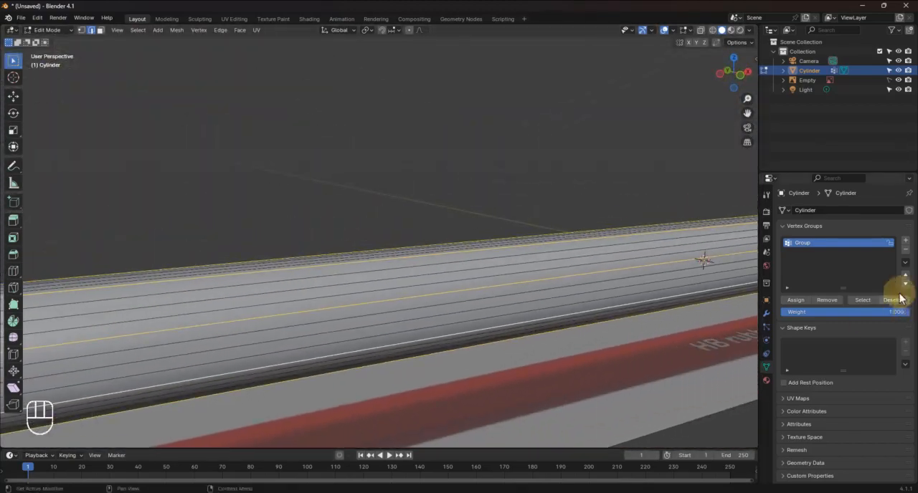
# Add the edge loop at the ferrule end of the hexagonal body to the corner-edge selection
pyautogui.moveTo(501, 293)
pyautogui.keyDown('shift'); pyautogui.mouseDown(button='middle')
pyautogui.moveTo(728, 340)
pyautogui.moveTo(407, 347)
pyautogui.mouseUp(button='middle'); pyautogui.keyUp('shift')
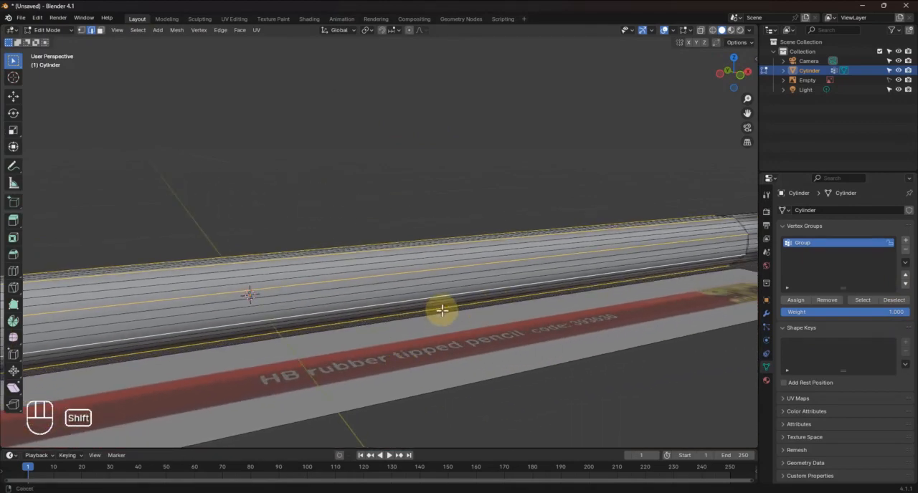
pyautogui.keyDown('shift'); pyautogui.moveTo(443, 310); pyautogui.dragTo(267, 320, button='middle'); pyautogui.keyUp('shift')
pyautogui.scroll(3, 628, 256)
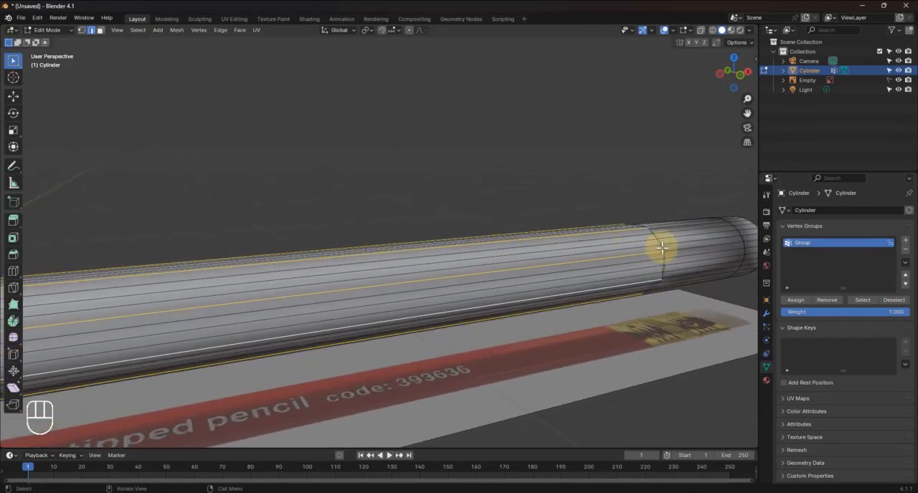
pyautogui.press('KP_Decimal')
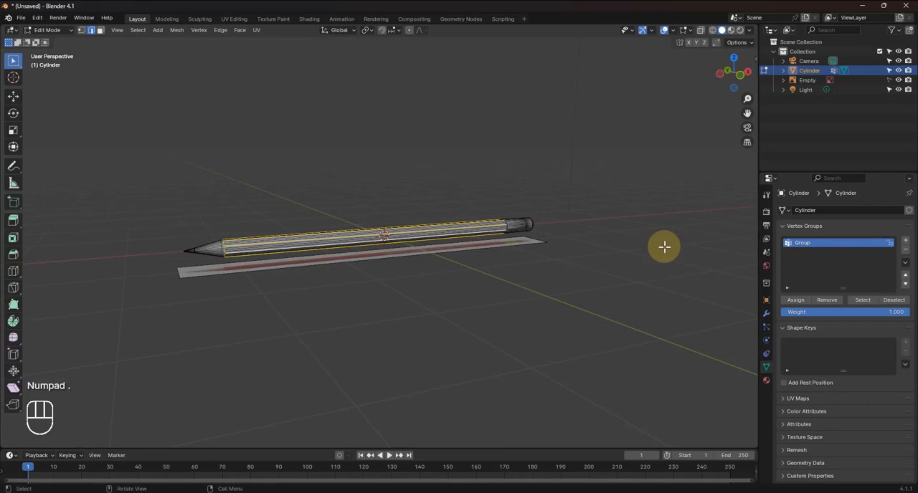
pyautogui.moveTo(665, 247)
pyautogui.mouseDown(button='middle')
pyautogui.moveTo(552, 244)
pyautogui.moveTo(461, 280)
pyautogui.moveTo(459, 420)
pyautogui.mouseUp(button='middle')
pyautogui.scroll(4, 475, 363)
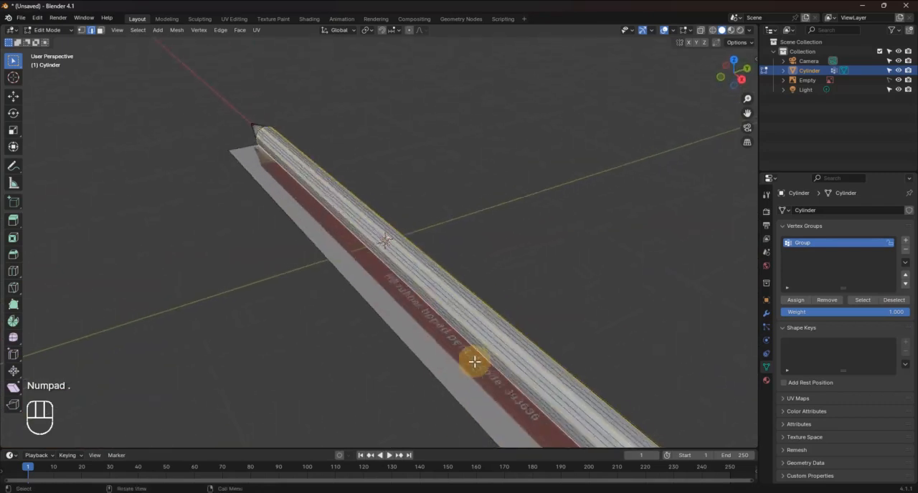
pyautogui.scroll(3, 475, 362)
pyautogui.moveTo(476, 364)
pyautogui.keyDown('shift'); pyautogui.mouseDown(button='middle')
pyautogui.moveTo(466, 246)
pyautogui.moveTo(290, 137)
pyautogui.moveTo(295, 108)
pyautogui.moveTo(220, 43)
pyautogui.mouseUp(button='middle'); pyautogui.keyUp('shift')
pyautogui.scroll(-4, 290, 137)
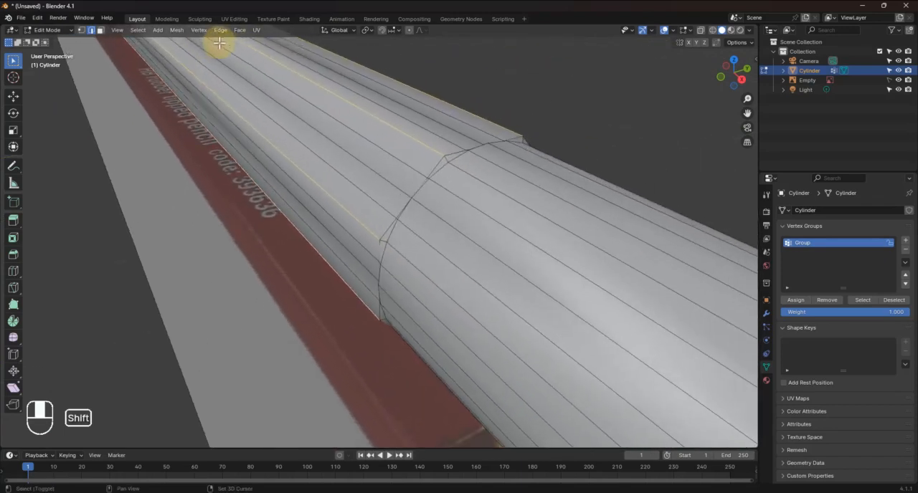
pyautogui.scroll(5, 285, 83)
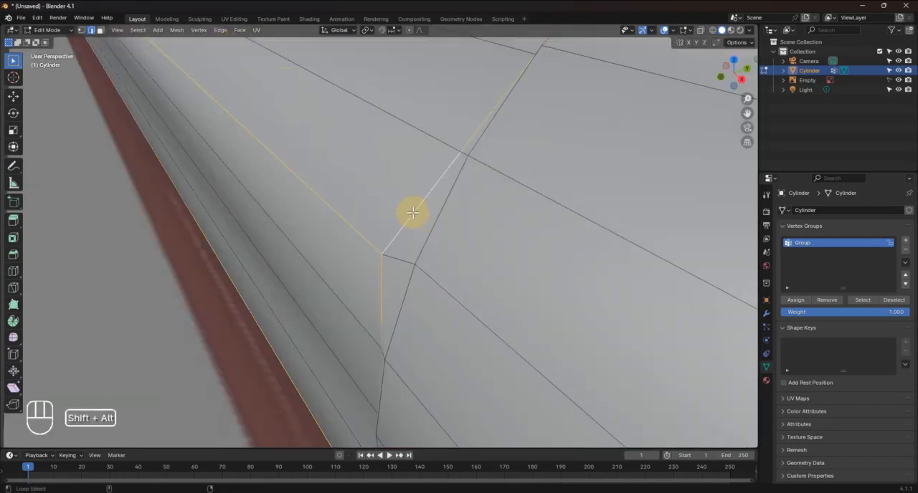
# Bevel the selected body edges with 2 segments and a width of about 0.00224 m, and deselect everything
pyautogui.scroll(-8, 413, 213)
pyautogui.moveTo(430, 203)
pyautogui.mouseDown(button='middle')
pyautogui.moveTo(447, 201)
pyautogui.moveTo(469, 172)
pyautogui.moveTo(481, 134)
pyautogui.moveTo(454, 211)
pyautogui.mouseUp(button='middle')
pyautogui.scroll(3, 481, 134)
pyautogui.scroll(6, 454, 211)
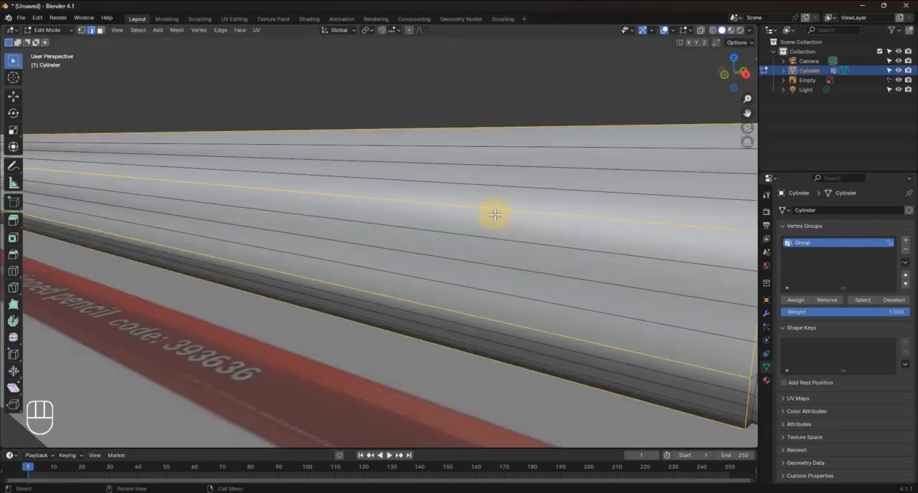
pyautogui.scroll(-2, 495, 214)
pyautogui.scroll(2, 570, 227)
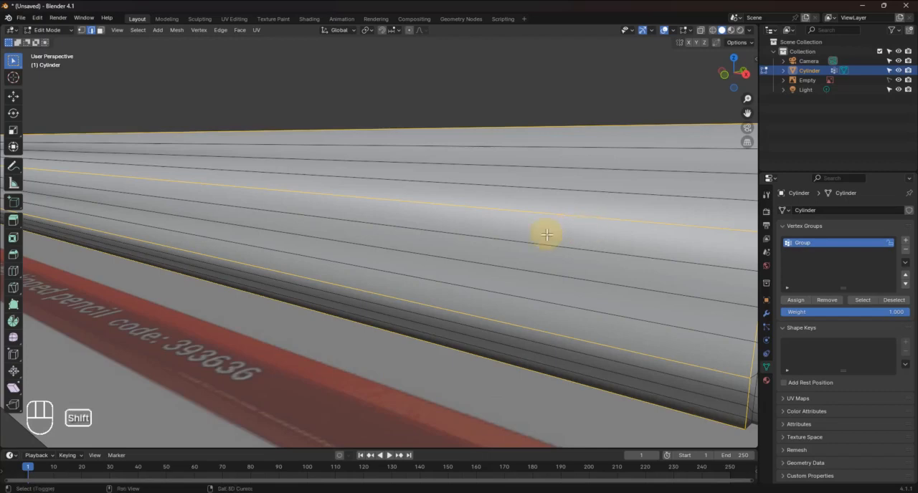
pyautogui.moveTo(546, 234)
pyautogui.keyDown('shift'); pyautogui.mouseDown(button='middle')
pyautogui.moveTo(496, 232)
pyautogui.moveTo(510, 233)
pyautogui.mouseUp(button='middle'); pyautogui.keyUp('shift')
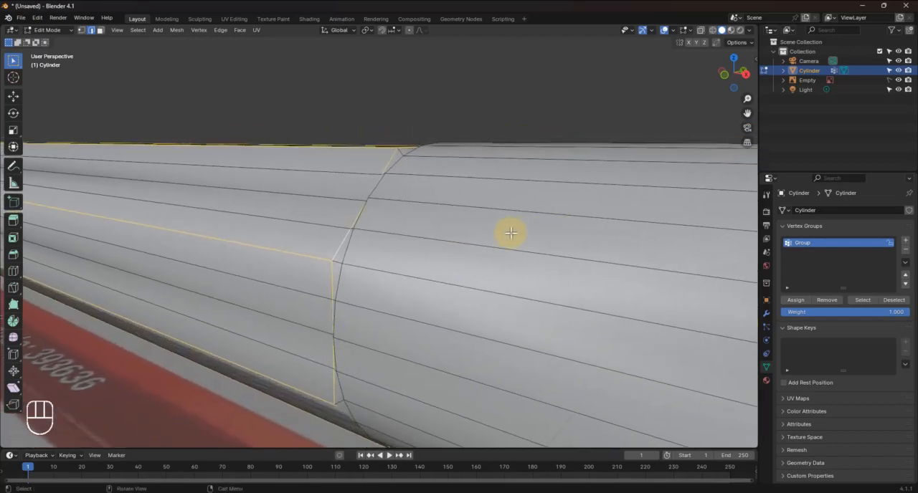
pyautogui.hotkey('ctrl', 'b')
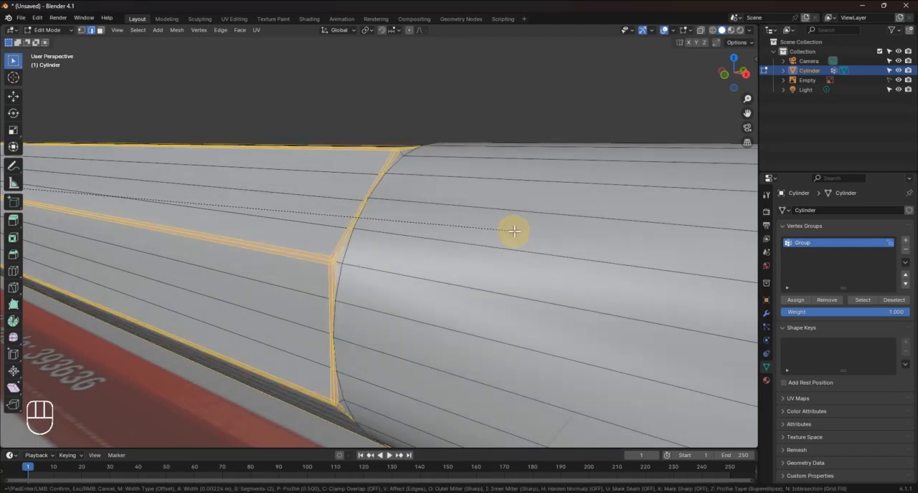
pyautogui.click(514, 231)
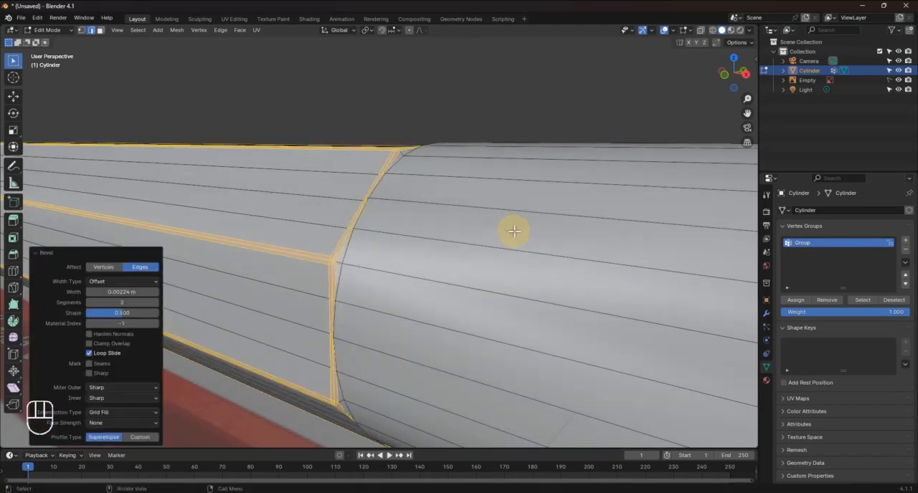
pyautogui.click(340, 124)
# Switch to Object Mode and examine the shading of the bevelled body edges, from the sharpened cone to the ferrule seam
pyautogui.moveTo(363, 240); pyautogui.dragTo(365, 256, button='middle')
pyautogui.press('Tab')
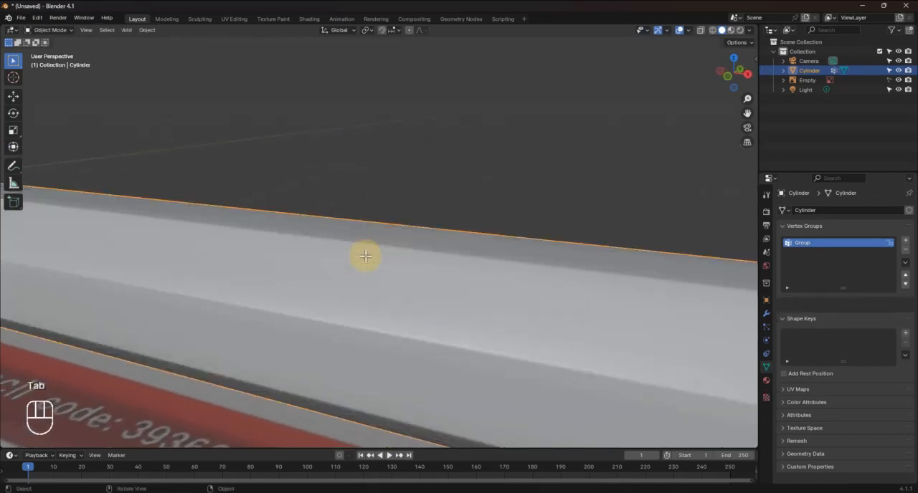
pyautogui.scroll(-5, 365, 256)
pyautogui.keyDown('shift'); pyautogui.moveTo(302, 233); pyautogui.dragTo(446, 270, button='middle'); pyautogui.keyUp('shift')
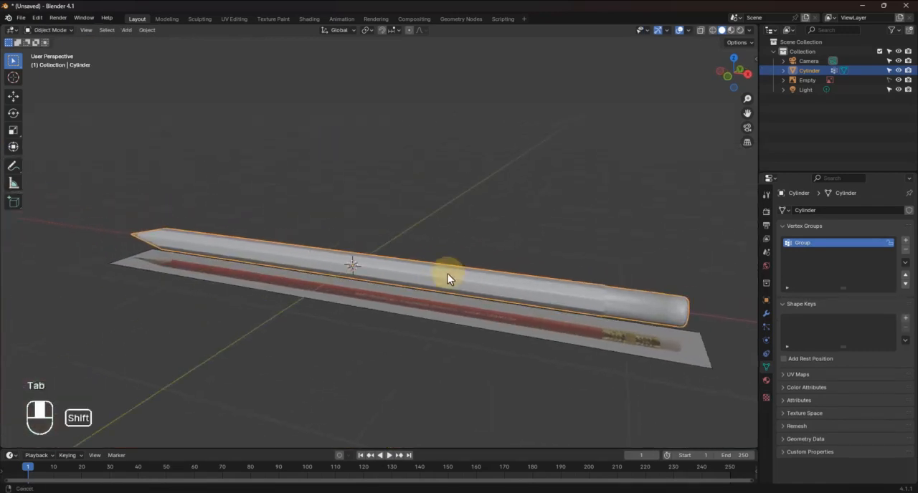
pyautogui.scroll(4, 298, 238)
pyautogui.keyDown('shift'); pyautogui.moveTo(328, 267); pyautogui.dragTo(529, 269, button='middle'); pyautogui.keyUp('shift')
pyautogui.moveTo(229, 244); pyautogui.dragTo(286, 240, button='middle')
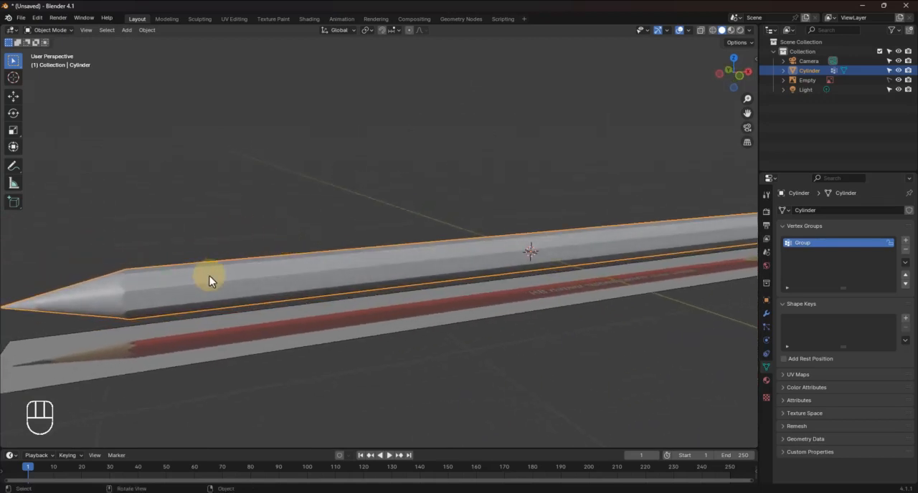
pyautogui.moveTo(209, 276)
pyautogui.mouseDown(button='middle')
pyautogui.moveTo(260, 258)
pyautogui.moveTo(303, 272)
pyautogui.moveTo(208, 282)
pyautogui.moveTo(64, 274)
pyautogui.mouseUp(button='middle')
pyautogui.keyDown('shift'); pyautogui.moveTo(753, 274); pyautogui.dragTo(667, 285, button='middle'); pyautogui.keyUp('shift')
pyautogui.scroll(2, 679, 249)
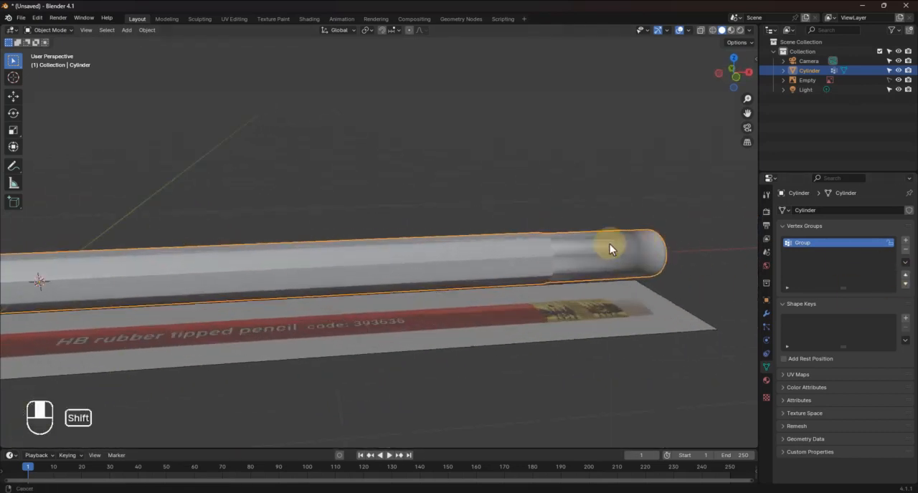
pyautogui.keyDown('shift'); pyautogui.moveTo(609, 244); pyautogui.dragTo(452, 245, button='middle'); pyautogui.keyUp('shift')
pyautogui.scroll(6, 451, 245)
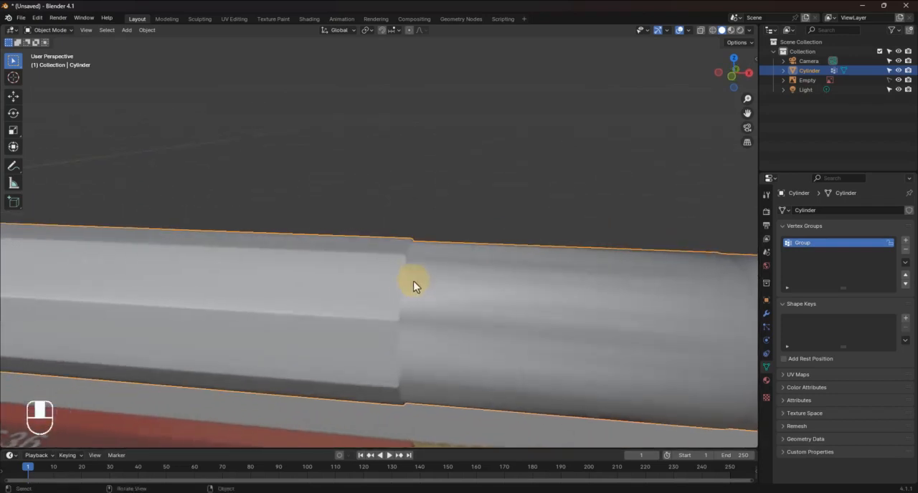
pyautogui.keyDown('shift'); pyautogui.moveTo(447, 298); pyautogui.dragTo(404, 247, button='middle'); pyautogui.keyUp('shift')
# Return to Edit Mode and examine the bevelled mesh at the seam between the body and the ferrule, using edge selection
pyautogui.press('Tab')
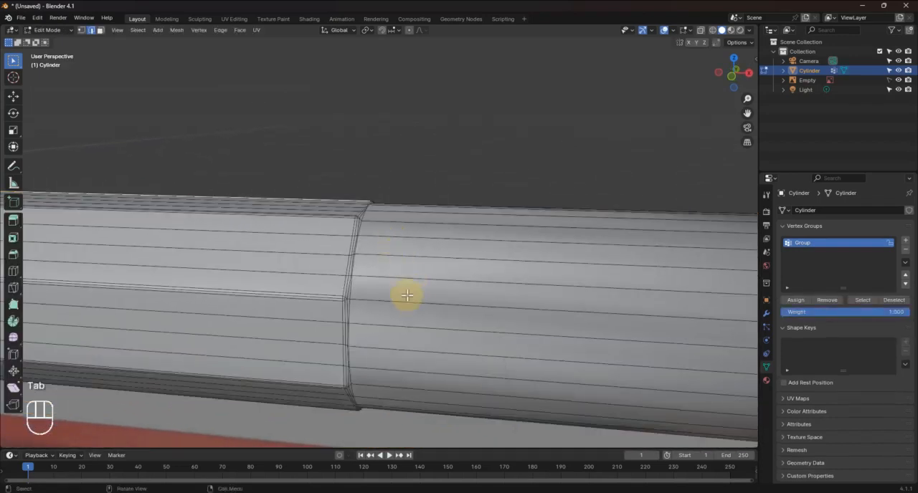
pyautogui.moveTo(406, 297); pyautogui.dragTo(397, 281, button='middle')
pyautogui.scroll(1, 397, 280)
pyautogui.moveTo(357, 312); pyautogui.dragTo(363, 300, button='middle')
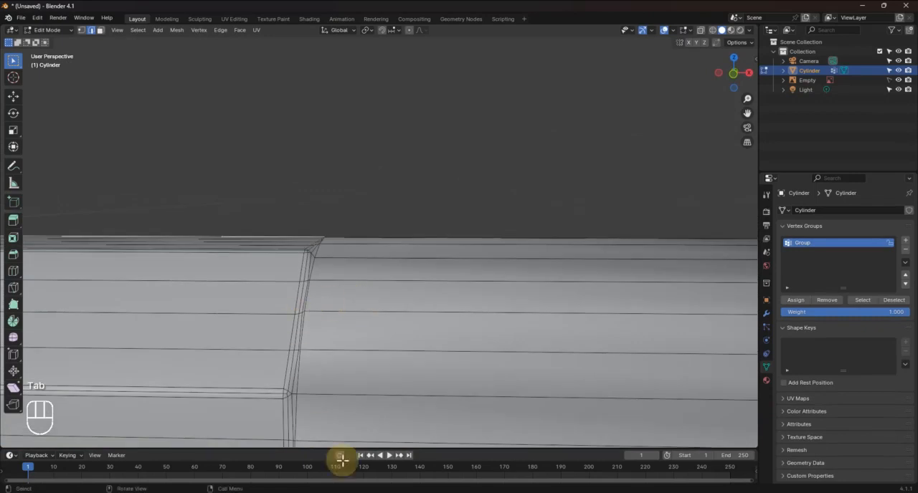
pyautogui.keyDown('shift'); pyautogui.moveTo(372, 380); pyautogui.dragTo(449, 225, button='middle'); pyautogui.keyUp('shift')
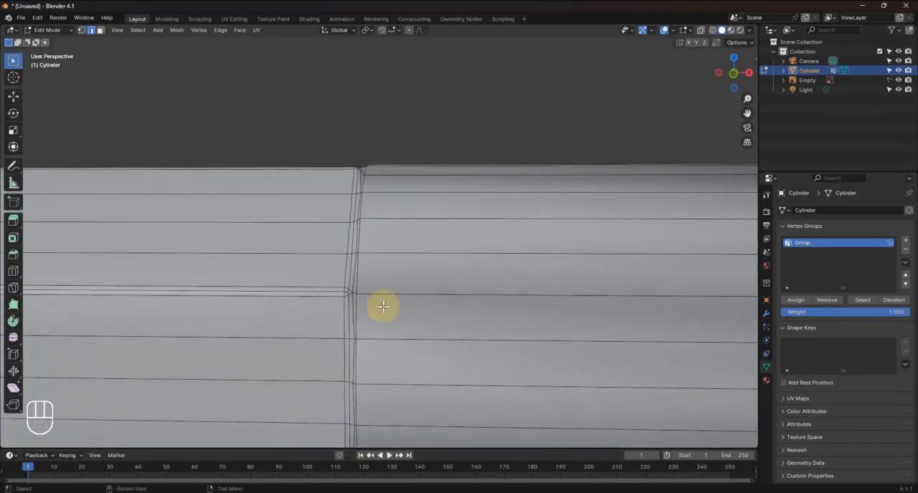
pyautogui.press('a')
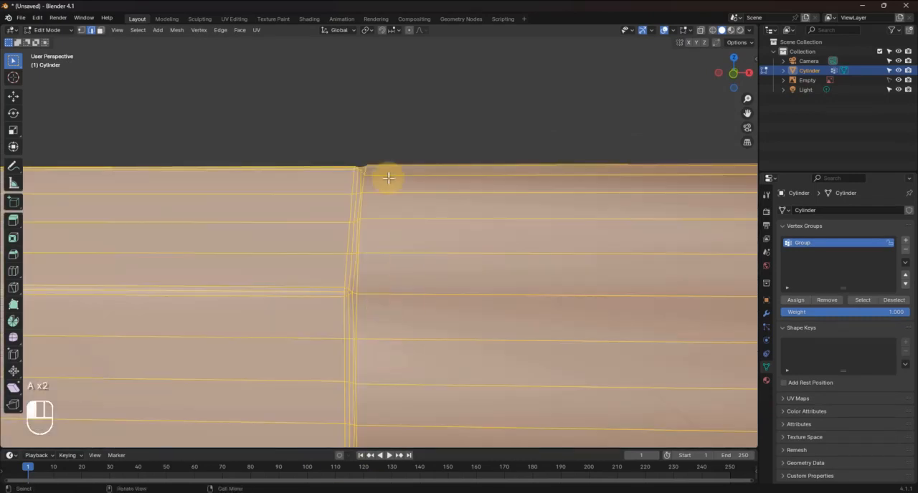
pyautogui.press('a')
pyautogui.press('2')
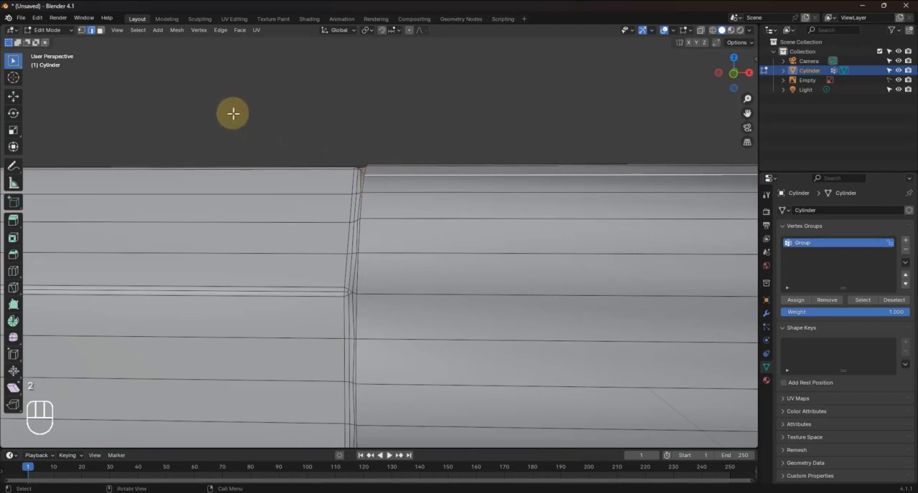
# Box-select the short row of seam vertices just below the bevelled corner, where a lengthwise edge crosses the body-ferrule seam, using vertex selection
pyautogui.moveTo(366, 311)
pyautogui.mouseDown(button='middle')
pyautogui.moveTo(373, 328)
pyautogui.moveTo(361, 303)
pyautogui.mouseUp(button='middle')
pyautogui.scroll(3, 336, 166)
pyautogui.keyDown('shift'); pyautogui.moveTo(433, 308); pyautogui.dragTo(457, 348, button='middle'); pyautogui.keyUp('shift')
pyautogui.scroll(2, 337, 122)
pyautogui.keyDown('shift'); pyautogui.moveTo(416, 285); pyautogui.dragTo(437, 326, button='middle'); pyautogui.keyUp('shift')
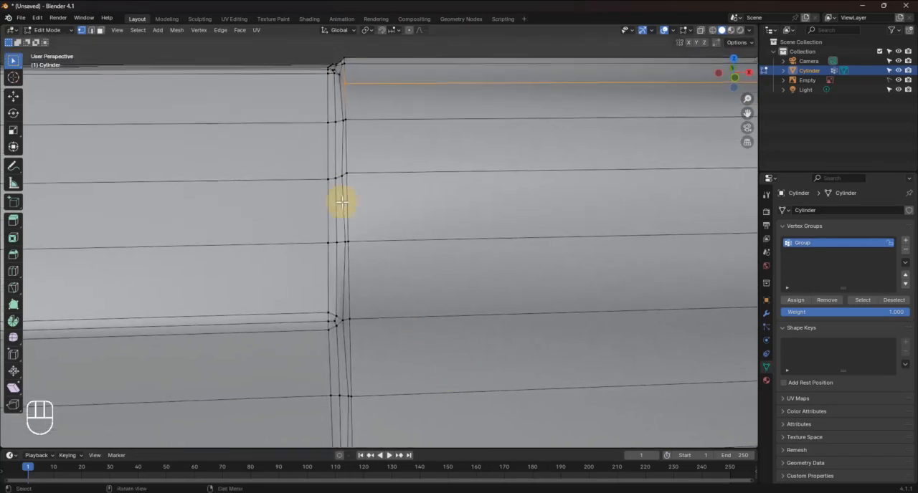
pyautogui.keyDown('alt'); pyautogui.click(377, 137); pyautogui.keyUp('alt')
pyautogui.press('KP_Decimal')
pyautogui.scroll(-6, 378, 138)
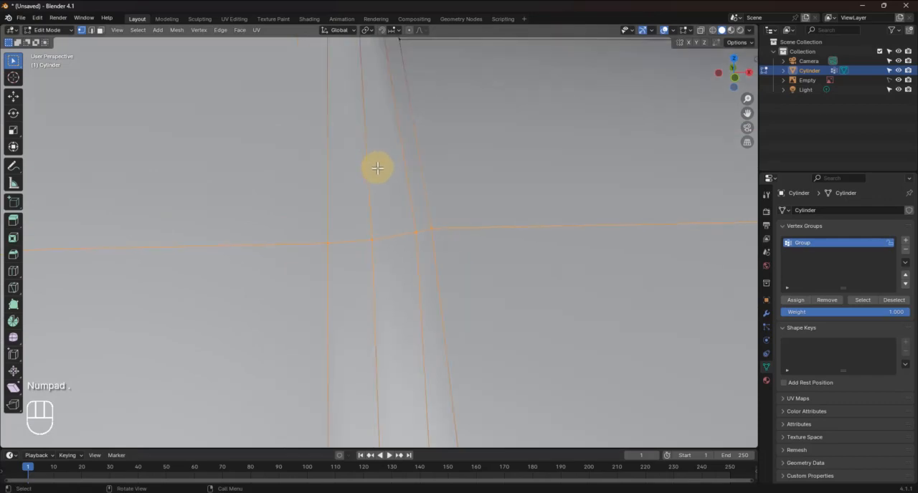
pyautogui.scroll(-9, 383, 178)
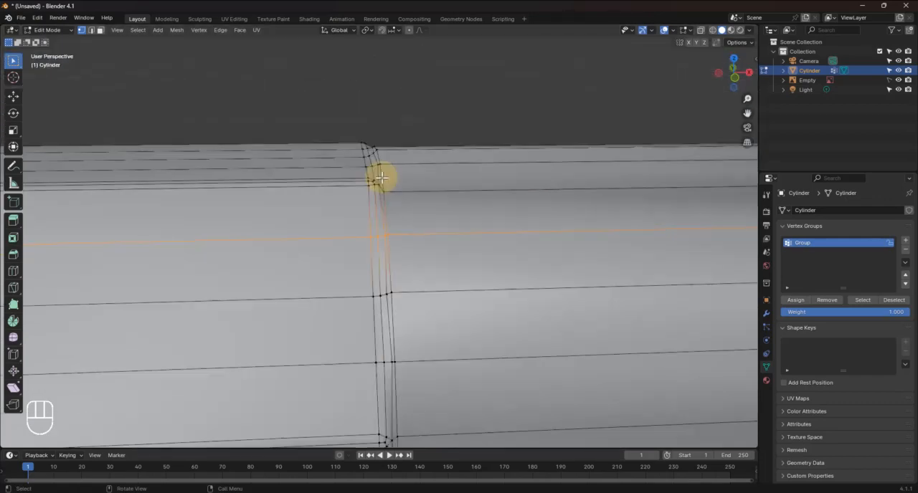
pyautogui.keyDown('shift'); pyautogui.moveTo(383, 226); pyautogui.dragTo(366, 148, button='middle'); pyautogui.keyUp('shift')
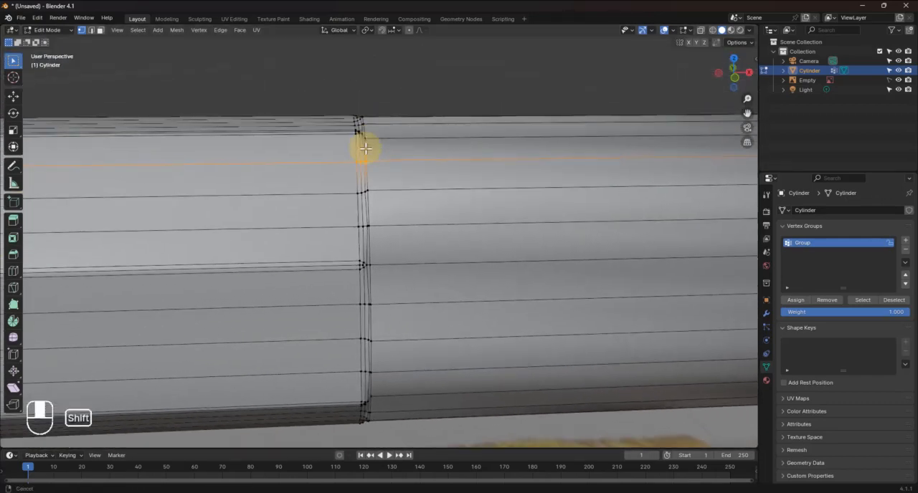
pyautogui.moveTo(428, 195); pyautogui.dragTo(426, 188, button='middle')
pyautogui.moveTo(339, 152); pyautogui.dragTo(383, 165)
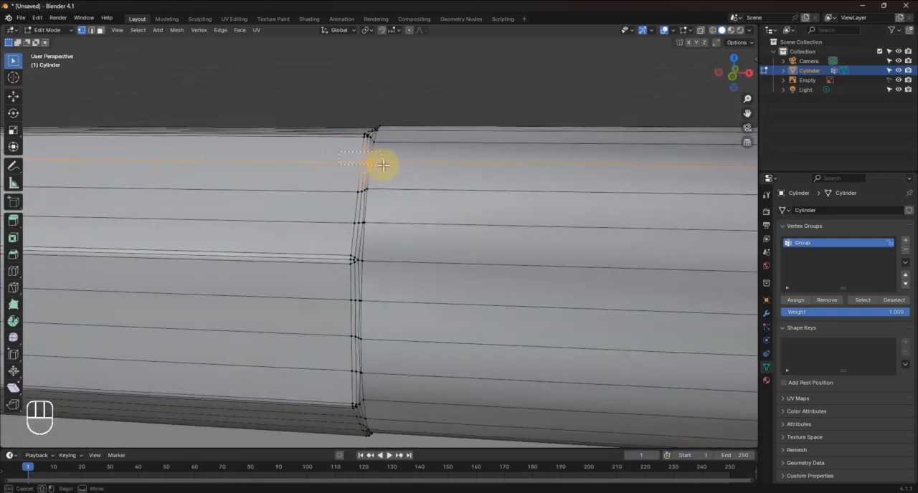
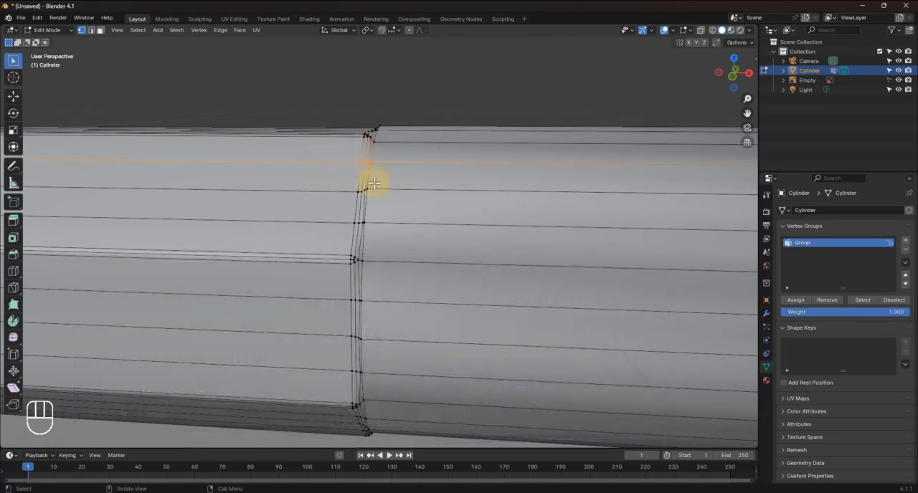
# Merge the ferrule-side vertices at the bevelled corner of the body-ferrule seam into its inner middle vertex, using At Last
pyautogui.scroll(2, 403, 154)
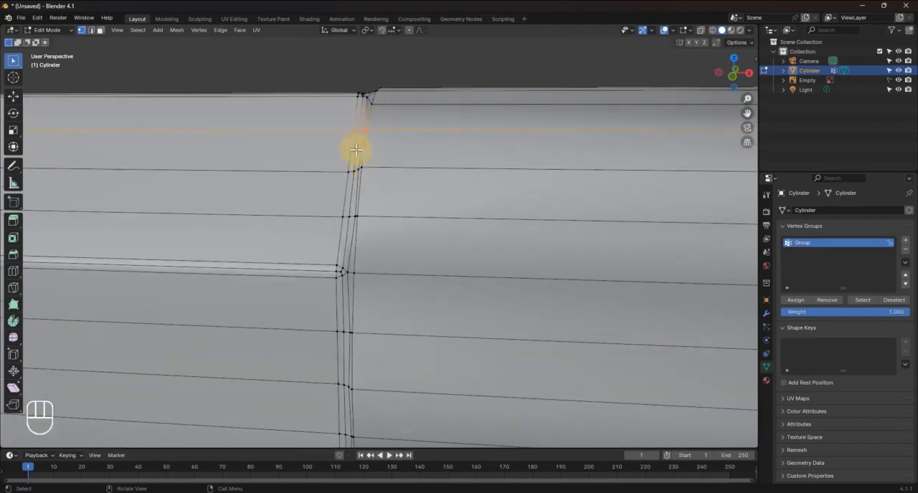
pyautogui.moveTo(370, 164); pyautogui.dragTo(399, 201, button='middle')
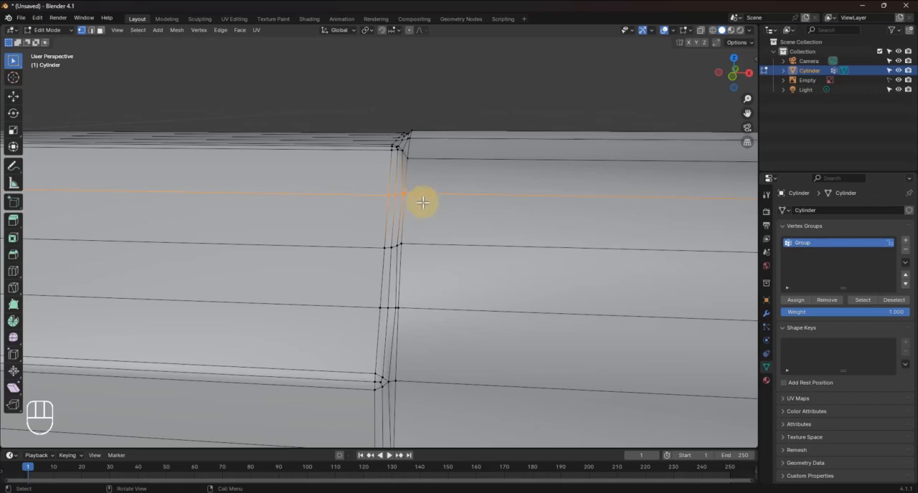
pyautogui.scroll(3, 423, 203)
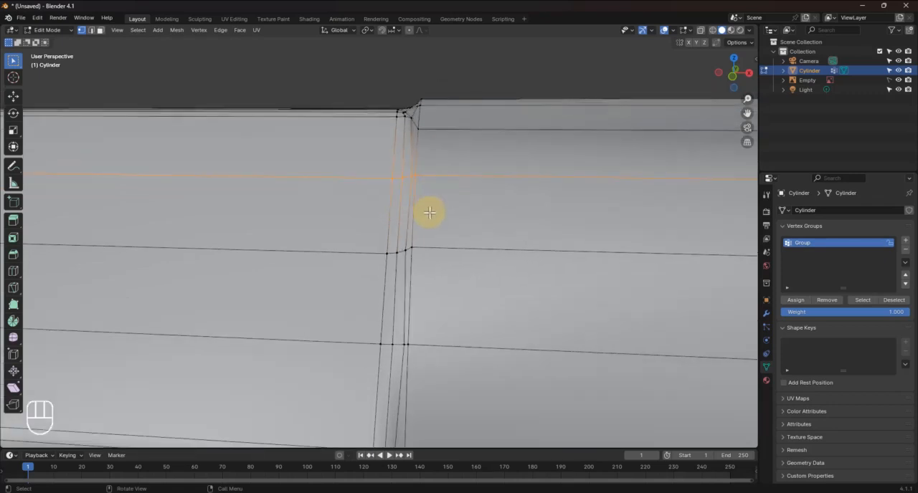
pyautogui.moveTo(431, 196); pyautogui.dragTo(402, 327, button='middle')
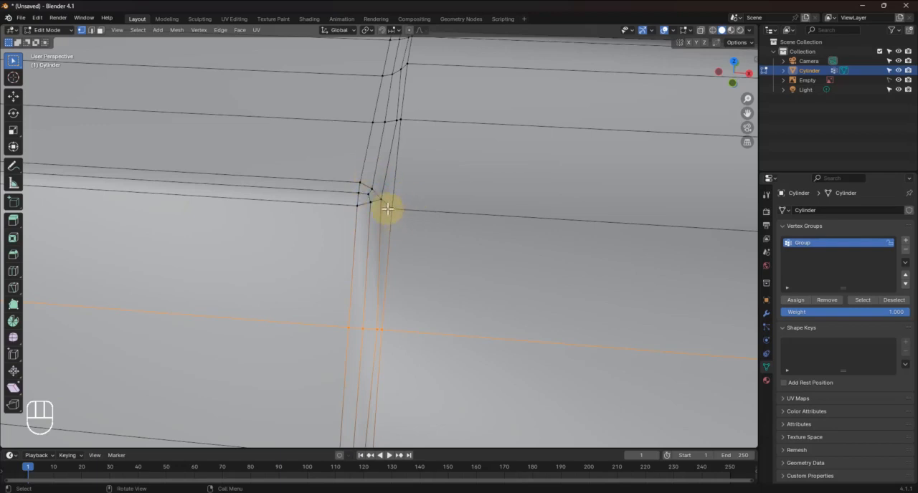
pyautogui.keyDown('alt'); pyautogui.click(387, 208); pyautogui.keyUp('alt')
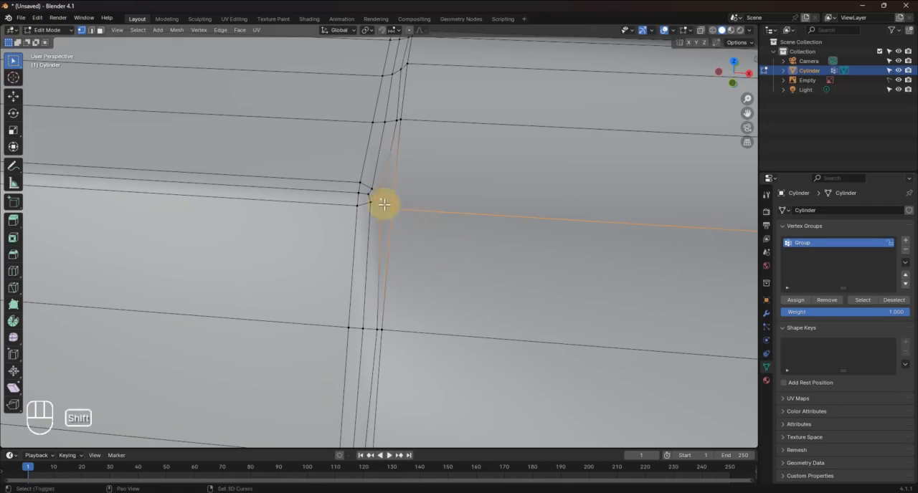
pyautogui.keyDown('shift'); pyautogui.click(374, 188); pyautogui.keyUp('shift')
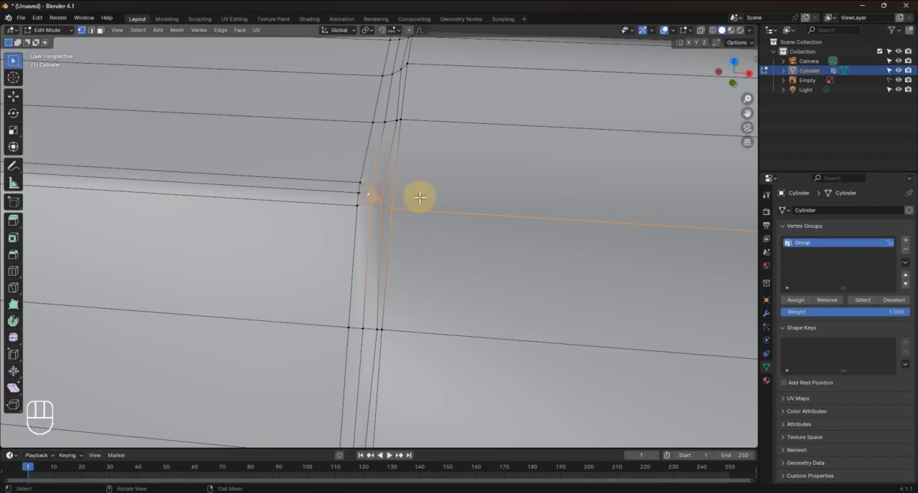
pyautogui.press('m')
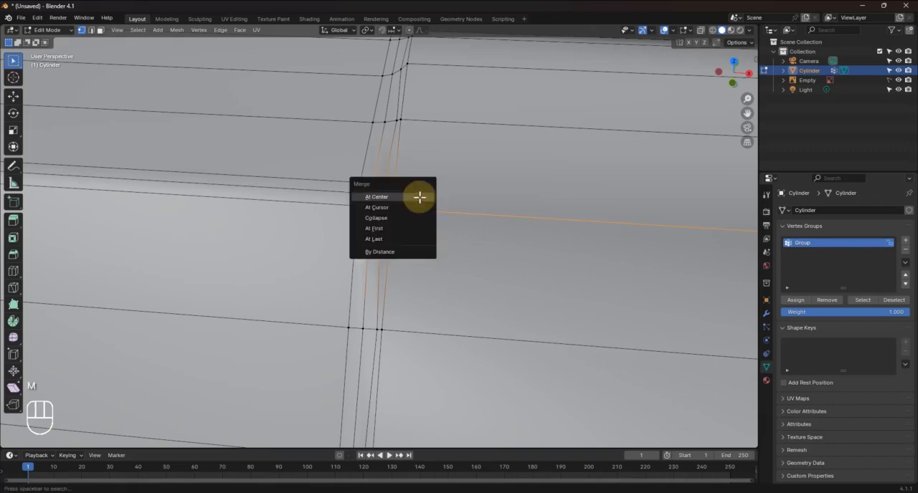
pyautogui.click(385, 238)
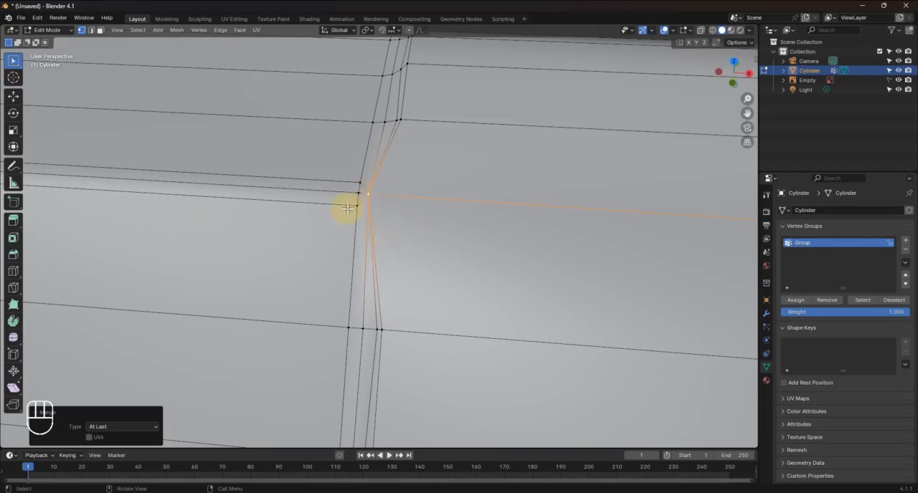
# Merge the three ferrule-side vertices of the first seam row below the merged corner, using At Last
pyautogui.keyDown('shift'); pyautogui.moveTo(395, 213); pyautogui.dragTo(402, 231, button='middle'); pyautogui.keyUp('shift')
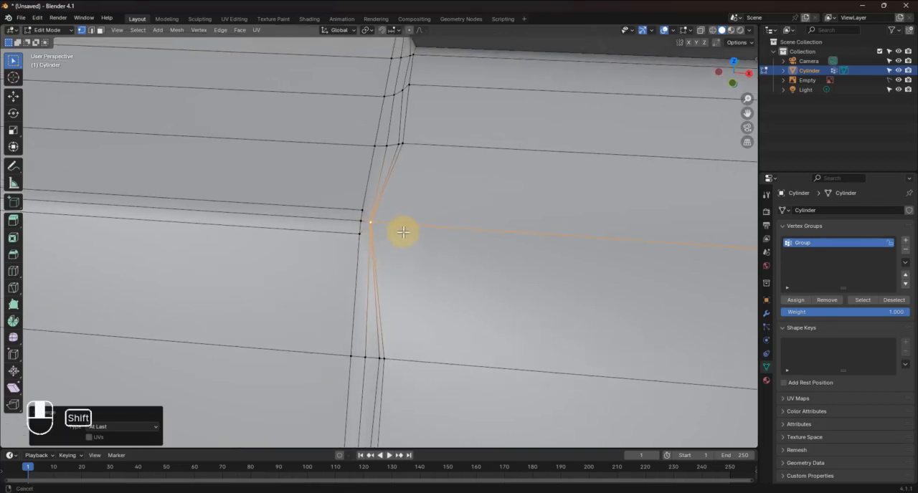
pyautogui.moveTo(426, 345); pyautogui.dragTo(392, 229, button='middle')
pyautogui.click(377, 225)
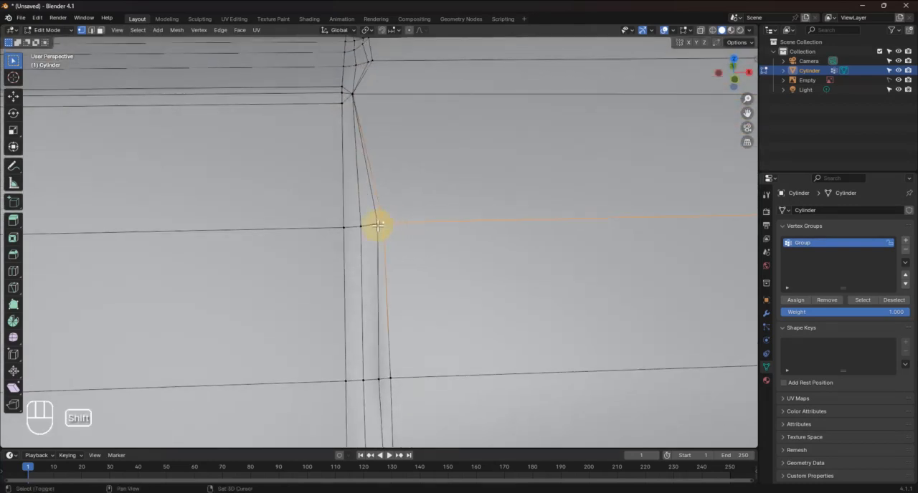
pyautogui.press('m')
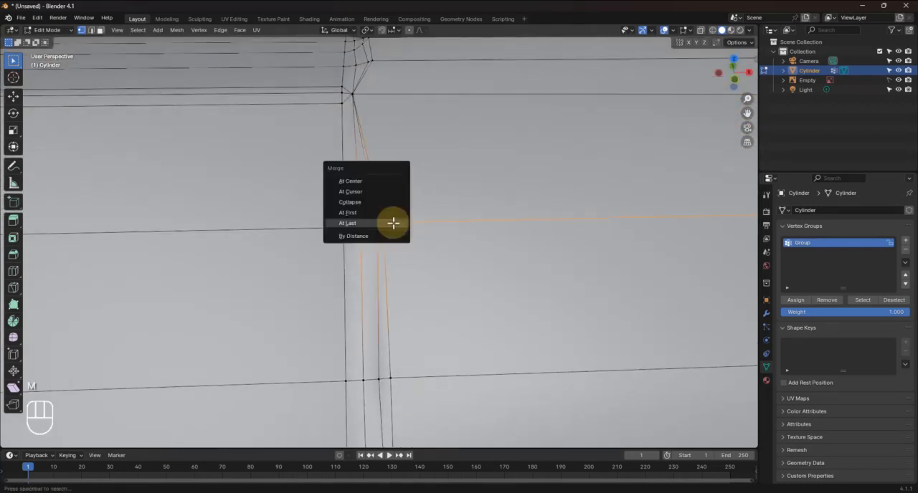
pyautogui.click(393, 223)
# Merge the three ferrule-side vertices in each of the following two seam rows At Last, up to the next bevelled corner
pyautogui.keyDown('shift'); pyautogui.moveTo(407, 315); pyautogui.dragTo(426, 372, button='middle'); pyautogui.keyUp('shift')
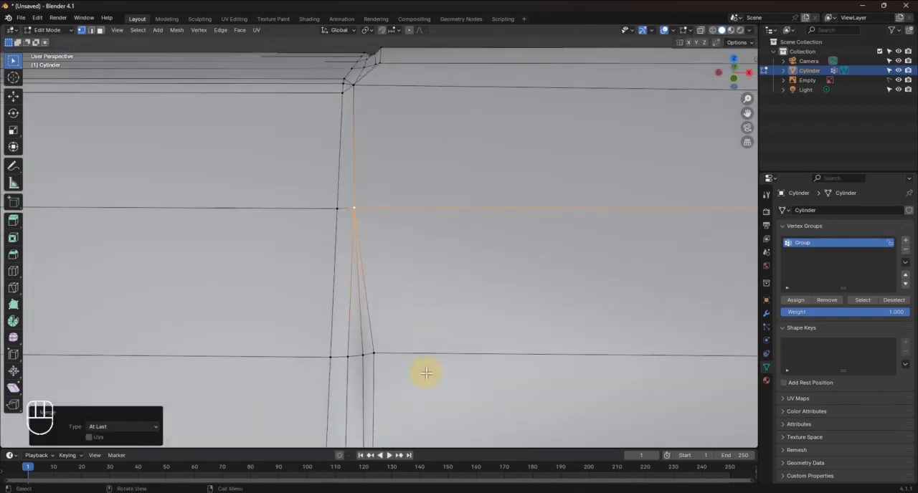
pyautogui.click(364, 354)
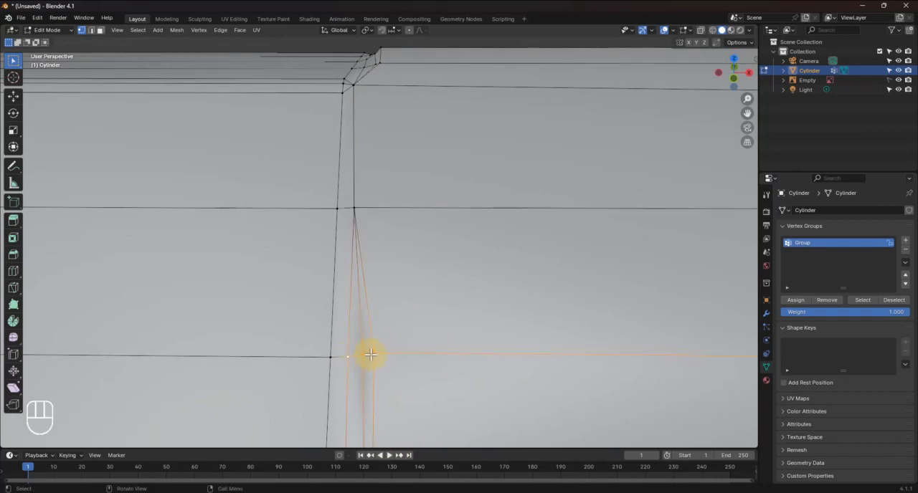
pyautogui.press('m')
pyautogui.click(370, 356)
pyautogui.keyDown('shift'); pyautogui.moveTo(382, 361); pyautogui.dragTo(394, 139, button='middle'); pyautogui.keyUp('shift')
pyautogui.click(385, 296)
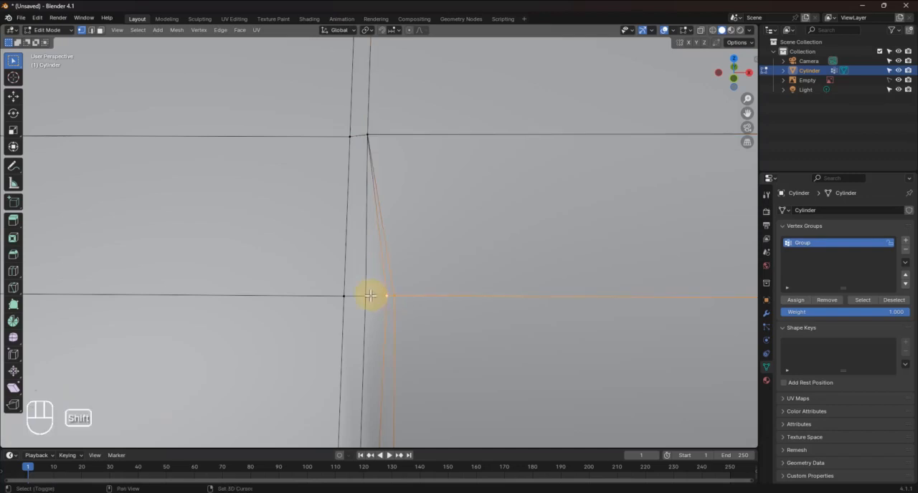
pyautogui.press('m')
pyautogui.click(375, 298)
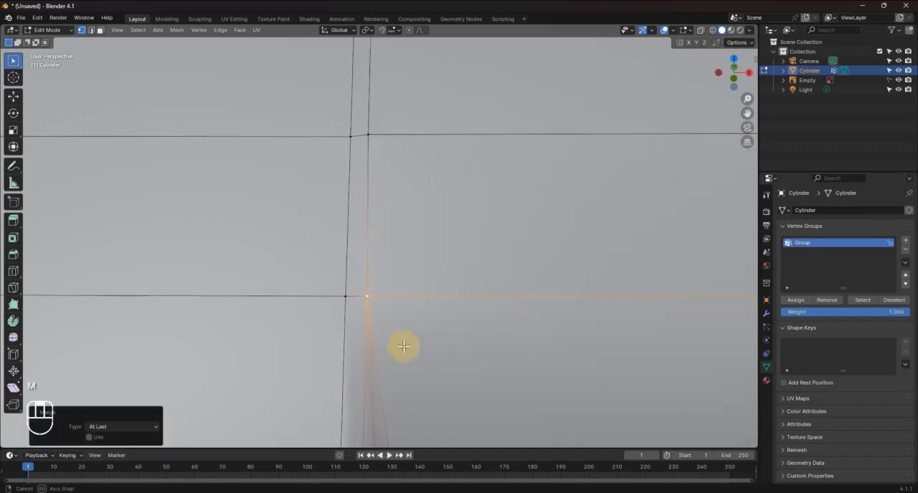
# Merge the ferrule-side vertex cluster at the second bevelled corner into its middle vertex, using At Last
pyautogui.moveTo(404, 346); pyautogui.dragTo(404, 324, button='middle')
pyautogui.click(416, 303)
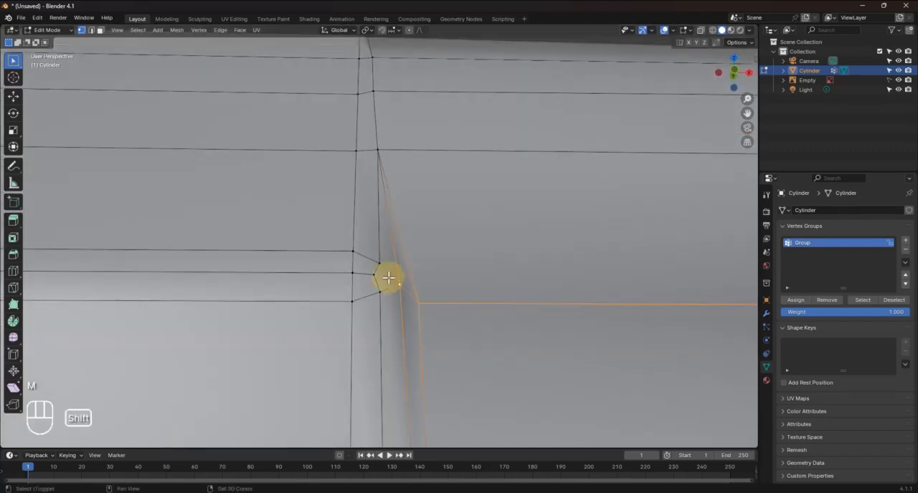
pyautogui.keyDown('shift'); pyautogui.click(379, 264); pyautogui.keyUp('shift')
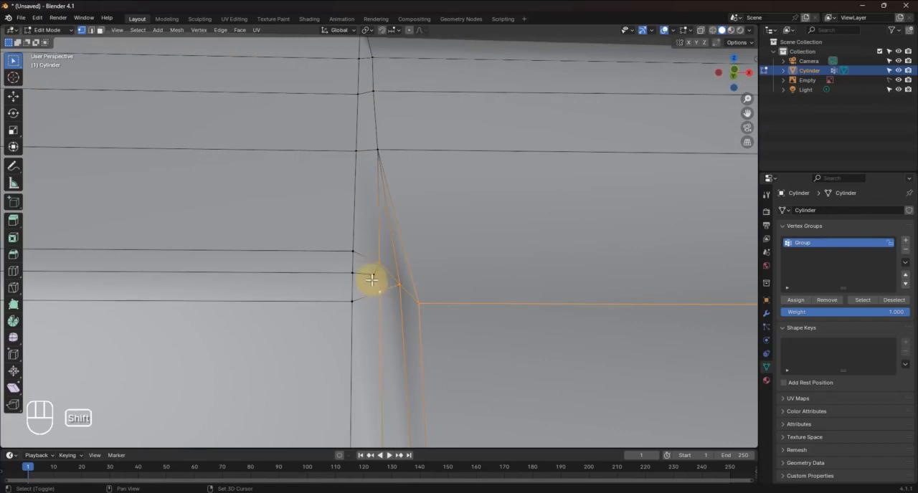
pyautogui.keyDown('shift'); pyautogui.click(374, 273); pyautogui.keyUp('shift')
pyautogui.press('m')
pyautogui.click(427, 306)
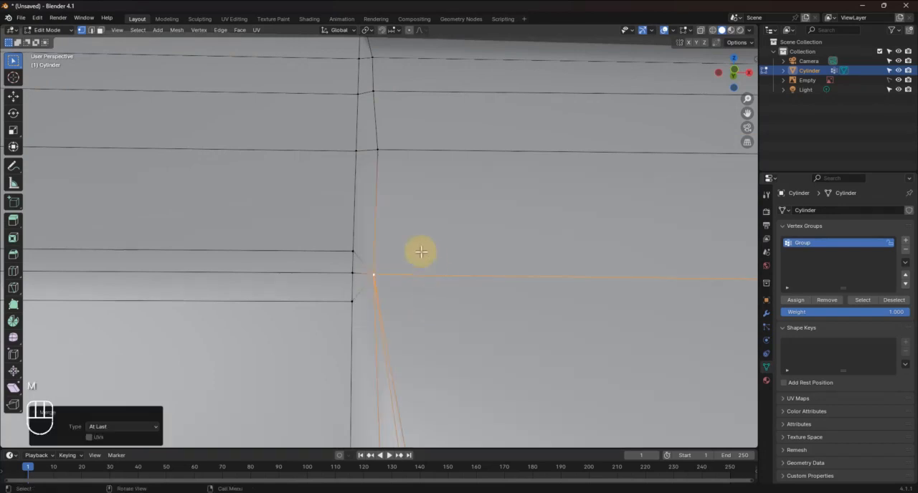
# Merge the three ferrule-side vertices of the first seam row below the second corner At Last
pyautogui.scroll(-1, 400, 307)
pyautogui.moveTo(399, 307); pyautogui.dragTo(426, 309, button='middle')
pyautogui.keyDown('shift'); pyautogui.click(403, 277); pyautogui.keyUp('shift')
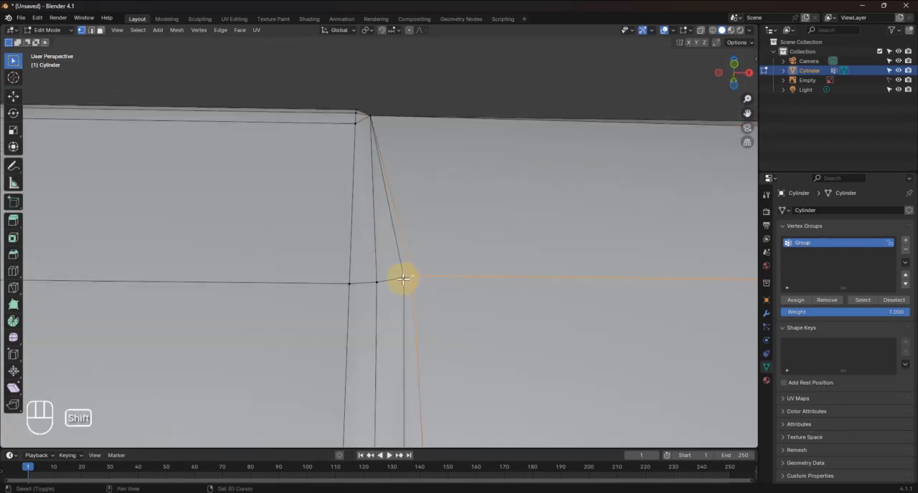
pyautogui.keyDown('shift'); pyautogui.click(378, 283); pyautogui.keyUp('shift')
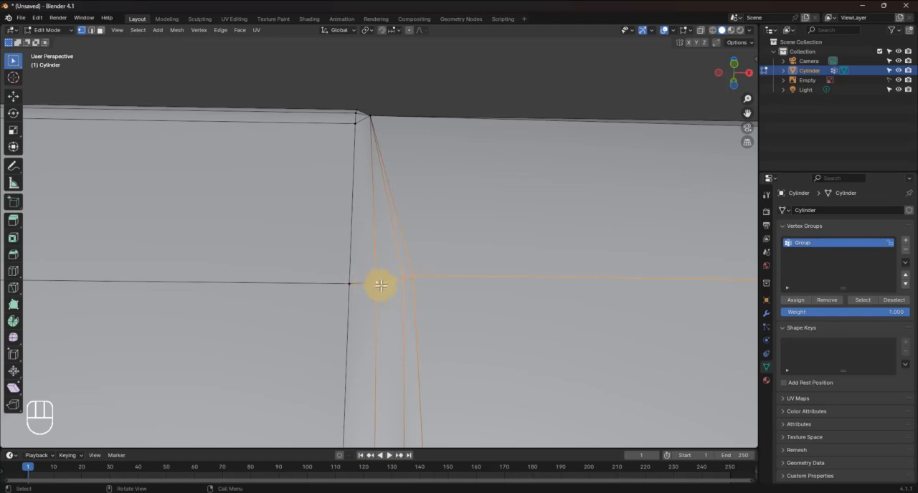
pyautogui.press('m')
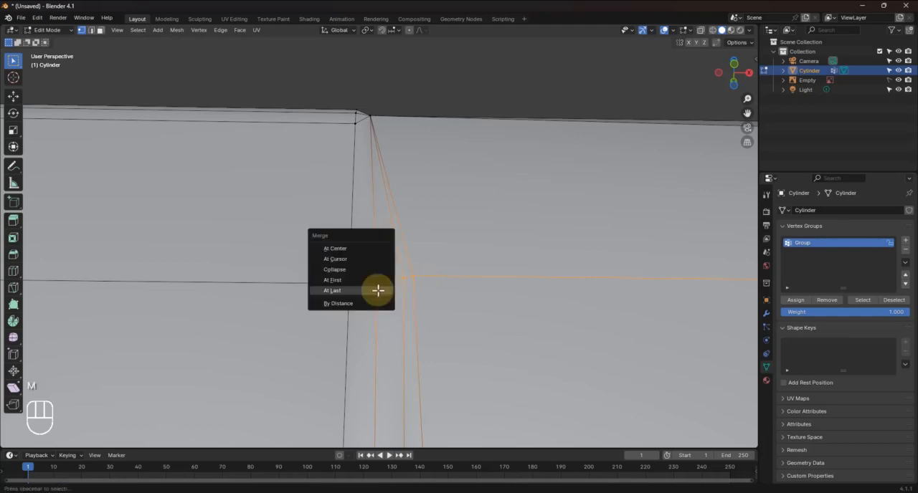
pyautogui.click(337, 291)
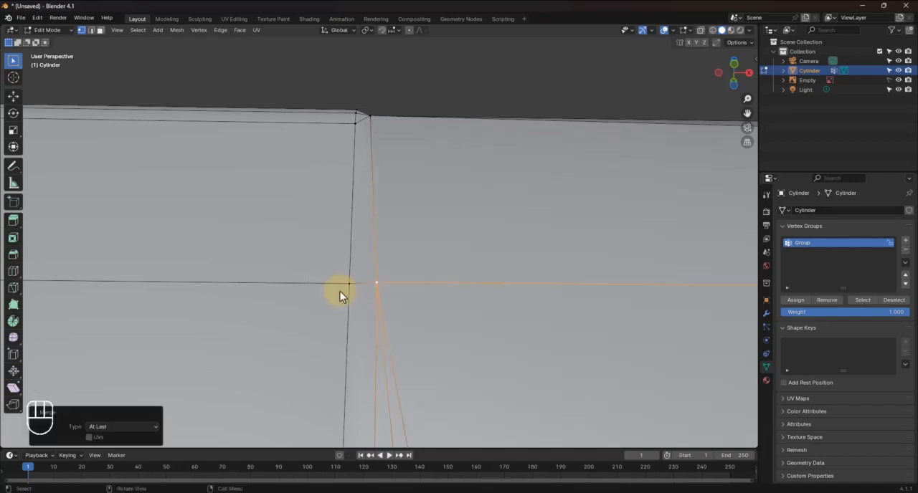
# Merge the ferrule-side vertices of the remaining two seam rows before the third bevelled corner, each row At Last
pyautogui.keyDown('shift'); pyautogui.moveTo(431, 328); pyautogui.dragTo(422, 248, button='middle'); pyautogui.keyUp('shift')
pyautogui.click(396, 210)
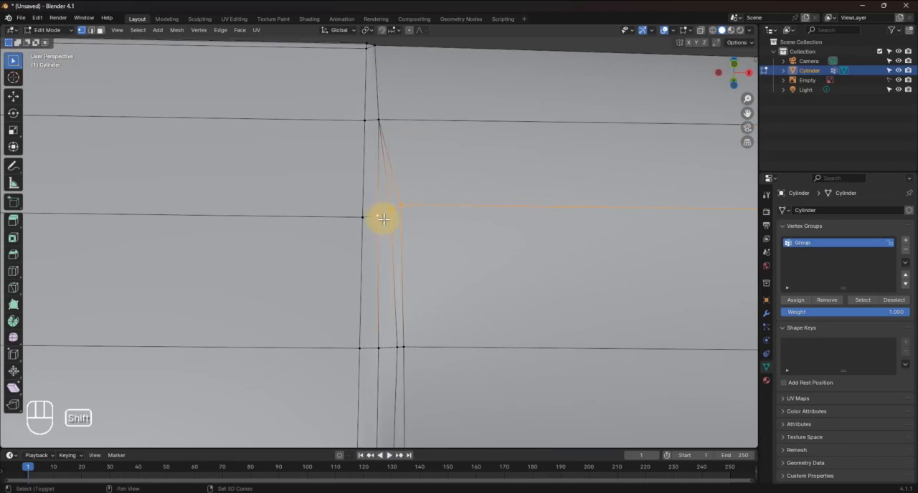
pyautogui.press('m')
pyautogui.click(384, 220)
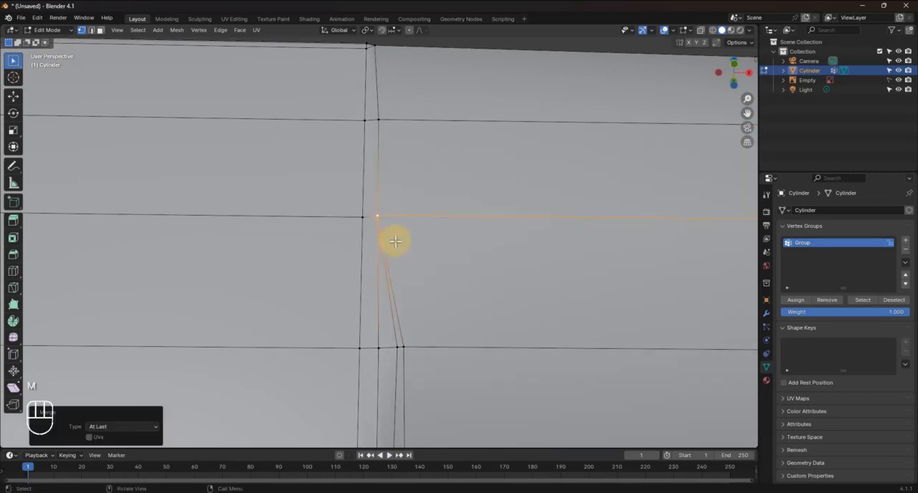
pyautogui.keyDown('shift'); pyautogui.moveTo(430, 300); pyautogui.dragTo(442, 196, button='middle'); pyautogui.keyUp('shift')
pyautogui.keyDown('shift'); pyautogui.click(417, 147); pyautogui.keyUp('shift')
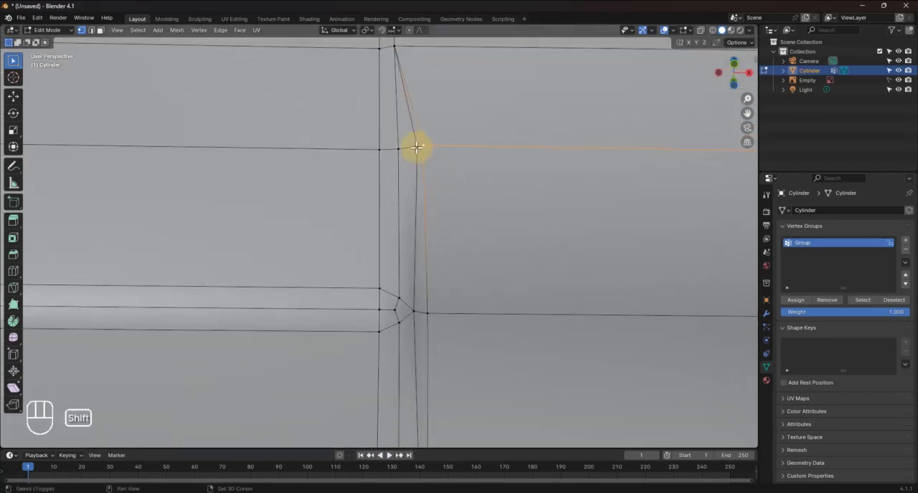
pyautogui.press('m')
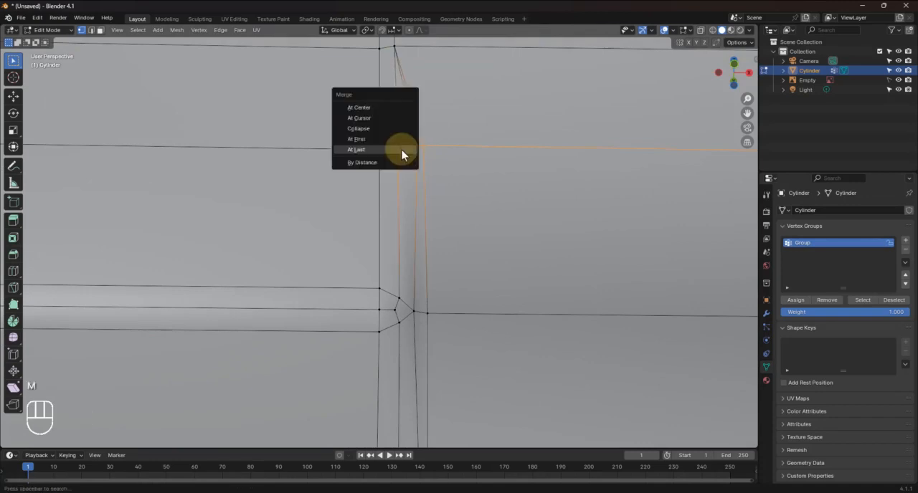
pyautogui.click(404, 153)
# Merge the ferrule-side vertices around the third bevelled corner into the middle bevel vertex, using At Last
pyautogui.click(417, 314)
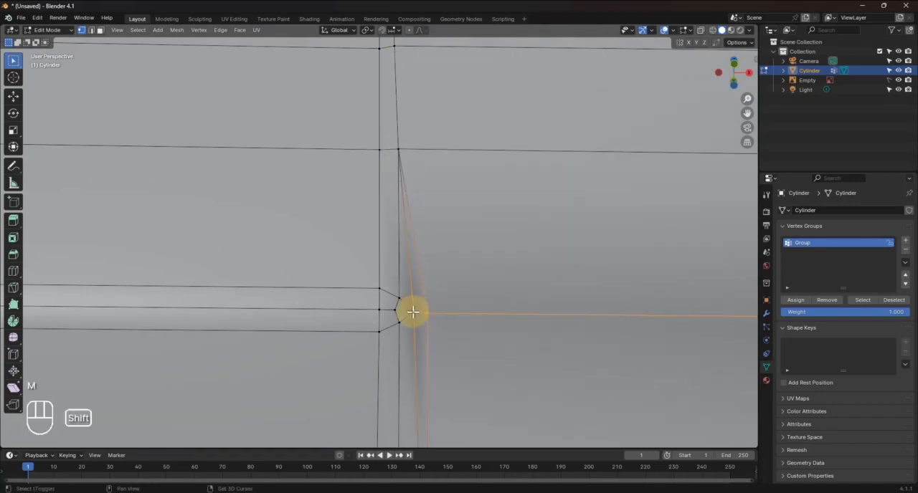
pyautogui.keyDown('shift'); pyautogui.click(398, 307); pyautogui.keyUp('shift')
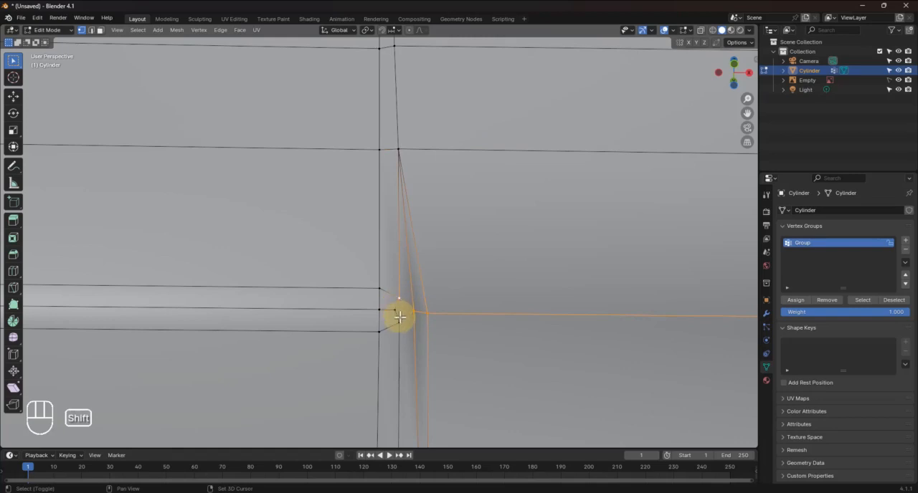
pyautogui.keyDown('shift'); pyautogui.click(399, 315); pyautogui.keyUp('shift')
pyautogui.keyDown('shift'); pyautogui.click(397, 309); pyautogui.keyUp('shift')
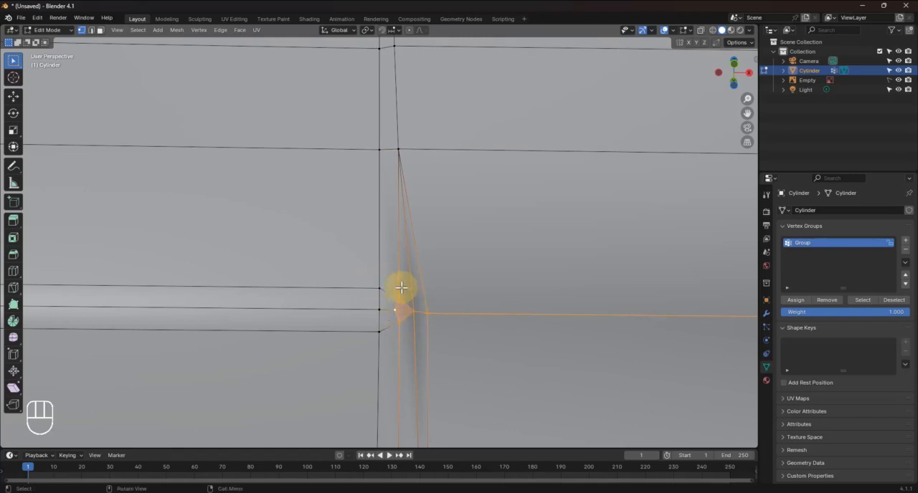
pyautogui.press('m')
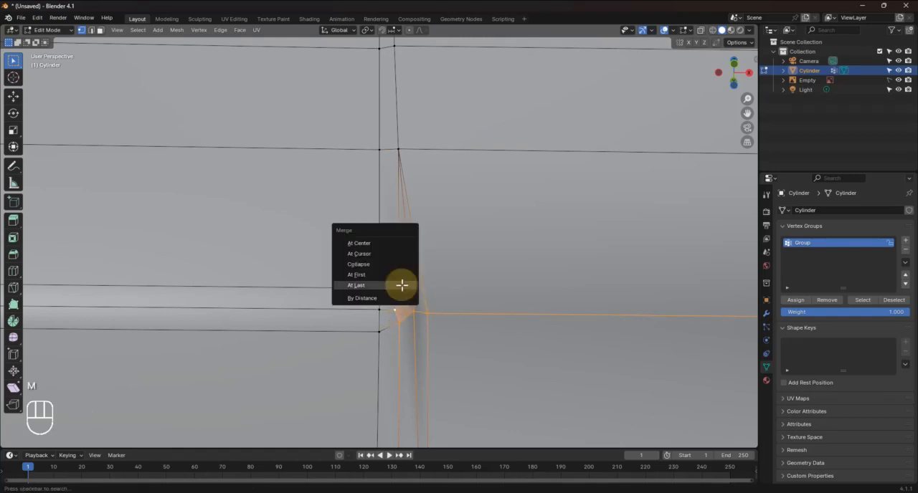
pyautogui.click(401, 286)
# Merge the ferrule-side vertices in each of the three seam rows between the third and fourth bevelled corners
pyautogui.moveTo(448, 359); pyautogui.dragTo(441, 340, button='middle')
pyautogui.click(420, 253)
pyautogui.keyDown('shift'); pyautogui.click(399, 254); pyautogui.keyUp('shift')
pyautogui.press('m')
pyautogui.click(396, 256)
pyautogui.click(424, 158)
pyautogui.keyDown('shift'); pyautogui.click(391, 174); pyautogui.keyUp('shift')
pyautogui.press('m')
pyautogui.click(414, 132)
pyautogui.keyDown('shift'); pyautogui.click(380, 137); pyautogui.keyUp('shift')
pyautogui.press('m')
# Merge the ferrule-side vertex cluster at the fourth bevelled corner into its middle vertex
pyautogui.keyDown('shift'); pyautogui.click(383, 266); pyautogui.keyUp('shift')
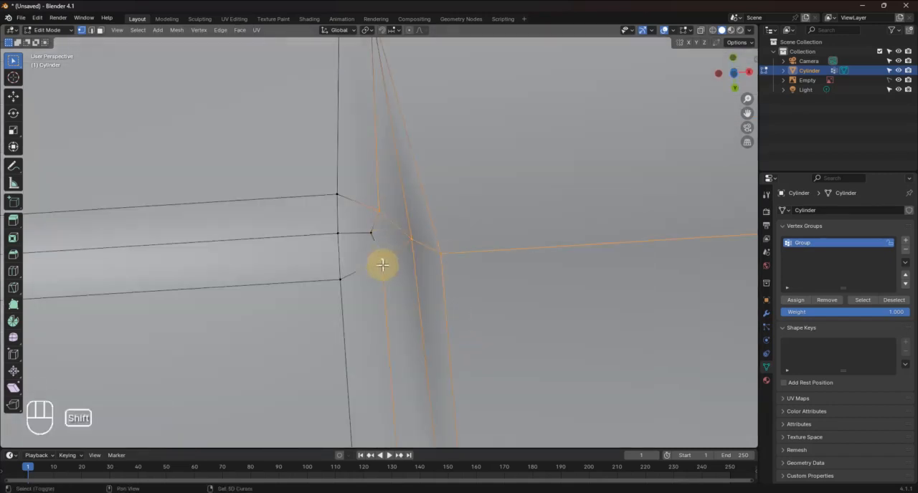
pyautogui.keyDown('shift'); pyautogui.click(371, 235); pyautogui.keyUp('shift')
pyautogui.press('m')
pyautogui.click(389, 240)
# Merge the ferrule-side vertices row by row in the three seam rows past the fourth bevelled corner
pyautogui.click(500, 263)
pyautogui.keyDown('shift'); pyautogui.click(485, 264); pyautogui.keyUp('shift')
pyautogui.press('m')
pyautogui.moveTo(442, 297); pyautogui.dragTo(439, 272, button='middle')
pyautogui.click(399, 309)
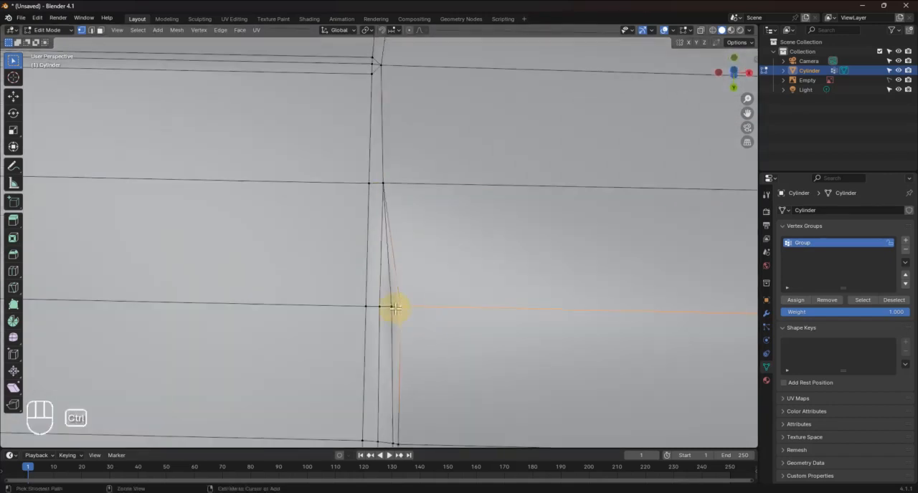
pyautogui.keyDown('ctrl'); pyautogui.click(379, 307); pyautogui.keyUp('ctrl')
pyautogui.press('m')
pyautogui.moveTo(413, 377); pyautogui.dragTo(410, 352, button='middle')
pyautogui.click(396, 231)
pyautogui.keyDown('ctrl'); pyautogui.click(378, 231); pyautogui.keyUp('ctrl')
pyautogui.press('m')
# Merge the ferrule-side vertices at the fifth bevelled corner into the middle bevel vertex
pyautogui.click(397, 377)
pyautogui.keyDown('ctrl'); pyautogui.click(374, 379); pyautogui.keyUp('ctrl')
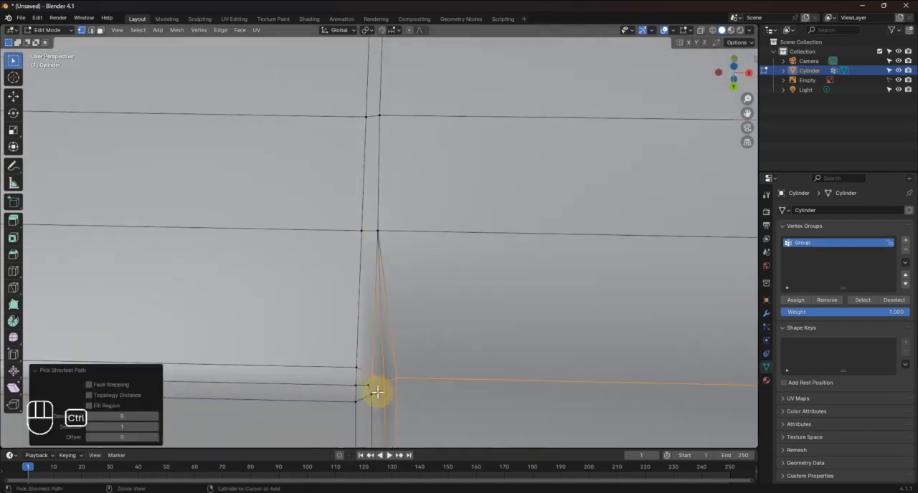
pyautogui.keyDown('shift'); pyautogui.click(369, 392); pyautogui.keyUp('shift')
pyautogui.press('m')
# Merge the ferrule-side vertices in each of the three seam rows between the fifth and sixth bevelled corners
pyautogui.moveTo(413, 391); pyautogui.dragTo(380, 322, button='middle')
pyautogui.click(389, 145)
pyautogui.keyDown('ctrl'); pyautogui.click(369, 148); pyautogui.keyUp('ctrl')
pyautogui.press('m')
pyautogui.click(387, 304)
pyautogui.keyDown('ctrl'); pyautogui.click(365, 304); pyautogui.keyUp('ctrl')
pyautogui.press('m')
pyautogui.click(364, 179)
pyautogui.keyDown('ctrl'); pyautogui.click(351, 179); pyautogui.keyUp('ctrl')
pyautogui.press('m')
# Merge the sixth corner's ferrule-side vertices and move the merged vertex about -0.0005 m in Y and -0.0009 m in Z
pyautogui.click(366, 348)
pyautogui.keyDown('ctrl'); pyautogui.click(338, 359); pyautogui.keyUp('ctrl')
pyautogui.click(335, 367)
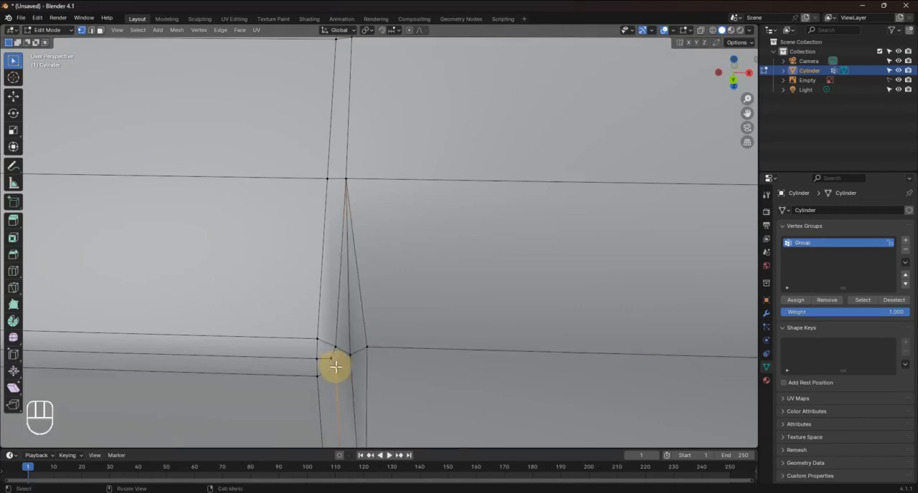
pyautogui.click(367, 348)
pyautogui.keyDown('ctrl'); pyautogui.click(336, 361); pyautogui.keyUp('ctrl')
pyautogui.press('m')
pyautogui.press('g')
pyautogui.click(370, 359)
pyautogui.moveTo(411, 288); pyautogui.dragTo(410, 259, button='middle')
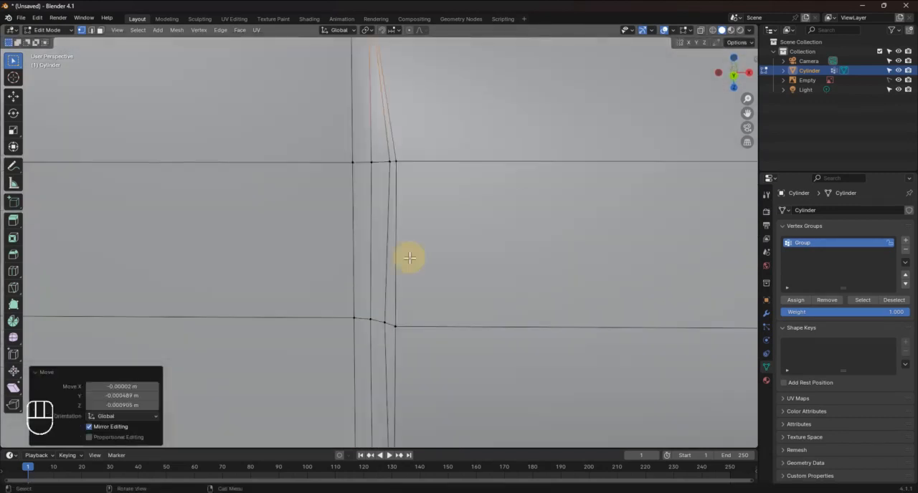
# Merge the ferrule-side vertices at last into the seam vertex in the rows just past the sixth bevelled corner
pyautogui.click(395, 162)
pyautogui.keyDown('ctrl'); pyautogui.click(371, 162); pyautogui.keyUp('ctrl')
pyautogui.press('m')
pyautogui.click(379, 170)
pyautogui.moveTo(373, 322); pyautogui.dragTo(383, 252, button='middle')
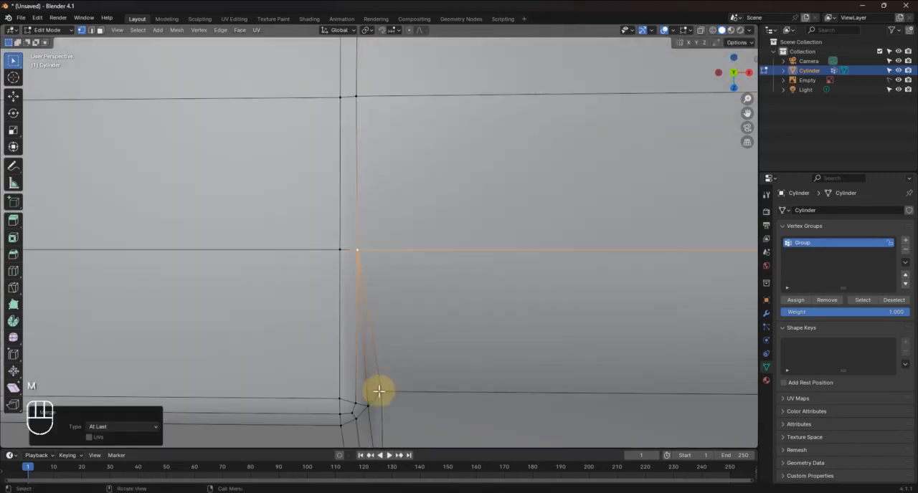
# Merge the ferrule-side vertices row by row in the remaining seam rows until reaching the already merged bevelled corner
pyautogui.moveTo(379, 391); pyautogui.dragTo(383, 322, button='middle')
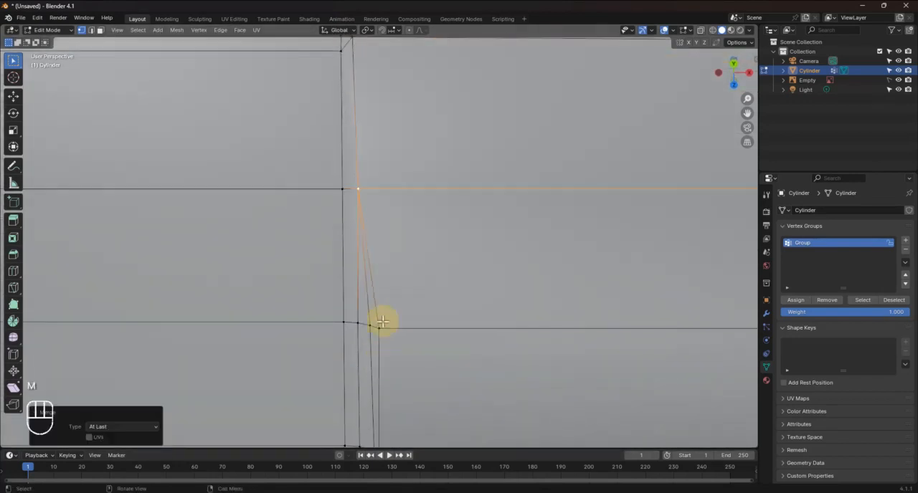
pyautogui.click(380, 328)
pyautogui.keyDown('ctrl'); pyautogui.click(358, 324); pyautogui.keyUp('ctrl')
pyautogui.press('m')
pyautogui.moveTo(383, 358); pyautogui.dragTo(369, 276, button='middle')
pyautogui.click(353, 172)
pyautogui.press('m')
pyautogui.click(363, 313)
pyautogui.moveTo(353, 373)
pyautogui.mouseDown(button='middle')
pyautogui.moveTo(353, 284)
pyautogui.moveTo(368, 365)
pyautogui.mouseUp(button='middle')
pyautogui.press('m')
pyautogui.click(351, 261)
pyautogui.press('m')
pyautogui.click(357, 361)
pyautogui.press('m')
pyautogui.click(367, 212)
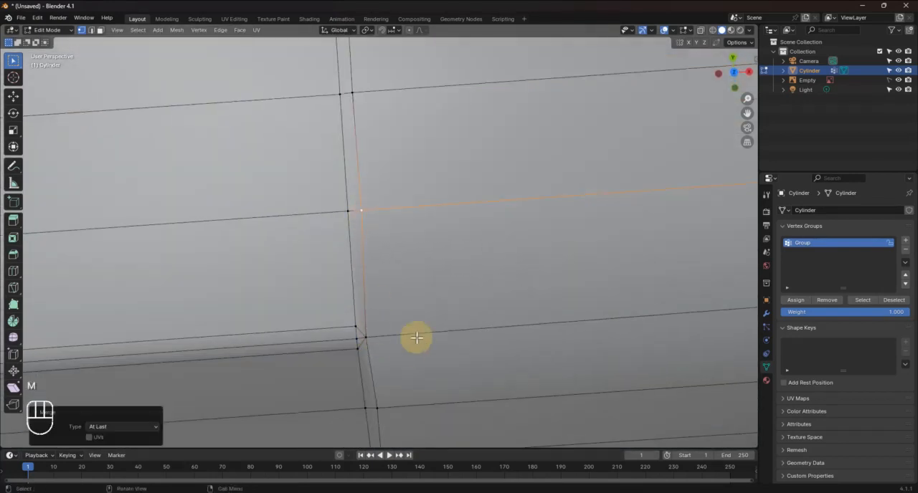
# Add a loop cut around the ferrule and slide it close to the body seam with a factor of about 0.986
pyautogui.scroll(-4, 417, 338)
pyautogui.moveTo(427, 330); pyautogui.dragTo(366, 294, button='middle')
pyautogui.scroll(4, 347, 287)
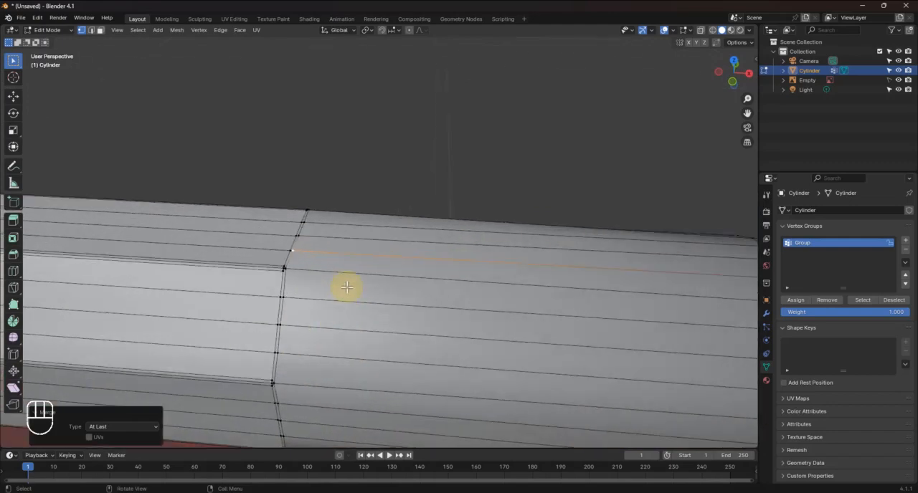
pyautogui.keyDown('shift'); pyautogui.moveTo(361, 352); pyautogui.dragTo(395, 277, button='middle'); pyautogui.keyUp('shift')
pyautogui.moveTo(381, 248); pyautogui.dragTo(457, 228, button='middle')
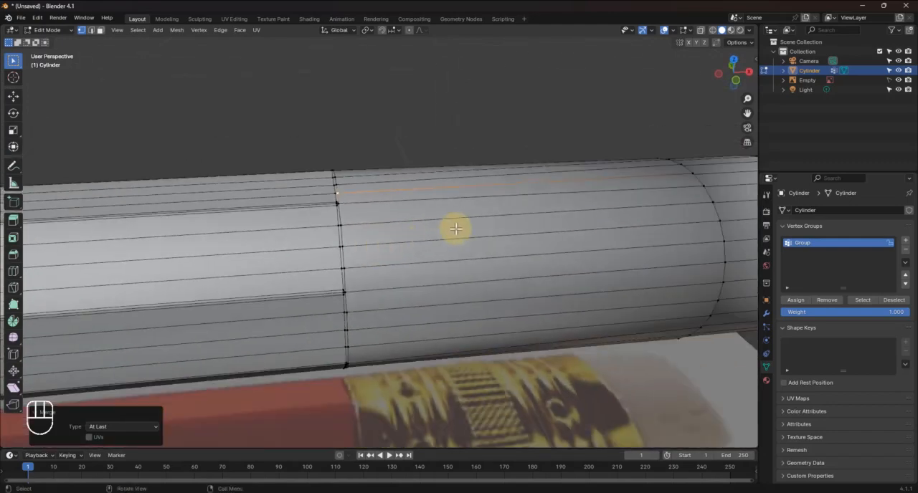
pyautogui.hotkey('ctrl', 'r')
pyautogui.click(455, 230)
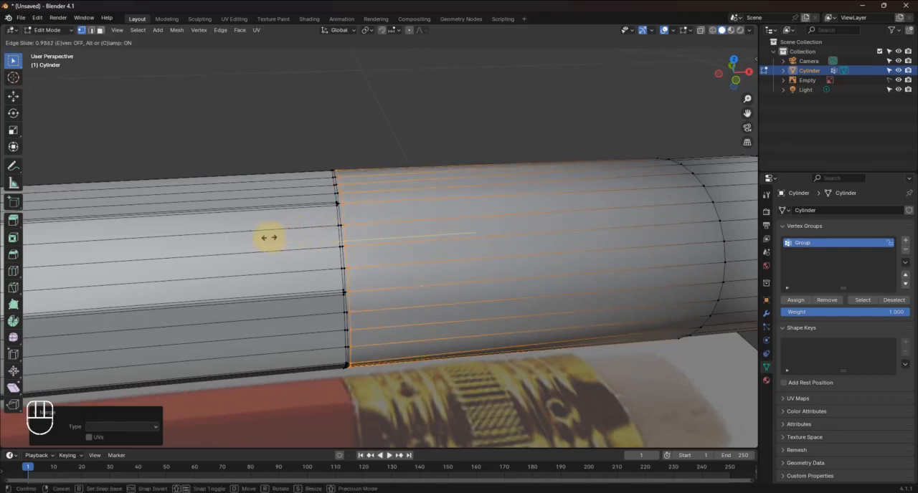
pyautogui.click(269, 237)
# Add one loop cut on each side of the ferrule-eraser edge, the ferrule one close to the edge and the eraser one at factor 0.948
pyautogui.moveTo(543, 174); pyautogui.dragTo(359, 241, button='middle')
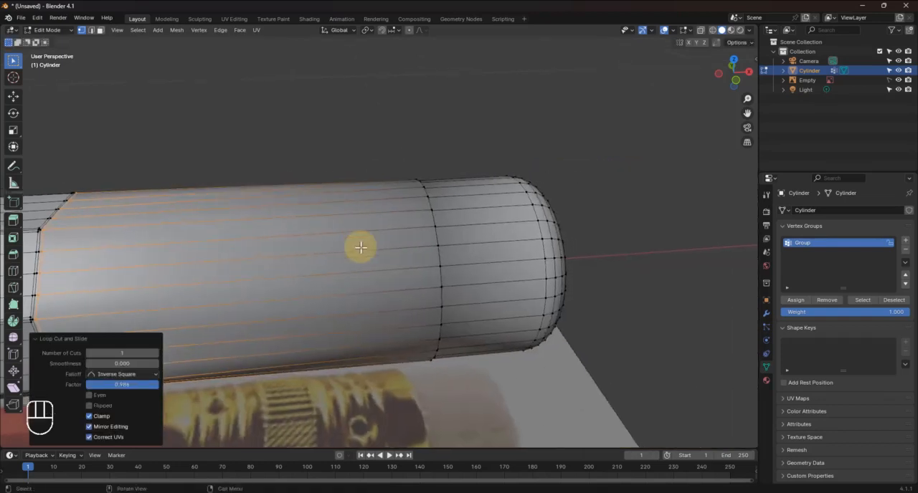
pyautogui.hotkey('ctrl', 'r')
pyautogui.click(370, 266)
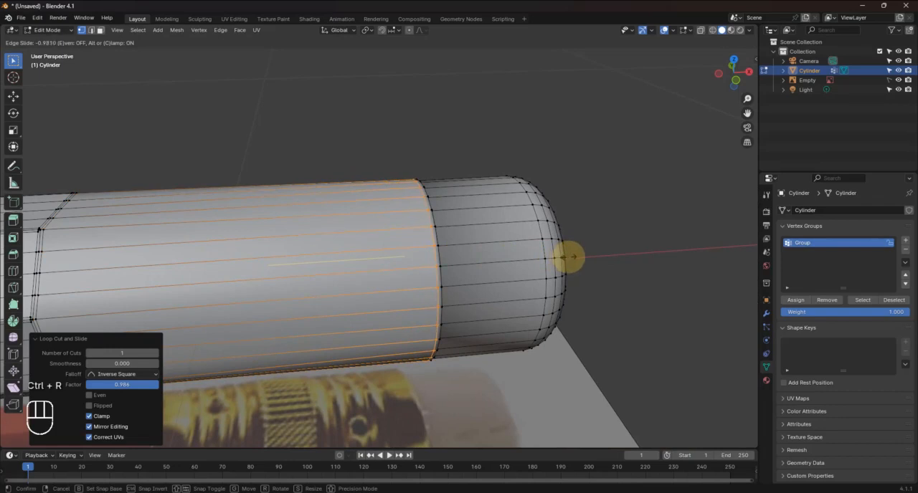
pyautogui.click(569, 257)
pyautogui.moveTo(502, 266); pyautogui.dragTo(498, 246, button='middle')
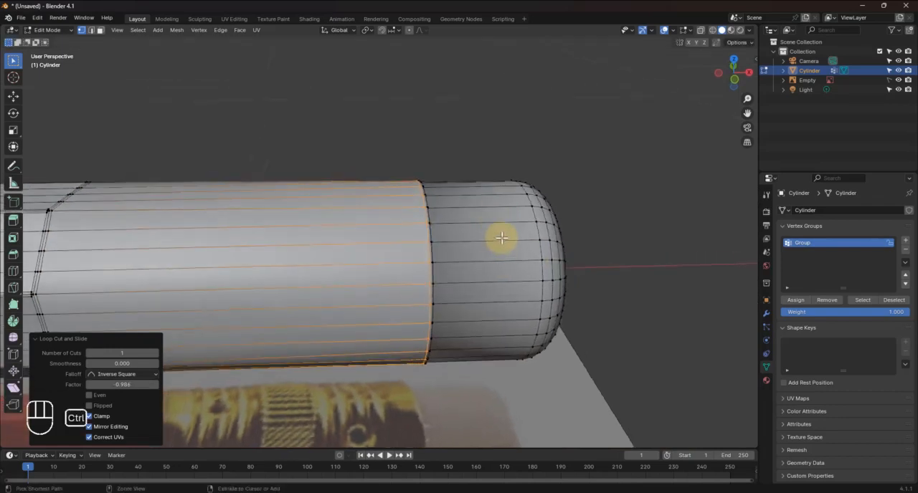
pyautogui.hotkey('ctrl', 'r')
pyautogui.click(502, 238)
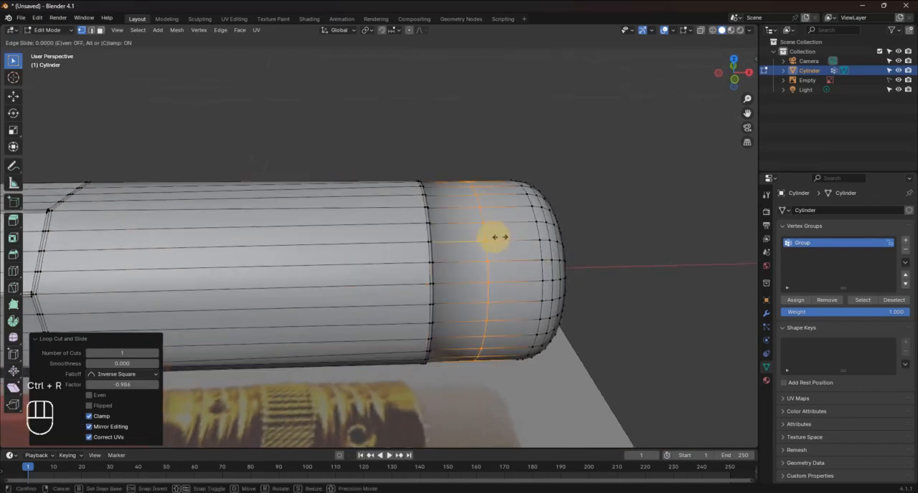
pyautogui.click(450, 243)
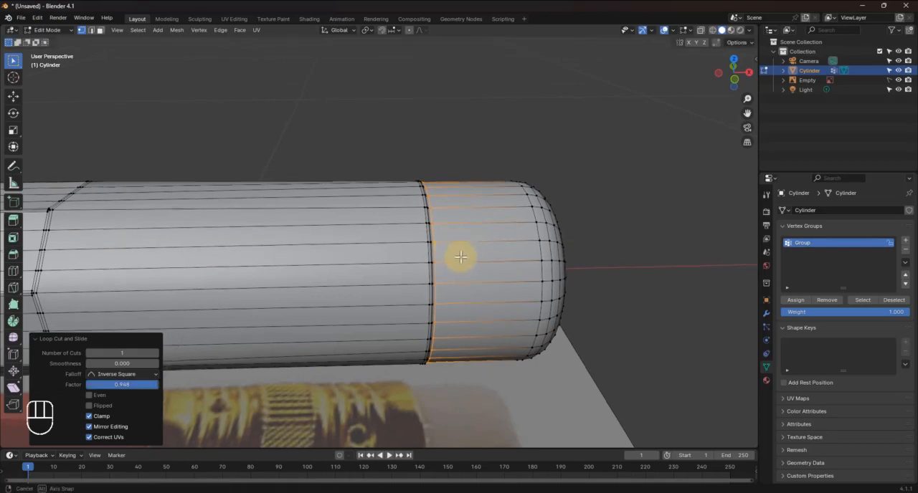
# Return to Object Mode and add a new material named Corps to the pencil
pyautogui.moveTo(459, 256); pyautogui.dragTo(452, 326, button='middle')
pyautogui.press('Tab')
pyautogui.keyDown('shift'); pyautogui.moveTo(229, 255); pyautogui.dragTo(544, 358, button='middle'); pyautogui.keyUp('shift')
pyautogui.scroll(2, 288, 242)
pyautogui.moveTo(284, 241)
pyautogui.mouseDown(button='middle')
pyautogui.moveTo(358, 223)
pyautogui.moveTo(354, 194)
pyautogui.moveTo(427, 253)
pyautogui.moveTo(447, 222)
pyautogui.moveTo(379, 237)
pyautogui.moveTo(403, 231)
pyautogui.mouseUp(button='middle')
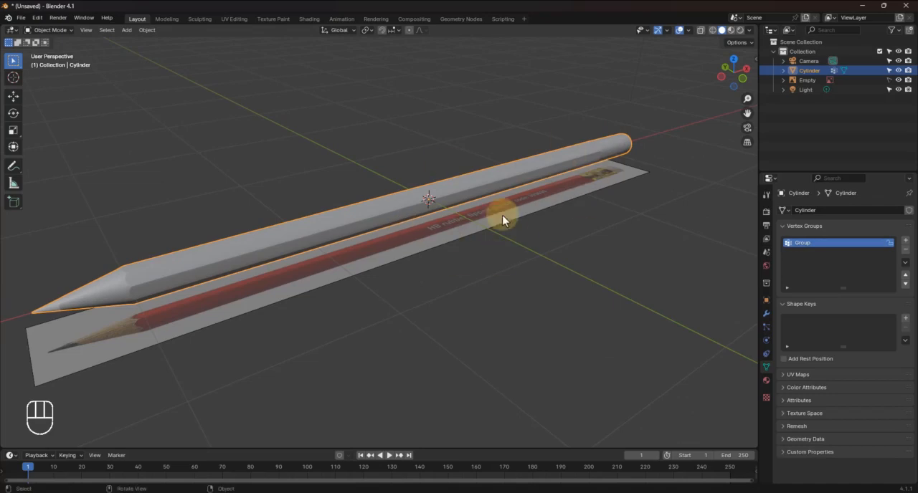
pyautogui.click(768, 382)
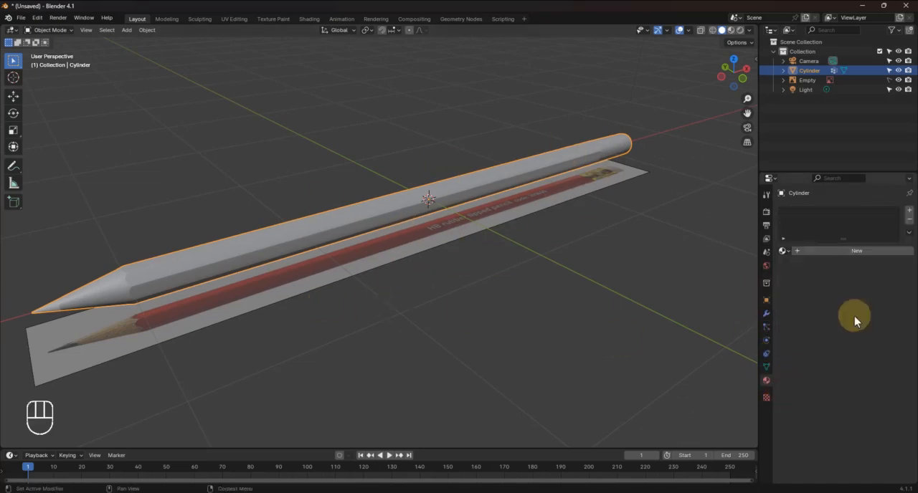
pyautogui.click(910, 213)
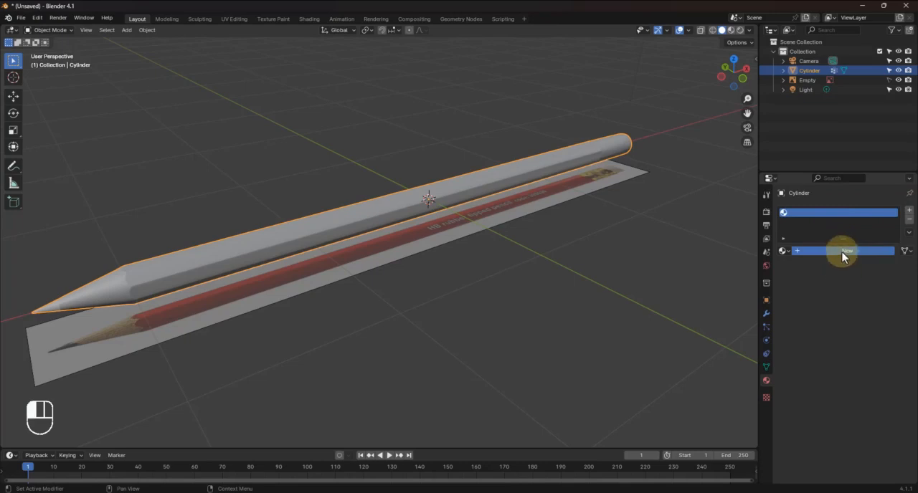
pyautogui.click(846, 250)
pyautogui.click(836, 251)
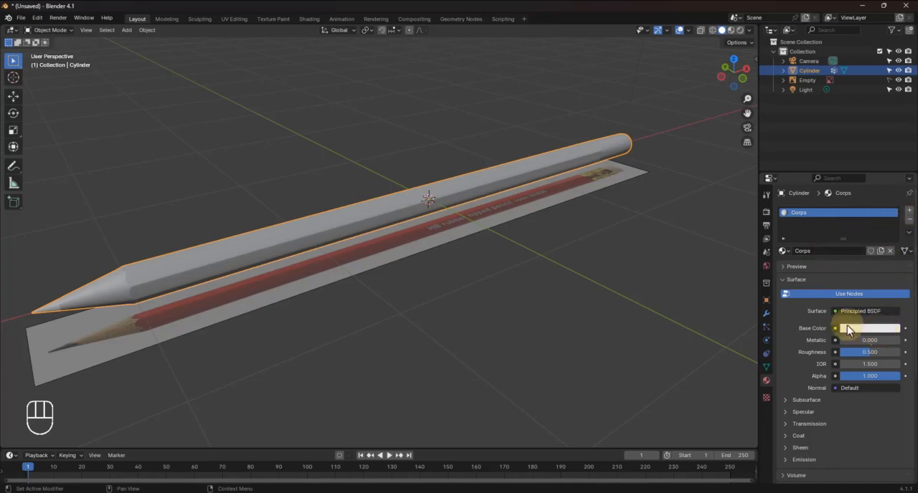
# Select the crayon.png reference image and set its opacity to 1.000
pyautogui.scroll(6, 538, 237)
pyautogui.moveTo(544, 197)
pyautogui.keyDown('shift'); pyautogui.mouseDown(button='middle')
pyautogui.moveTo(315, 360)
pyautogui.moveTo(380, 317)
pyautogui.moveTo(426, 318)
pyautogui.moveTo(466, 297)
pyautogui.mouseUp(button='middle'); pyautogui.keyUp('shift')
pyautogui.click(655, 256)
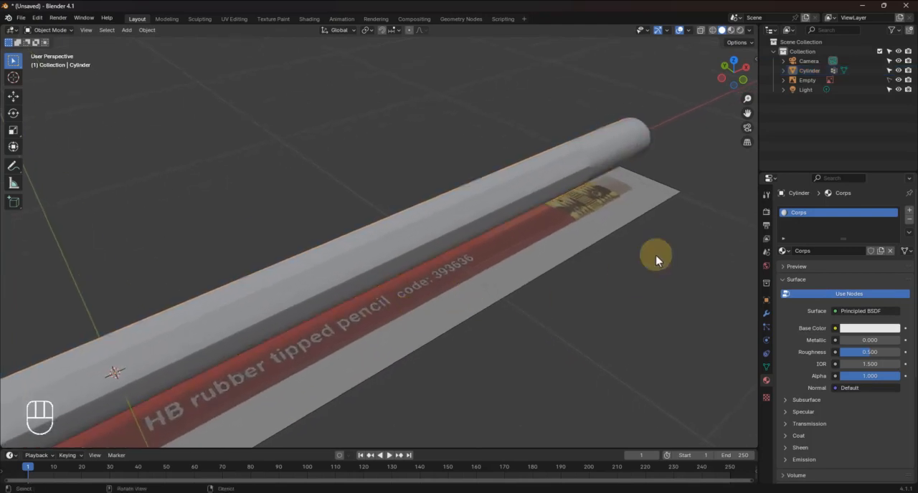
pyautogui.click(891, 80)
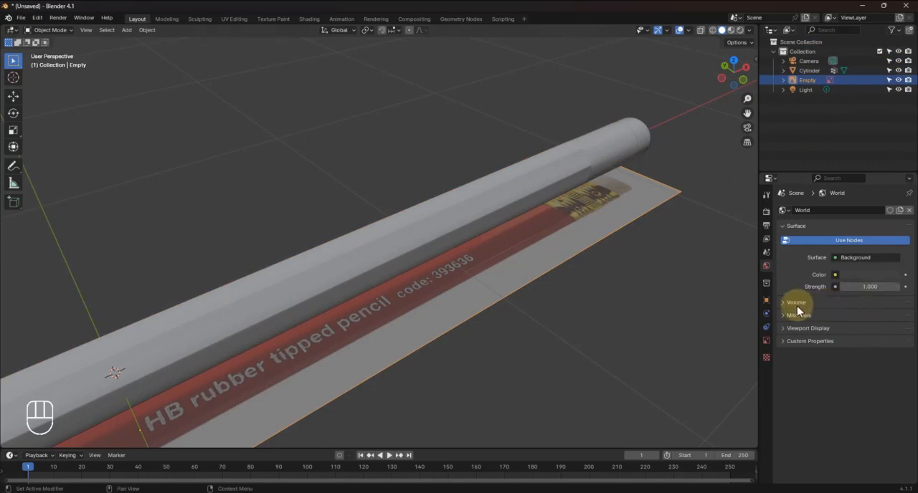
pyautogui.click(765, 340)
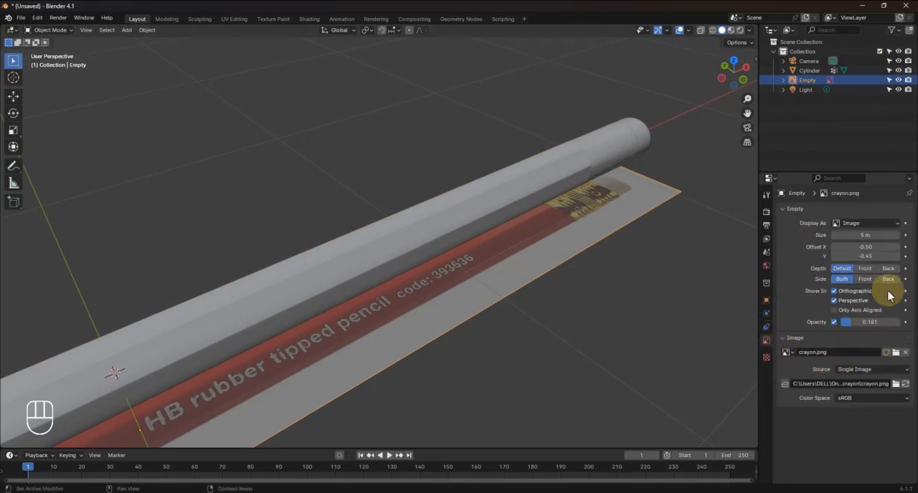
pyautogui.moveTo(881, 322)
pyautogui.mouseDown()
pyautogui.moveTo(188, 322)
pyautogui.moveTo(896, 322)
pyautogui.mouseUp()
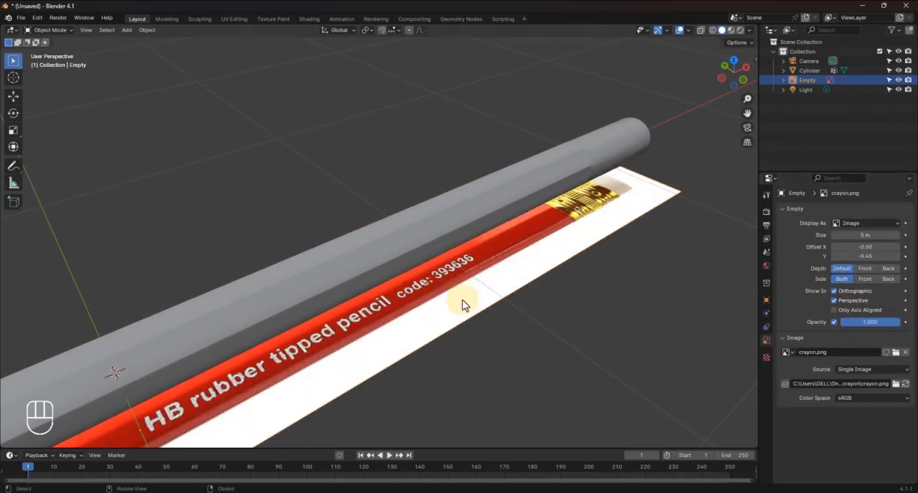
pyautogui.moveTo(462, 305)
pyautogui.mouseDown(button='middle')
pyautogui.moveTo(448, 294)
pyautogui.moveTo(498, 318)
pyautogui.moveTo(297, 295)
pyautogui.moveTo(331, 301)
pyautogui.mouseUp(button='middle')
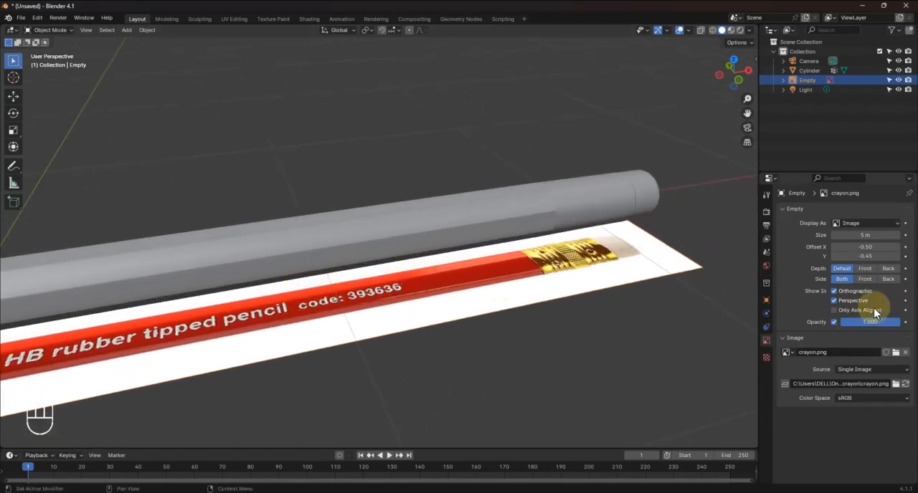
# Sample the Corps base color from the red body in the reference image and switch the viewport to Rendered shading
pyautogui.click(813, 71)
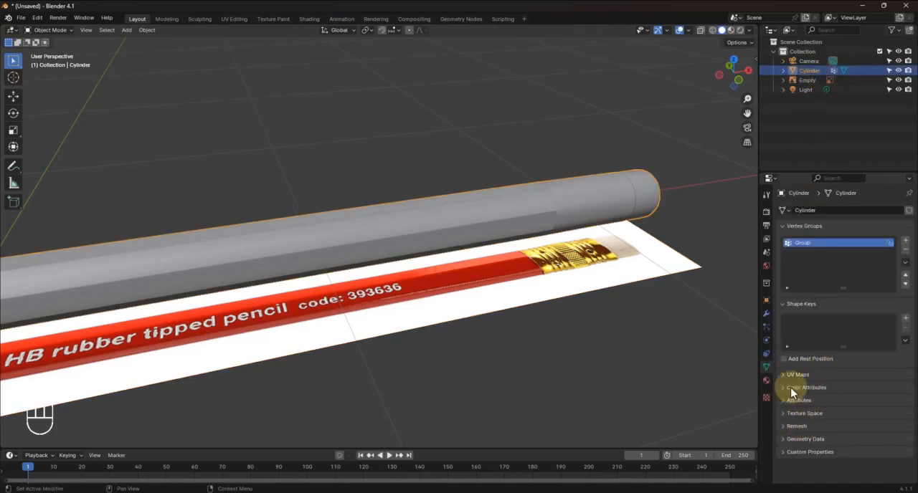
pyautogui.click(765, 381)
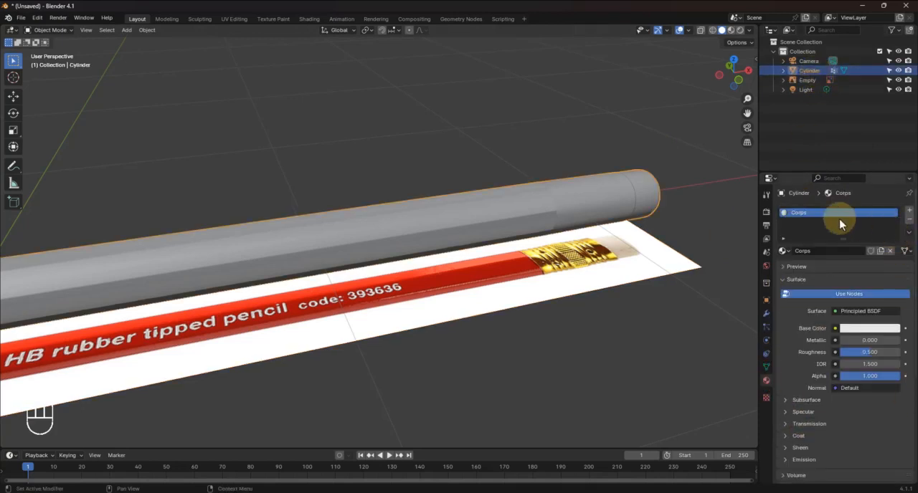
pyautogui.click(858, 328)
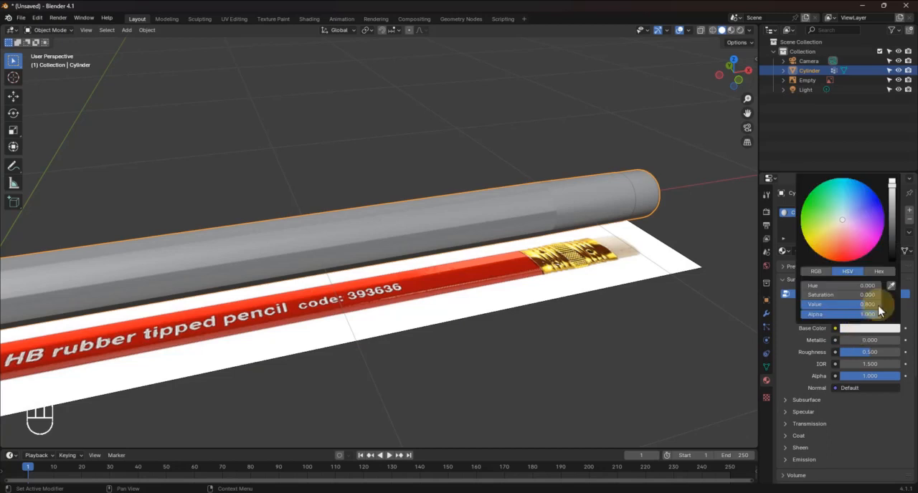
pyautogui.click(891, 287)
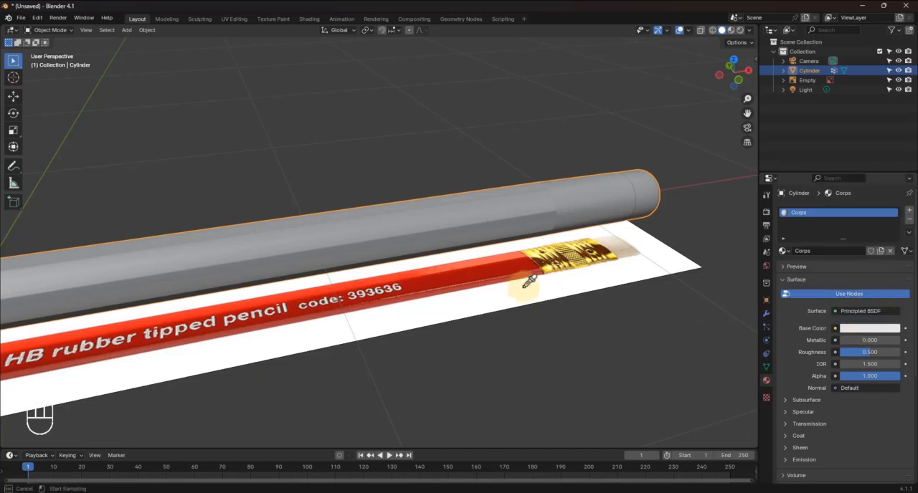
pyautogui.click(491, 261)
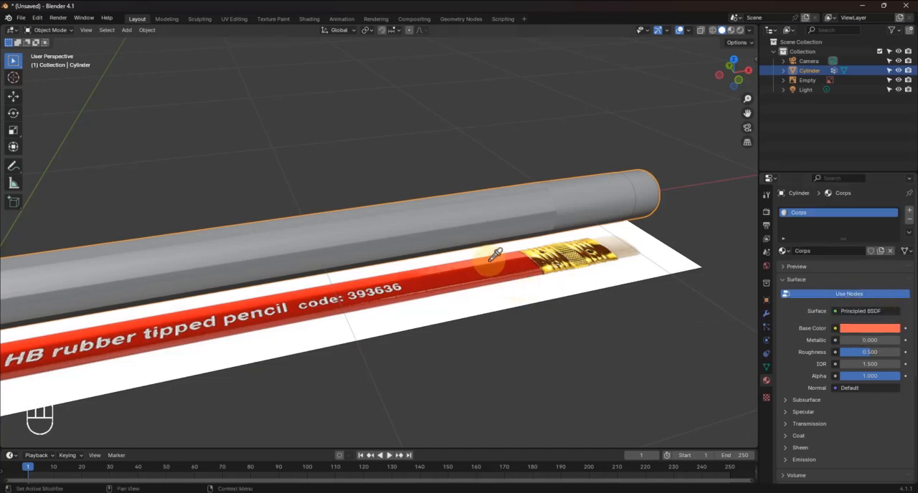
pyautogui.click(740, 31)
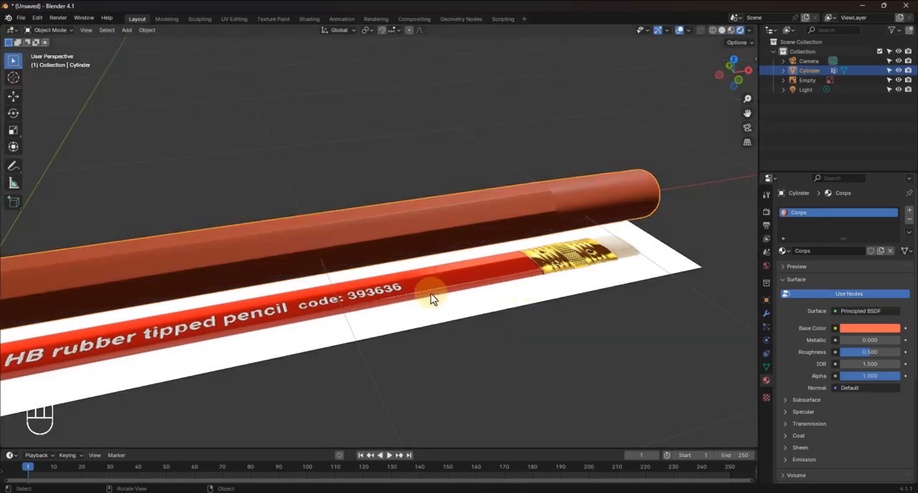
pyautogui.moveTo(433, 300)
pyautogui.mouseDown(button='middle')
pyautogui.moveTo(402, 303)
pyautogui.moveTo(420, 318)
pyautogui.moveTo(366, 310)
pyautogui.moveTo(444, 328)
pyautogui.moveTo(410, 321)
pyautogui.mouseUp(button='middle')
# Resample the Corps base color from a deeper red beside the printed code on the reference pencil
pyautogui.click(872, 328)
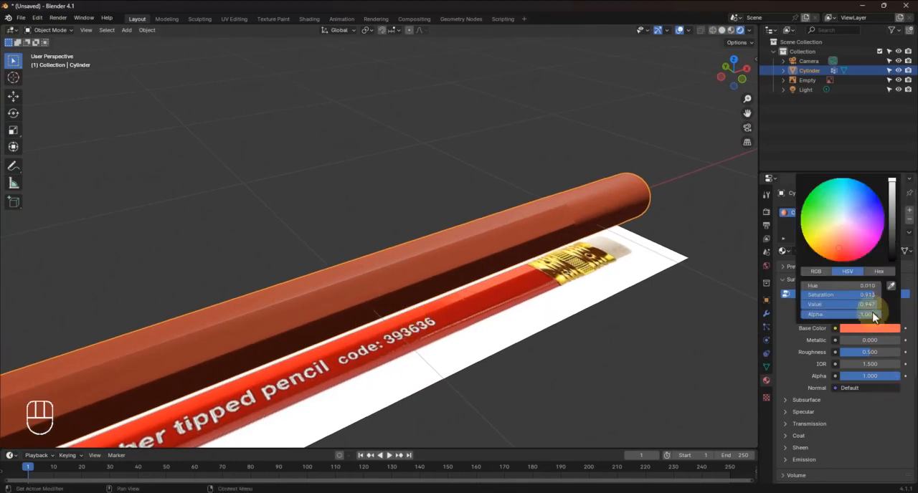
pyautogui.click(891, 287)
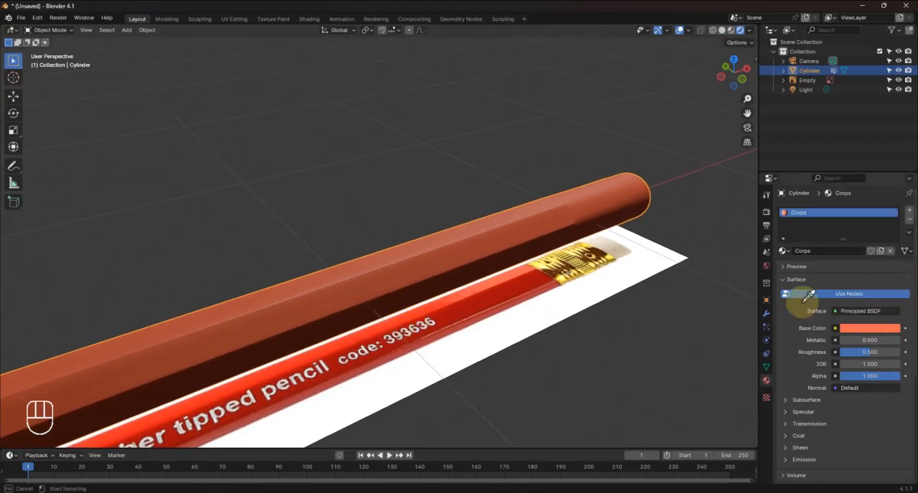
pyautogui.click(395, 322)
pyautogui.moveTo(482, 268); pyautogui.dragTo(447, 263, button='middle')
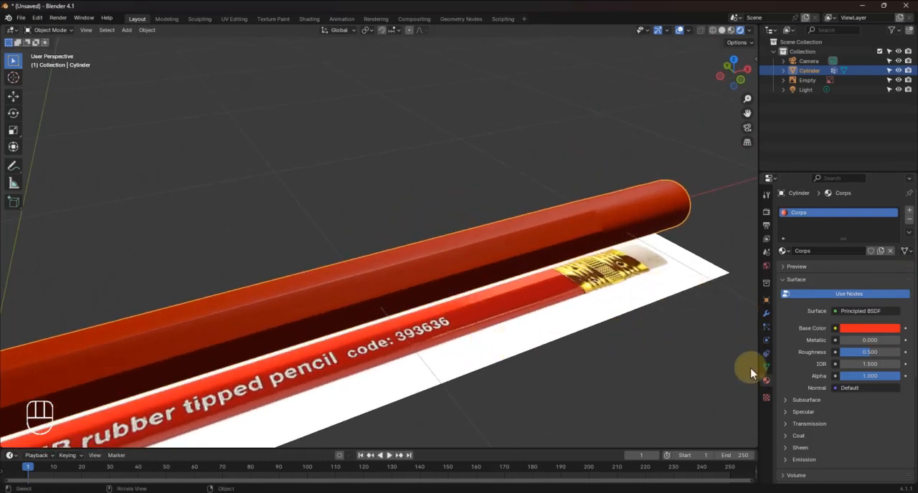
# Add a second material named Bois to the pencil and set its Base Color to an Image Texture
pyautogui.click(909, 213)
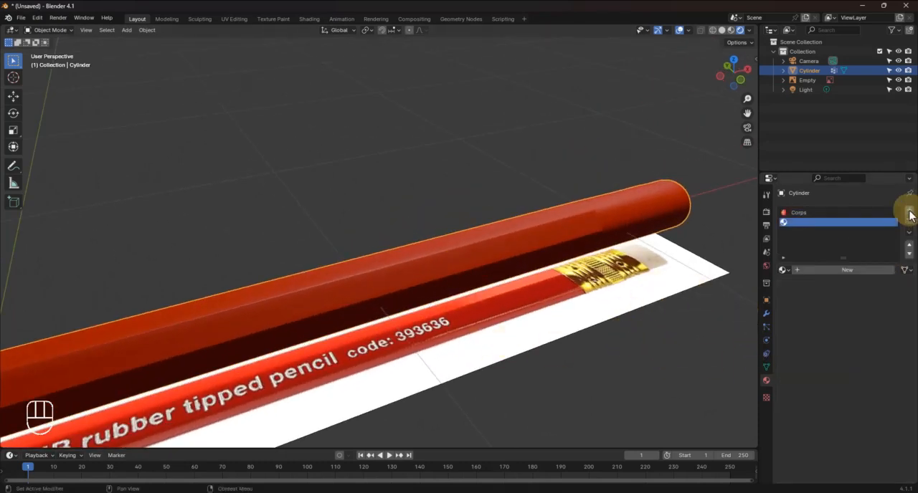
pyautogui.click(842, 276)
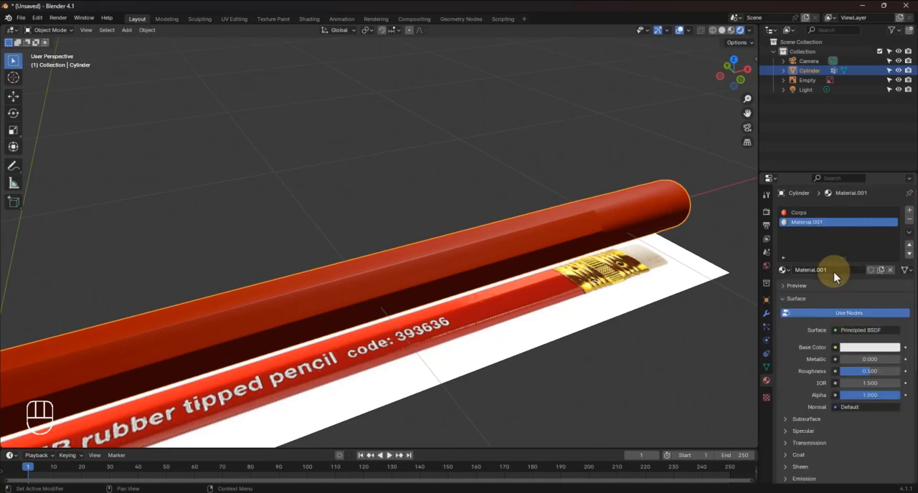
pyautogui.click(834, 271)
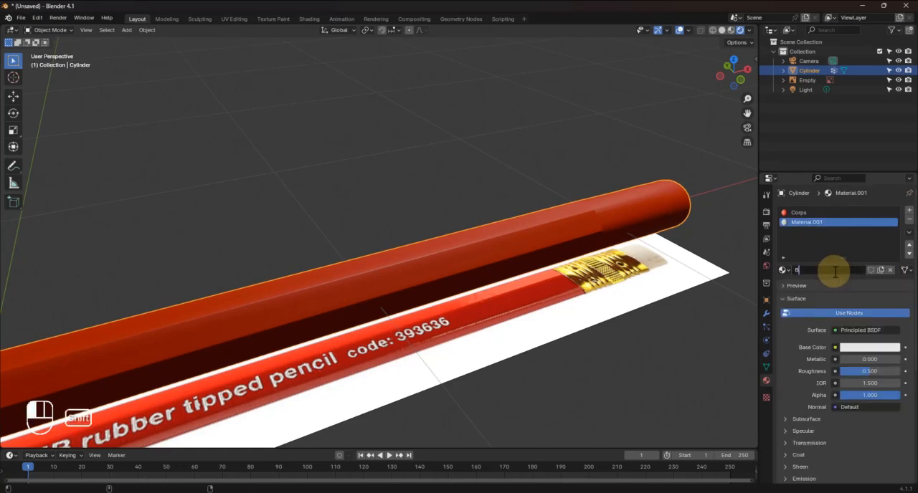
pyautogui.press('Return')
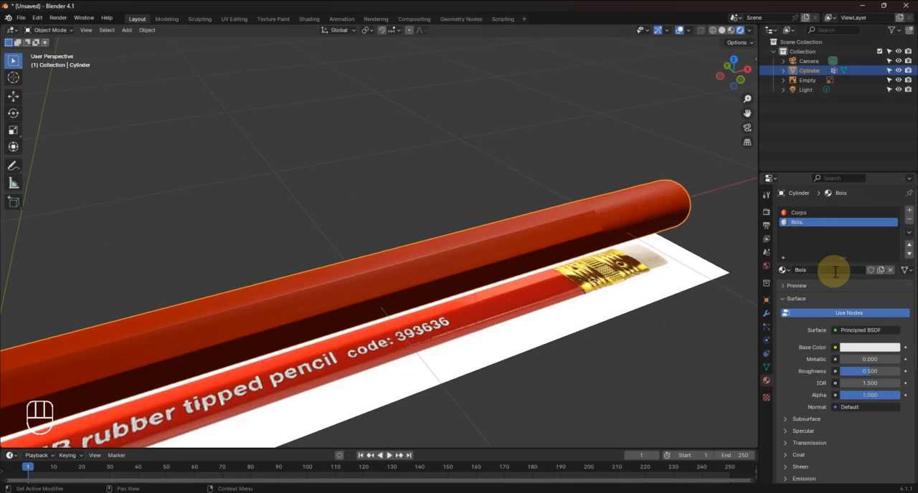
pyautogui.click(835, 348)
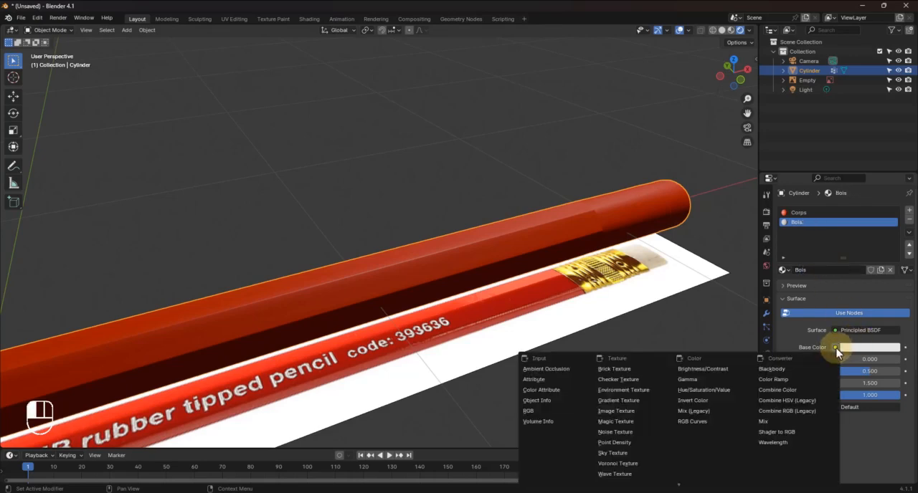
pyautogui.click(616, 411)
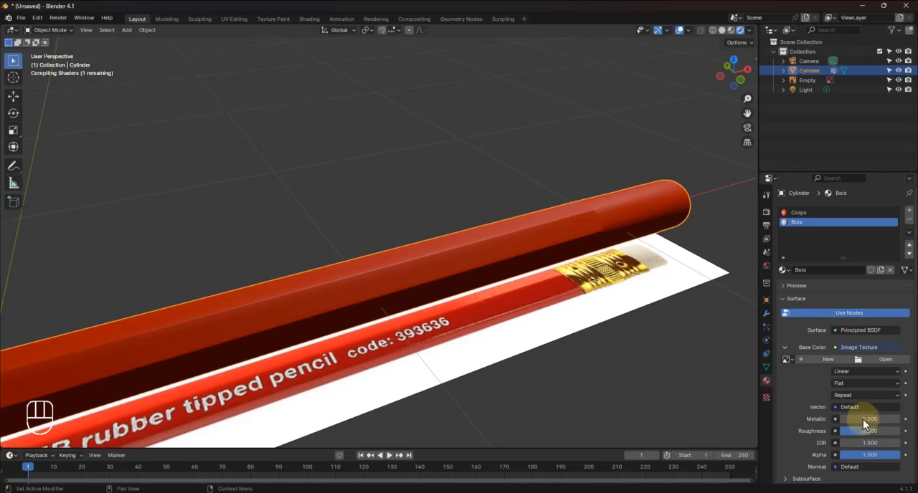
# Load pink_ivory_2.webp from the Tuto crayon folder on the desktop as the Bois base color texture
pyautogui.click(879, 360)
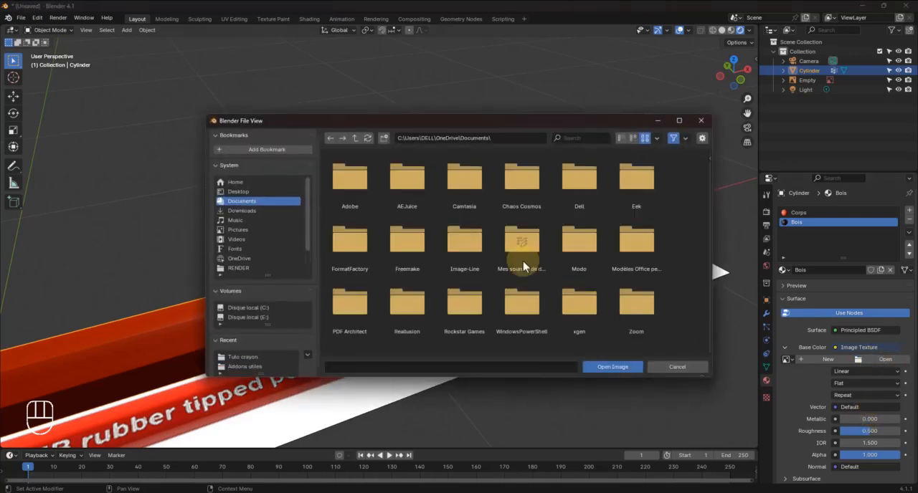
pyautogui.click(262, 191)
pyautogui.doubleClick(402, 188)
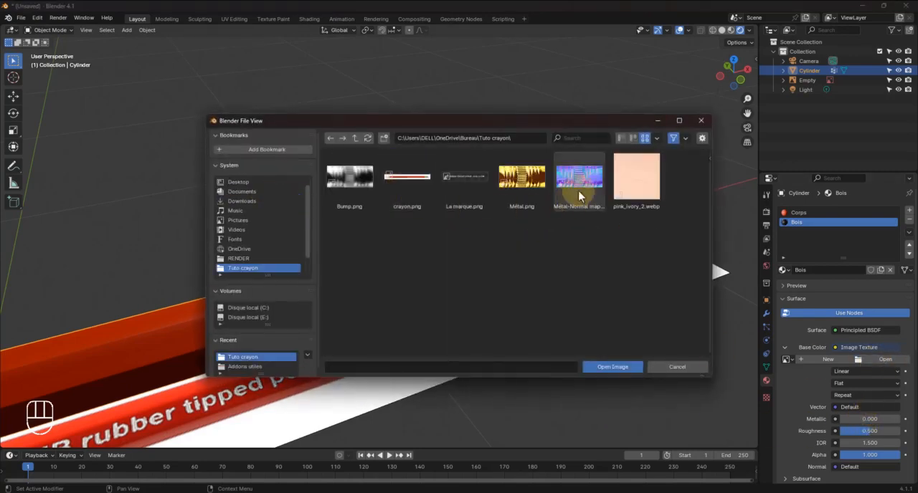
pyautogui.click(636, 180)
pyautogui.click(636, 367)
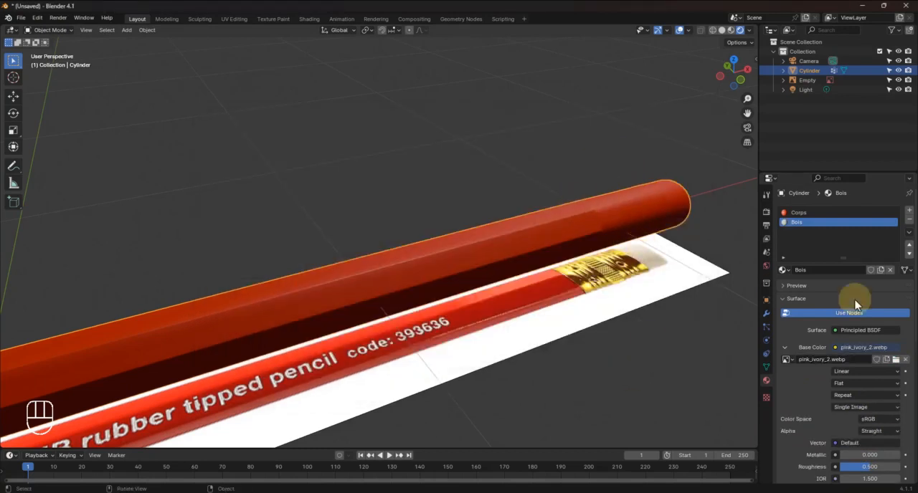
# Add a third material named Mine to the pencil and darken its Base Color to near black
pyautogui.click(910, 211)
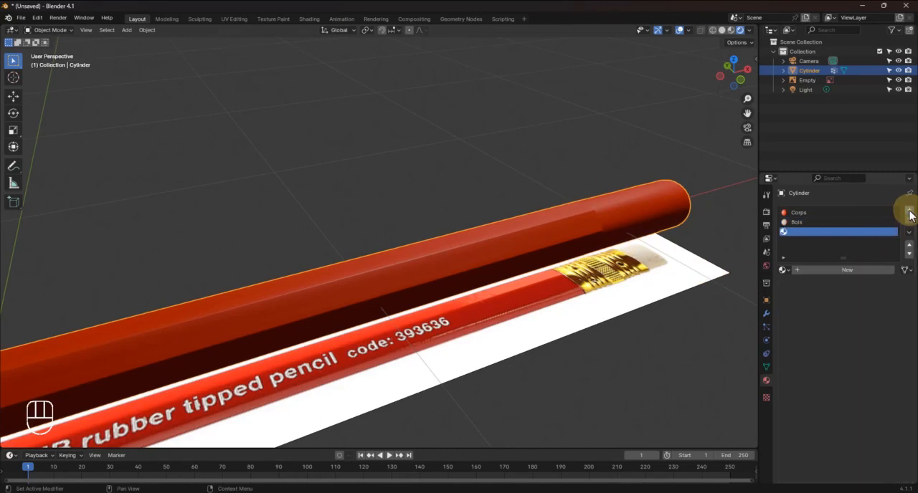
pyautogui.click(846, 272)
pyautogui.click(837, 271)
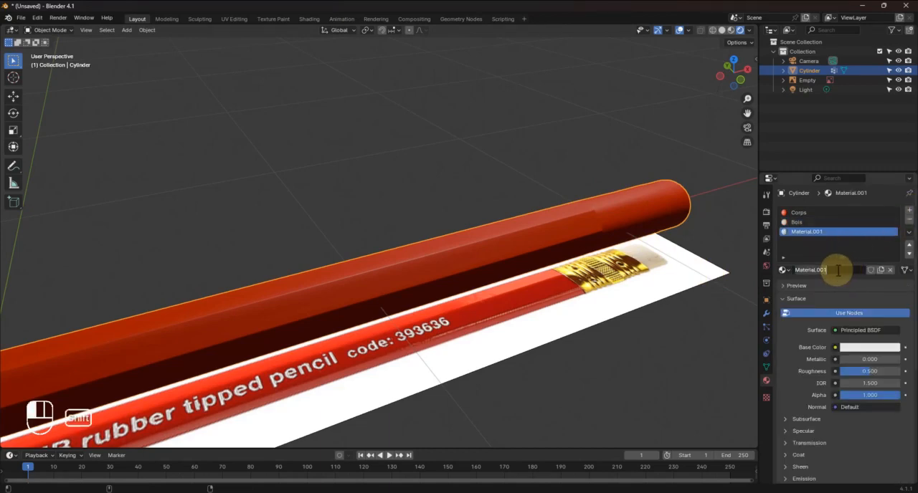
pyautogui.write('Mine')
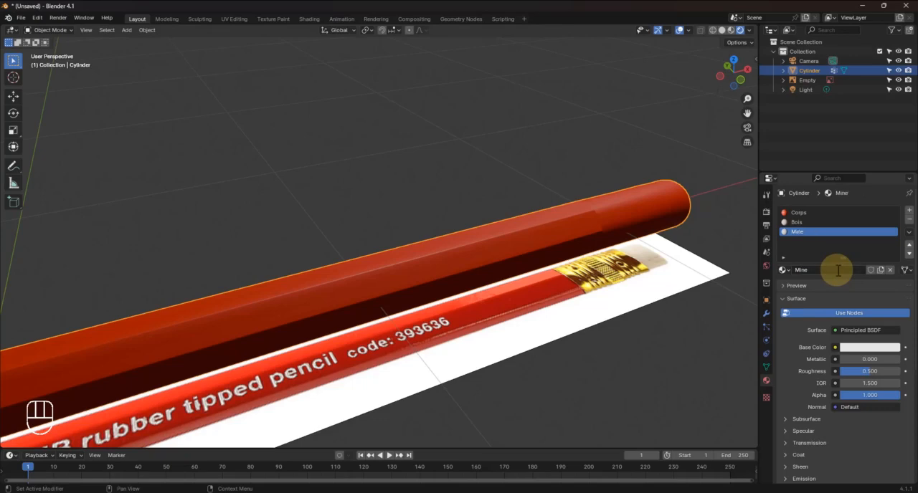
pyautogui.click(860, 348)
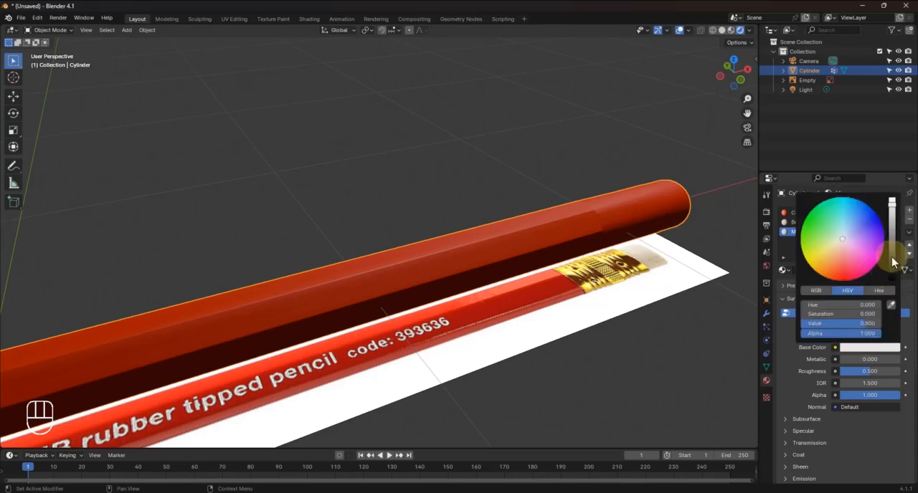
pyautogui.moveTo(893, 255); pyautogui.dragTo(892, 263)
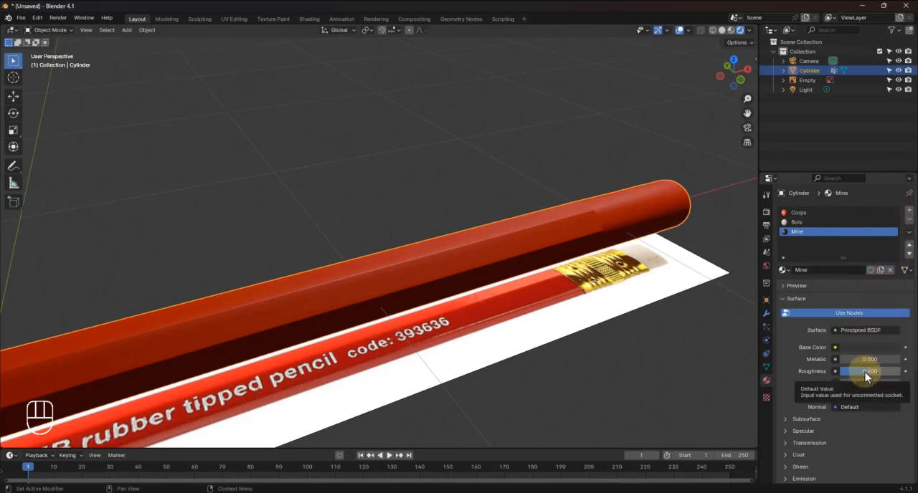
# Set the Mine material's Roughness to 0.000 and its specular IOR Level to 0.000
pyautogui.moveTo(865, 372); pyautogui.dragTo(794, 370)
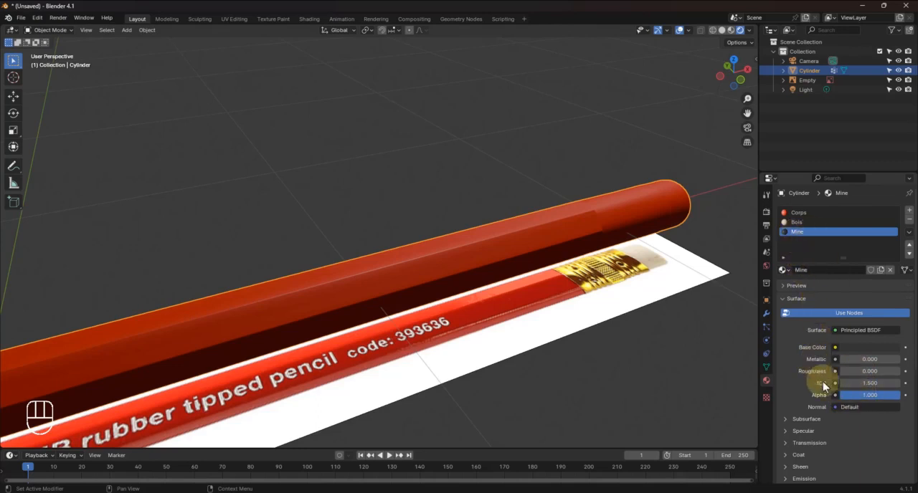
pyautogui.scroll(-2, 847, 435)
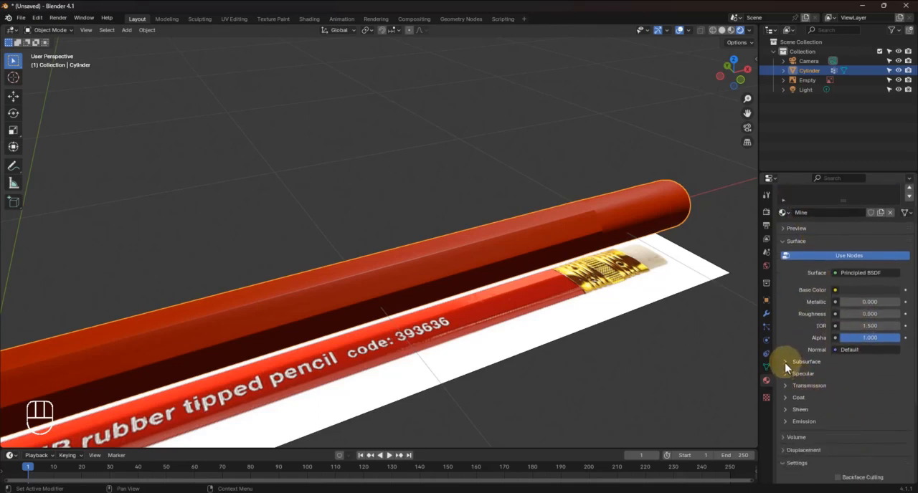
pyautogui.click(784, 362)
pyautogui.click(785, 362)
pyautogui.click(784, 374)
pyautogui.moveTo(871, 399); pyautogui.dragTo(805, 398)
pyautogui.scroll(3, 815, 311)
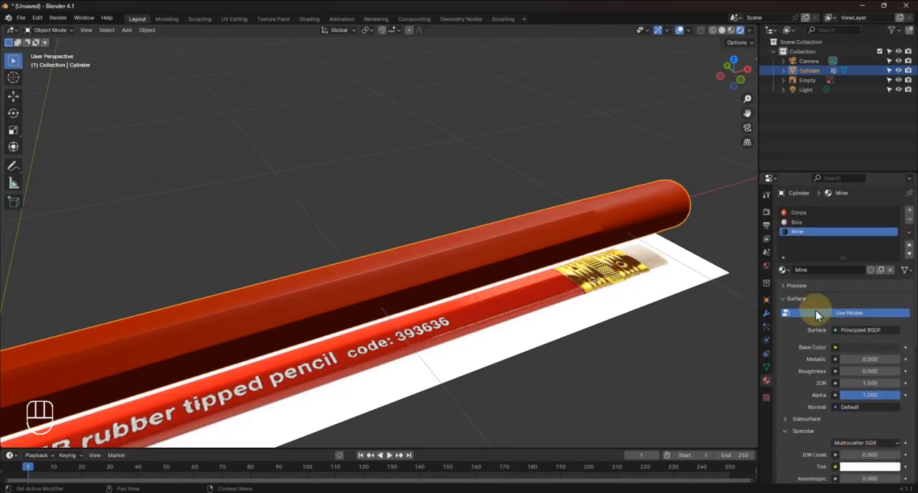
# Add a fourth material named Gomme to the pencil, keeping its default surface settings
pyautogui.click(909, 212)
pyautogui.click(818, 270)
pyautogui.click(820, 270)
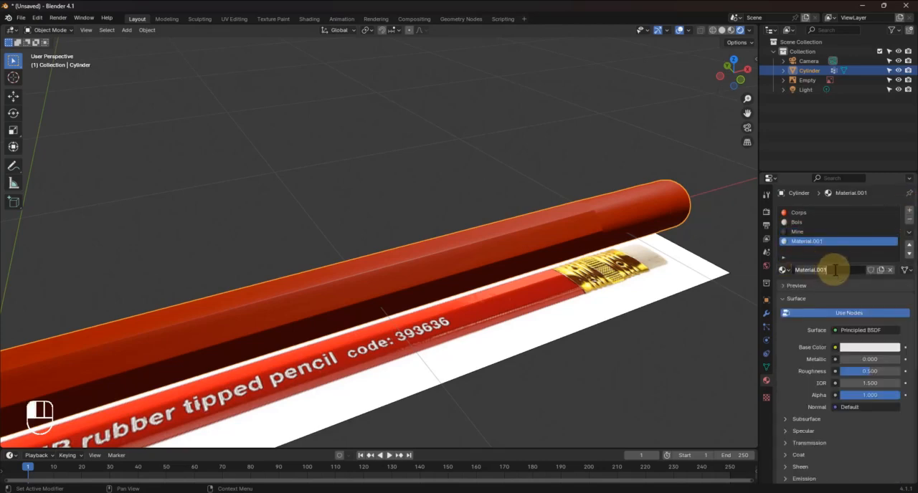
pyautogui.write('Gomme')
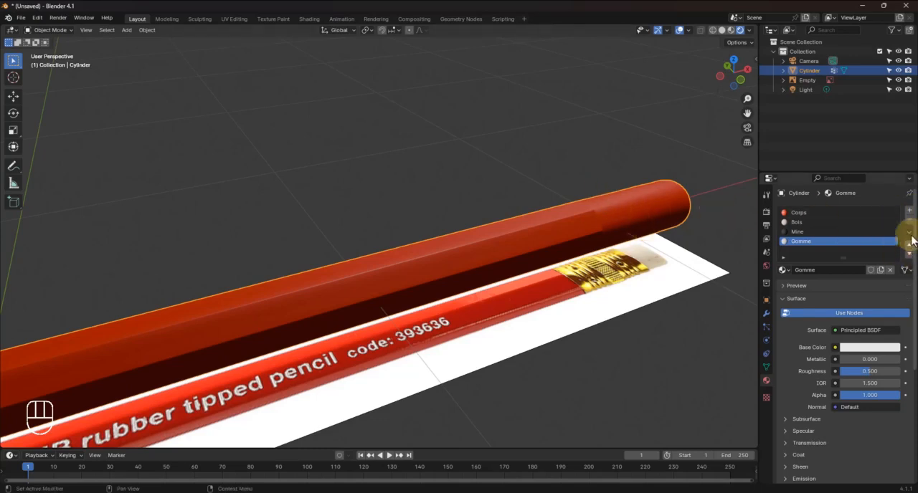
# Add a fifth material named Métalique to the pencil, keeping its default surface settings
pyautogui.click(908, 211)
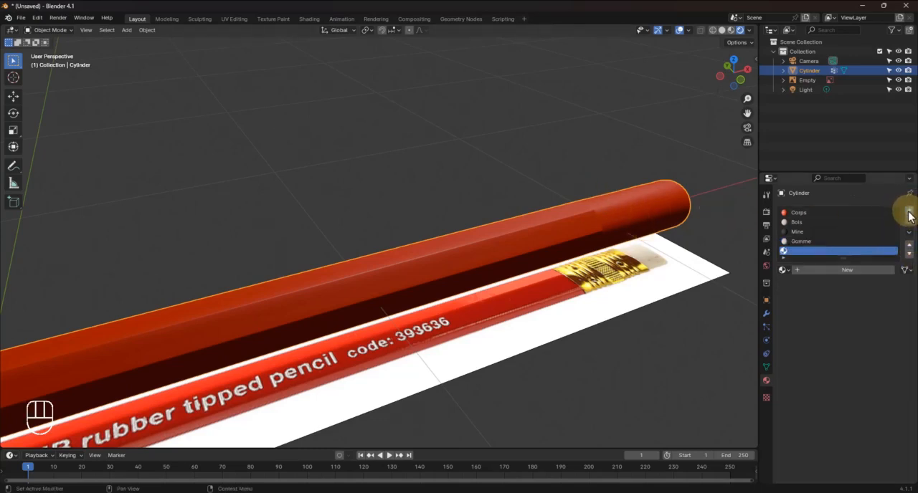
pyautogui.click(838, 273)
pyautogui.click(838, 270)
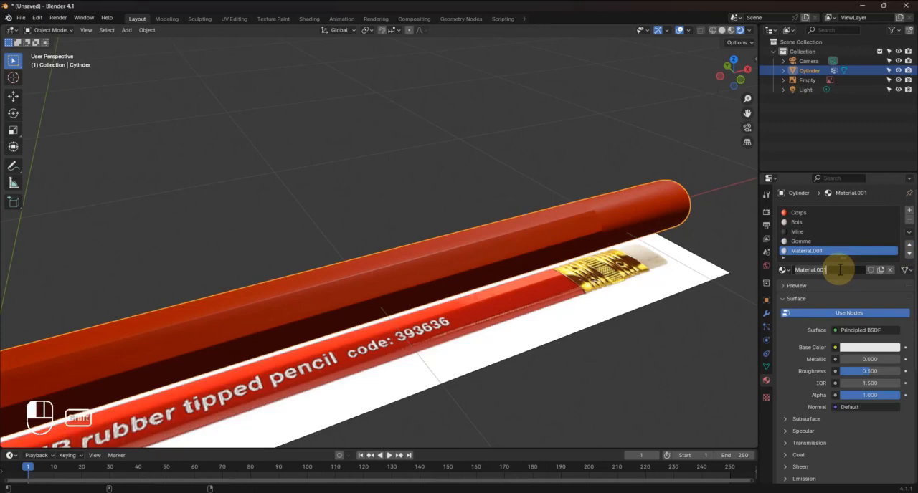
pyautogui.write('Métalique')
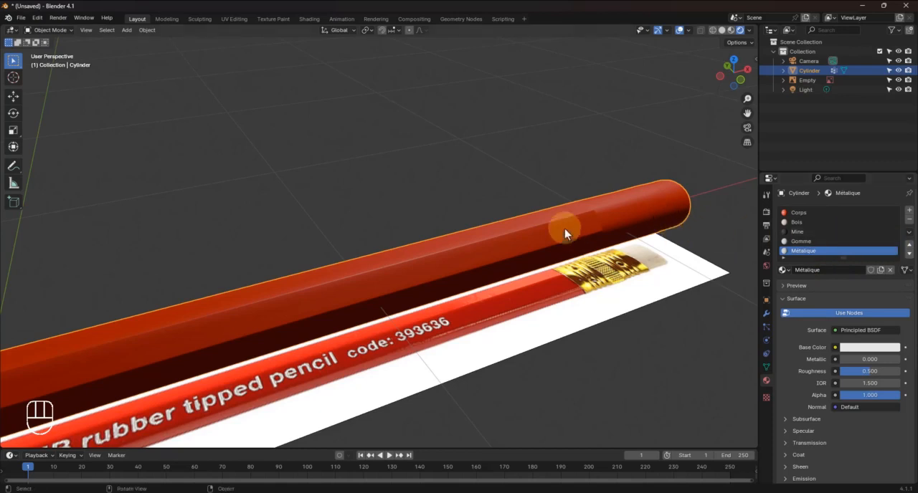
# Add a sixth material slot to the pencil and create a new material in it
pyautogui.click(909, 210)
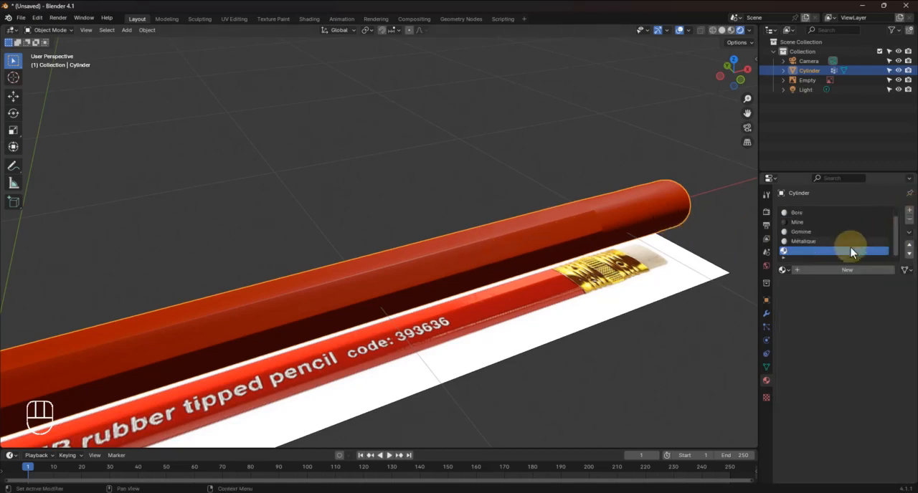
pyautogui.click(838, 271)
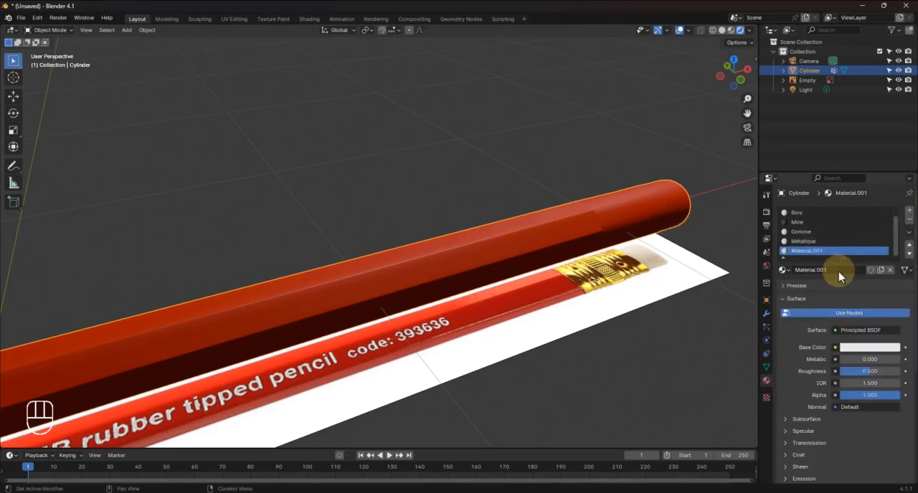
# Try to reuse the Corps material in the sixth slot and rename it Marque
pyautogui.click(783, 271)
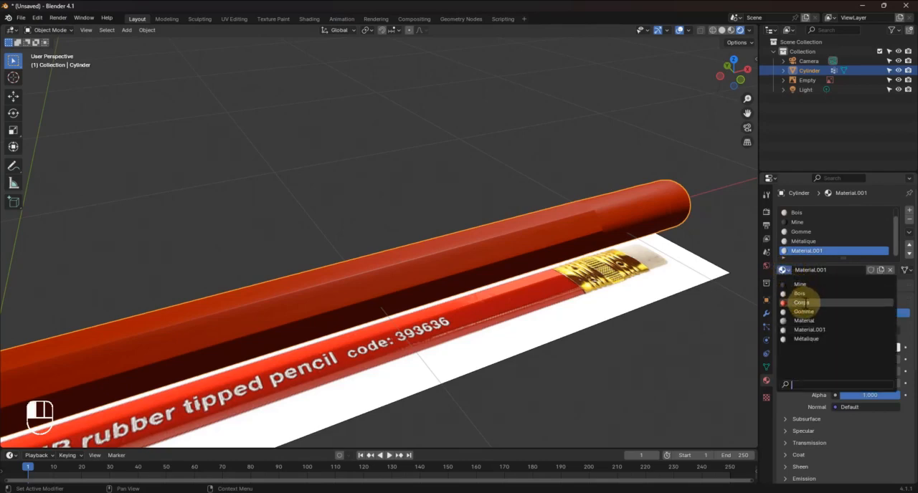
pyautogui.click(801, 303)
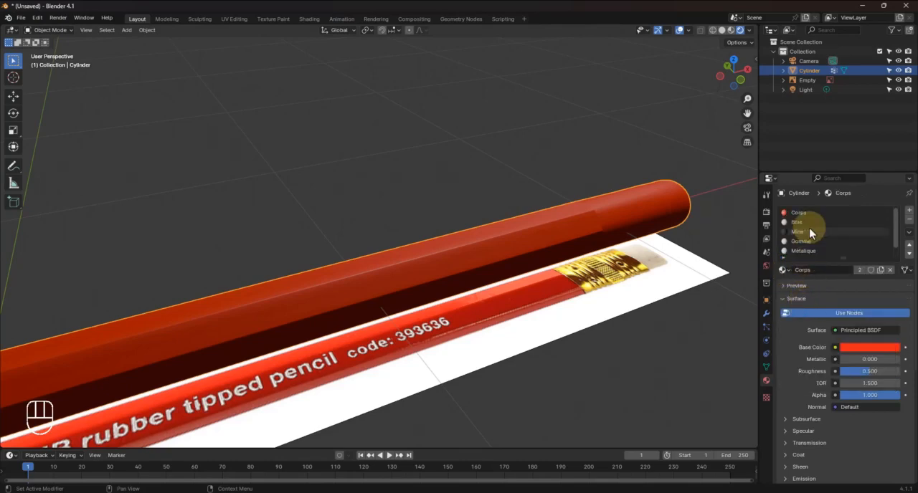
pyautogui.scroll(1, 809, 229)
pyautogui.scroll(-1, 809, 227)
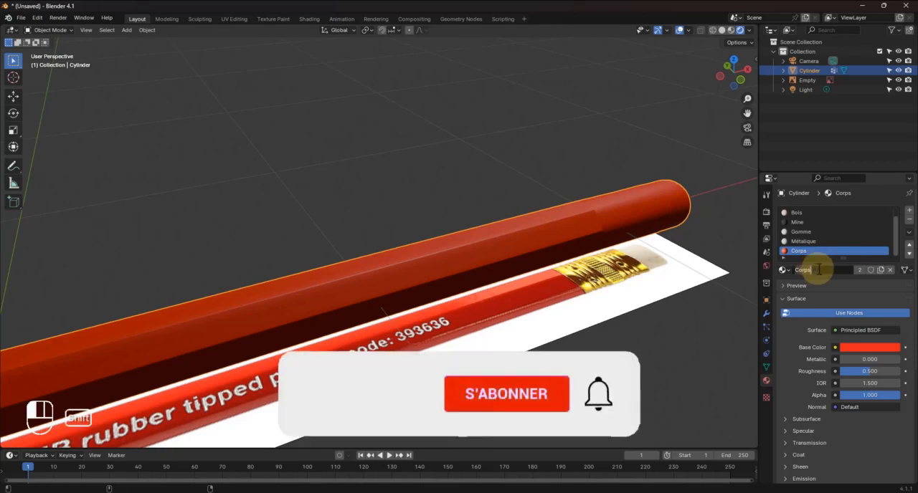
pyautogui.write('Marque')
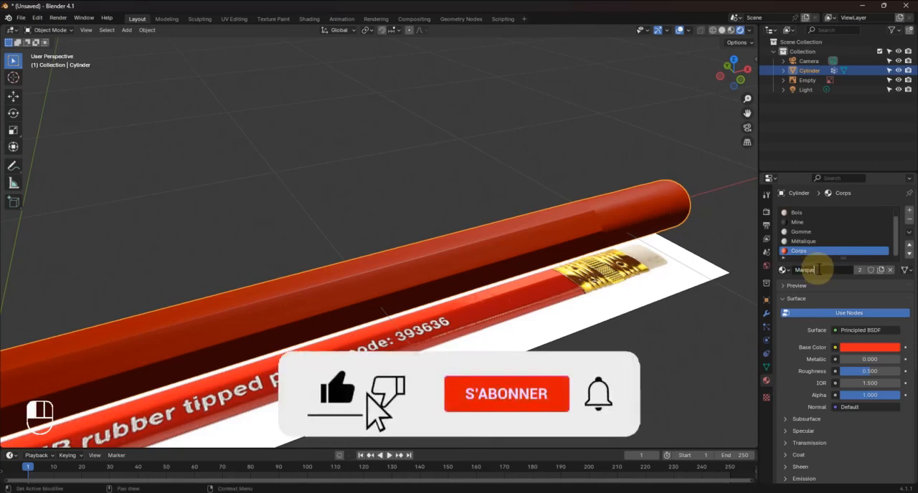
pyautogui.press('Return')
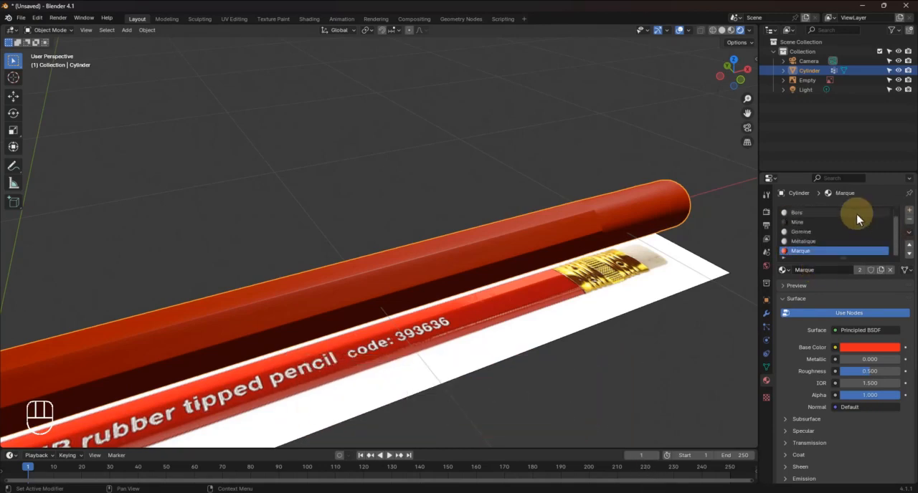
# Check the first and last material slots and rename the shared Marque material back to Corps
pyautogui.scroll(1, 856, 219)
pyautogui.scroll(-1, 856, 219)
pyautogui.scroll(1, 857, 218)
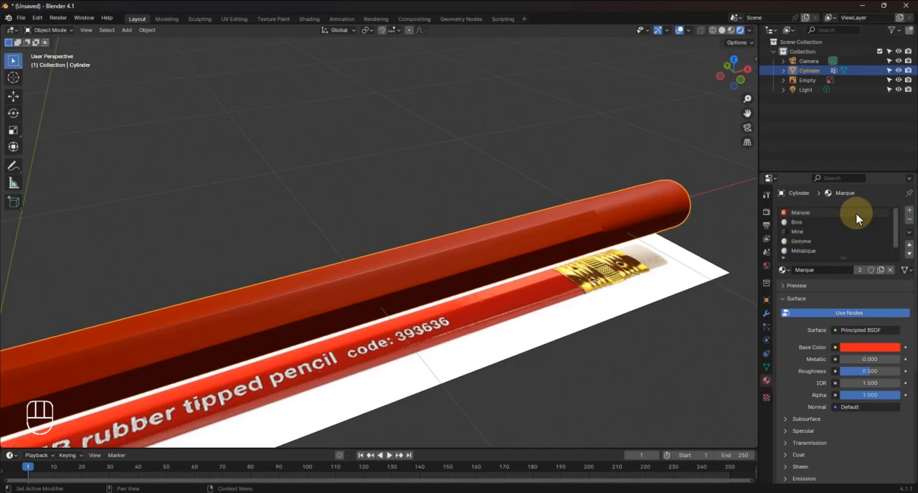
pyautogui.scroll(-1, 857, 218)
pyautogui.scroll(1, 856, 219)
pyautogui.scroll(-1, 856, 219)
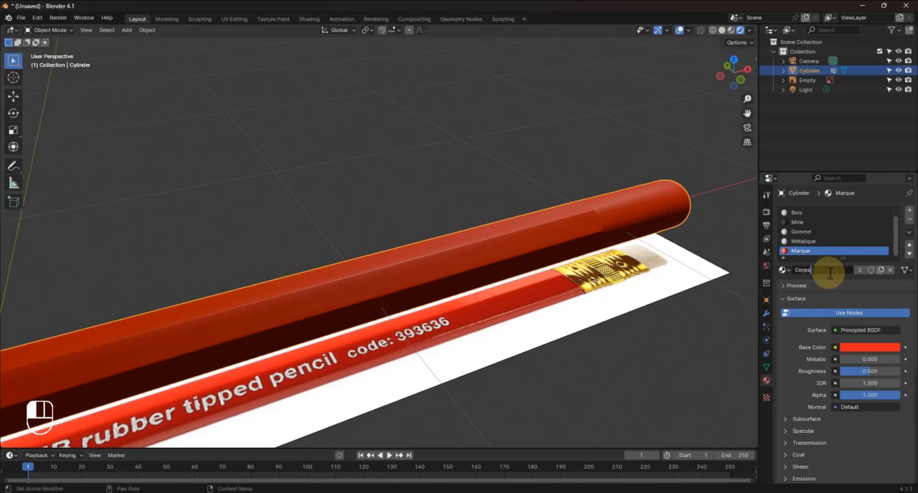
pyautogui.scroll(1, 826, 223)
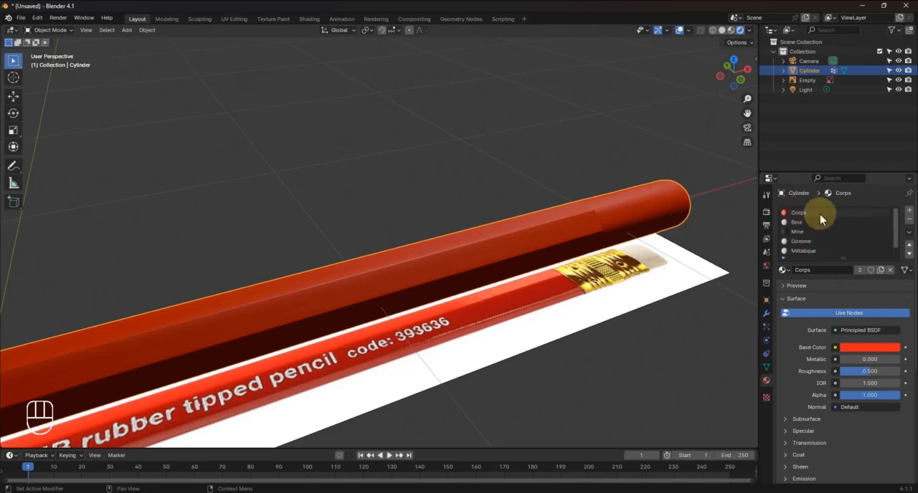
# Compare the two slots using Corps and replace Corps in the last slot with Material.001
pyautogui.click(819, 214)
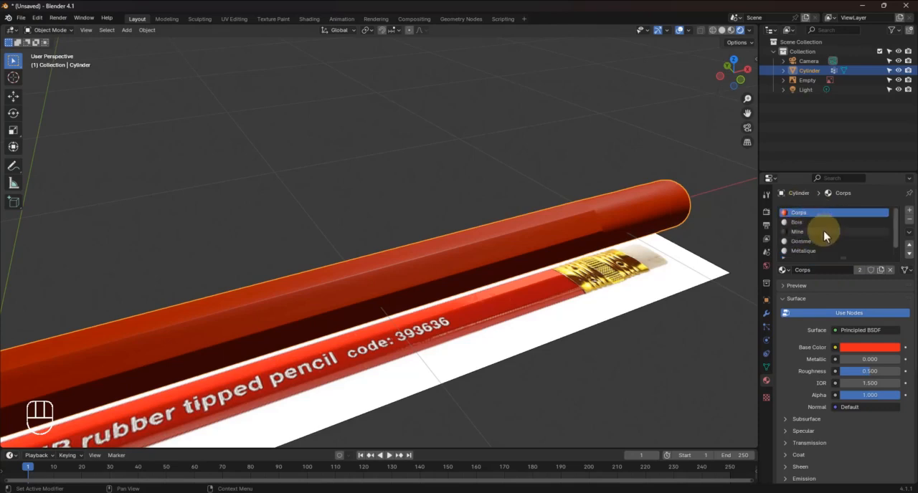
pyautogui.click(783, 271)
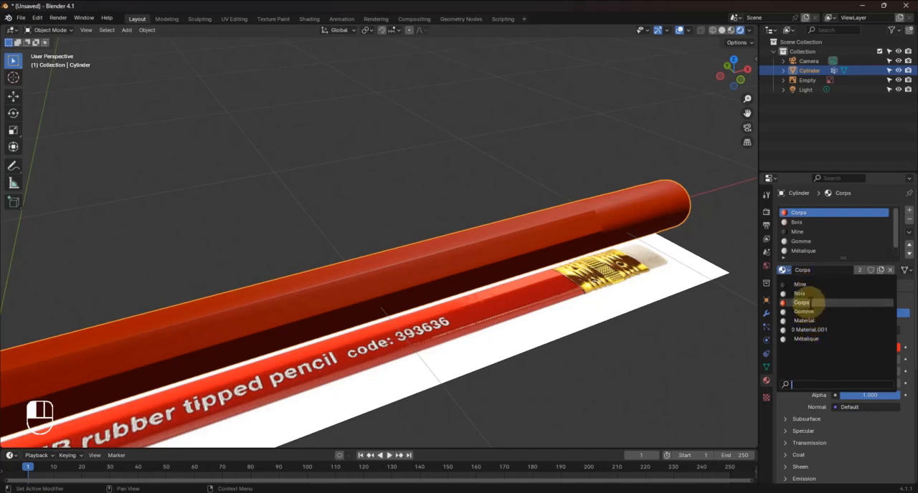
pyautogui.scroll(-4, 823, 238)
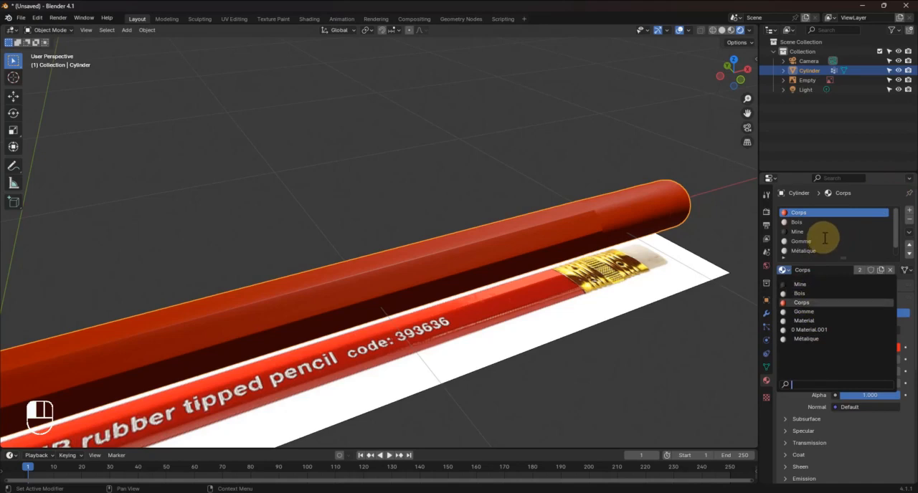
pyautogui.scroll(-2, 823, 249)
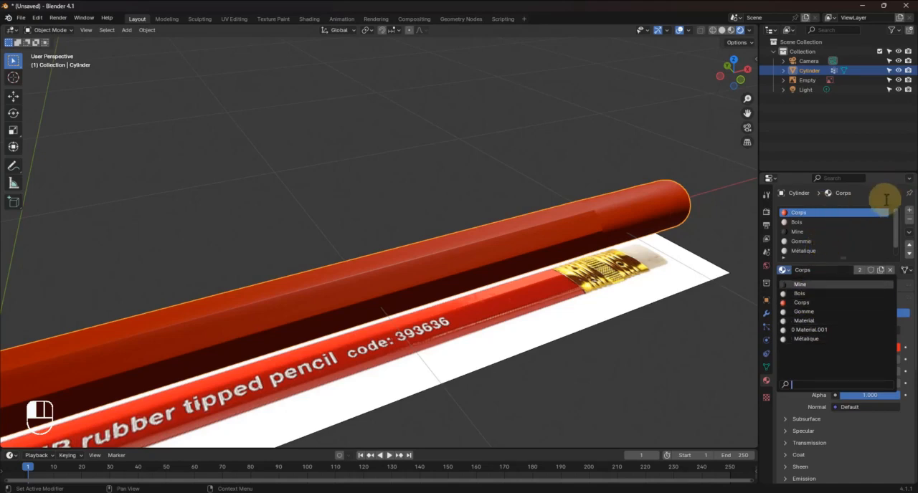
pyautogui.click(894, 228)
pyautogui.scroll(-1, 816, 240)
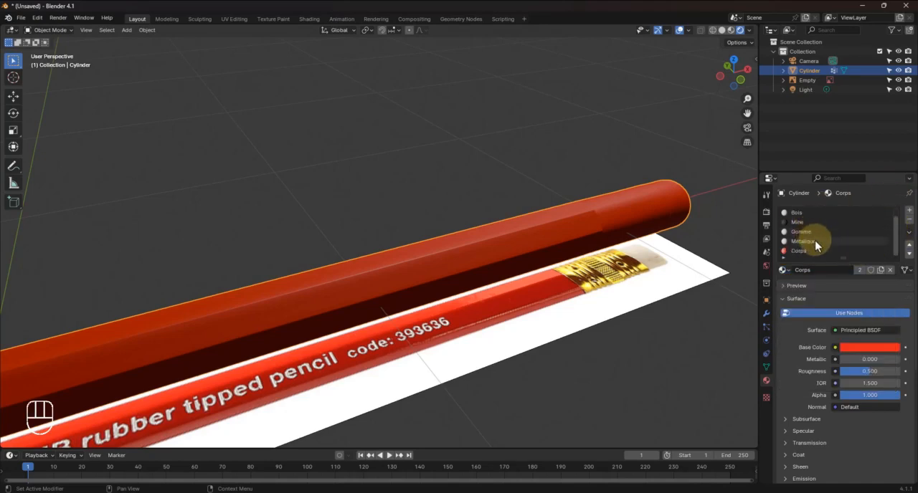
pyautogui.scroll(1, 818, 246)
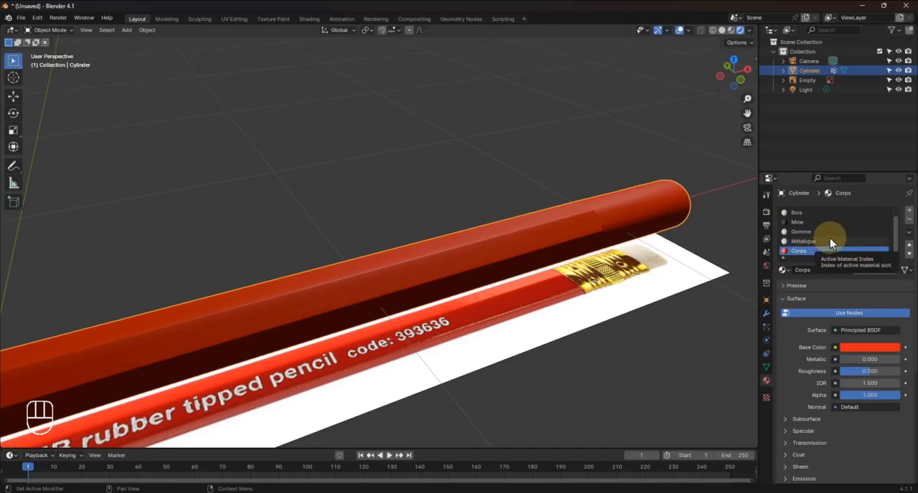
pyautogui.scroll(-1, 832, 233)
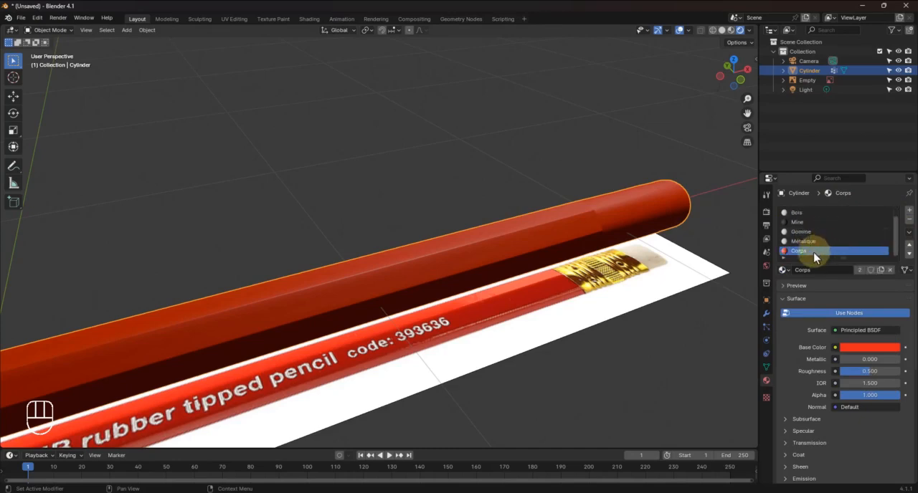
pyautogui.click(784, 270)
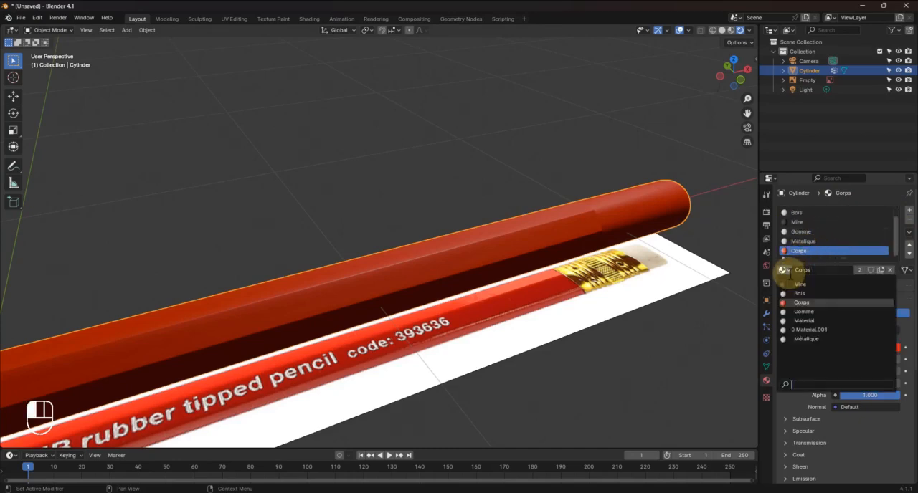
pyautogui.click(831, 335)
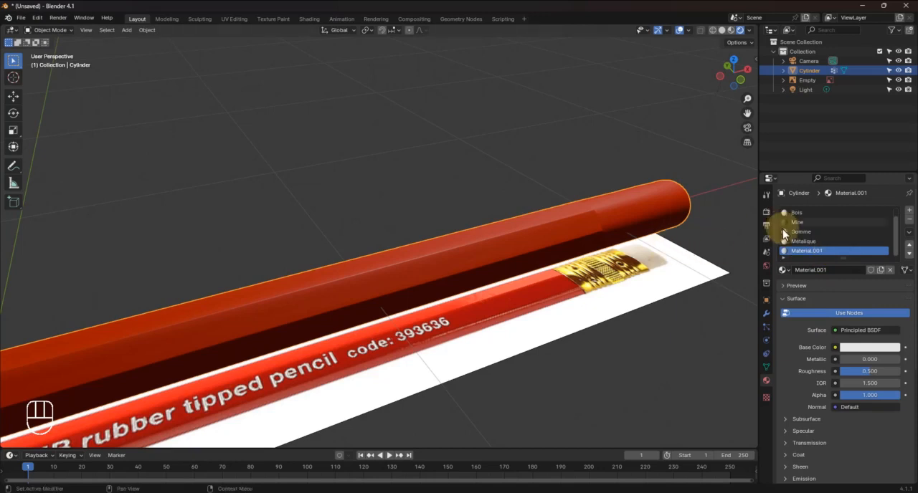
# Sample the last material's base colour from the red reference pencil and rename the material Marque
pyautogui.click(864, 348)
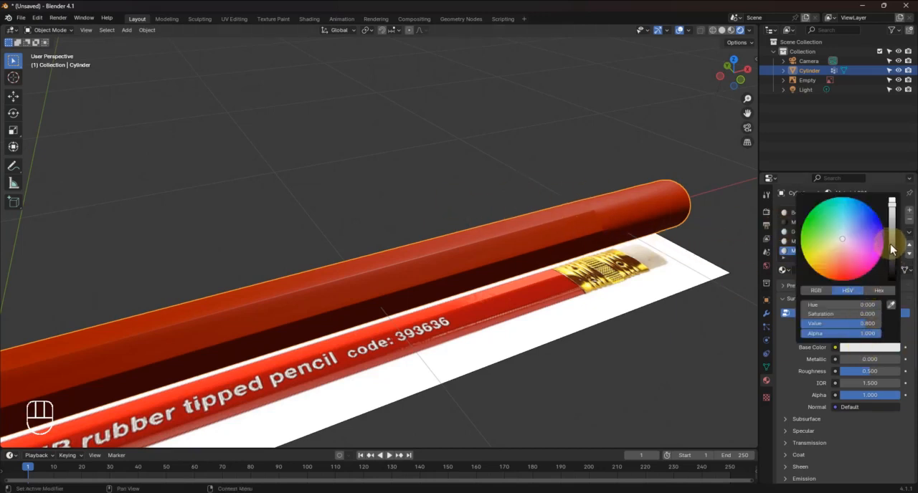
pyautogui.click(892, 308)
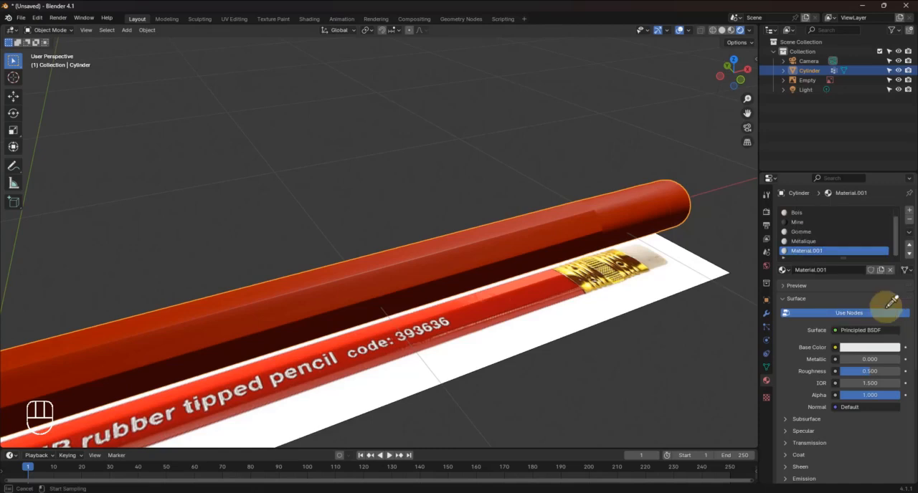
pyautogui.click(420, 311)
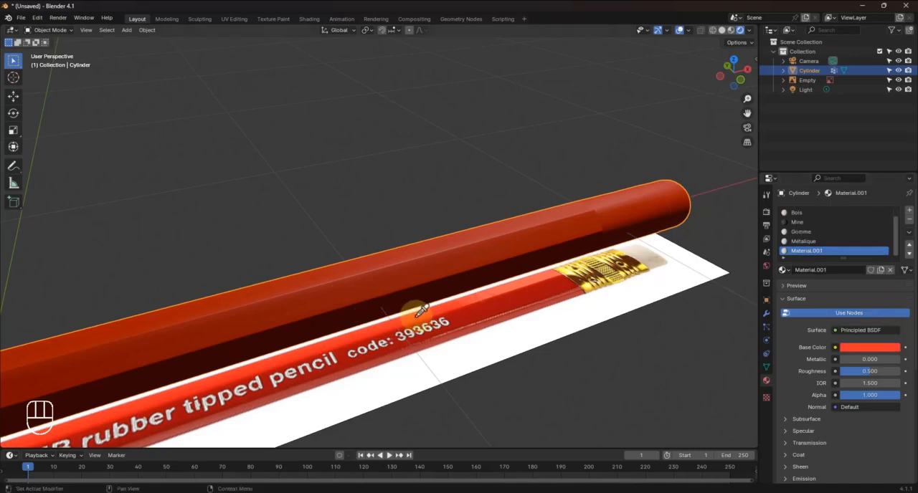
pyautogui.click(830, 270)
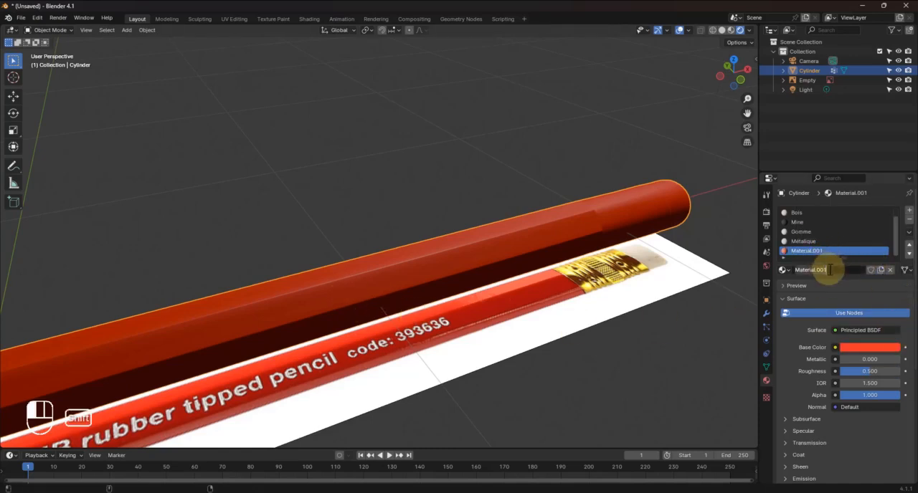
pyautogui.write('Marque')
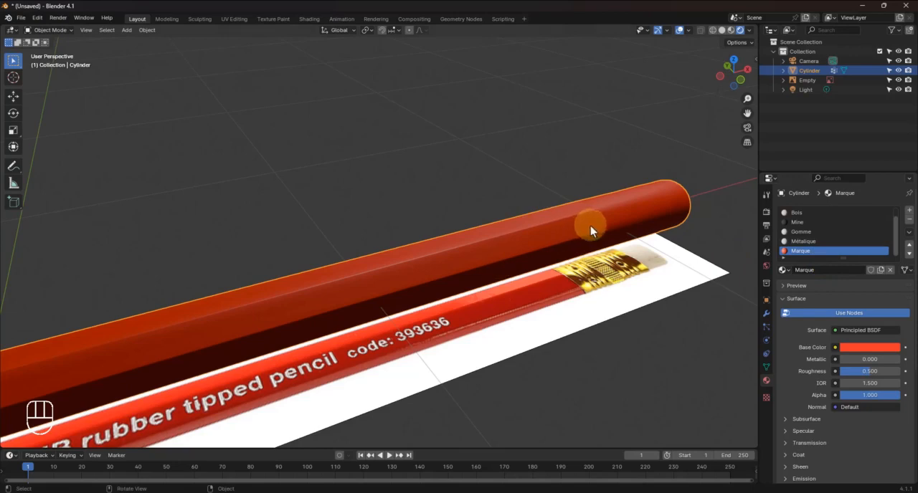
# Put the pencil mesh into Edit Mode with face selection, ready for work at the sharpened tip
pyautogui.scroll(-3, 590, 228)
pyautogui.moveTo(383, 236)
pyautogui.keyDown('shift'); pyautogui.mouseDown(button='middle')
pyautogui.moveTo(519, 236)
pyautogui.moveTo(409, 307)
pyautogui.moveTo(452, 285)
pyautogui.mouseUp(button='middle'); pyautogui.keyUp('shift')
pyautogui.moveTo(491, 247)
pyautogui.keyDown('shift'); pyautogui.mouseDown(button='middle')
pyautogui.moveTo(537, 216)
pyautogui.moveTo(492, 252)
pyautogui.mouseUp(button='middle'); pyautogui.keyUp('shift')
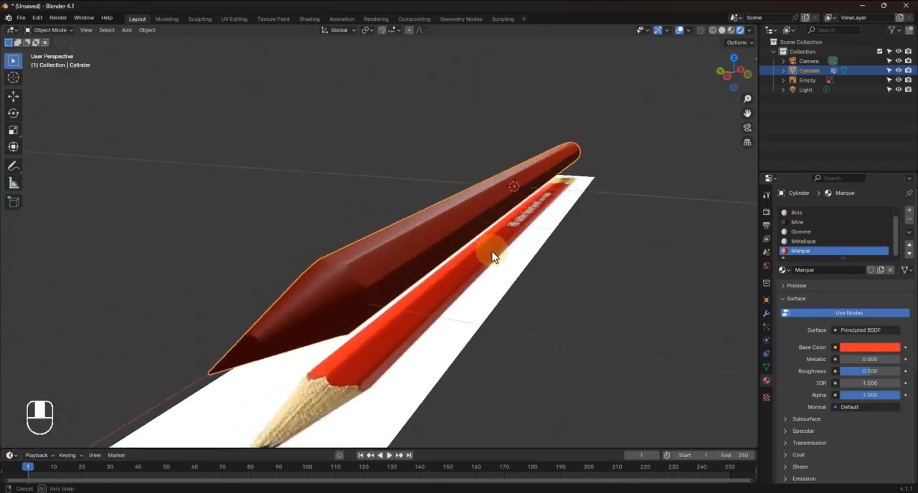
pyautogui.scroll(-2, 297, 353)
pyautogui.moveTo(298, 351)
pyautogui.keyDown('shift'); pyautogui.mouseDown(button='middle')
pyautogui.moveTo(373, 299)
pyautogui.moveTo(359, 317)
pyautogui.moveTo(424, 279)
pyautogui.mouseUp(button='middle'); pyautogui.keyUp('shift')
pyautogui.scroll(3, 373, 299)
pyautogui.press('Tab')
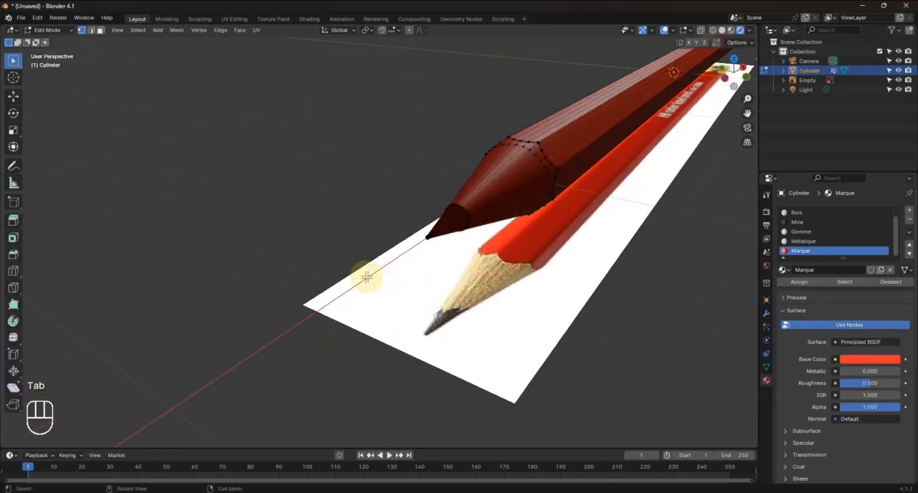
pyautogui.scroll(3, 565, 221)
pyautogui.scroll(-4, 565, 221)
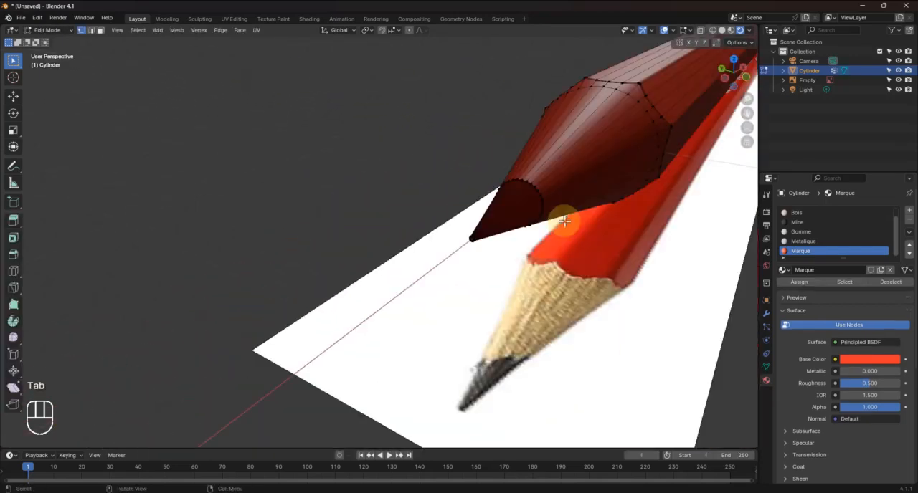
pyautogui.keyDown('alt'); pyautogui.click(524, 207); pyautogui.keyUp('alt')
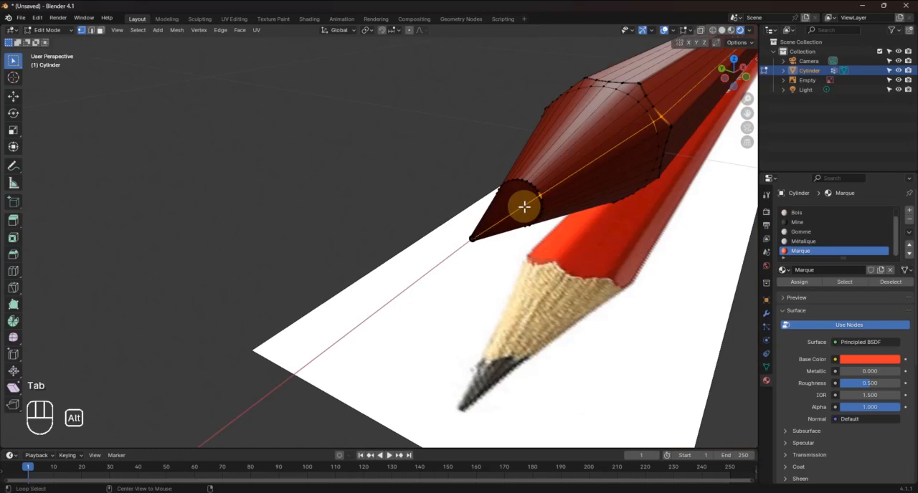
pyautogui.click(100, 30)
# Select all faces of the lead, including the small end face at the tip, and assign the Mine material to them
pyautogui.keyDown('alt'); pyautogui.click(518, 210); pyautogui.keyUp('alt')
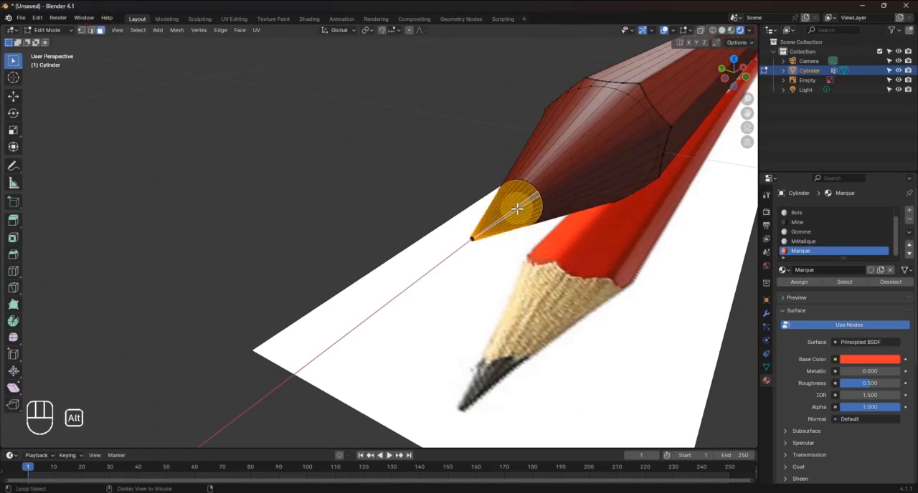
pyautogui.keyDown('shift'); pyautogui.click(473, 238); pyautogui.keyUp('shift')
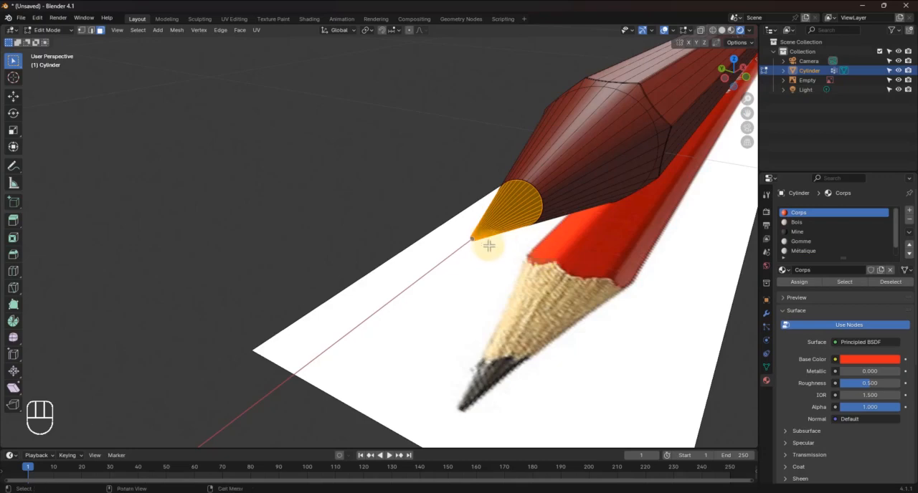
pyautogui.scroll(3, 490, 246)
pyautogui.scroll(-3, 495, 242)
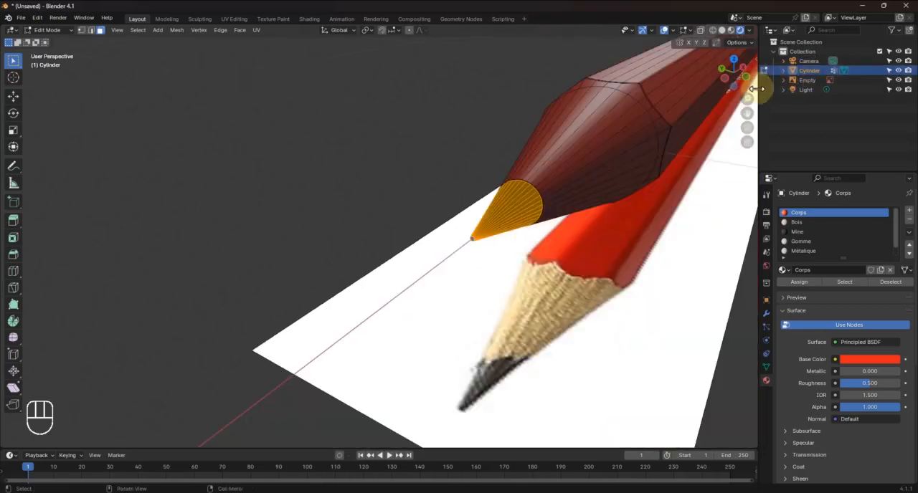
pyautogui.moveTo(747, 100)
pyautogui.mouseDown()
pyautogui.moveTo(30, 86)
pyautogui.moveTo(746, 108)
pyautogui.moveTo(710, 113)
pyautogui.mouseUp()
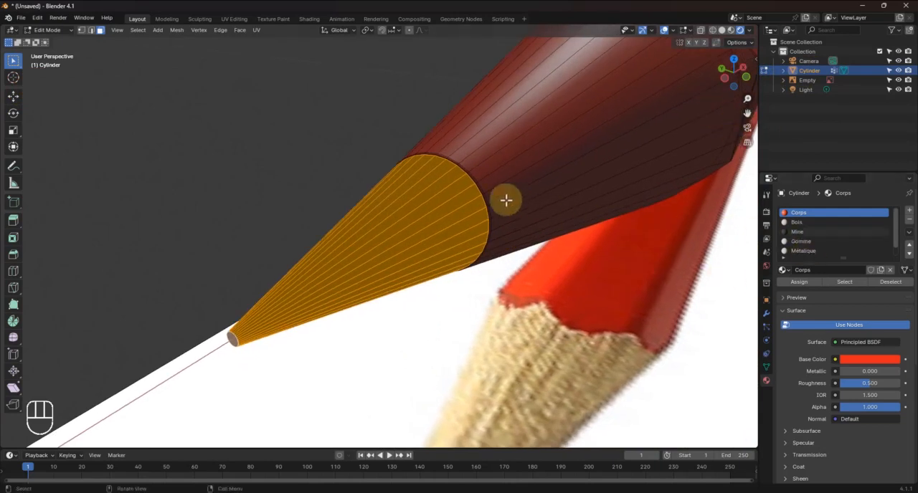
pyautogui.click(800, 230)
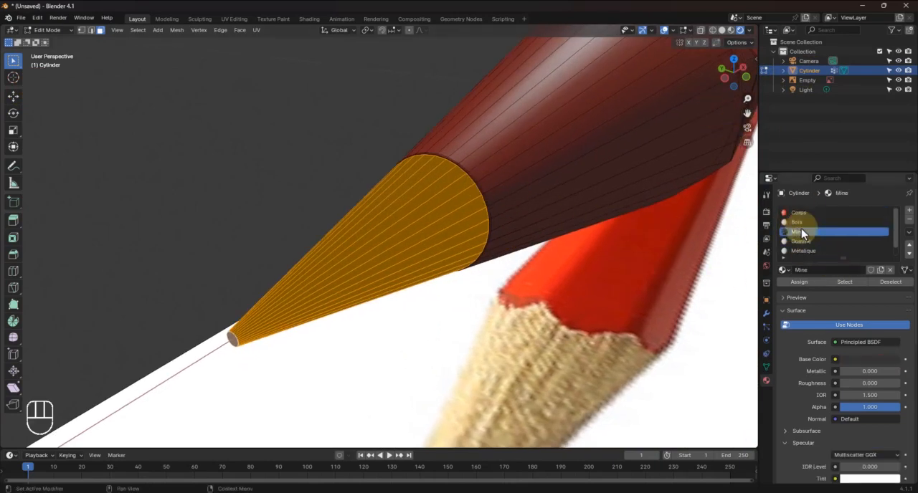
pyautogui.click(797, 282)
pyautogui.press('Tab')
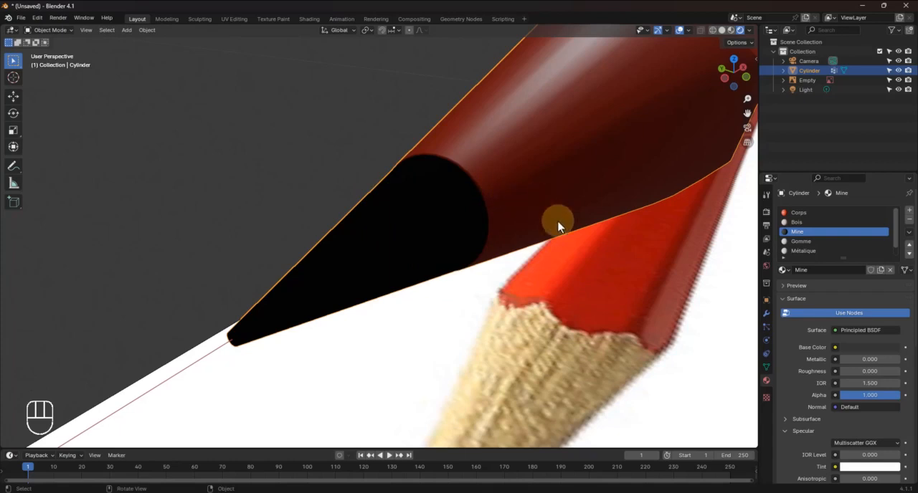
# Adjust the brightness of the Mine material's base colour and assign Mine to the selected lead faces again
pyautogui.moveTo(537, 201)
pyautogui.keyDown('shift'); pyautogui.mouseDown(button='middle')
pyautogui.moveTo(505, 226)
pyautogui.moveTo(526, 223)
pyautogui.mouseUp(button='middle'); pyautogui.keyUp('shift')
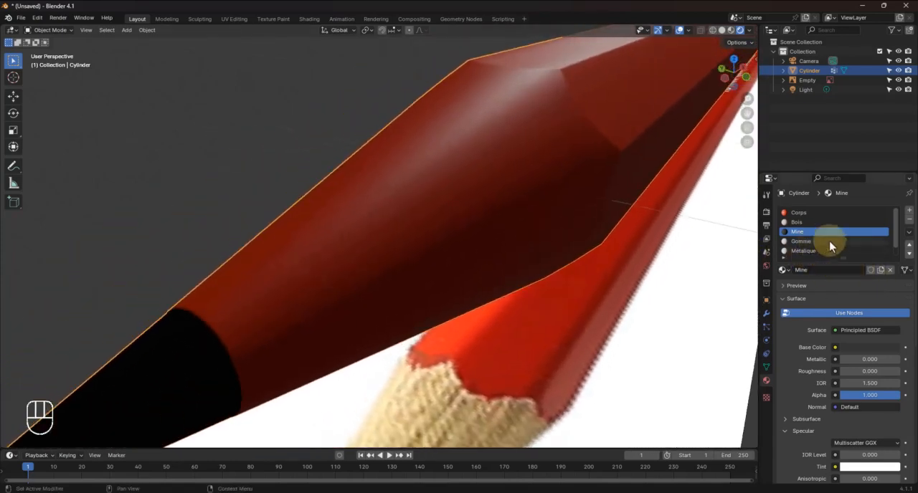
pyautogui.click(871, 349)
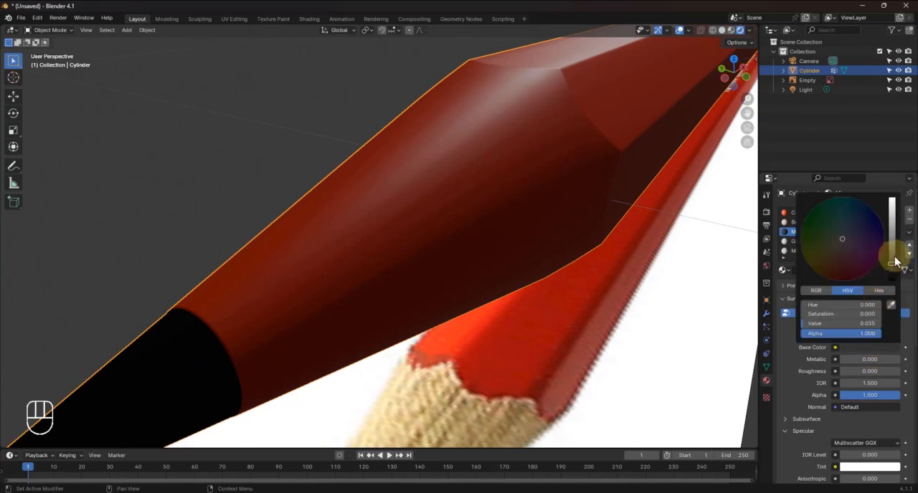
pyautogui.moveTo(895, 256); pyautogui.dragTo(893, 267)
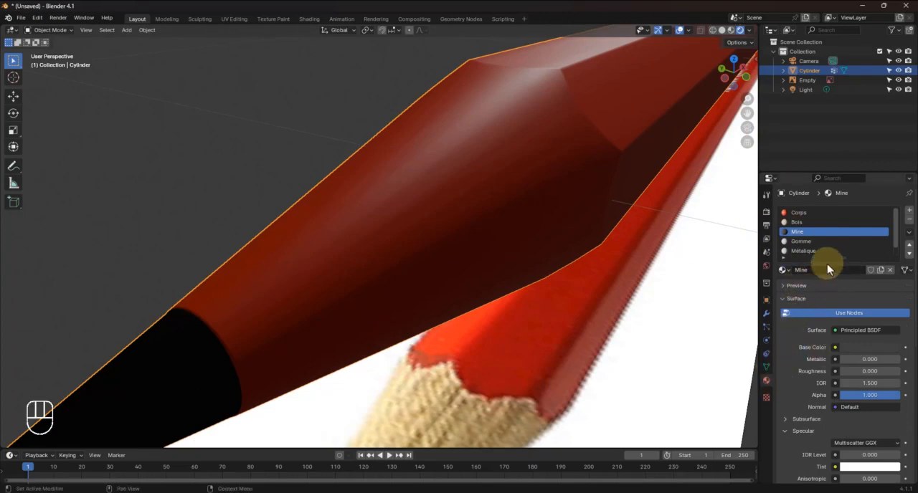
pyautogui.scroll(-7, 827, 264)
pyautogui.scroll(6, 827, 264)
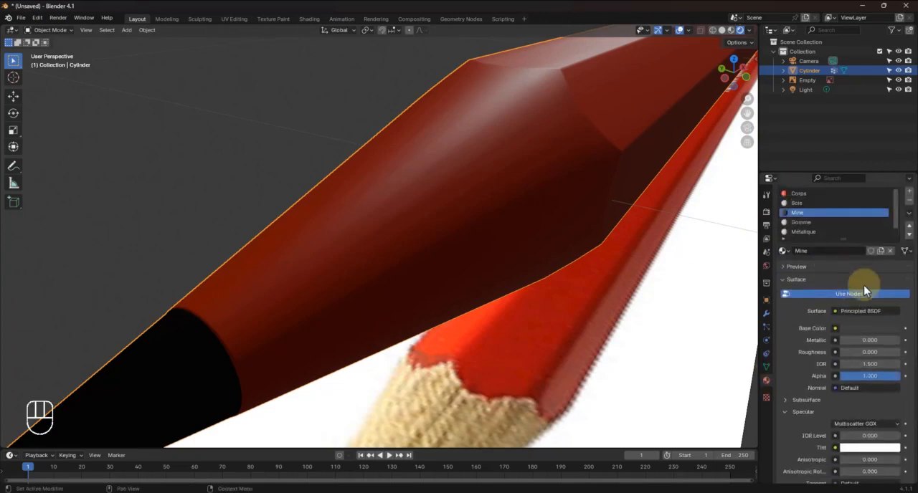
pyautogui.click(861, 328)
pyautogui.press('Escape')
pyautogui.press('Tab')
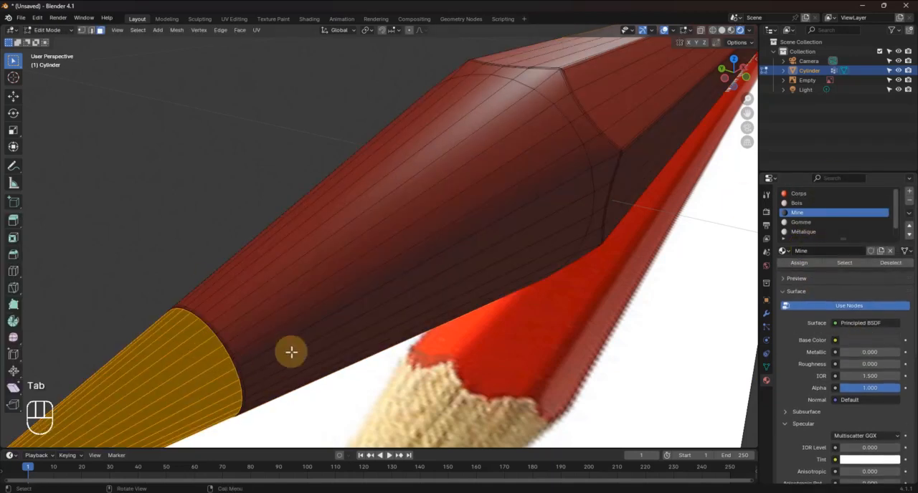
pyautogui.click(793, 265)
# In edge selection mode, select the edge loop where the lead meets the wood and mark it as a seam
pyautogui.moveTo(232, 353)
pyautogui.keyDown('shift'); pyautogui.mouseDown(button='middle')
pyautogui.moveTo(266, 338)
pyautogui.moveTo(246, 350)
pyautogui.mouseUp(button='middle'); pyautogui.keyUp('shift')
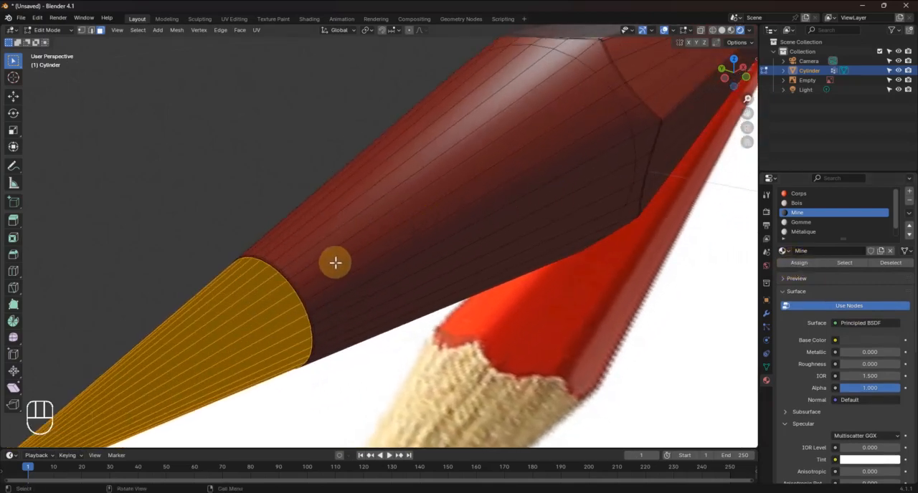
pyautogui.scroll(3, 334, 263)
pyautogui.scroll(-6, 335, 262)
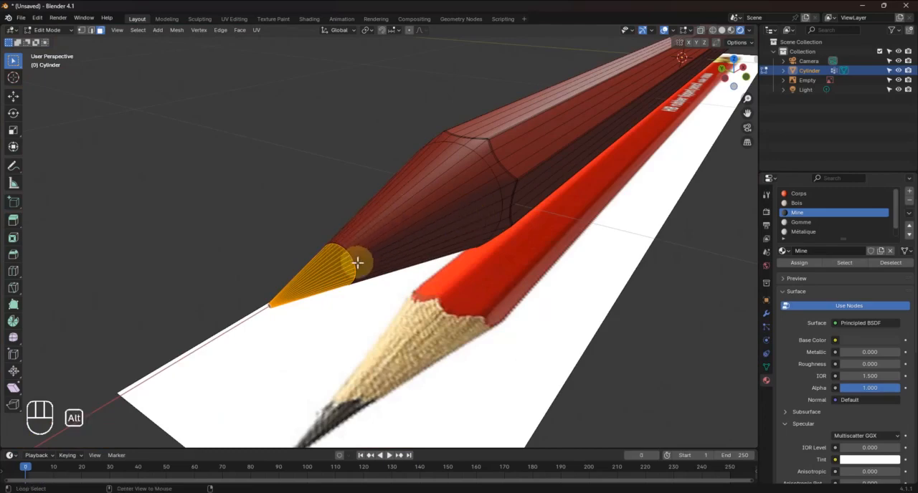
pyautogui.moveTo(748, 98)
pyautogui.mouseDown()
pyautogui.moveTo(753, 90)
pyautogui.moveTo(34, 86)
pyautogui.moveTo(60, 75)
pyautogui.moveTo(162, 318)
pyautogui.mouseUp()
pyautogui.moveTo(289, 132)
pyautogui.keyDown('shift'); pyautogui.mouseDown(button='middle')
pyautogui.moveTo(281, 238)
pyautogui.moveTo(273, 174)
pyautogui.moveTo(297, 150)
pyautogui.mouseUp(button='middle'); pyautogui.keyUp('shift')
pyautogui.scroll(1, 393, 344)
pyautogui.scroll(-1, 393, 344)
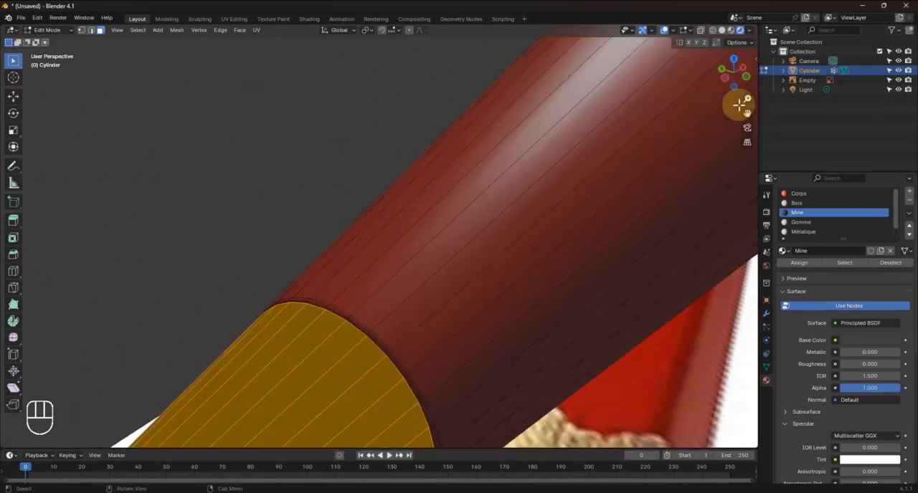
pyautogui.moveTo(746, 98); pyautogui.dragTo(747, 99)
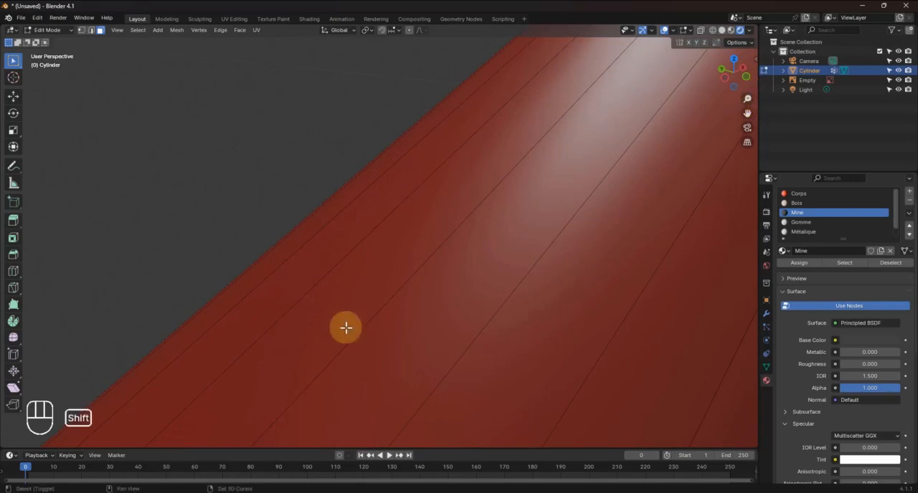
pyautogui.click(91, 30)
pyautogui.moveTo(234, 252)
pyautogui.keyDown('shift'); pyautogui.mouseDown(button='middle')
pyautogui.moveTo(234, 239)
pyautogui.moveTo(225, 242)
pyautogui.mouseUp(button='middle'); pyautogui.keyUp('shift')
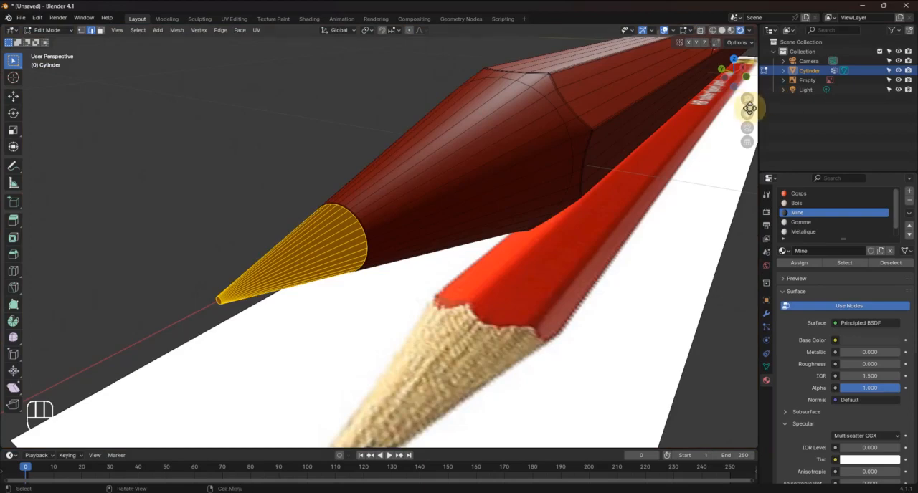
pyautogui.moveTo(752, 98)
pyautogui.mouseDown()
pyautogui.moveTo(10, 97)
pyautogui.moveTo(36, 96)
pyautogui.moveTo(46, 82)
pyautogui.mouseUp()
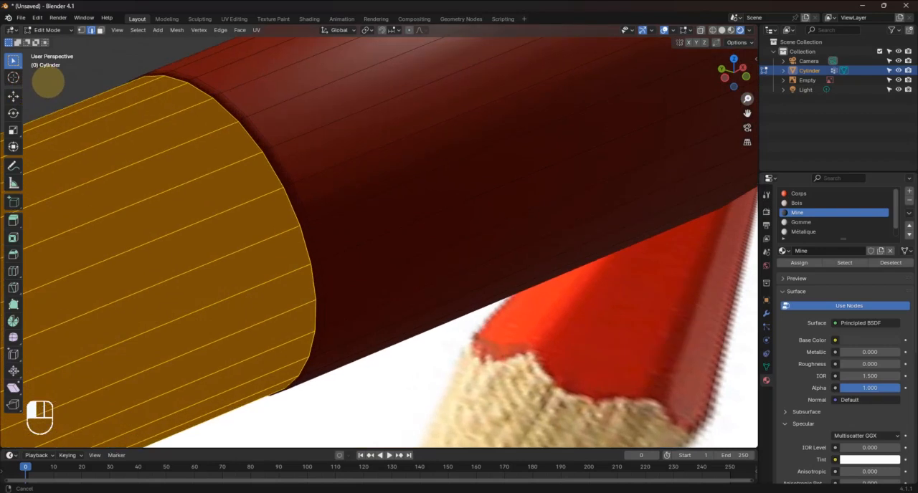
pyautogui.keyDown('alt'); pyautogui.click(224, 107); pyautogui.keyUp('alt')
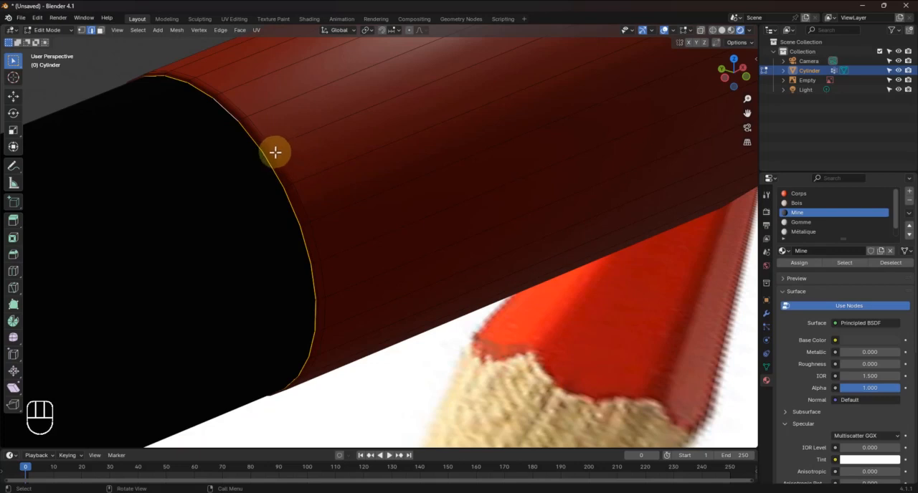
pyautogui.hotkey('ctrl', 'e')
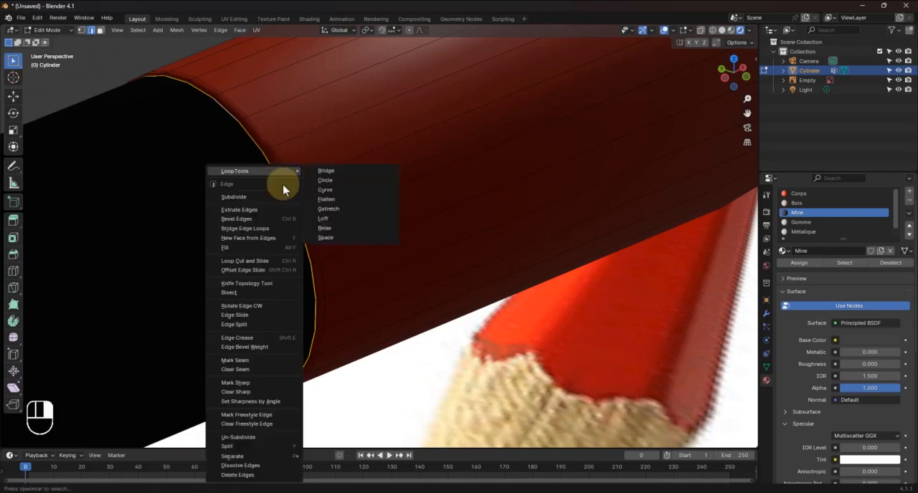
pyautogui.click(249, 362)
# Select the scalloped edge loop between the sharpened wood and the pencil body and mark it as a seam
pyautogui.moveTo(396, 188)
pyautogui.keyDown('shift'); pyautogui.mouseDown(button='middle')
pyautogui.moveTo(322, 248)
pyautogui.moveTo(323, 235)
pyautogui.moveTo(348, 217)
pyautogui.mouseUp(button='middle'); pyautogui.keyUp('shift')
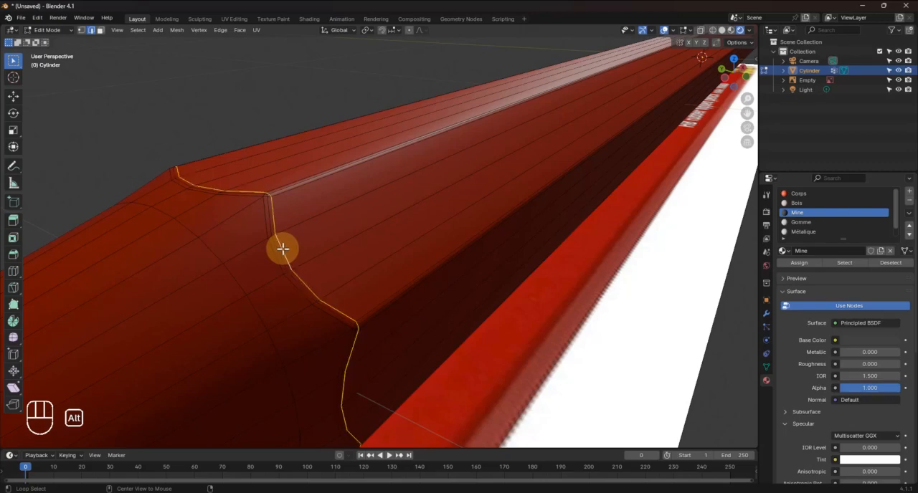
pyautogui.hotkey('ctrl', 'e')
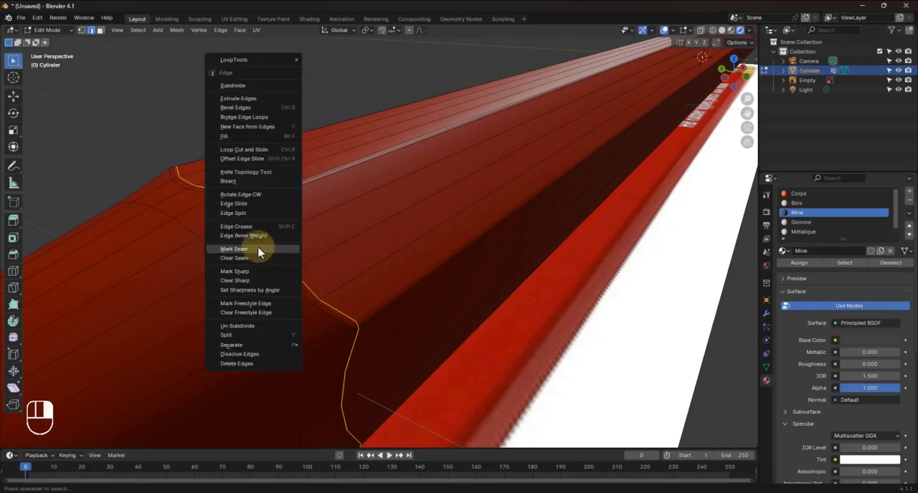
pyautogui.click(250, 255)
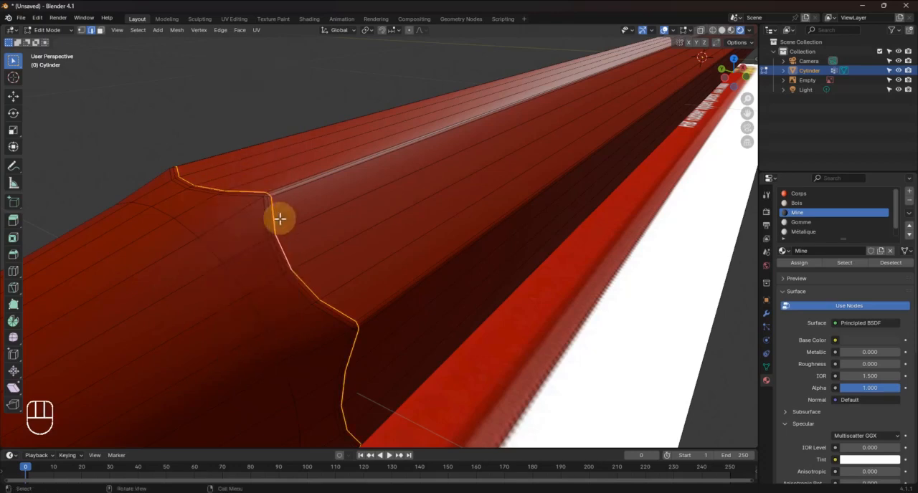
# Clear the seam from the selected scalloped edge loop on the body side of the transition between wood and pencil body
pyautogui.scroll(1, 270, 197)
pyautogui.scroll(-1, 295, 218)
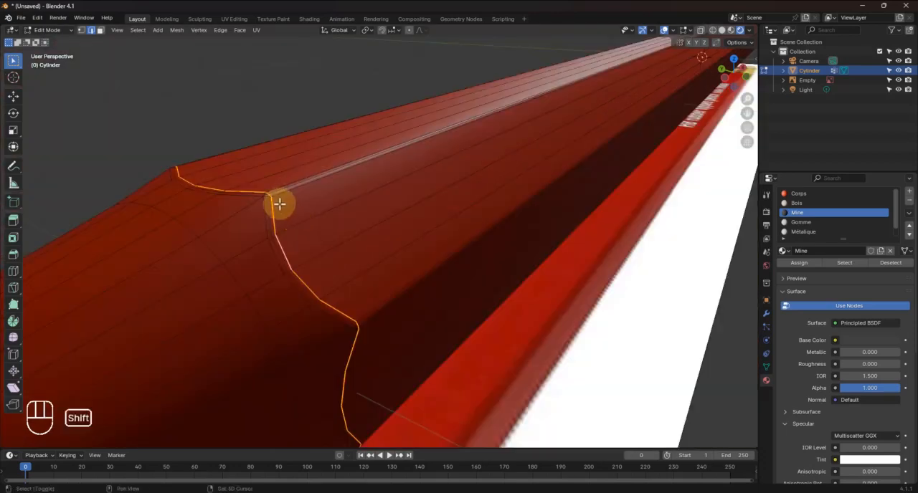
pyautogui.keyDown('shift'); pyautogui.moveTo(279, 205); pyautogui.dragTo(296, 216, button='middle'); pyautogui.keyUp('shift')
pyautogui.scroll(3, 393, 290)
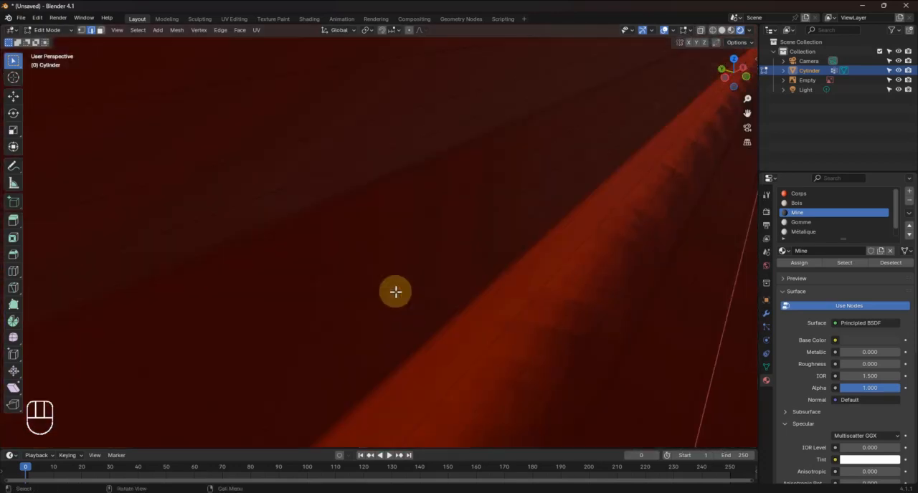
pyautogui.scroll(-3, 396, 290)
pyautogui.moveTo(746, 96); pyautogui.dragTo(15, 93)
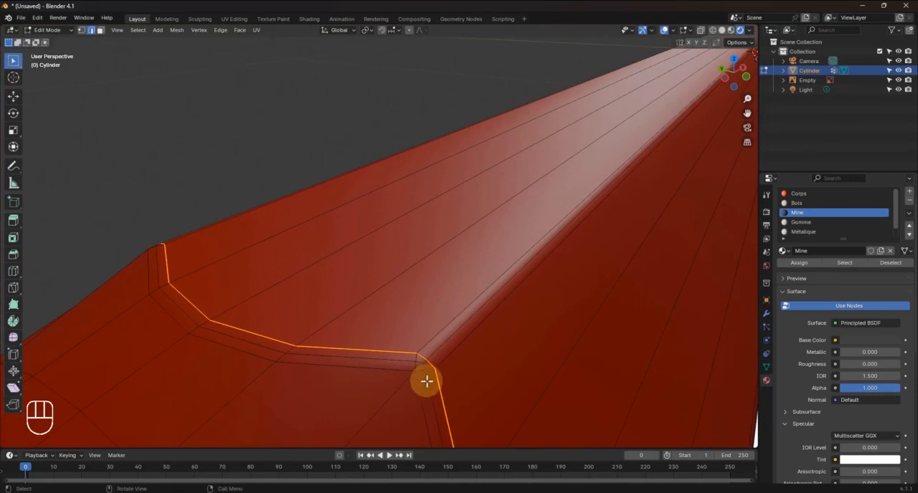
pyautogui.keyDown('shift'); pyautogui.moveTo(439, 390); pyautogui.dragTo(444, 386, button='middle'); pyautogui.keyUp('shift')
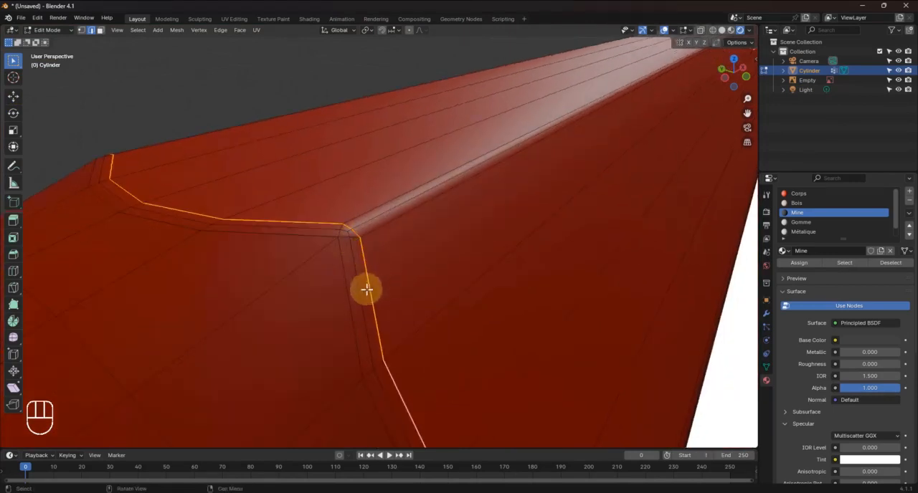
pyautogui.rightClick(364, 263)
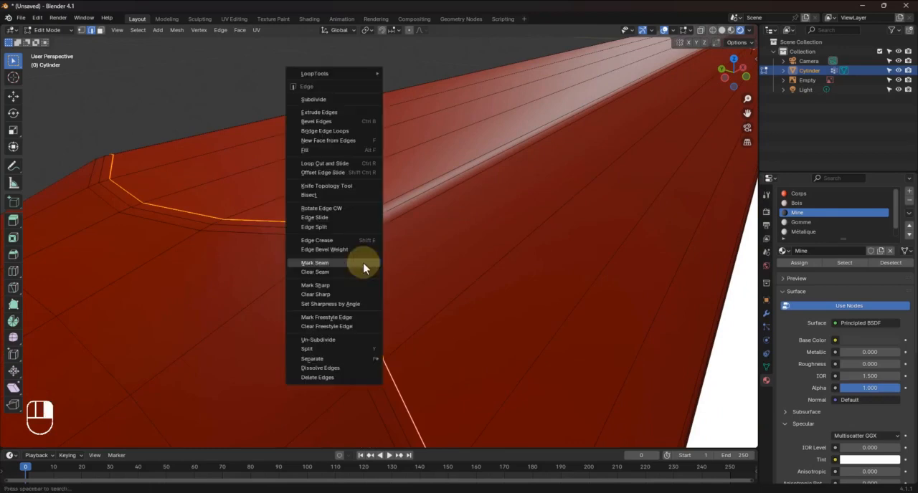
pyautogui.click(312, 271)
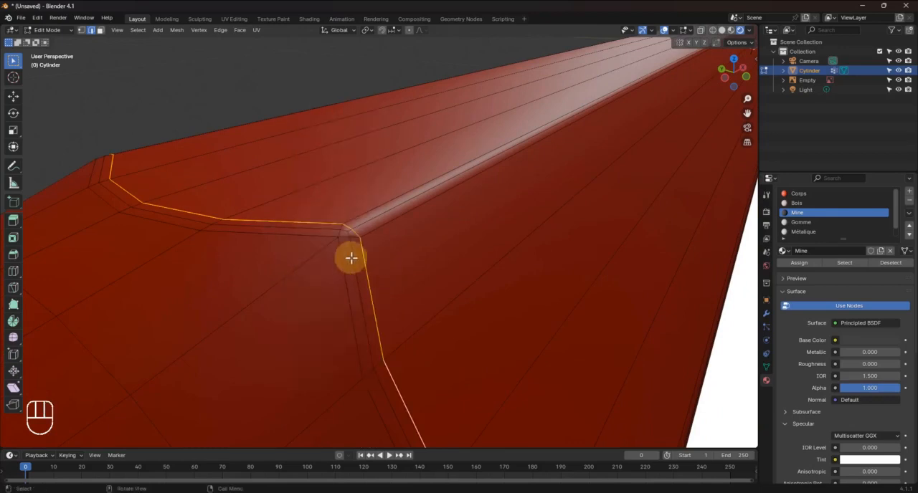
# Select the scalloped edge loop on the wood side of the transition, segment by segment all around the pencil, and mark it as a seam
pyautogui.keyDown('alt'); pyautogui.click(341, 255); pyautogui.keyUp('alt')
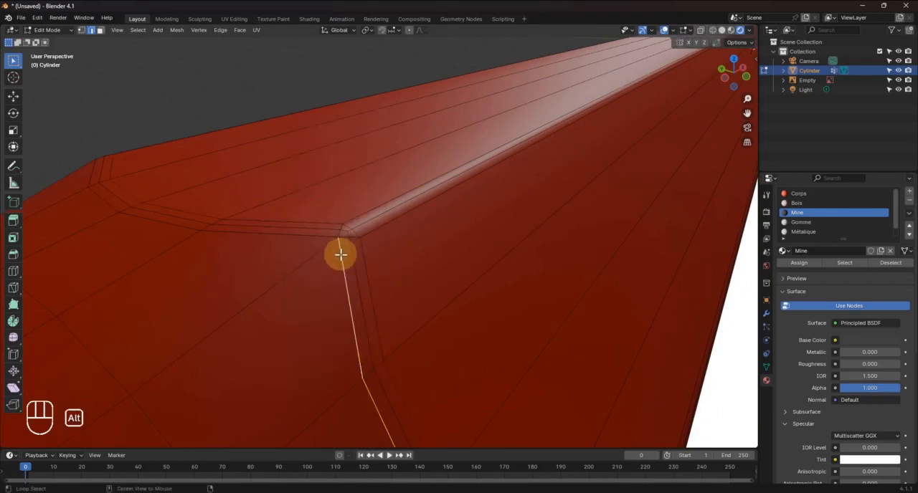
pyautogui.keyDown('alt'); pyautogui.click(330, 237); pyautogui.keyUp('alt')
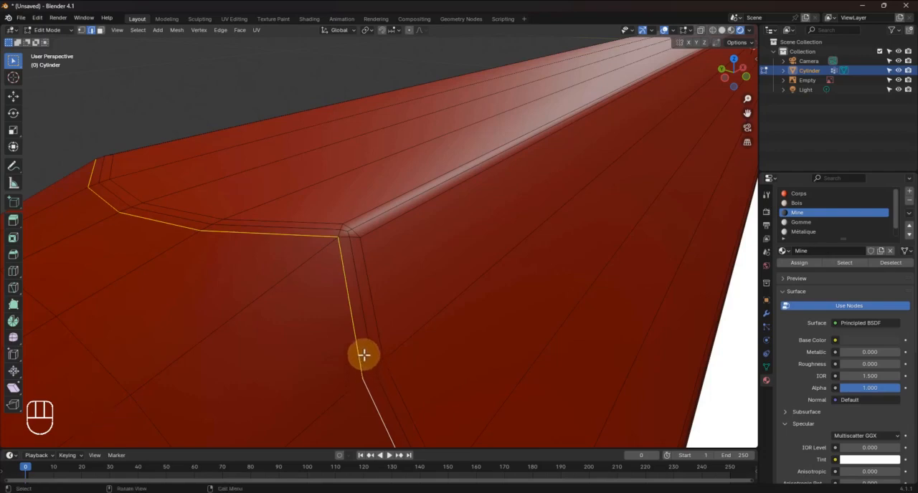
pyautogui.moveTo(365, 354); pyautogui.dragTo(379, 337, button='middle')
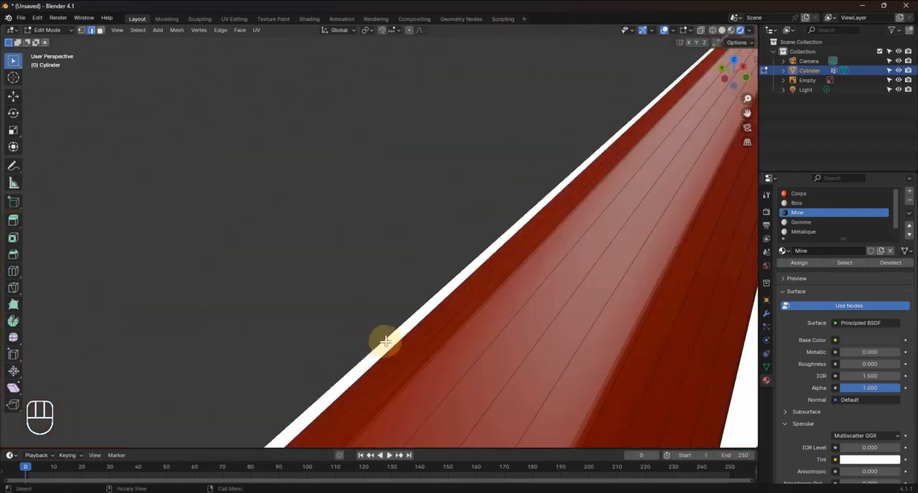
pyautogui.press('KP_Decimal')
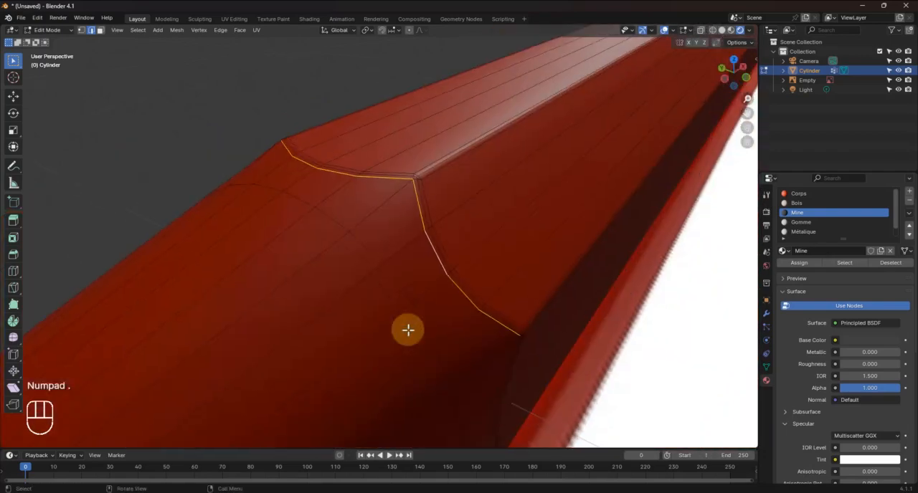
pyautogui.moveTo(409, 291); pyautogui.dragTo(519, 277, button='middle')
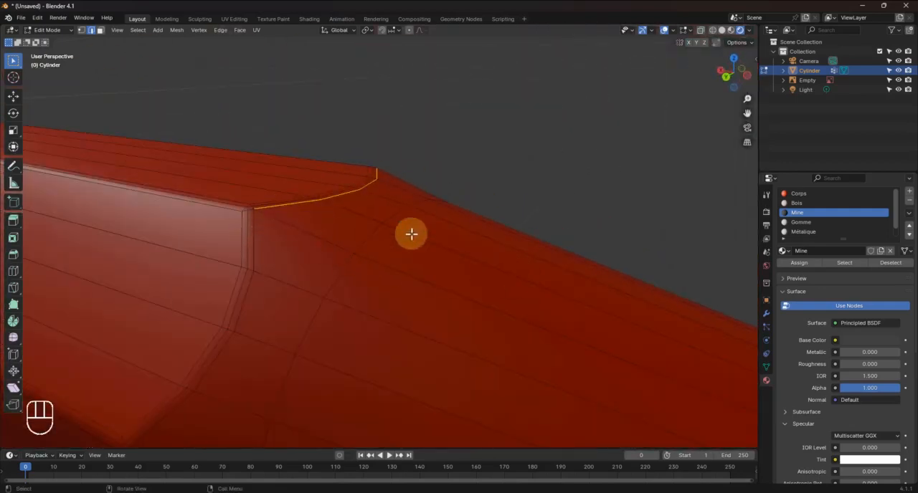
pyautogui.keyDown('alt'); pyautogui.keyDown('shift'); pyautogui.click(255, 227); pyautogui.keyUp('shift'); pyautogui.keyUp('alt')
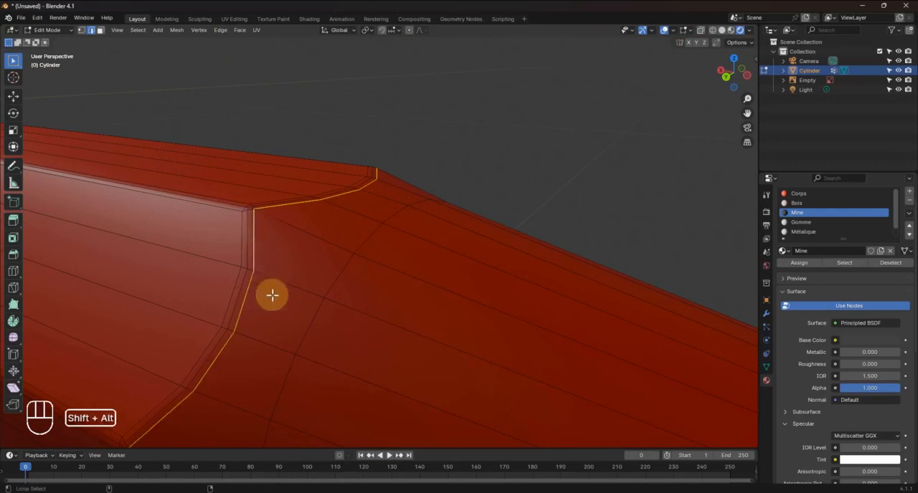
pyautogui.moveTo(273, 296); pyautogui.dragTo(286, 246, button='middle')
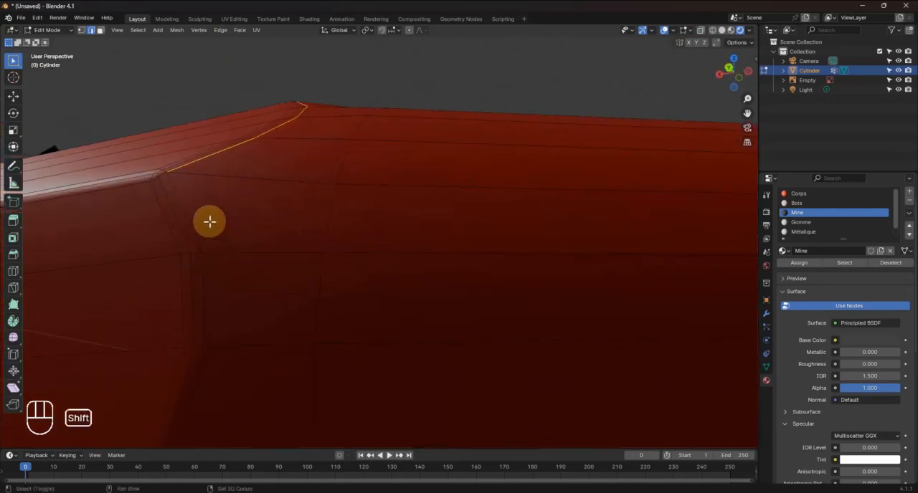
pyautogui.keyDown('alt'); pyautogui.keyDown('shift'); pyautogui.click(178, 197); pyautogui.keyUp('shift'); pyautogui.keyUp('alt')
pyautogui.moveTo(191, 244); pyautogui.dragTo(249, 293, button='middle')
pyautogui.keyDown('alt'); pyautogui.keyDown('shift'); pyautogui.click(144, 130); pyautogui.keyUp('shift'); pyautogui.keyUp('alt')
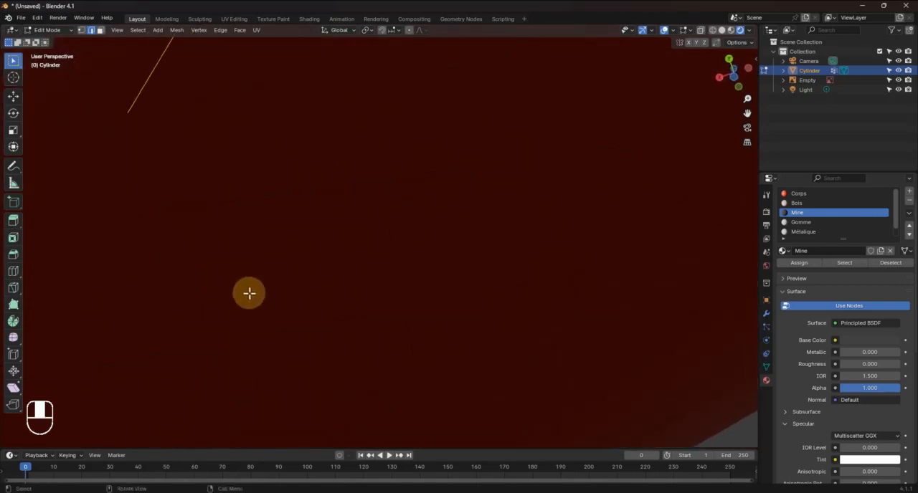
pyautogui.keyDown('alt'); pyautogui.keyDown('shift'); pyautogui.click(204, 174); pyautogui.keyUp('shift'); pyautogui.keyUp('alt')
pyautogui.moveTo(323, 379); pyautogui.dragTo(327, 316, button='middle')
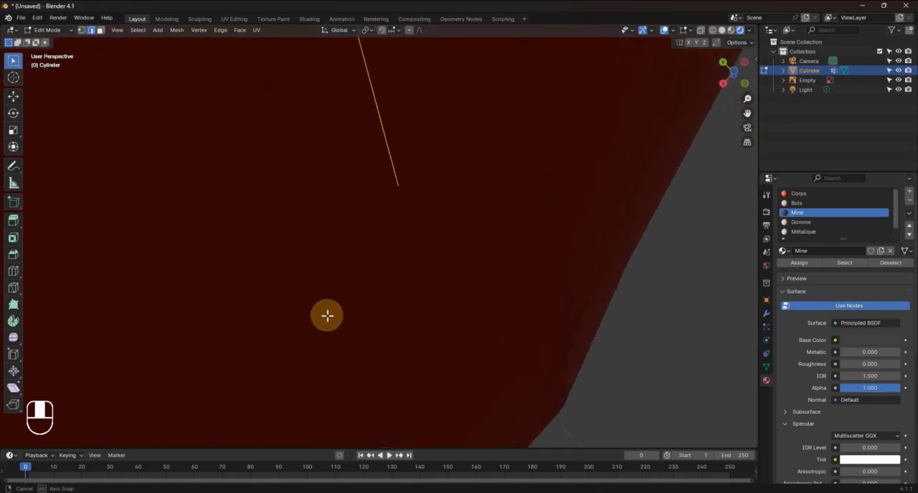
pyautogui.keyDown('alt'); pyautogui.keyDown('shift'); pyautogui.click(428, 195); pyautogui.keyUp('shift'); pyautogui.keyUp('alt')
pyautogui.moveTo(451, 292); pyautogui.dragTo(356, 138, button='middle')
pyautogui.keyDown('alt'); pyautogui.keyDown('shift'); pyautogui.click(342, 132); pyautogui.keyUp('shift'); pyautogui.keyUp('alt')
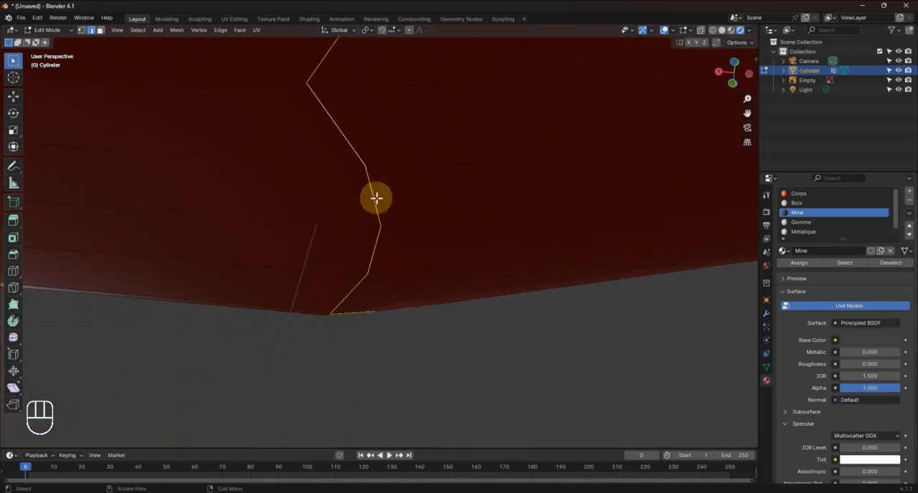
pyautogui.moveTo(376, 198); pyautogui.dragTo(435, 383, button='middle')
pyautogui.rightClick(235, 223)
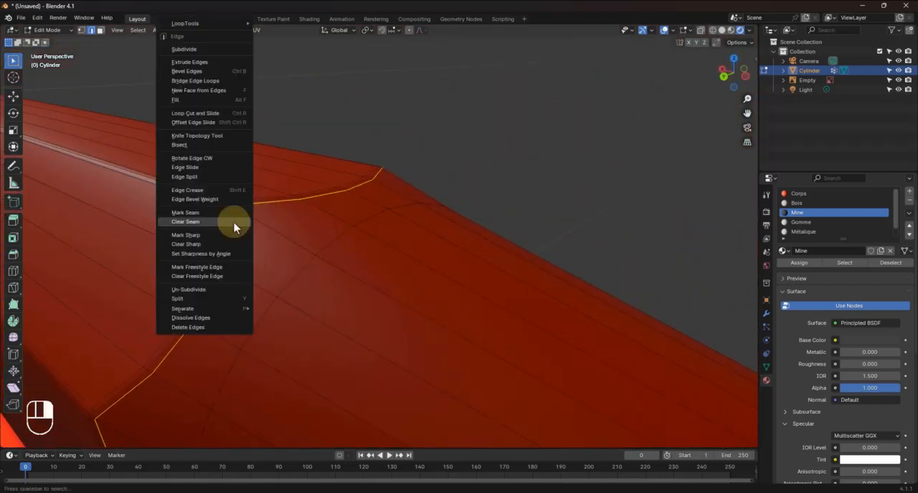
pyautogui.click(208, 212)
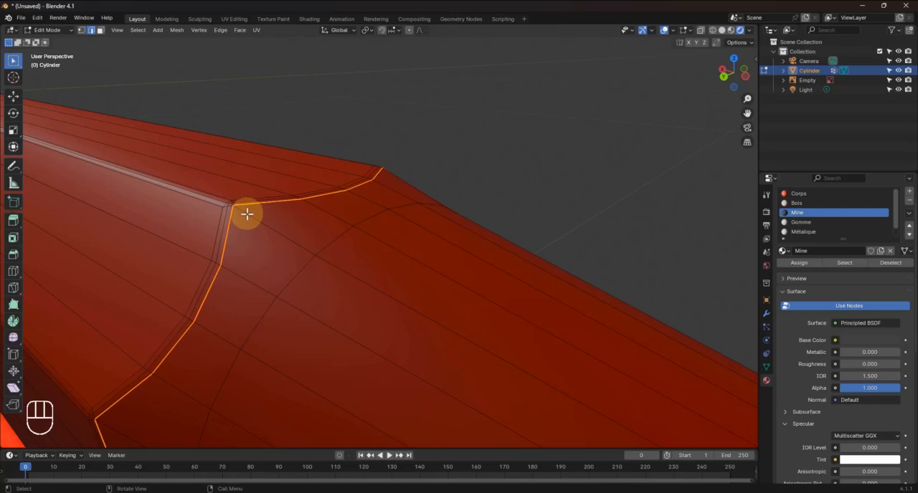
# Select the lengthwise edge line on the wood cone from the scalloped seam to the lead seam and mark it as sharp
pyautogui.click(247, 214)
pyautogui.keyDown('shift'); pyautogui.click(441, 302); pyautogui.keyUp('shift')
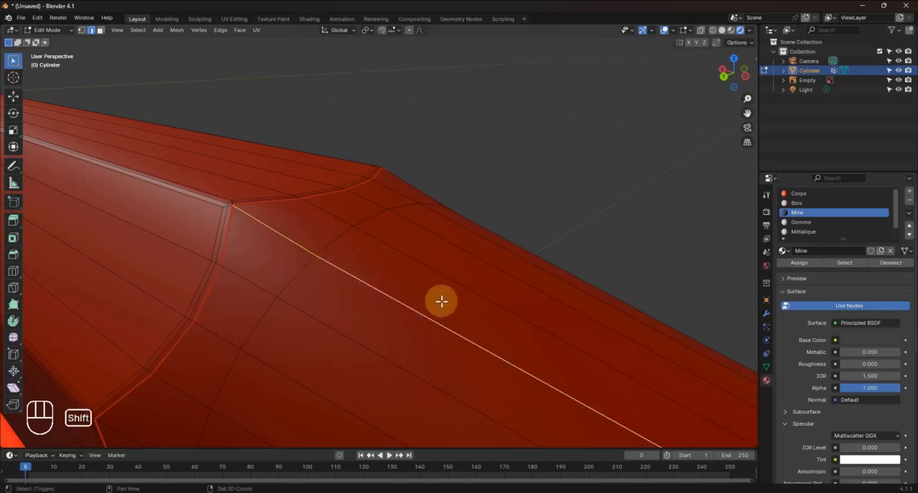
pyautogui.keyDown('shift'); pyautogui.moveTo(441, 301); pyautogui.dragTo(354, 261, button='middle'); pyautogui.keyUp('shift')
pyautogui.scroll(3, 354, 261)
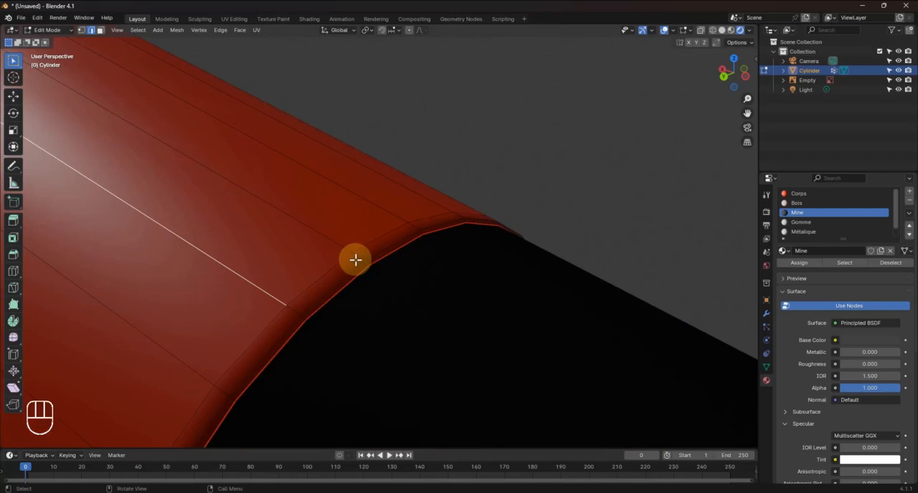
pyautogui.keyDown('shift'); pyautogui.click(305, 318); pyautogui.keyUp('shift')
pyautogui.rightClick(292, 308)
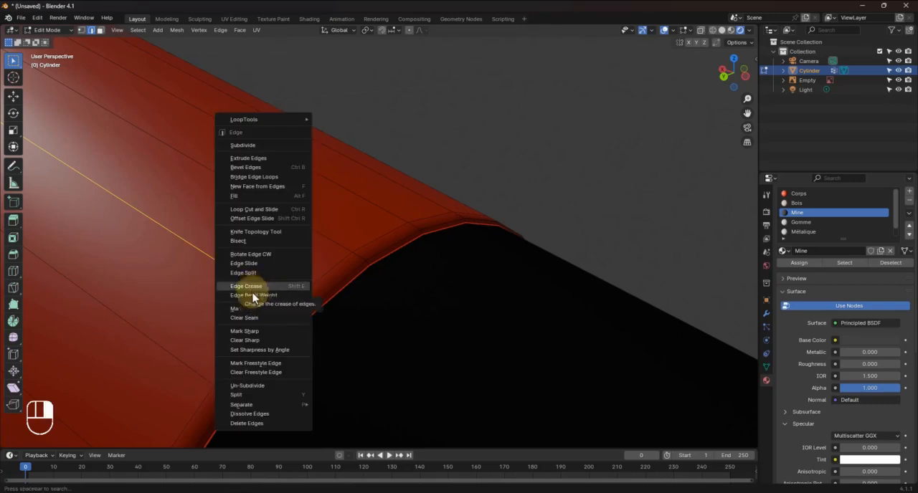
pyautogui.click(254, 331)
pyautogui.moveTo(318, 323); pyautogui.dragTo(317, 320, button='middle')
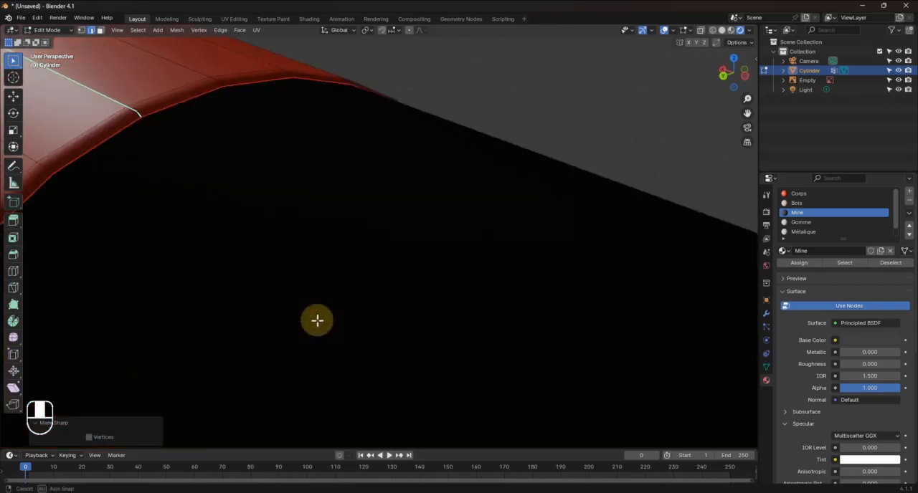
pyautogui.scroll(-8, 317, 321)
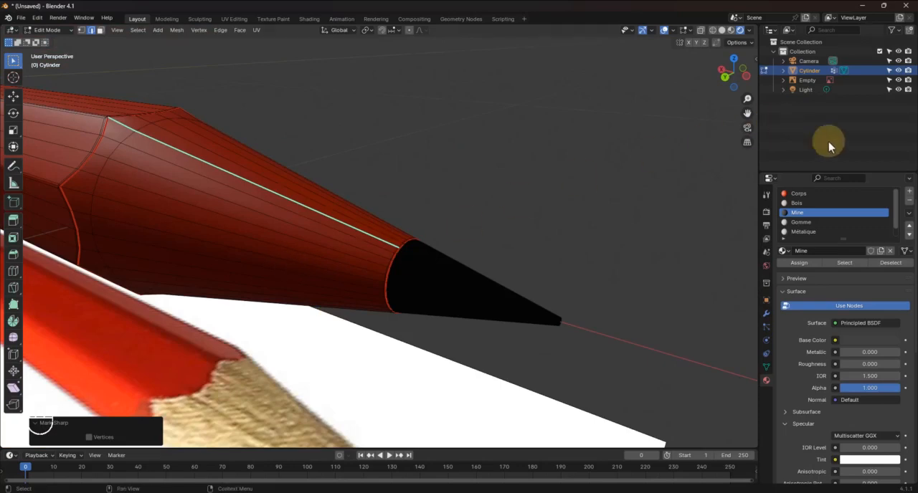
# In face selection mode, select all sharpened wood faces between the two seams, including the thin ring beside the lead, and assign the Bois material
pyautogui.click(800, 205)
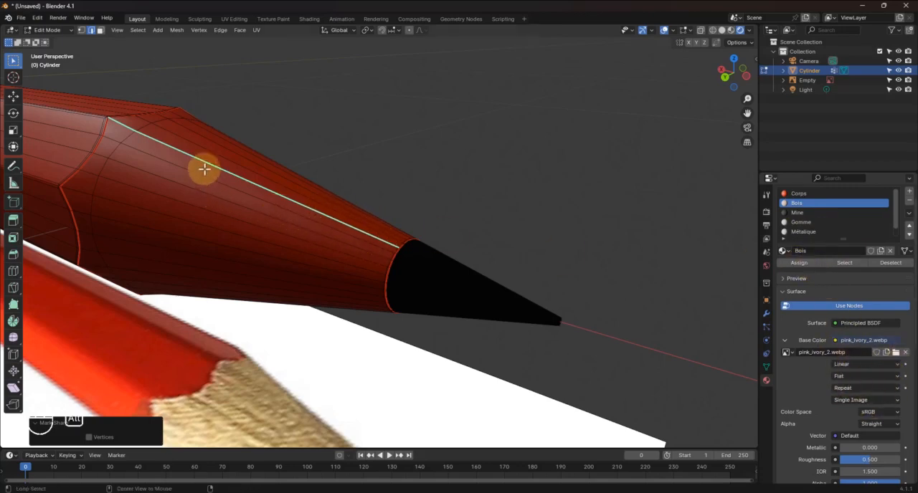
pyautogui.click(100, 30)
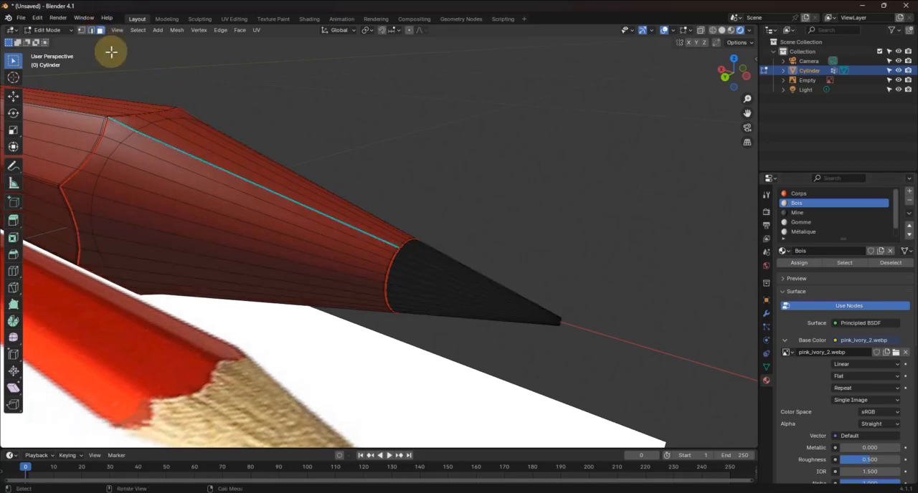
pyautogui.keyDown('alt'); pyautogui.click(237, 185); pyautogui.keyUp('alt')
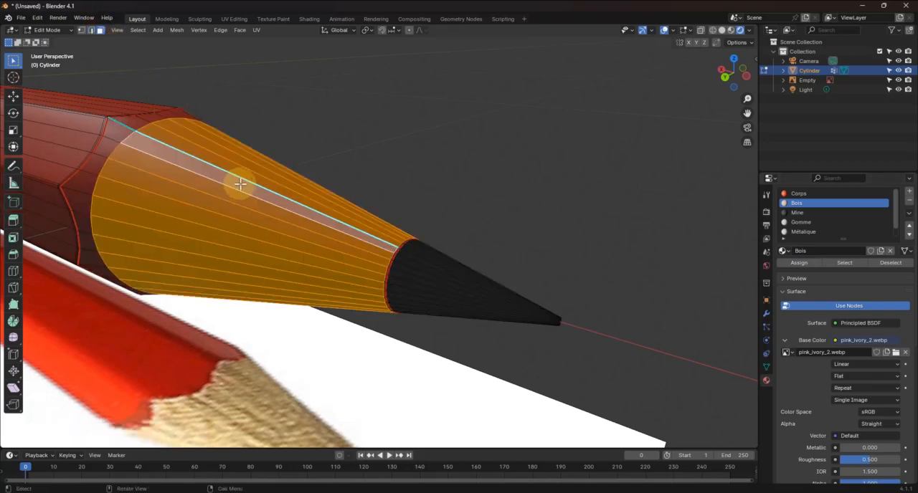
pyautogui.press('ctrl+KP_Add')
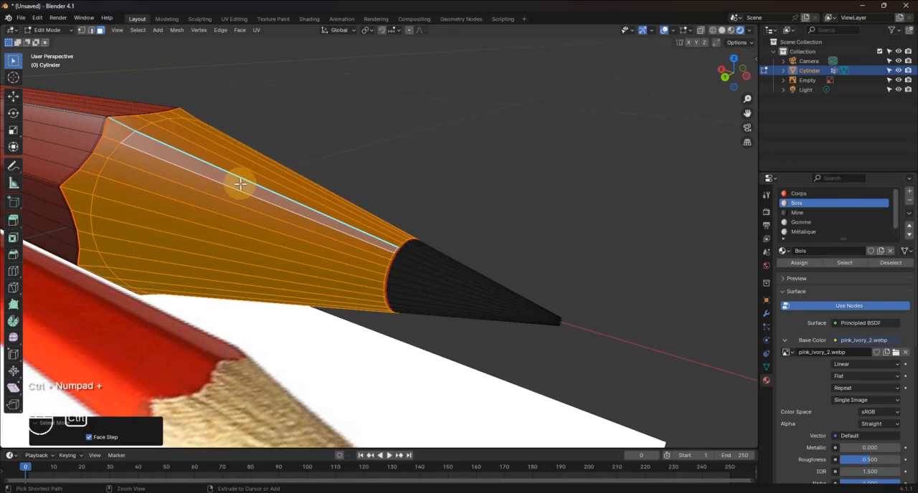
pyautogui.scroll(3, 86, 123)
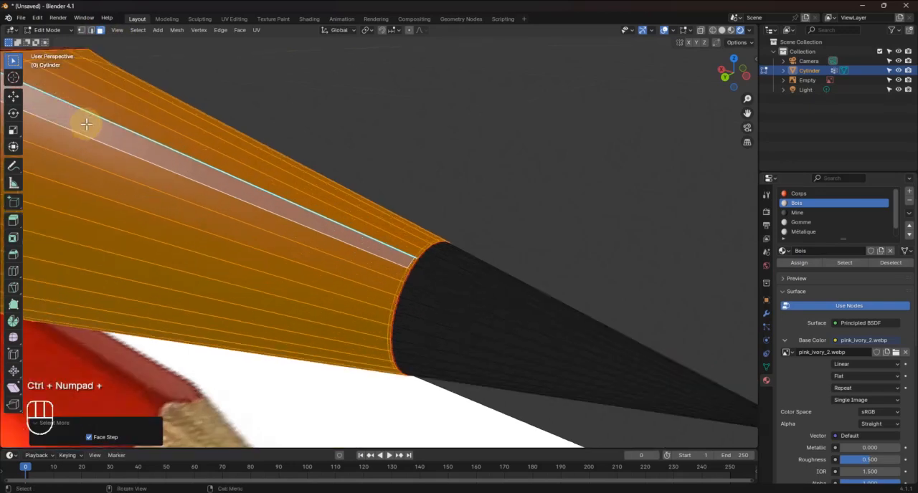
pyautogui.scroll(3, 408, 282)
pyautogui.scroll(2, 422, 284)
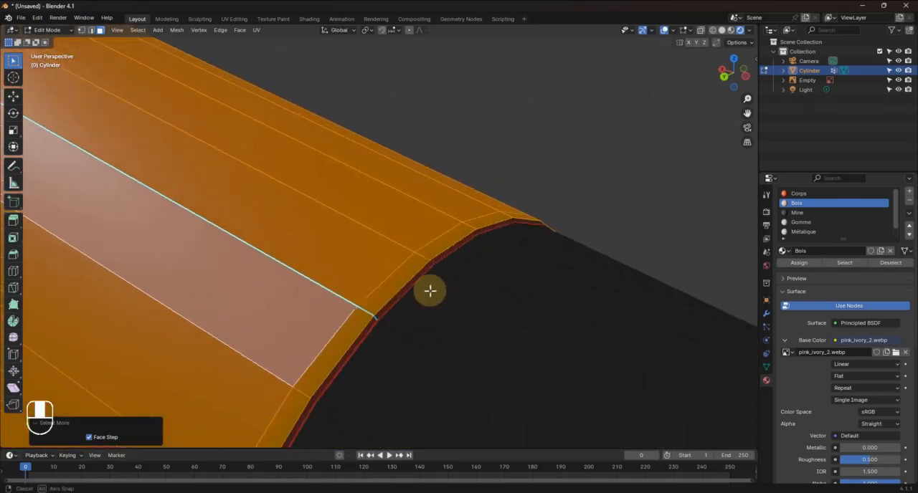
pyautogui.scroll(2, 428, 289)
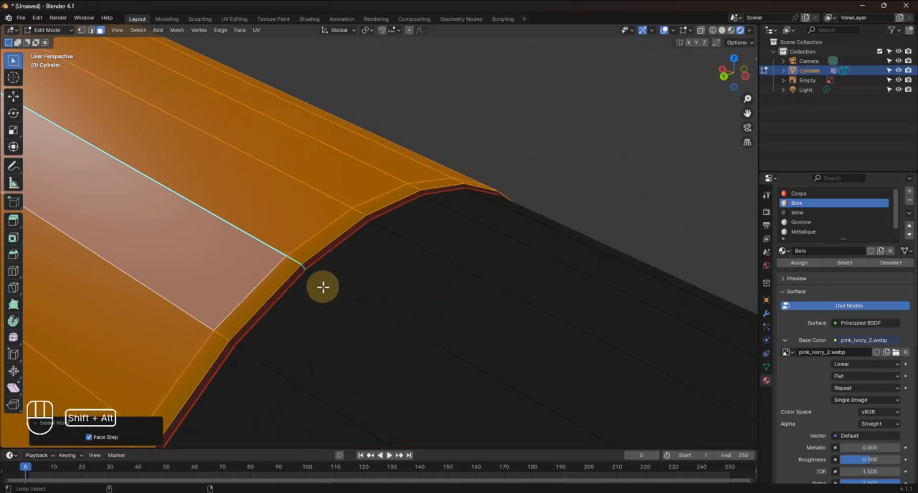
pyautogui.keyDown('alt'); pyautogui.keyDown('shift'); pyautogui.click(304, 269); pyautogui.keyUp('shift'); pyautogui.keyUp('alt')
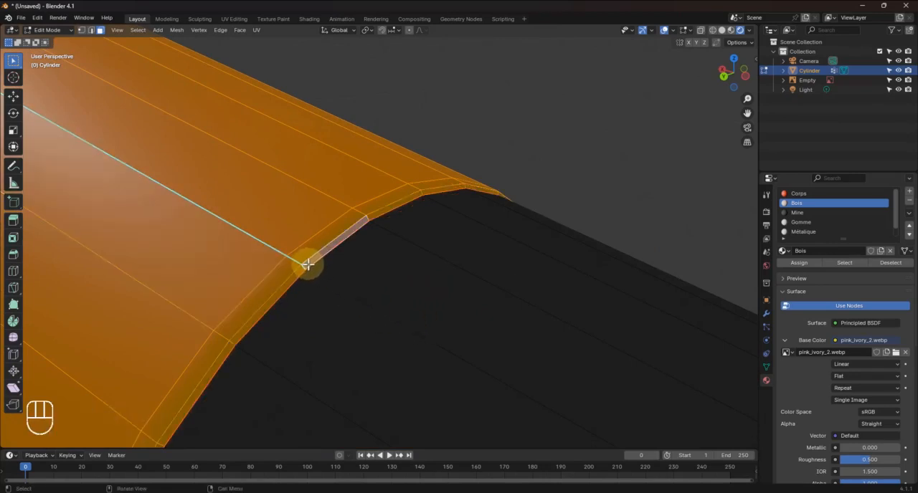
pyautogui.moveTo(303, 262)
pyautogui.mouseDown(button='middle')
pyautogui.moveTo(259, 254)
pyautogui.moveTo(499, 270)
pyautogui.moveTo(404, 270)
pyautogui.moveTo(446, 268)
pyautogui.mouseUp(button='middle')
pyautogui.click(799, 263)
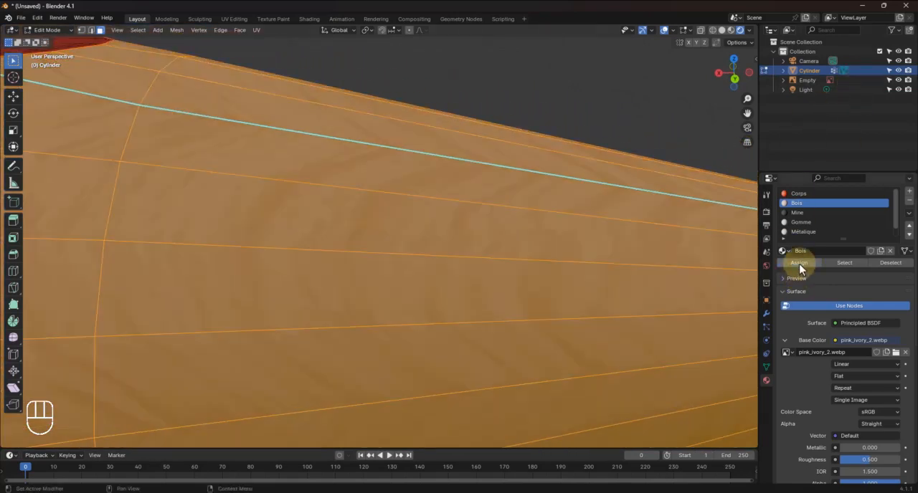
# Switch to Object Mode and compare the pencil's textured wood tip with the reference image
pyautogui.scroll(-8, 502, 222)
pyautogui.moveTo(502, 222)
pyautogui.mouseDown(button='middle')
pyautogui.moveTo(369, 246)
pyautogui.moveTo(323, 191)
pyautogui.moveTo(358, 166)
pyautogui.mouseUp(button='middle')
pyautogui.press('Tab')
pyautogui.scroll(2, 355, 164)
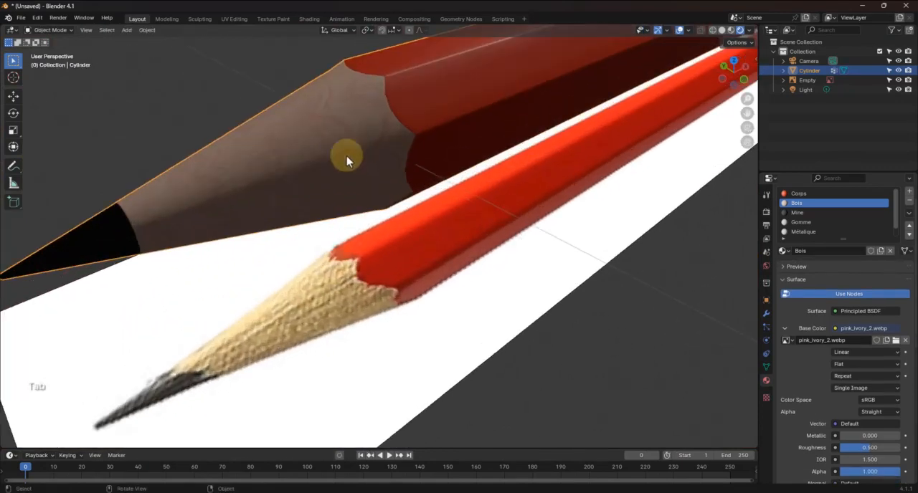
pyautogui.moveTo(329, 103); pyautogui.dragTo(473, 202, button='middle')
pyautogui.moveTo(406, 230)
pyautogui.mouseDown(button='middle')
pyautogui.moveTo(428, 235)
pyautogui.moveTo(407, 231)
pyautogui.mouseUp(button='middle')
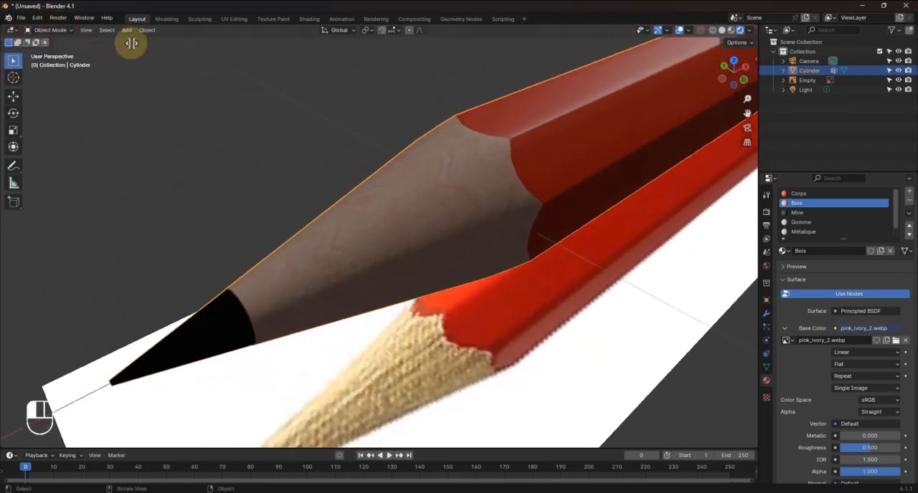
# Split the 3D viewport into two areas, turn one into a UV Editor and display the pink_ivory_2.webp image in it
pyautogui.moveTo(315, 48); pyautogui.dragTo(352, 46)
pyautogui.click(13, 31)
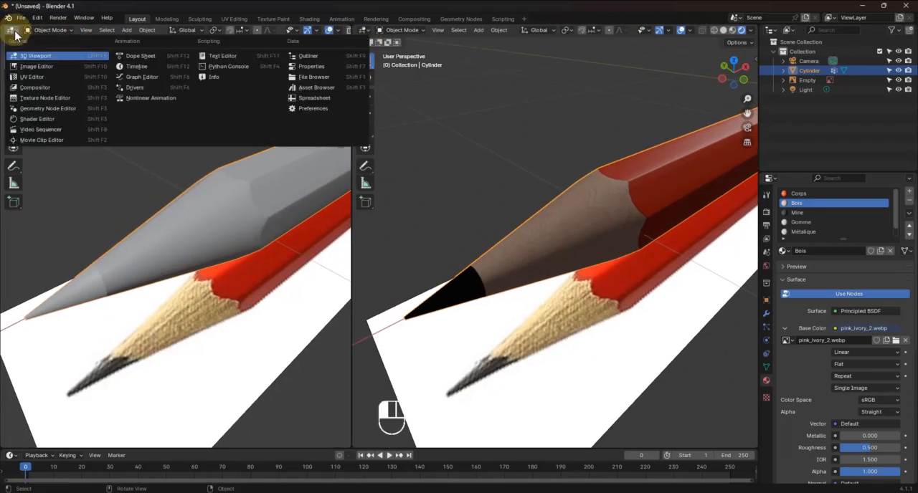
pyautogui.click(29, 72)
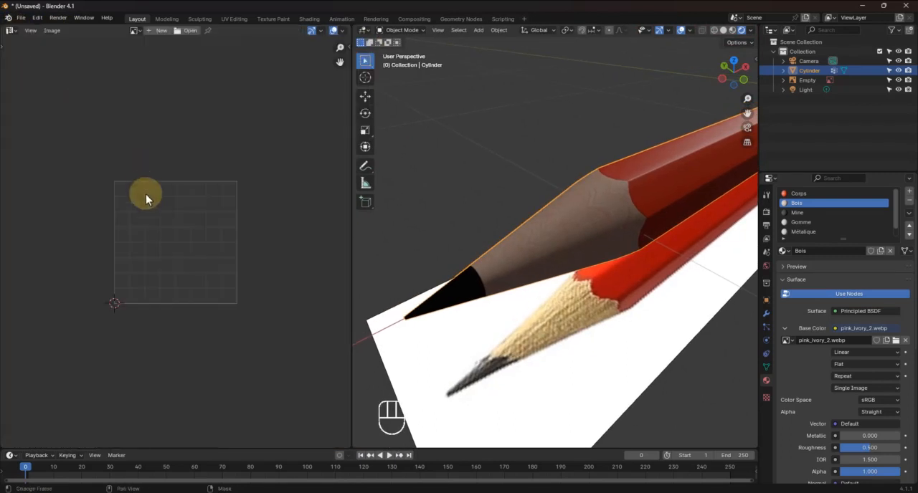
pyautogui.click(139, 30)
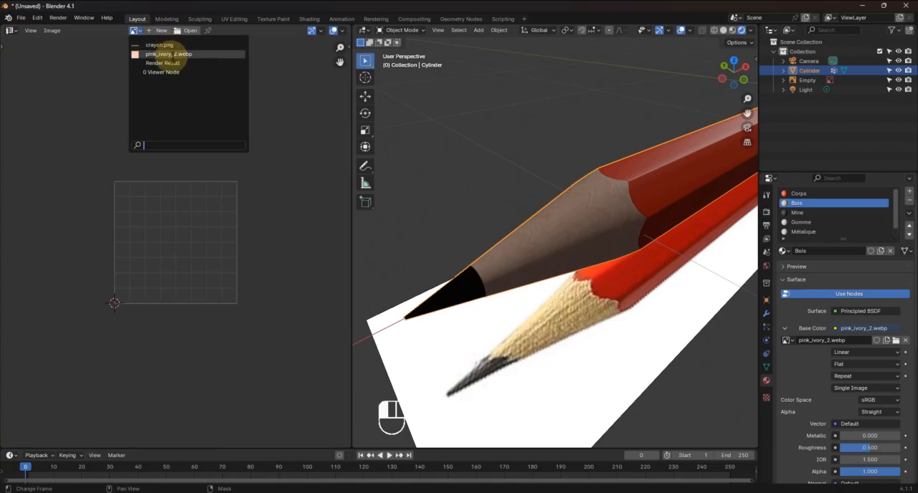
pyautogui.click(170, 55)
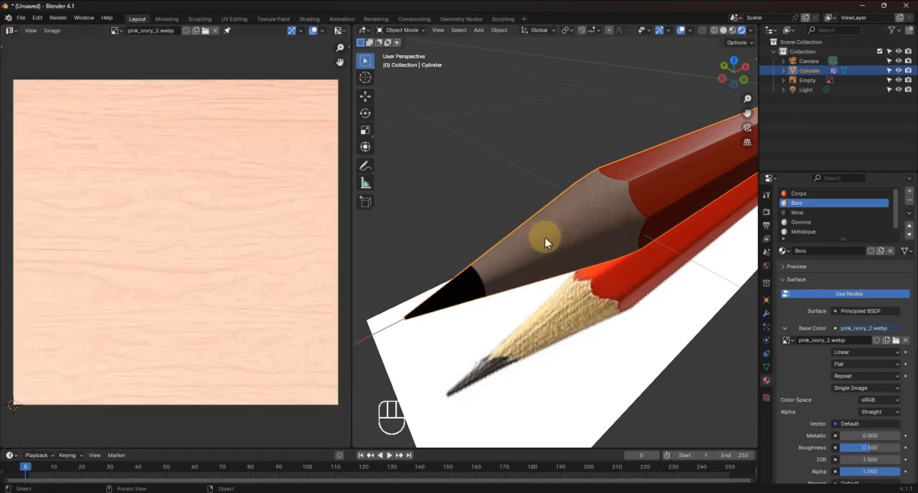
# In Edit Mode, select all UVs of the wood faces and rotate them by -90° over the wood texture
pyautogui.press('Tab')
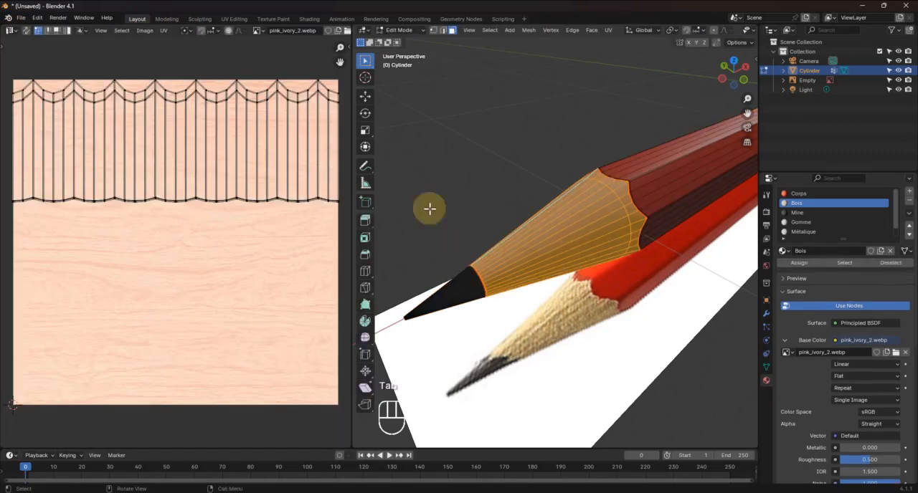
pyautogui.scroll(-2, 141, 199)
pyautogui.moveTo(32, 104); pyautogui.dragTo(326, 241)
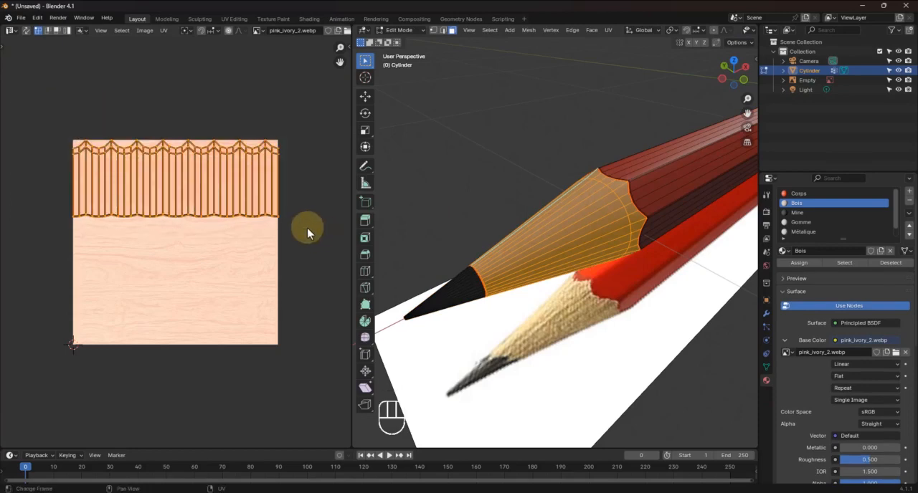
pyautogui.press('r')
pyautogui.press('KP_9')
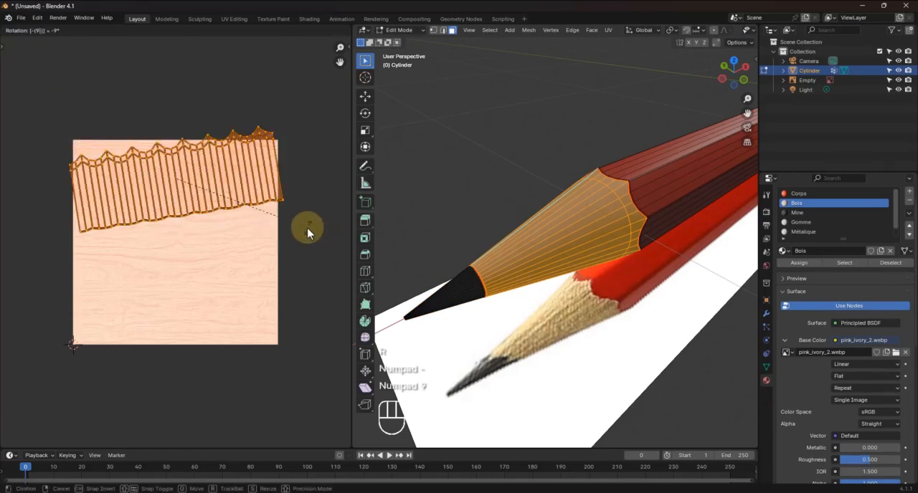
pyautogui.press('KP_0')
pyautogui.press('KP_Enter')
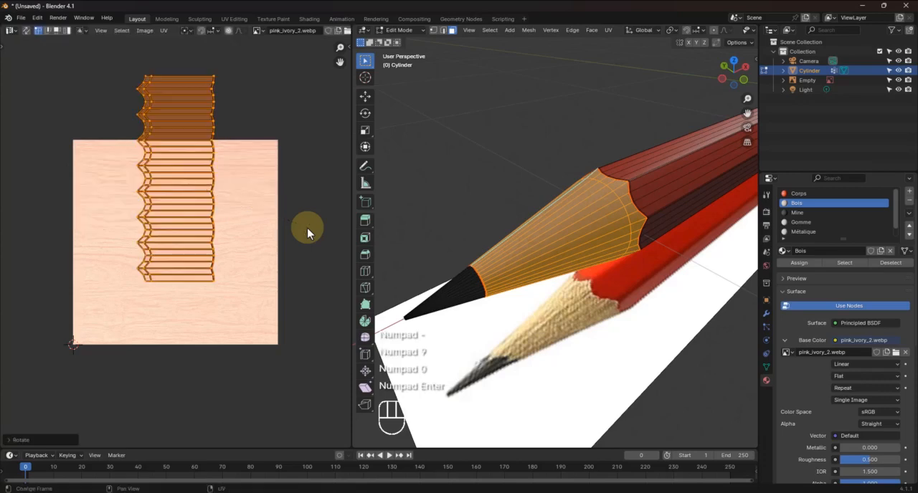
# Move the rotated wood UVs onto the texture, enlarge them to nearly twice their size, and return to Object Mode
pyautogui.press('g')
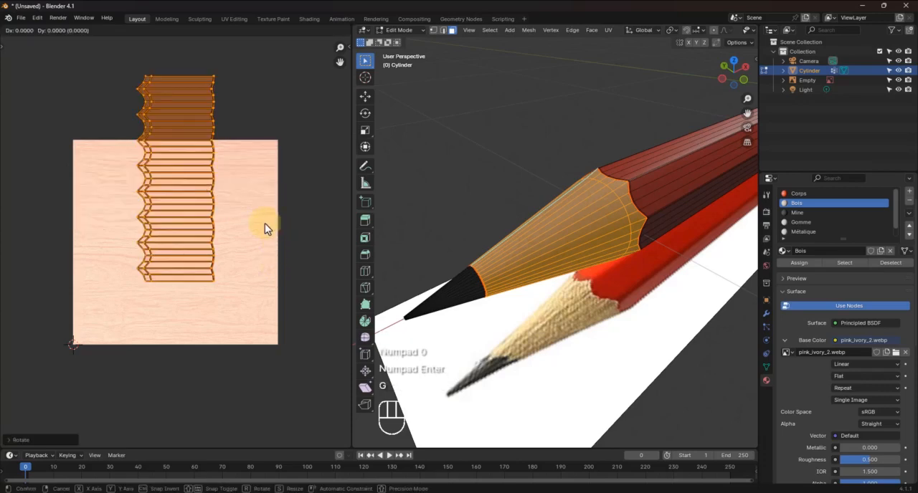
pyautogui.click(249, 284)
pyautogui.press('s')
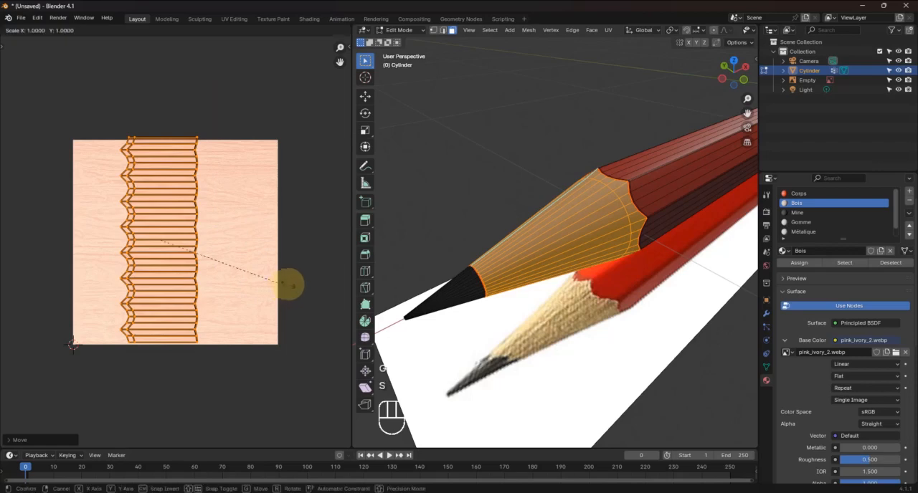
pyautogui.click(86, 277)
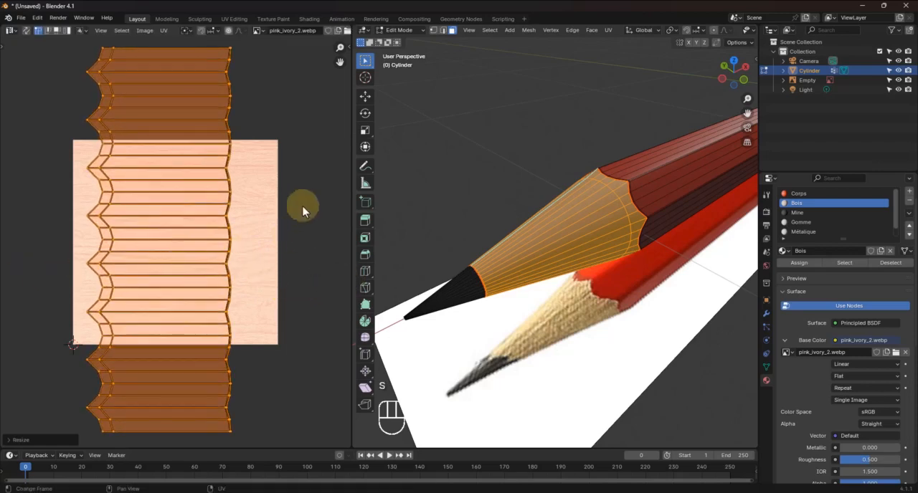
pyautogui.press('Tab')
pyautogui.scroll(5, 595, 243)
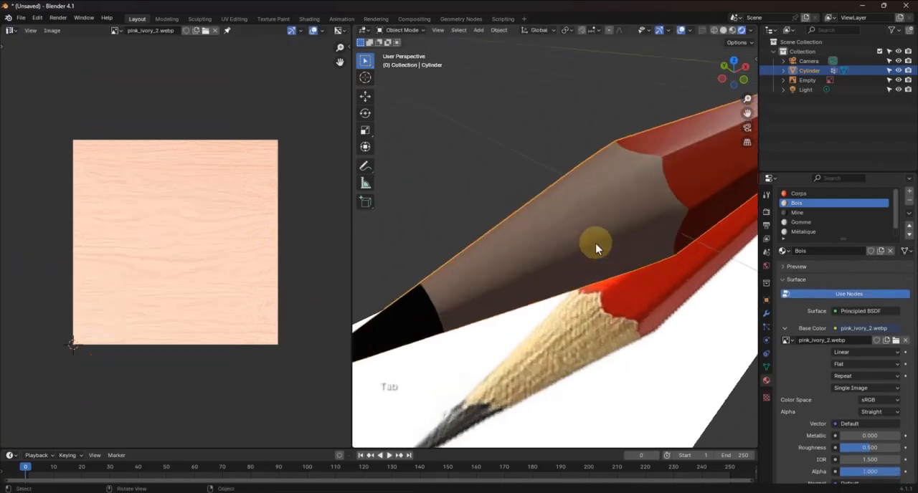
pyautogui.moveTo(536, 270)
pyautogui.mouseDown(button='middle')
pyautogui.moveTo(629, 244)
pyautogui.moveTo(528, 256)
pyautogui.moveTo(514, 205)
pyautogui.moveTo(537, 273)
pyautogui.moveTo(559, 294)
pyautogui.moveTo(596, 293)
pyautogui.moveTo(516, 290)
pyautogui.moveTo(531, 289)
pyautogui.mouseUp(button='middle')
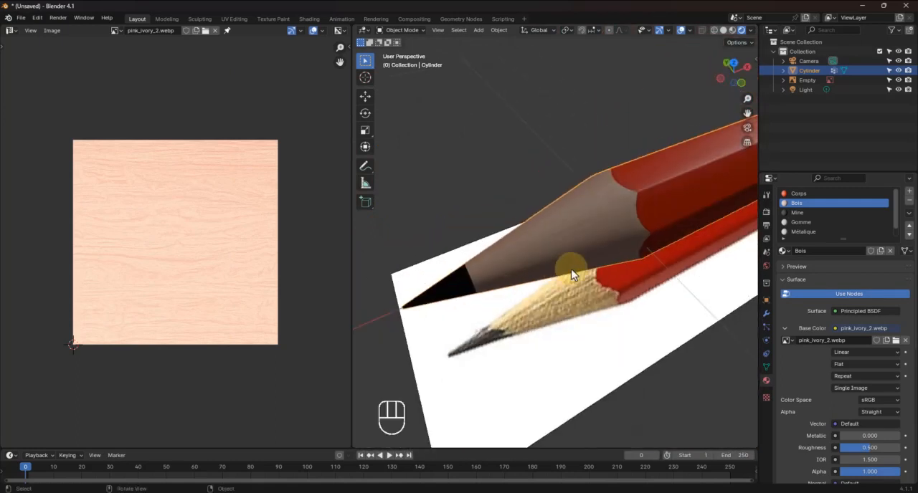
# In Edit Mode, select the flat end face of the pencil's eraser end and grow the selection up to the thin edge rings
pyautogui.moveTo(571, 268)
pyautogui.mouseDown(button='middle')
pyautogui.moveTo(455, 279)
pyautogui.moveTo(388, 254)
pyautogui.mouseUp(button='middle')
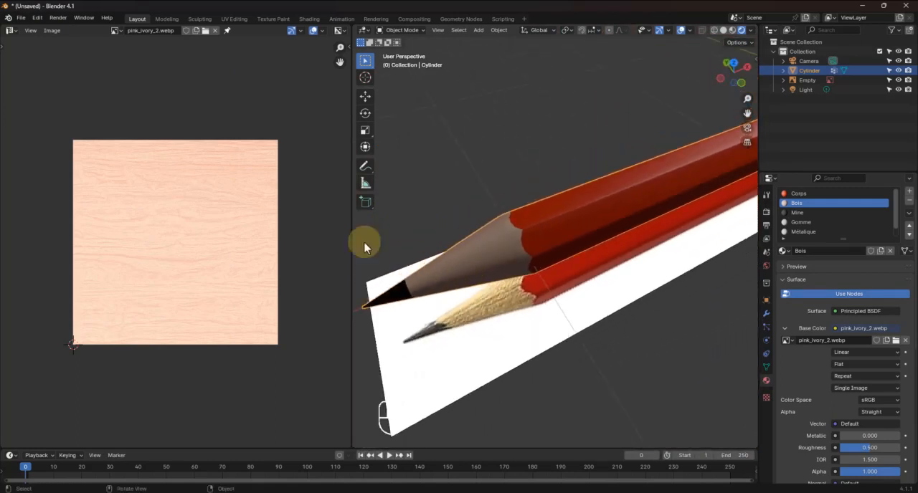
pyautogui.moveTo(463, 164)
pyautogui.mouseDown(button='middle')
pyautogui.moveTo(581, 278)
pyautogui.moveTo(360, 266)
pyautogui.moveTo(531, 354)
pyautogui.moveTo(625, 225)
pyautogui.moveTo(652, 346)
pyautogui.moveTo(635, 353)
pyautogui.moveTo(591, 249)
pyautogui.moveTo(583, 174)
pyautogui.moveTo(541, 260)
pyautogui.moveTo(571, 199)
pyautogui.mouseUp(button='middle')
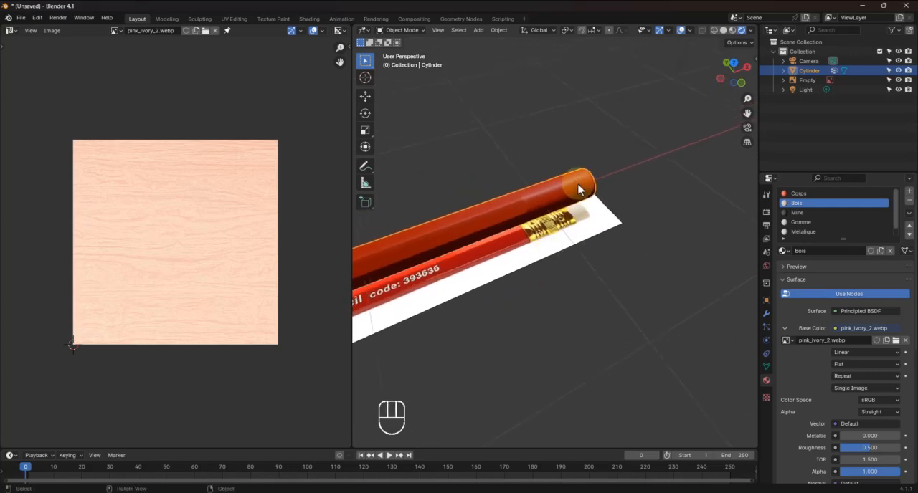
pyautogui.press('Tab')
pyautogui.click(601, 191)
pyautogui.press('KP_Decimal')
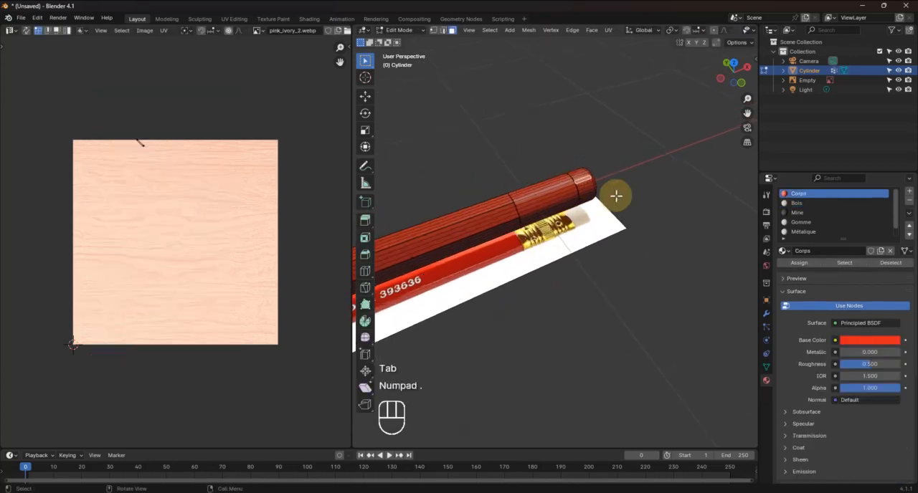
pyautogui.moveTo(556, 267); pyautogui.dragTo(549, 219, button='middle')
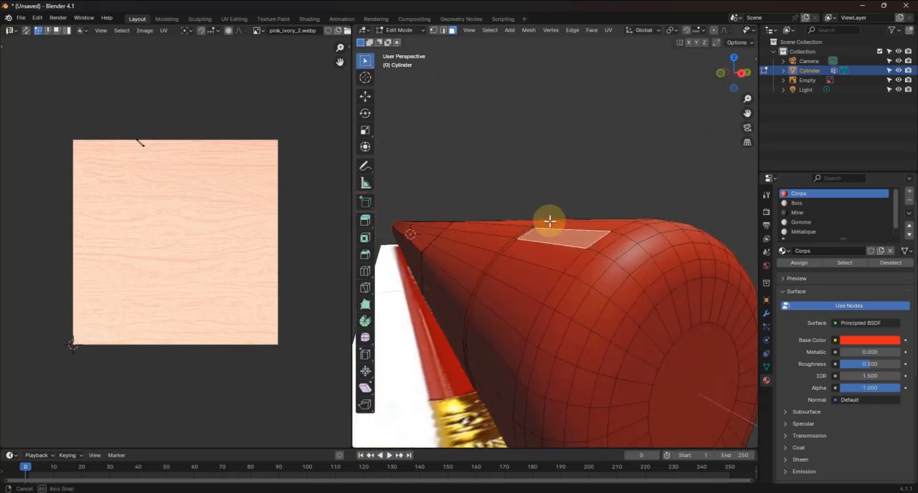
pyautogui.click(691, 381)
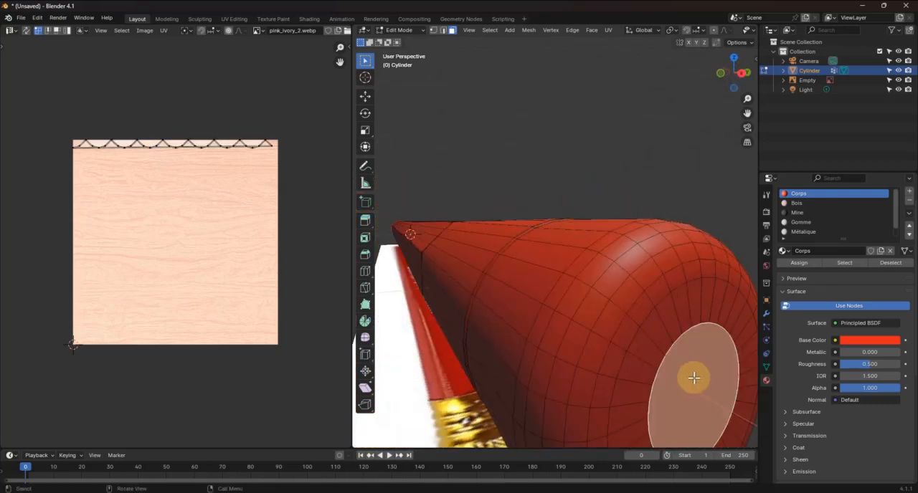
pyautogui.press('ctrl+KP_Add')
pyautogui.press('ctrl+KP_Add')
pyautogui.press('ctrl+KP_Add')
pyautogui.press('ctrl+KP_Add')
pyautogui.press('ctrl+KP_Add')
pyautogui.press('ctrl+KP_Add')
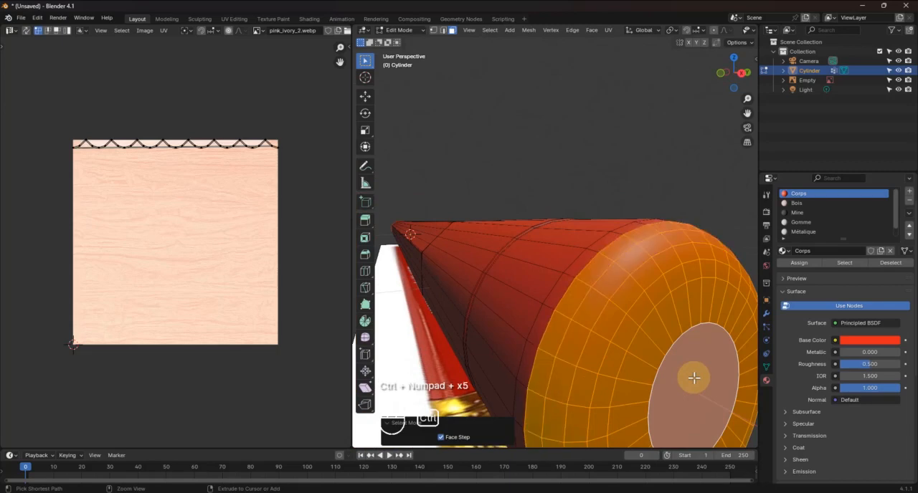
pyautogui.press('ctrl+KP_Add')
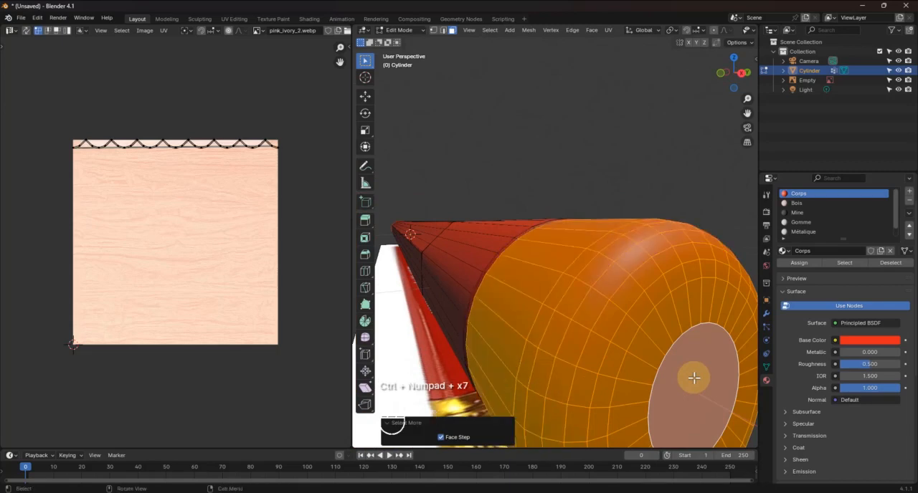
# Grow the eraser selection by one more thin ring and assign the Gomme material to it
pyautogui.moveTo(694, 378); pyautogui.dragTo(595, 330, button='middle')
pyautogui.scroll(3, 473, 311)
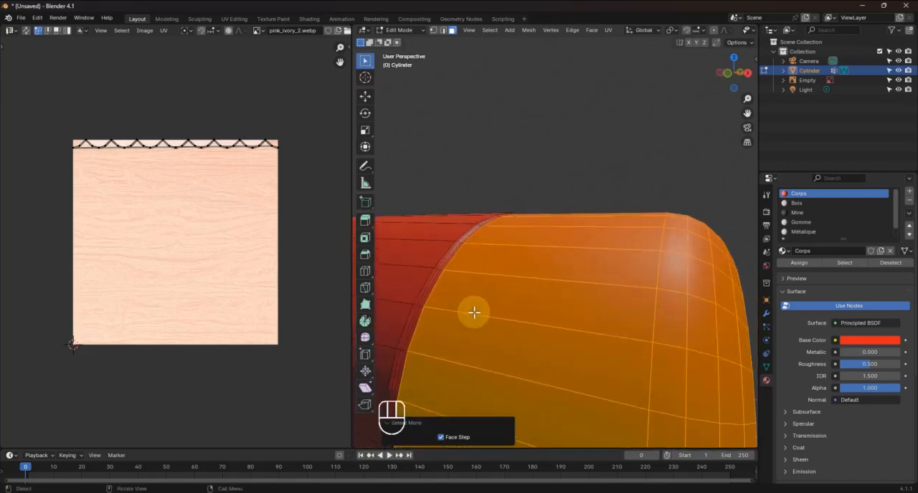
pyautogui.scroll(2, 474, 313)
pyautogui.keyDown('shift'); pyautogui.moveTo(474, 311); pyautogui.dragTo(647, 231, button='middle'); pyautogui.keyUp('shift')
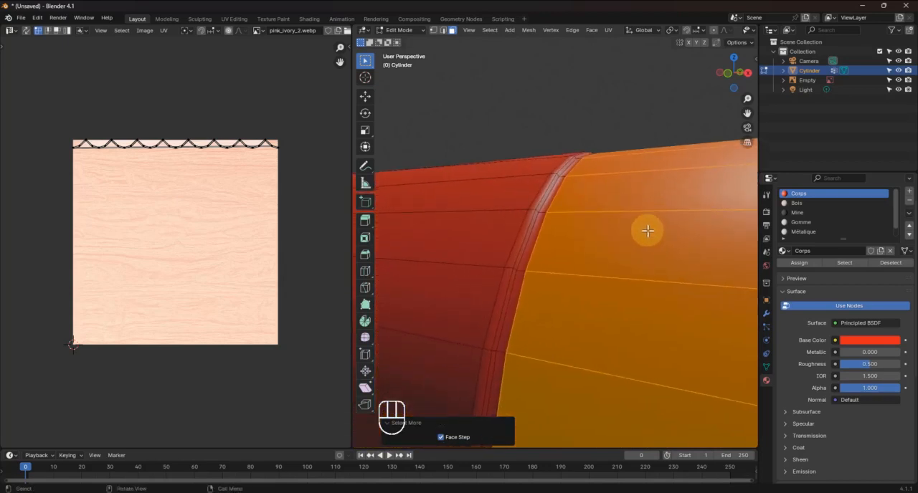
pyautogui.press('ctrl+KP_Add')
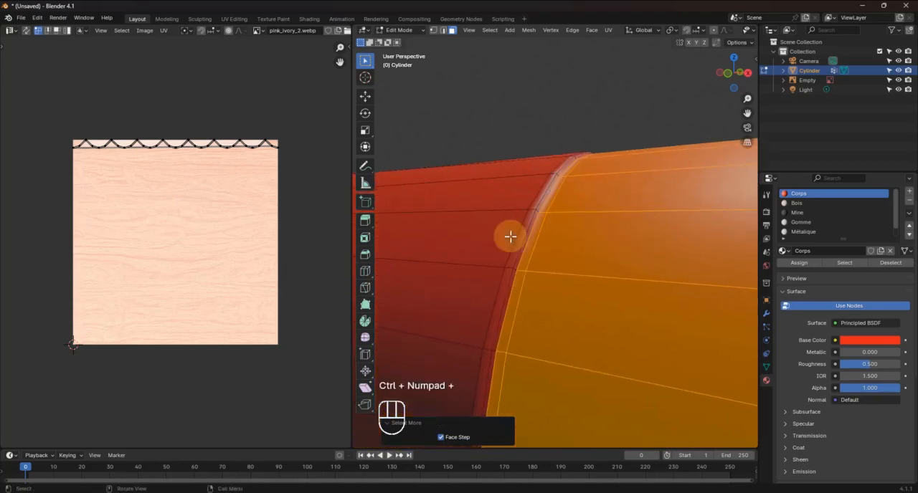
pyautogui.moveTo(510, 238); pyautogui.dragTo(537, 239, button='middle')
pyautogui.scroll(-5, 538, 239)
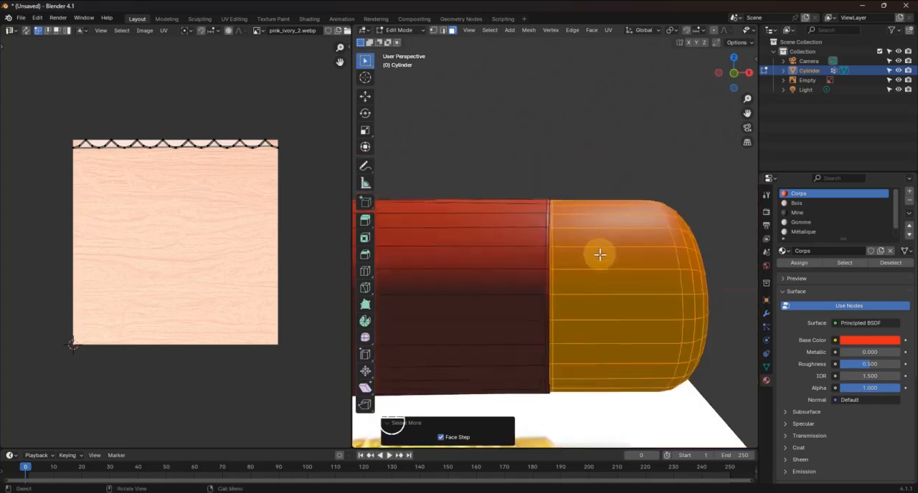
pyautogui.click(803, 222)
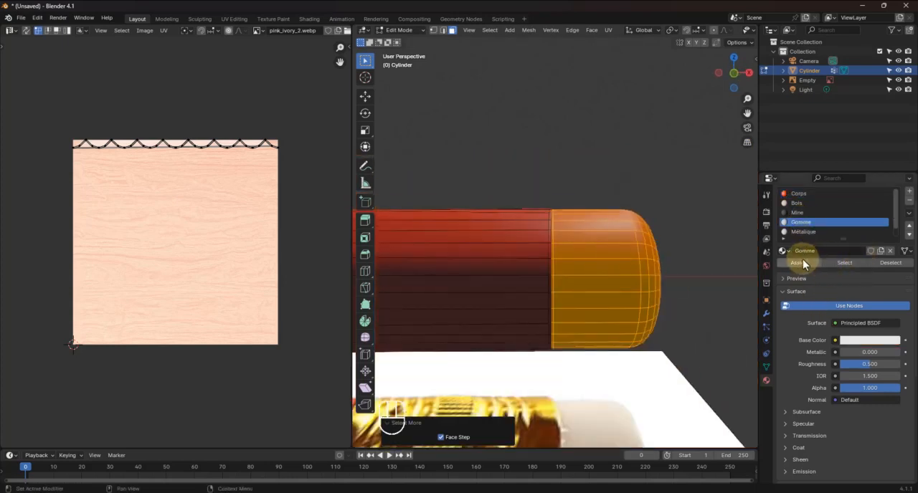
pyautogui.click(799, 263)
pyautogui.scroll(-2, 613, 286)
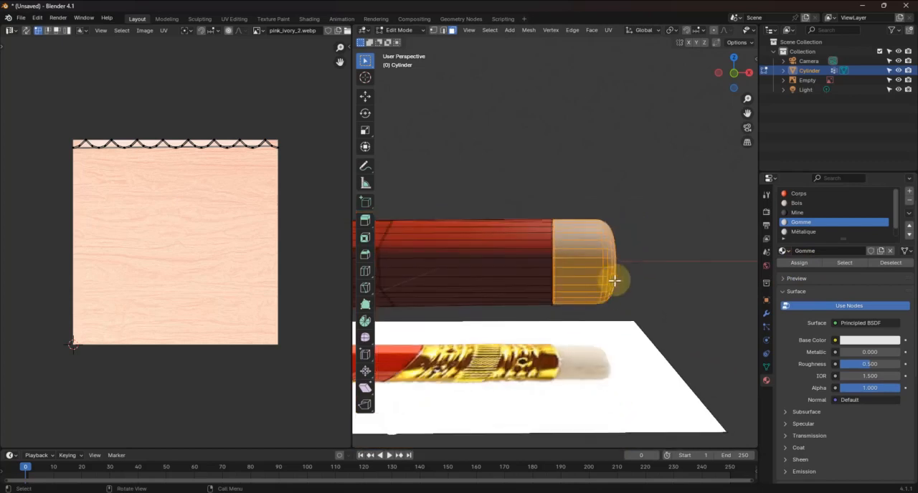
# In edge selection mode, select the edge loop between the red body and the eraser and mark it as a seam
pyautogui.scroll(5, 553, 250)
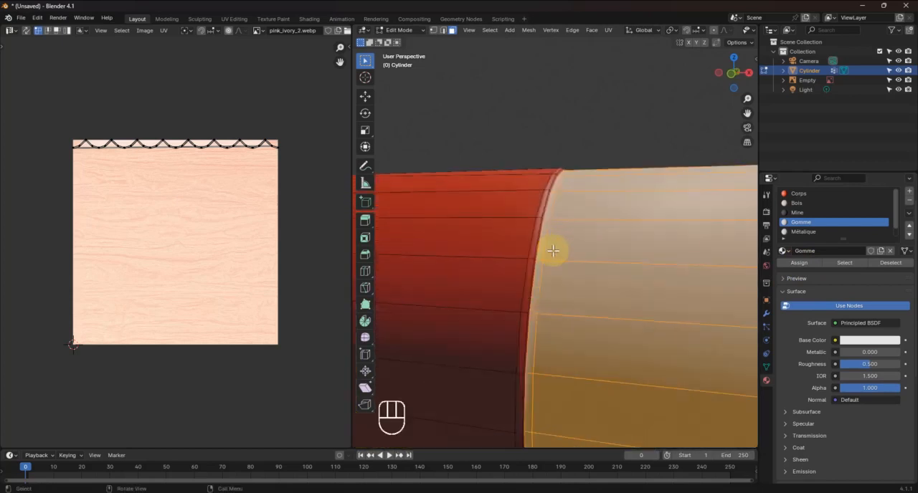
pyautogui.keyDown('shift'); pyautogui.moveTo(548, 267); pyautogui.dragTo(593, 264, button='middle'); pyautogui.keyUp('shift')
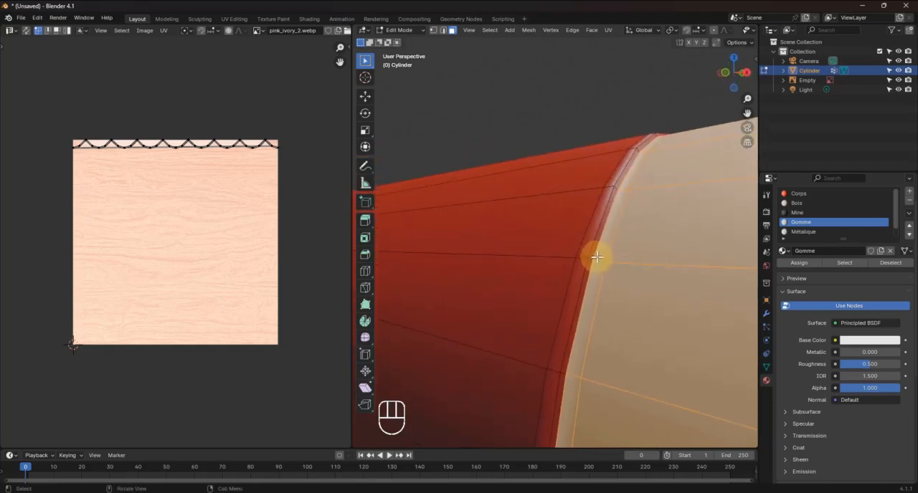
pyautogui.keyDown('alt'); pyautogui.click(596, 248); pyautogui.keyUp('alt')
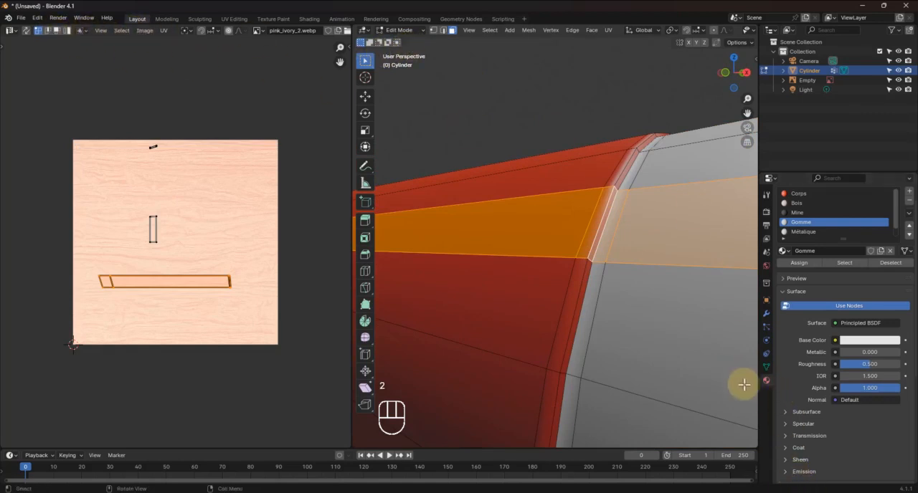
pyautogui.click(607, 242)
pyautogui.keyDown('alt'); pyautogui.click(604, 232); pyautogui.keyUp('alt')
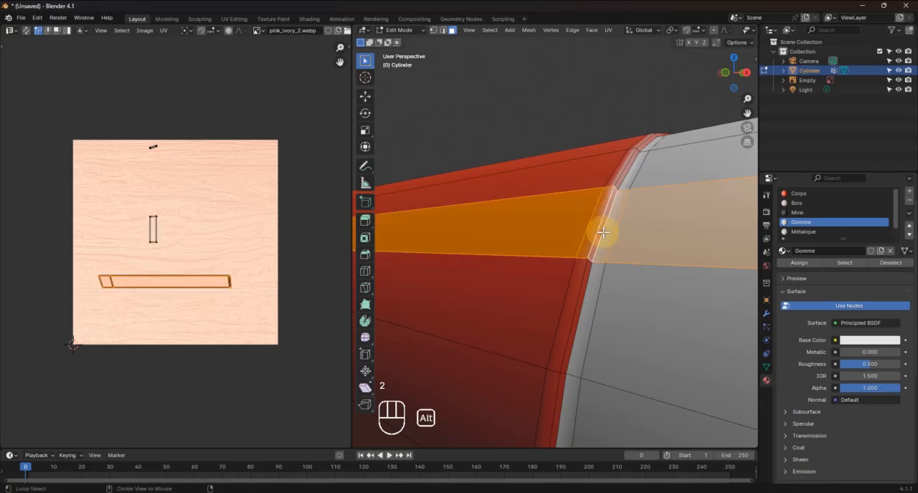
pyautogui.press('1')
pyautogui.press('2')
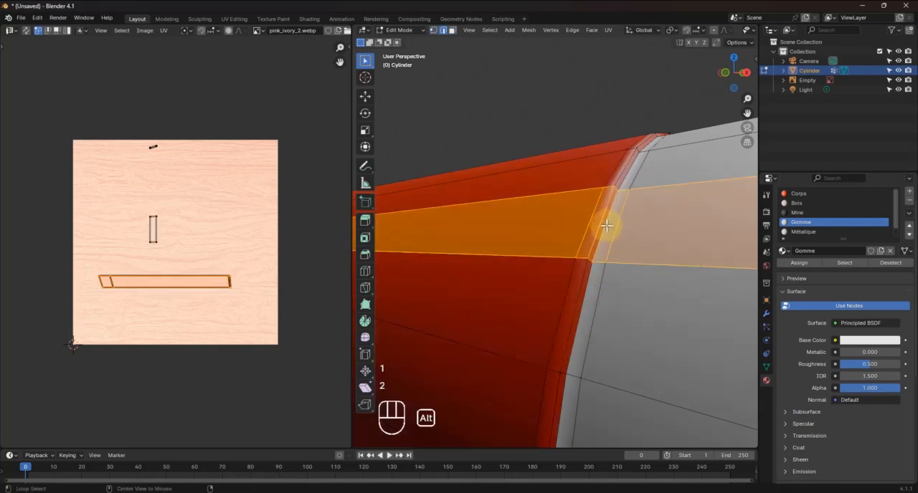
pyautogui.keyDown('alt'); pyautogui.click(607, 226); pyautogui.keyUp('alt')
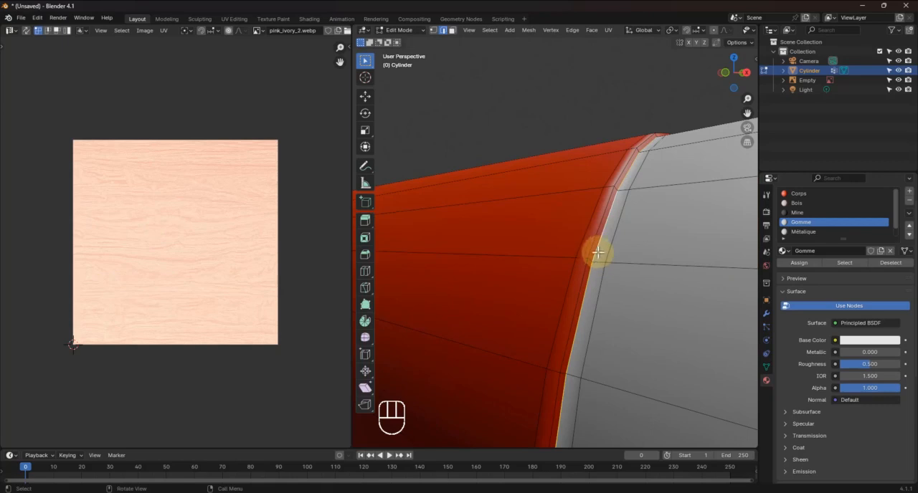
pyautogui.rightClick(598, 247)
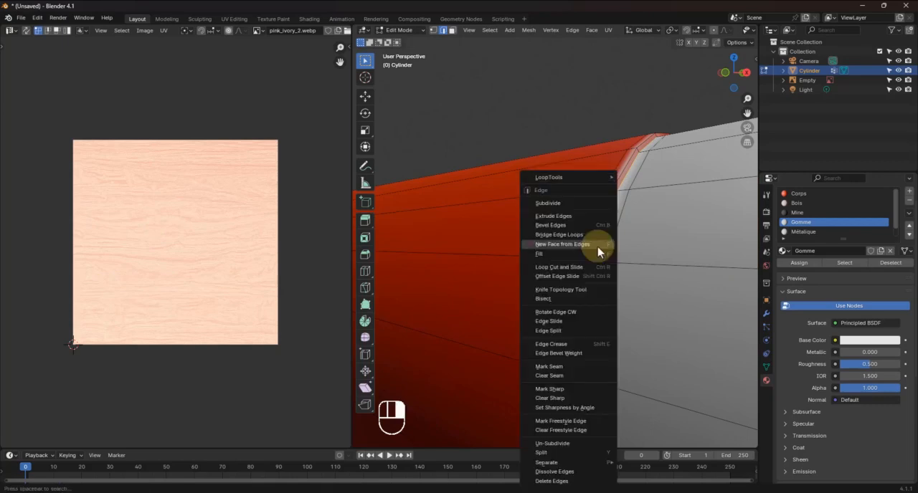
pyautogui.click(545, 366)
pyautogui.moveTo(570, 356); pyautogui.dragTo(588, 334, button='middle')
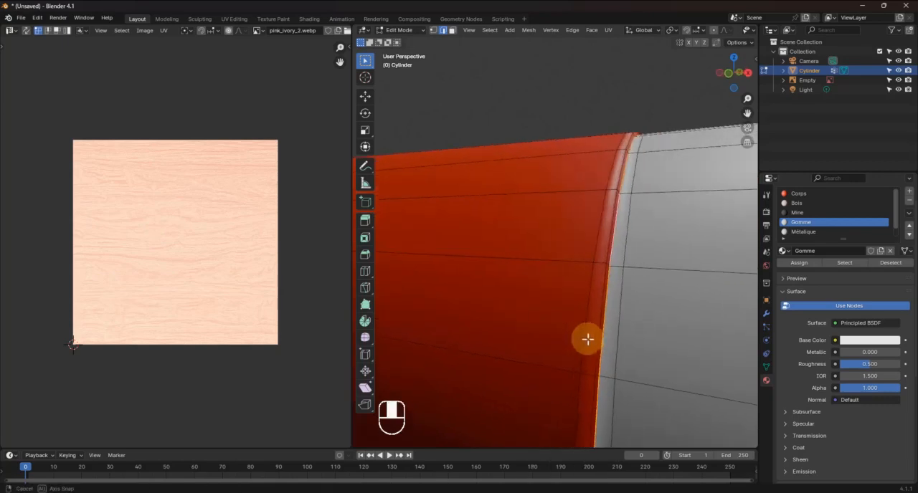
pyautogui.keyDown('shift'); pyautogui.moveTo(545, 315); pyautogui.dragTo(744, 349, button='middle'); pyautogui.keyUp('shift')
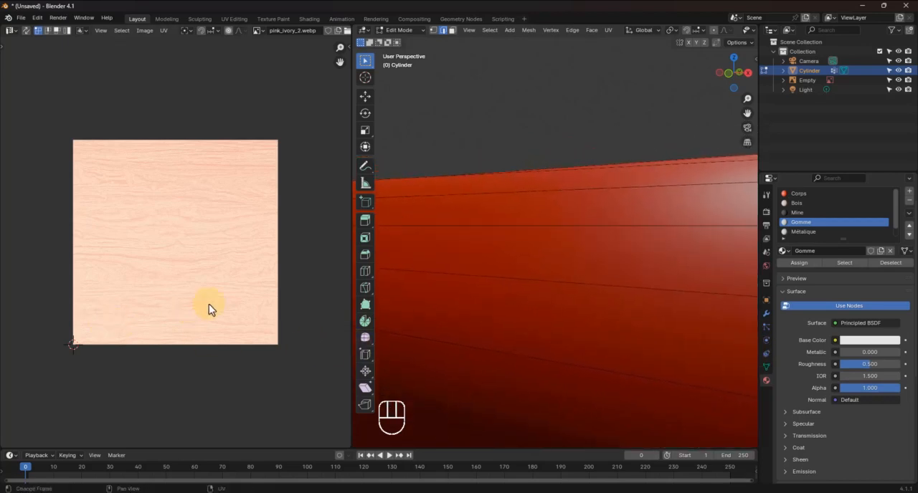
# Select the first edge segments of the ring where the hexagonal red body meets the smooth end section, adding side by side
pyautogui.keyDown('shift'); pyautogui.moveTo(550, 318); pyautogui.dragTo(745, 258, button='middle'); pyautogui.keyUp('shift')
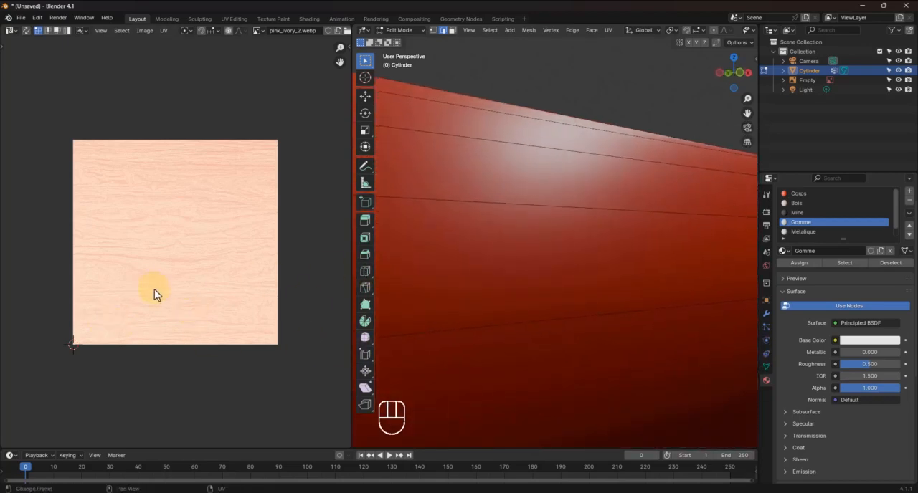
pyautogui.scroll(-2, 413, 328)
pyautogui.keyDown('shift'); pyautogui.moveTo(488, 318); pyautogui.dragTo(549, 256, button='middle'); pyautogui.keyUp('shift')
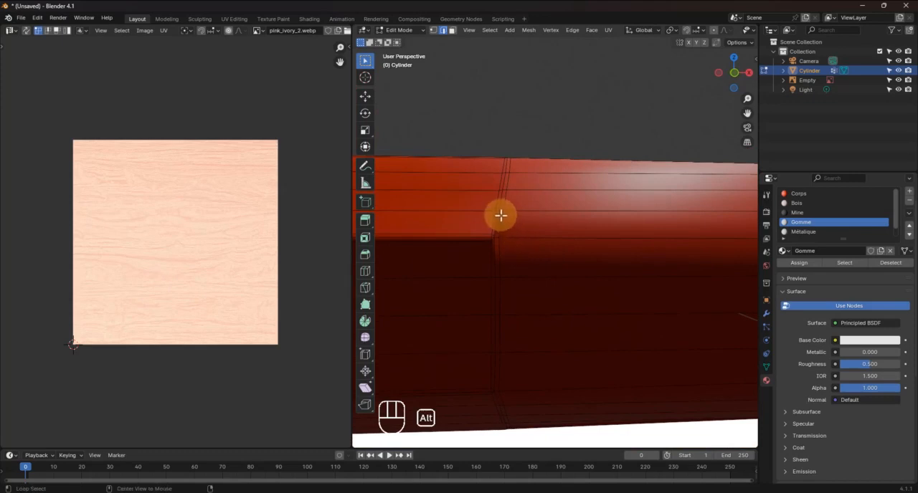
pyautogui.moveTo(500, 207); pyautogui.dragTo(512, 266, button='middle')
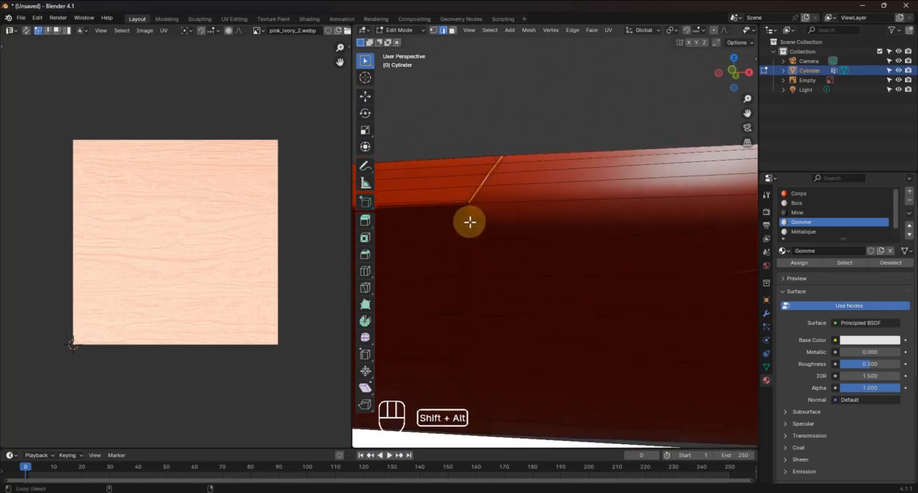
pyautogui.keyDown('alt'); pyautogui.keyDown('shift'); pyautogui.click(490, 167); pyautogui.keyUp('shift'); pyautogui.keyUp('alt')
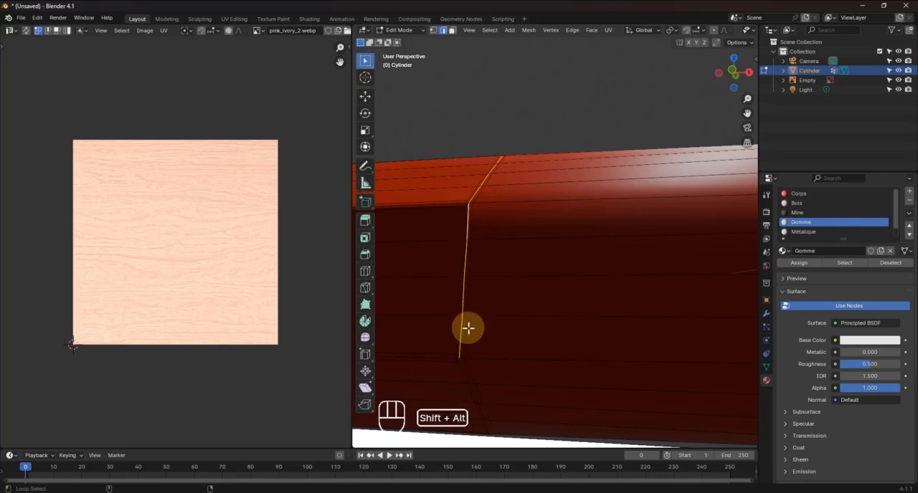
pyautogui.moveTo(467, 328)
pyautogui.mouseDown(button='middle')
pyautogui.moveTo(471, 289)
pyautogui.moveTo(459, 259)
pyautogui.moveTo(490, 260)
pyautogui.moveTo(488, 283)
pyautogui.moveTo(498, 281)
pyautogui.moveTo(447, 349)
pyautogui.moveTo(549, 295)
pyautogui.moveTo(526, 275)
pyautogui.moveTo(509, 293)
pyautogui.moveTo(512, 280)
pyautogui.mouseUp(button='middle')
pyautogui.scroll(6, 518, 280)
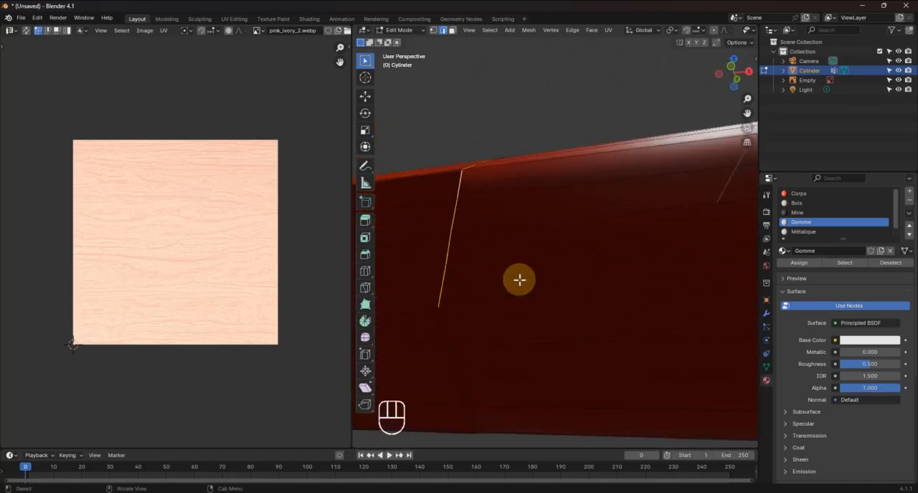
pyautogui.keyDown('shift'); pyautogui.moveTo(488, 325); pyautogui.dragTo(518, 270, button='middle'); pyautogui.keyUp('shift')
pyautogui.scroll(2, 524, 259)
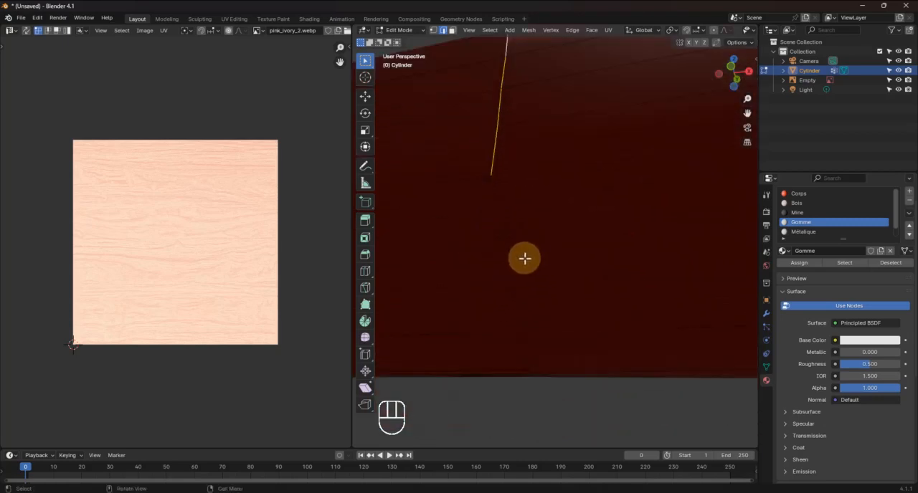
pyautogui.keyDown('alt'); pyautogui.keyDown('shift'); pyautogui.click(503, 221); pyautogui.keyUp('shift'); pyautogui.keyUp('alt')
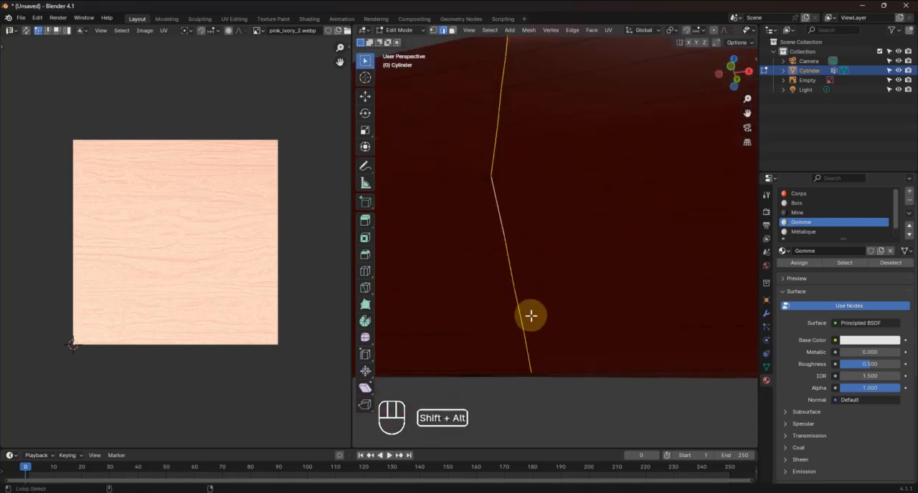
# Add the remaining segments around the underside and top of the junction ring and mark the complete ring as a seam
pyautogui.moveTo(531, 316); pyautogui.dragTo(391, 292, button='middle')
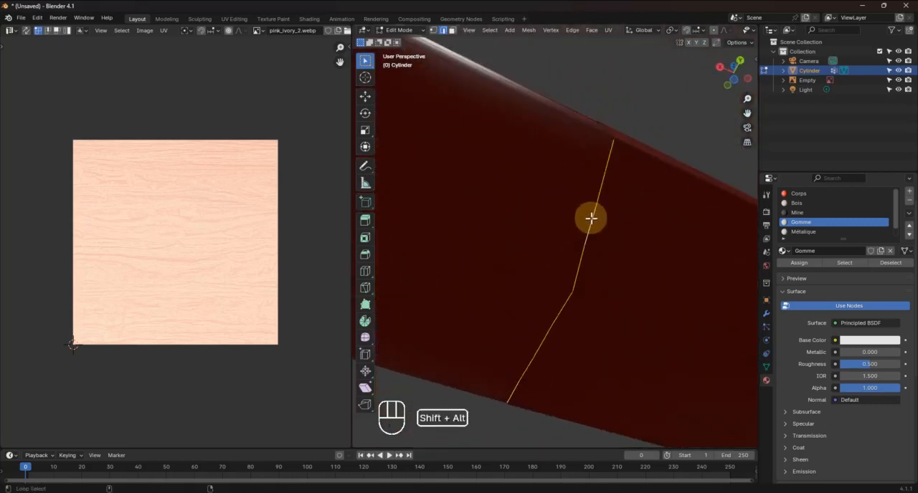
pyautogui.moveTo(591, 218); pyautogui.dragTo(571, 246, button='middle')
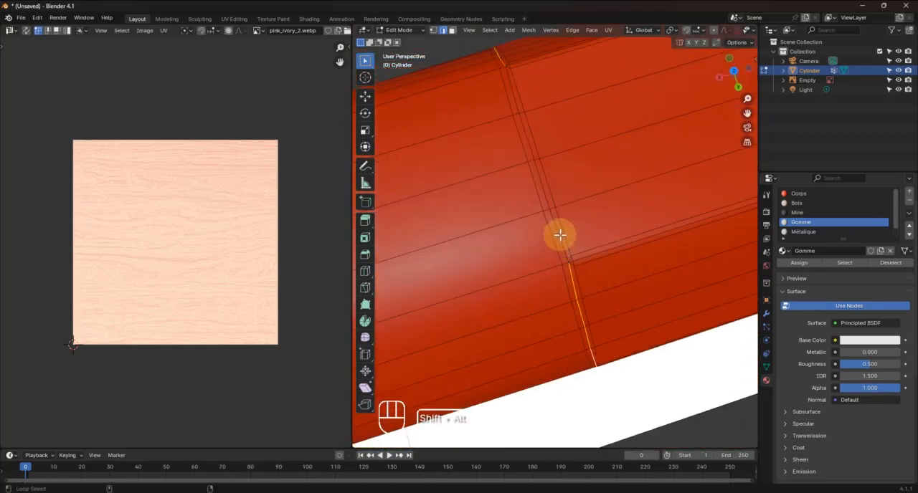
pyautogui.keyDown('alt'); pyautogui.keyDown('shift'); pyautogui.click(548, 195); pyautogui.keyUp('shift'); pyautogui.keyUp('alt')
pyautogui.moveTo(549, 196); pyautogui.dragTo(529, 299, button='middle')
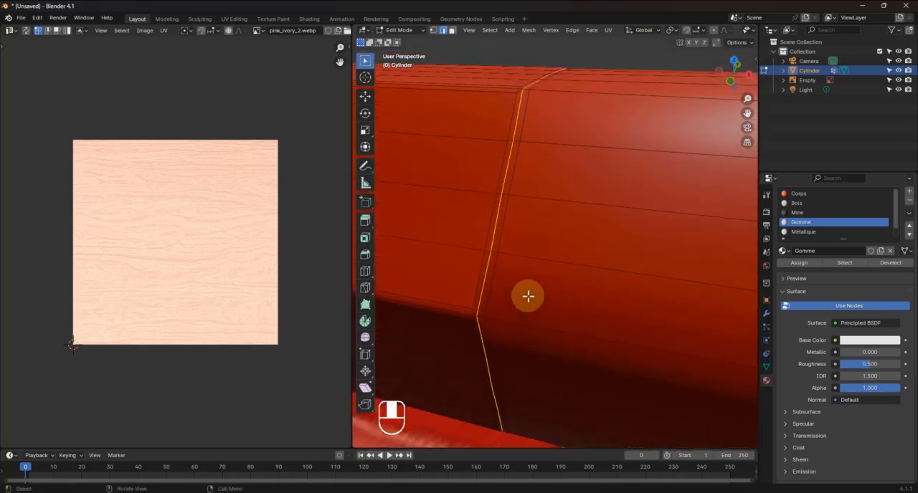
pyautogui.rightClick(500, 218)
pyautogui.click(498, 184)
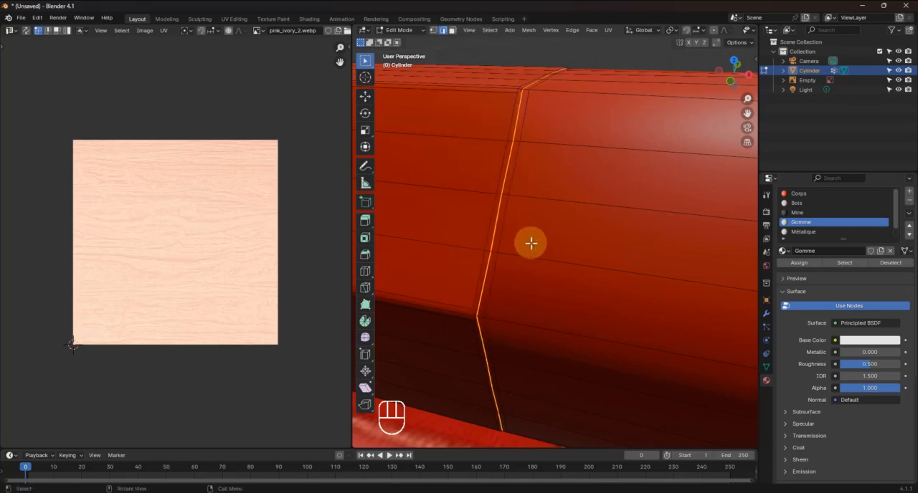
# Select the lengthwise edge line running along the section between the body junction and the eraser, and mark it as a seam
pyautogui.moveTo(511, 255); pyautogui.dragTo(510, 264, button='middle')
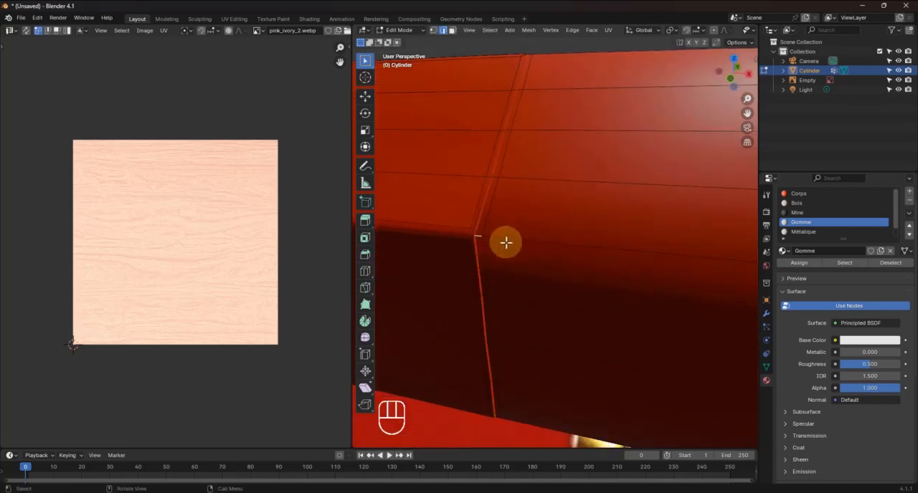
pyautogui.moveTo(495, 237)
pyautogui.keyDown('shift'); pyautogui.mouseDown(button='middle')
pyautogui.moveTo(541, 262)
pyautogui.moveTo(592, 261)
pyautogui.moveTo(494, 251)
pyautogui.moveTo(358, 257)
pyautogui.mouseUp(button='middle'); pyautogui.keyUp('shift')
pyautogui.scroll(3, 436, 274)
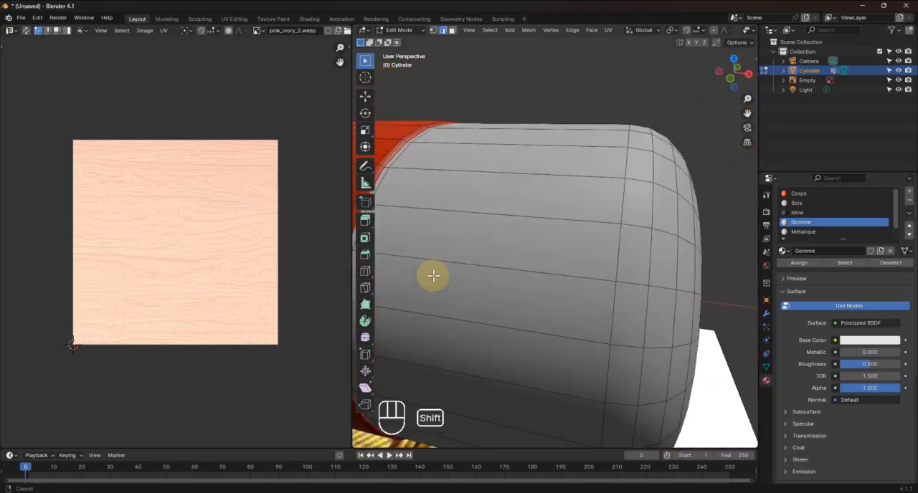
pyautogui.keyDown('shift'); pyautogui.moveTo(433, 276); pyautogui.dragTo(502, 248, button='middle'); pyautogui.keyUp('shift')
pyautogui.scroll(2, 502, 248)
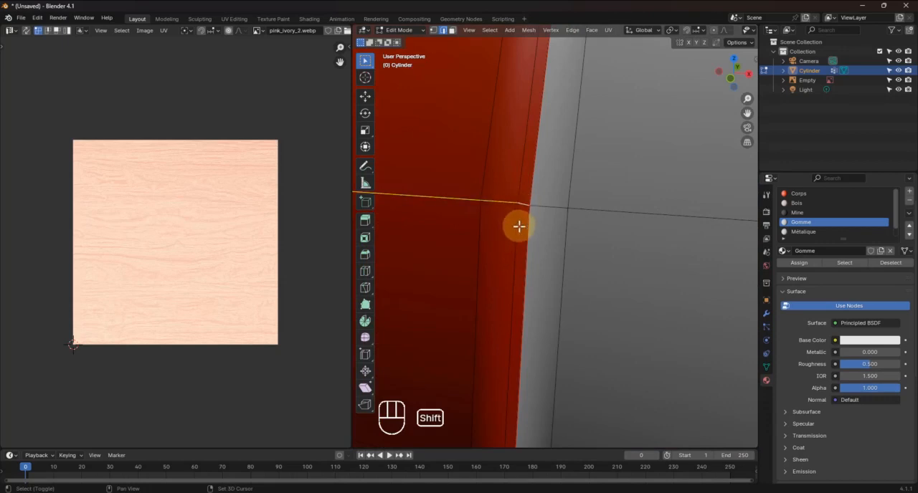
pyautogui.rightClick(484, 204)
pyautogui.click(440, 214)
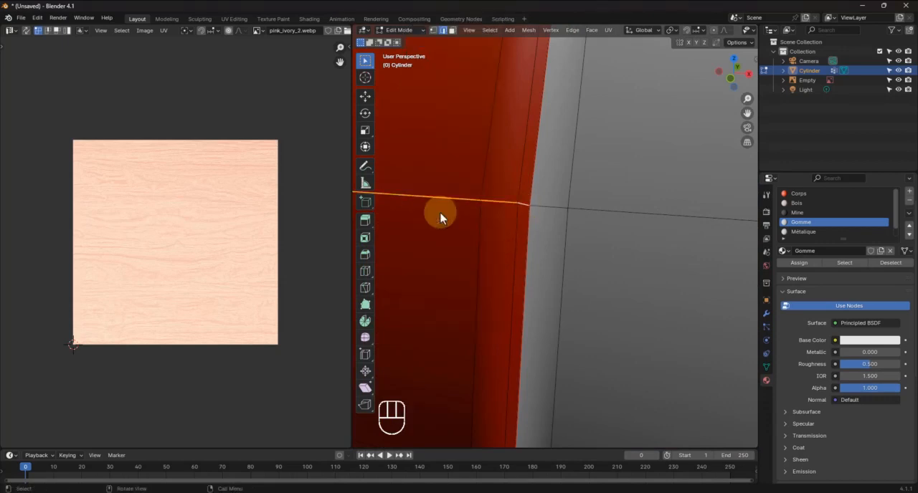
# In face selection mode, select the loop of long faces around the section before the eraser and grow the selection once
pyautogui.scroll(-5, 473, 244)
pyautogui.moveTo(499, 252)
pyautogui.mouseDown(button='middle')
pyautogui.moveTo(491, 252)
pyautogui.moveTo(551, 238)
pyautogui.moveTo(601, 246)
pyautogui.mouseUp(button='middle')
pyautogui.scroll(5, 539, 245)
pyautogui.scroll(4, 508, 233)
pyautogui.scroll(-1, 508, 233)
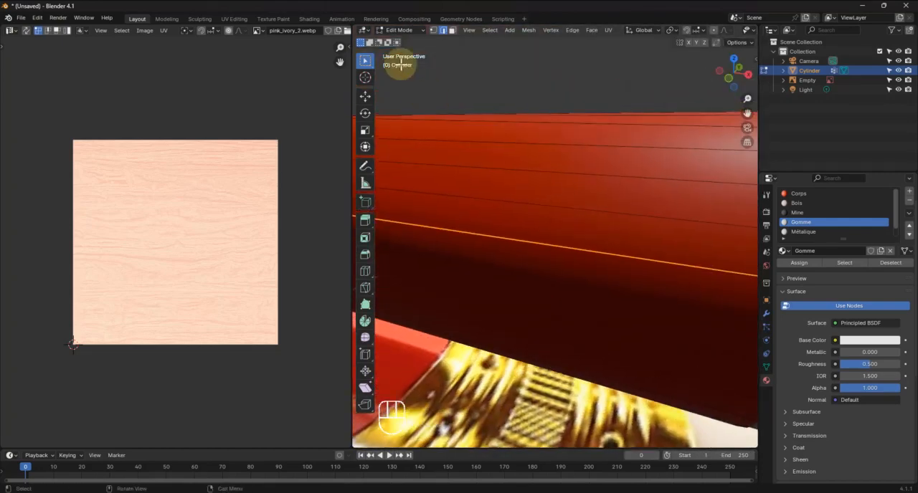
pyautogui.press('3')
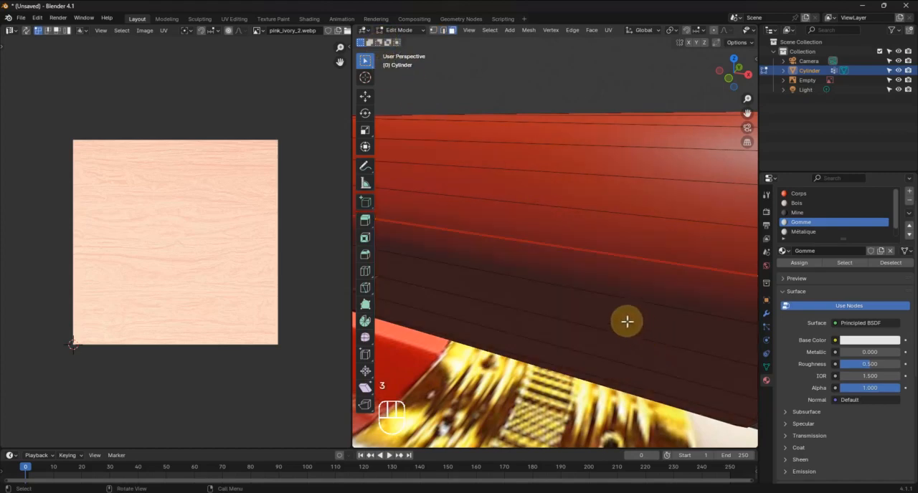
pyautogui.keyDown('alt'); pyautogui.click(555, 245); pyautogui.keyUp('alt')
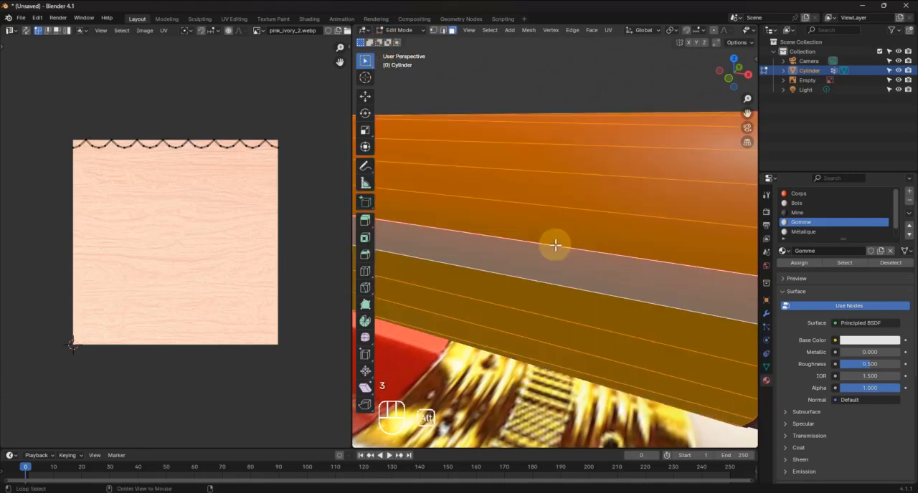
pyautogui.scroll(-6, 555, 245)
pyautogui.scroll(5, 579, 254)
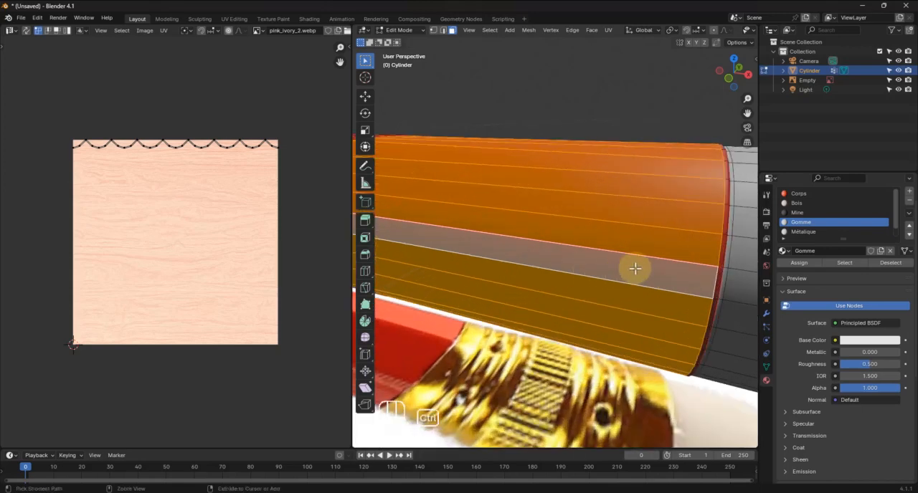
pyautogui.press('ctrl+KP_Add')
pyautogui.moveTo(633, 271); pyautogui.dragTo(732, 275, button='middle')
pyautogui.scroll(1, 611, 223)
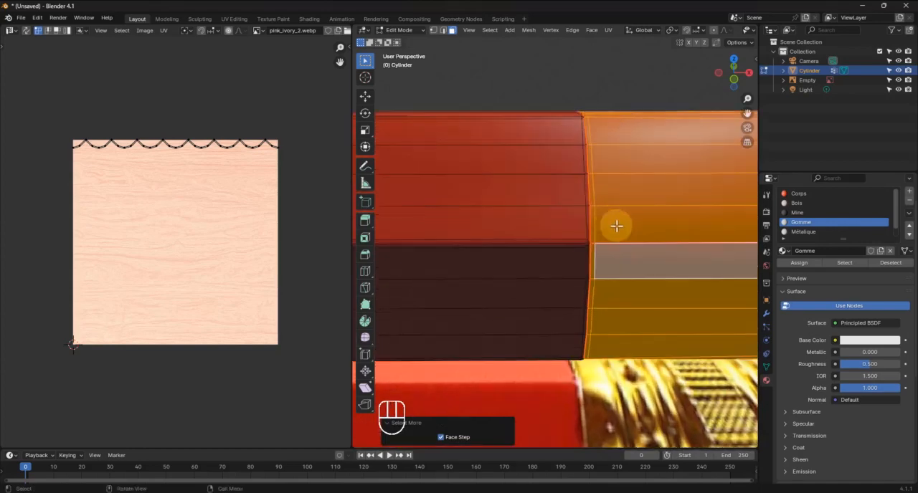
# Add the thin ring of red faces bordering the eraser to the selected section
pyautogui.keyDown('shift'); pyautogui.moveTo(649, 254); pyautogui.dragTo(358, 285, button='middle'); pyautogui.keyUp('shift')
pyautogui.moveTo(536, 288)
pyautogui.mouseDown(button='middle')
pyautogui.moveTo(499, 282)
pyautogui.moveTo(494, 270)
pyautogui.mouseUp(button='middle')
pyautogui.scroll(4, 454, 240)
pyautogui.keyDown('shift'); pyautogui.moveTo(457, 237); pyautogui.dragTo(546, 254, button='middle'); pyautogui.keyUp('shift')
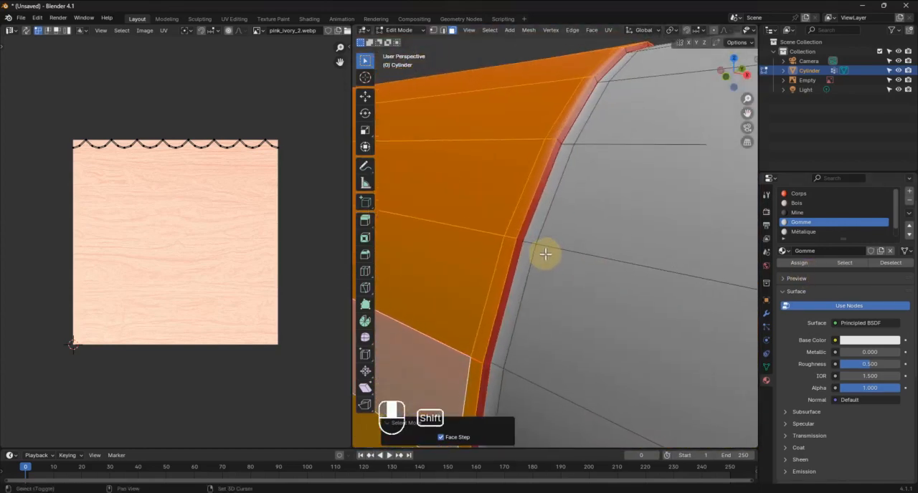
pyautogui.keyDown('alt'); pyautogui.keyDown('shift'); pyautogui.click(520, 239); pyautogui.keyUp('shift'); pyautogui.keyUp('alt')
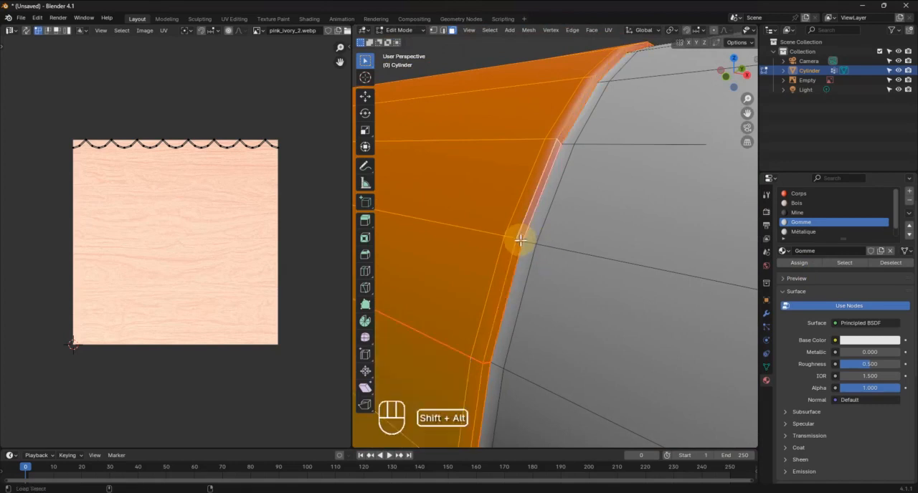
# Unwrap the selected metal section and select its new UV island
pyautogui.scroll(-10, 522, 248)
pyautogui.moveTo(524, 256); pyautogui.dragTo(537, 239, button='middle')
pyautogui.rightClick(532, 239)
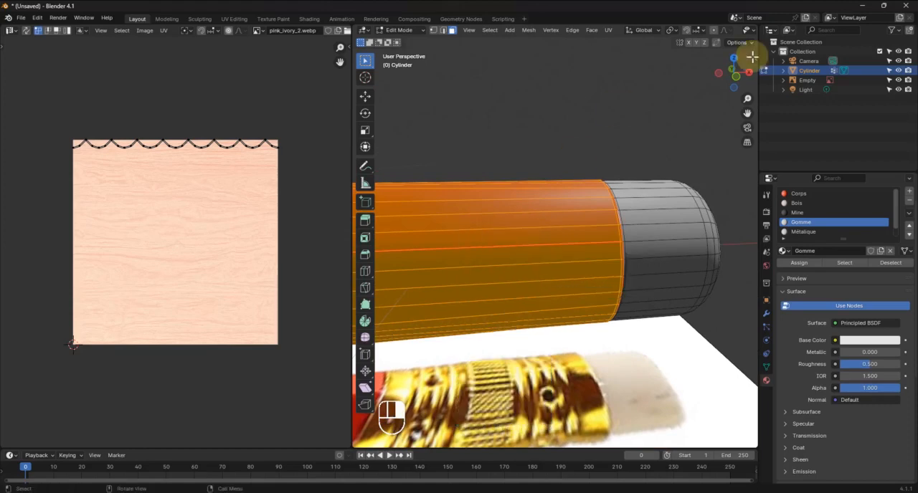
pyautogui.press('u')
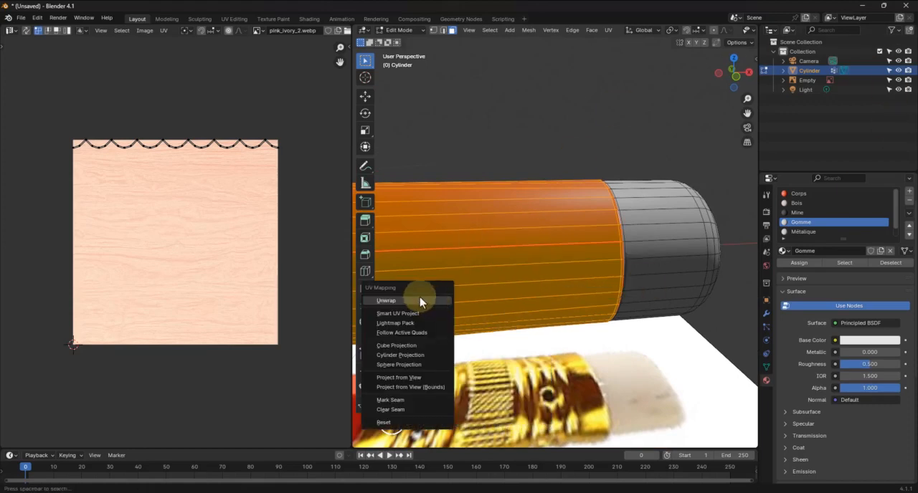
pyautogui.click(420, 301)
pyautogui.moveTo(27, 108); pyautogui.dragTo(207, 363)
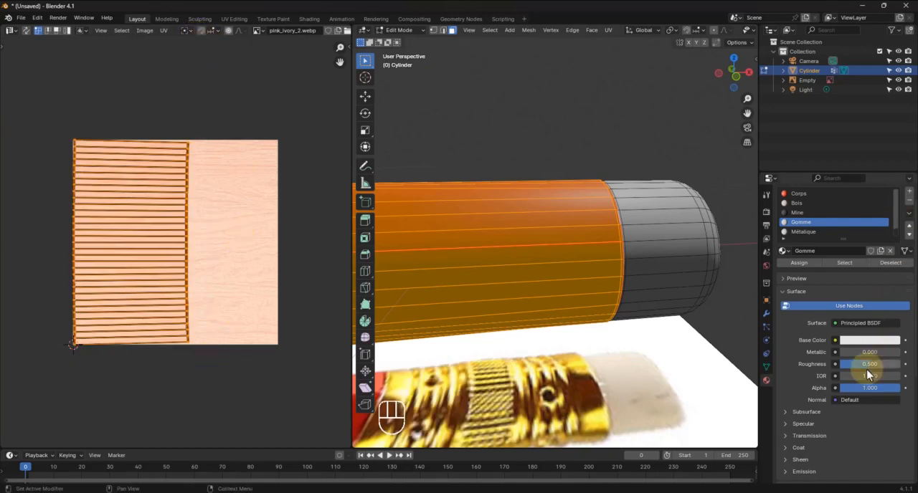
# Make the Métalique material active and show its nodes in the Shading workspace, with free space beside the Principled BSDF
pyautogui.click(805, 232)
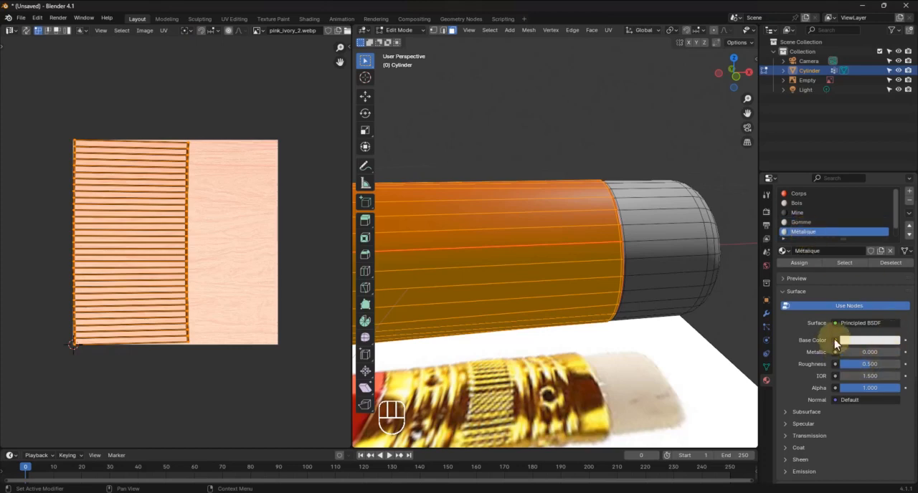
pyautogui.click(834, 340)
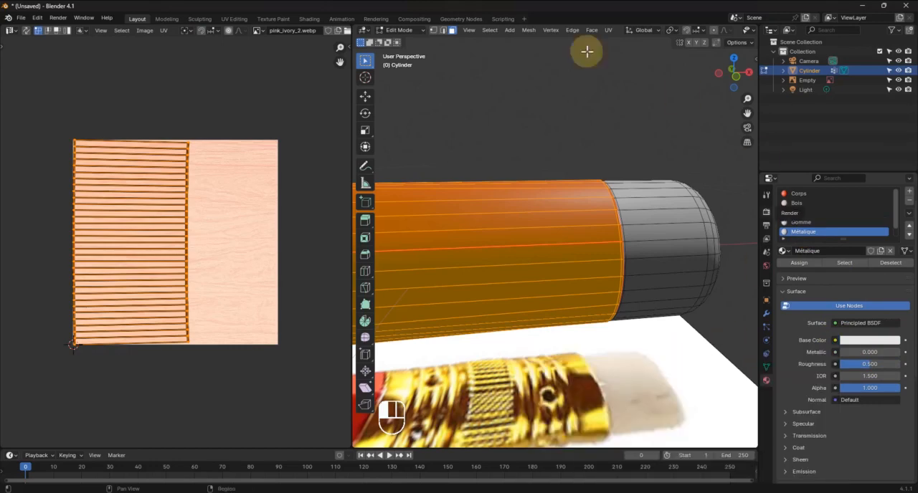
pyautogui.click(309, 19)
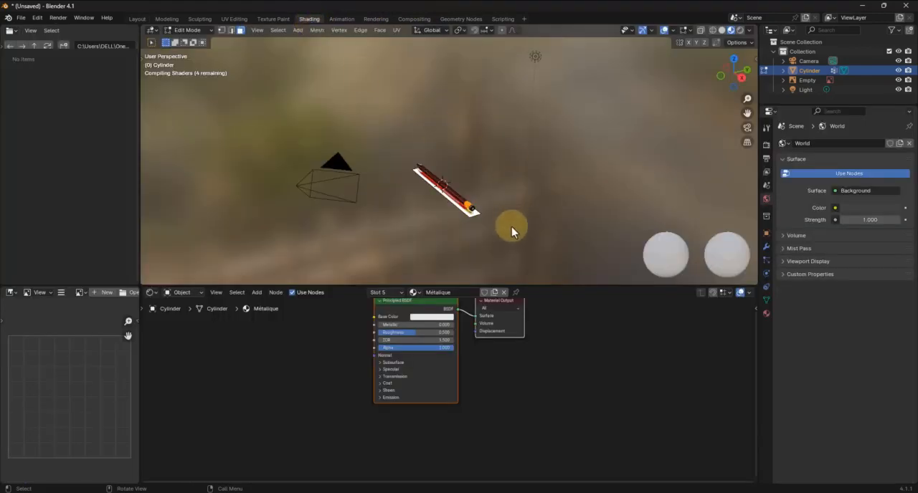
pyautogui.moveTo(519, 212)
pyautogui.mouseDown(button='middle')
pyautogui.moveTo(531, 213)
pyautogui.moveTo(415, 119)
pyautogui.moveTo(532, 213)
pyautogui.moveTo(468, 160)
pyautogui.mouseUp(button='middle')
pyautogui.scroll(8, 543, 211)
pyautogui.scroll(3, 534, 214)
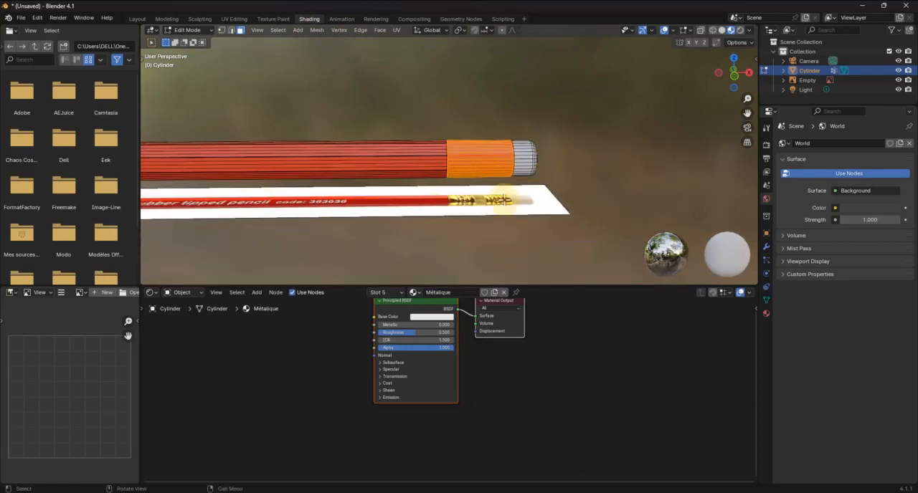
pyautogui.moveTo(502, 200); pyautogui.dragTo(502, 225, button='middle')
pyautogui.scroll(2, 487, 164)
pyautogui.moveTo(543, 201); pyautogui.dragTo(544, 196, button='middle')
pyautogui.keyDown('shift'); pyautogui.moveTo(544, 196); pyautogui.dragTo(542, 186, button='middle'); pyautogui.keyUp('shift')
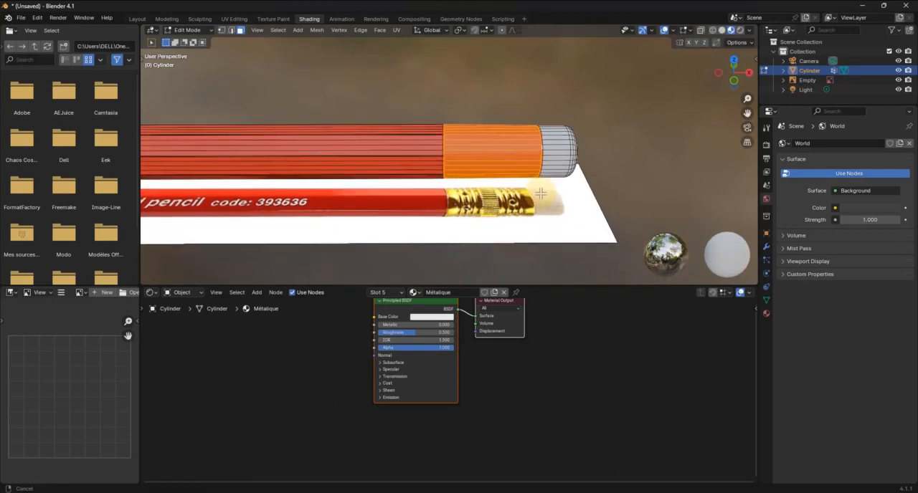
pyautogui.moveTo(530, 368); pyautogui.dragTo(566, 401, button='middle')
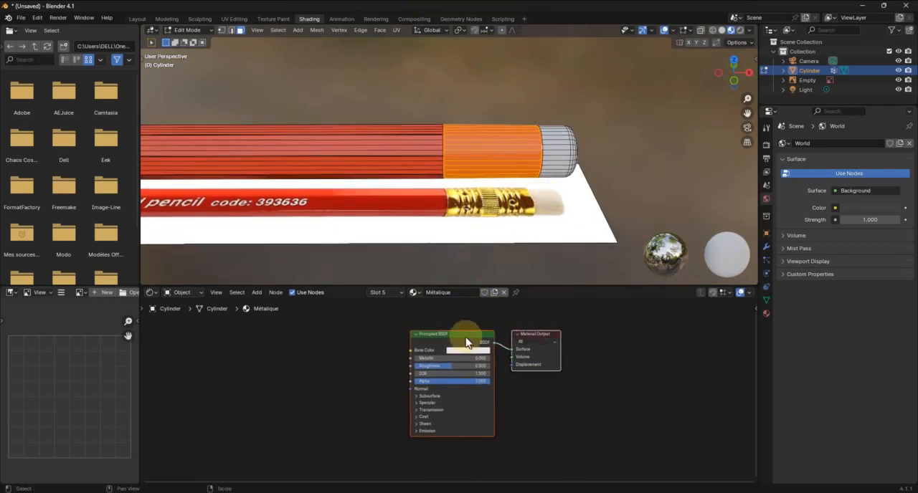
pyautogui.moveTo(484, 322); pyautogui.dragTo(570, 330, button='middle')
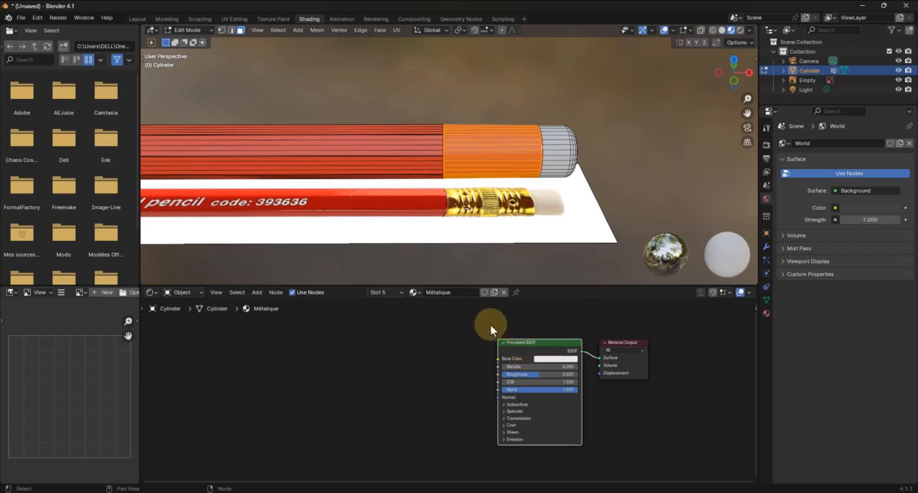
pyautogui.moveTo(492, 324); pyautogui.dragTo(500, 348, button='middle')
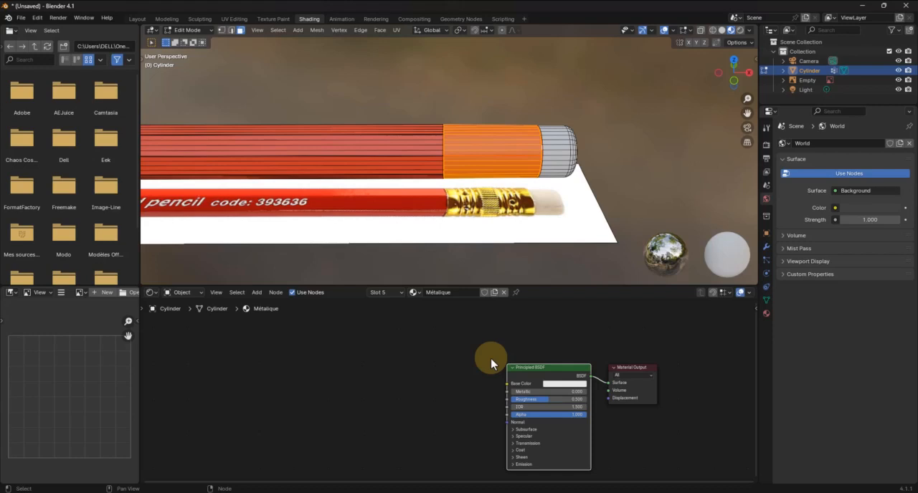
# Look up the Node Wrangler add-on in the preferences and check that it is enabled
pyautogui.click(37, 18)
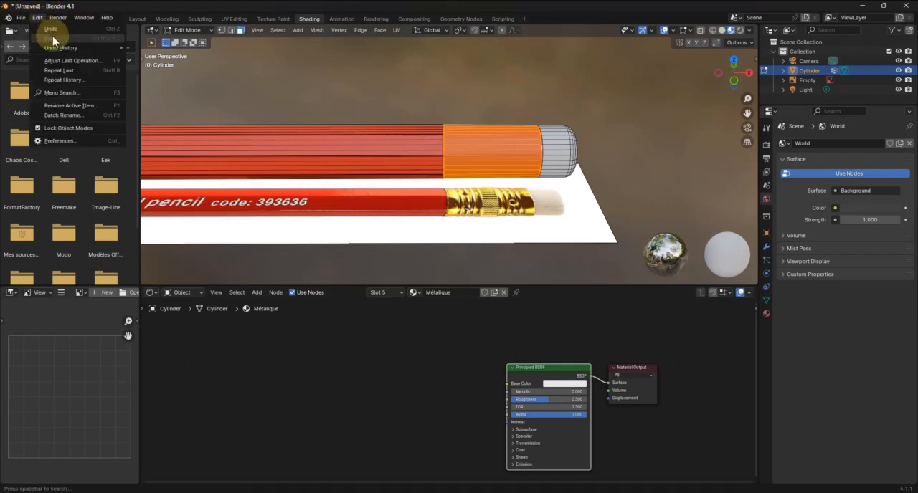
pyautogui.click(62, 141)
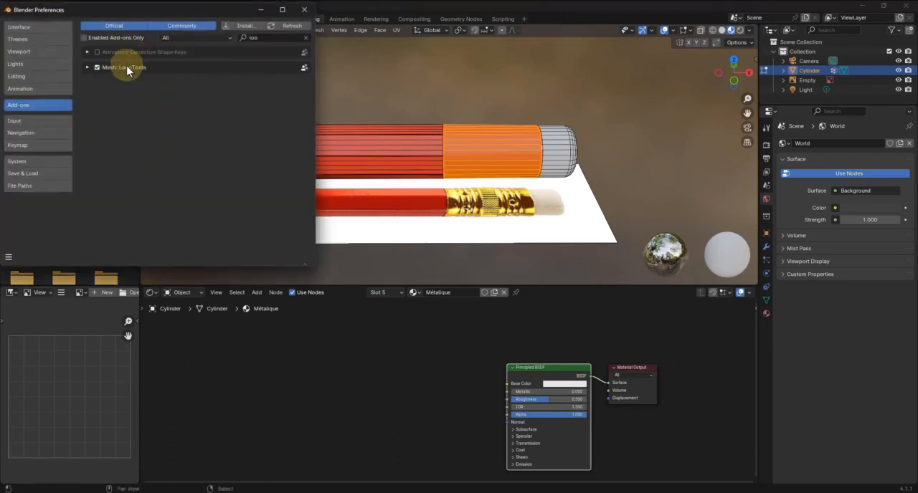
pyautogui.click(305, 38)
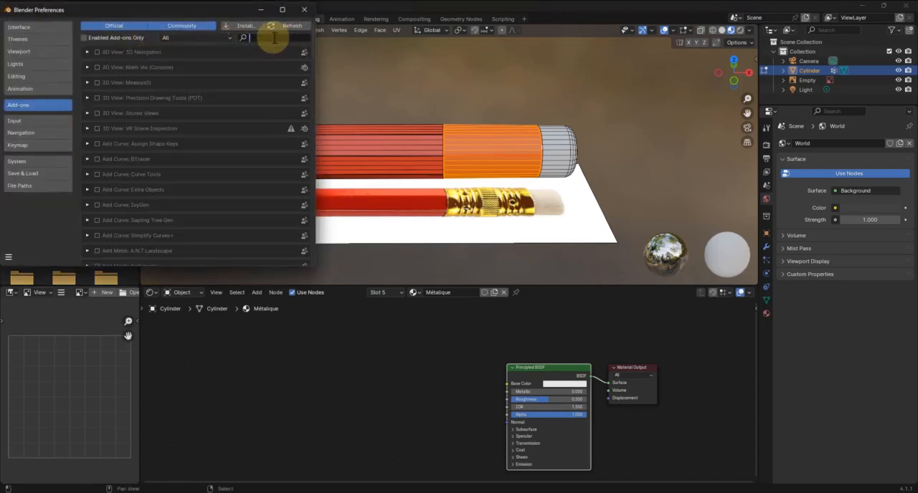
pyautogui.write('wr')
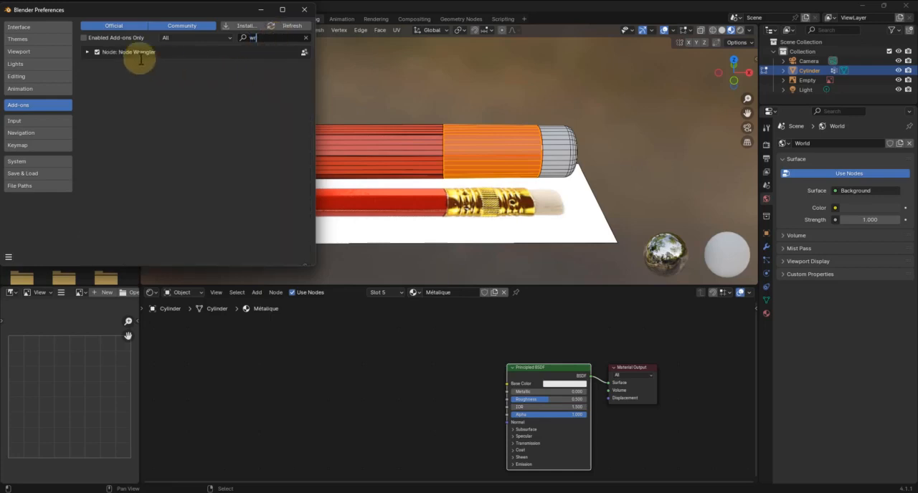
pyautogui.click(305, 38)
pyautogui.click(305, 9)
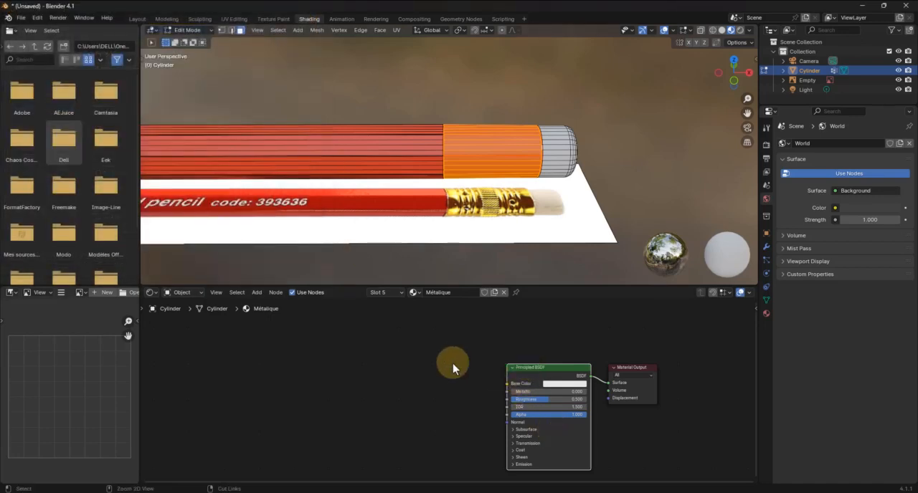
# Add a Node Wrangler texture setup to the Principled BSDF's base color and spread the texture and shader nodes apart
pyautogui.hotkey('ctrl', 't')
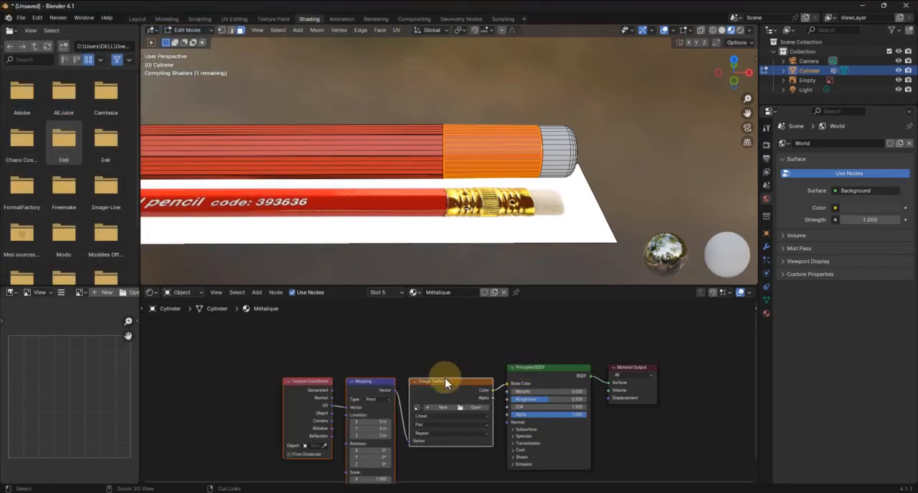
pyautogui.moveTo(446, 386); pyautogui.dragTo(369, 347)
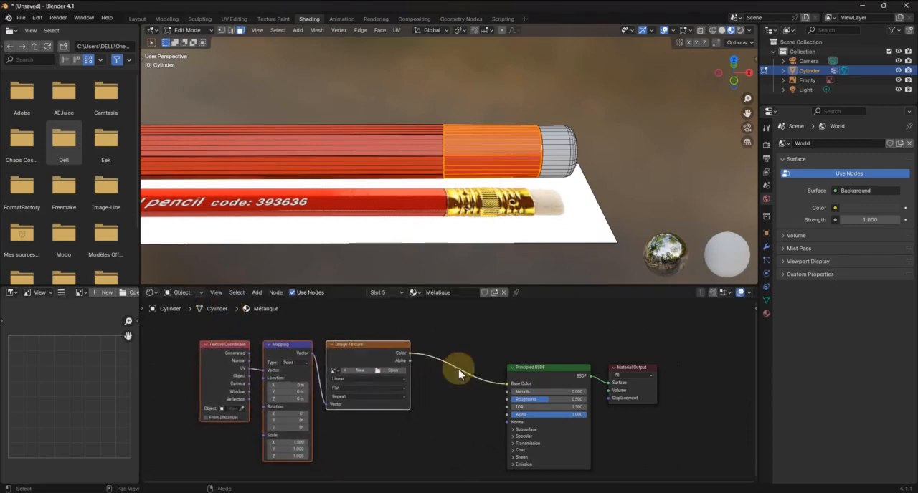
pyautogui.moveTo(547, 346); pyautogui.dragTo(641, 399)
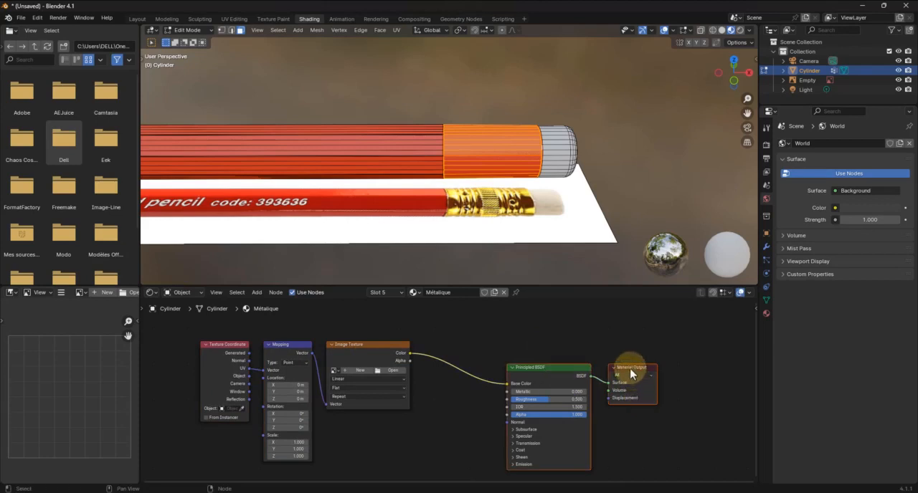
pyautogui.moveTo(634, 366); pyautogui.dragTo(669, 343)
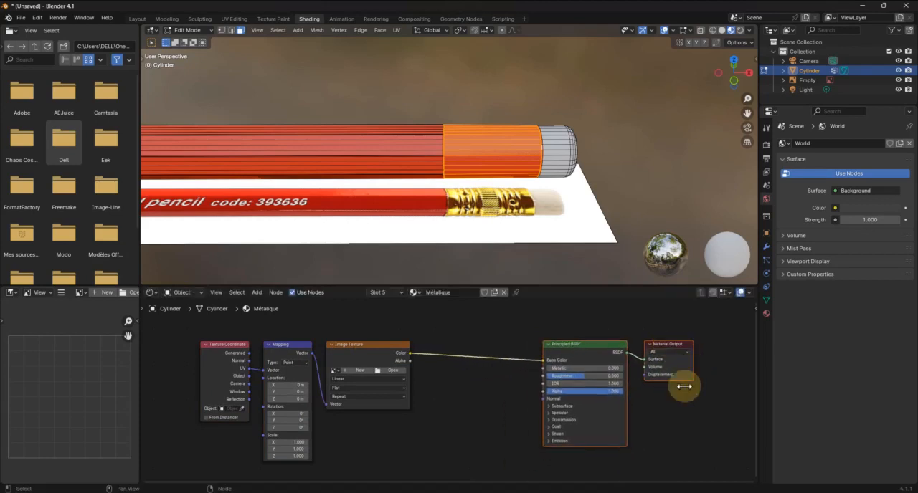
pyautogui.moveTo(473, 413); pyautogui.dragTo(509, 387, button='middle')
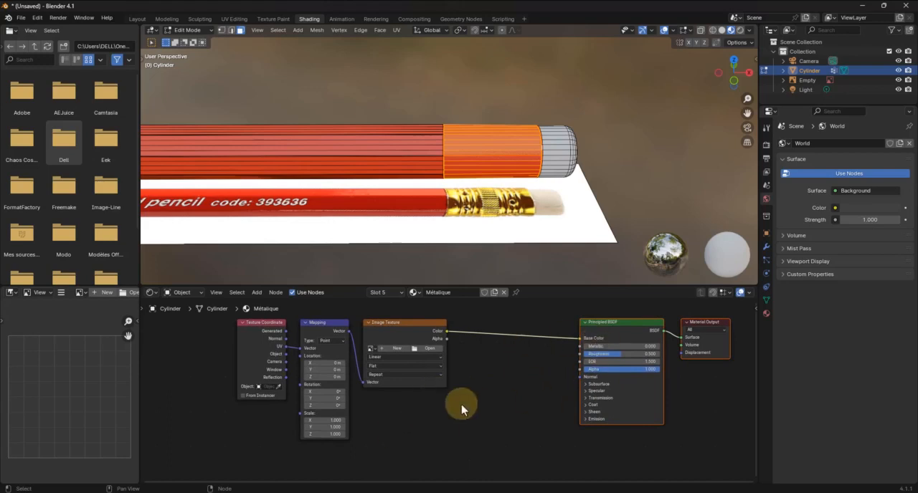
# Add a second Node Wrangler texture setup to the Principled BSDF and place it below the first one
pyautogui.click(597, 328)
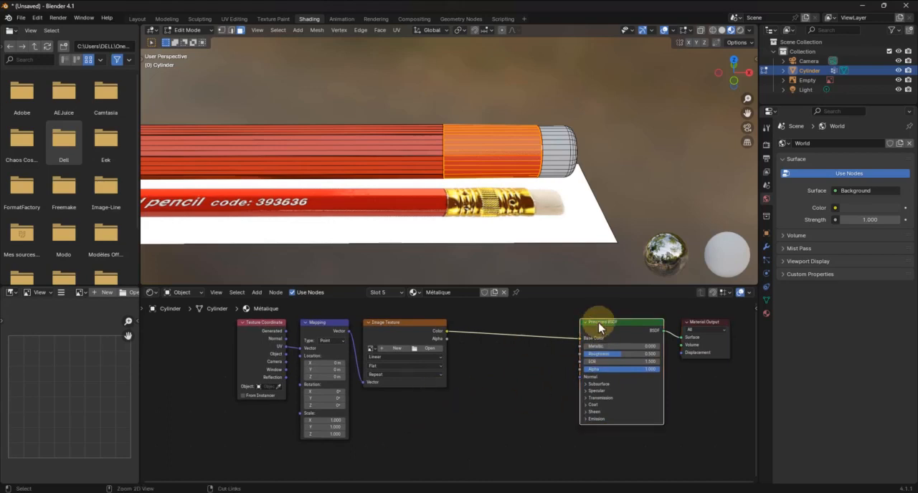
pyautogui.hotkey('ctrl', 't')
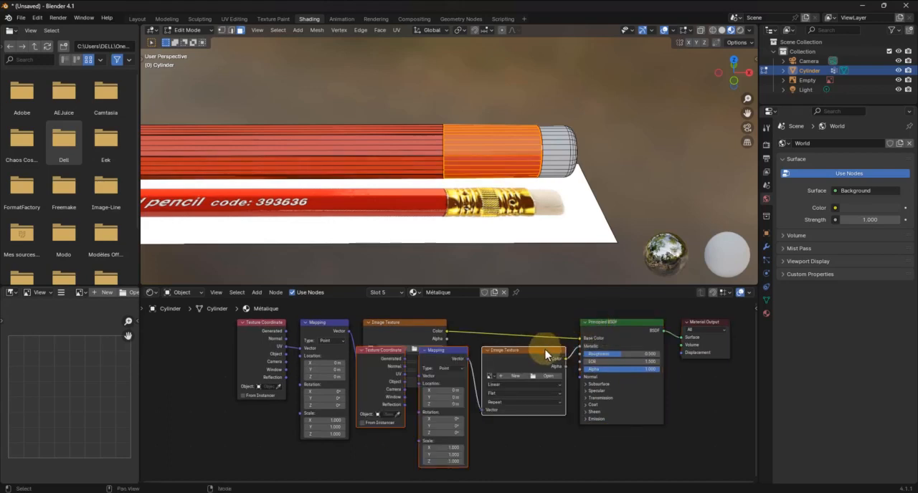
pyautogui.moveTo(543, 352); pyautogui.dragTo(451, 458)
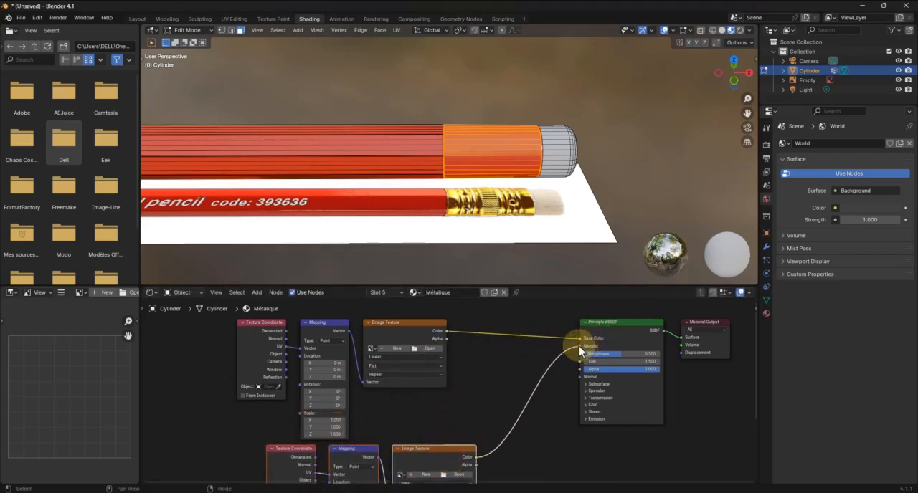
# Load Métal.png from the Tuto crayon folder into the base color image texture
pyautogui.click(422, 348)
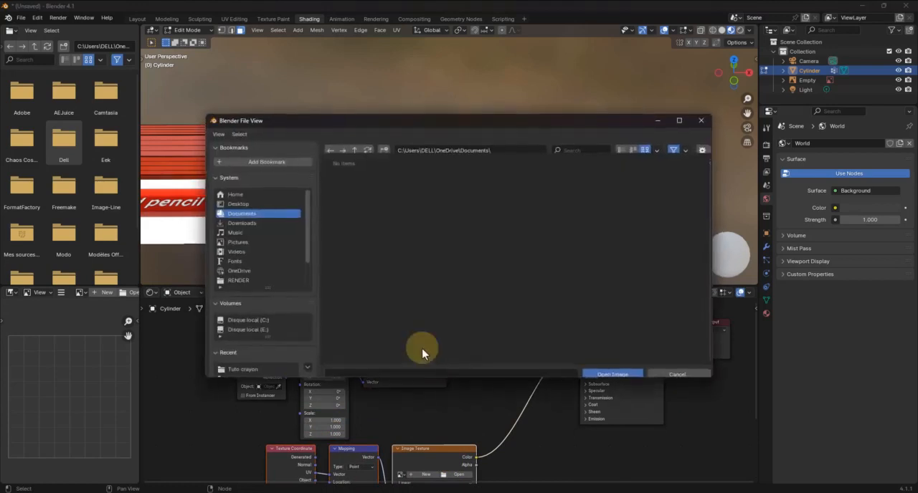
pyautogui.click(240, 183)
pyautogui.doubleClick(406, 187)
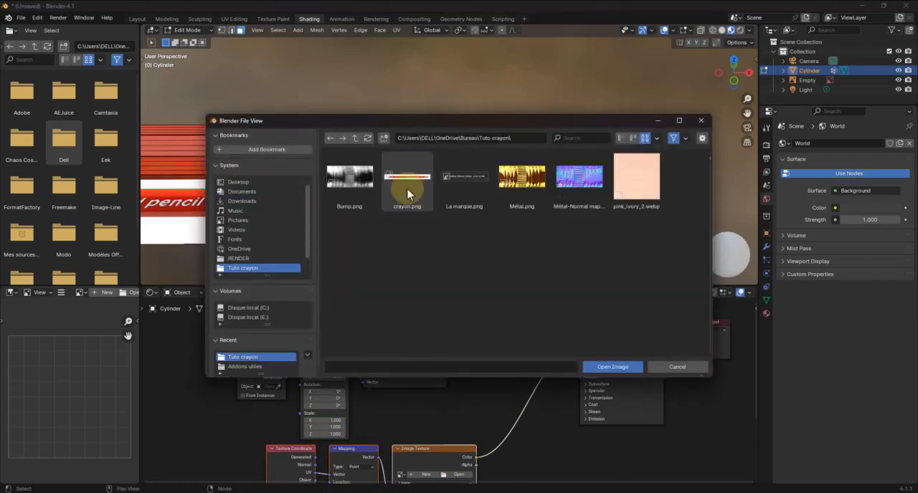
pyautogui.click(528, 183)
pyautogui.click(613, 366)
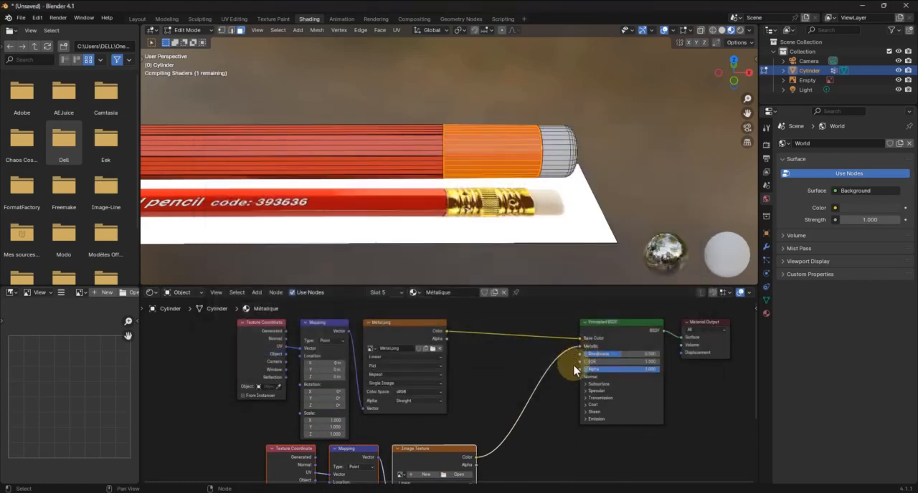
# Reconnect the second image texture from Metallic to Normal and load the Métal-Normal map image from the Tuto crayon folder
pyautogui.moveTo(580, 347); pyautogui.dragTo(580, 377)
pyautogui.click(458, 474)
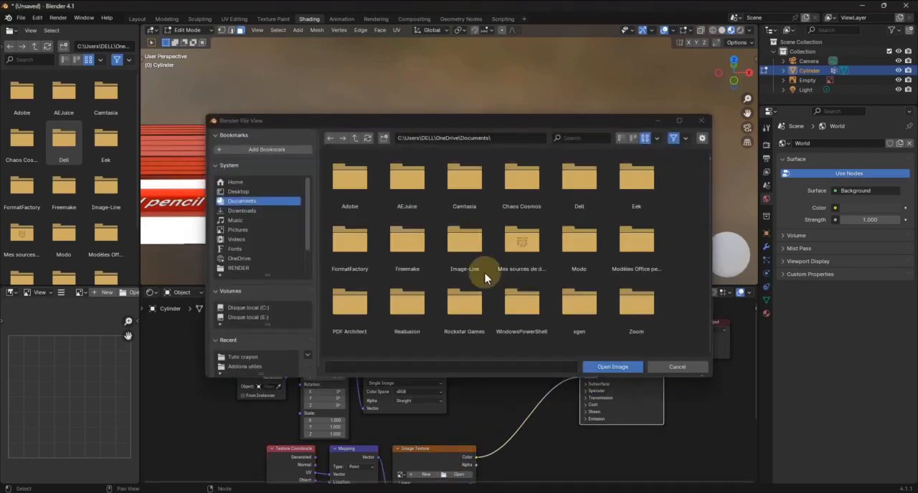
pyautogui.click(238, 192)
pyautogui.click(409, 183)
pyautogui.doubleClick(409, 183)
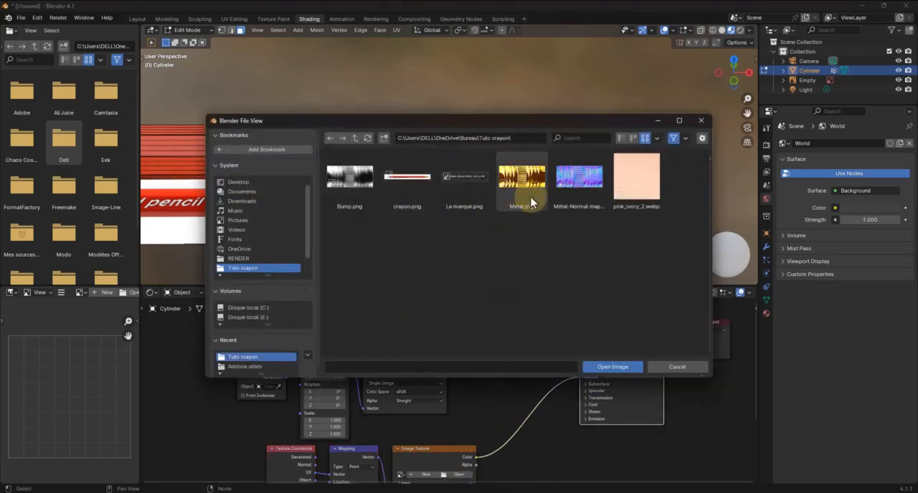
pyautogui.click(580, 183)
pyautogui.click(611, 367)
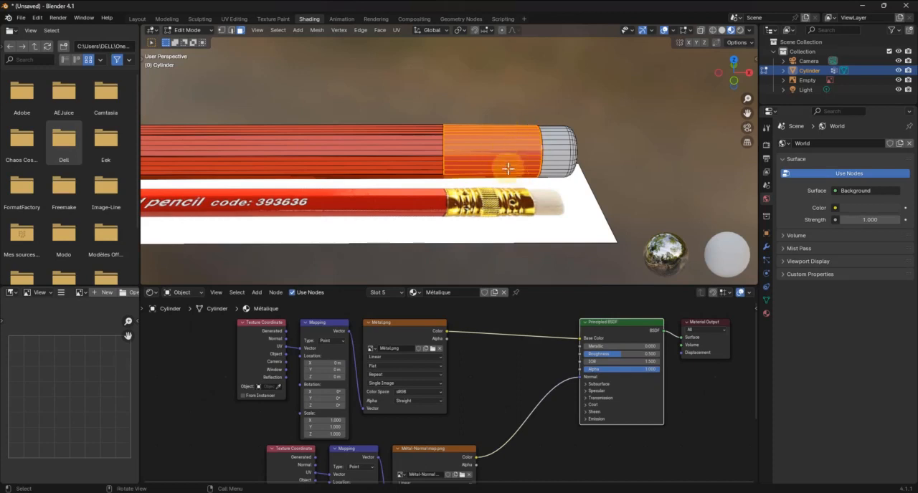
# Move the Material Output node away from the Principled BSDF and assign the Métalique material to the selected ferrule faces
pyautogui.moveTo(481, 400); pyautogui.dragTo(338, 406, button='middle')
pyautogui.moveTo(559, 329); pyautogui.dragTo(606, 362)
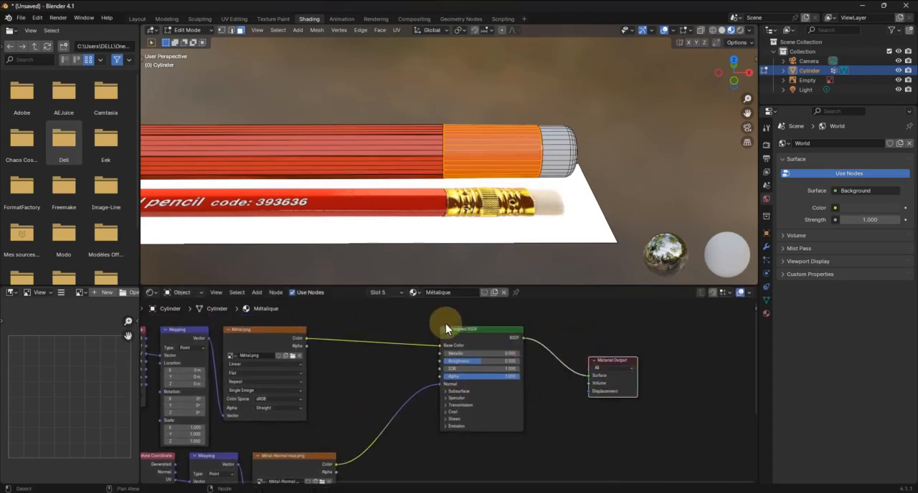
pyautogui.moveTo(383, 369); pyautogui.dragTo(436, 380, button='middle')
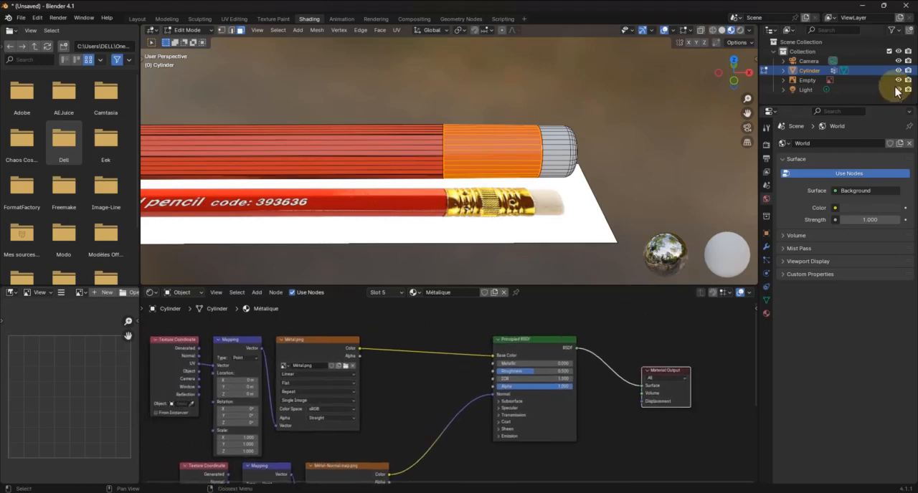
pyautogui.click(766, 315)
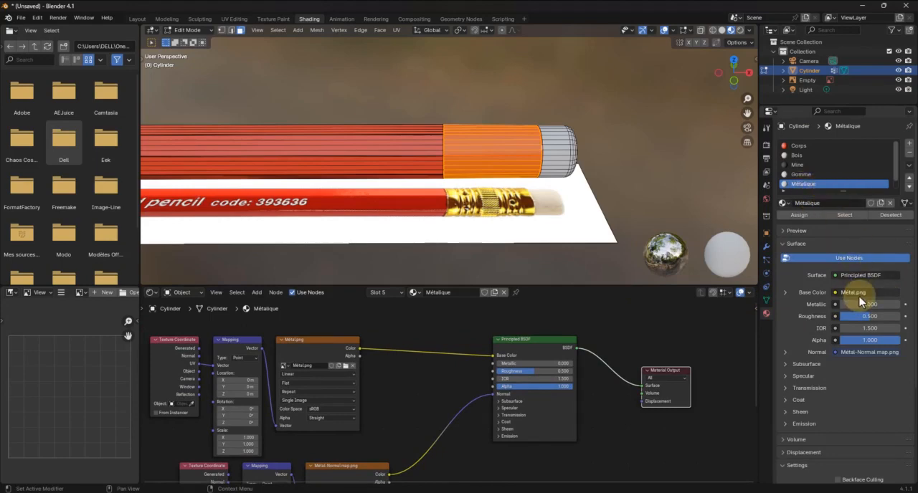
pyautogui.click(798, 215)
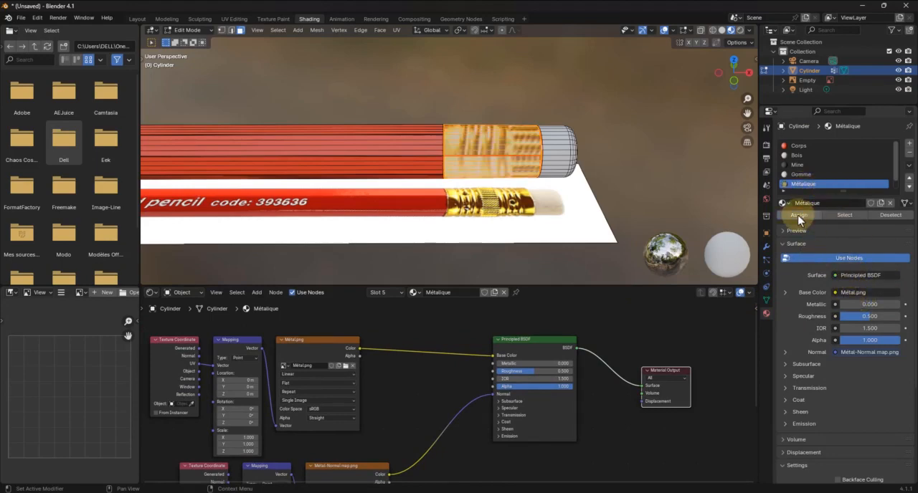
# In the Layout workspace, enlarge the ferrule's UV island uniformly and show Métal.png as the UV background image
pyautogui.moveTo(513, 180)
pyautogui.mouseDown(button='middle')
pyautogui.moveTo(531, 154)
pyautogui.moveTo(495, 141)
pyautogui.moveTo(462, 43)
pyautogui.mouseUp(button='middle')
pyautogui.click(139, 18)
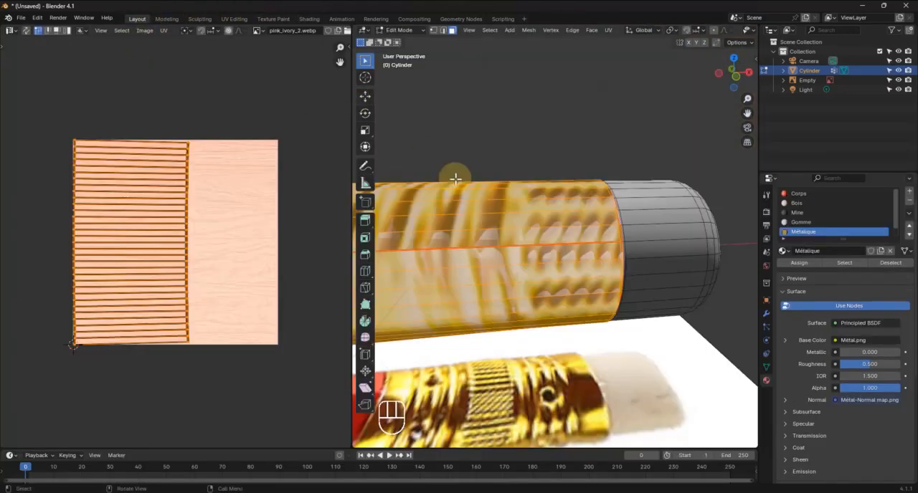
pyautogui.moveTo(28, 117); pyautogui.dragTo(219, 396)
pyautogui.press('s')
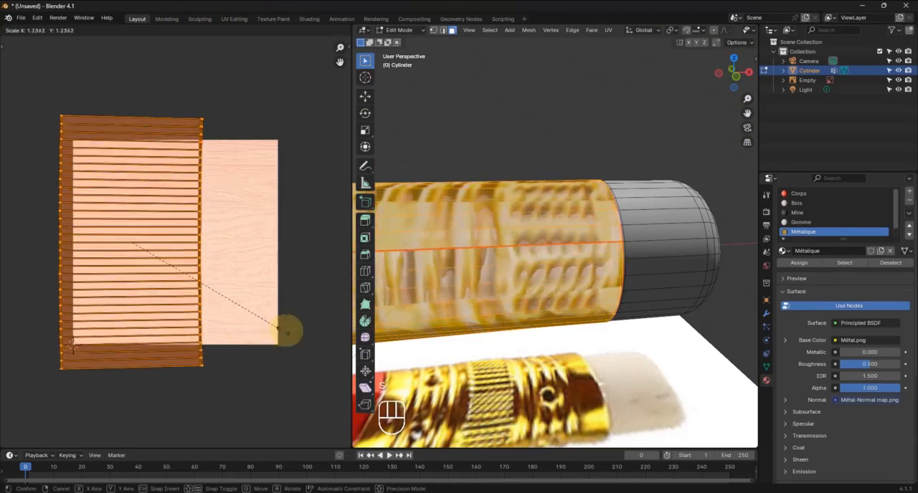
pyautogui.click(284, 253)
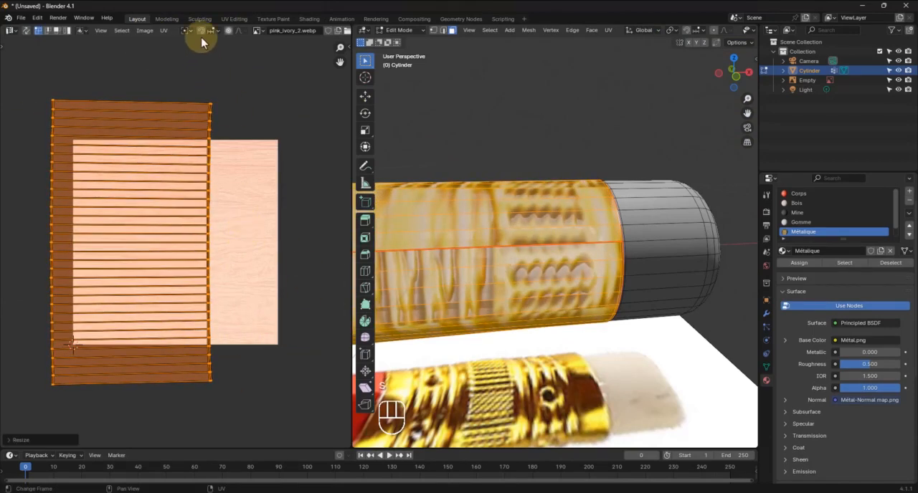
pyautogui.click(258, 30)
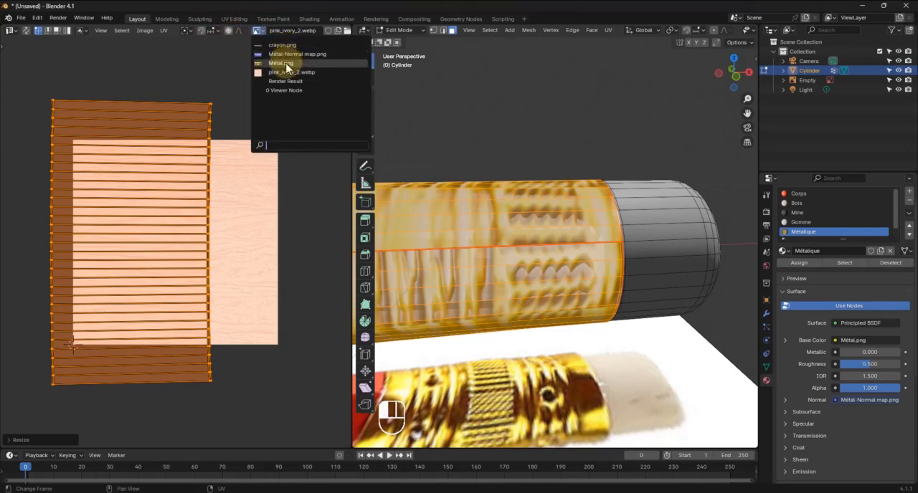
pyautogui.click(280, 63)
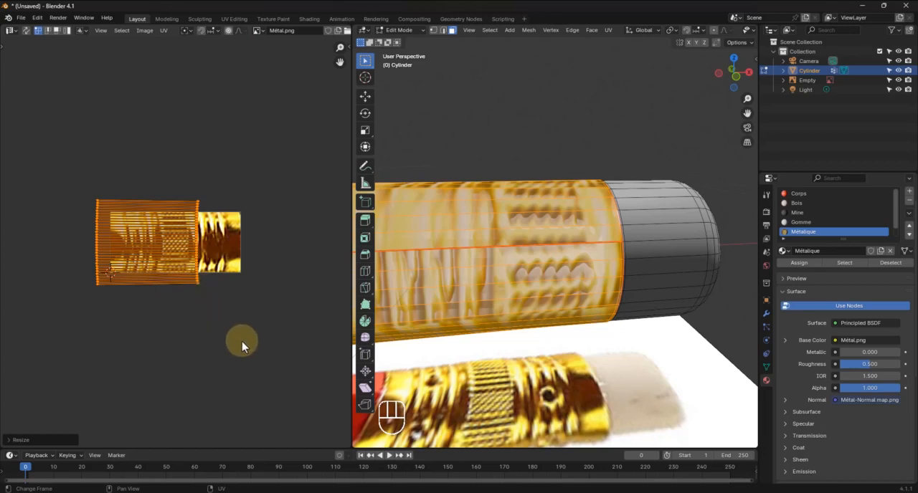
# Move the ferrule's UV island horizontally to the middle of the Métal.png image
pyautogui.press('r')
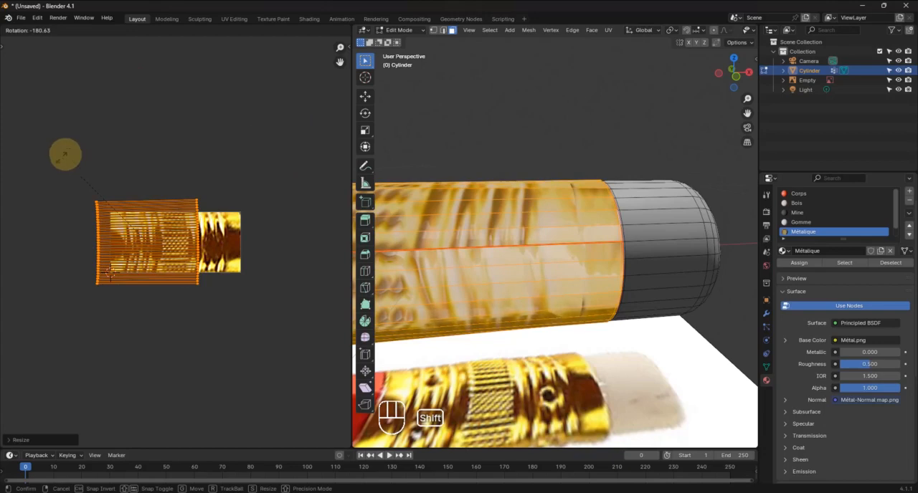
pyautogui.click(285, 342)
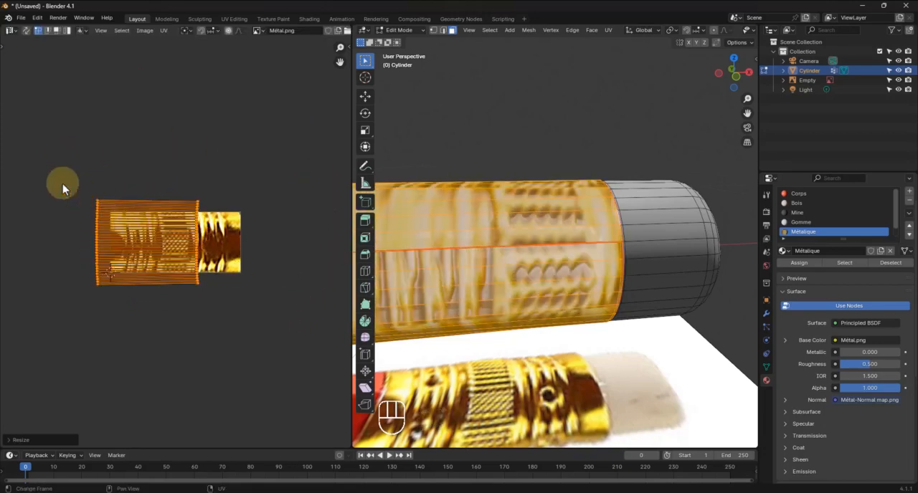
pyautogui.press('g')
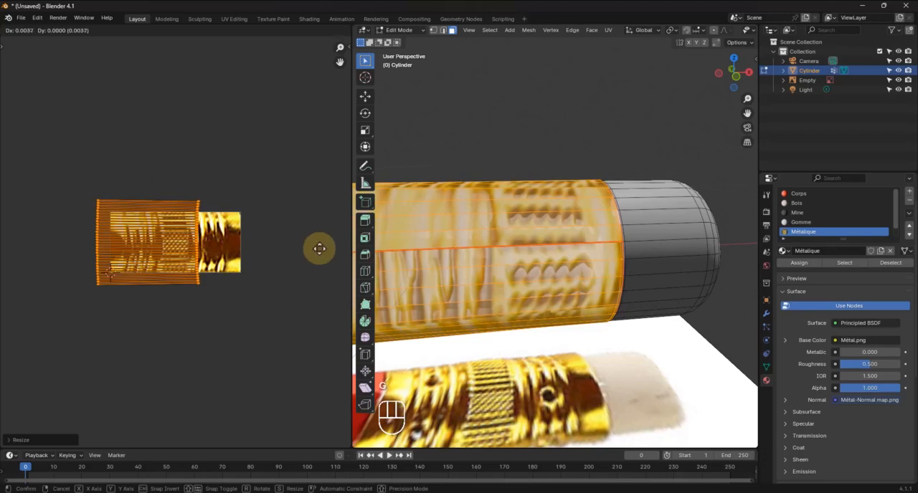
pyautogui.click(333, 249)
# Scale the ferrule's UV island up to nearly the image width, and scale it back down by a factor of about 0.84
pyautogui.press('s')
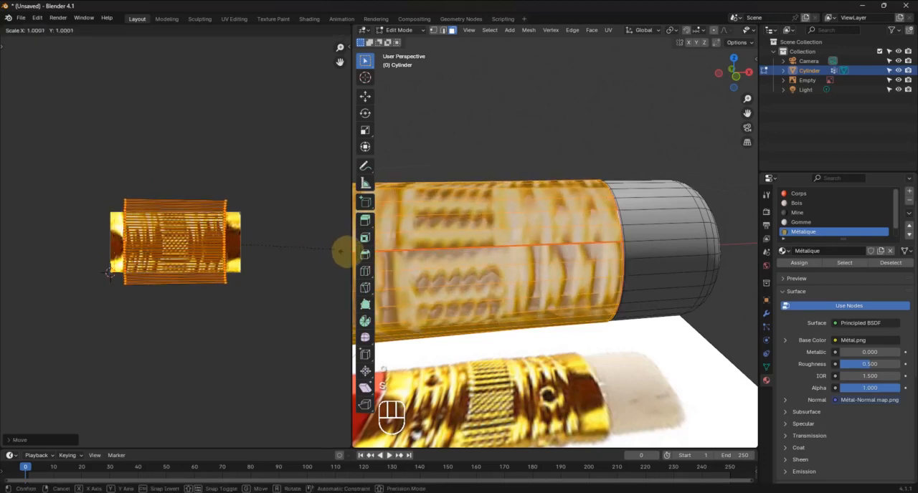
pyautogui.click(13, 258)
pyautogui.press('s')
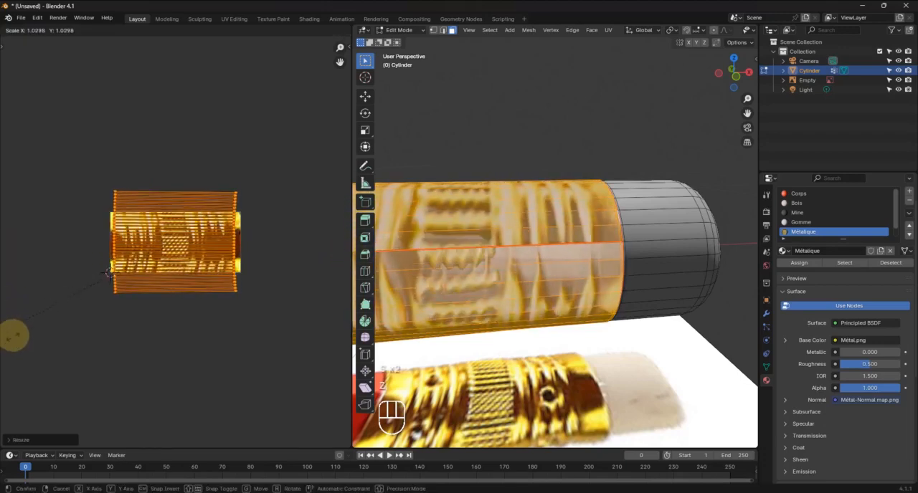
pyautogui.press('z')
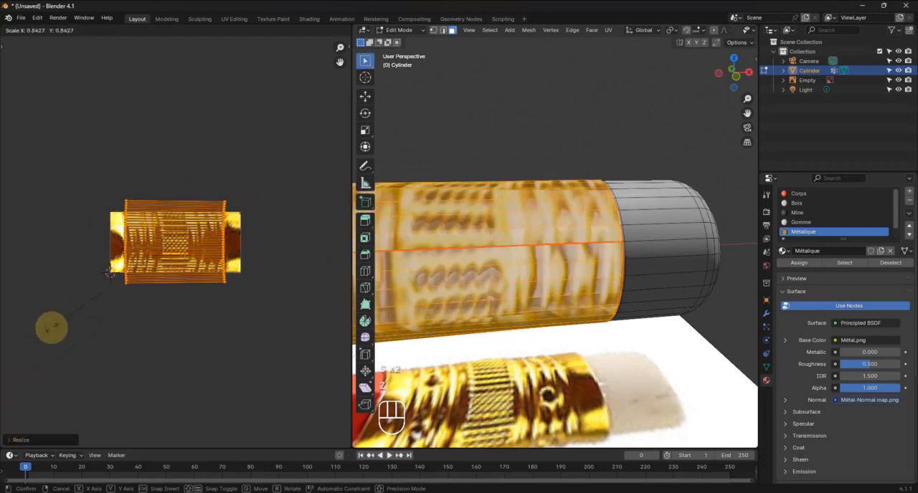
pyautogui.click(55, 328)
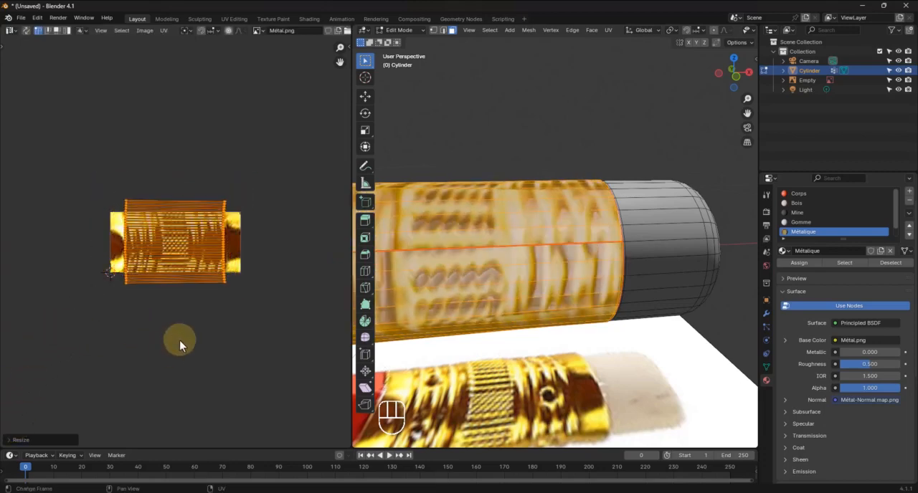
# Enlarge the ferrule's UV island uniformly by about 1.33 to the full width of Métal.png, and narrow it slightly along X
pyautogui.press('s')
pyautogui.press('y')
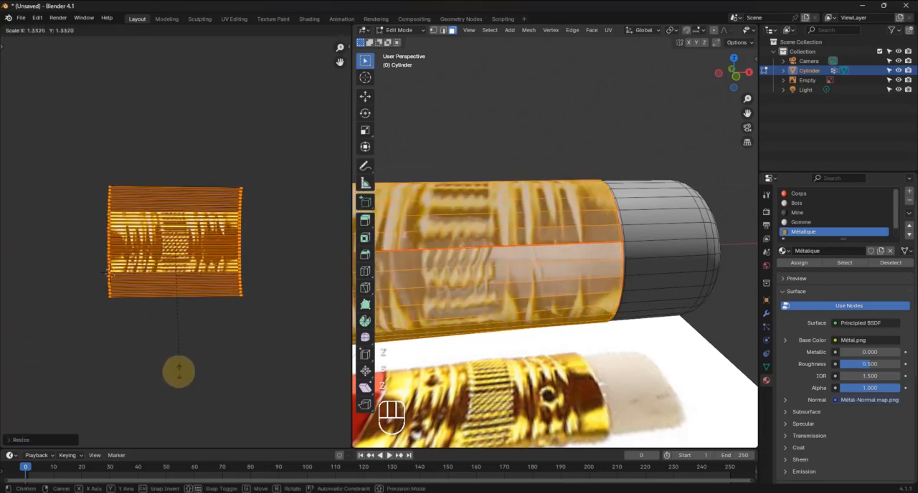
pyautogui.click(176, 370)
pyautogui.press('s')
pyautogui.press('x')
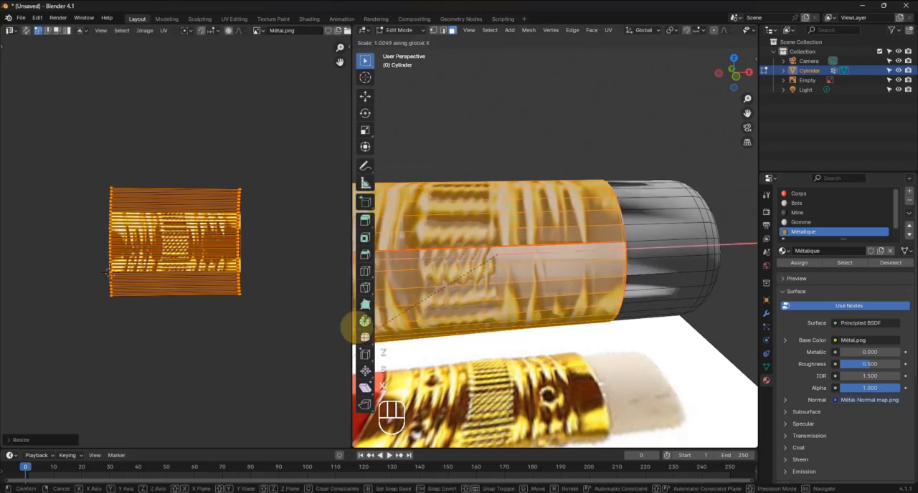
pyautogui.click(411, 317)
# Reselect the whole ferrule UV island and narrow it along X to about 0.8 of its width
pyautogui.click(166, 277)
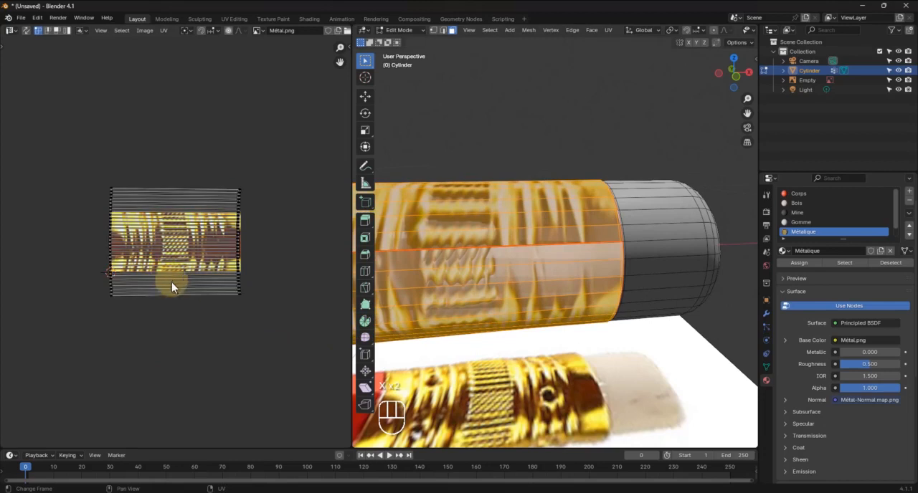
pyautogui.moveTo(94, 180); pyautogui.dragTo(265, 348)
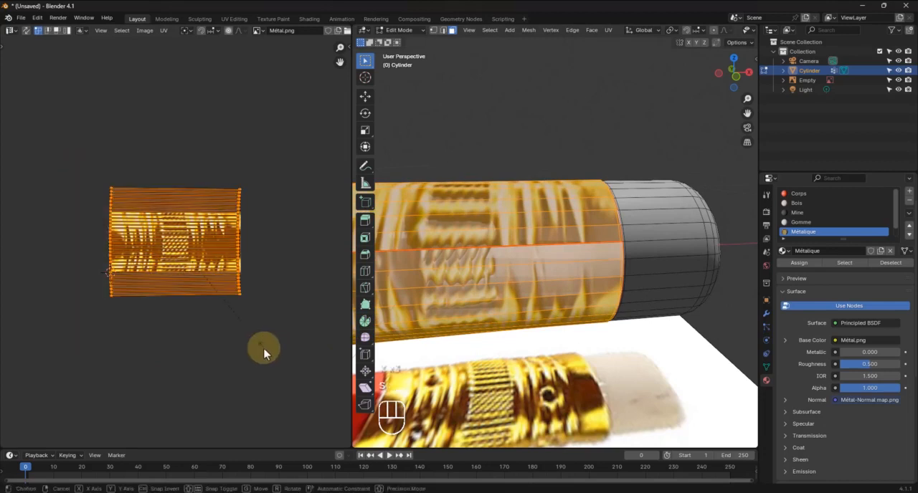
pyautogui.press('s')
pyautogui.press('x')
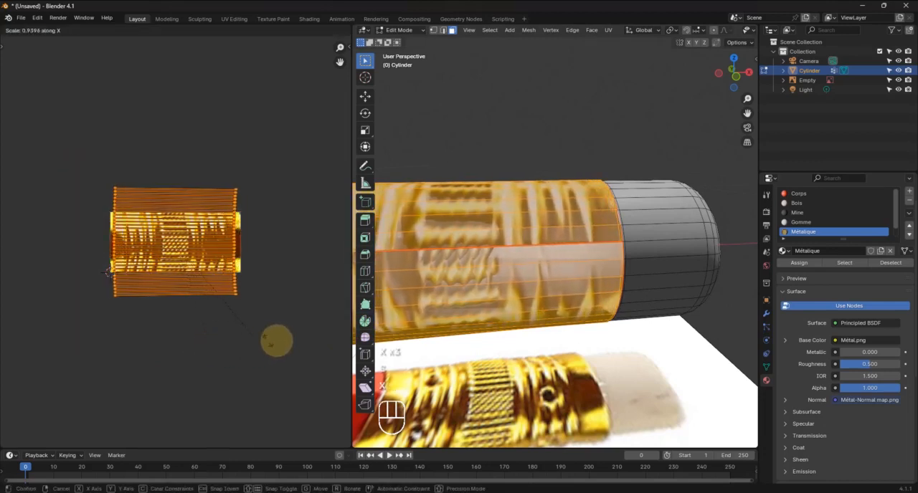
pyautogui.click(251, 346)
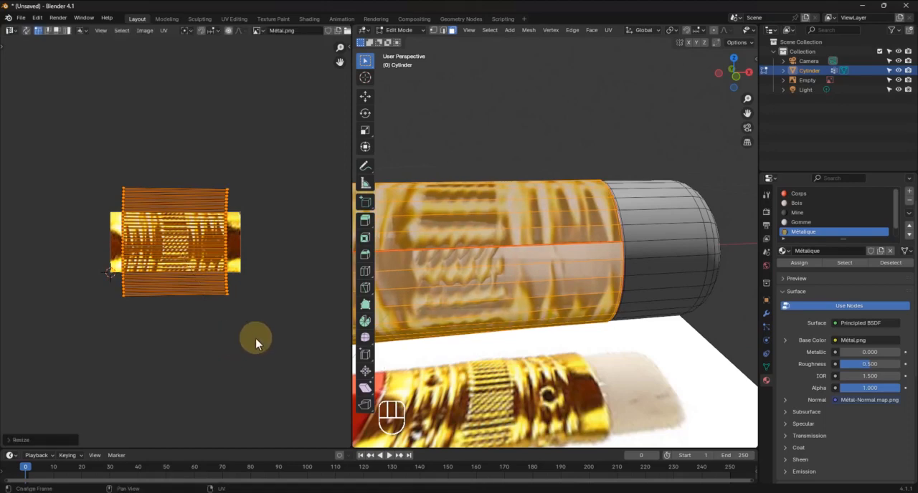
# Enlarge the ferrule's UV island uniformly by about 1.19 and return to Object Mode in the Shading workspace
pyautogui.press('s')
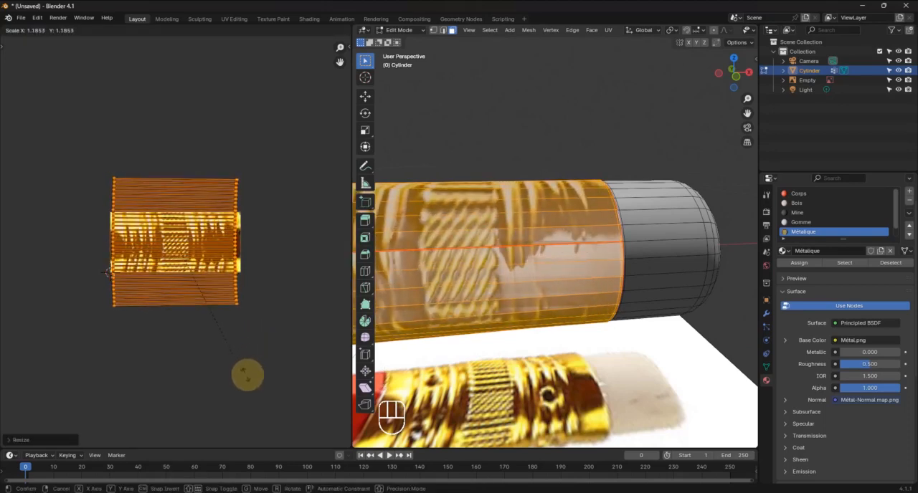
pyautogui.click(248, 375)
pyautogui.scroll(-3, 579, 269)
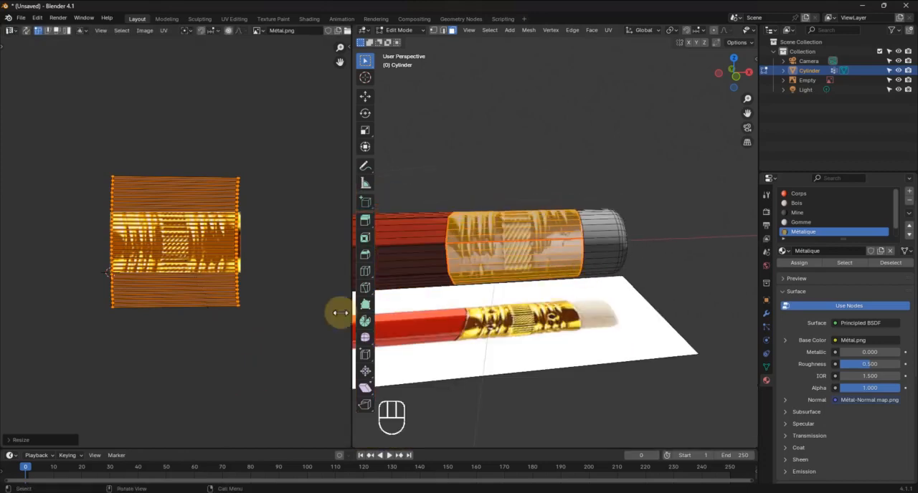
pyautogui.moveTo(535, 283)
pyautogui.mouseDown(button='middle')
pyautogui.moveTo(569, 324)
pyautogui.moveTo(588, 371)
pyautogui.moveTo(645, 346)
pyautogui.moveTo(594, 350)
pyautogui.moveTo(611, 381)
pyautogui.moveTo(651, 337)
pyautogui.moveTo(513, 287)
pyautogui.moveTo(569, 378)
pyautogui.moveTo(528, 178)
pyautogui.mouseUp(button='middle')
pyautogui.press('Tab')
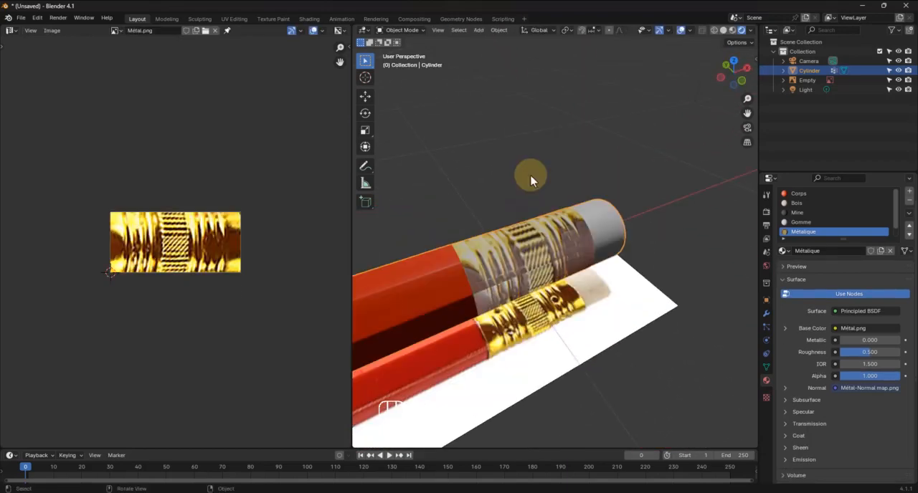
pyautogui.click(309, 19)
# Try a shinier Métalique material with Metallic at about 0.327 and Roughness at about 0.041
pyautogui.scroll(2, 486, 256)
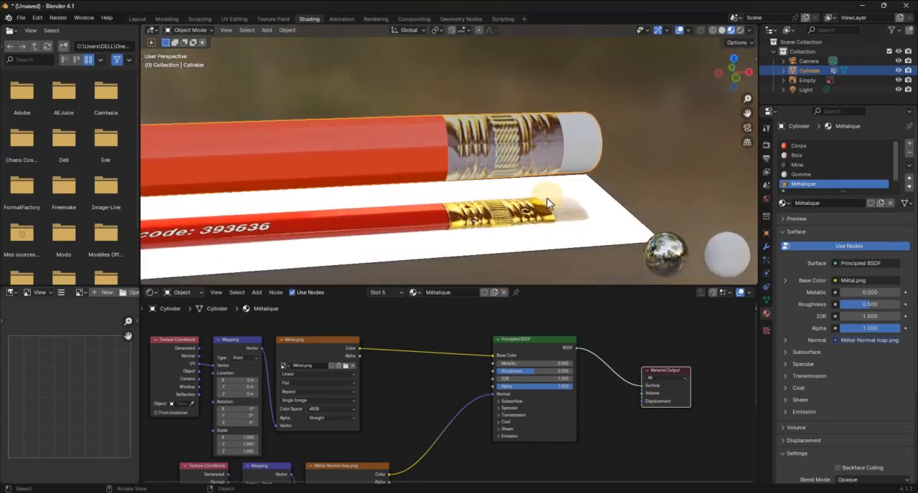
pyautogui.moveTo(523, 370)
pyautogui.mouseDown()
pyautogui.moveTo(488, 371)
pyautogui.moveTo(536, 369)
pyautogui.moveTo(529, 378)
pyautogui.mouseUp()
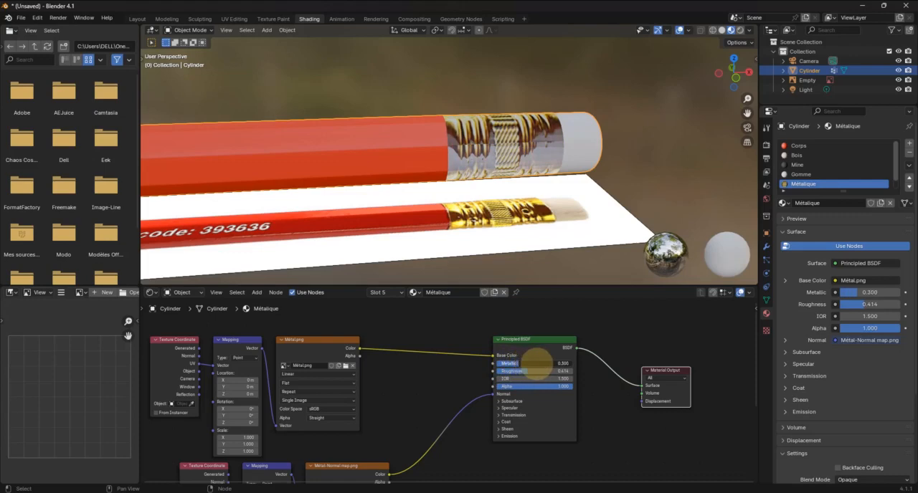
pyautogui.moveTo(518, 370); pyautogui.dragTo(473, 379)
pyautogui.moveTo(538, 230); pyautogui.dragTo(563, 198, button='middle')
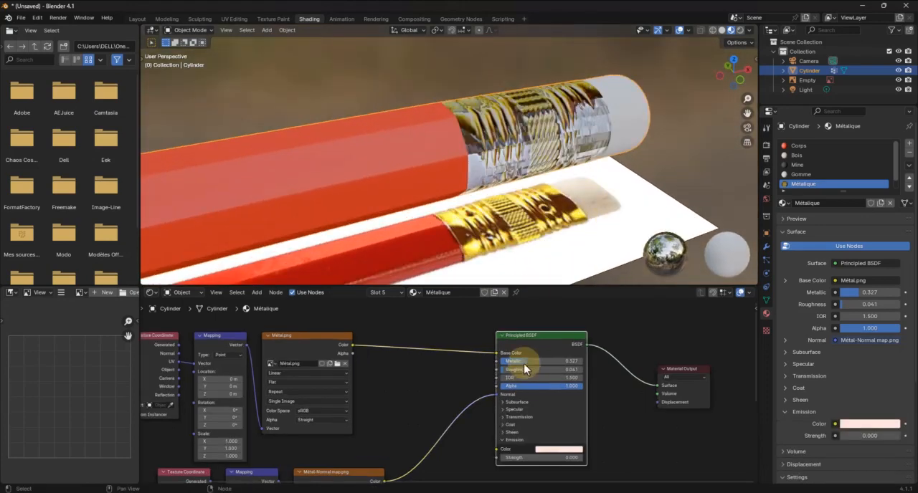
# Set the Métalique material's Metallic to 0, Roughness to about 0.541 and specular IOR Level to 0.15
pyautogui.moveTo(524, 362); pyautogui.dragTo(551, 368)
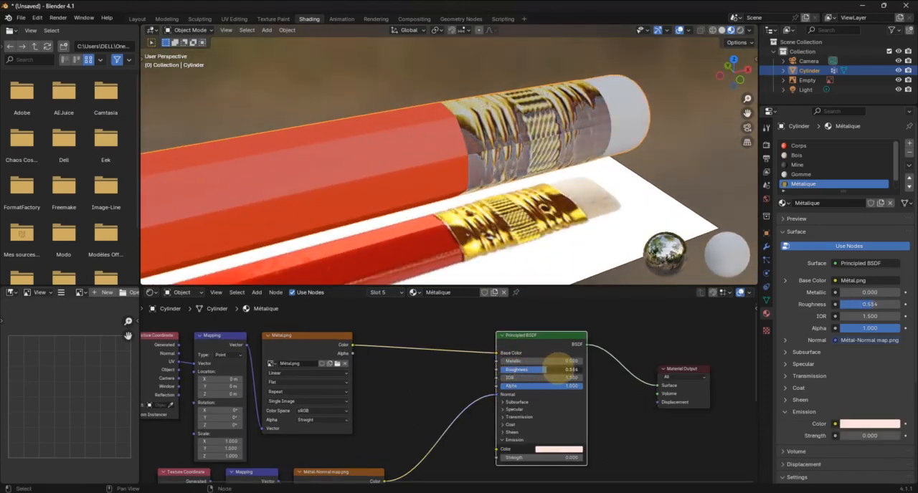
pyautogui.click(512, 410)
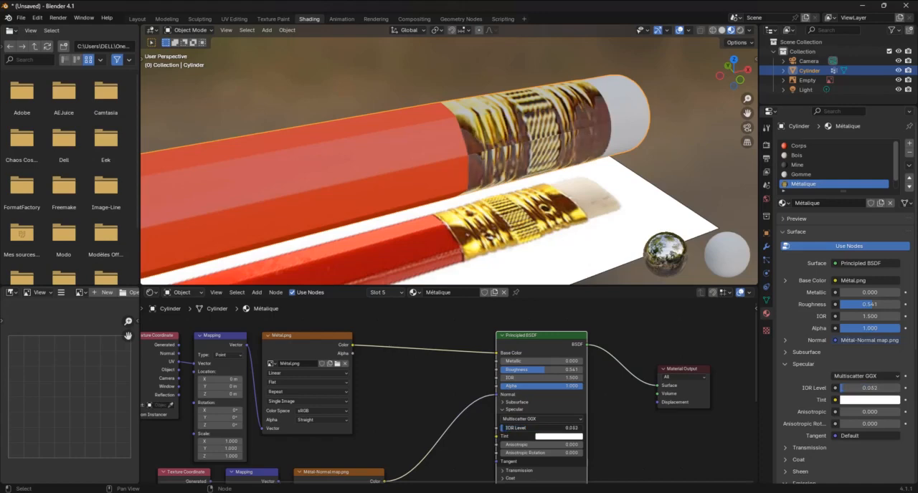
pyautogui.moveTo(503, 428); pyautogui.dragTo(505, 428)
pyautogui.moveTo(527, 221)
pyautogui.mouseDown(button='middle')
pyautogui.moveTo(557, 223)
pyautogui.moveTo(535, 246)
pyautogui.moveTo(529, 222)
pyautogui.mouseUp(button='middle')
pyautogui.click(522, 428)
pyautogui.write('0.15')
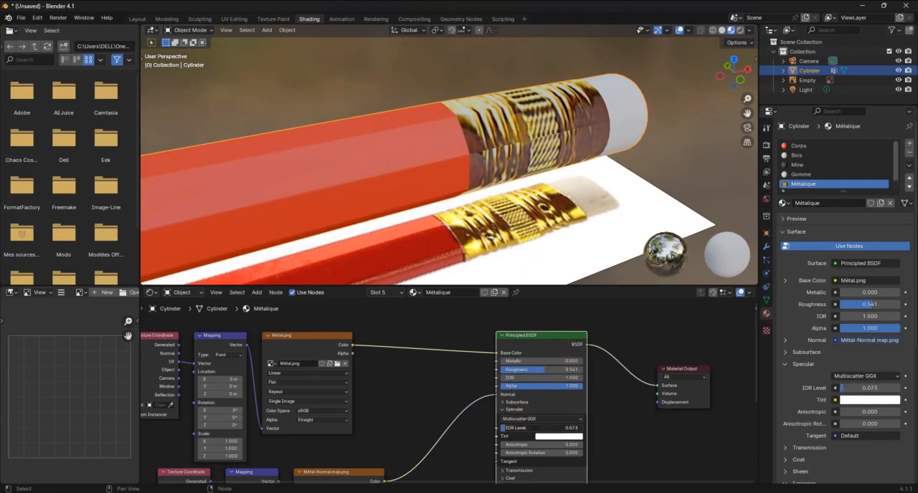
pyautogui.press('Return')
# Lower the Métalique material's Roughness slightly to about 0.532 and check the ferrule against the reference pencil
pyautogui.moveTo(581, 222)
pyautogui.mouseDown(button='middle')
pyautogui.moveTo(624, 209)
pyautogui.moveTo(587, 159)
pyautogui.moveTo(555, 170)
pyautogui.mouseUp(button='middle')
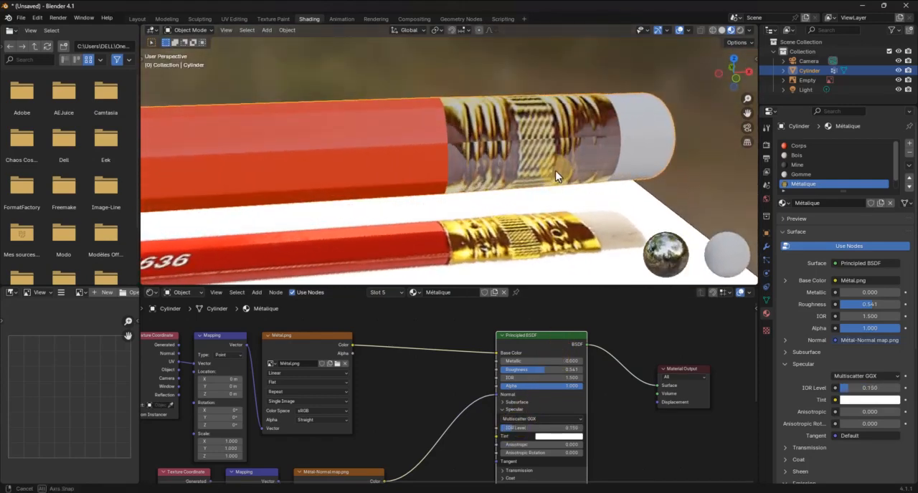
pyautogui.moveTo(534, 368)
pyautogui.mouseDown()
pyautogui.moveTo(522, 365)
pyautogui.moveTo(540, 370)
pyautogui.mouseUp()
pyautogui.moveTo(525, 234)
pyautogui.mouseDown(button='middle')
pyautogui.moveTo(553, 241)
pyautogui.moveTo(526, 250)
pyautogui.moveTo(545, 198)
pyautogui.moveTo(554, 205)
pyautogui.moveTo(545, 195)
pyautogui.moveTo(499, 201)
pyautogui.moveTo(547, 179)
pyautogui.mouseUp(button='middle')
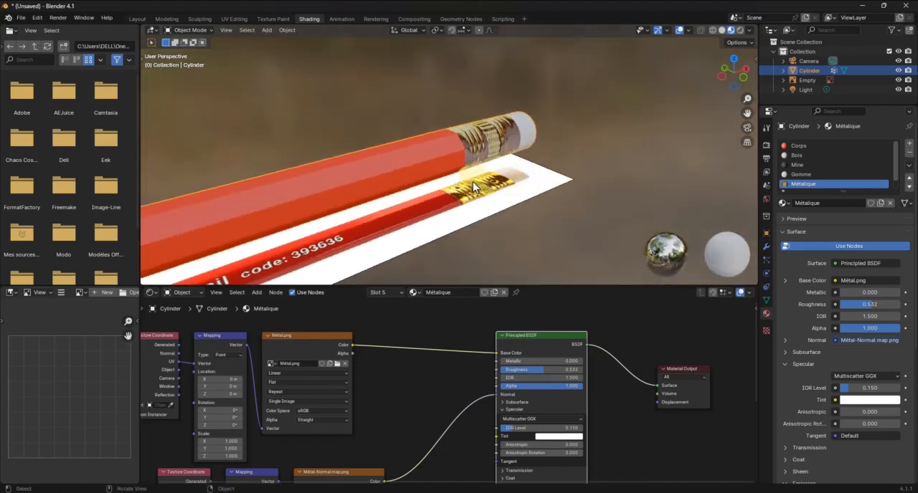
pyautogui.scroll(-3, 472, 182)
pyautogui.moveTo(334, 198)
pyautogui.mouseDown(button='middle')
pyautogui.moveTo(472, 177)
pyautogui.moveTo(463, 148)
pyautogui.moveTo(477, 149)
pyautogui.moveTo(455, 150)
pyautogui.moveTo(436, 172)
pyautogui.moveTo(458, 164)
pyautogui.moveTo(454, 152)
pyautogui.moveTo(539, 138)
pyautogui.moveTo(544, 125)
pyautogui.moveTo(475, 142)
pyautogui.moveTo(484, 149)
pyautogui.mouseUp(button='middle')
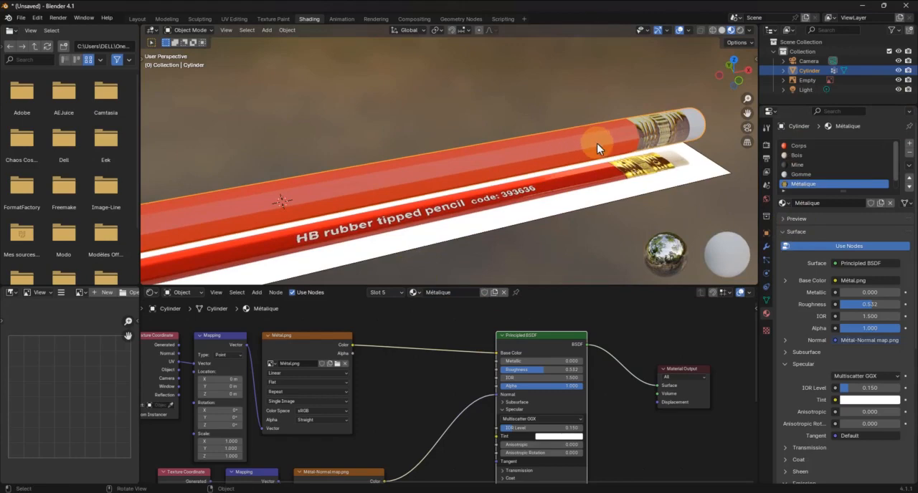
# In Edit Mode, select the ring of long faces all around the pencil's red body
pyautogui.press('Tab')
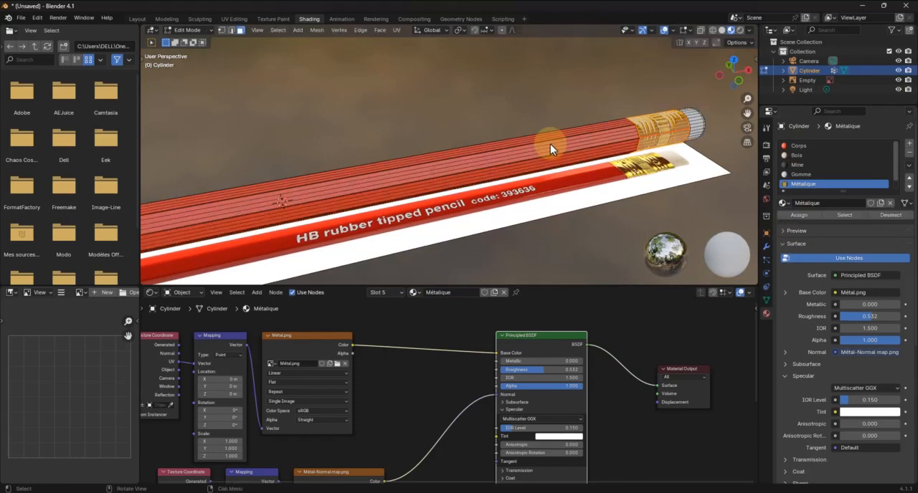
pyautogui.moveTo(550, 144)
pyautogui.mouseDown(button='middle')
pyautogui.moveTo(507, 149)
pyautogui.moveTo(532, 153)
pyautogui.moveTo(528, 174)
pyautogui.moveTo(467, 143)
pyautogui.moveTo(549, 164)
pyautogui.moveTo(515, 169)
pyautogui.mouseUp(button='middle')
pyautogui.keyDown('alt'); pyautogui.click(550, 157); pyautogui.keyUp('alt')
pyautogui.moveTo(269, 205)
pyautogui.keyDown('shift'); pyautogui.mouseDown(button='middle')
pyautogui.moveTo(414, 175)
pyautogui.moveTo(395, 177)
pyautogui.moveTo(408, 172)
pyautogui.moveTo(389, 151)
pyautogui.mouseUp(button='middle'); pyautogui.keyUp('shift')
# Add the narrow inner face loop along the body's scalloped edge near the wood to the selection
pyautogui.scroll(5, 410, 158)
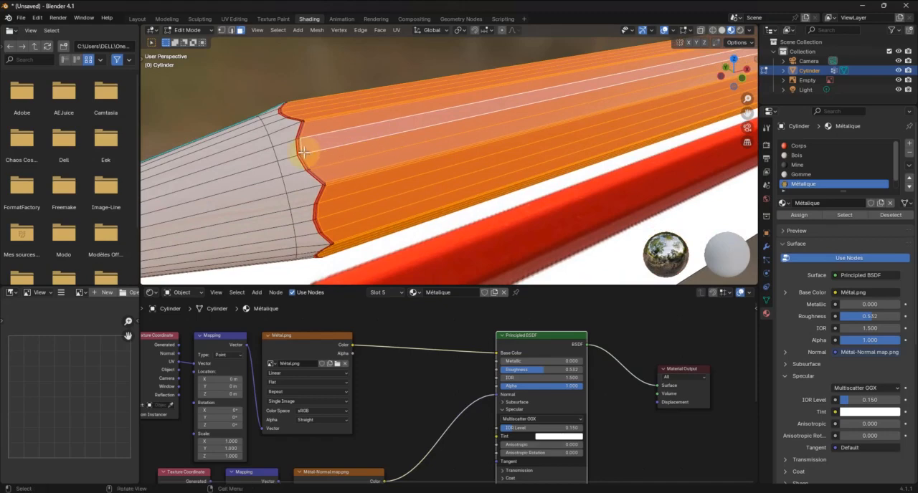
pyautogui.scroll(3, 304, 152)
pyautogui.moveTo(313, 152)
pyautogui.mouseDown(button='middle')
pyautogui.moveTo(364, 151)
pyautogui.moveTo(354, 158)
pyautogui.mouseUp(button='middle')
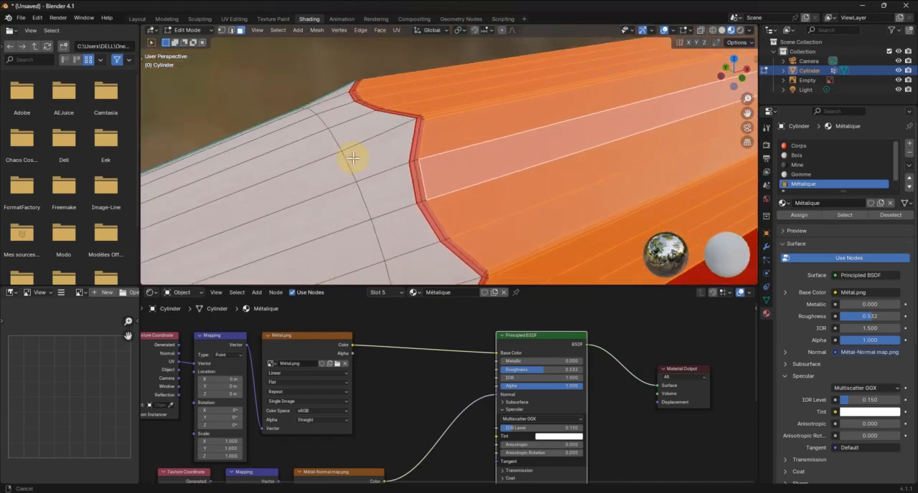
pyautogui.keyDown('alt'); pyautogui.click(417, 161); pyautogui.keyUp('alt')
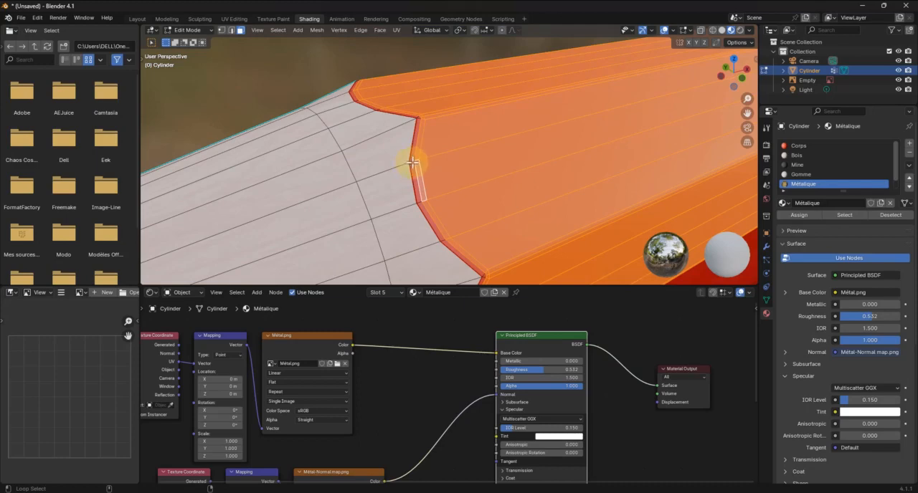
pyautogui.moveTo(420, 164); pyautogui.dragTo(427, 163, button='middle')
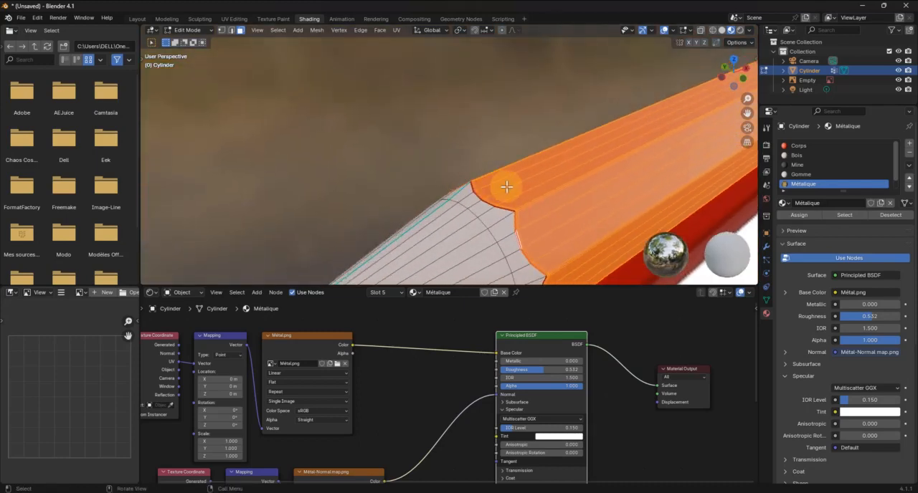
# Try to add the outer narrow face loop along the body's scalloped edge to the selection
pyautogui.scroll(-5, 507, 188)
pyautogui.scroll(5, 338, 188)
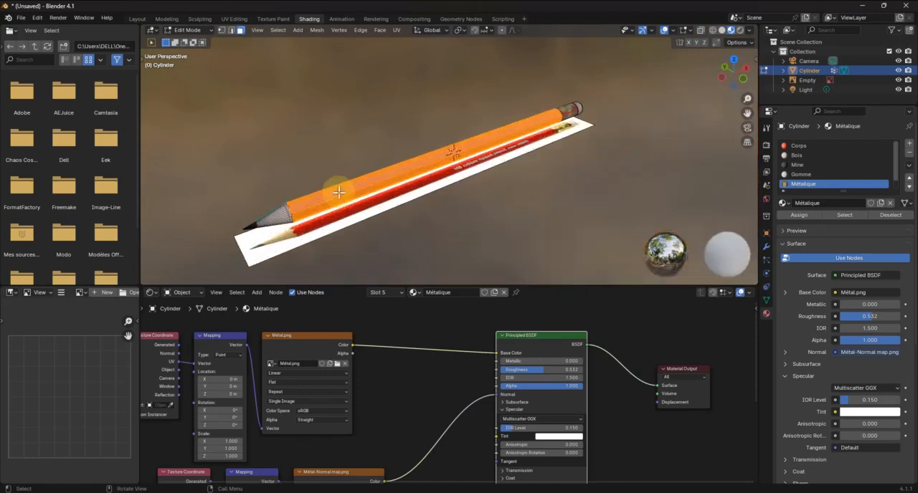
pyautogui.moveTo(328, 208)
pyautogui.mouseDown(button='middle')
pyautogui.moveTo(351, 188)
pyautogui.moveTo(492, 136)
pyautogui.moveTo(469, 142)
pyautogui.mouseUp(button='middle')
pyautogui.moveTo(532, 151)
pyautogui.mouseDown(button='middle')
pyautogui.moveTo(508, 164)
pyautogui.moveTo(526, 143)
pyautogui.moveTo(543, 142)
pyautogui.mouseUp(button='middle')
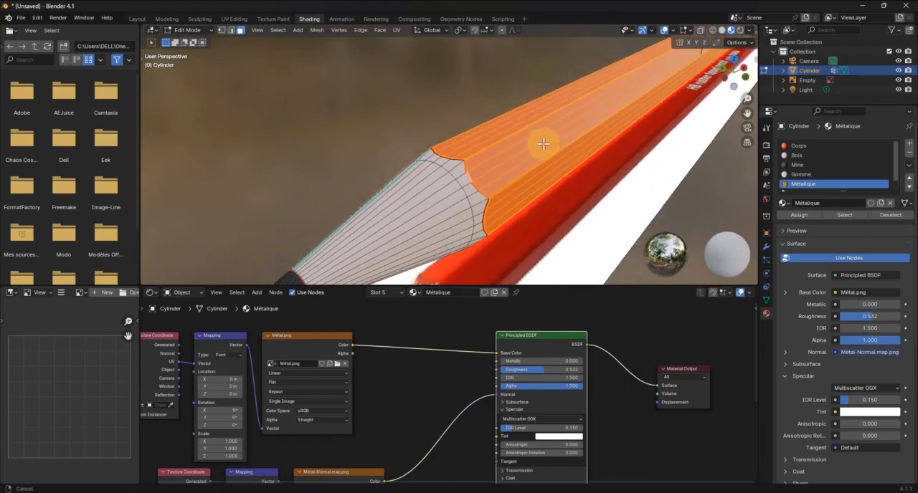
pyautogui.scroll(3, 438, 156)
pyautogui.scroll(3, 438, 156)
pyautogui.scroll(-3, 438, 155)
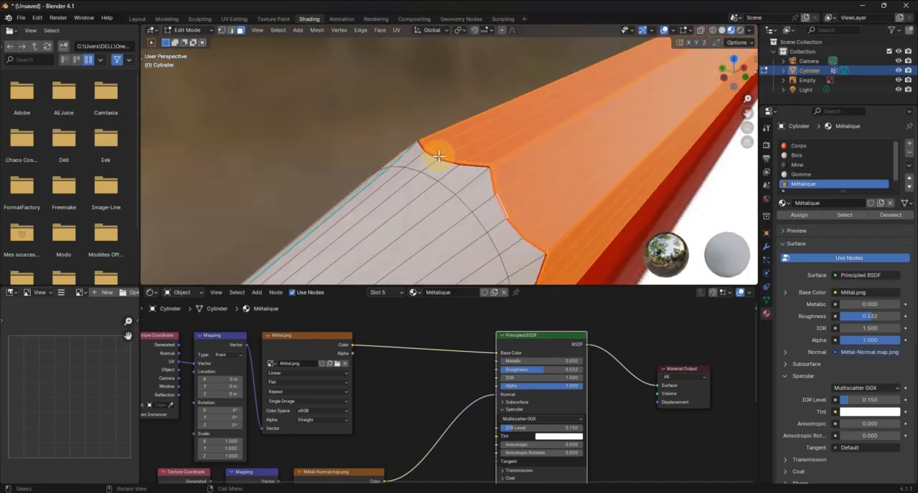
pyautogui.moveTo(746, 101)
pyautogui.mouseDown()
pyautogui.moveTo(160, 96)
pyautogui.moveTo(185, 92)
pyautogui.mouseUp()
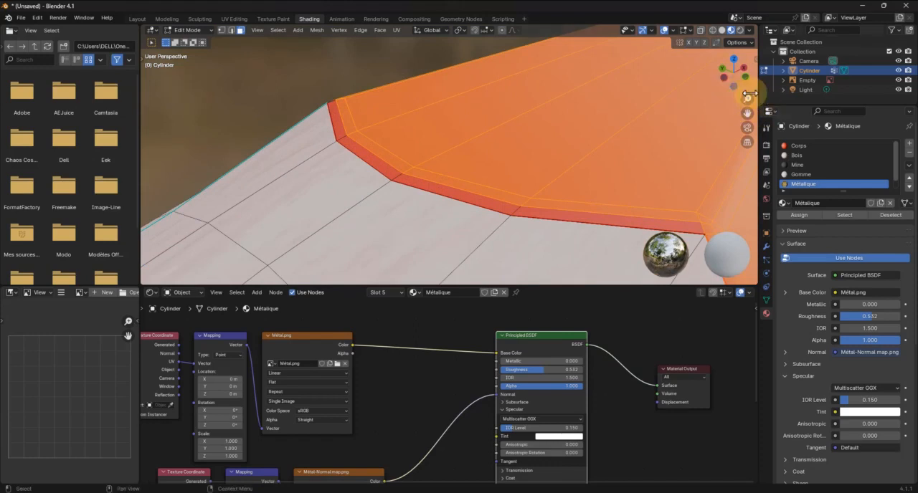
pyautogui.keyDown('alt'); pyautogui.keyDown('shift'); pyautogui.click(455, 195); pyautogui.keyUp('shift'); pyautogui.keyUp('alt')
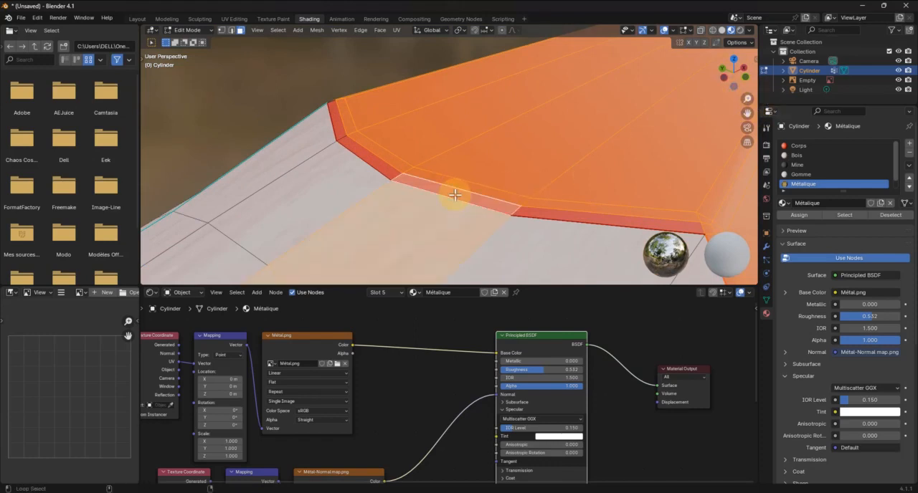
pyautogui.keyDown('alt'); pyautogui.keyDown('shift'); pyautogui.click(455, 195); pyautogui.keyUp('shift'); pyautogui.keyUp('alt')
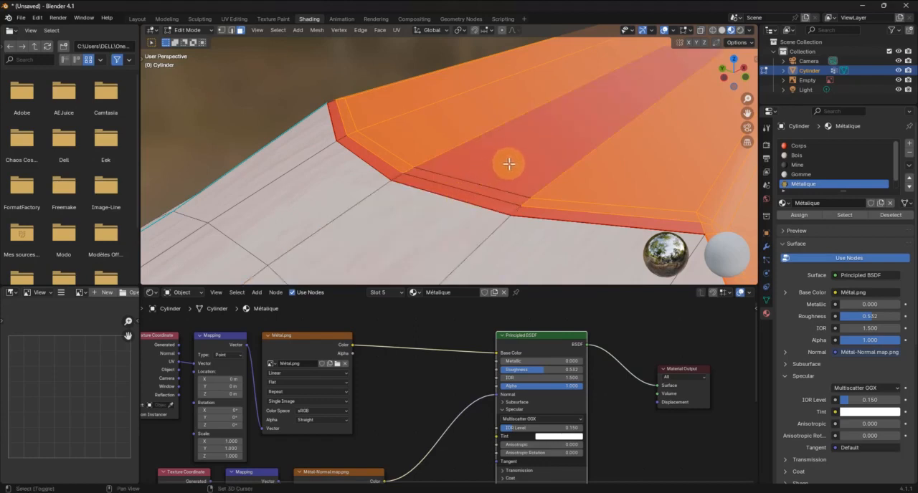
# Restore the deselected long body faces and the narrow inner face loop at the scalloped edge to the selection
pyautogui.keyDown('alt'); pyautogui.keyDown('shift'); pyautogui.click(579, 153); pyautogui.keyUp('shift'); pyautogui.keyUp('alt')
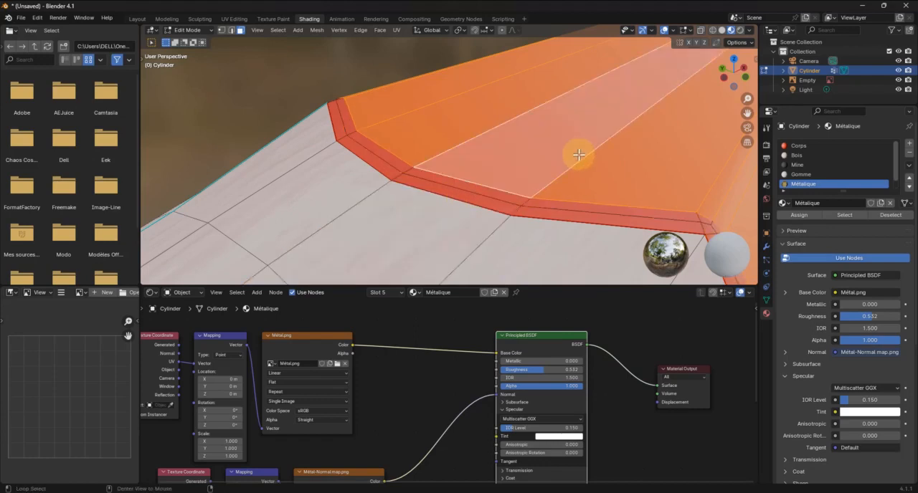
pyautogui.keyDown('alt'); pyautogui.keyDown('shift'); pyautogui.click(527, 203); pyautogui.keyUp('shift'); pyautogui.keyUp('alt')
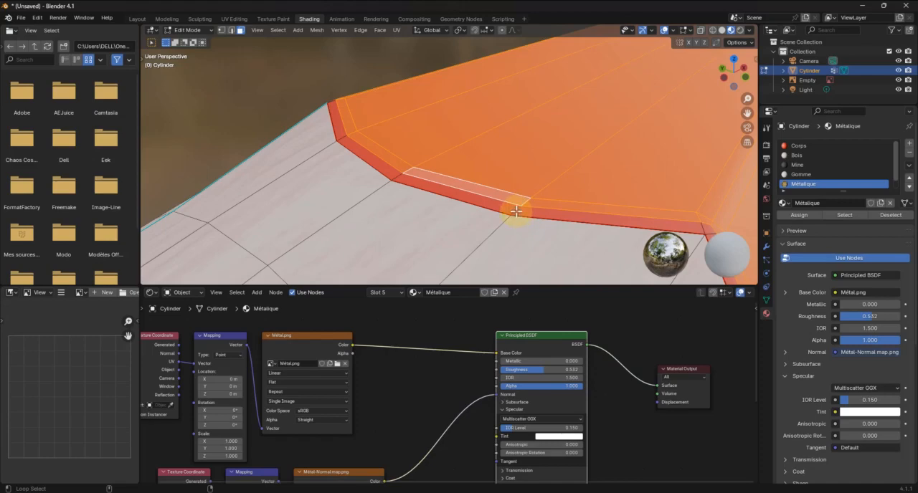
pyautogui.keyDown('alt'); pyautogui.keyDown('shift'); pyautogui.click(515, 212); pyautogui.keyUp('shift'); pyautogui.keyUp('alt')
# Add the outermost narrow face loop bordering the wood cone to the red body selection
pyautogui.scroll(-5, 540, 205)
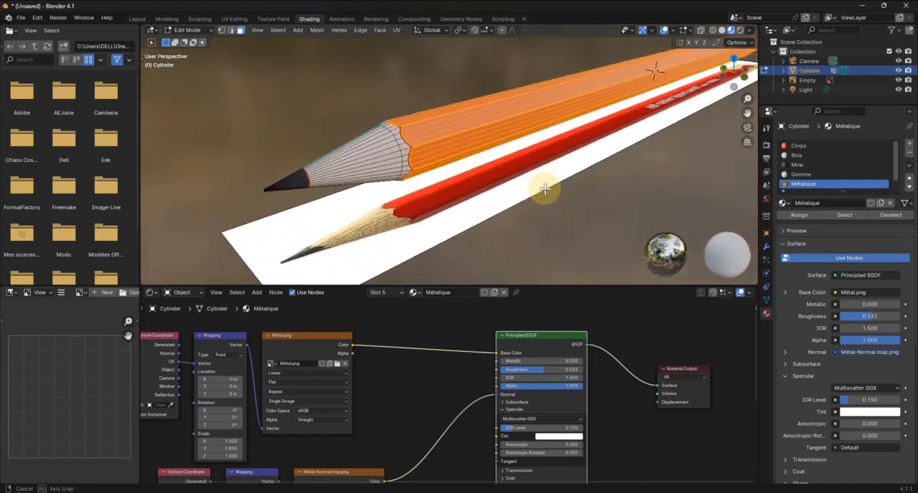
pyautogui.scroll(6, 407, 129)
pyautogui.keyDown('shift'); pyautogui.moveTo(350, 125); pyautogui.dragTo(376, 147, button='middle'); pyautogui.keyUp('shift')
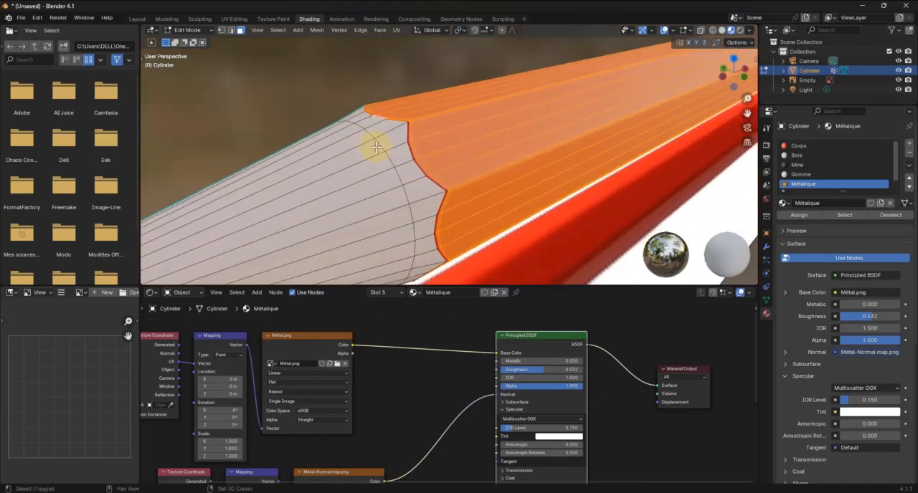
pyautogui.scroll(5, 380, 151)
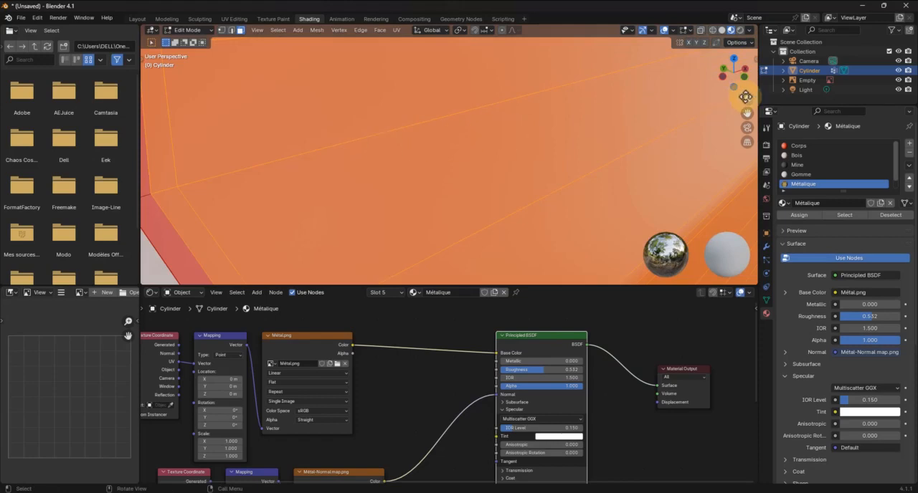
pyautogui.scroll(-4, 746, 97)
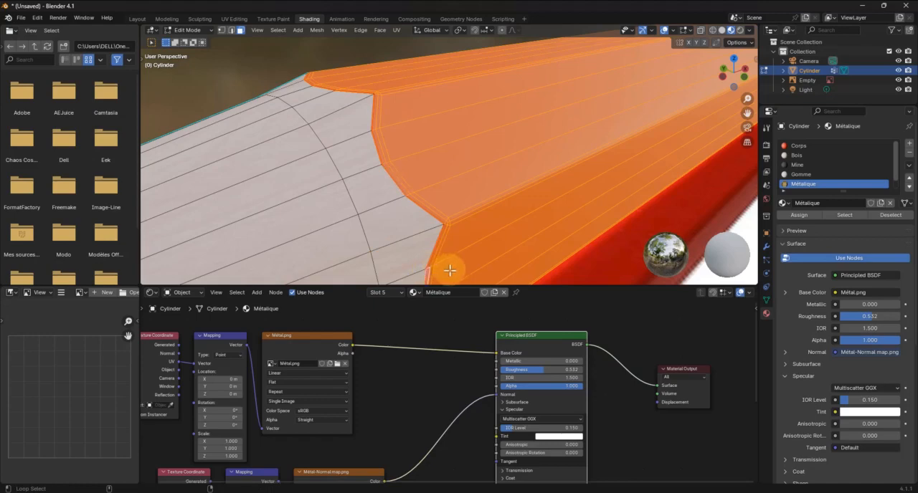
# Add the missed narrow edge faces on the lower scallops of the body's near side, beside the wood cone, to the selection
pyautogui.moveTo(461, 262)
pyautogui.mouseDown(button='middle')
pyautogui.moveTo(463, 249)
pyautogui.moveTo(460, 257)
pyautogui.mouseUp(button='middle')
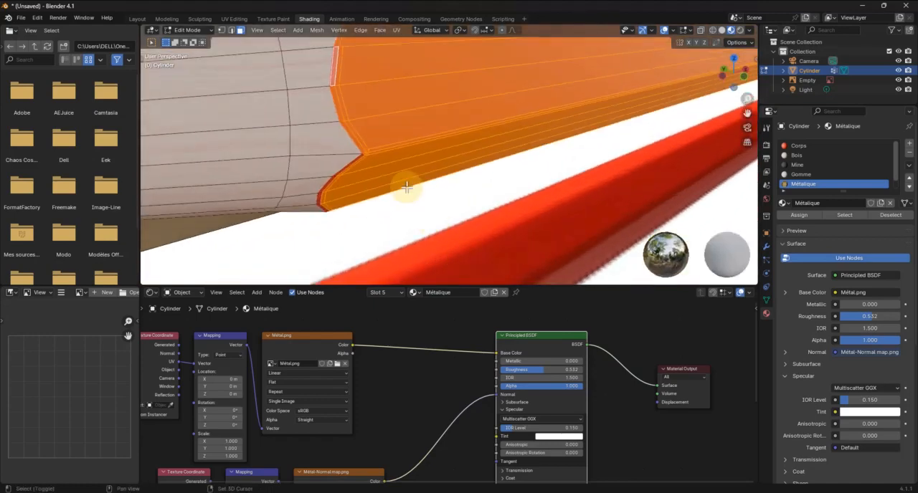
pyautogui.press('g')
pyautogui.click(428, 202)
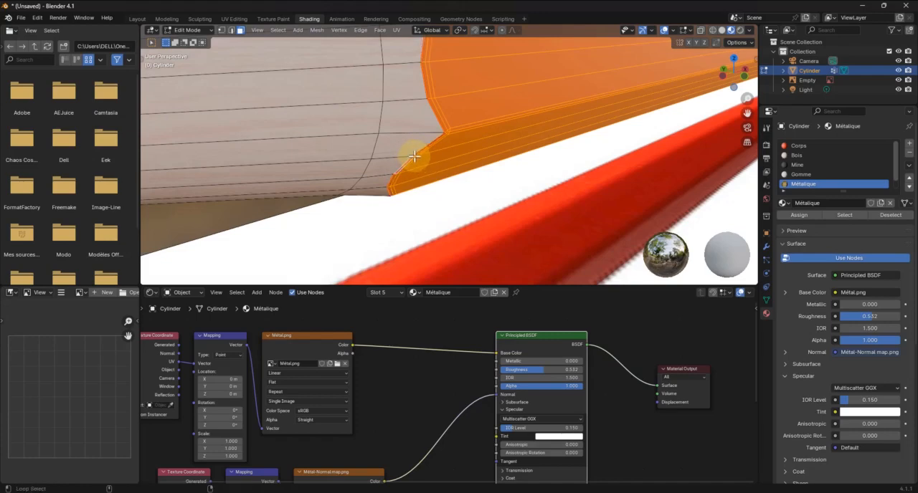
pyautogui.moveTo(421, 197); pyautogui.dragTo(433, 192, button='middle')
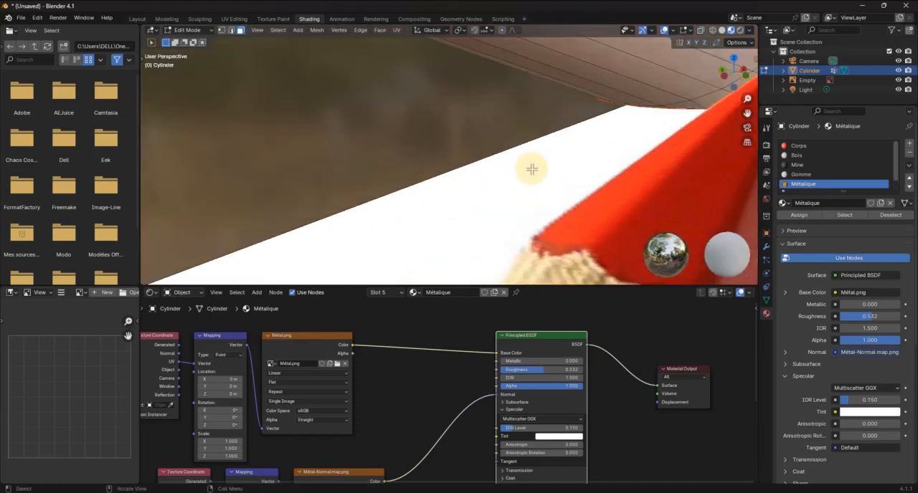
pyautogui.moveTo(532, 169)
pyautogui.mouseDown(button='middle')
pyautogui.moveTo(523, 191)
pyautogui.moveTo(533, 211)
pyautogui.moveTo(558, 219)
pyautogui.moveTo(589, 189)
pyautogui.moveTo(606, 199)
pyautogui.moveTo(624, 180)
pyautogui.moveTo(371, 168)
pyautogui.moveTo(407, 200)
pyautogui.moveTo(436, 201)
pyautogui.moveTo(318, 168)
pyautogui.moveTo(318, 181)
pyautogui.mouseUp(button='middle')
pyautogui.scroll(5, 373, 164)
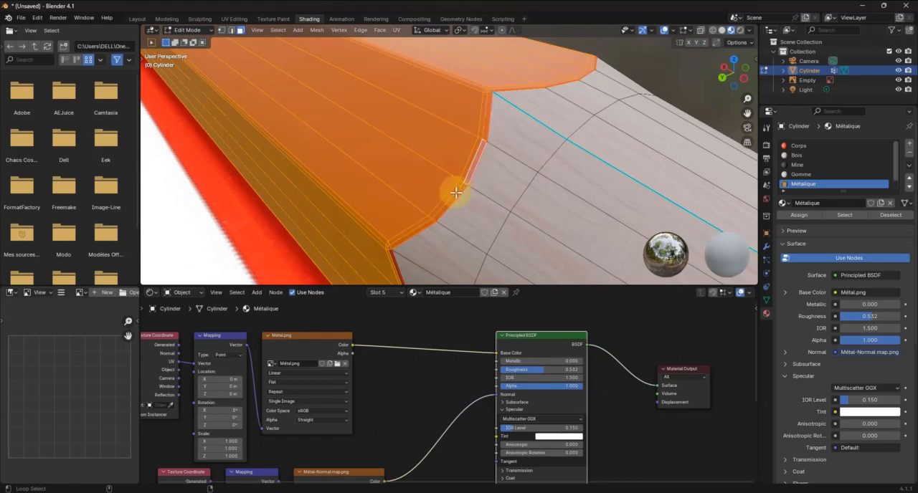
# Add the narrow scallop-edge faces on the opposite side of the body, bordering the wood cone, to the selection
pyautogui.moveTo(455, 192)
pyautogui.mouseDown(button='middle')
pyautogui.moveTo(445, 201)
pyautogui.moveTo(481, 191)
pyautogui.moveTo(425, 221)
pyautogui.moveTo(457, 209)
pyautogui.mouseUp(button='middle')
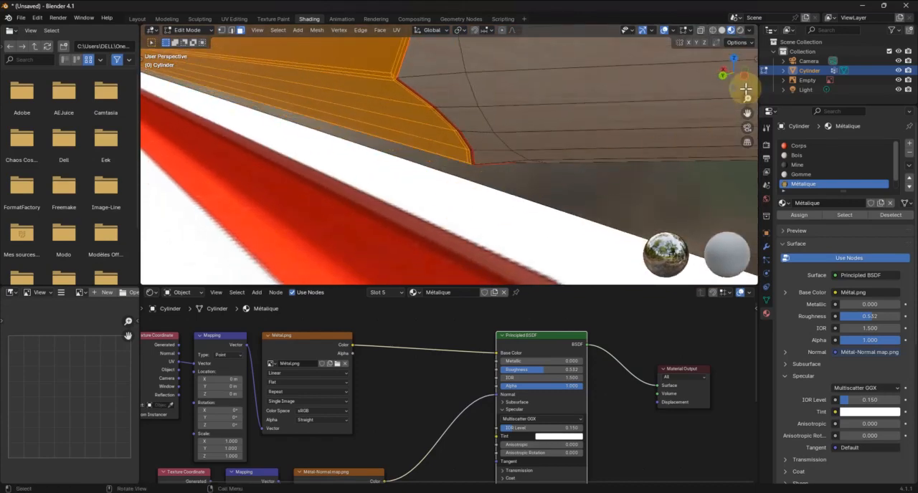
pyautogui.moveTo(742, 77)
pyautogui.mouseDown()
pyautogui.moveTo(724, 142)
pyautogui.moveTo(730, 100)
pyautogui.moveTo(748, 102)
pyautogui.moveTo(727, 194)
pyautogui.moveTo(748, 113)
pyautogui.moveTo(447, 158)
pyautogui.moveTo(471, 119)
pyautogui.moveTo(618, 81)
pyautogui.mouseUp()
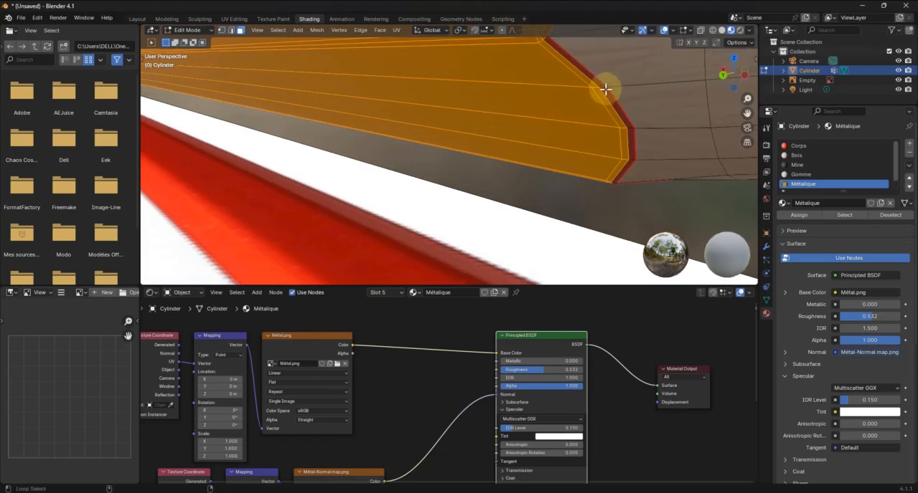
pyautogui.moveTo(623, 117); pyautogui.dragTo(618, 116, button='middle')
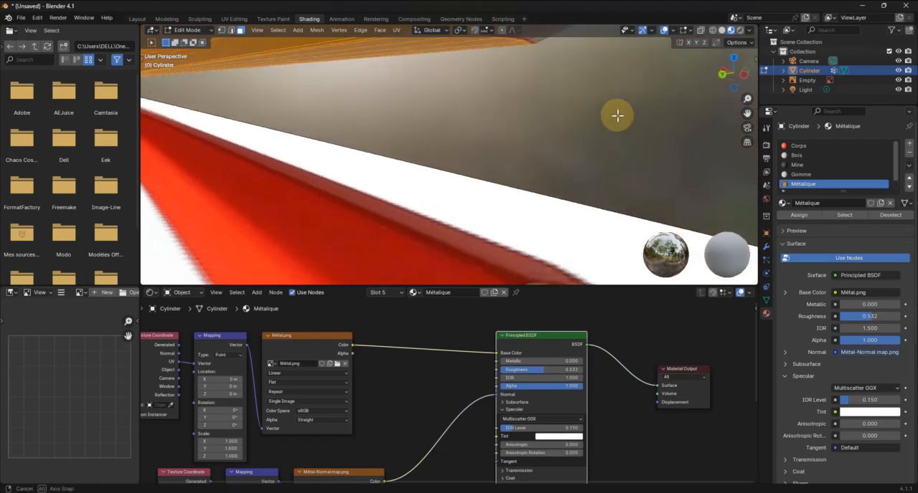
# Add the remaining narrow scallop-edge faces on the underside of the body near the wood cone to the selection
pyautogui.moveTo(739, 81)
pyautogui.mouseDown()
pyautogui.moveTo(579, 127)
pyautogui.moveTo(546, 205)
pyautogui.moveTo(395, 152)
pyautogui.moveTo(434, 137)
pyautogui.moveTo(415, 208)
pyautogui.moveTo(320, 248)
pyautogui.moveTo(305, 274)
pyautogui.moveTo(346, 231)
pyautogui.mouseUp()
pyautogui.scroll(2, 346, 231)
pyautogui.keyDown('shift'); pyautogui.moveTo(411, 223); pyautogui.dragTo(404, 201, button='middle'); pyautogui.keyUp('shift')
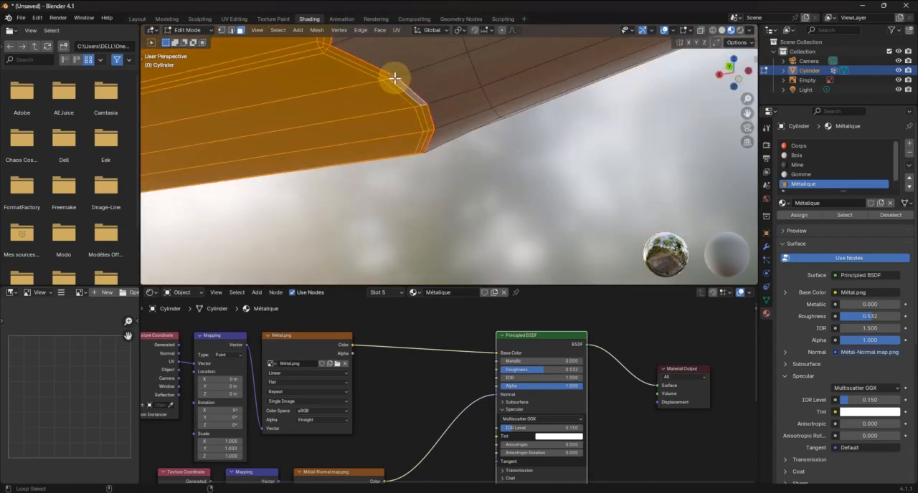
pyautogui.moveTo(409, 104)
pyautogui.mouseDown(button='middle')
pyautogui.moveTo(266, 111)
pyautogui.moveTo(265, 134)
pyautogui.moveTo(427, 92)
pyautogui.moveTo(466, 41)
pyautogui.moveTo(424, 229)
pyautogui.mouseUp(button='middle')
pyautogui.scroll(3, 428, 228)
pyautogui.scroll(1, 414, 241)
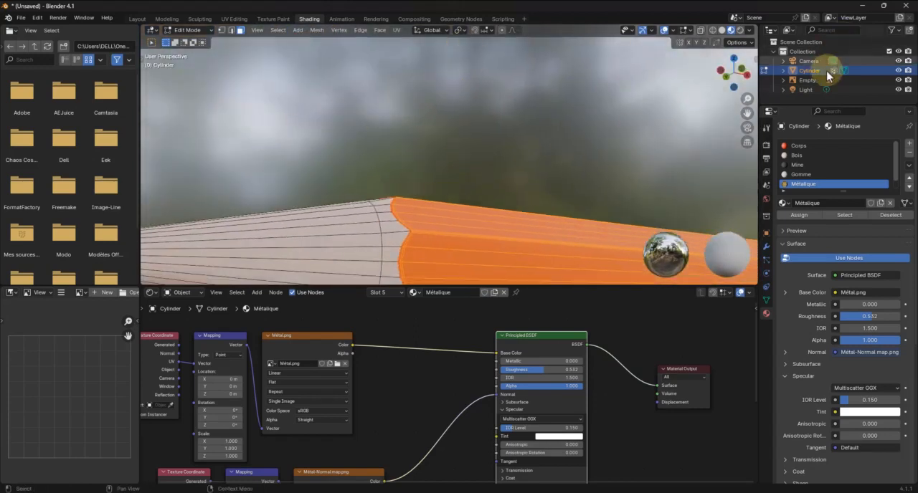
# Examine the body selection along the whole pencil, from the tip to the ferrule end, for missed faces
pyautogui.press('KP_Decimal')
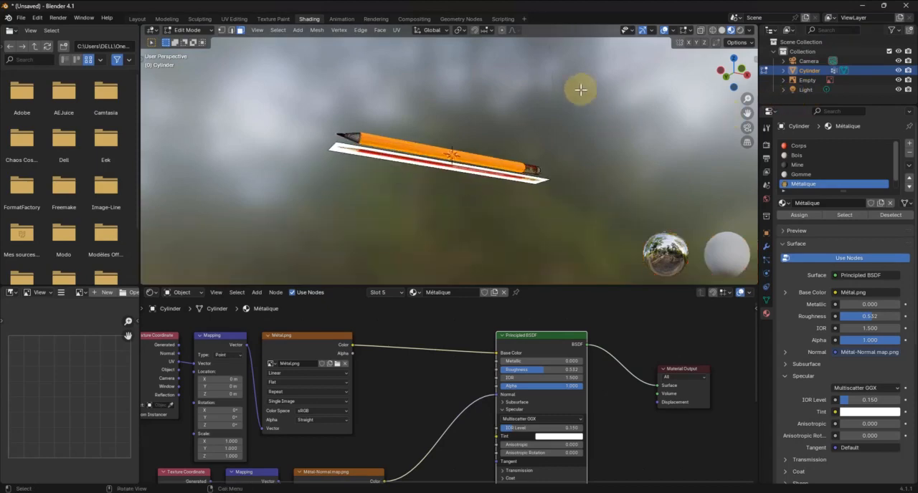
pyautogui.moveTo(261, 98)
pyautogui.keyDown('ctrl'); pyautogui.mouseDown(button='middle')
pyautogui.moveTo(732, 138)
pyautogui.moveTo(323, 144)
pyautogui.moveTo(201, 20)
pyautogui.moveTo(206, 66)
pyautogui.moveTo(214, 45)
pyautogui.mouseUp(button='middle'); pyautogui.keyUp('ctrl')
pyautogui.moveTo(403, 166)
pyautogui.keyDown('shift'); pyautogui.mouseDown(button='middle')
pyautogui.moveTo(608, 203)
pyautogui.moveTo(166, 240)
pyautogui.mouseUp(button='middle'); pyautogui.keyUp('shift')
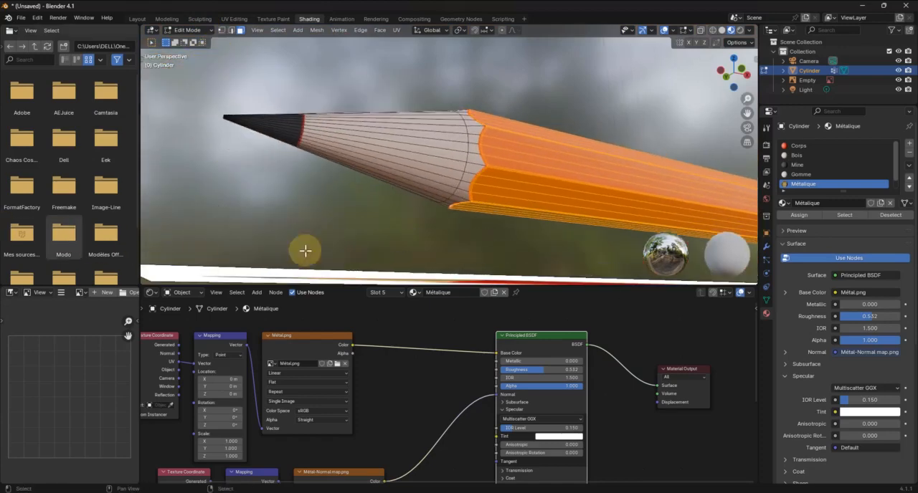
pyautogui.scroll(11, 478, 205)
pyautogui.scroll(-5, 480, 205)
pyautogui.moveTo(497, 194)
pyautogui.mouseDown(button='middle')
pyautogui.moveTo(485, 240)
pyautogui.moveTo(502, 154)
pyautogui.moveTo(496, 203)
pyautogui.moveTo(266, 178)
pyautogui.moveTo(383, 179)
pyautogui.moveTo(339, 187)
pyautogui.mouseUp(button='middle')
pyautogui.scroll(-4, 498, 201)
pyautogui.scroll(-2, 383, 179)
pyautogui.keyDown('shift'); pyautogui.moveTo(512, 168); pyautogui.dragTo(275, 152, button='middle'); pyautogui.keyUp('shift')
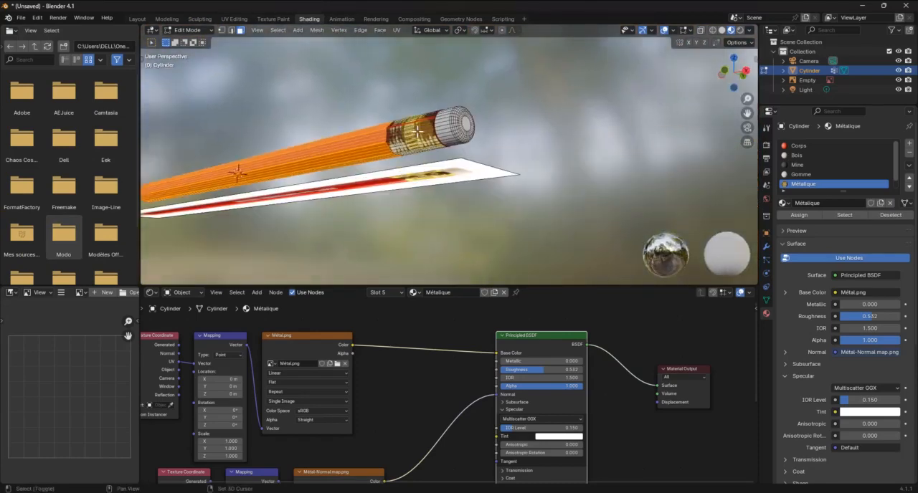
# Add the narrow body faces bordering the metal ferrule around the upper corner of the body to the selection
pyautogui.scroll(5, 409, 132)
pyautogui.moveTo(328, 127)
pyautogui.keyDown('shift'); pyautogui.mouseDown(button='middle')
pyautogui.moveTo(397, 182)
pyautogui.moveTo(403, 160)
pyautogui.mouseUp(button='middle'); pyautogui.keyUp('shift')
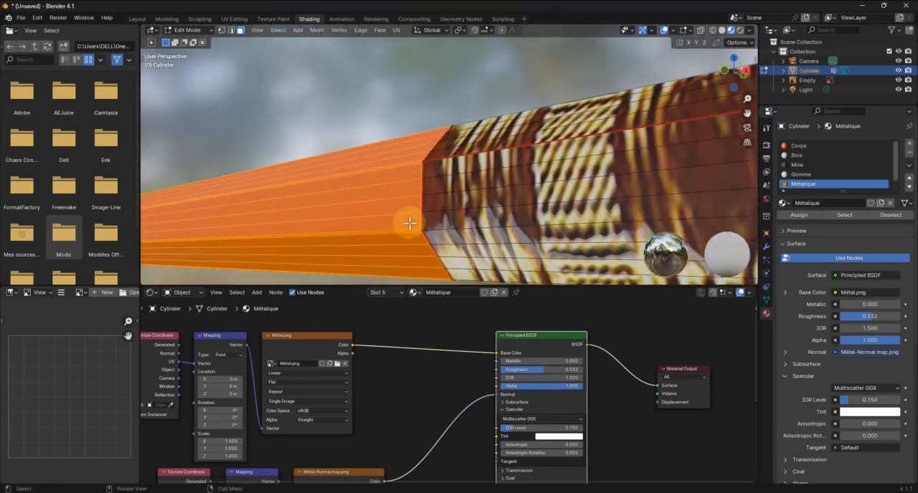
pyautogui.scroll(2, 410, 223)
pyautogui.moveTo(382, 227); pyautogui.dragTo(402, 199, button='middle')
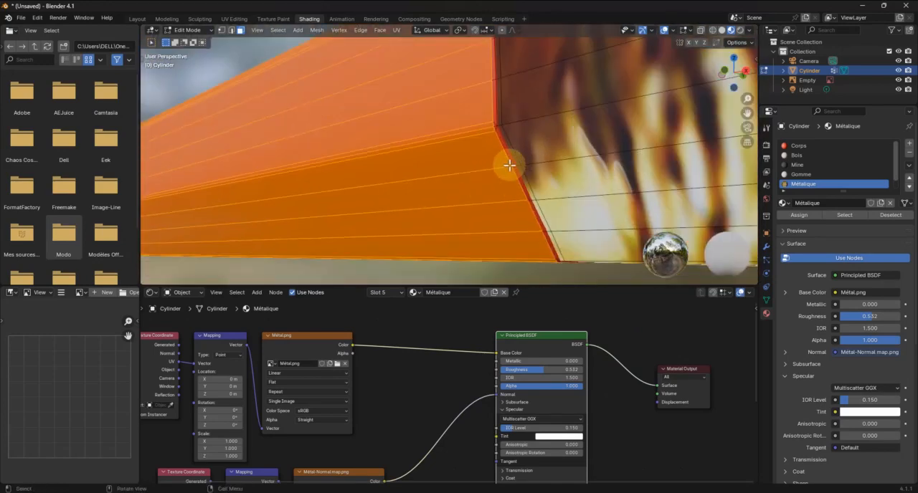
pyautogui.scroll(3, 501, 129)
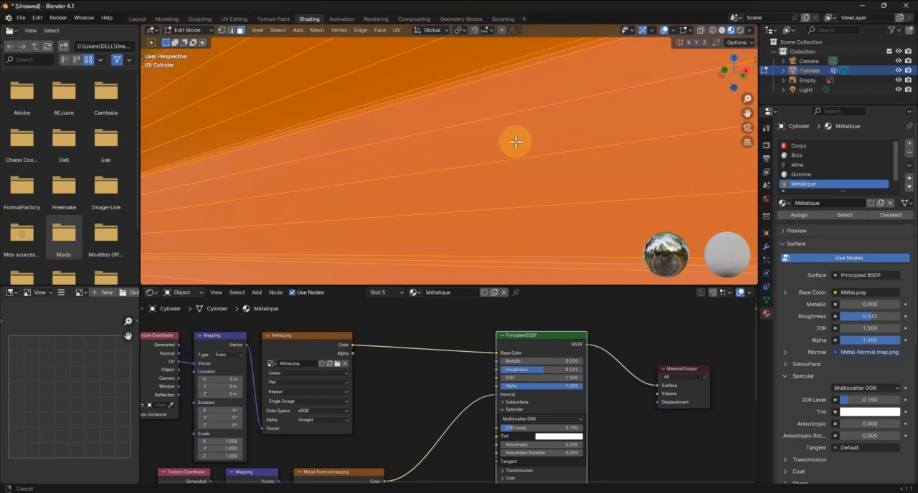
pyautogui.moveTo(515, 142)
pyautogui.mouseDown(button='middle')
pyautogui.moveTo(473, 166)
pyautogui.moveTo(500, 178)
pyautogui.moveTo(534, 159)
pyautogui.mouseUp(button='middle')
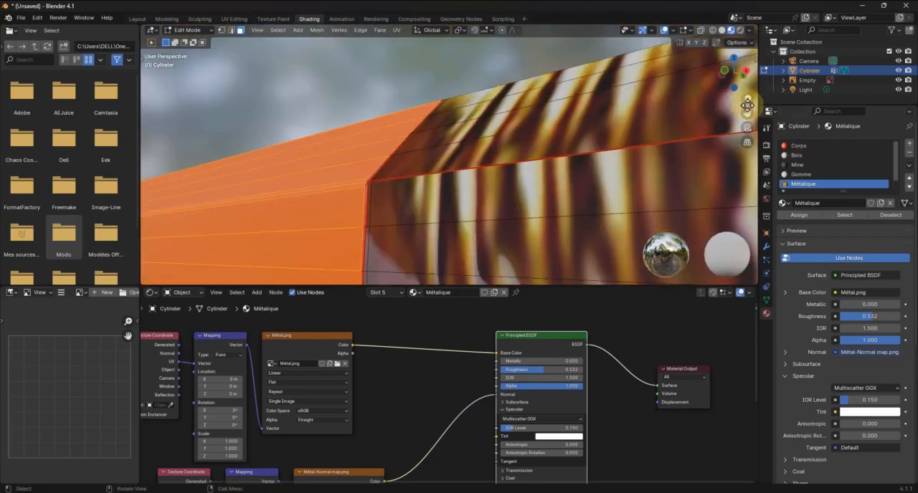
pyautogui.moveTo(754, 100)
pyautogui.mouseDown()
pyautogui.moveTo(163, 100)
pyautogui.moveTo(742, 115)
pyautogui.mouseUp()
pyautogui.scroll(3, 345, 203)
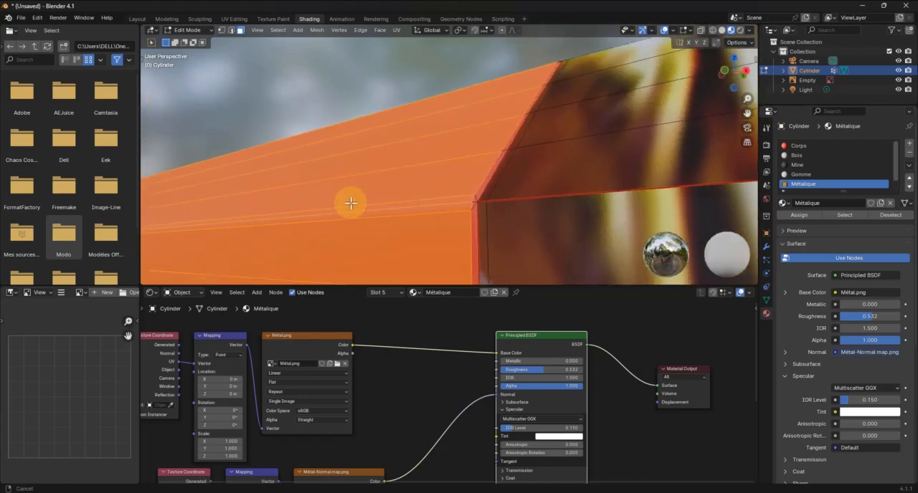
pyautogui.scroll(3, 456, 220)
pyautogui.moveTo(526, 221)
pyautogui.mouseDown(button='middle')
pyautogui.moveTo(444, 205)
pyautogui.moveTo(512, 217)
pyautogui.mouseUp(button='middle')
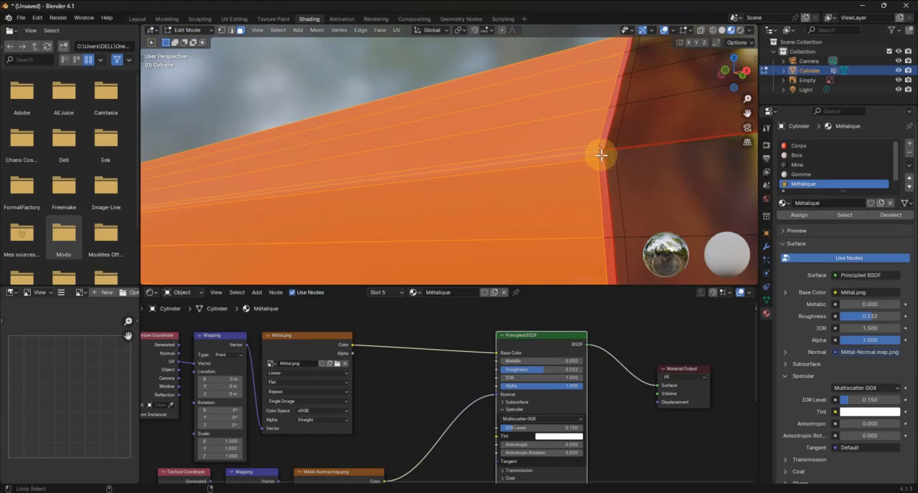
pyautogui.keyDown('shift'); pyautogui.click(410, 221); pyautogui.keyUp('shift')
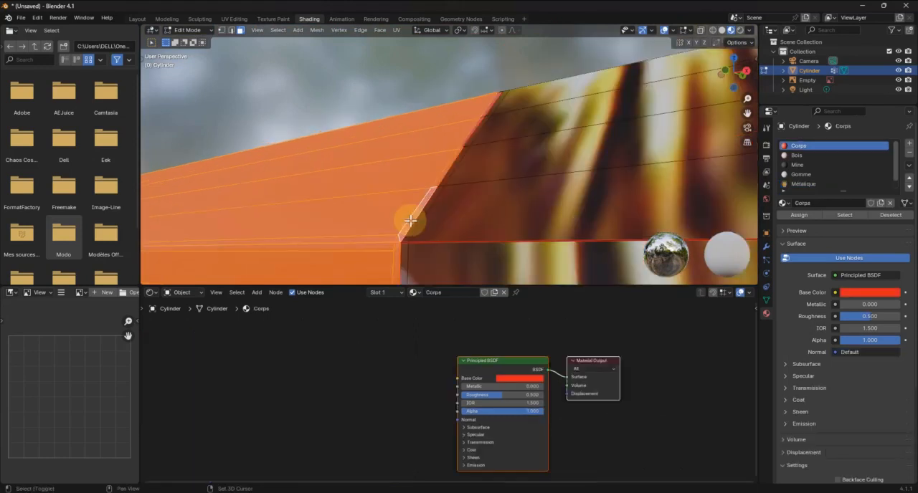
pyautogui.keyDown('shift'); pyautogui.click(473, 141); pyautogui.keyUp('shift')
# Add the missed narrow face on the scalloped edge beside the wood cone to the body selection
pyautogui.moveTo(448, 159)
pyautogui.mouseDown(button='middle')
pyautogui.moveTo(432, 178)
pyautogui.moveTo(552, 198)
pyautogui.moveTo(684, 199)
pyautogui.mouseUp(button='middle')
pyautogui.scroll(-5, 432, 178)
pyautogui.moveTo(262, 229)
pyautogui.mouseDown(button='middle')
pyautogui.moveTo(353, 238)
pyautogui.moveTo(383, 220)
pyautogui.moveTo(408, 219)
pyautogui.mouseUp(button='middle')
pyautogui.scroll(3, 338, 212)
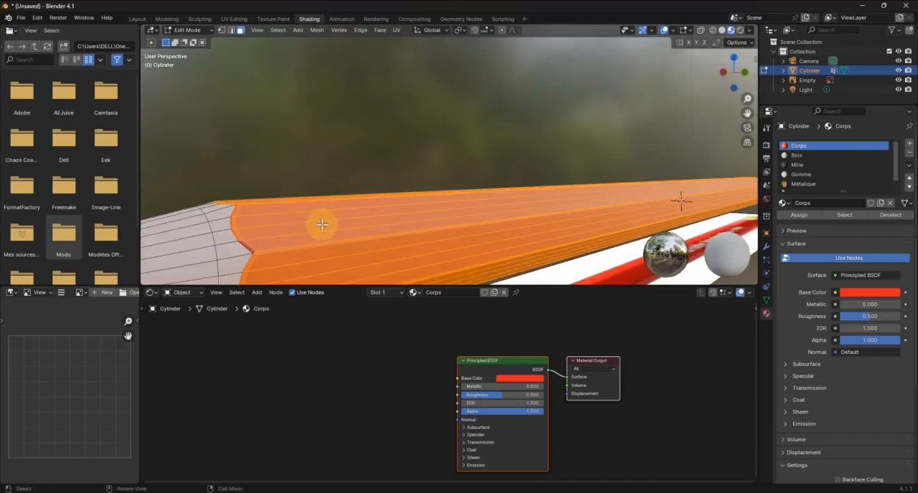
pyautogui.scroll(1, 237, 246)
pyautogui.moveTo(242, 258)
pyautogui.keyDown('shift'); pyautogui.mouseDown(button='middle')
pyautogui.moveTo(334, 215)
pyautogui.moveTo(309, 227)
pyautogui.mouseUp(button='middle'); pyautogui.keyUp('shift')
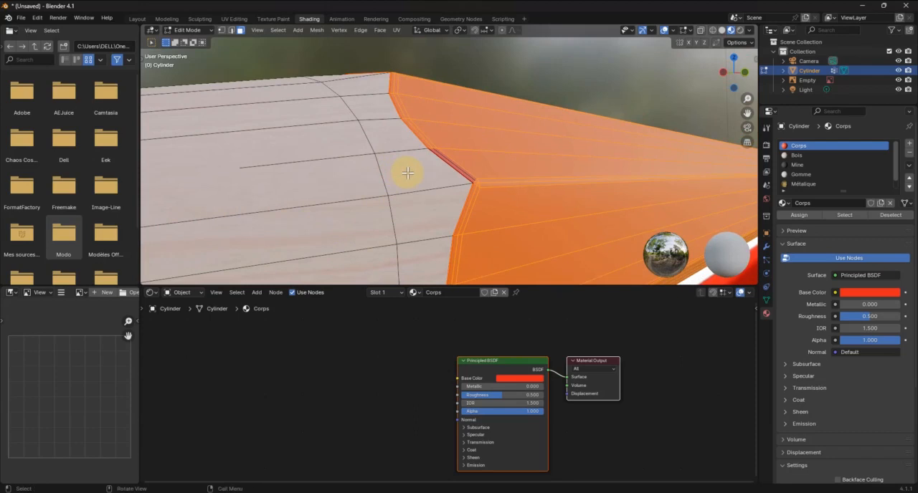
pyautogui.moveTo(757, 98)
pyautogui.mouseDown()
pyautogui.moveTo(172, 93)
pyautogui.moveTo(201, 94)
pyautogui.mouseUp()
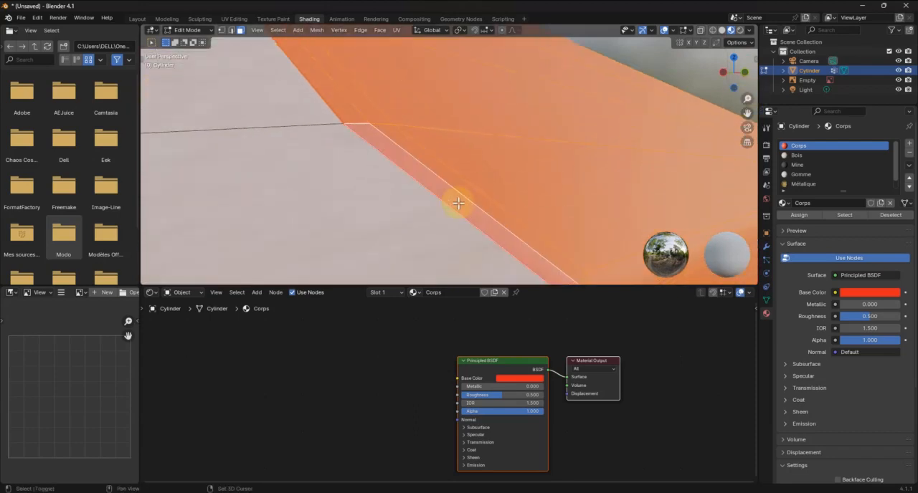
pyautogui.moveTo(459, 200)
pyautogui.mouseDown(button='middle')
pyautogui.moveTo(477, 186)
pyautogui.moveTo(485, 190)
pyautogui.moveTo(176, 174)
pyautogui.moveTo(402, 172)
pyautogui.moveTo(409, 195)
pyautogui.moveTo(437, 220)
pyautogui.moveTo(420, 215)
pyautogui.moveTo(610, 188)
pyautogui.mouseUp(button='middle')
# Add the narrow ferrule-side faces along the body's front facet and the facet below it to the selection
pyautogui.moveTo(747, 98)
pyautogui.mouseDown()
pyautogui.moveTo(144, 99)
pyautogui.moveTo(201, 97)
pyautogui.mouseUp()
pyautogui.moveTo(290, 188)
pyautogui.keyDown('shift'); pyautogui.mouseDown(button='middle')
pyautogui.moveTo(365, 187)
pyautogui.moveTo(314, 188)
pyautogui.mouseUp(button='middle'); pyautogui.keyUp('shift')
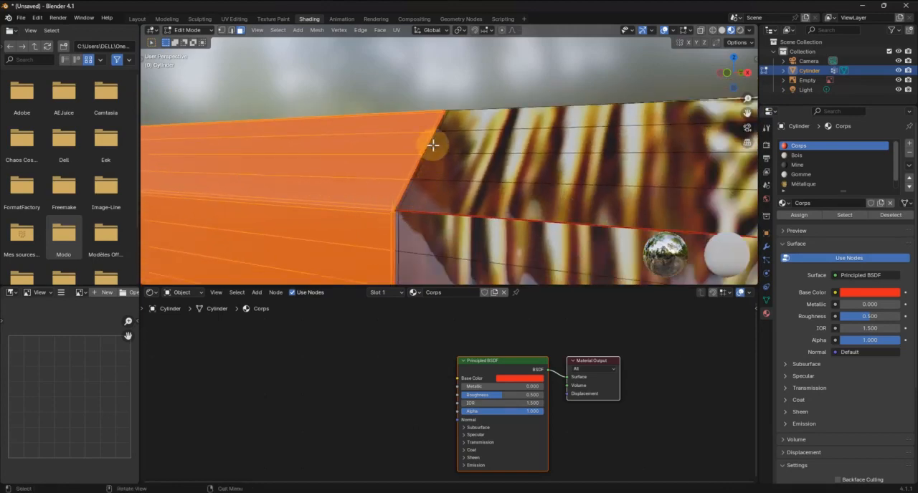
pyautogui.moveTo(416, 158)
pyautogui.mouseDown(button='middle')
pyautogui.moveTo(434, 123)
pyautogui.moveTo(439, 157)
pyautogui.moveTo(440, 149)
pyautogui.mouseUp(button='middle')
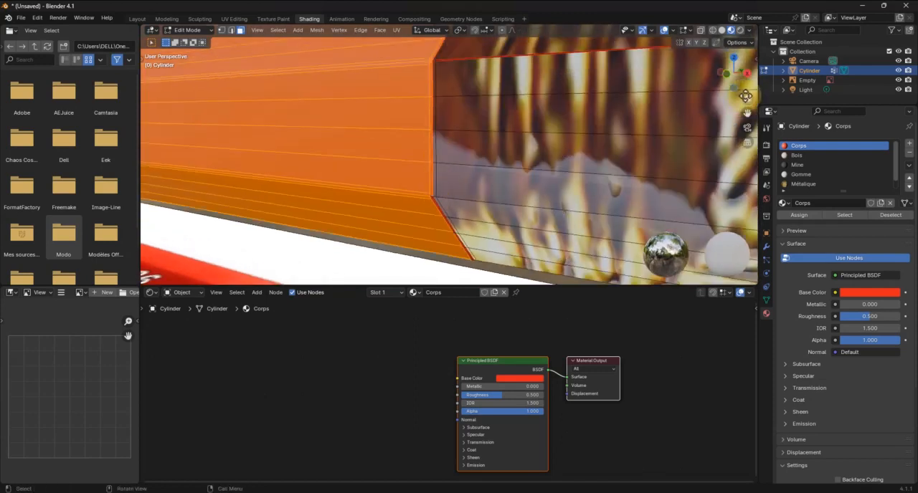
pyautogui.moveTo(747, 97); pyautogui.dragTo(752, 97)
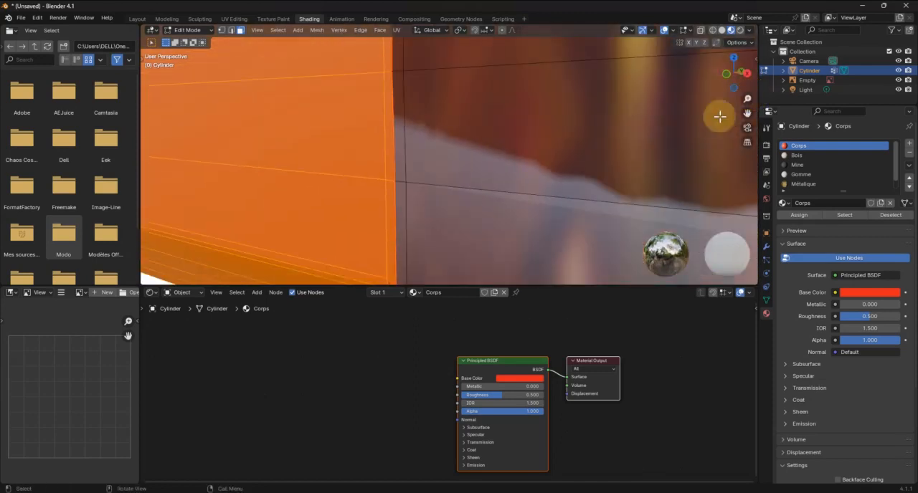
pyautogui.moveTo(407, 208)
pyautogui.keyDown('shift'); pyautogui.mouseDown(button='middle')
pyautogui.moveTo(404, 182)
pyautogui.moveTo(399, 194)
pyautogui.mouseUp(button='middle'); pyautogui.keyUp('shift')
pyautogui.moveTo(394, 158); pyautogui.dragTo(395, 159, button='middle')
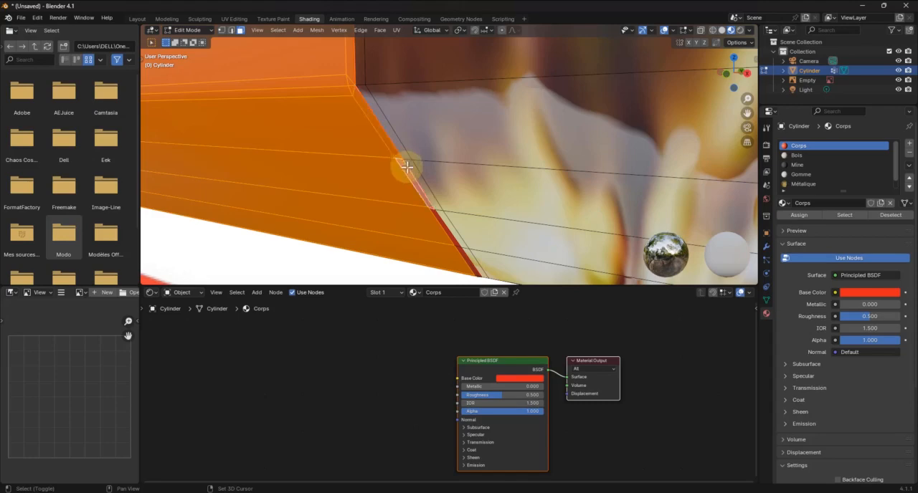
pyautogui.keyDown('shift'); pyautogui.click(436, 216); pyautogui.keyUp('shift')
# Add the narrow ferrule-side faces on the underside of the body to the selection
pyautogui.keyDown('shift'); pyautogui.scroll(-3, 434, 217); pyautogui.keyUp('shift')
pyautogui.keyDown('shift'); pyautogui.scroll(3, 434, 218); pyautogui.keyUp('shift')
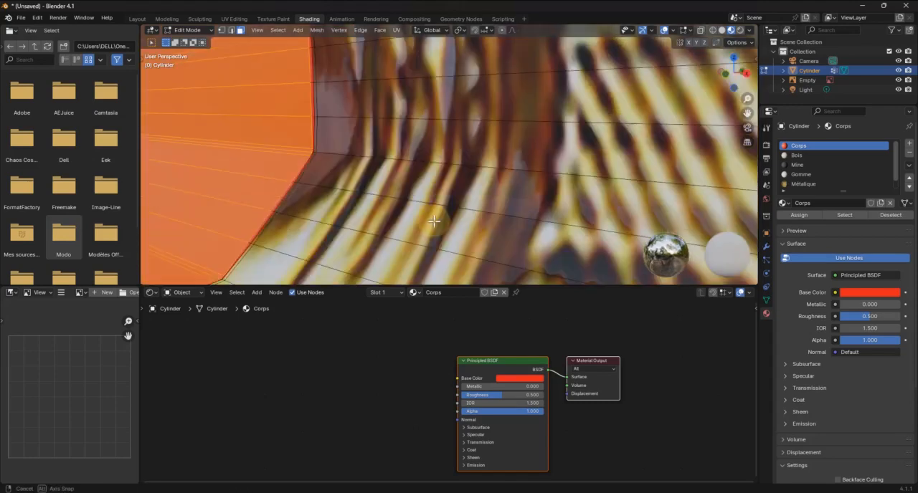
pyautogui.keyDown('shift'); pyautogui.scroll(-2, 434, 218); pyautogui.keyUp('shift')
pyautogui.scroll(-3, 434, 218)
pyautogui.moveTo(346, 171)
pyautogui.mouseDown(button='middle')
pyautogui.moveTo(338, 146)
pyautogui.moveTo(382, 100)
pyautogui.moveTo(384, 162)
pyautogui.moveTo(368, 220)
pyautogui.moveTo(369, 173)
pyautogui.mouseUp(button='middle')
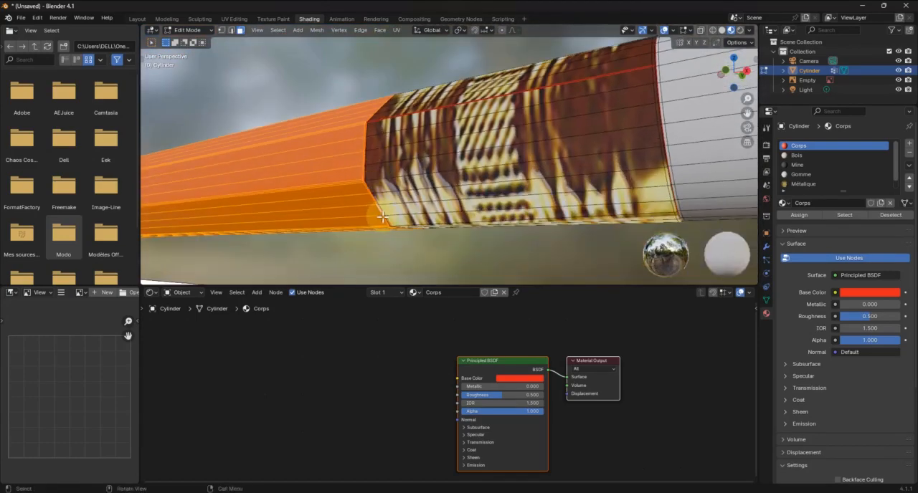
pyautogui.scroll(6, 380, 215)
pyautogui.scroll(-3, 349, 223)
pyautogui.keyDown('shift'); pyautogui.moveTo(350, 223); pyautogui.dragTo(353, 209, button='middle'); pyautogui.keyUp('shift')
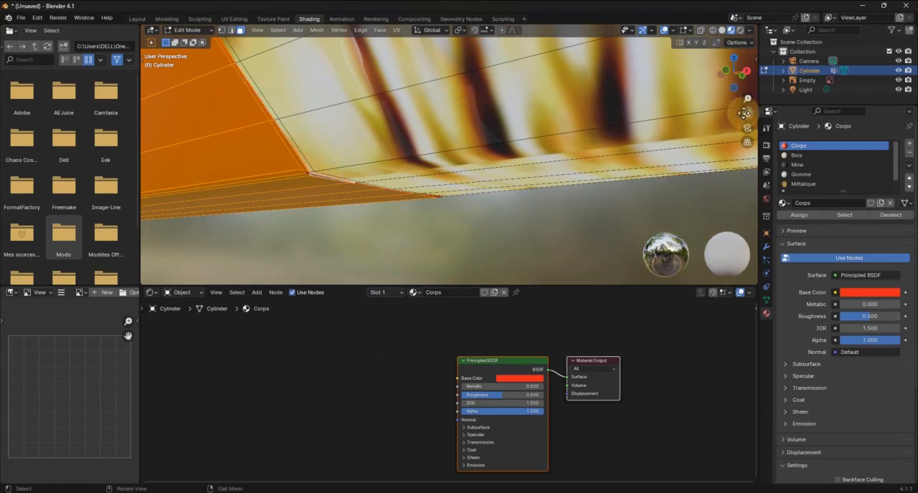
pyautogui.moveTo(747, 98)
pyautogui.mouseDown()
pyautogui.moveTo(747, 86)
pyautogui.moveTo(747, 98)
pyautogui.mouseUp()
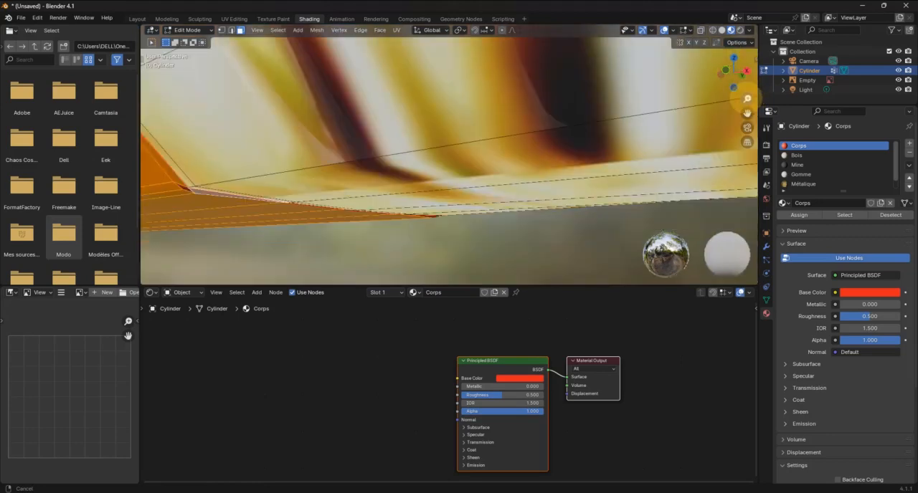
pyautogui.moveTo(294, 161)
pyautogui.keyDown('shift'); pyautogui.mouseDown(button='middle')
pyautogui.moveTo(303, 151)
pyautogui.moveTo(297, 158)
pyautogui.mouseUp(button='middle'); pyautogui.keyUp('shift')
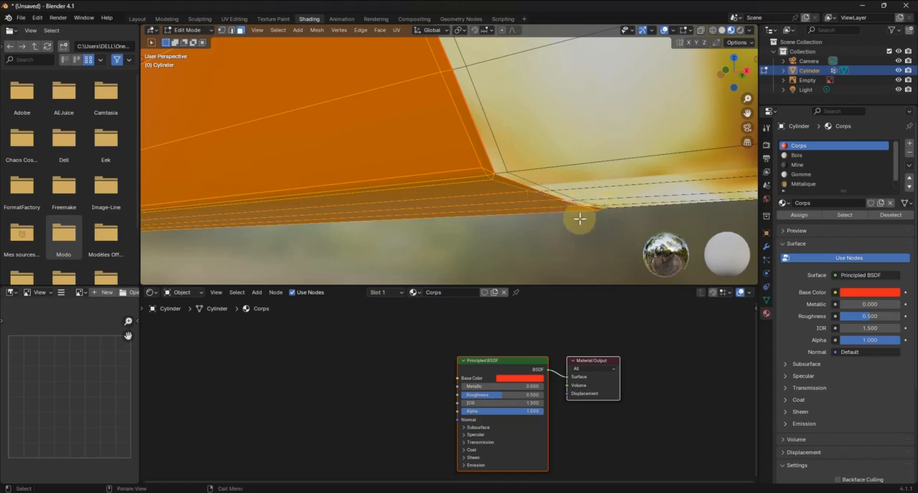
# Add the narrow ferrule-side faces along the lower facet on the opposite side of the body to the selection
pyautogui.moveTo(580, 219)
pyautogui.mouseDown(button='middle')
pyautogui.moveTo(236, 225)
pyautogui.moveTo(498, 206)
pyautogui.mouseUp(button='middle')
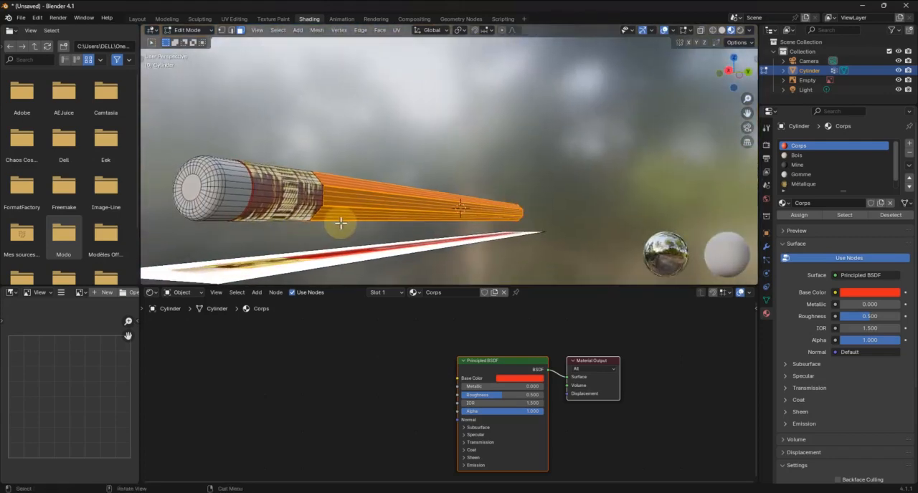
pyautogui.scroll(-5, 341, 224)
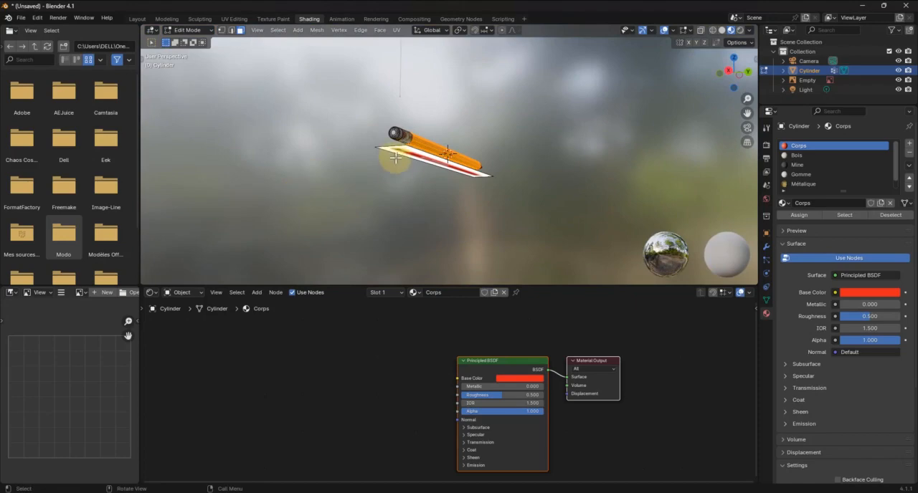
pyautogui.scroll(4, 395, 156)
pyautogui.moveTo(395, 156)
pyautogui.mouseDown(button='middle')
pyautogui.moveTo(301, 96)
pyautogui.moveTo(365, 150)
pyautogui.moveTo(412, 160)
pyautogui.moveTo(365, 194)
pyautogui.moveTo(381, 188)
pyautogui.mouseUp(button='middle')
pyautogui.scroll(3, 353, 215)
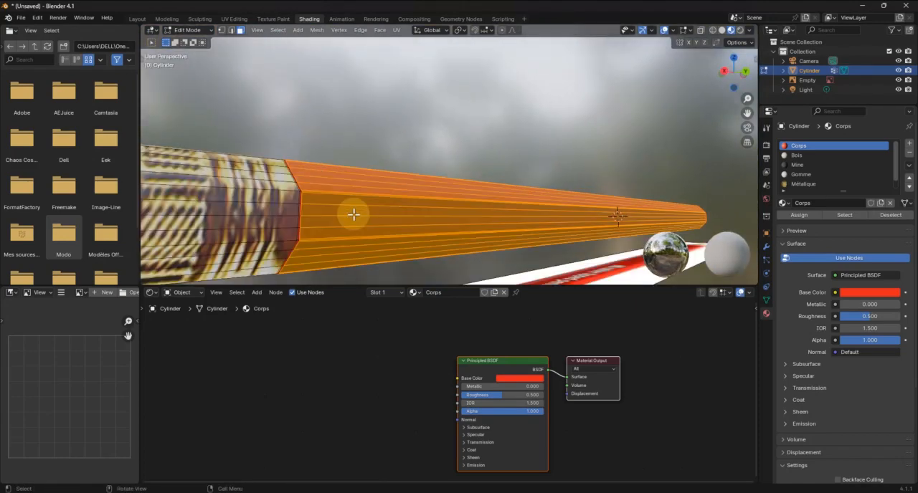
pyautogui.keyDown('shift'); pyautogui.moveTo(353, 215); pyautogui.dragTo(382, 184, button='middle'); pyautogui.keyUp('shift')
pyautogui.scroll(1, 353, 203)
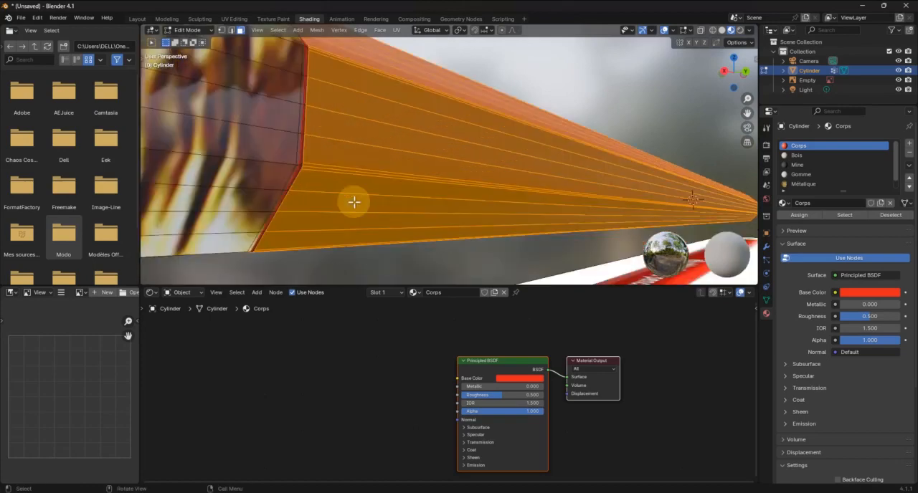
pyautogui.moveTo(329, 209)
pyautogui.keyDown('shift'); pyautogui.mouseDown(button='middle')
pyautogui.moveTo(342, 208)
pyautogui.moveTo(340, 199)
pyautogui.mouseUp(button='middle'); pyautogui.keyUp('shift')
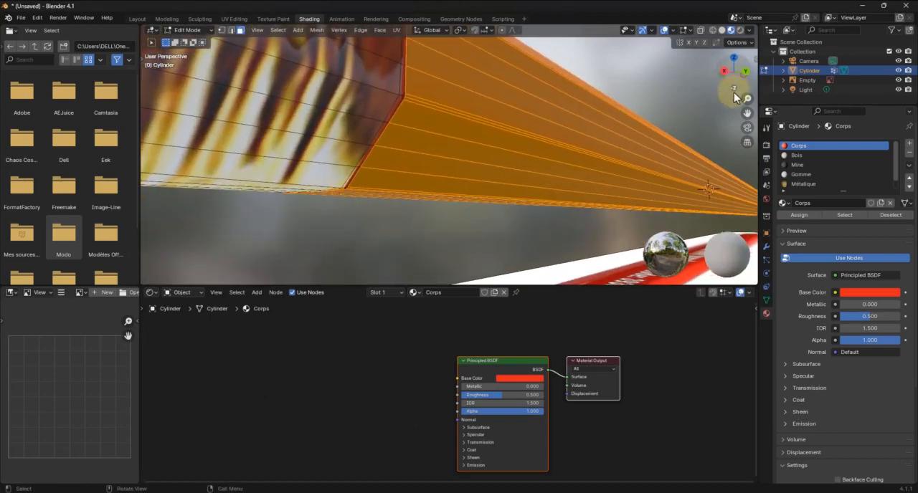
pyautogui.moveTo(751, 96)
pyautogui.mouseDown()
pyautogui.moveTo(146, 98)
pyautogui.moveTo(183, 90)
pyautogui.mouseUp()
pyautogui.moveTo(244, 218); pyautogui.dragTo(307, 162, button='middle')
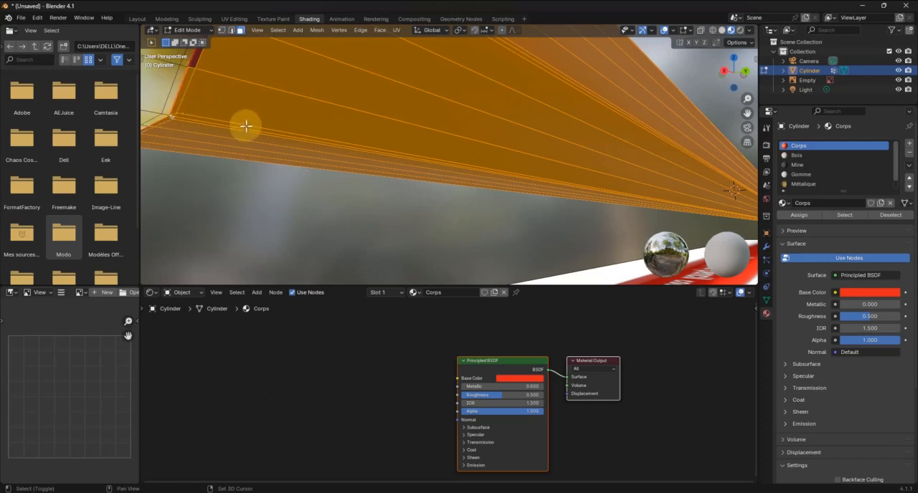
pyautogui.moveTo(212, 66); pyautogui.dragTo(214, 75, button='middle')
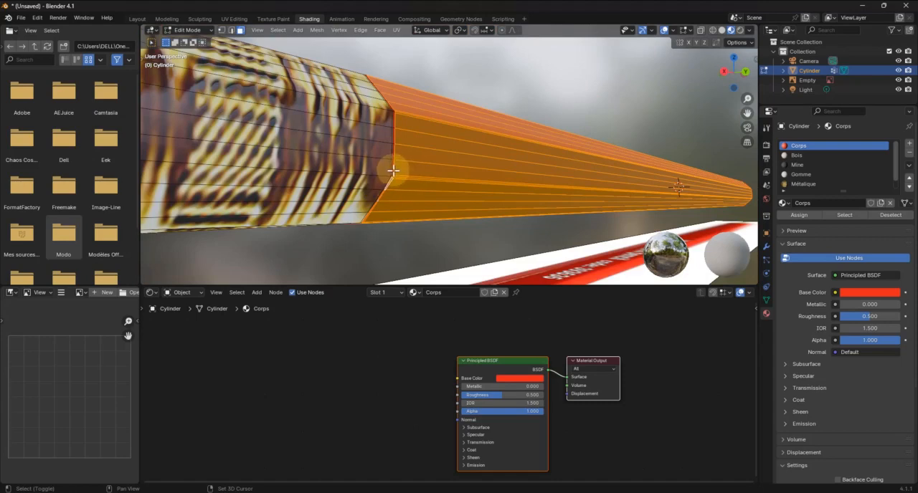
# Add the narrow ferrule-side faces along this side's vertical facet and the sloped facet above it to the selection
pyautogui.moveTo(747, 99)
pyautogui.mouseDown()
pyautogui.moveTo(150, 98)
pyautogui.moveTo(186, 99)
pyautogui.moveTo(178, 86)
pyautogui.mouseUp()
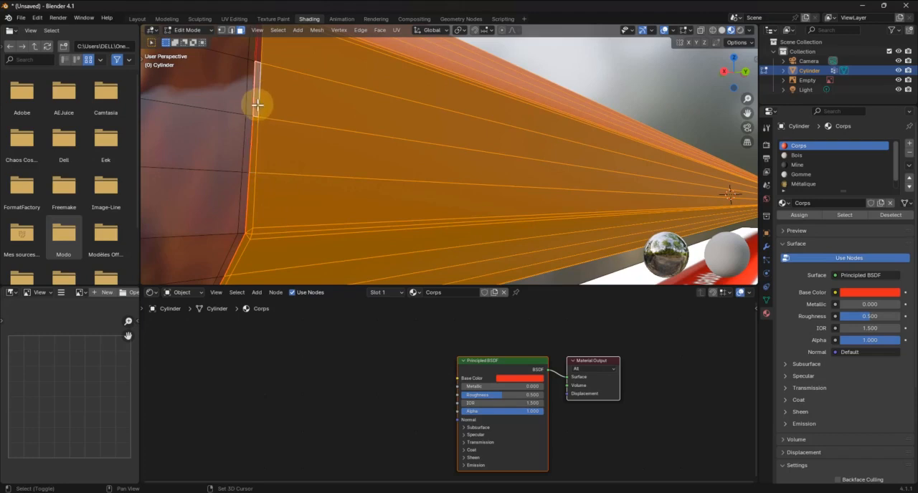
pyautogui.keyDown('shift'); pyautogui.click(256, 57); pyautogui.keyUp('shift')
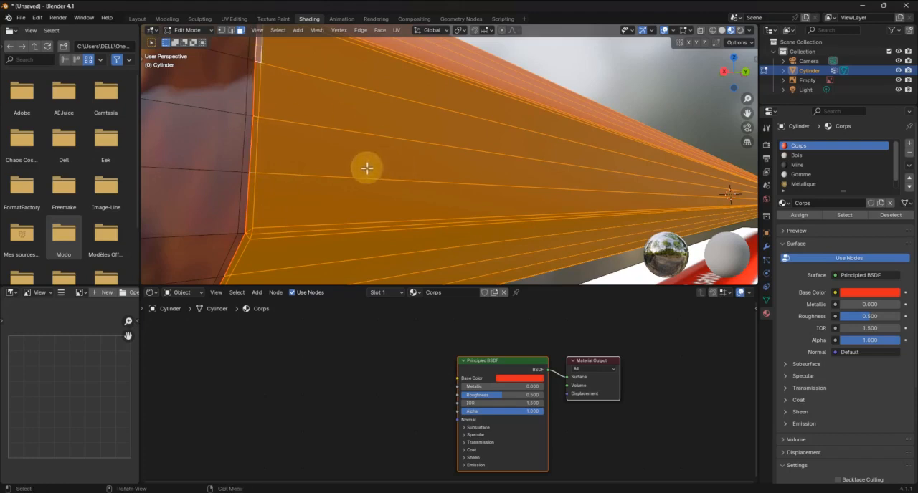
pyautogui.moveTo(367, 169); pyautogui.dragTo(354, 180, button='middle')
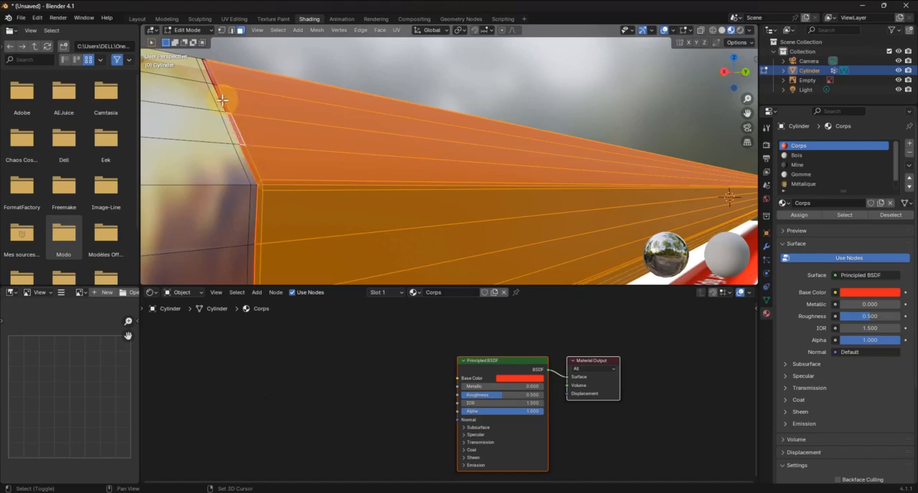
pyautogui.moveTo(219, 96); pyautogui.dragTo(223, 101)
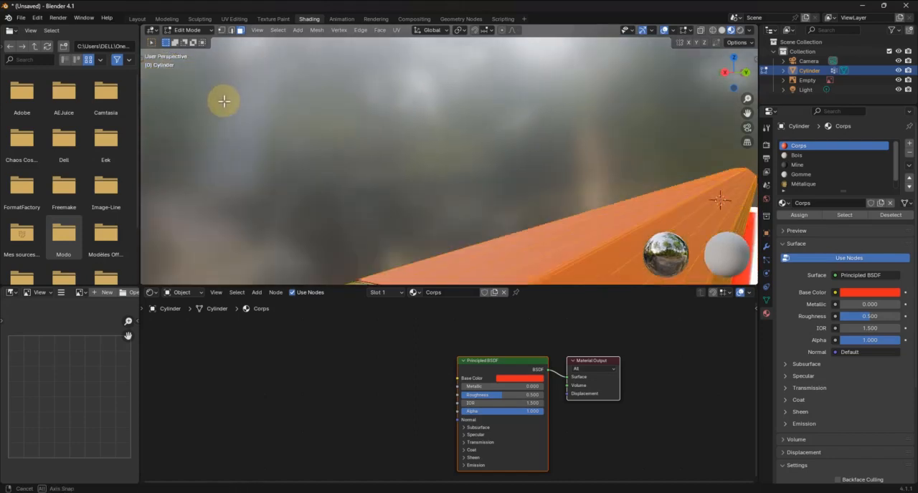
# Add the remaining narrow ferrule-side faces across the body's top facets to the selection
pyautogui.moveTo(739, 71)
pyautogui.mouseDown()
pyautogui.moveTo(668, 148)
pyautogui.moveTo(593, 149)
pyautogui.moveTo(455, 108)
pyautogui.moveTo(545, 217)
pyautogui.moveTo(609, 27)
pyautogui.moveTo(804, 30)
pyautogui.mouseUp()
pyautogui.moveTo(748, 98)
pyautogui.mouseDown()
pyautogui.moveTo(145, 96)
pyautogui.moveTo(215, 50)
pyautogui.moveTo(286, 45)
pyautogui.moveTo(420, 161)
pyautogui.moveTo(660, 174)
pyautogui.mouseUp()
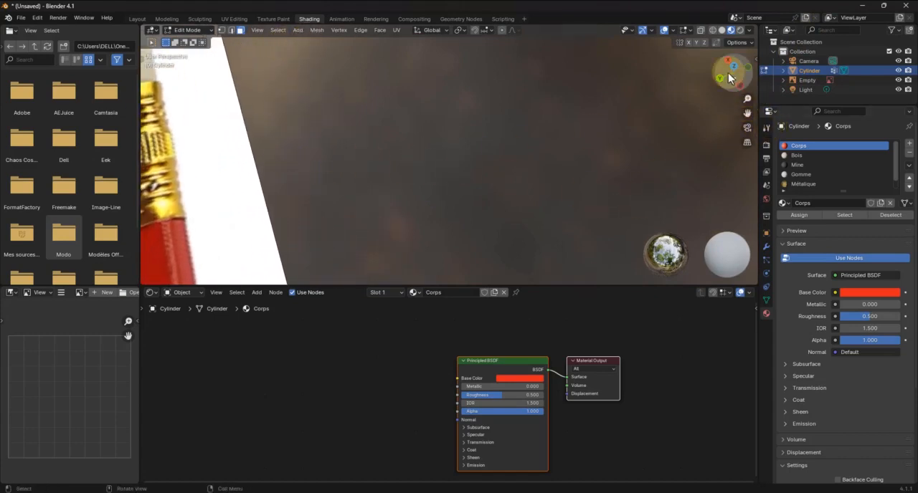
pyautogui.press('KP_Decimal')
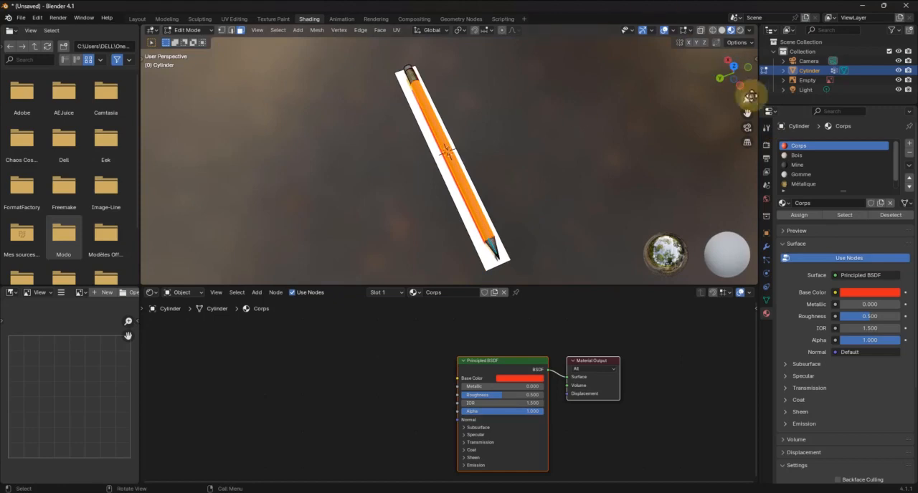
pyautogui.moveTo(743, 99)
pyautogui.mouseDown()
pyautogui.moveTo(168, 94)
pyautogui.moveTo(604, 55)
pyautogui.moveTo(343, 43)
pyautogui.moveTo(576, 277)
pyautogui.moveTo(553, 41)
pyautogui.moveTo(566, 35)
pyautogui.mouseUp()
pyautogui.moveTo(745, 114)
pyautogui.mouseDown()
pyautogui.moveTo(215, 64)
pyautogui.moveTo(340, 123)
pyautogui.moveTo(485, 226)
pyautogui.moveTo(566, 180)
pyautogui.moveTo(338, 119)
pyautogui.moveTo(628, 148)
pyautogui.moveTo(651, 112)
pyautogui.mouseUp()
pyautogui.scroll(4, 410, 200)
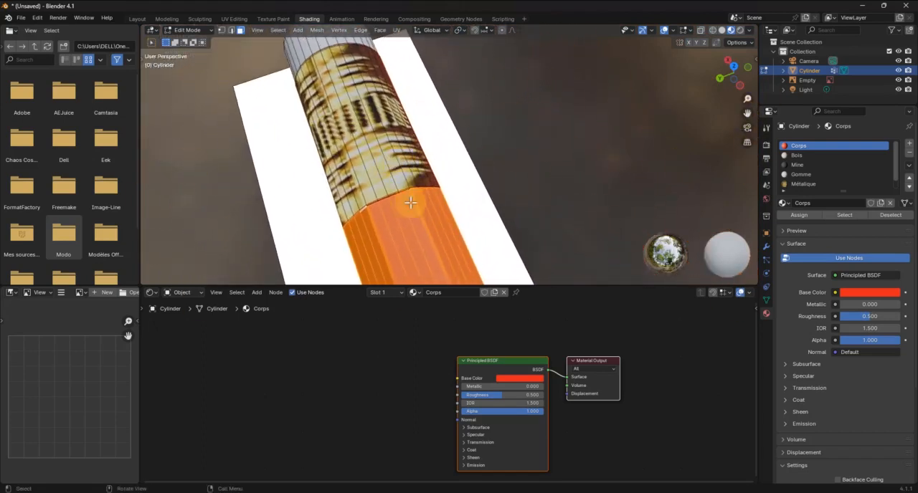
pyautogui.moveTo(383, 203)
pyautogui.mouseDown(button='middle')
pyautogui.moveTo(487, 194)
pyautogui.moveTo(488, 205)
pyautogui.mouseUp(button='middle')
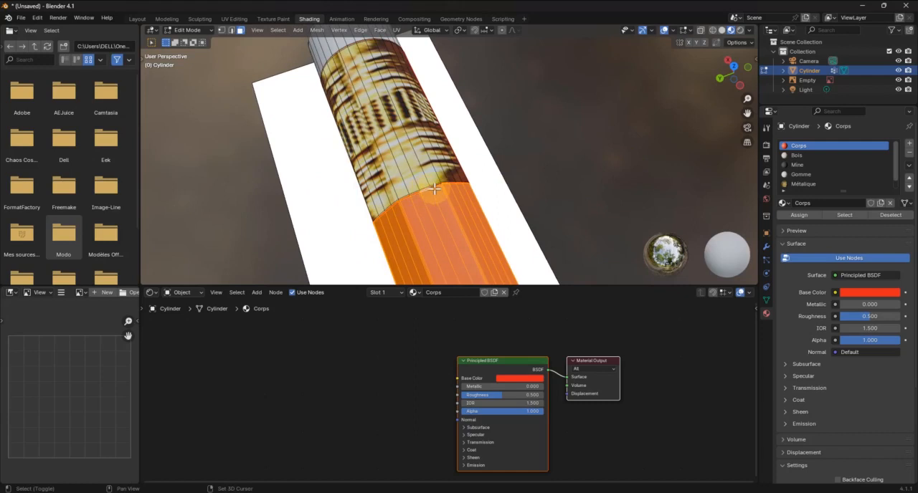
pyautogui.moveTo(732, 76)
pyautogui.mouseDown()
pyautogui.moveTo(559, 74)
pyautogui.moveTo(570, 31)
pyautogui.moveTo(547, 55)
pyautogui.mouseUp()
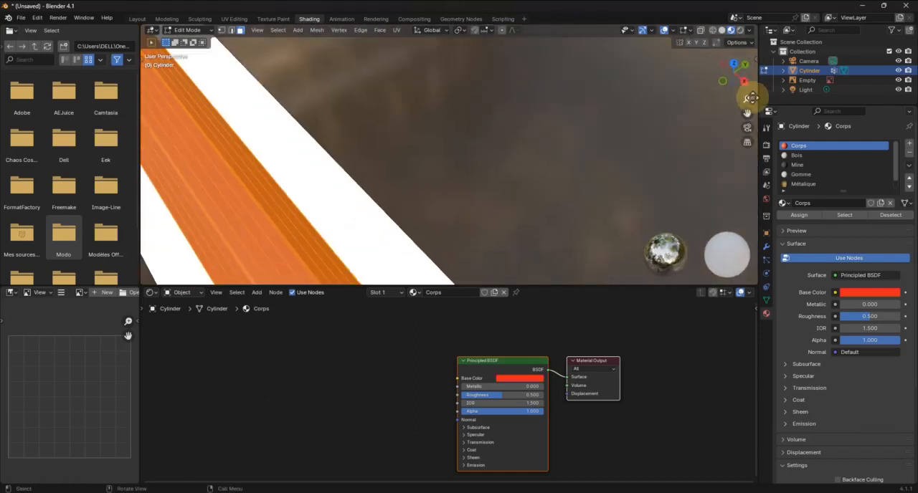
pyautogui.moveTo(746, 113)
pyautogui.mouseDown()
pyautogui.moveTo(732, 220)
pyautogui.moveTo(658, 29)
pyautogui.moveTo(628, 39)
pyautogui.moveTo(500, 176)
pyautogui.moveTo(269, 21)
pyautogui.moveTo(213, 102)
pyautogui.moveTo(213, 30)
pyautogui.moveTo(215, 280)
pyautogui.moveTo(207, 269)
pyautogui.moveTo(741, 190)
pyautogui.mouseUp()
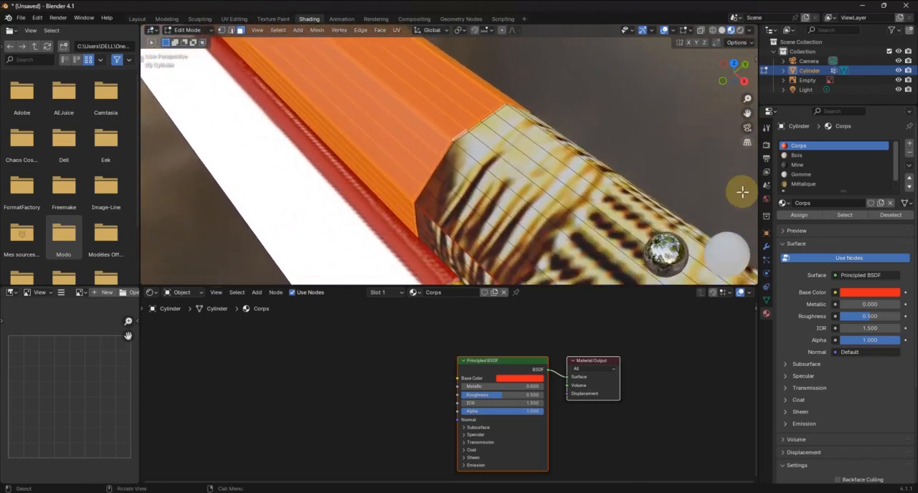
# Assign the Corps material to the selected body faces
pyautogui.scroll(-10, 408, 229)
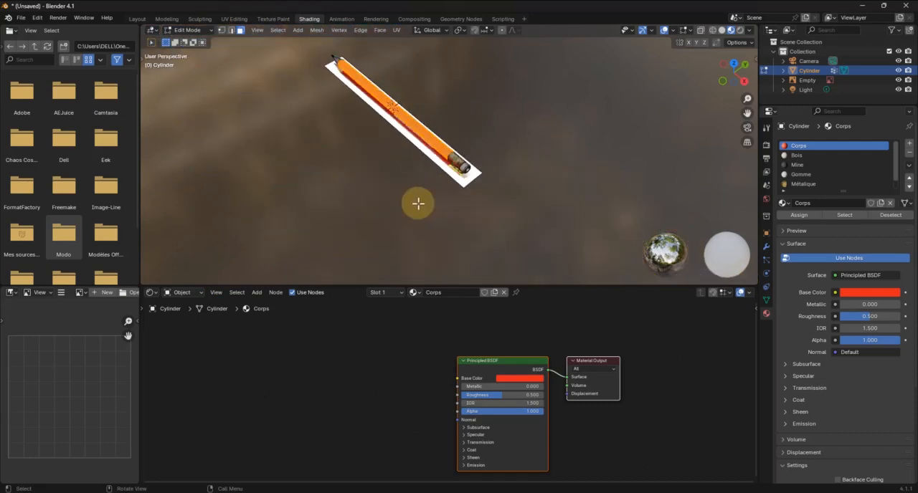
pyautogui.click(796, 215)
pyautogui.moveTo(422, 140)
pyautogui.mouseDown(button='middle')
pyautogui.moveTo(449, 132)
pyautogui.moveTo(453, 148)
pyautogui.moveTo(462, 137)
pyautogui.moveTo(541, 157)
pyautogui.mouseUp(button='middle')
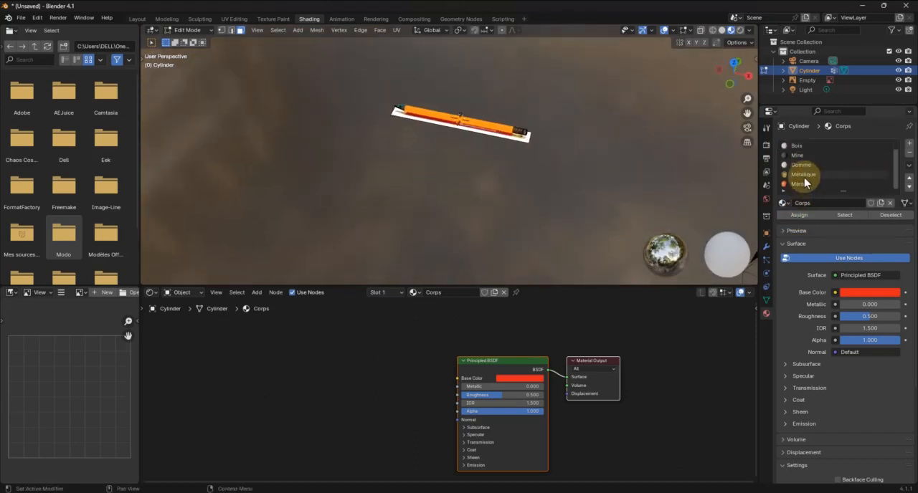
# Make the Marque material slot active, with the lettering on the reference pencil in close view
pyautogui.scroll(6, 471, 122)
pyautogui.moveTo(470, 163)
pyautogui.keyDown('shift'); pyautogui.mouseDown(button='middle')
pyautogui.moveTo(421, 180)
pyautogui.moveTo(404, 211)
pyautogui.moveTo(424, 216)
pyautogui.moveTo(427, 198)
pyautogui.moveTo(420, 201)
pyautogui.moveTo(467, 139)
pyautogui.moveTo(448, 154)
pyautogui.mouseUp(button='middle'); pyautogui.keyUp('shift')
pyautogui.scroll(3, 492, 160)
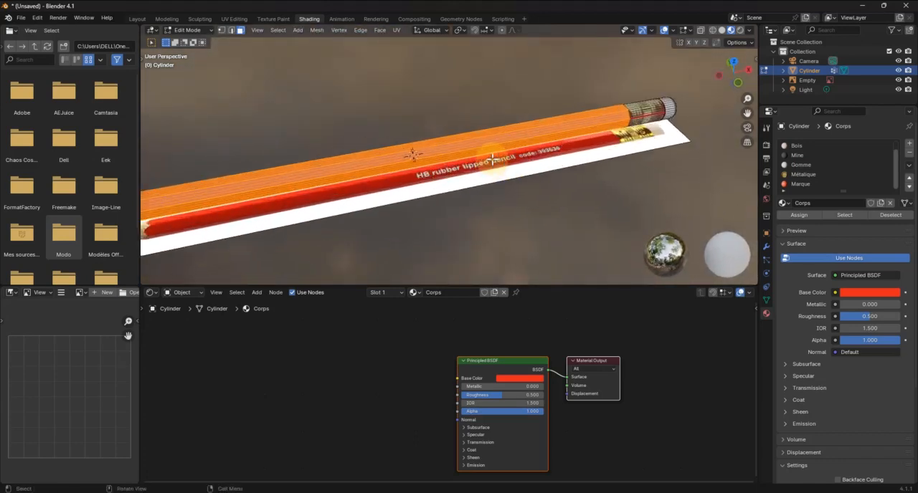
pyautogui.scroll(4, 492, 159)
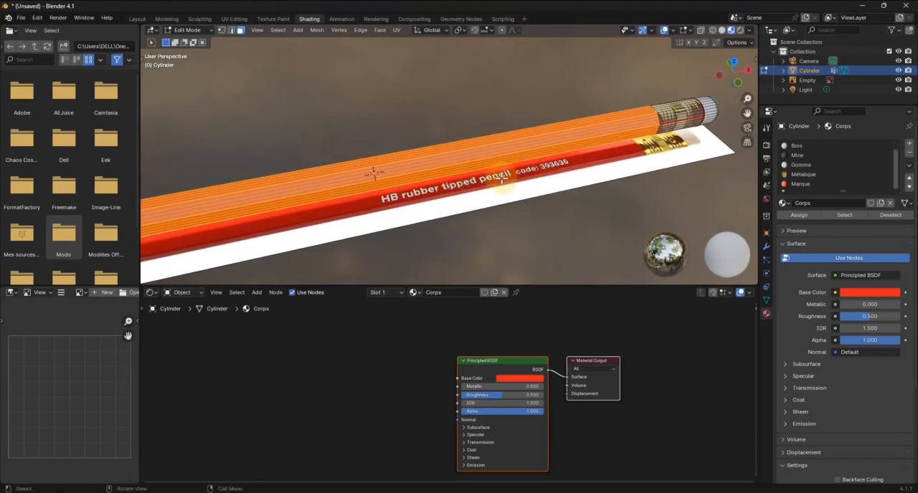
pyautogui.scroll(3, 502, 177)
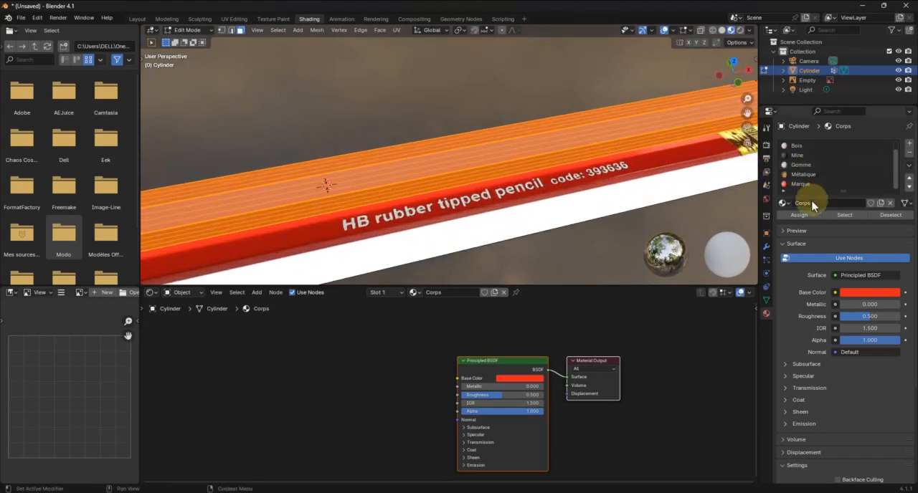
pyautogui.click(804, 184)
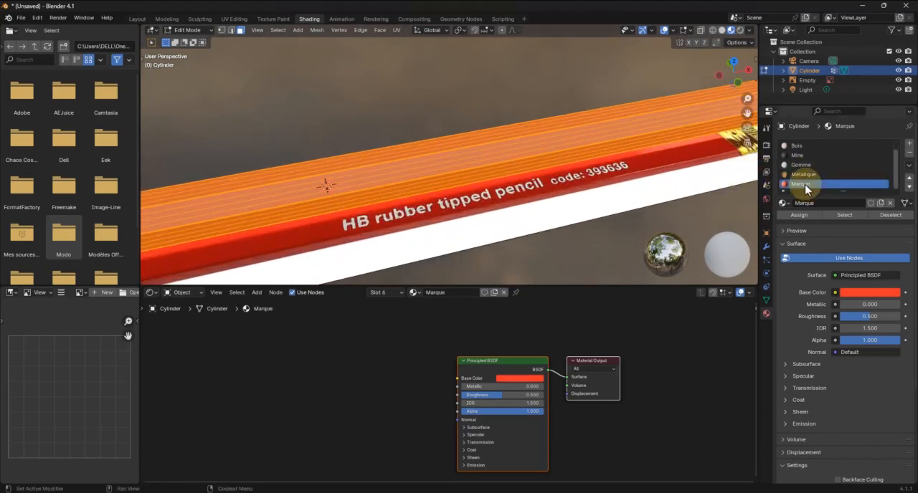
# Select the long faces of the body facet above the reference lettering, including the narrow strip along its lower edge
pyautogui.click(586, 143)
pyautogui.scroll(5, 584, 146)
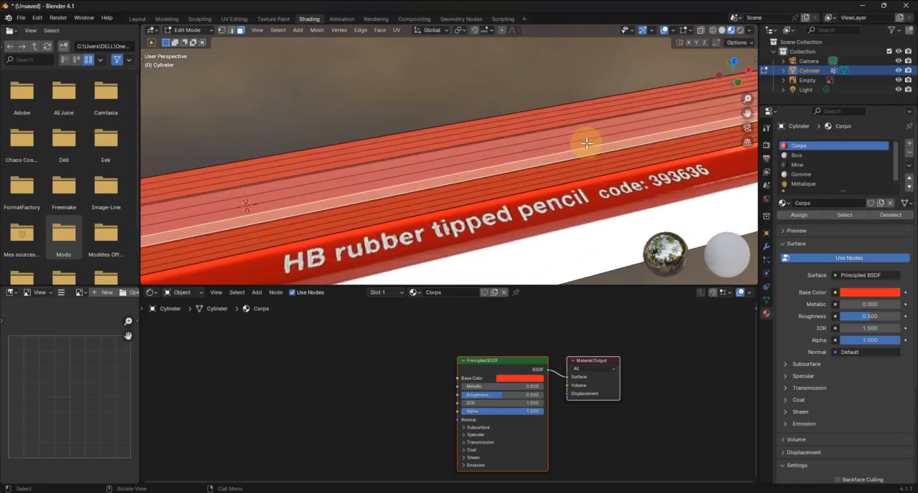
pyautogui.scroll(1, 524, 163)
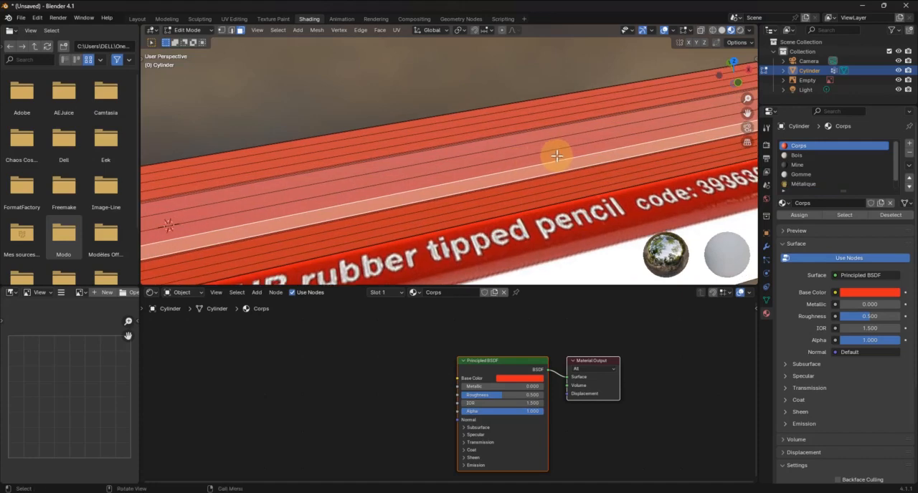
pyautogui.scroll(-5, 556, 155)
pyautogui.scroll(5, 467, 173)
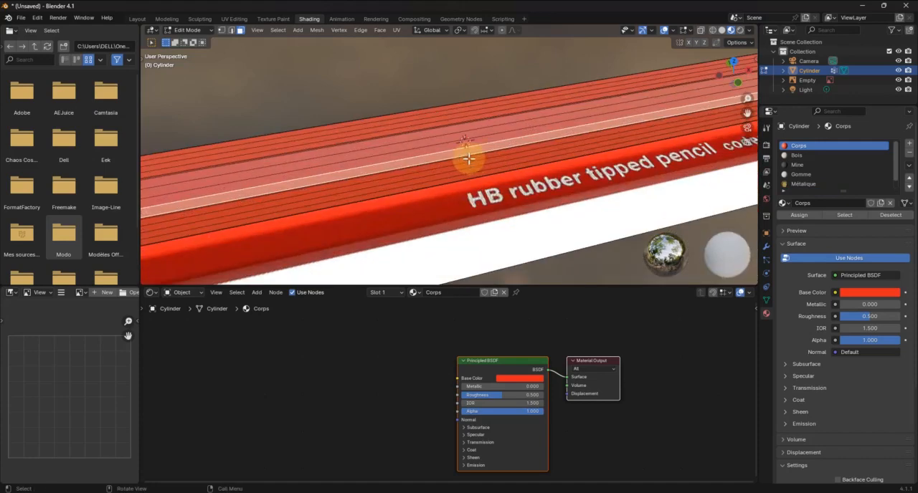
pyautogui.scroll(2, 470, 159)
pyautogui.scroll(1, 514, 126)
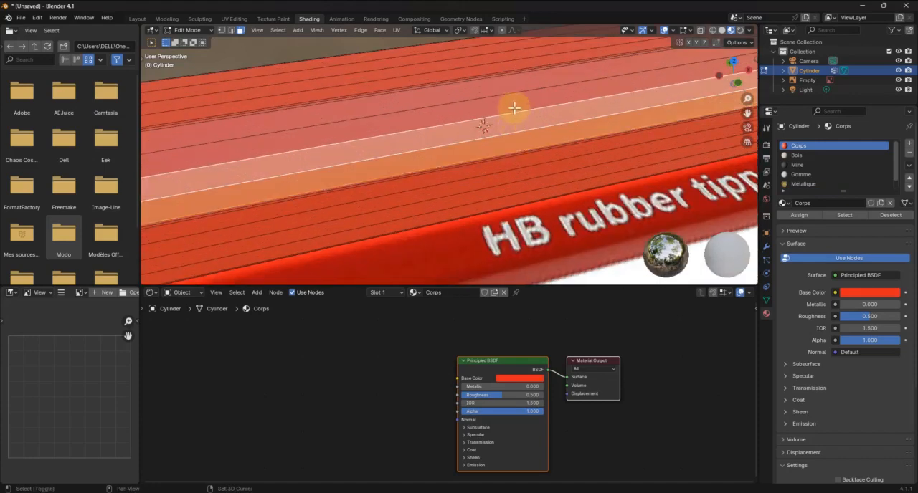
pyautogui.scroll(4, 514, 94)
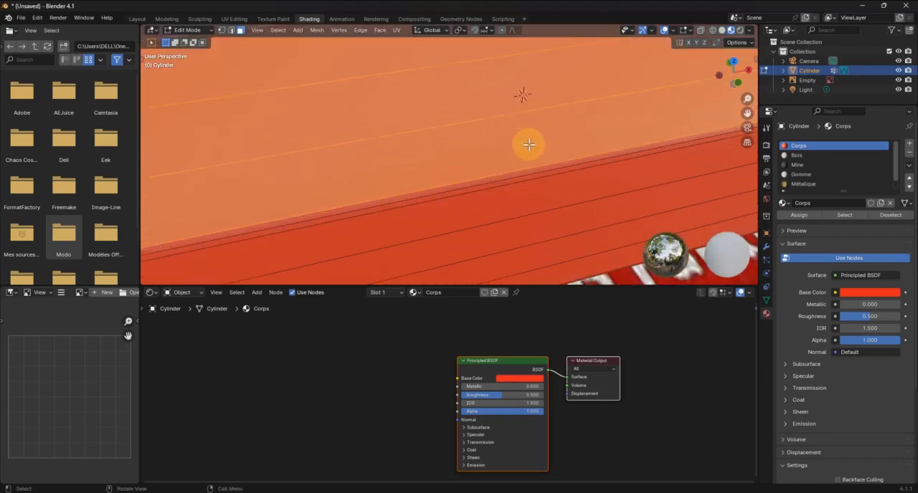
pyautogui.keyDown('alt'); pyautogui.keyDown('shift'); pyautogui.click(509, 177); pyautogui.keyUp('shift'); pyautogui.keyUp('alt')
pyautogui.moveTo(484, 115)
pyautogui.keyDown('shift'); pyautogui.mouseDown(button='middle')
pyautogui.moveTo(500, 238)
pyautogui.moveTo(380, 194)
pyautogui.moveTo(665, 148)
pyautogui.moveTo(441, 213)
pyautogui.moveTo(684, 129)
pyautogui.mouseUp(button='middle'); pyautogui.keyUp('shift')
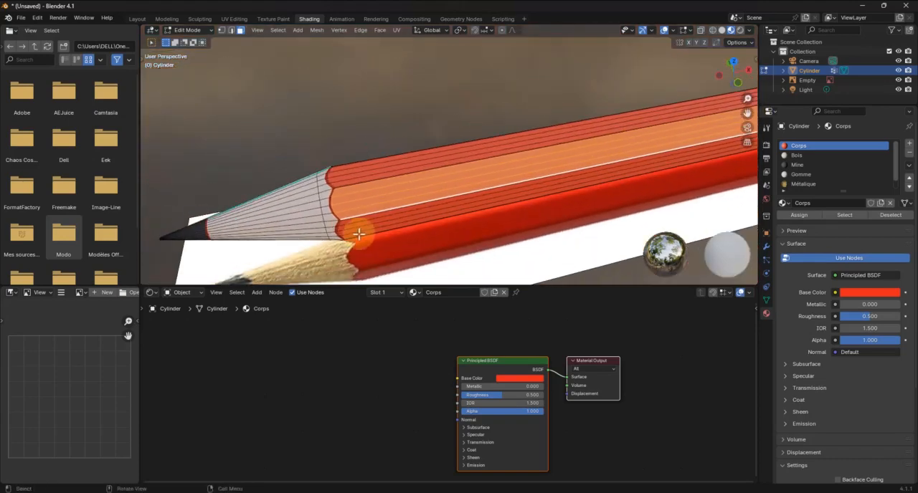
pyautogui.scroll(5, 362, 228)
pyautogui.keyDown('shift'); pyautogui.moveTo(309, 229); pyautogui.dragTo(442, 167, button='middle'); pyautogui.keyUp('shift')
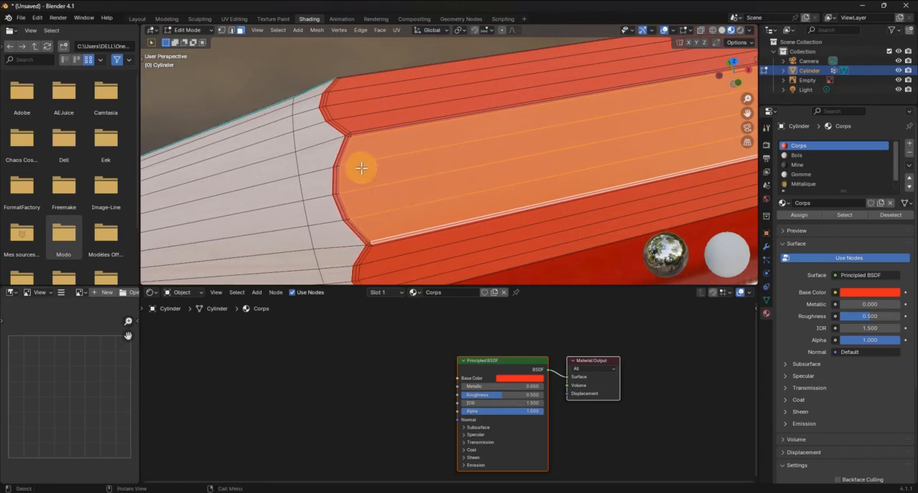
# In edge select mode, select the facet's inner outline edges along its upper side, scalloped tip end and lower side
pyautogui.click(231, 30)
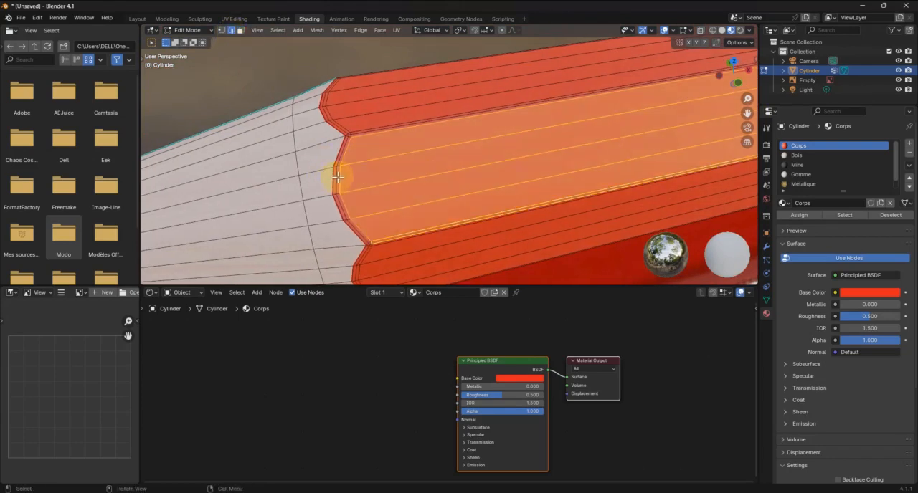
pyautogui.keyDown('alt'); pyautogui.click(370, 136); pyautogui.keyUp('alt')
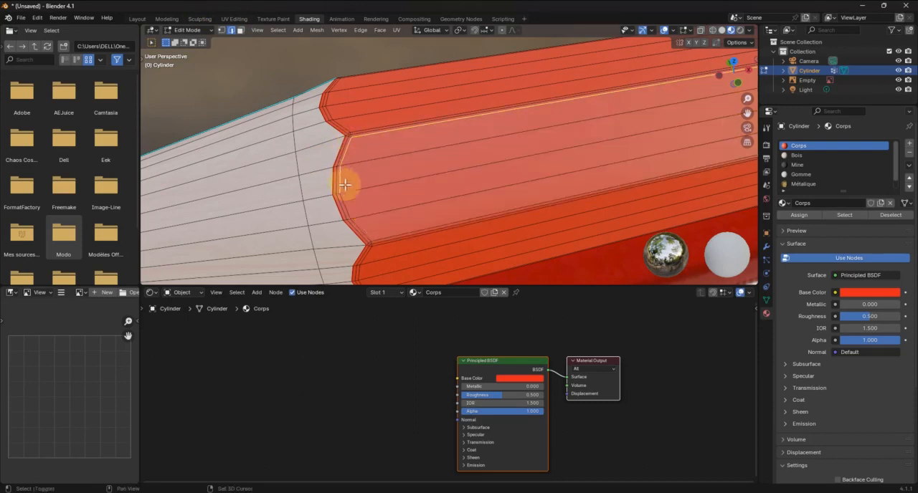
pyautogui.keyDown('alt'); pyautogui.keyDown('shift'); pyautogui.click(379, 240); pyautogui.keyUp('shift'); pyautogui.keyUp('alt')
# Add the facet's inner edges at the ferrule end to the outline selection and mark the selected outline as a seam
pyautogui.moveTo(583, 179)
pyautogui.mouseDown(button='middle')
pyautogui.moveTo(447, 170)
pyautogui.moveTo(477, 162)
pyautogui.moveTo(452, 232)
pyautogui.moveTo(507, 226)
pyautogui.moveTo(451, 168)
pyautogui.moveTo(593, 187)
pyautogui.moveTo(172, 201)
pyautogui.moveTo(289, 176)
pyautogui.moveTo(350, 182)
pyautogui.moveTo(339, 187)
pyautogui.mouseUp(button='middle')
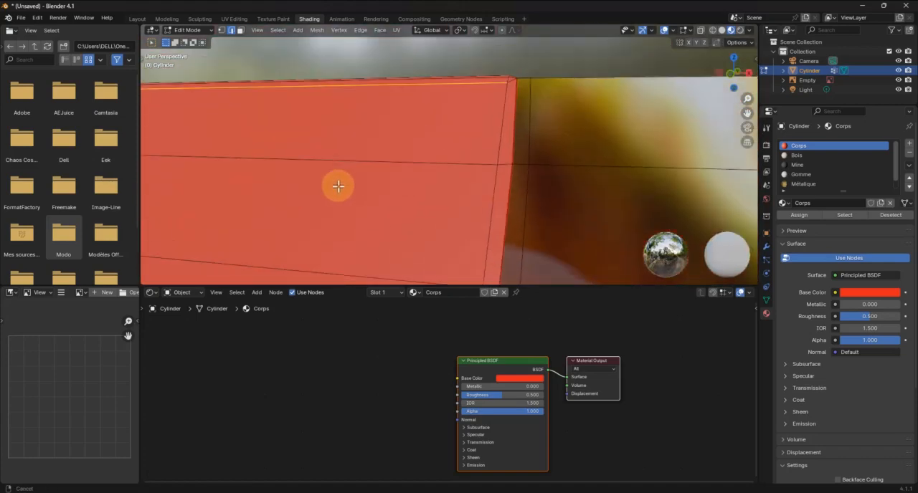
pyautogui.keyDown('shift'); pyautogui.click(508, 147); pyautogui.keyUp('shift')
pyautogui.keyDown('shift'); pyautogui.click(490, 188); pyautogui.keyUp('shift')
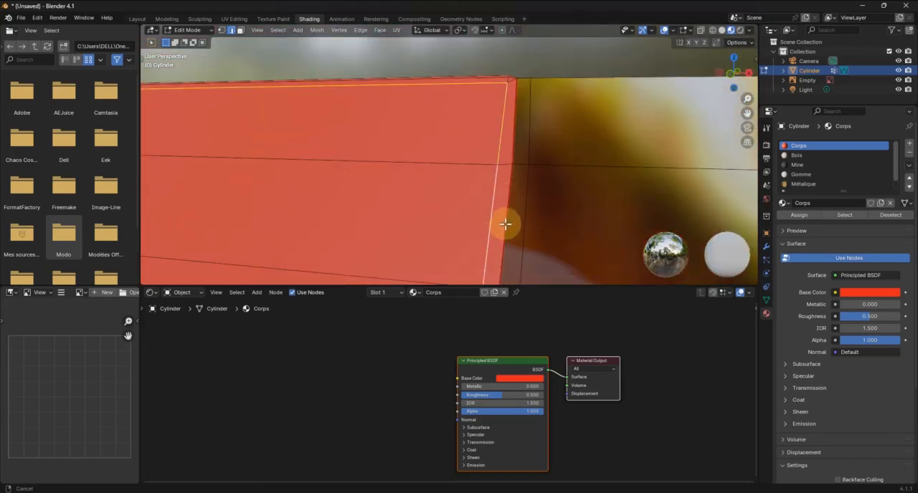
pyautogui.scroll(-4, 505, 221)
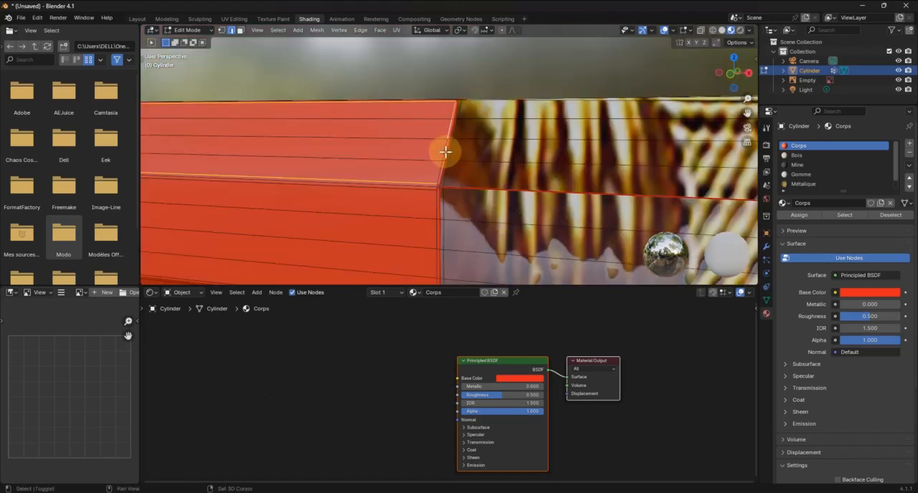
pyautogui.rightClick(440, 173)
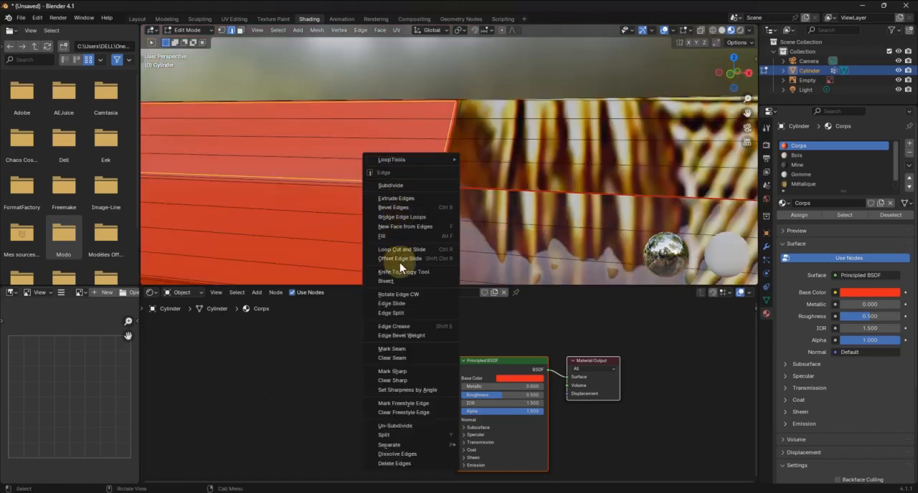
pyautogui.click(408, 352)
pyautogui.scroll(-5, 456, 228)
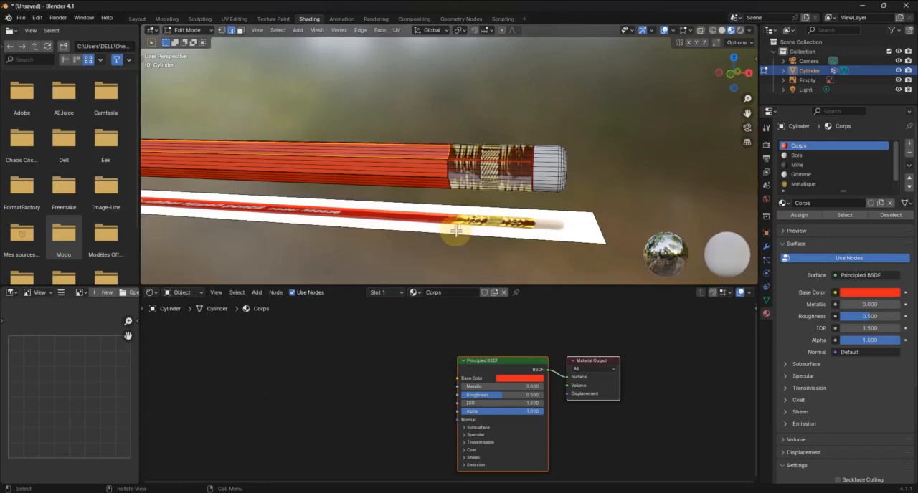
pyautogui.moveTo(418, 190); pyautogui.dragTo(433, 201, button='middle')
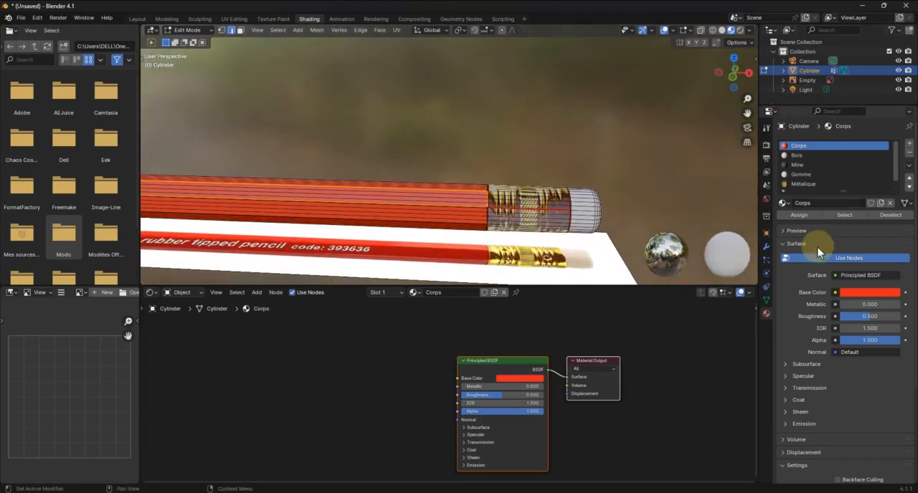
# Make the Marque material slot active and move its Principled BSDF node up and away from the Material Output
pyautogui.click(803, 185)
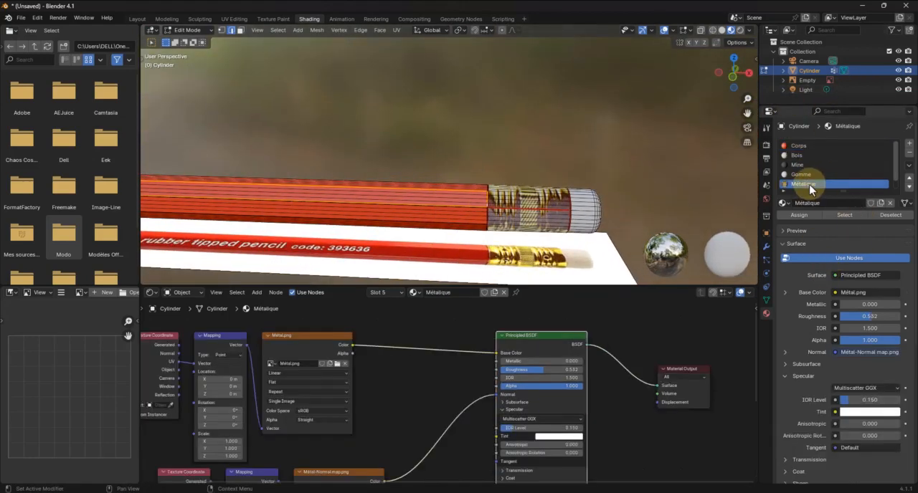
pyautogui.scroll(-1, 809, 184)
pyautogui.click(803, 184)
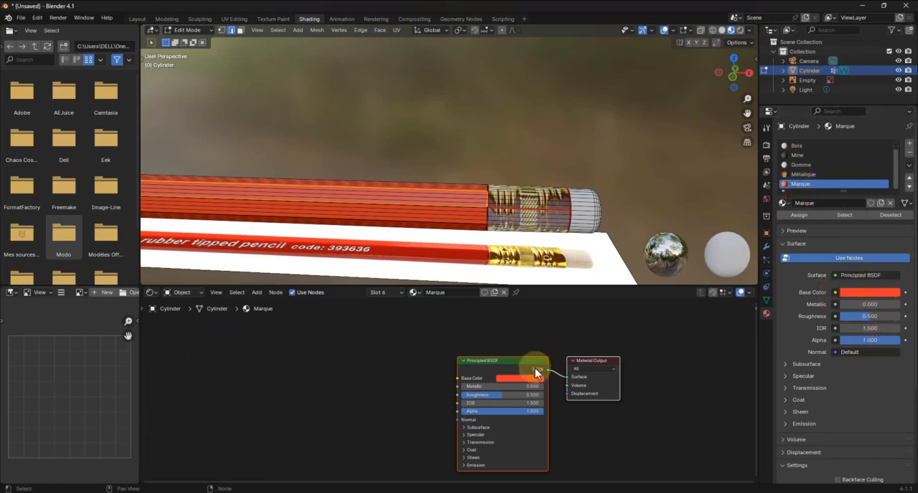
pyautogui.moveTo(521, 350); pyautogui.dragTo(567, 334, button='middle')
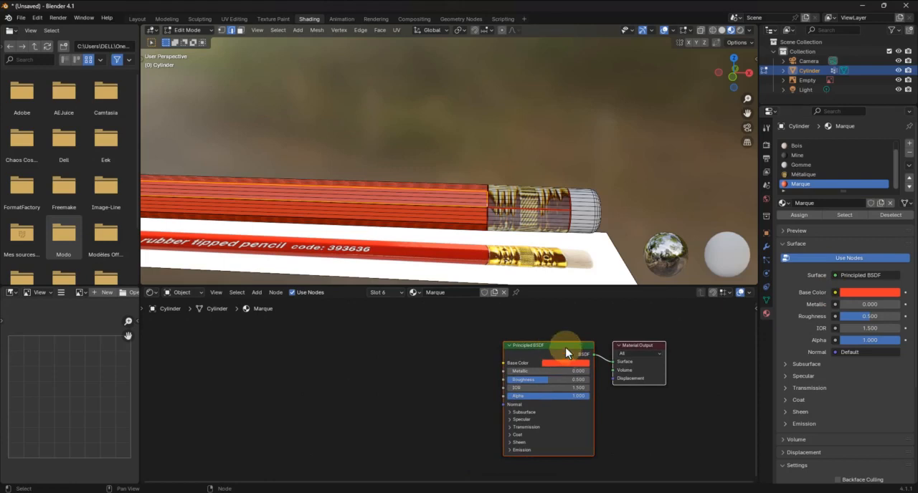
pyautogui.click(565, 352)
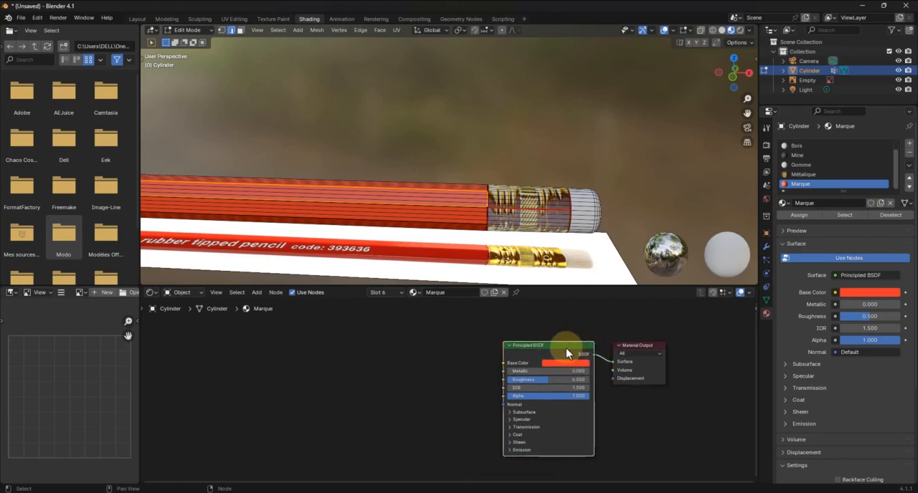
pyautogui.rightClick(470, 207)
pyautogui.click(435, 213)
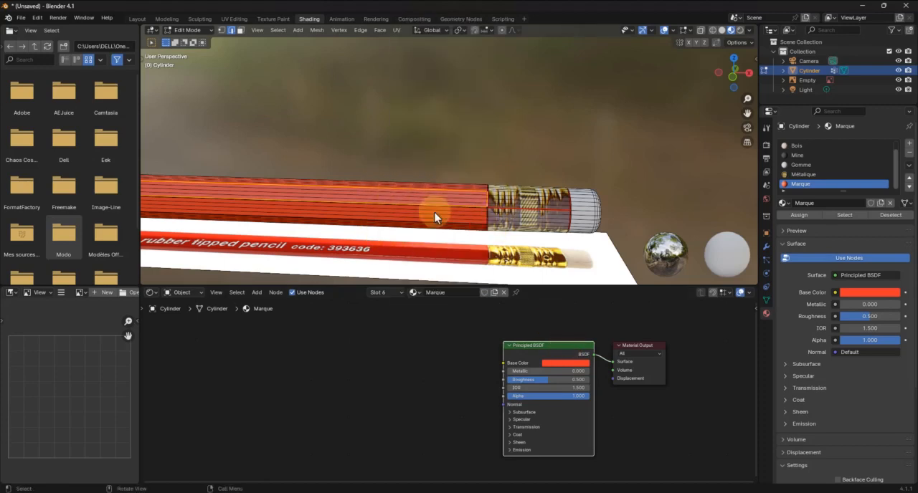
pyautogui.moveTo(455, 352); pyautogui.dragTo(478, 353, button='middle')
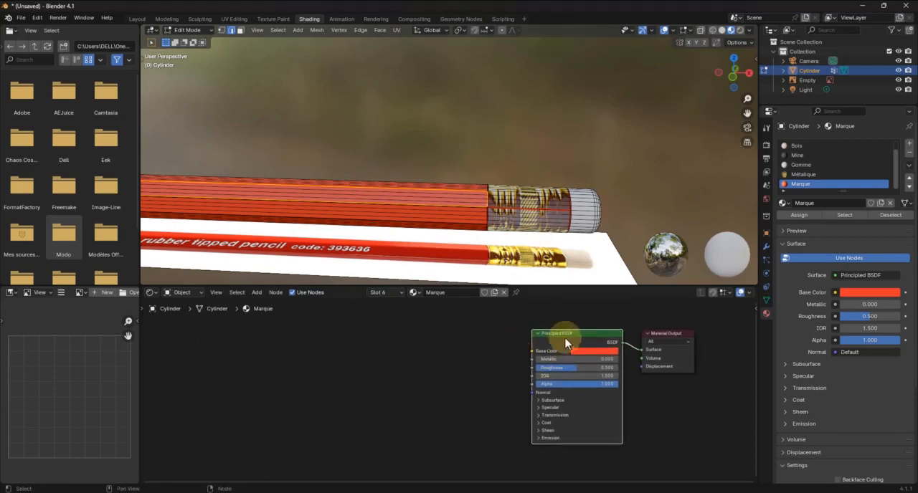
pyautogui.moveTo(565, 340); pyautogui.dragTo(542, 311)
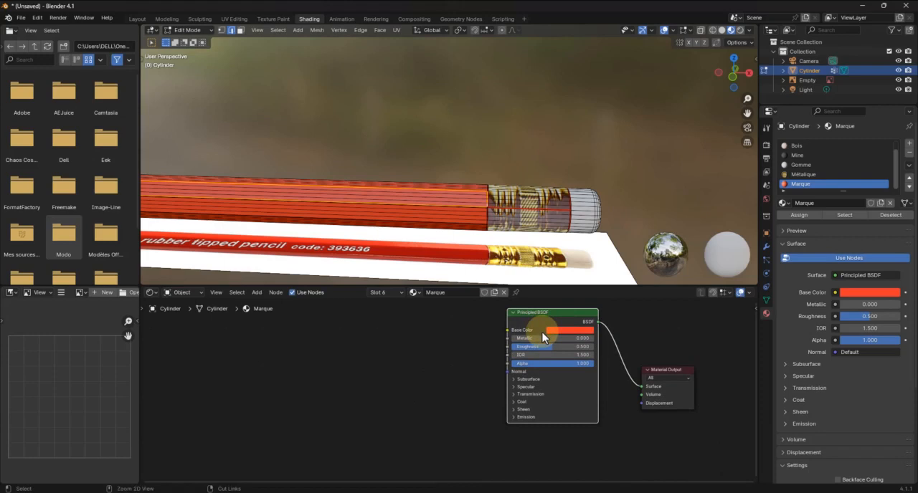
# Duplicate the Marque material's Principled BSDF node and place the copy below the original
pyautogui.hotkey('ctrl', 'v')
pyautogui.scroll(-1, 553, 358)
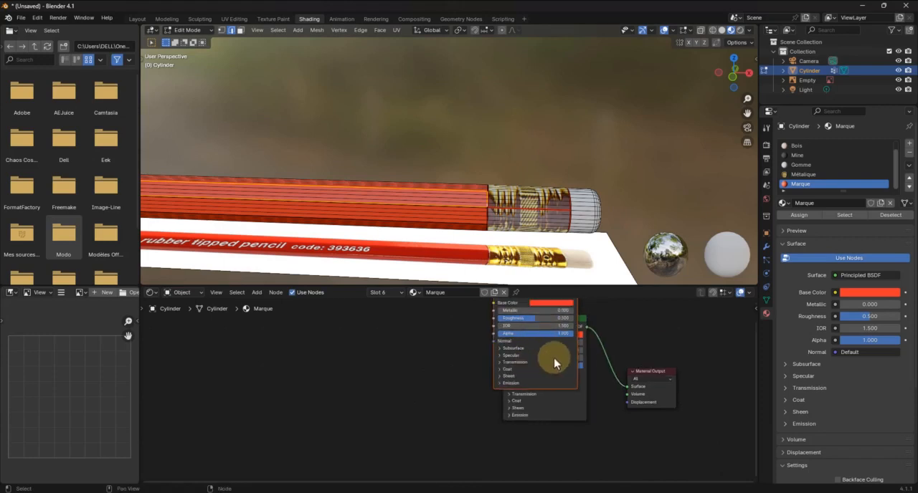
pyautogui.keyDown('shift'); pyautogui.moveTo(554, 358); pyautogui.dragTo(573, 412, button='middle'); pyautogui.keyUp('shift')
pyautogui.moveTo(565, 342); pyautogui.dragTo(468, 448)
pyautogui.keyDown('shift'); pyautogui.moveTo(492, 415); pyautogui.dragTo(510, 312, button='middle'); pyautogui.keyUp('shift')
pyautogui.moveTo(492, 344); pyautogui.dragTo(586, 410)
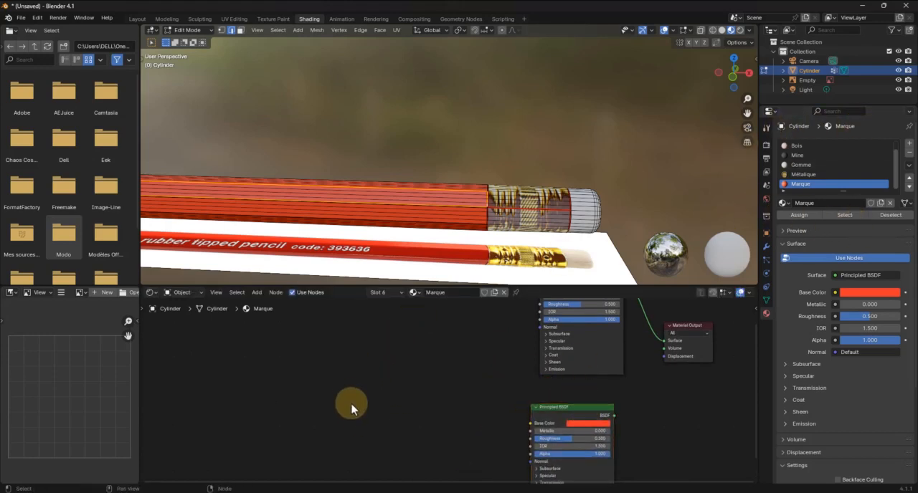
pyautogui.scroll(-3, 365, 389)
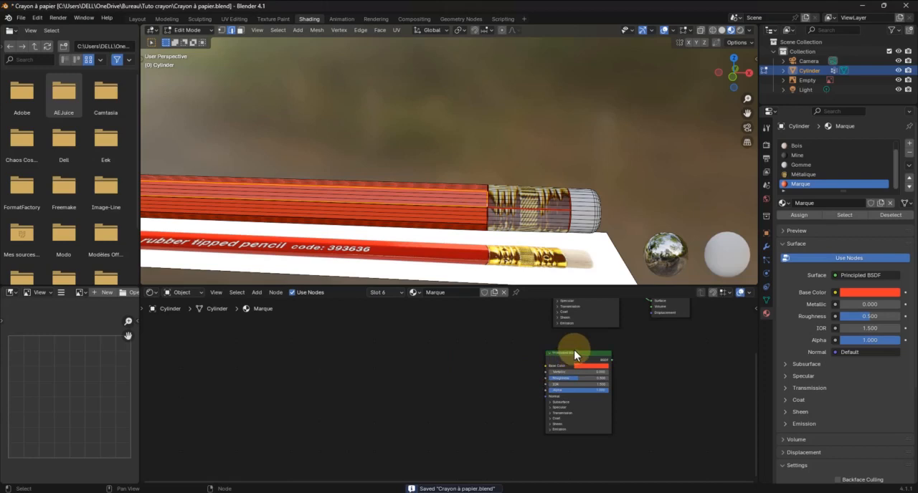
pyautogui.moveTo(570, 353); pyautogui.dragTo(574, 352)
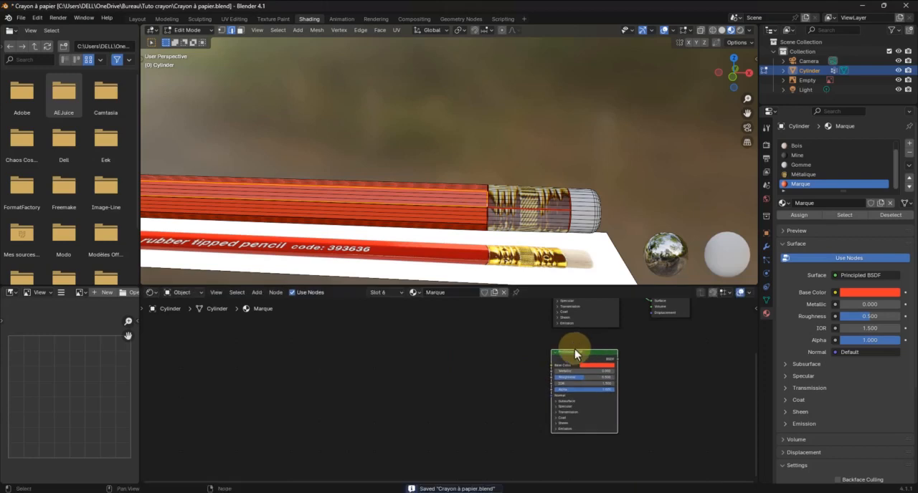
# Add a UV Map node and an Image Texture node before the lower Principled BSDF
pyautogui.hotkey('shift', 'a')
pyautogui.moveTo(416, 347)
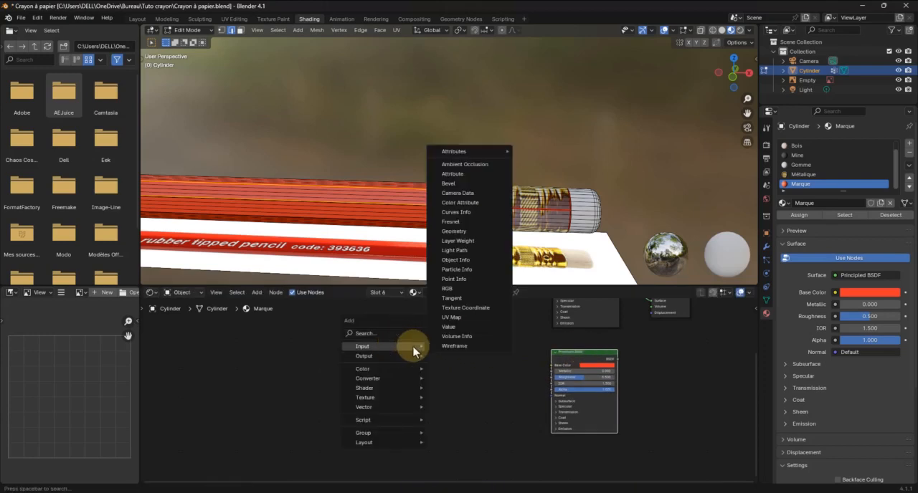
pyautogui.click(452, 317)
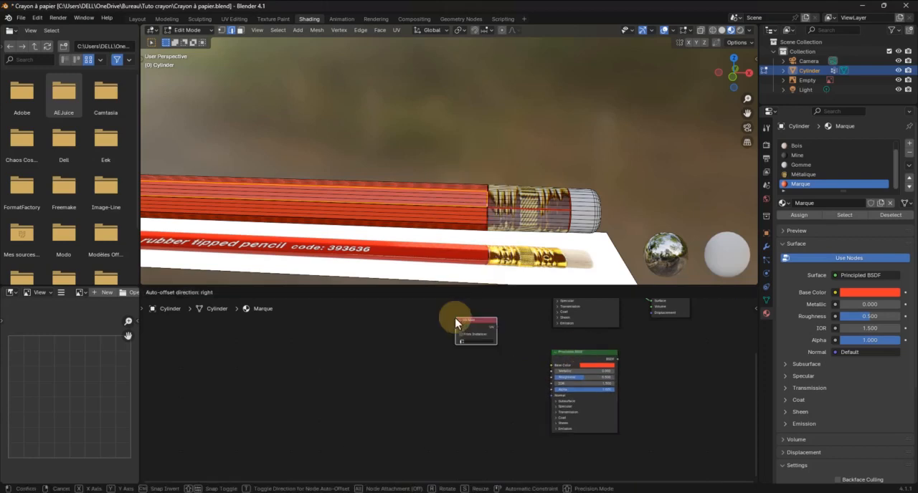
pyautogui.click(278, 365)
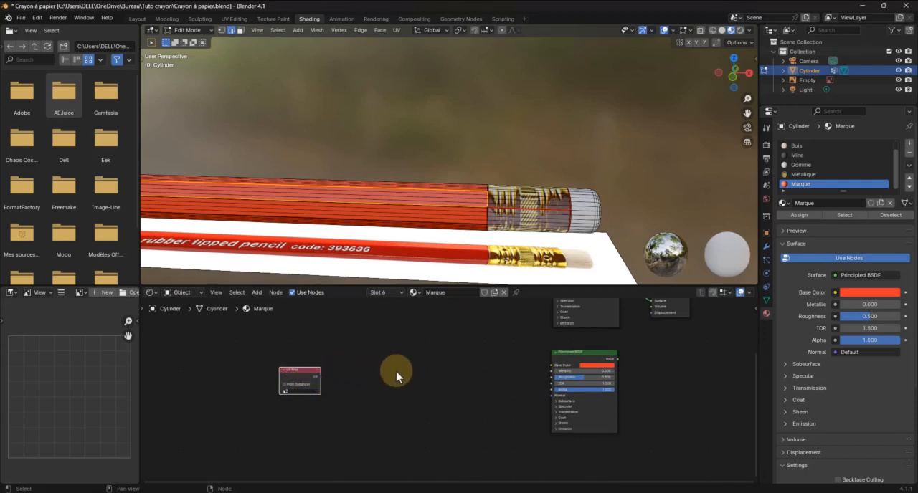
pyautogui.hotkey('shift', 'a')
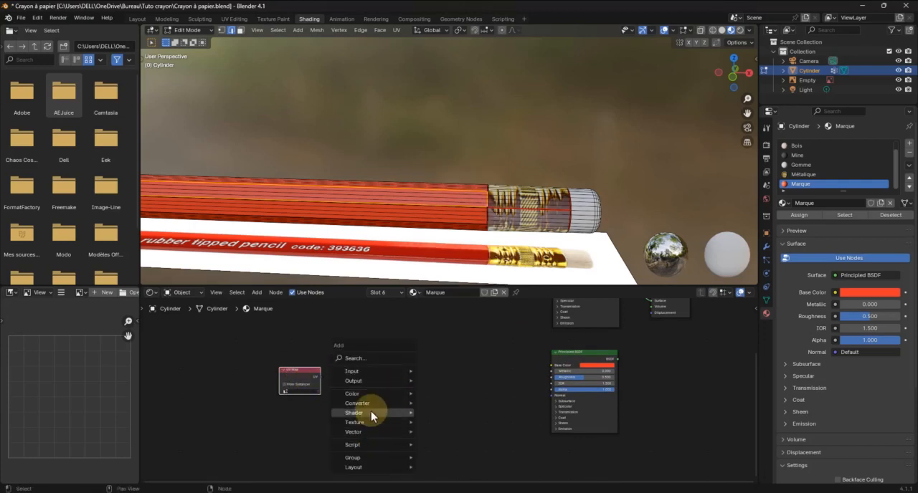
pyautogui.moveTo(372, 417)
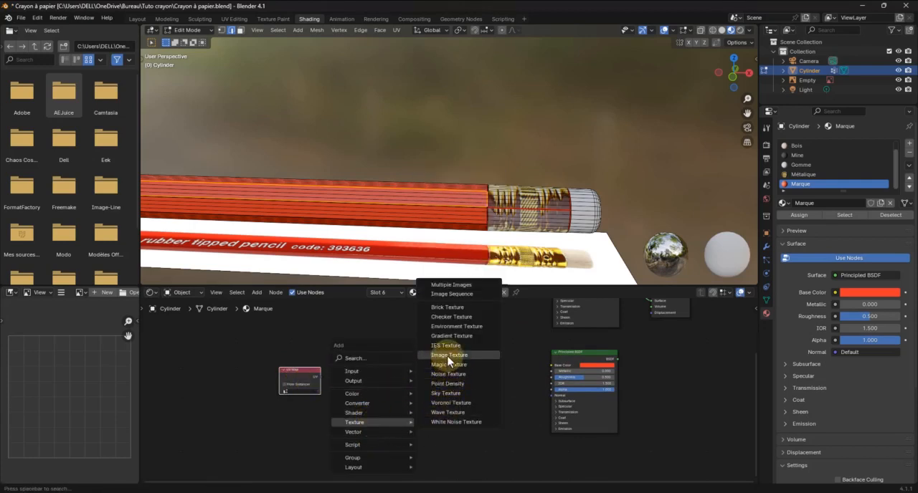
pyautogui.click(449, 355)
pyautogui.click(391, 354)
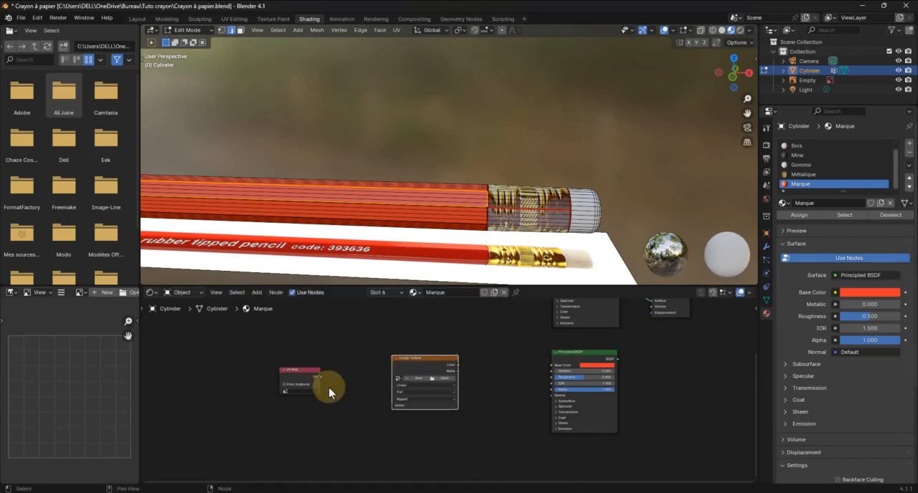
# Set the UV Map node to UVMap, feeding the Image Texture's Vector, and link the texture's Color to the lower Principled BSDF's Base Color
pyautogui.click(304, 391)
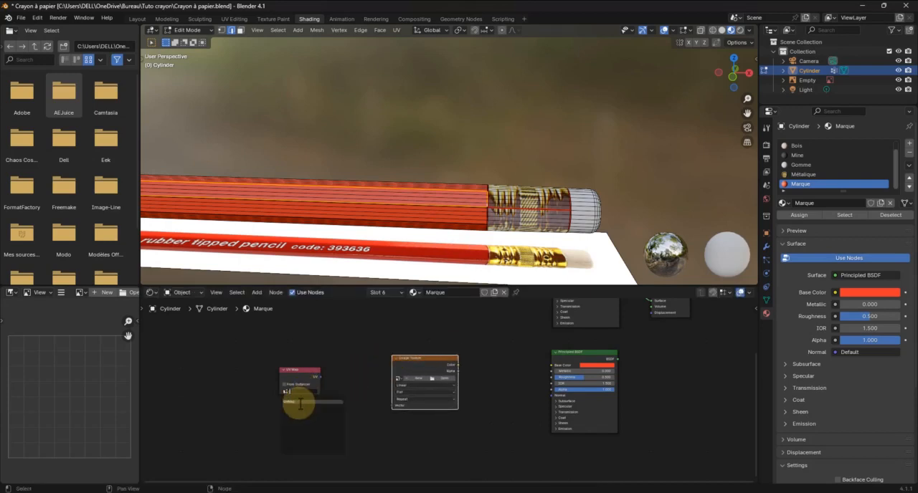
pyautogui.click(316, 402)
pyautogui.moveTo(320, 377); pyautogui.dragTo(394, 405)
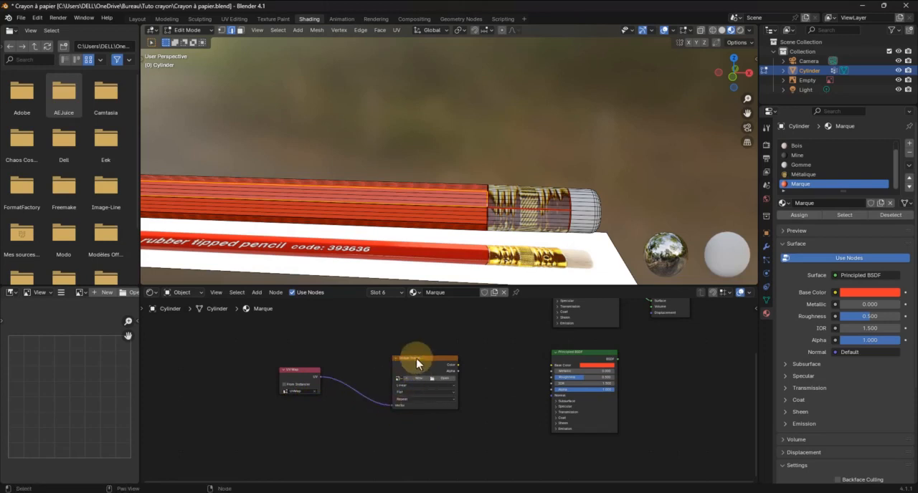
pyautogui.moveTo(457, 365); pyautogui.dragTo(547, 370)
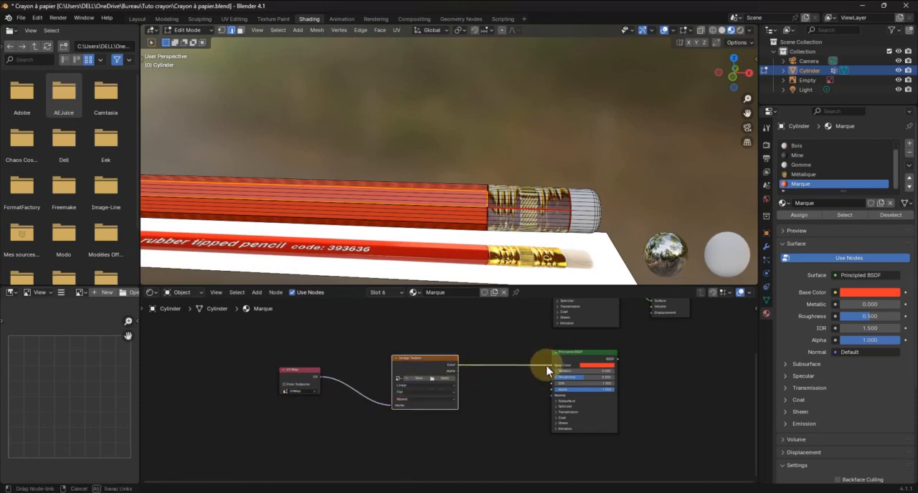
# Move the Material Output aside and insert a Mix Shader between the upper Principled BSDF and the Material Output
pyautogui.moveTo(661, 392); pyautogui.dragTo(475, 433, button='middle')
pyautogui.moveTo(485, 331); pyautogui.dragTo(610, 362)
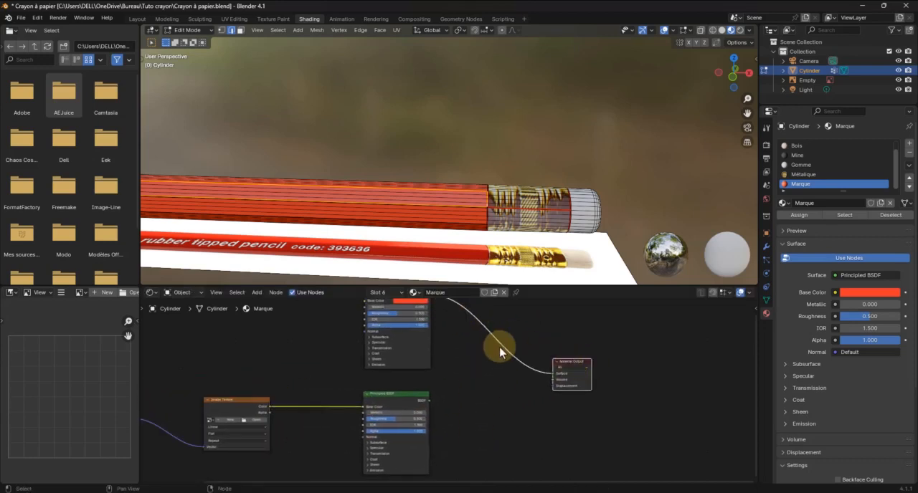
pyautogui.hotkey('shift', 'a')
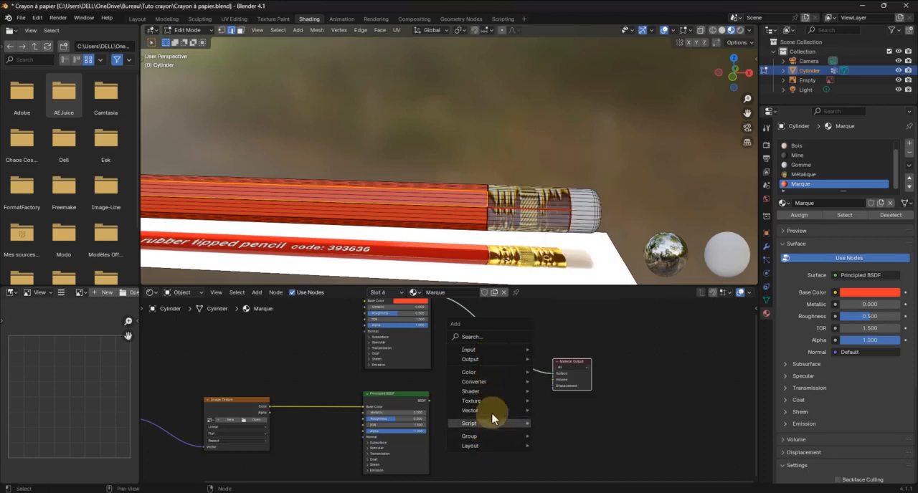
pyautogui.click(471, 337)
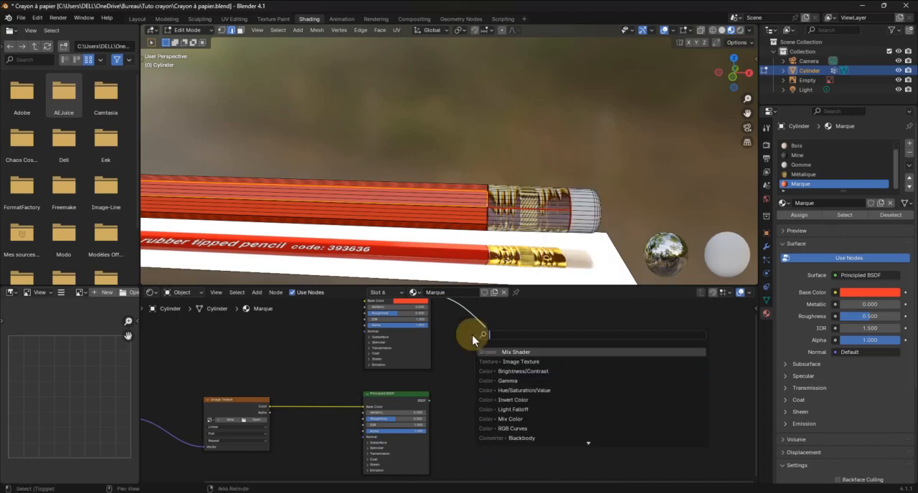
pyautogui.write('Mix')
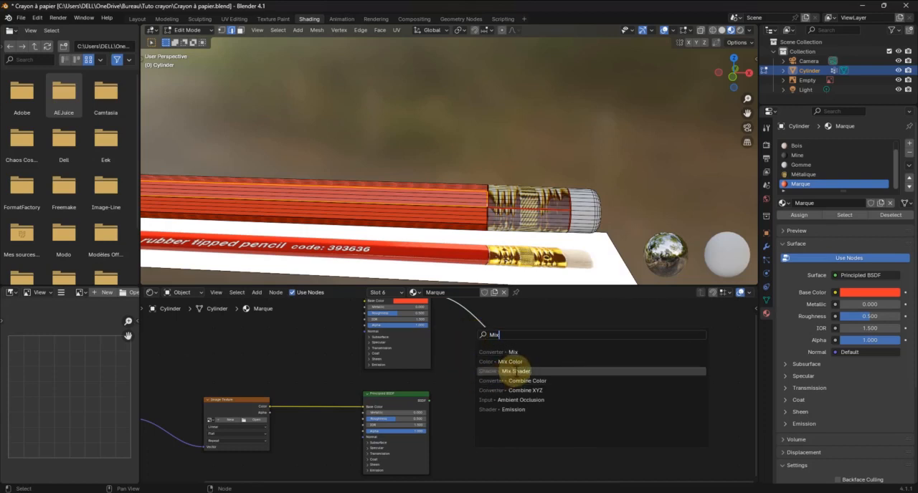
pyautogui.click(488, 372)
pyautogui.click(488, 352)
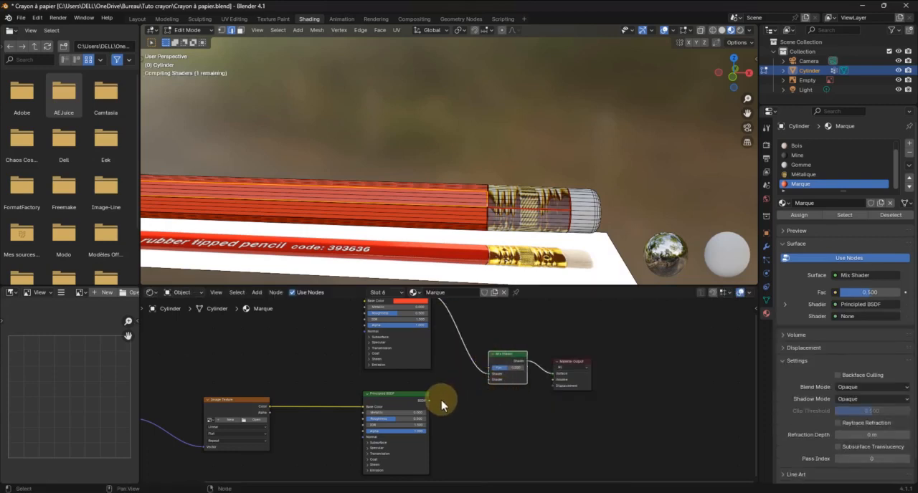
# Link the lower Principled BSDF to the Mix Shader's second Shader input and the Image Texture's Alpha to its Fac
pyautogui.moveTo(429, 402); pyautogui.dragTo(491, 381)
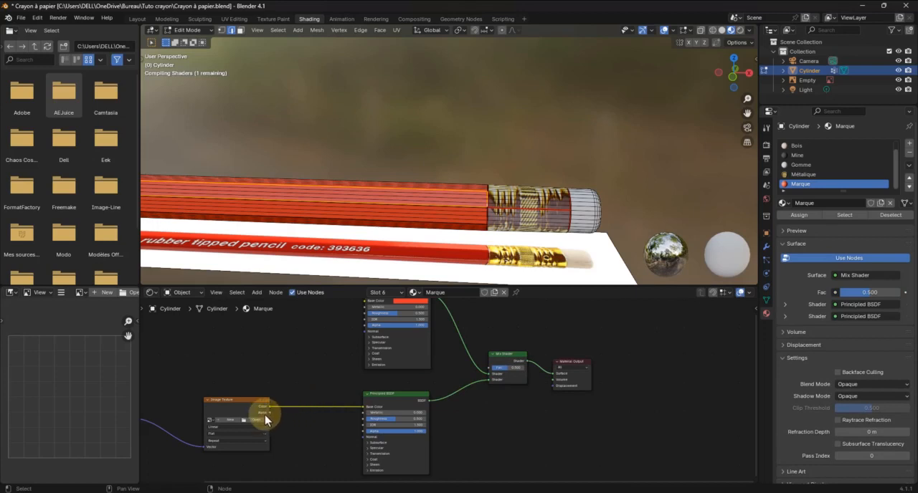
pyautogui.click(274, 419)
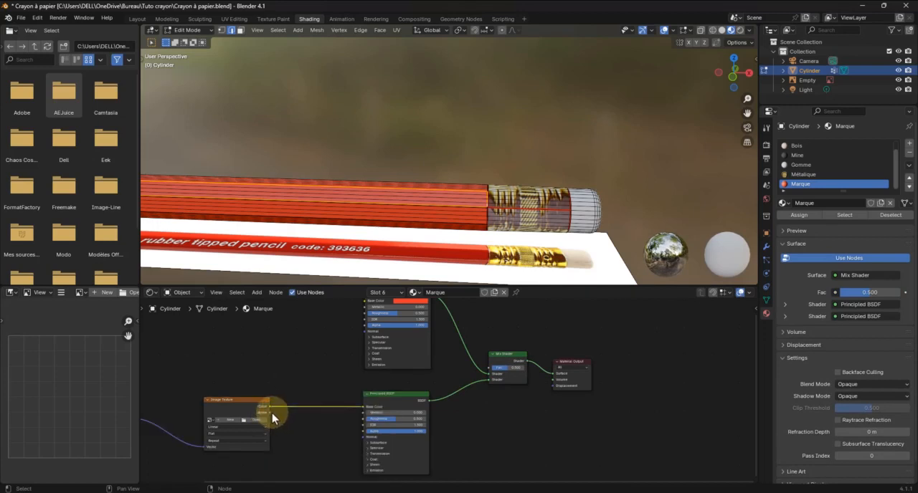
pyautogui.moveTo(271, 413); pyautogui.dragTo(491, 370)
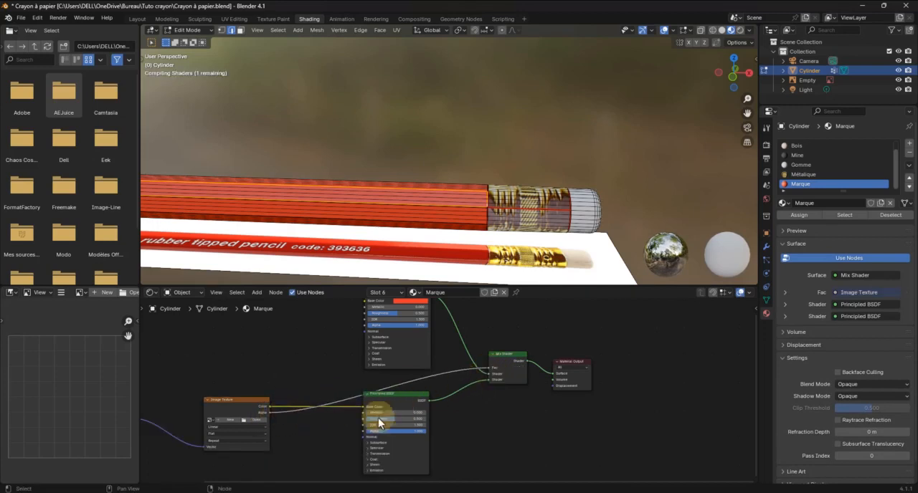
# Load La marque.png from the Tuto crayon folder into the Image Texture node
pyautogui.click(253, 421)
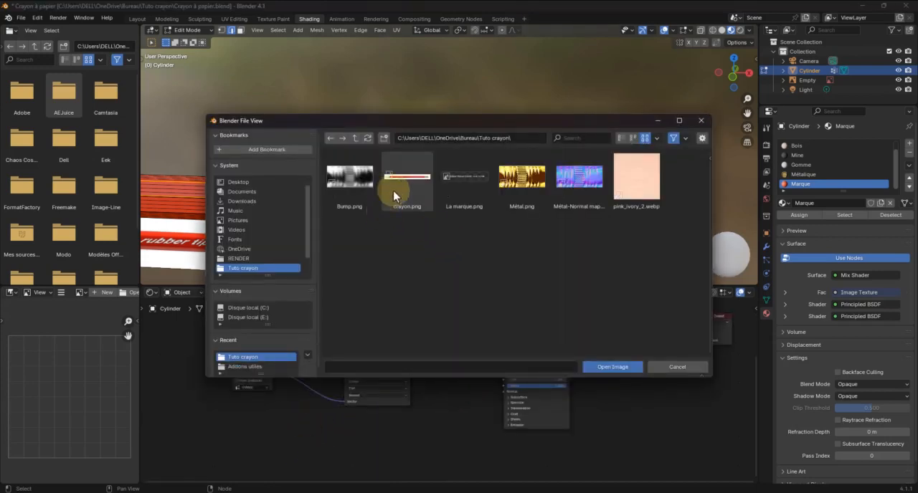
pyautogui.click(467, 180)
pyautogui.click(608, 367)
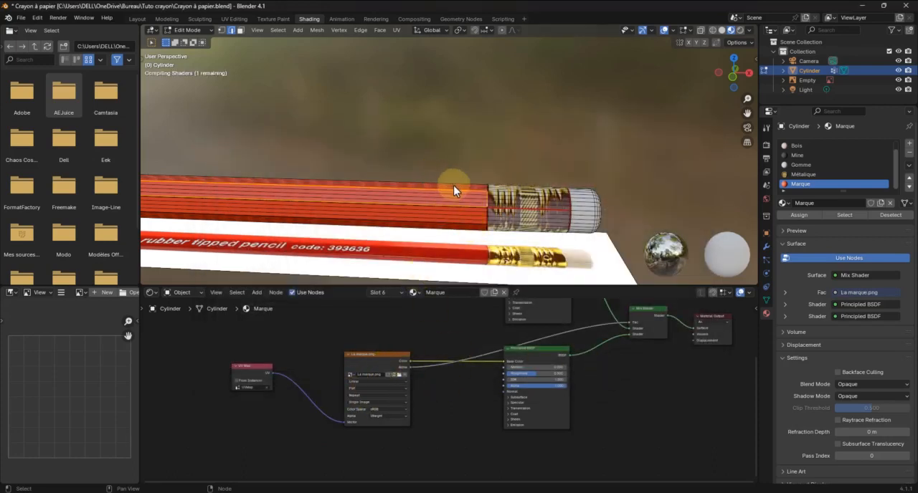
# Switch to the Layout workspace and display La marque.png in the UV editor
pyautogui.click(137, 19)
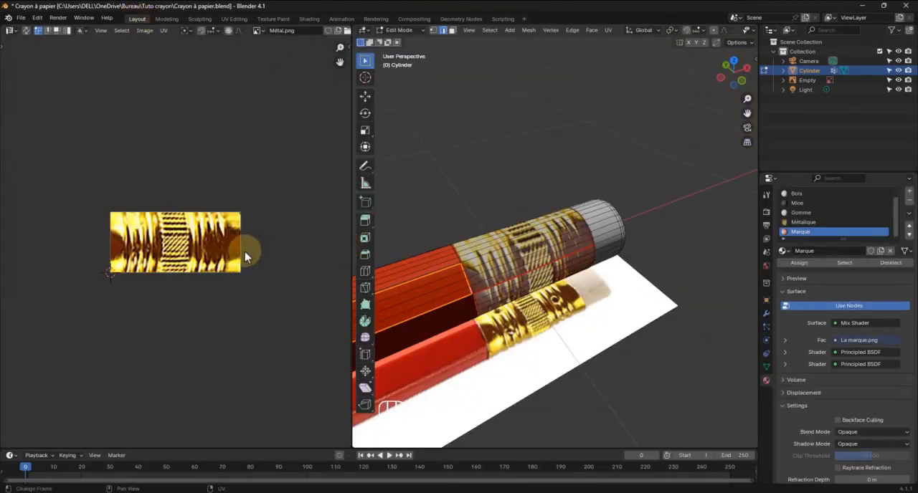
pyautogui.click(258, 31)
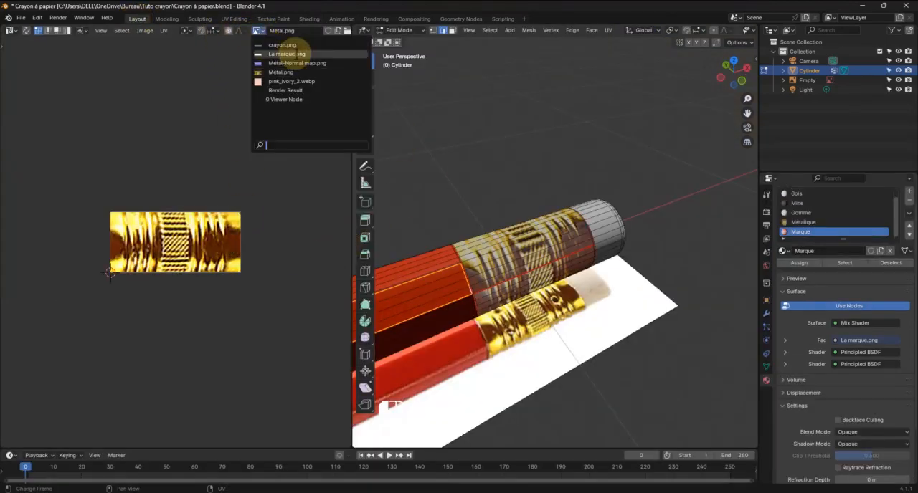
pyautogui.click(287, 53)
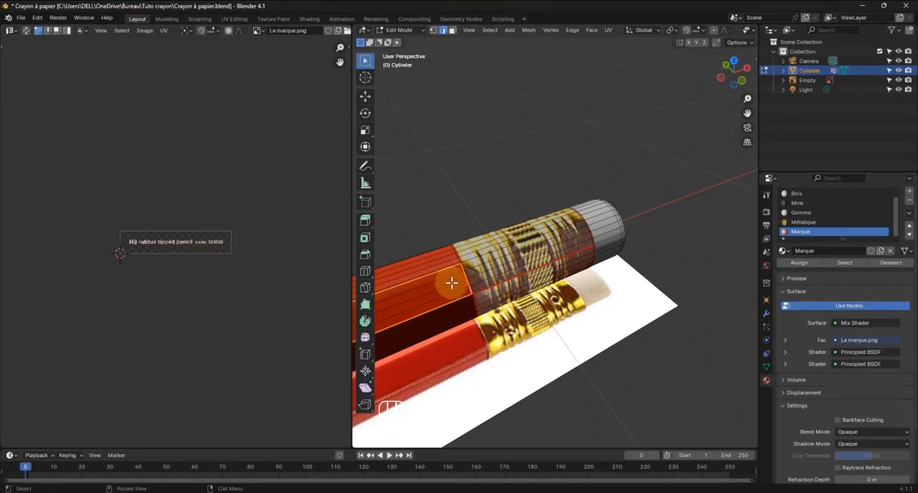
# Try to unwrap the body facet from its selected boundary edges
pyautogui.press('u')
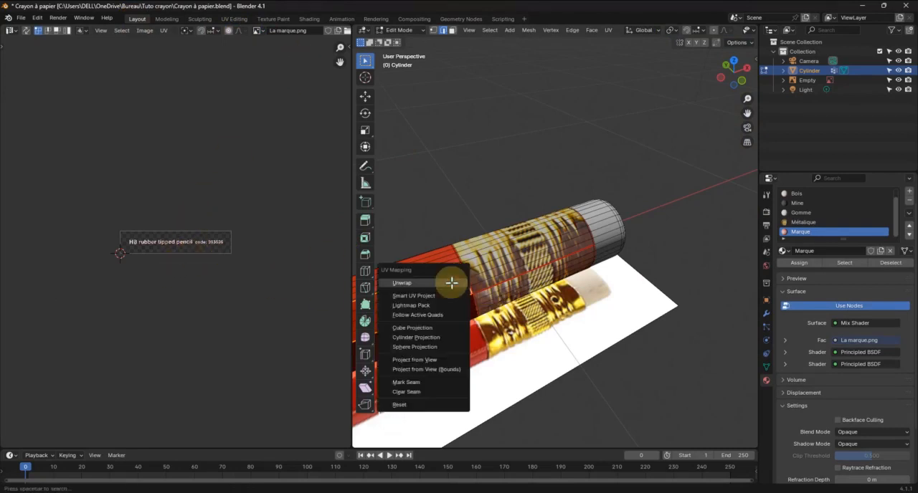
pyautogui.click(402, 285)
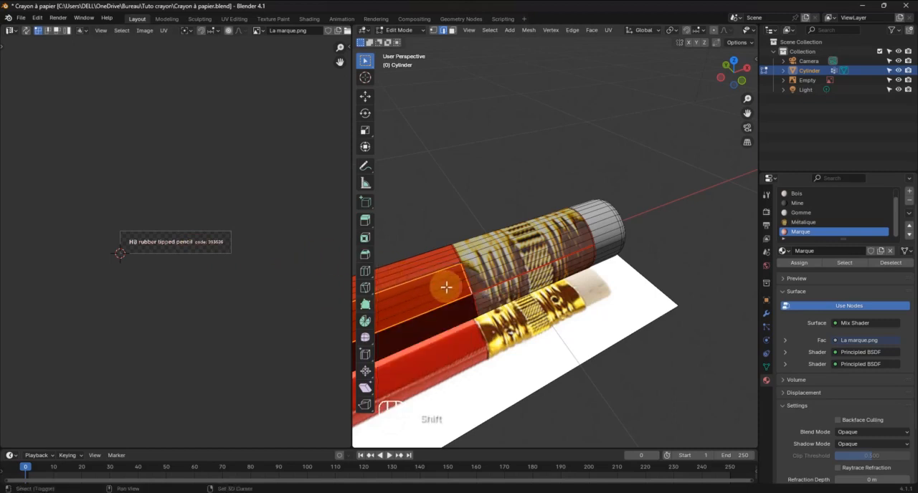
pyautogui.moveTo(440, 287); pyautogui.dragTo(600, 248, button='middle')
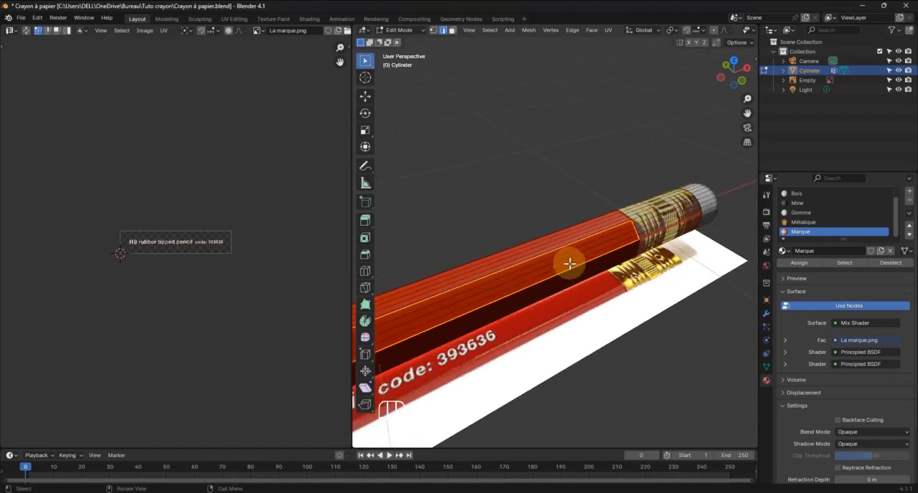
pyautogui.click(569, 263)
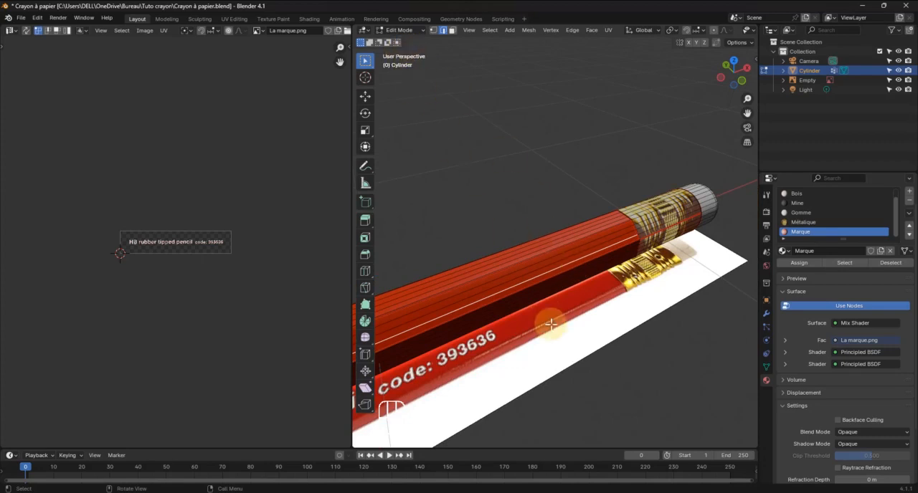
# Switch to face selection and select all the long faces of the pencil body facet facing the view
pyautogui.keyDown('alt'); pyautogui.click(551, 269); pyautogui.keyUp('alt')
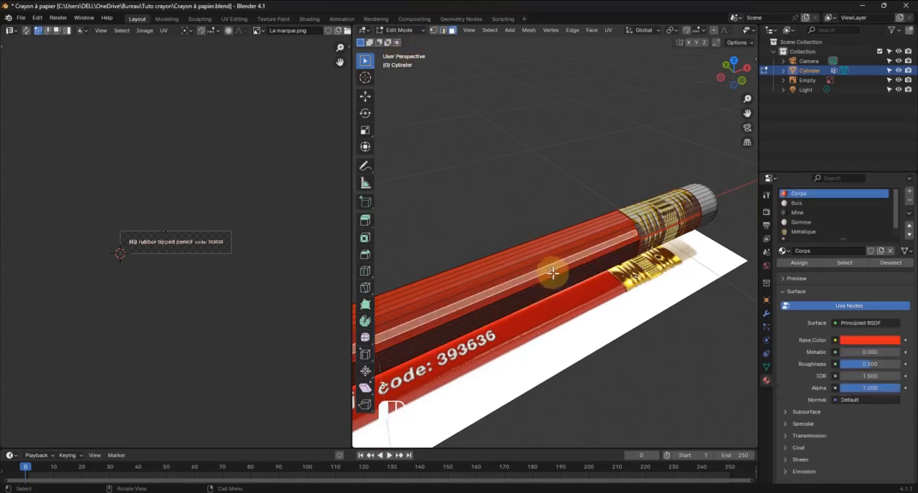
pyautogui.click(553, 273)
pyautogui.scroll(5, 562, 280)
pyautogui.moveTo(581, 316)
pyautogui.mouseDown(button='middle')
pyautogui.moveTo(553, 290)
pyautogui.moveTo(539, 291)
pyautogui.mouseUp(button='middle')
pyautogui.scroll(4, 604, 278)
pyautogui.moveTo(594, 250)
pyautogui.keyDown('shift'); pyautogui.mouseDown(button='middle')
pyautogui.moveTo(554, 282)
pyautogui.moveTo(476, 275)
pyautogui.mouseUp(button='middle'); pyautogui.keyUp('shift')
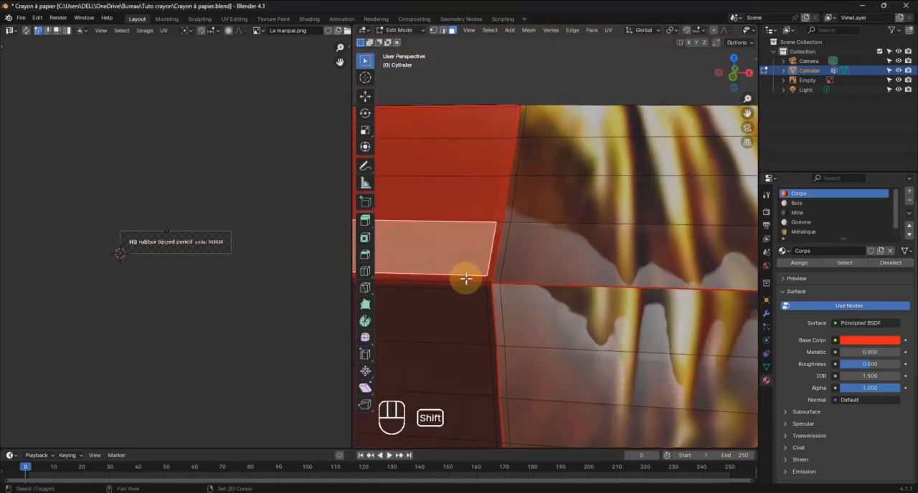
pyautogui.keyDown('shift'); pyautogui.click(466, 278); pyautogui.keyUp('shift')
pyautogui.keyDown('shift'); pyautogui.click(486, 204); pyautogui.keyUp('shift')
pyautogui.keyDown('shift'); pyautogui.click(487, 159); pyautogui.keyUp('shift')
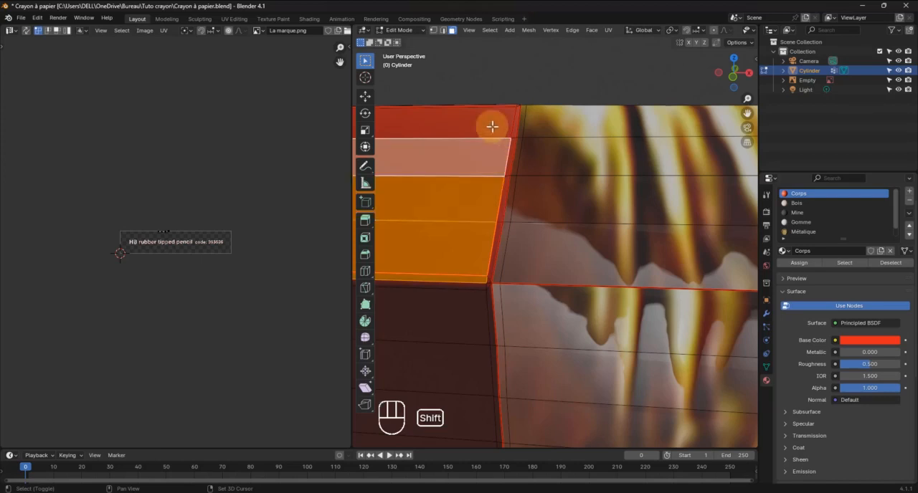
pyautogui.keyDown('shift'); pyautogui.click(493, 122); pyautogui.keyUp('shift')
# Exclude the narrow bevel strips along the facet's upper and lower edges from the face selection
pyautogui.moveTo(490, 199); pyautogui.dragTo(495, 206, button='middle')
pyautogui.keyDown('shift'); pyautogui.moveTo(494, 206); pyautogui.dragTo(503, 228, button='middle'); pyautogui.keyUp('shift')
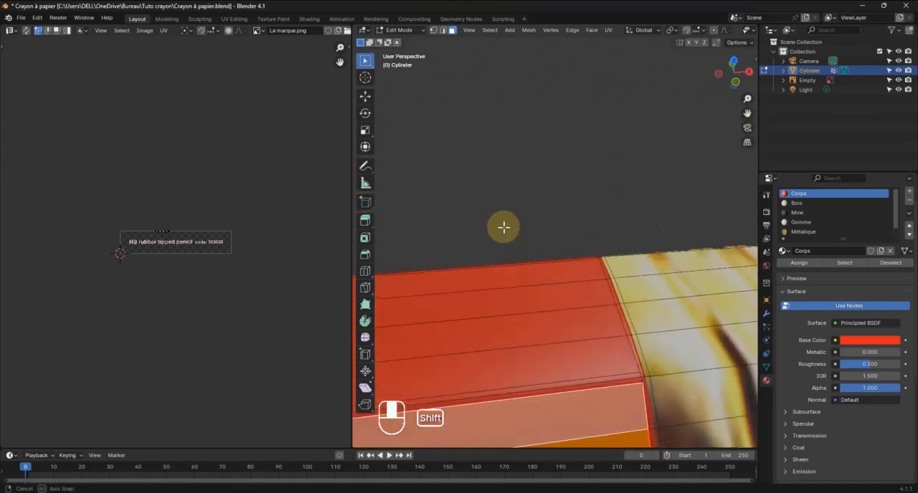
pyautogui.keyDown('shift'); pyautogui.click(627, 394); pyautogui.keyUp('shift')
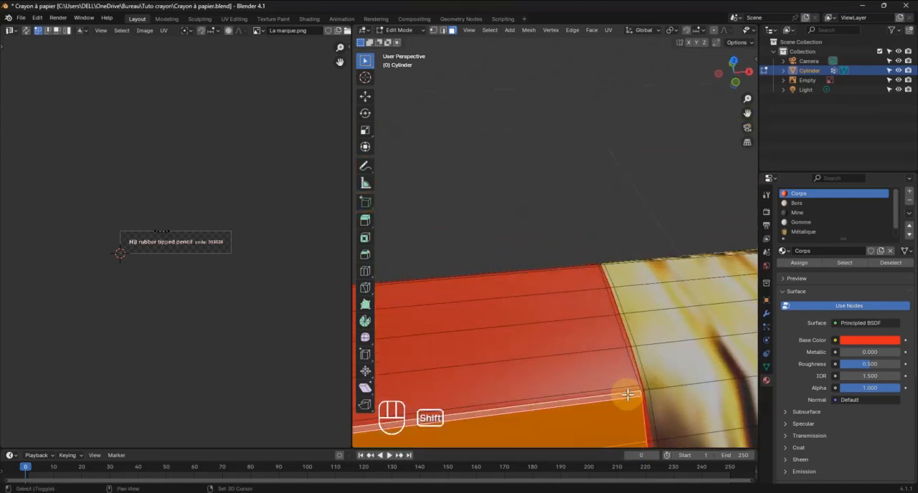
pyautogui.keyDown('shift'); pyautogui.click(622, 394); pyautogui.keyUp('shift')
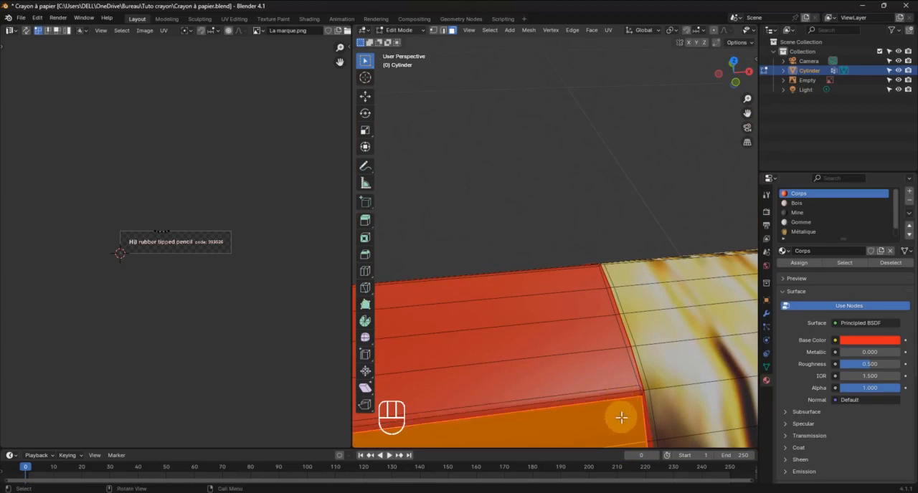
pyautogui.scroll(-3, 618, 418)
pyautogui.scroll(4, 588, 342)
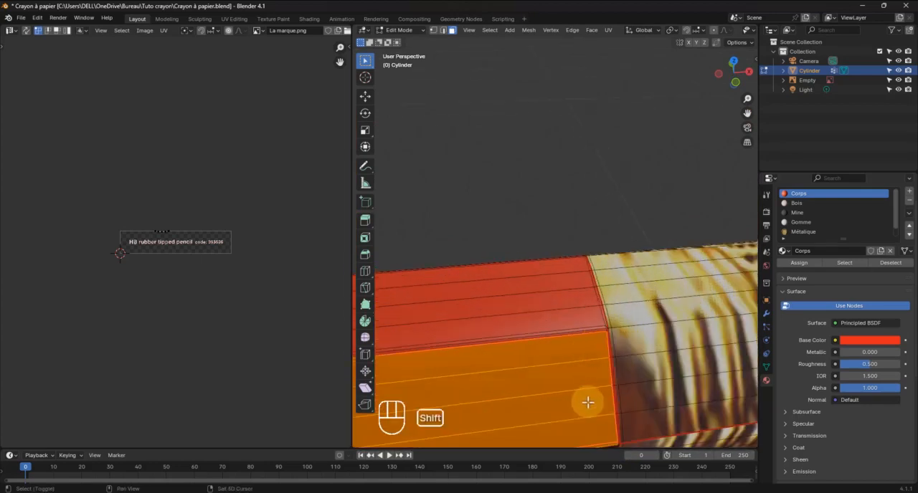
pyautogui.moveTo(588, 404)
pyautogui.keyDown('shift'); pyautogui.mouseDown(button='middle')
pyautogui.moveTo(600, 359)
pyautogui.moveTo(614, 387)
pyautogui.moveTo(591, 376)
pyautogui.moveTo(598, 381)
pyautogui.mouseUp(button='middle'); pyautogui.keyUp('shift')
pyautogui.scroll(2, 599, 336)
pyautogui.scroll(2, 600, 336)
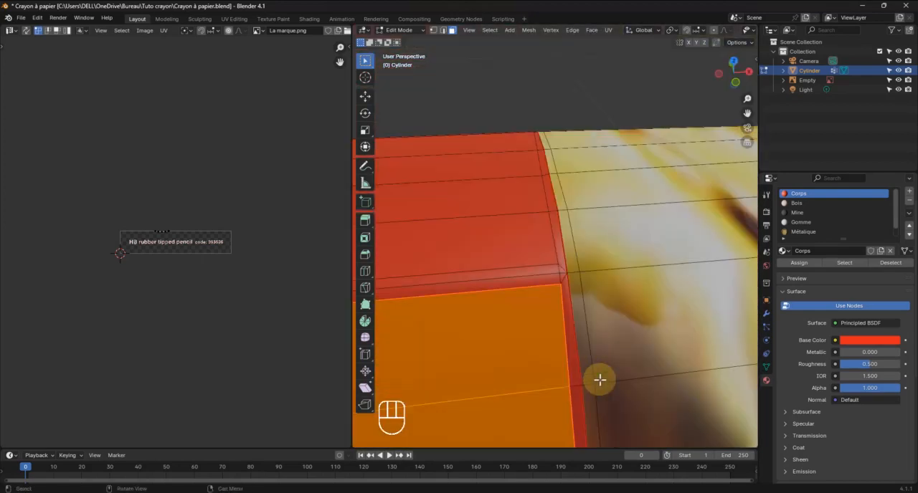
pyautogui.moveTo(578, 416); pyautogui.dragTo(582, 399, button='middle')
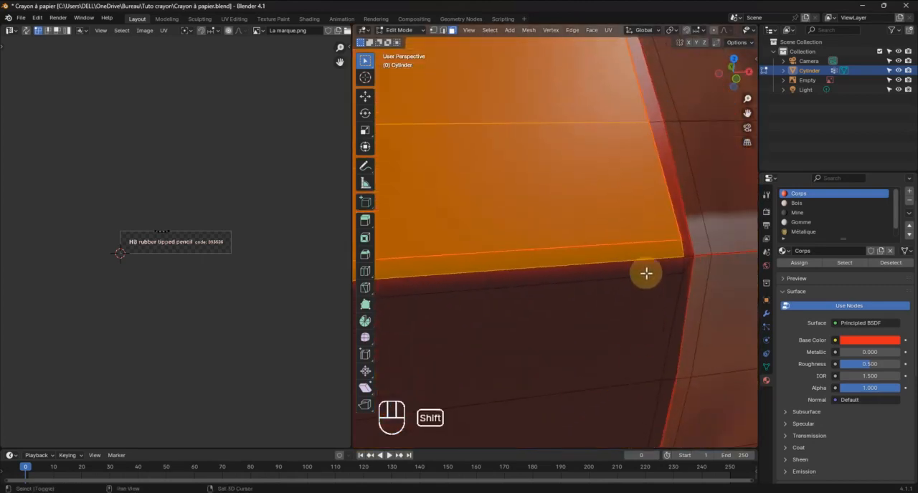
pyautogui.keyDown('shift'); pyautogui.click(646, 253); pyautogui.keyUp('shift')
# Check the selected facet along to the sharpened end and unwrap its faces
pyautogui.scroll(-10, 625, 274)
pyautogui.moveTo(603, 274)
pyautogui.keyDown('shift'); pyautogui.mouseDown(button='middle')
pyautogui.moveTo(729, 251)
pyautogui.moveTo(365, 254)
pyautogui.mouseUp(button='middle'); pyautogui.keyUp('shift')
pyautogui.moveTo(430, 263); pyautogui.dragTo(434, 230, button='middle')
pyautogui.scroll(3, 447, 263)
pyautogui.keyDown('shift'); pyautogui.moveTo(681, 215); pyautogui.dragTo(734, 220, button='middle'); pyautogui.keyUp('shift')
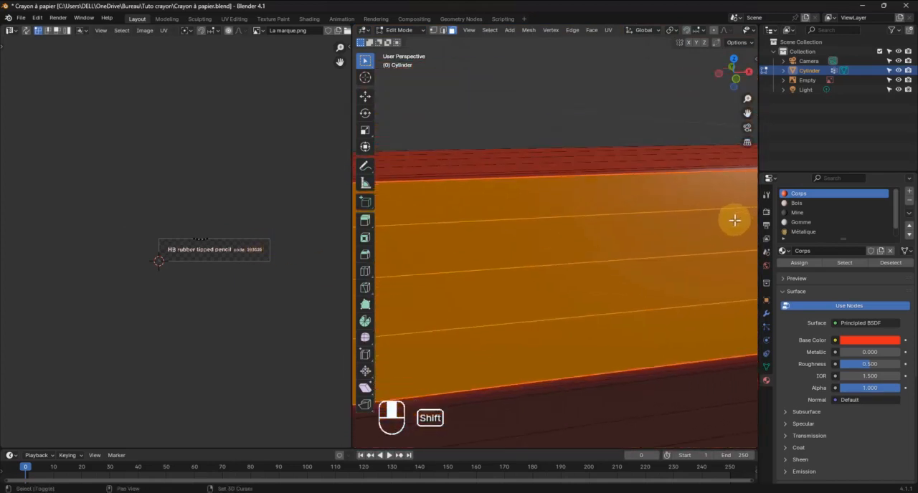
pyautogui.scroll(-8, 693, 223)
pyautogui.keyDown('shift'); pyautogui.moveTo(512, 233); pyautogui.dragTo(555, 231, button='middle'); pyautogui.keyUp('shift')
pyautogui.scroll(6, 518, 237)
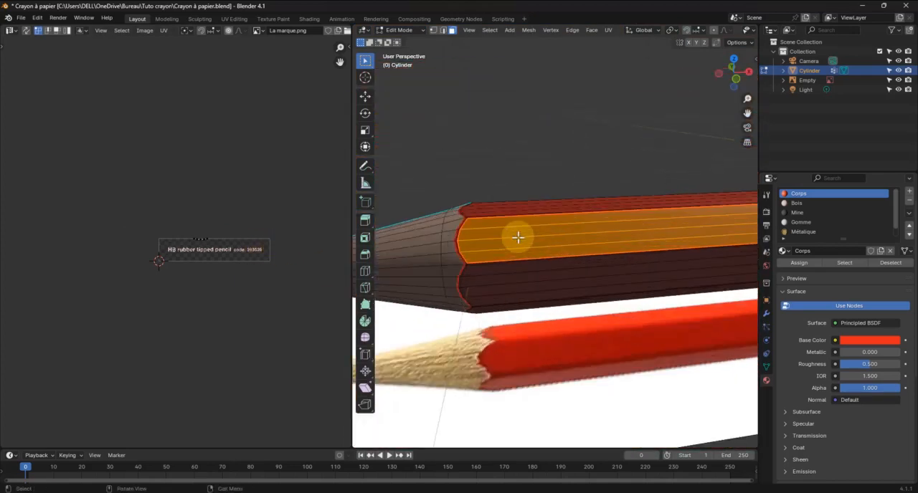
pyautogui.keyDown('shift'); pyautogui.moveTo(480, 237); pyautogui.dragTo(503, 237, button='middle'); pyautogui.keyUp('shift')
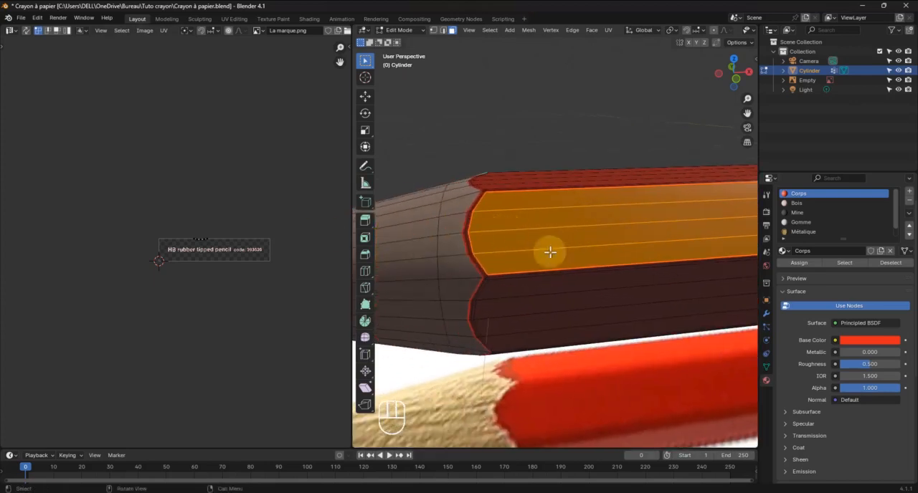
pyautogui.press('u')
pyautogui.click(568, 233)
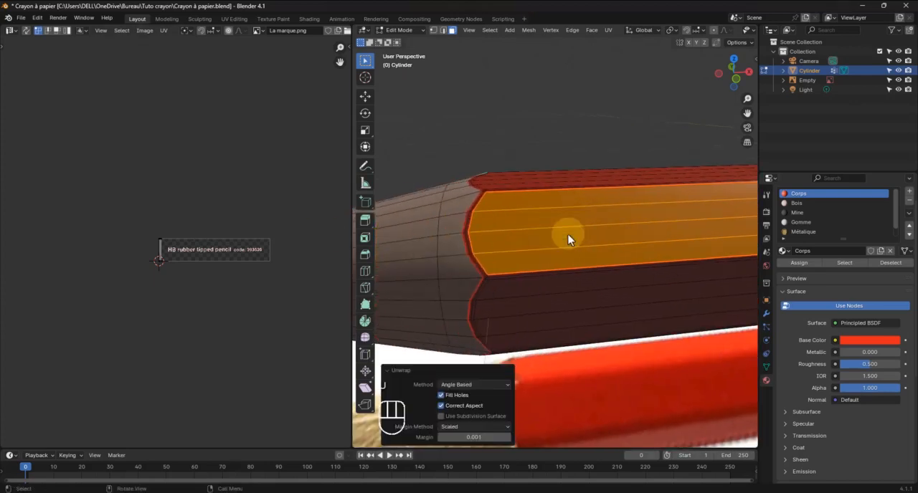
# Select the facet's whole UV island and enlarge it uniformly over the lettering image
pyautogui.scroll(2, 173, 264)
pyautogui.moveTo(129, 203); pyautogui.dragTo(160, 300)
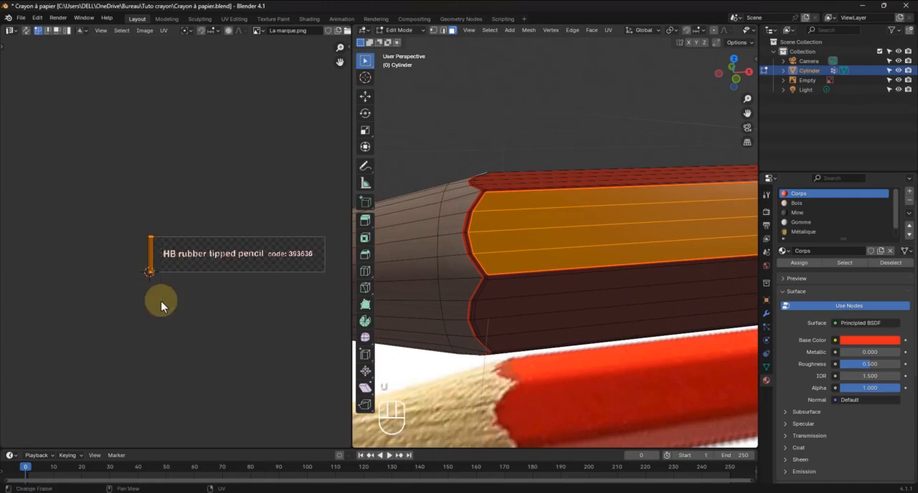
pyautogui.press('g')
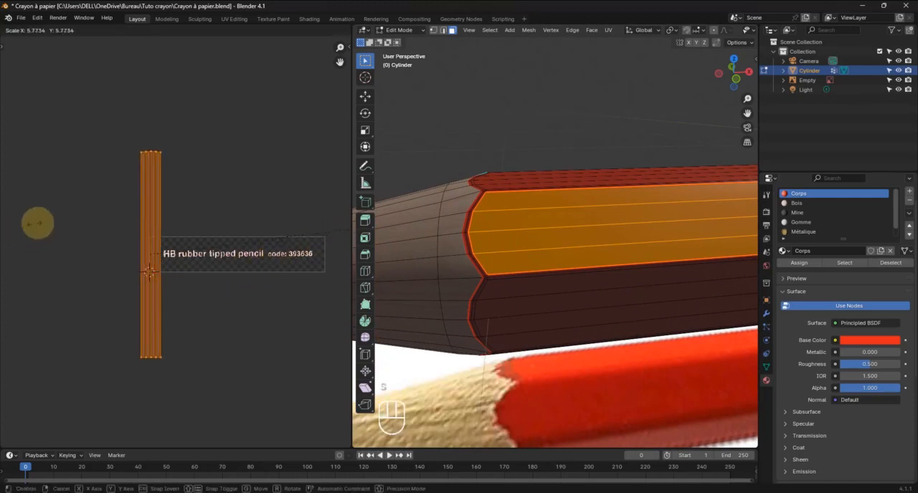
pyautogui.click(119, 223)
# Rotate the facet's UV island by -90° so it lies along the lettering
pyautogui.press('r')
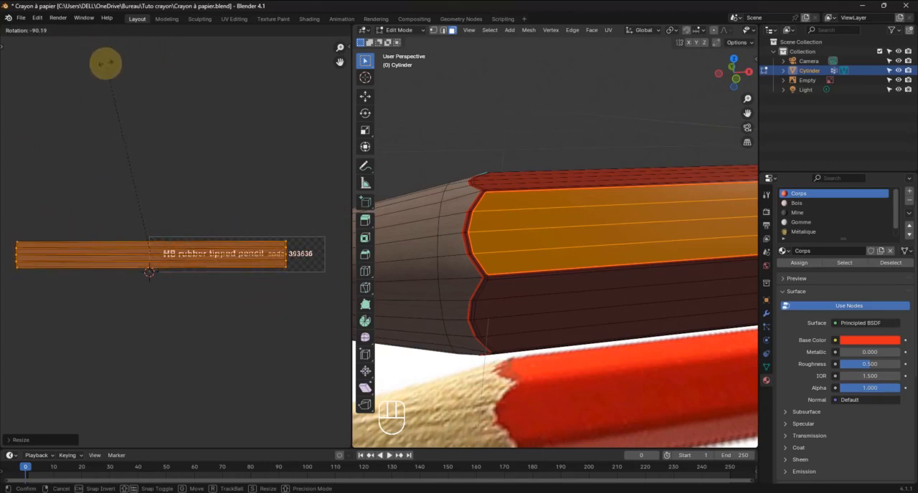
pyautogui.write('90')
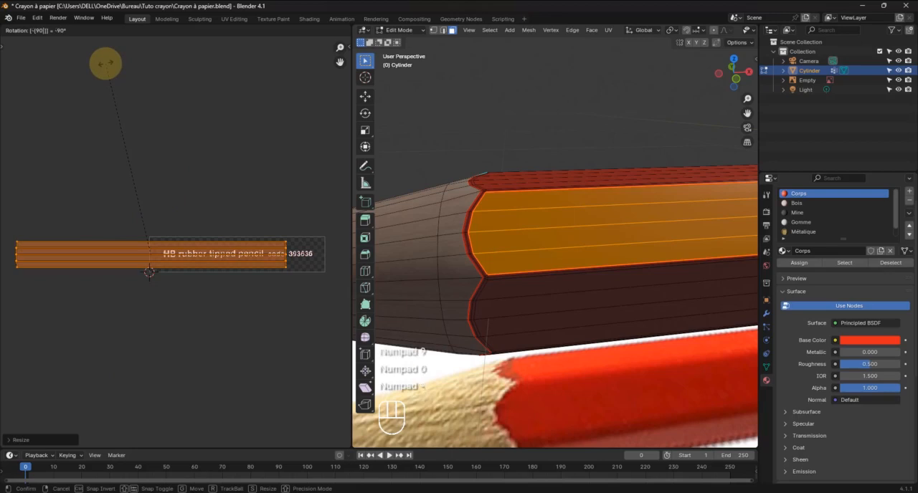
pyautogui.write('90')
pyautogui.press('Return')
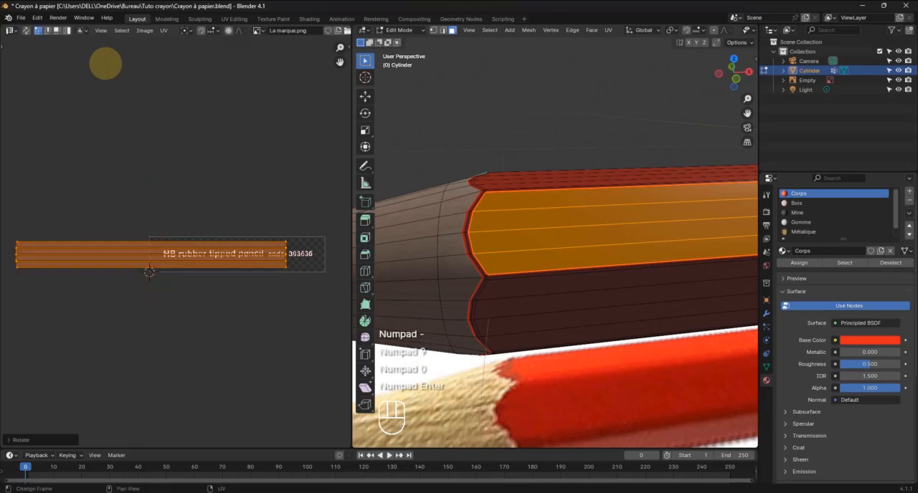
# Scale the facet's UV island to about 0.61 uniformly and stretch it about 4.8 times along X
pyautogui.scroll(-9, 593, 330)
pyautogui.moveTo(614, 316)
pyautogui.keyDown('shift'); pyautogui.mouseDown(button='middle')
pyautogui.moveTo(428, 342)
pyautogui.moveTo(688, 352)
pyautogui.mouseUp(button='middle'); pyautogui.keyUp('shift')
pyautogui.press('s')
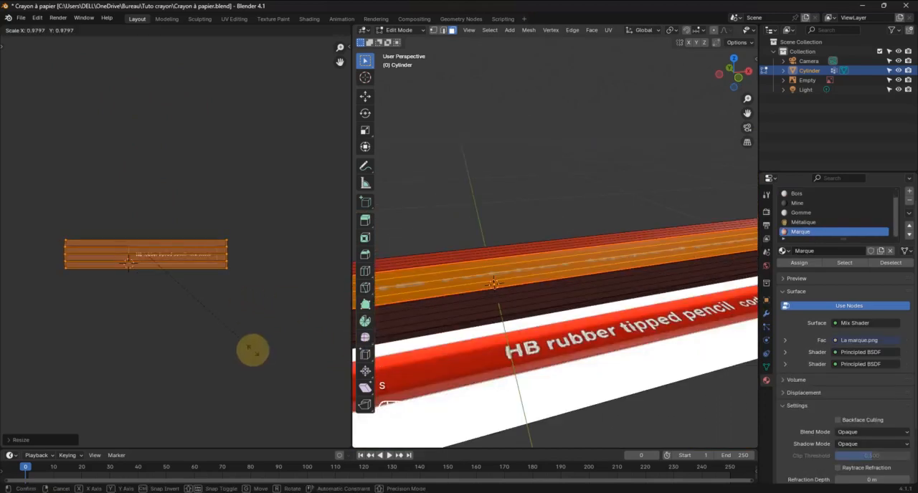
pyautogui.press('z')
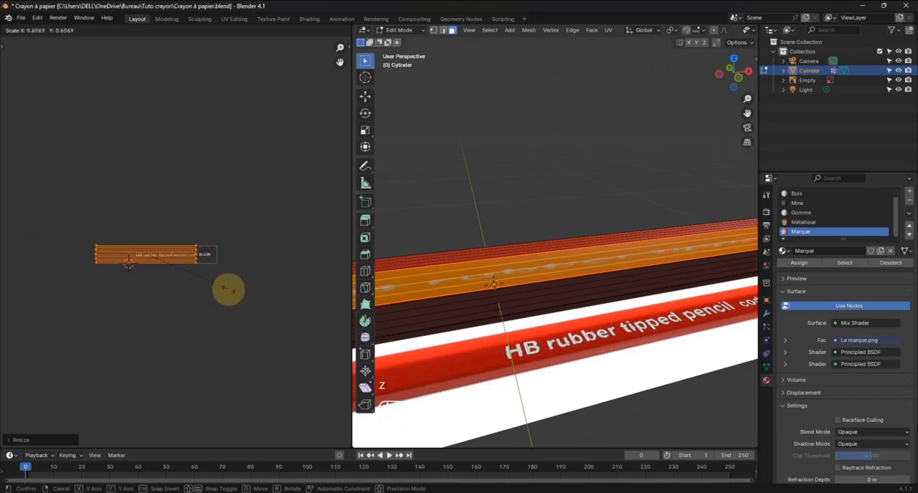
pyautogui.press('s')
pyautogui.press('x')
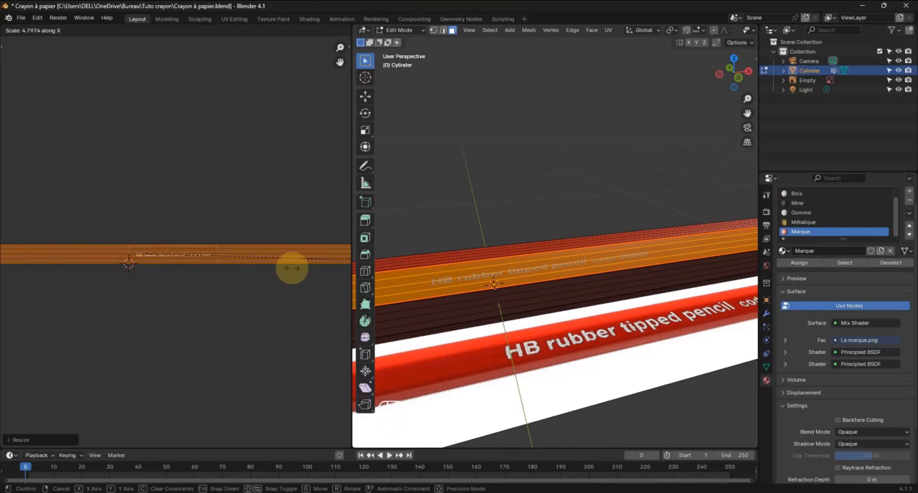
pyautogui.click(292, 268)
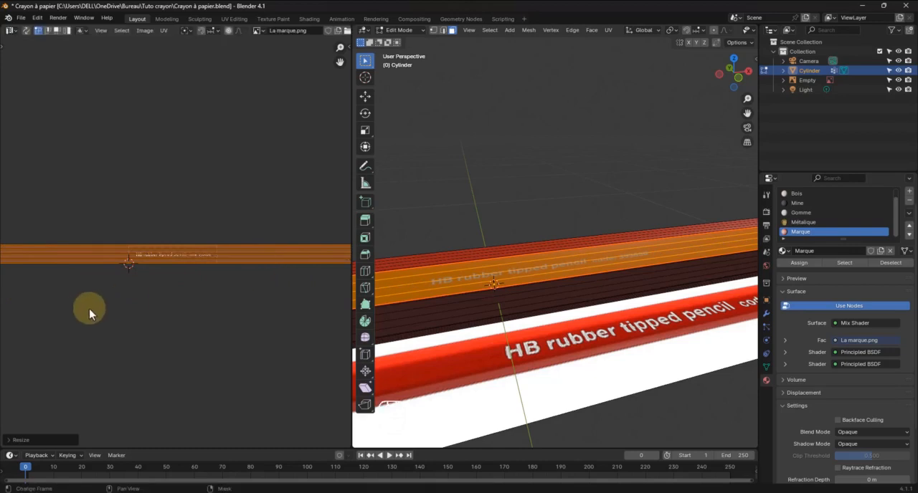
# Scale the stretched UV island uniformly to about 0.53 to enlarge the lettering on the facet
pyautogui.press('s')
pyautogui.press('z')
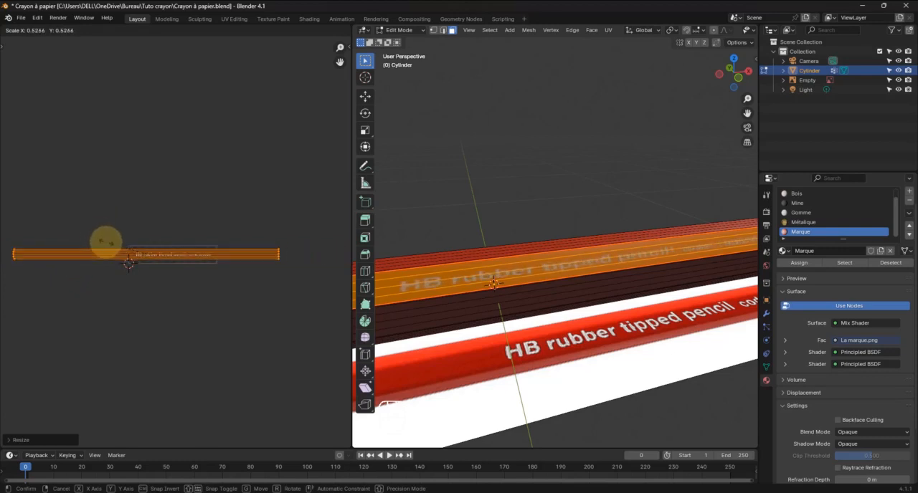
pyautogui.click(105, 241)
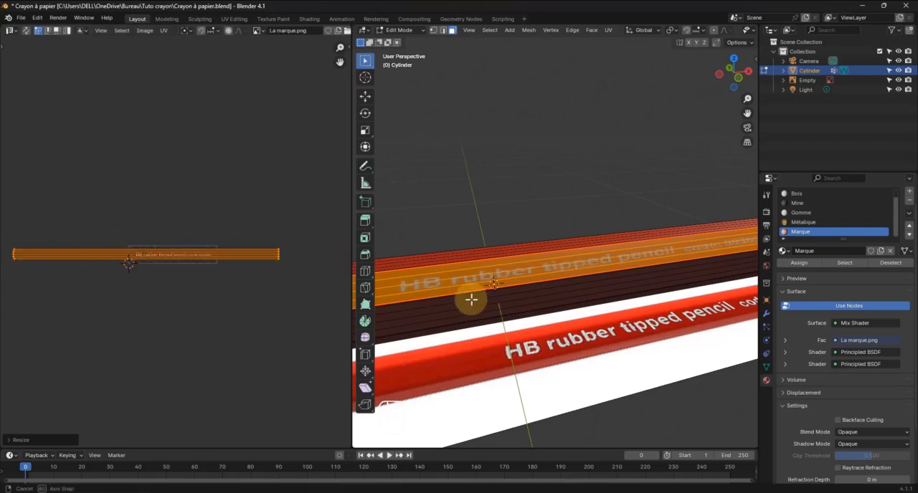
# Move the facet's UV island about -0.125 along X to line the lettering up with the reference pencil
pyautogui.moveTo(471, 299)
pyautogui.mouseDown(button='middle')
pyautogui.moveTo(454, 293)
pyautogui.moveTo(498, 293)
pyautogui.mouseUp(button='middle')
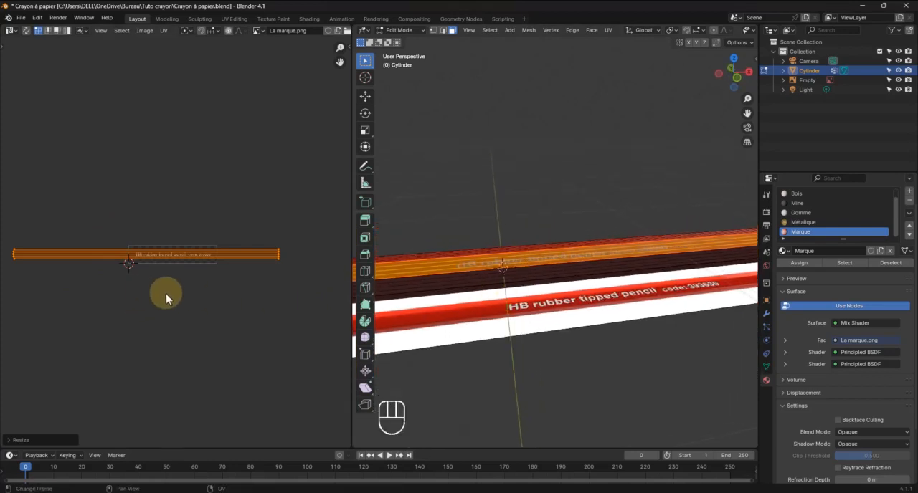
pyautogui.press('g')
pyautogui.press('x')
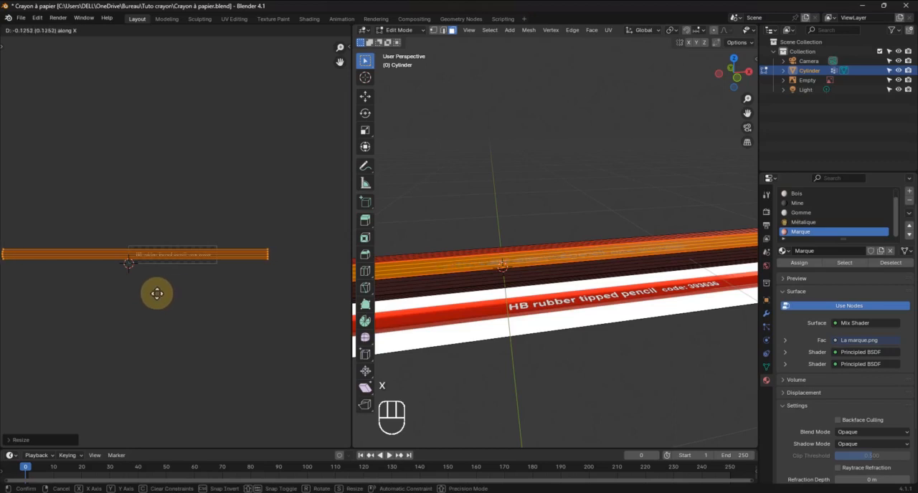
pyautogui.click(155, 294)
pyautogui.moveTo(459, 265)
pyautogui.keyDown('shift'); pyautogui.mouseDown(button='middle')
pyautogui.moveTo(559, 281)
pyautogui.moveTo(492, 281)
pyautogui.moveTo(533, 287)
pyautogui.mouseUp(button='middle'); pyautogui.keyUp('shift')
pyautogui.scroll(4, 175, 286)
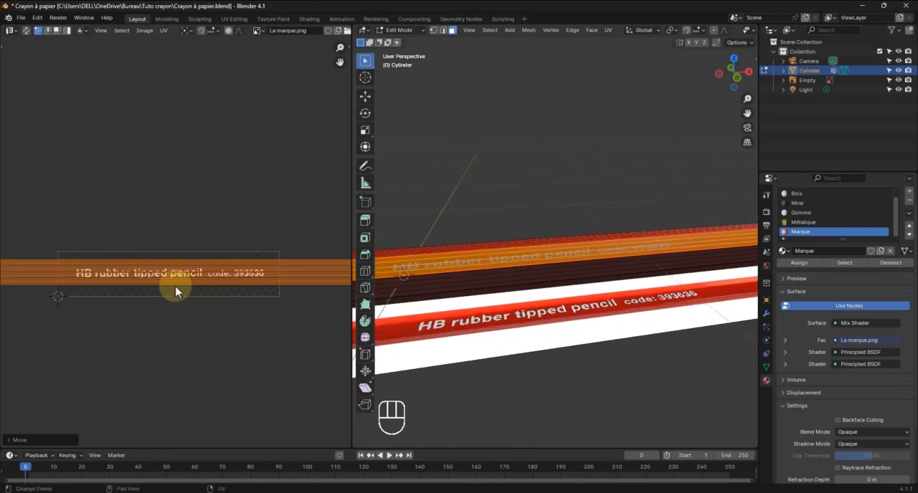
pyautogui.keyDown('shift'); pyautogui.moveTo(175, 286); pyautogui.dragTo(128, 277, button='middle'); pyautogui.keyUp('shift')
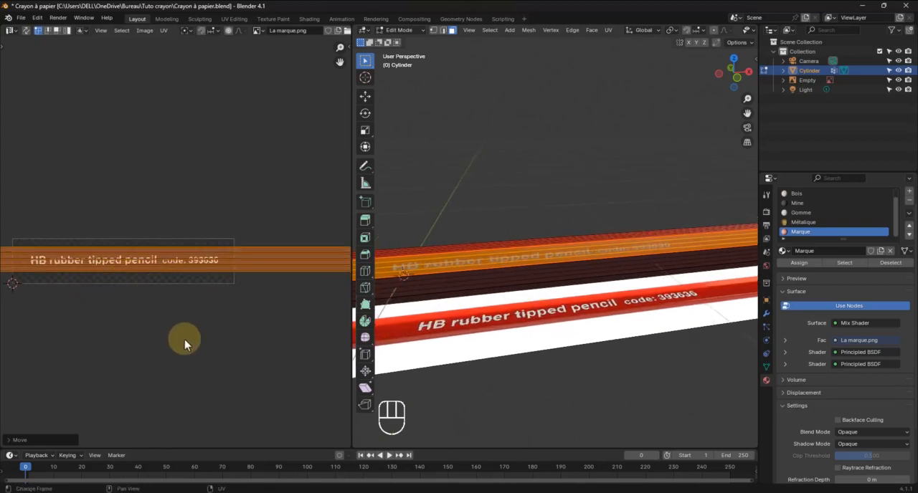
# Scale the facet's UV island uniformly to about 0.86 and shift it about -0.02 along X
pyautogui.press('s')
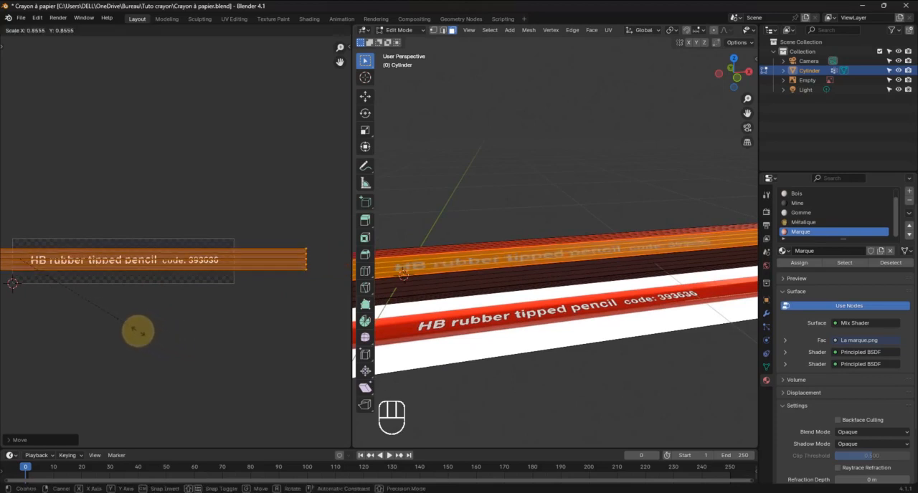
pyautogui.click(139, 332)
pyautogui.keyDown('shift'); pyautogui.moveTo(461, 310); pyautogui.dragTo(497, 301, button='middle'); pyautogui.keyUp('shift')
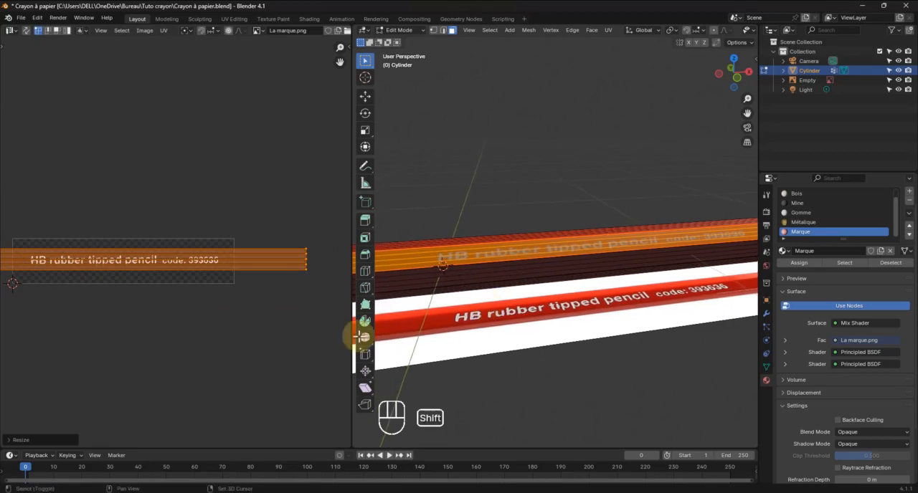
pyautogui.press('g')
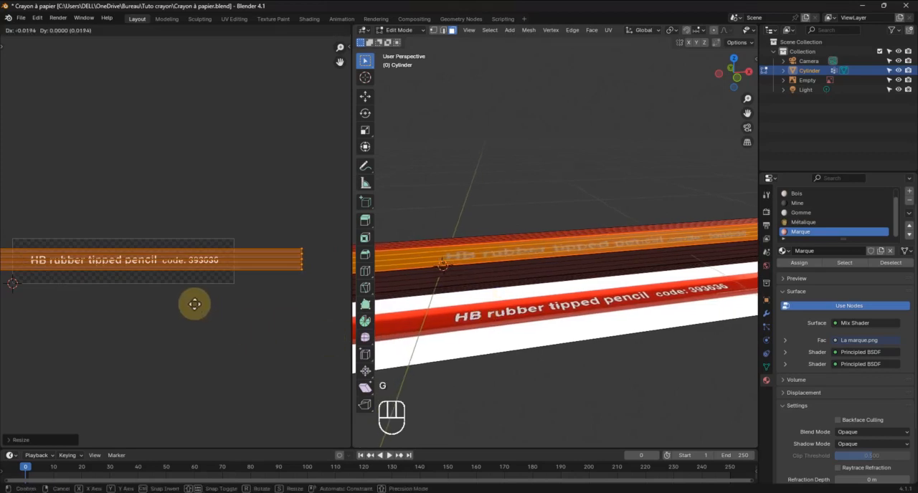
pyautogui.click(191, 305)
pyautogui.moveTo(554, 294)
pyautogui.keyDown('shift'); pyautogui.mouseDown(button='middle')
pyautogui.moveTo(410, 299)
pyautogui.moveTo(561, 289)
pyautogui.mouseUp(button='middle'); pyautogui.keyUp('shift')
pyautogui.keyDown('shift'); pyautogui.moveTo(153, 312); pyautogui.dragTo(162, 313, button='middle'); pyautogui.keyUp('shift')
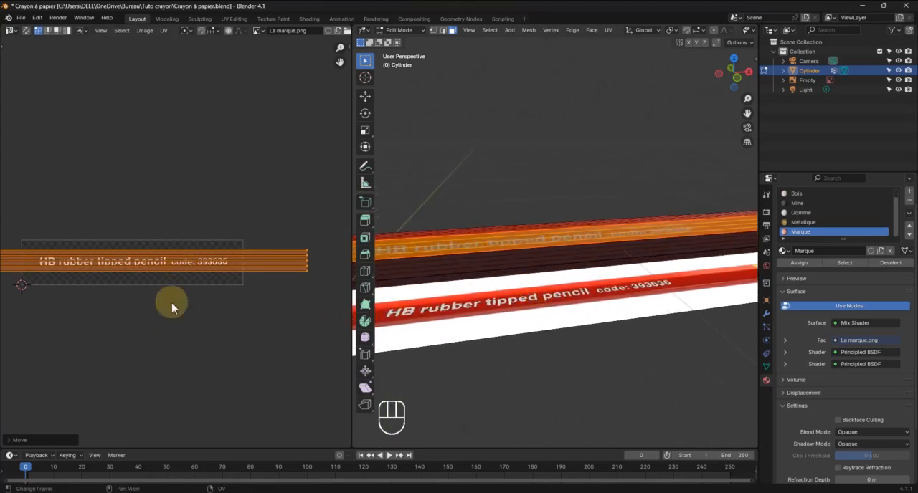
# Scale the facet's UV island uniformly to about 1.06 to reduce the lettering on the pencil
pyautogui.press('s')
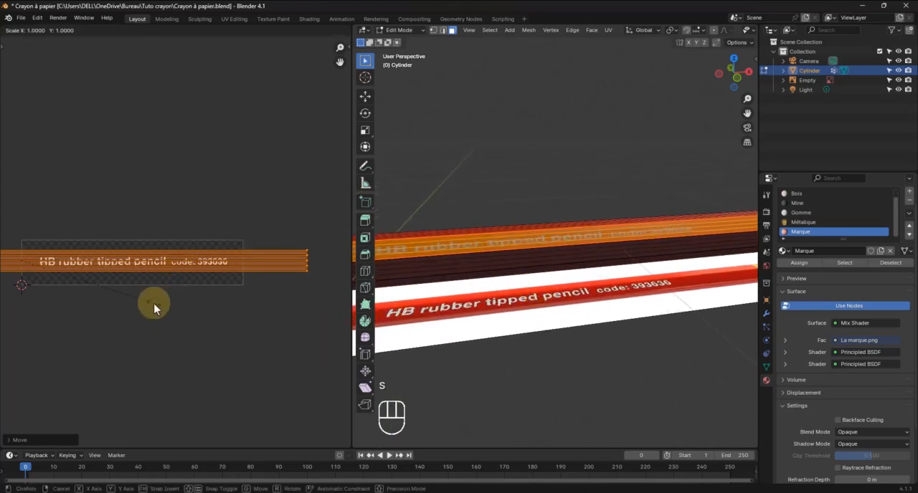
pyautogui.press('z')
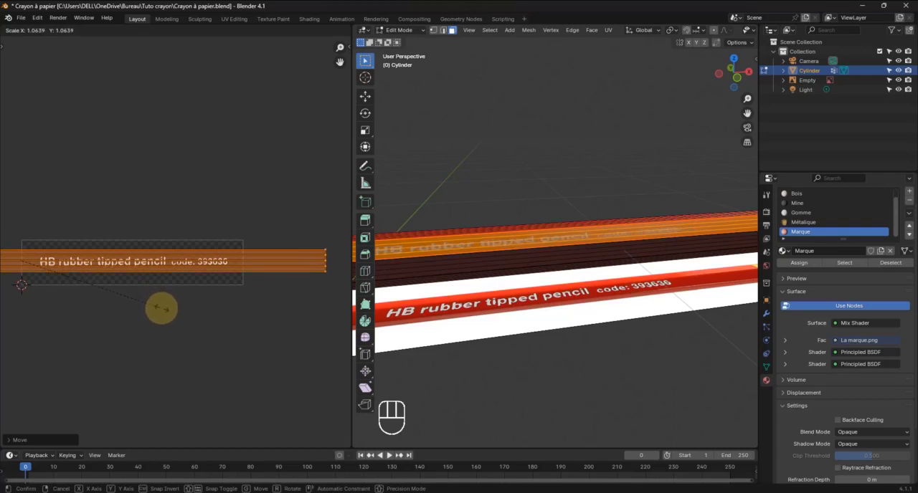
pyautogui.click(162, 309)
pyautogui.keyDown('shift'); pyautogui.moveTo(469, 262); pyautogui.dragTo(491, 266, button='middle'); pyautogui.keyUp('shift')
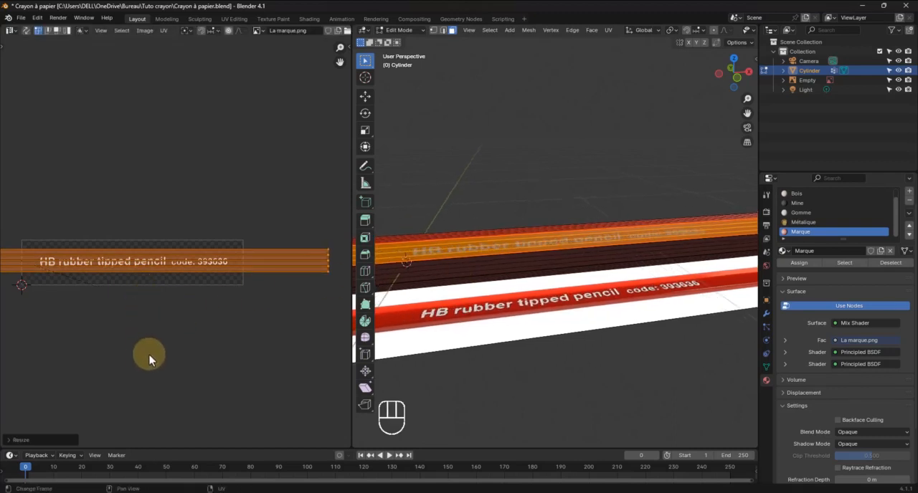
# Enlarge the facet's UV island slightly more, uniformly, and compare the lettering with the reference in Object Mode
pyautogui.press('s')
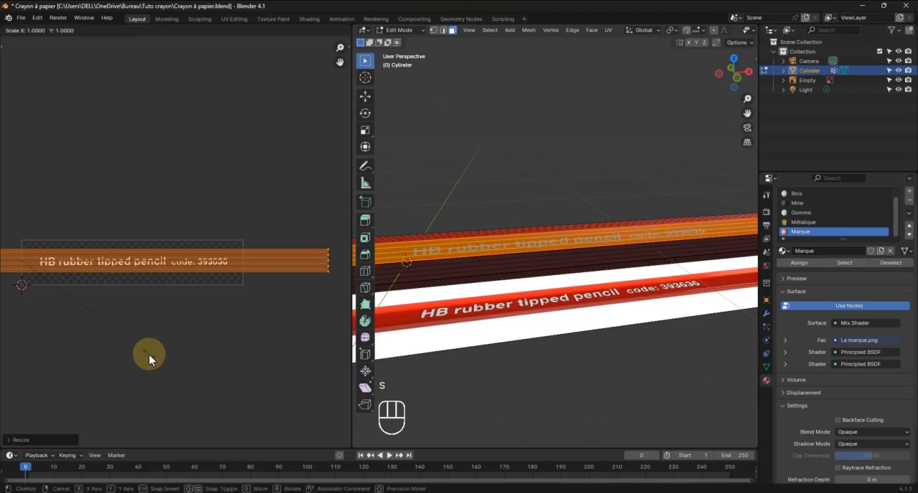
pyautogui.press('z')
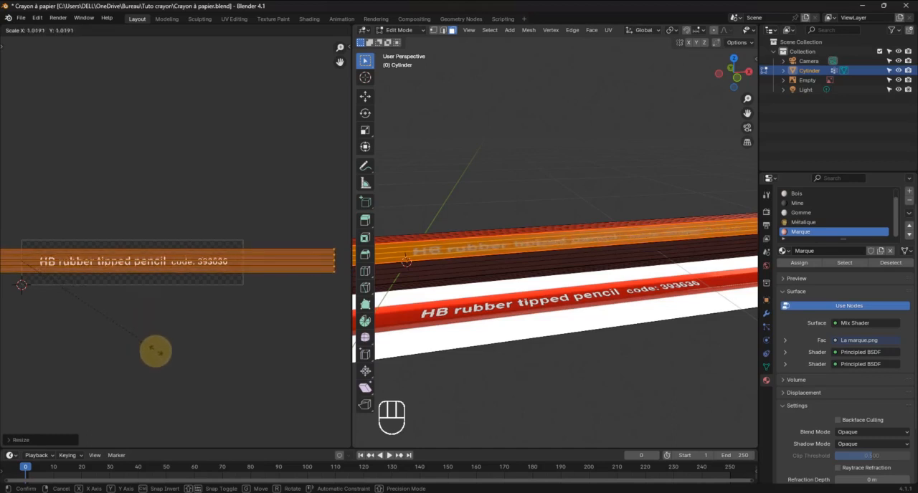
pyautogui.click(210, 347)
pyautogui.press('Tab')
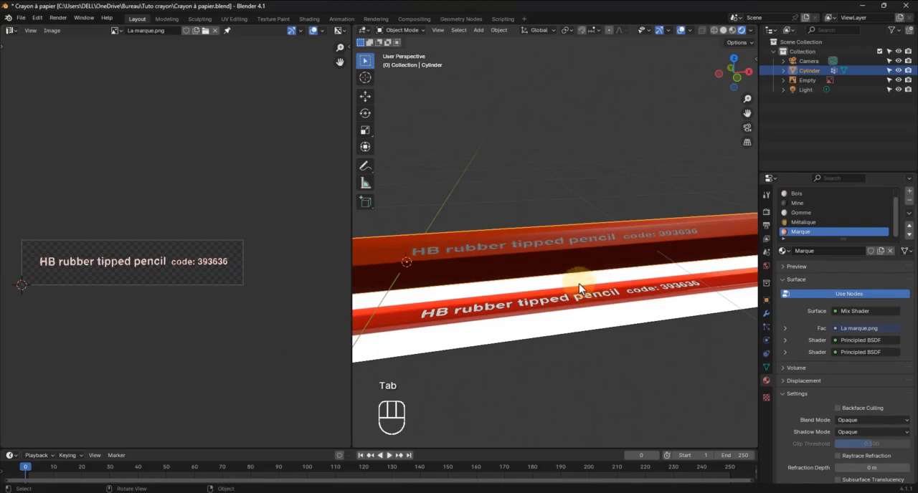
pyautogui.moveTo(578, 283)
pyautogui.mouseDown(button='middle')
pyautogui.moveTo(593, 273)
pyautogui.moveTo(553, 297)
pyautogui.mouseUp(button='middle')
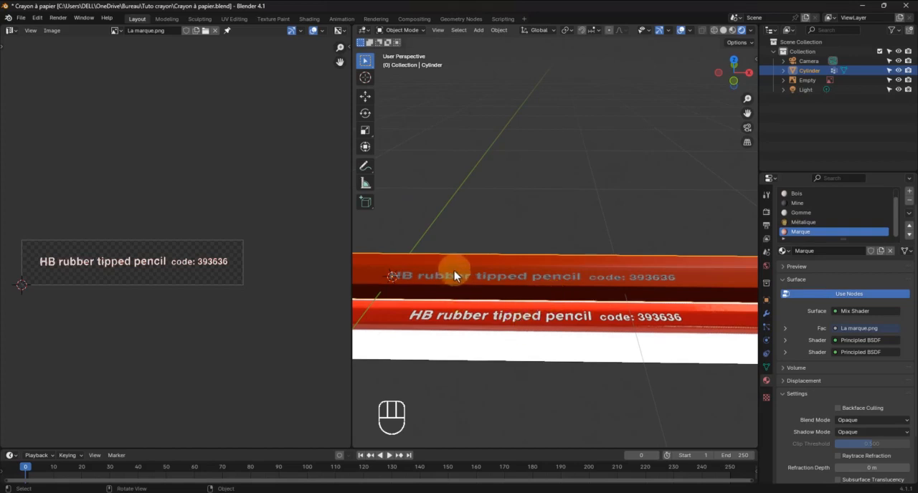
# Back in Edit Mode, narrow the facet's UV island slightly along X and scale it down uniformly to just over 0.9
pyautogui.press('Tab')
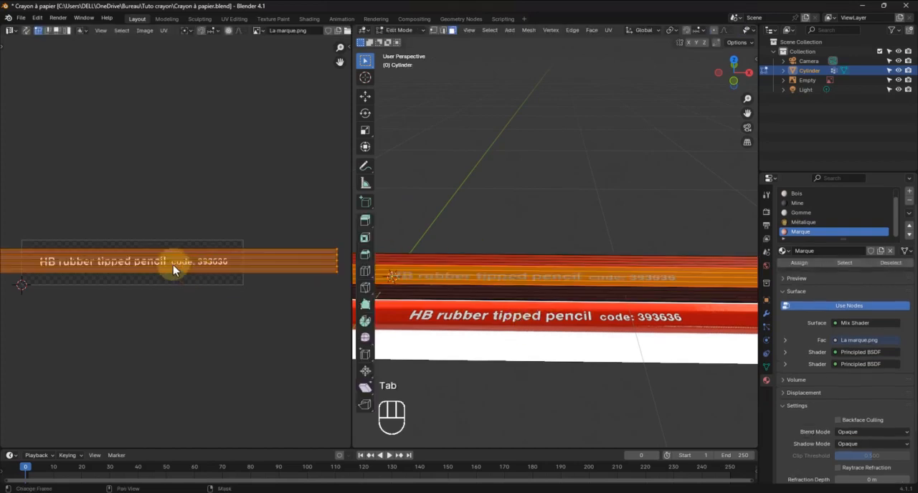
pyautogui.press('s')
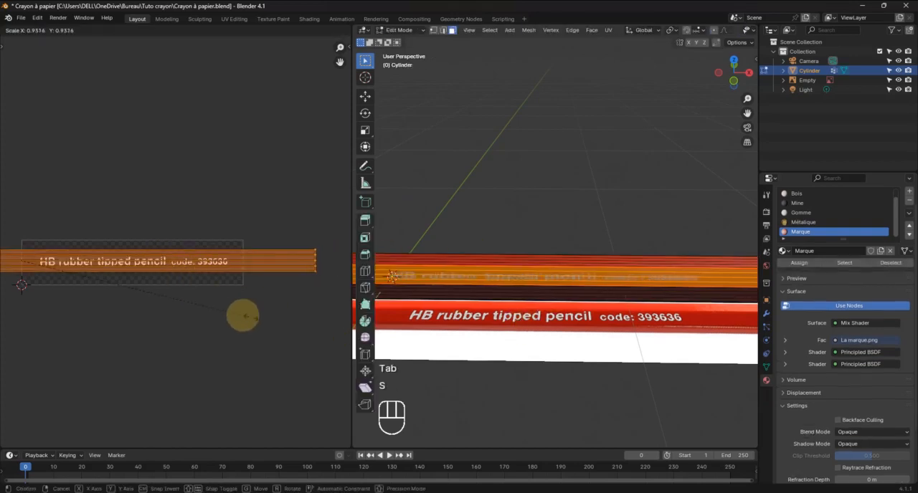
pyautogui.press('x')
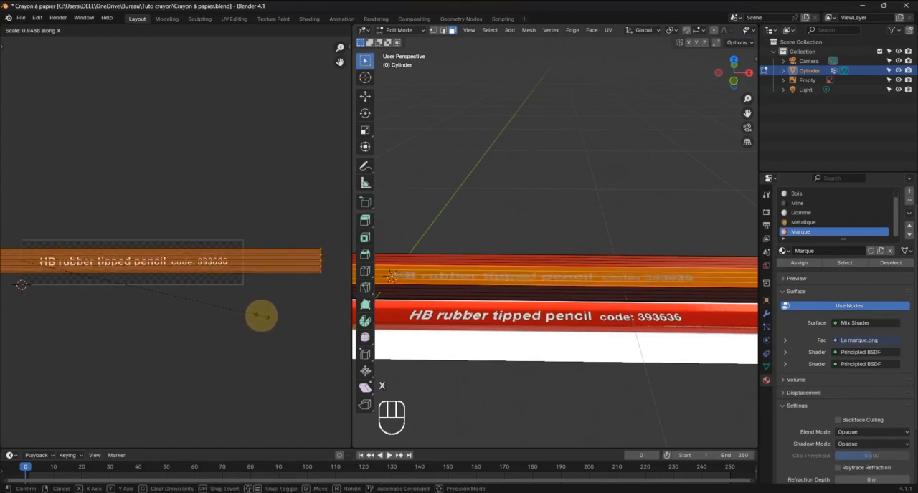
pyautogui.click(278, 316)
pyautogui.press('s')
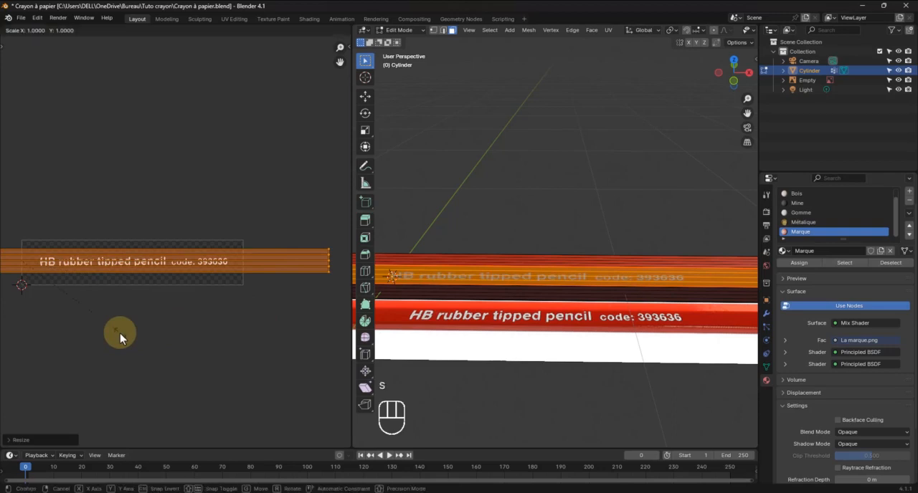
pyautogui.press('z')
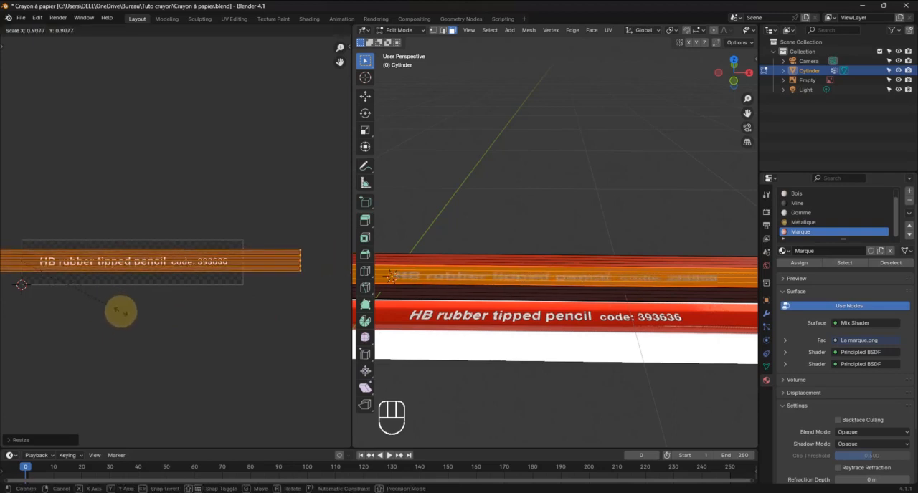
pyautogui.click(122, 311)
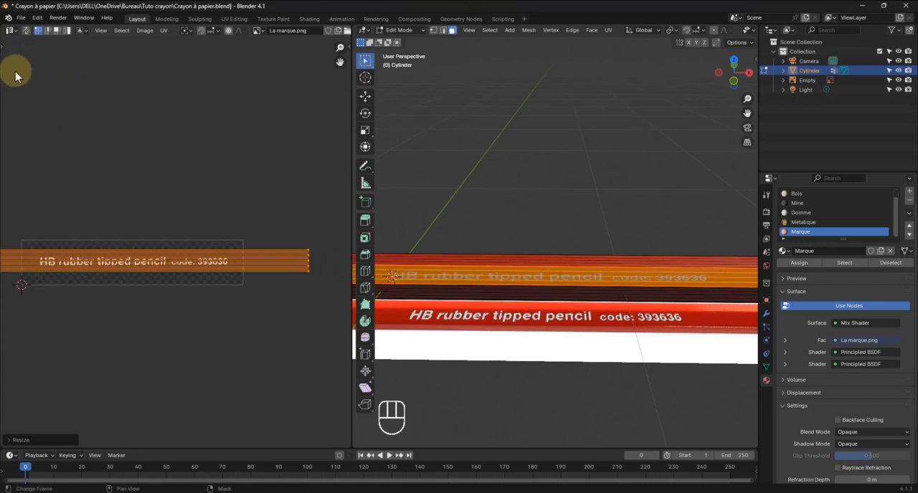
# Activate the UV editor's Scale tool and stretch the facet's UV island along Y only
pyautogui.press('t')
pyautogui.click(13, 119)
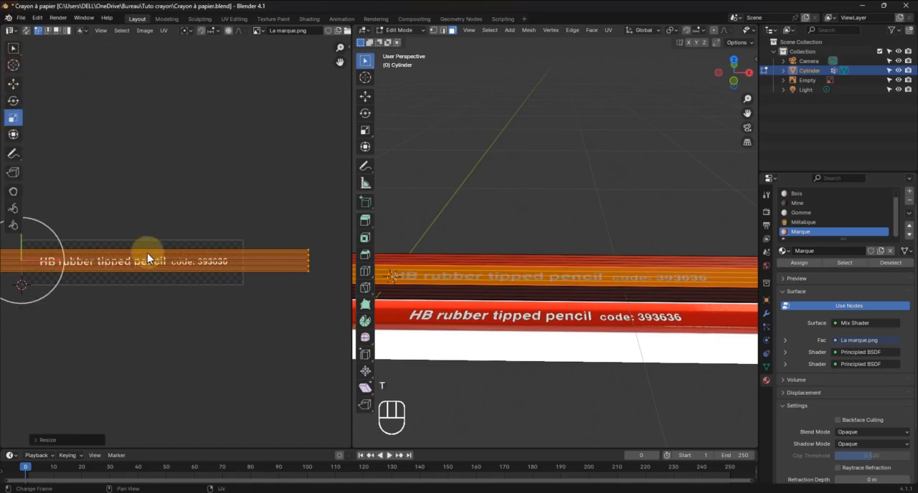
pyautogui.keyDown('shift'); pyautogui.moveTo(121, 216); pyautogui.dragTo(170, 213, button='middle'); pyautogui.keyUp('shift')
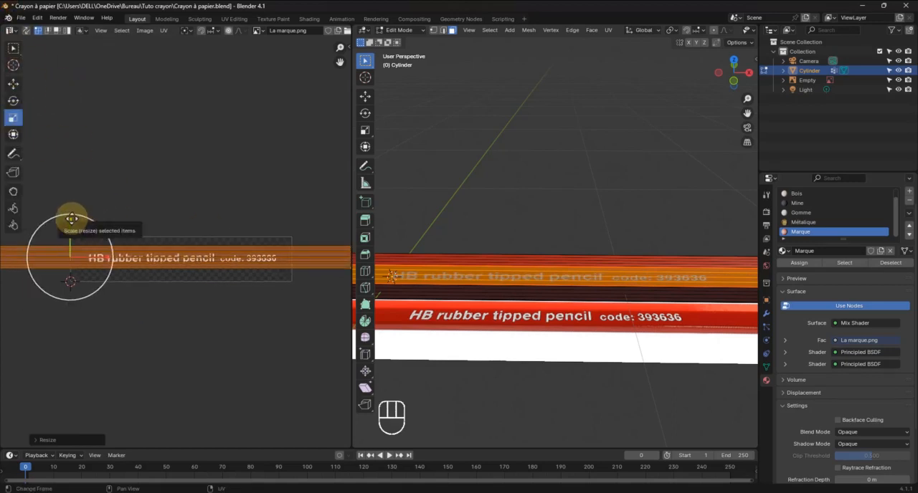
pyautogui.moveTo(72, 219); pyautogui.dragTo(74, 191)
pyautogui.moveTo(69, 223); pyautogui.dragTo(71, 242)
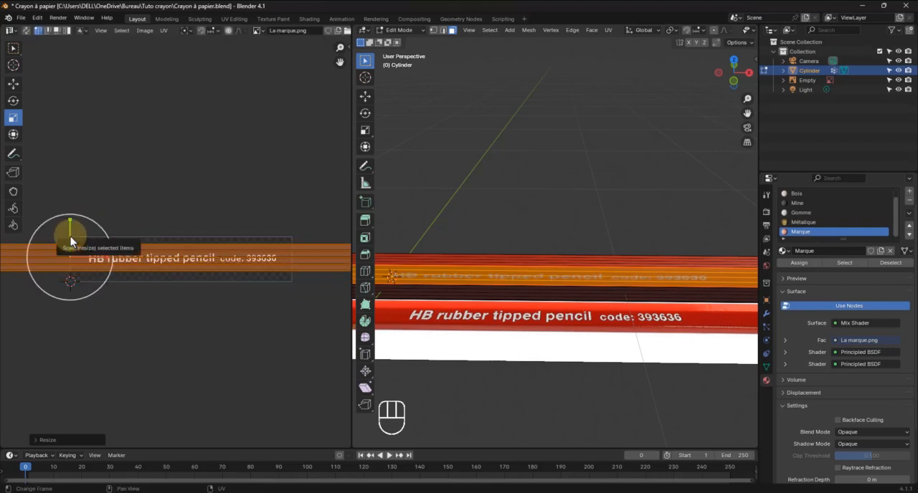
pyautogui.click(68, 218)
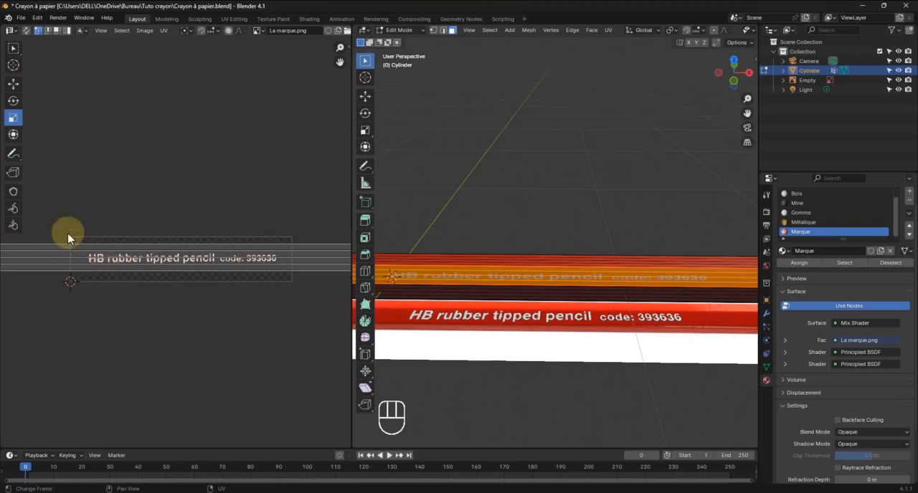
# Reselect the whole UV island and shrink it along Y to make the lettering taller
pyautogui.scroll(-4, 119, 246)
pyautogui.press('a')
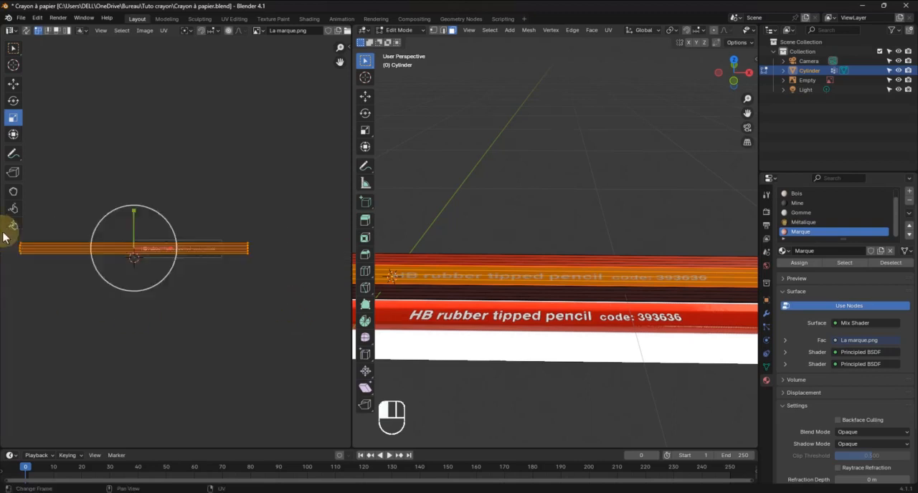
pyautogui.scroll(5, 86, 240)
pyautogui.keyDown('shift'); pyautogui.moveTo(72, 246); pyautogui.dragTo(226, 254, button='middle'); pyautogui.keyUp('shift')
pyautogui.moveTo(164, 240); pyautogui.dragTo(162, 261)
pyautogui.click(162, 242)
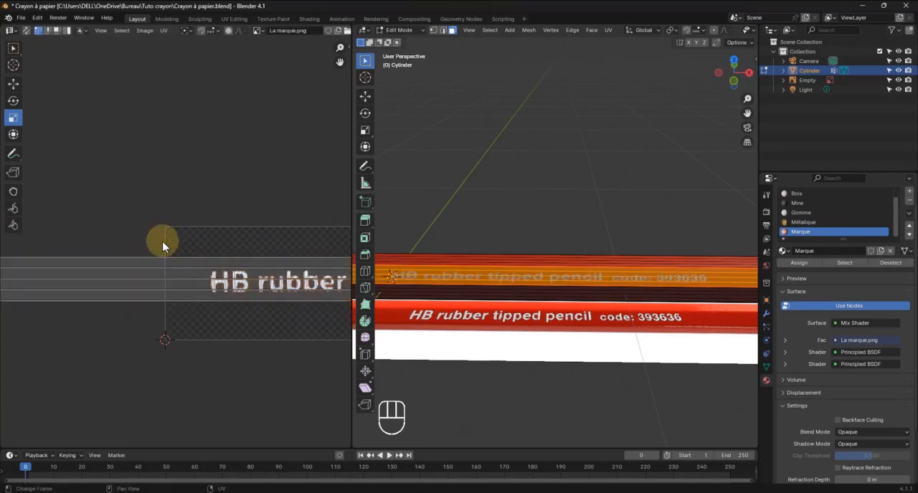
# Select the whole UV island again and fine-tune its Y scale to match the height of the reference lettering
pyautogui.scroll(-8, 173, 264)
pyautogui.moveTo(298, 291); pyautogui.dragTo(54, 215)
pyautogui.scroll(7, 140, 263)
pyautogui.scroll(4, 164, 265)
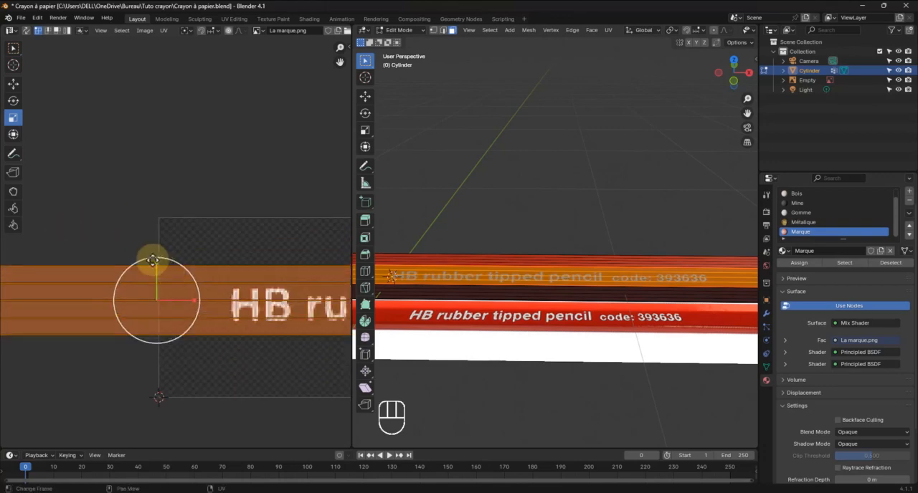
pyautogui.moveTo(156, 263); pyautogui.dragTo(157, 281)
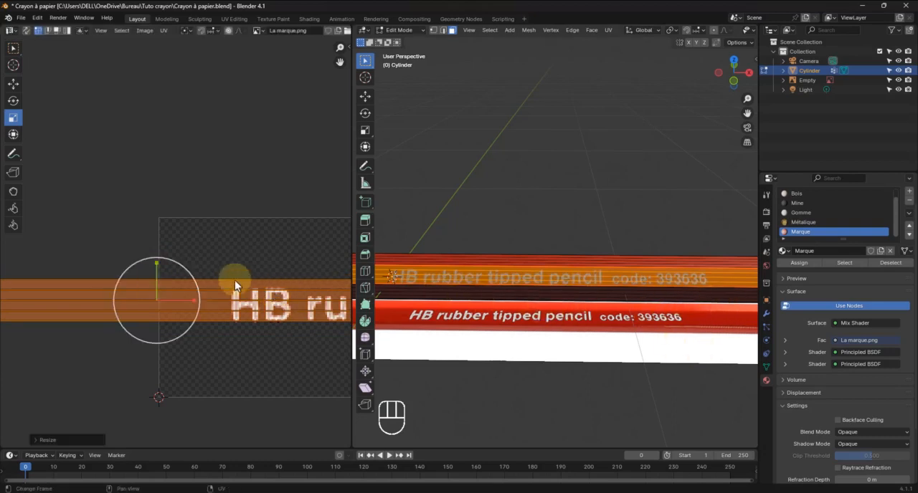
pyautogui.moveTo(158, 263); pyautogui.dragTo(156, 256)
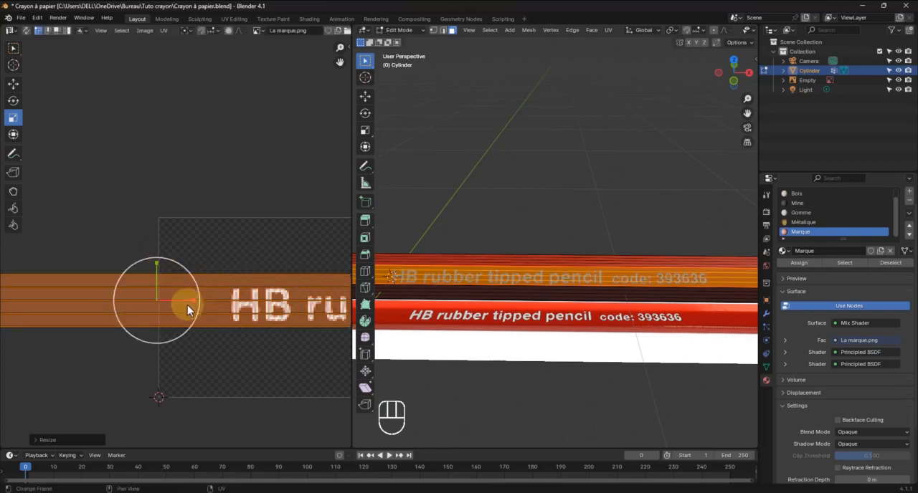
# Stretch the facet's UV island along X and move it about -0.06 along X with the Move tool
pyautogui.moveTo(192, 302); pyautogui.dragTo(192, 301)
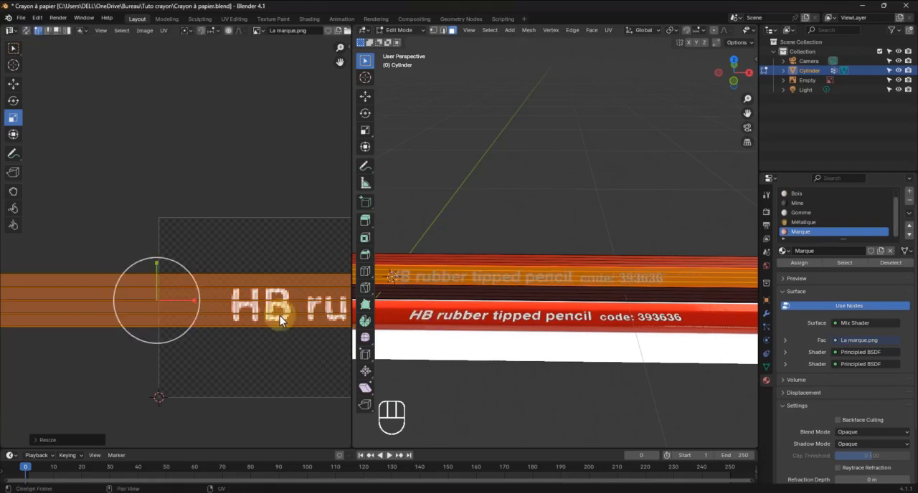
pyautogui.click(15, 86)
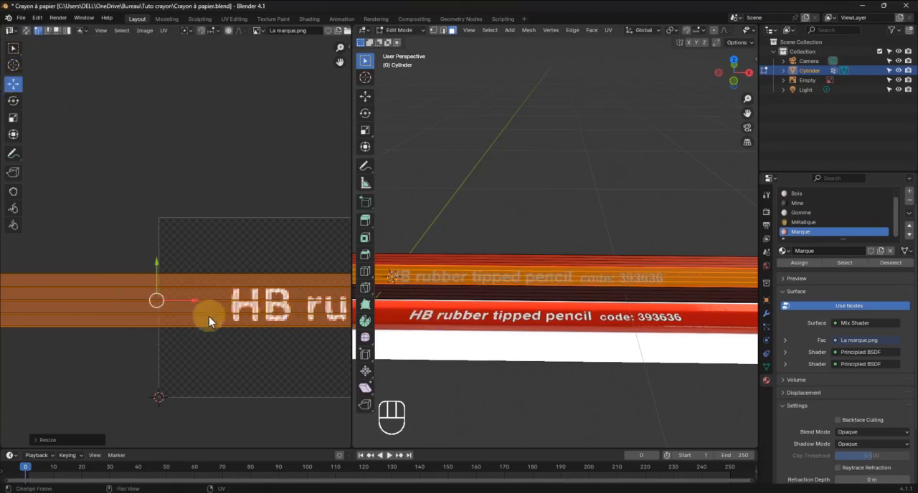
pyautogui.moveTo(192, 300)
pyautogui.mouseDown()
pyautogui.moveTo(209, 300)
pyautogui.moveTo(148, 300)
pyautogui.mouseUp()
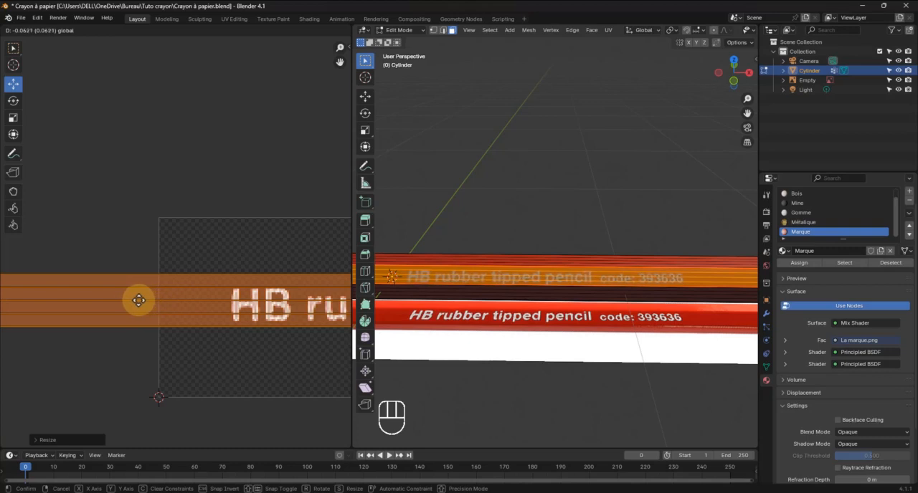
# Adjust the UV island's X scale slightly with the Scale tool and inspect the lettering in Object Mode
pyautogui.moveTo(132, 306); pyautogui.dragTo(131, 301)
pyautogui.click(13, 117)
pyautogui.press('Tab')
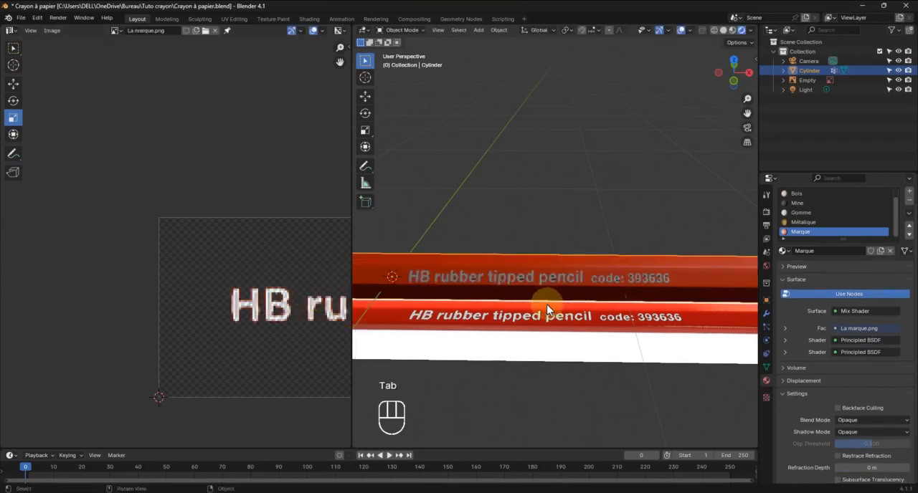
pyautogui.moveTo(507, 292); pyautogui.dragTo(522, 269, button='middle')
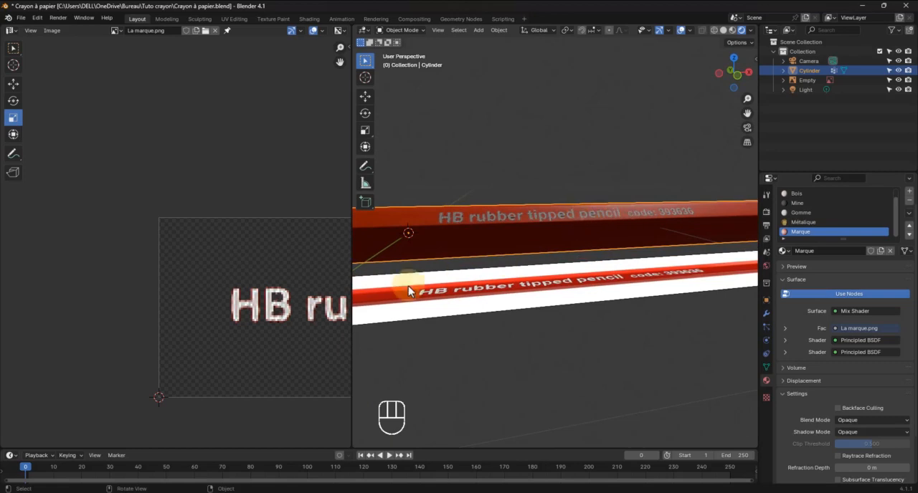
# Move the facet's UV island slightly down along Y with the Move tool and compare the lettering with the reference in Object Mode
pyautogui.press('Tab')
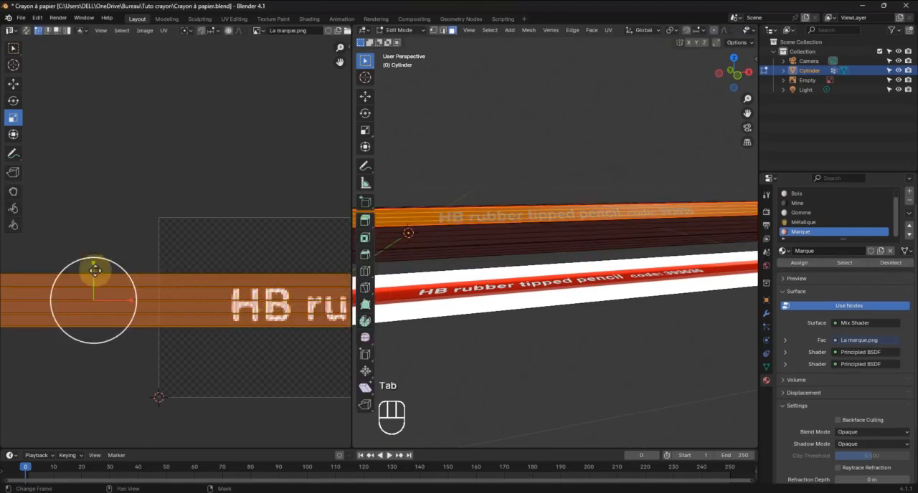
pyautogui.moveTo(91, 261); pyautogui.dragTo(92, 260)
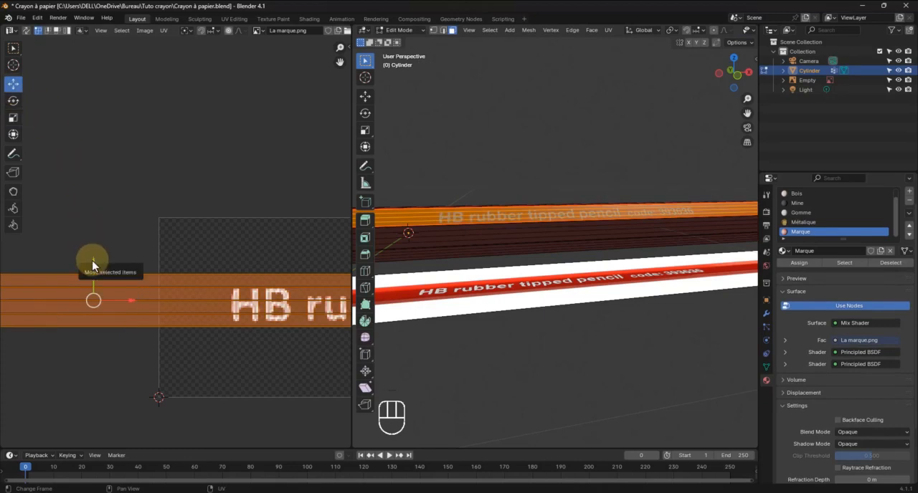
pyautogui.moveTo(91, 262); pyautogui.dragTo(91, 265)
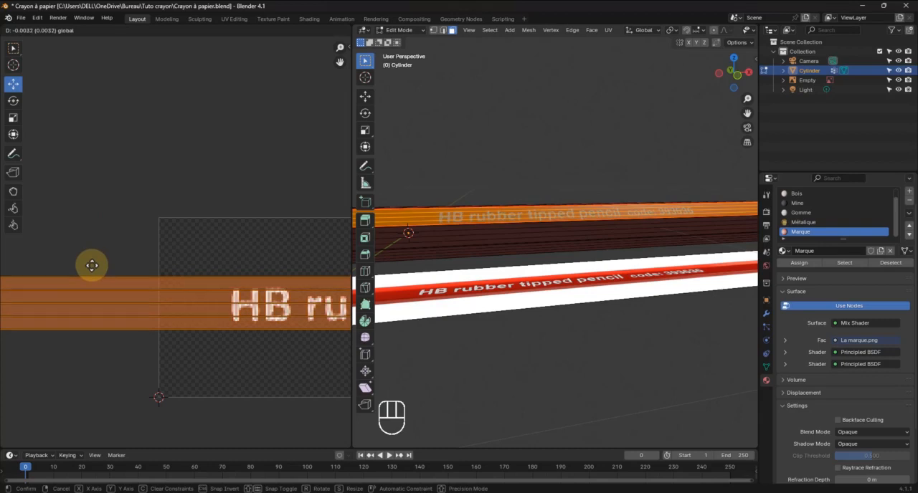
pyautogui.moveTo(91, 267); pyautogui.dragTo(92, 269)
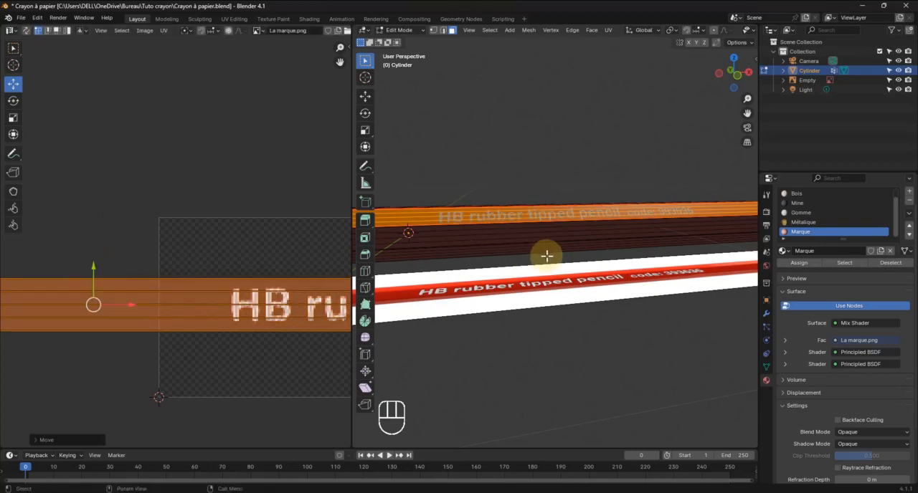
pyautogui.press('Tab')
pyautogui.scroll(2, 588, 267)
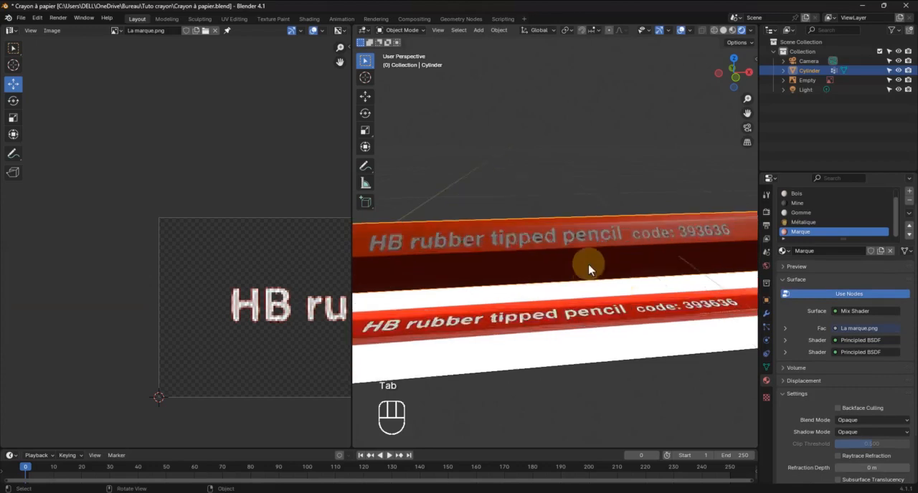
pyautogui.scroll(2, 588, 265)
pyautogui.scroll(-4, 588, 265)
pyautogui.scroll(2, 588, 264)
pyautogui.scroll(-4, 588, 265)
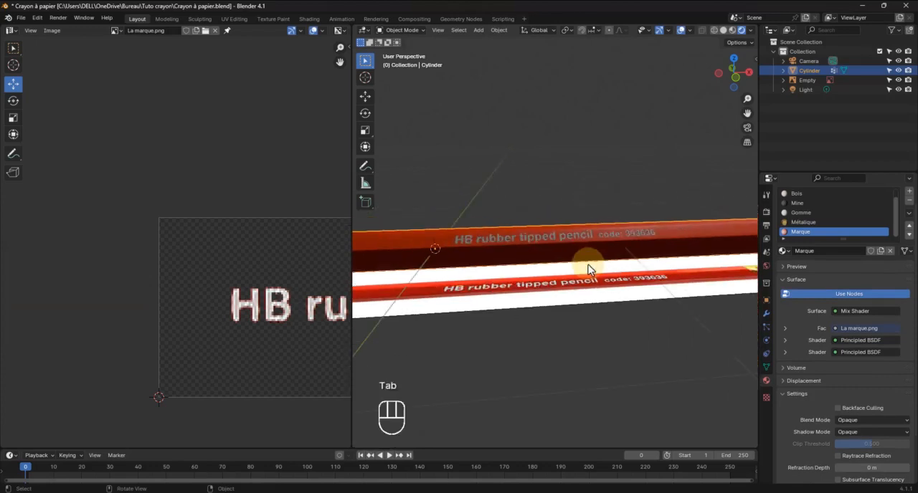
pyautogui.scroll(1, 588, 265)
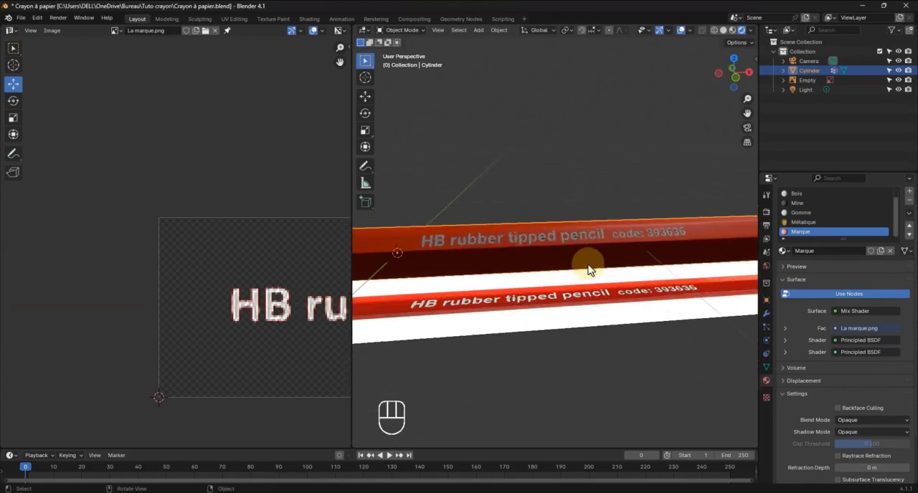
# Join the UV editor area into the 3D viewport so that the viewport takes over its space
pyautogui.rightClick(349, 195)
pyautogui.click(316, 219)
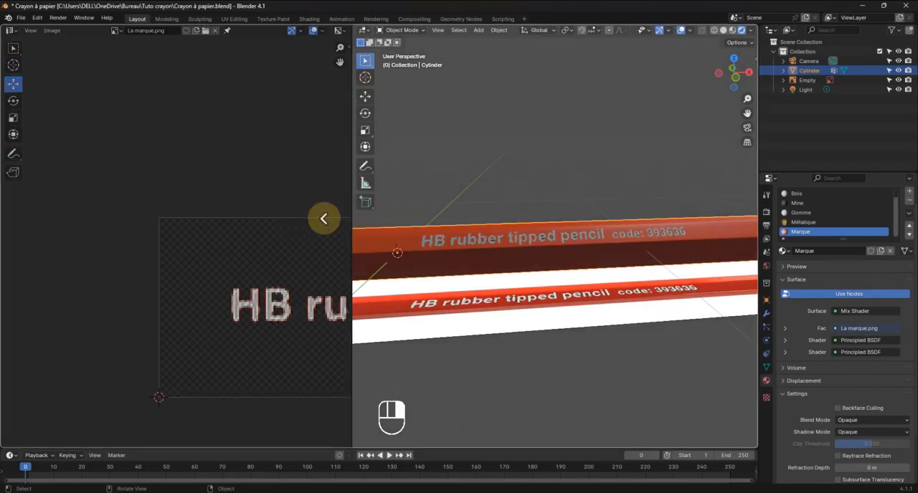
pyautogui.click(322, 219)
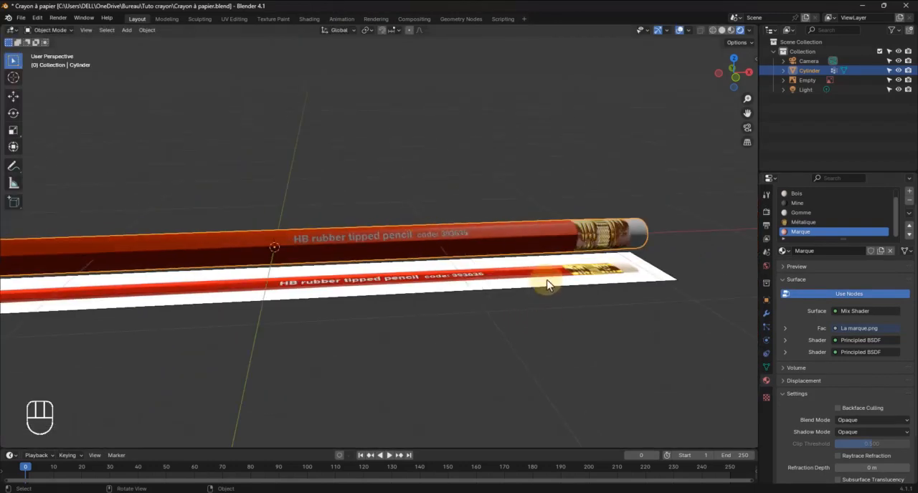
# Hide the Empty reference image in the viewport and inspect the whole finished pencil
pyautogui.click(810, 79)
pyautogui.click(898, 80)
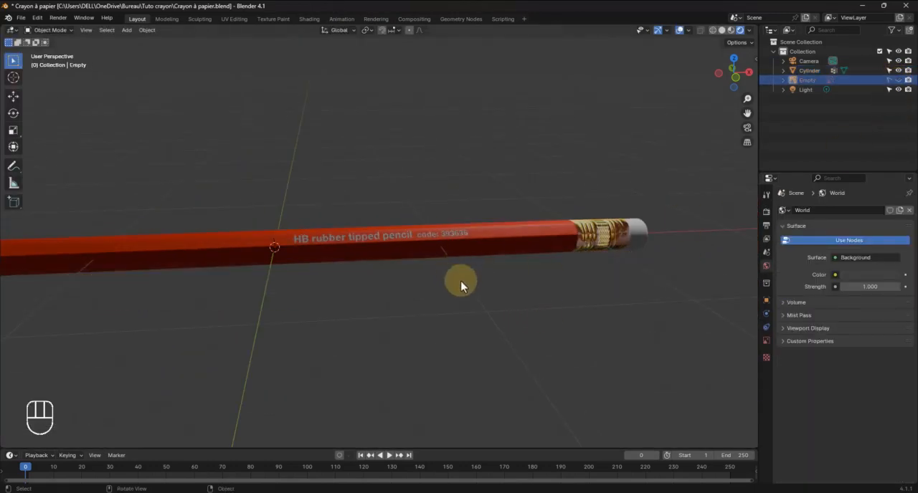
pyautogui.moveTo(461, 286)
pyautogui.mouseDown(button='middle')
pyautogui.moveTo(492, 287)
pyautogui.moveTo(463, 268)
pyautogui.moveTo(474, 276)
pyautogui.moveTo(444, 277)
pyautogui.moveTo(454, 295)
pyautogui.moveTo(452, 282)
pyautogui.moveTo(473, 289)
pyautogui.moveTo(483, 260)
pyautogui.moveTo(467, 236)
pyautogui.mouseUp(button='middle')
pyautogui.scroll(3, 466, 236)
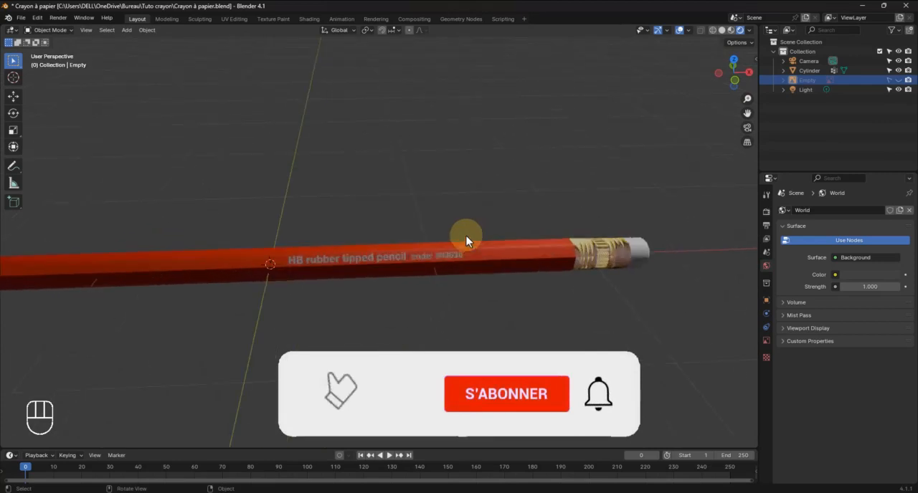
pyautogui.scroll(-4, 409, 274)
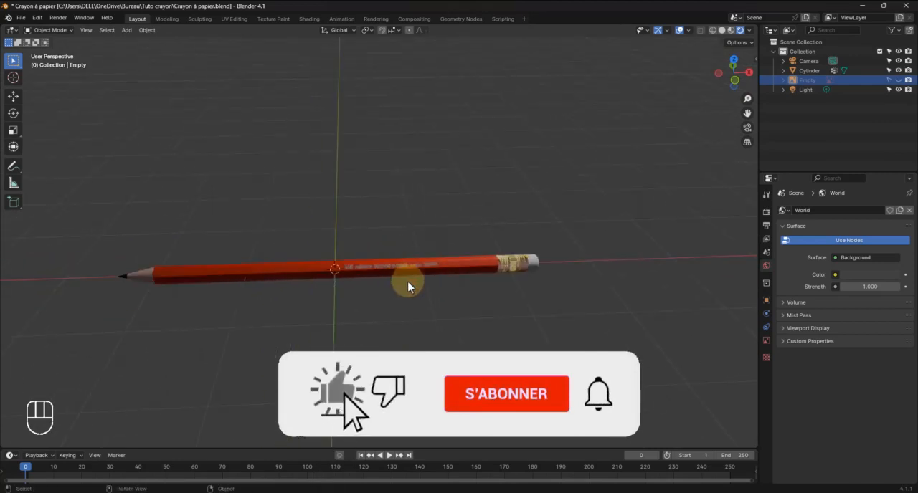